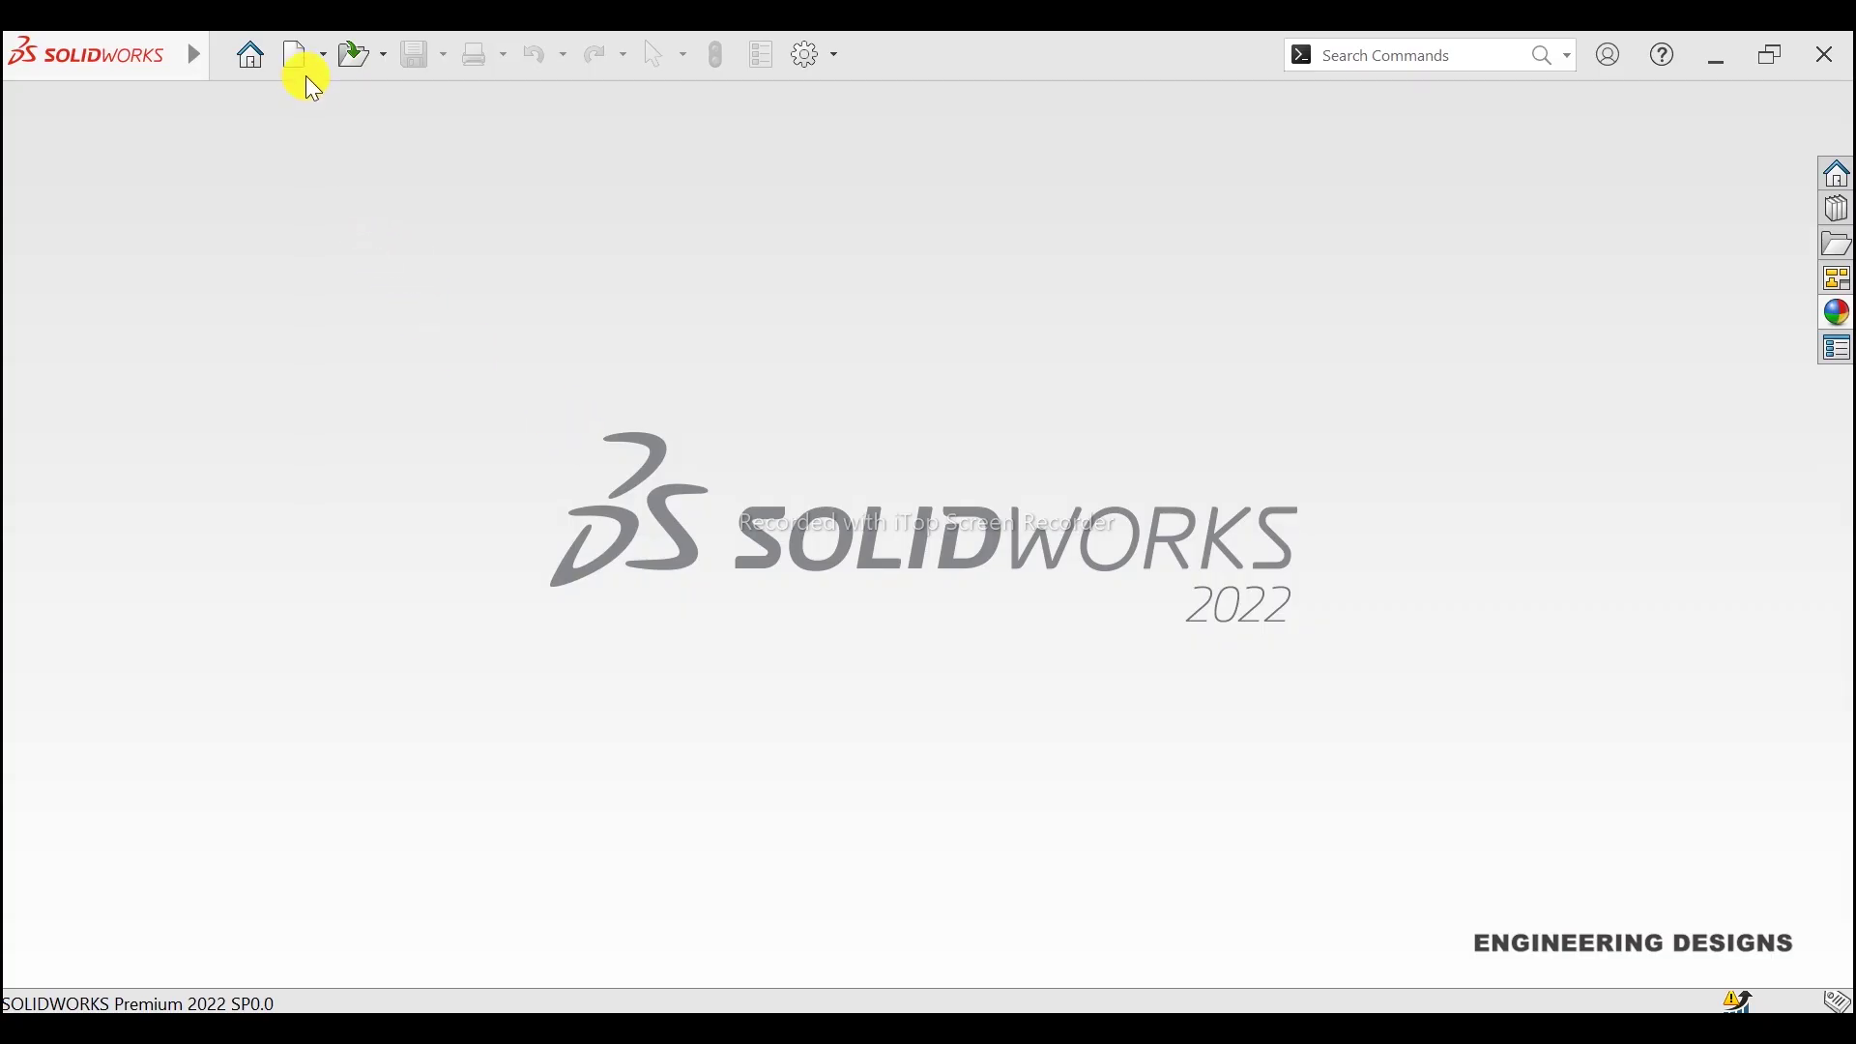
Step: Create a new blank part document, Part5
left_click(302, 55)
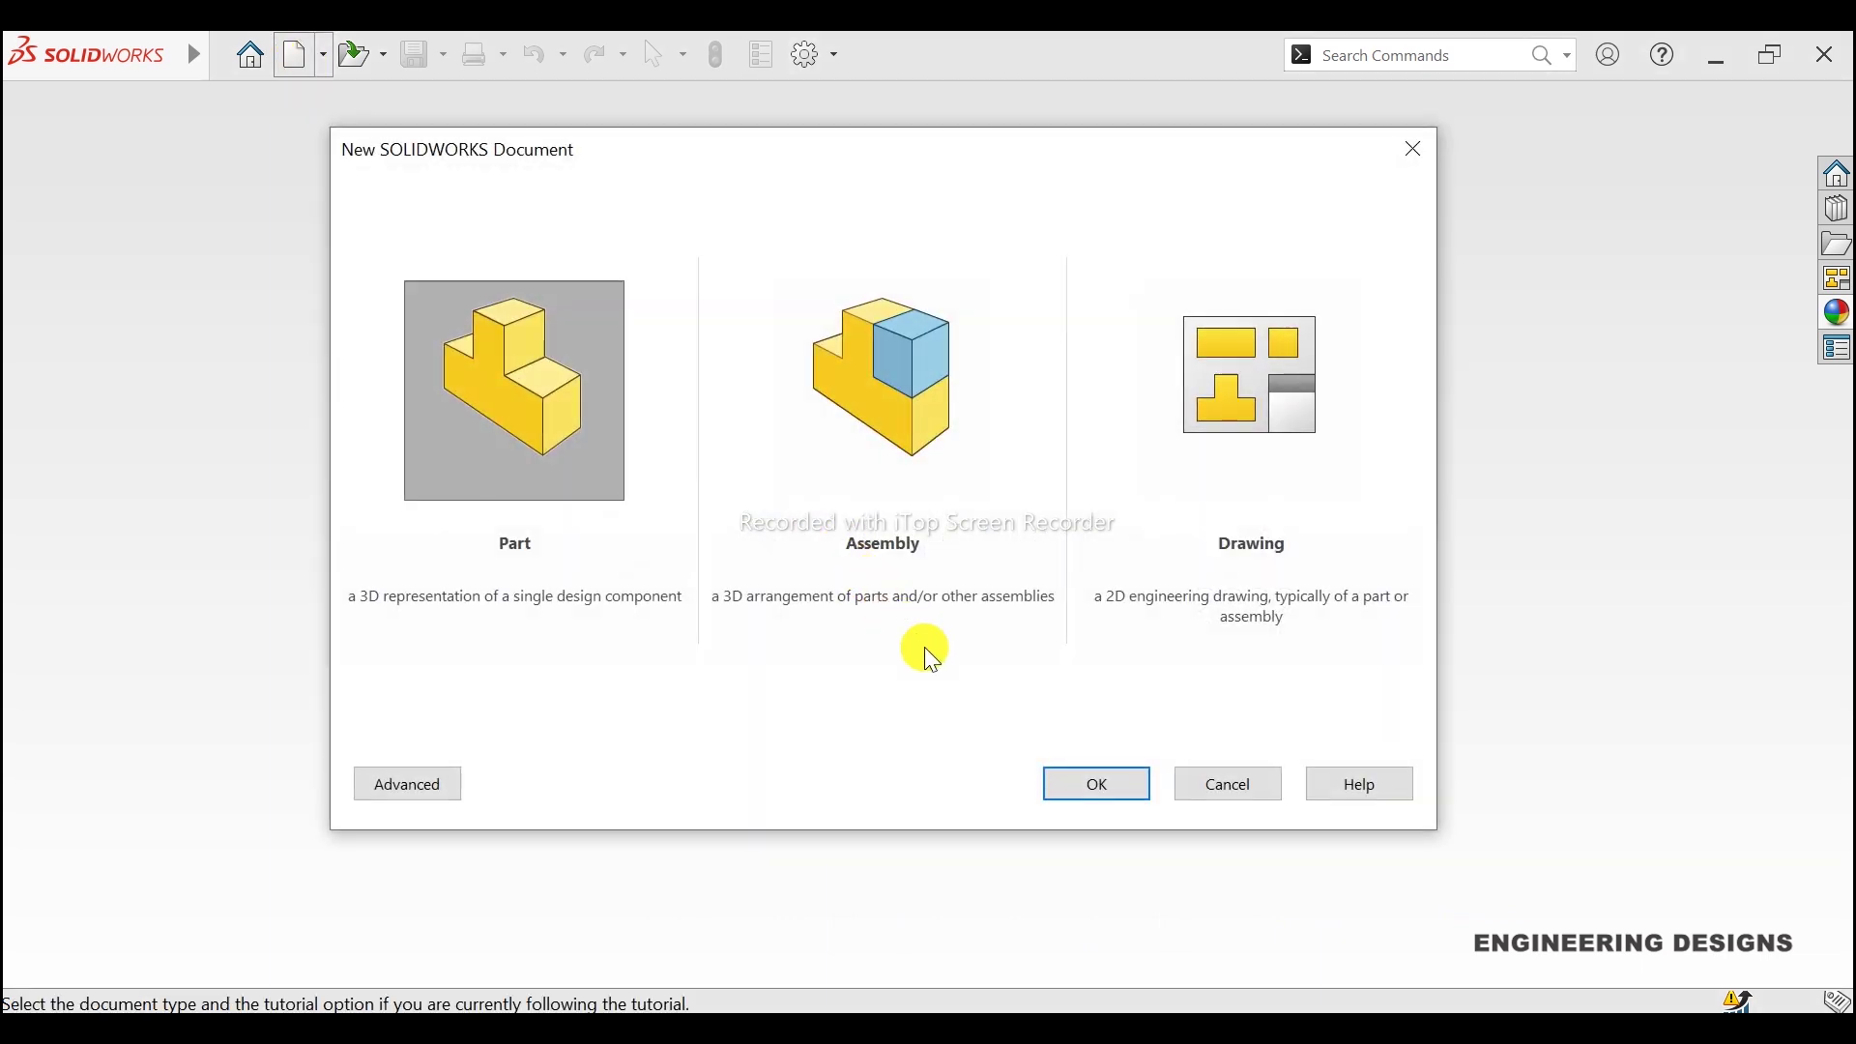
left_click(1056, 773)
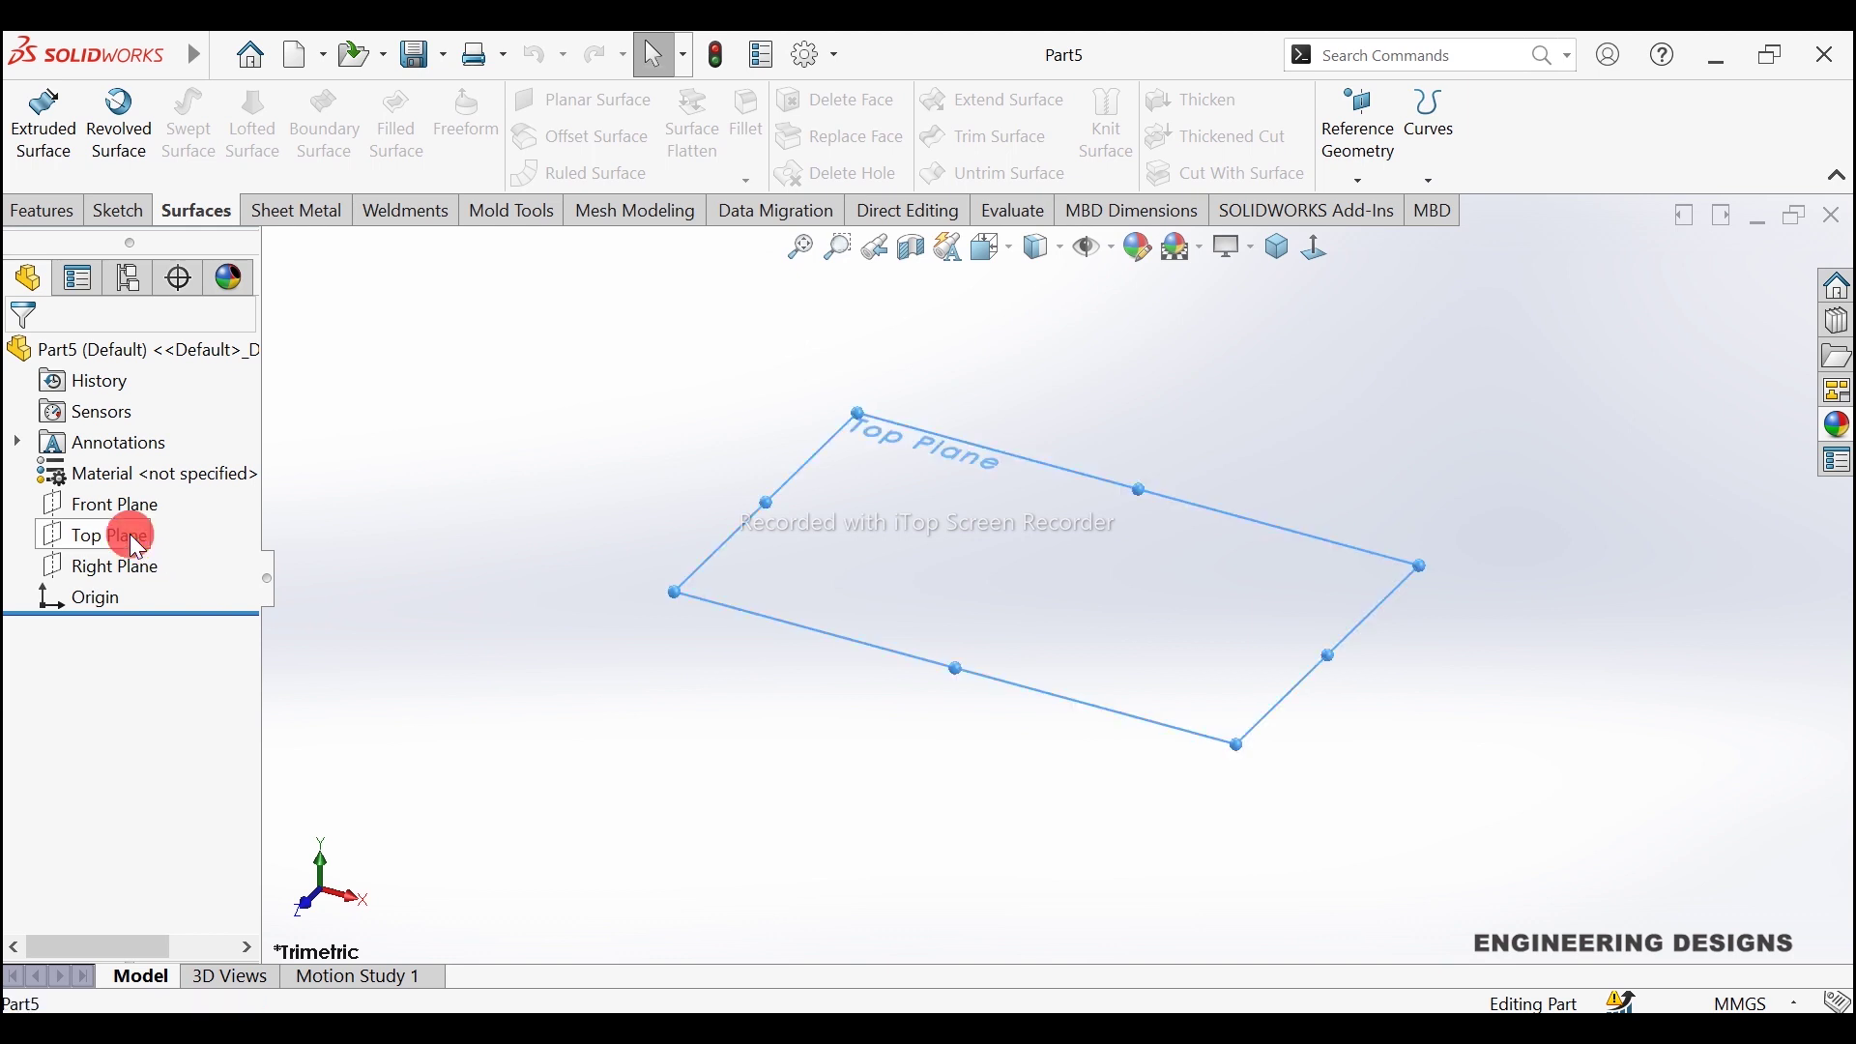
Step: Draw a center rectangle on the Top Plane, centred on the origin
left_click(123, 534)
left_click(160, 494)
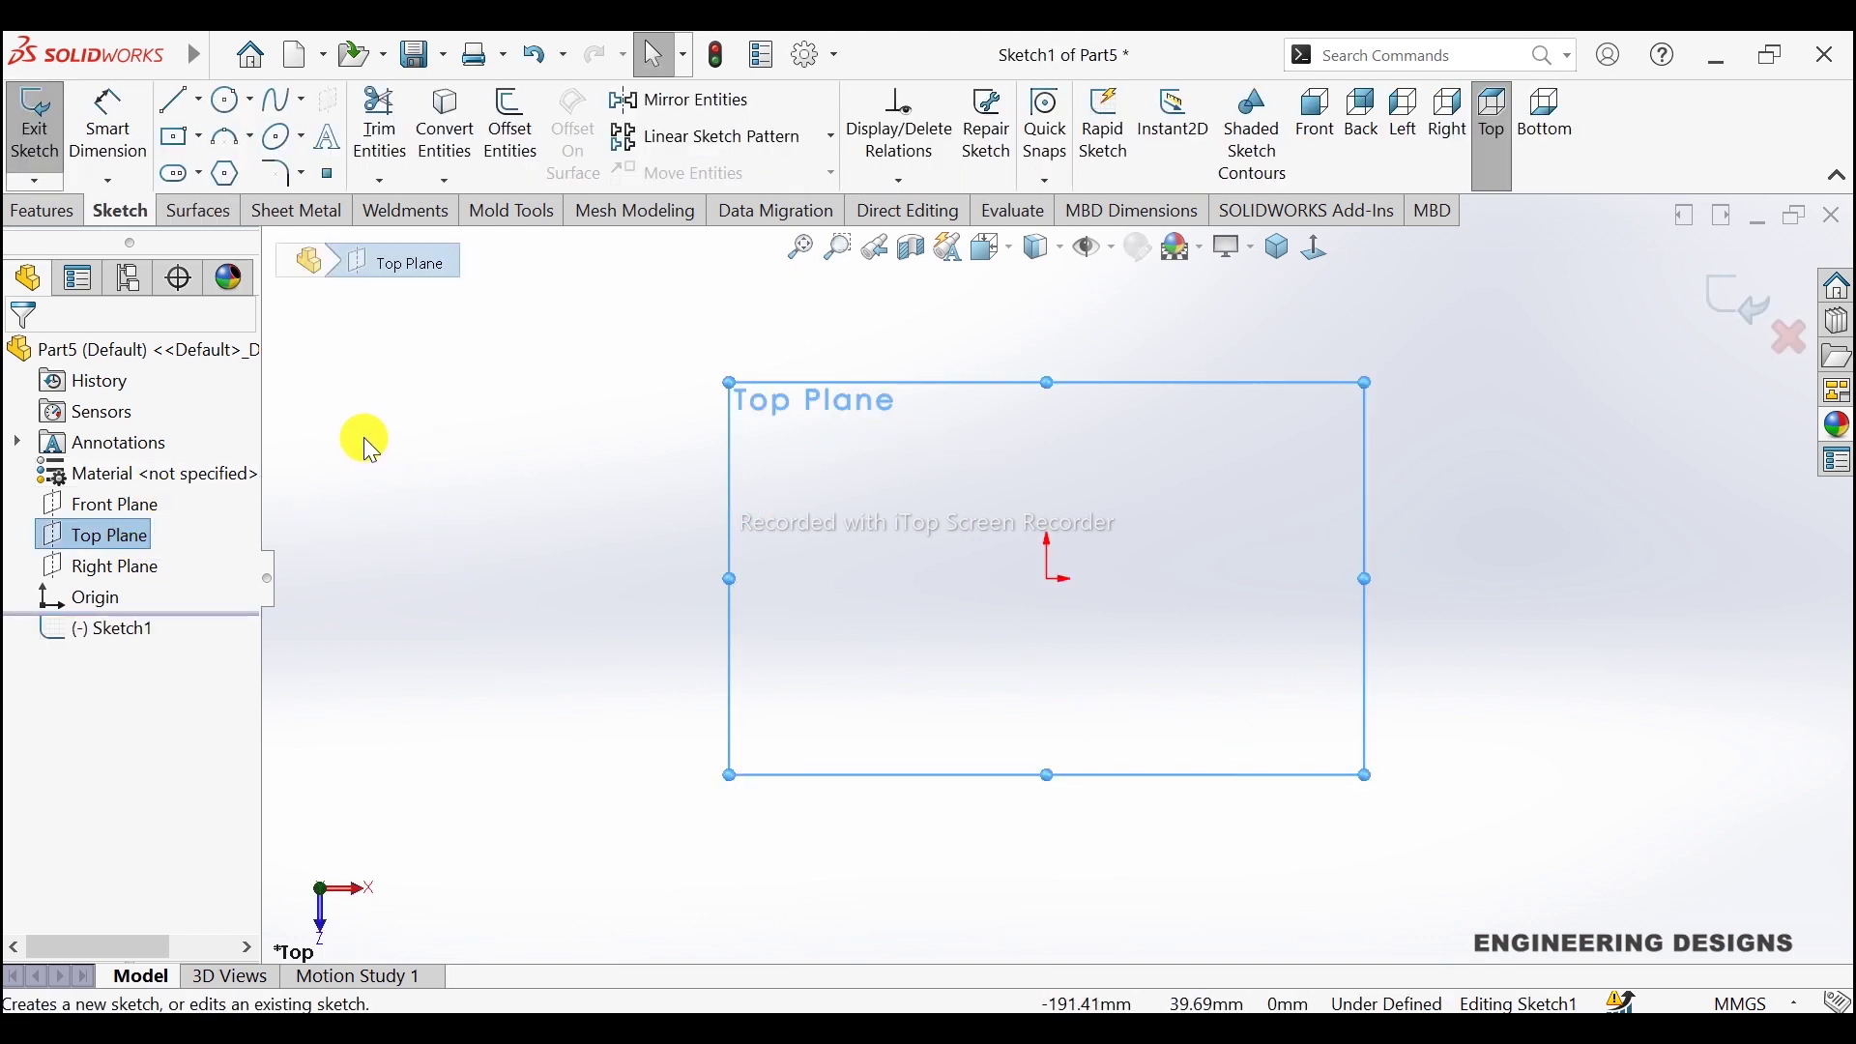
left_click(197, 137)
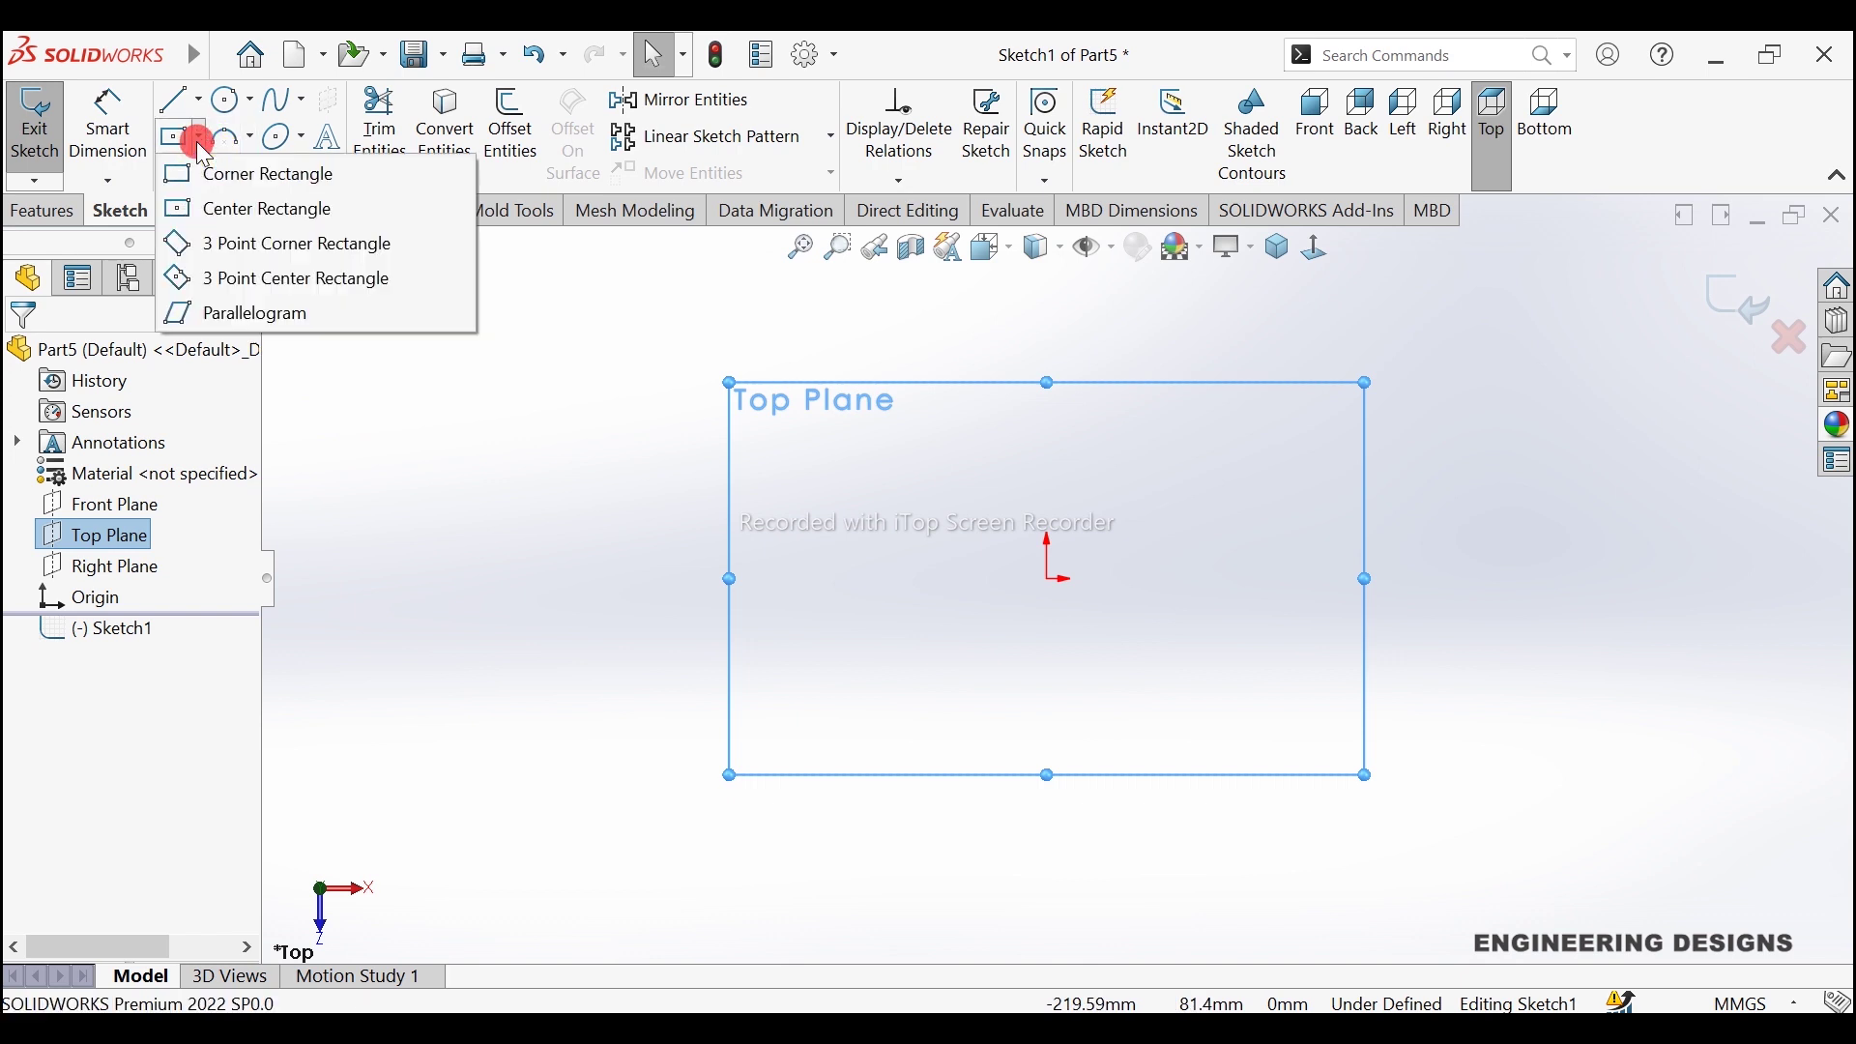
left_click(224, 204)
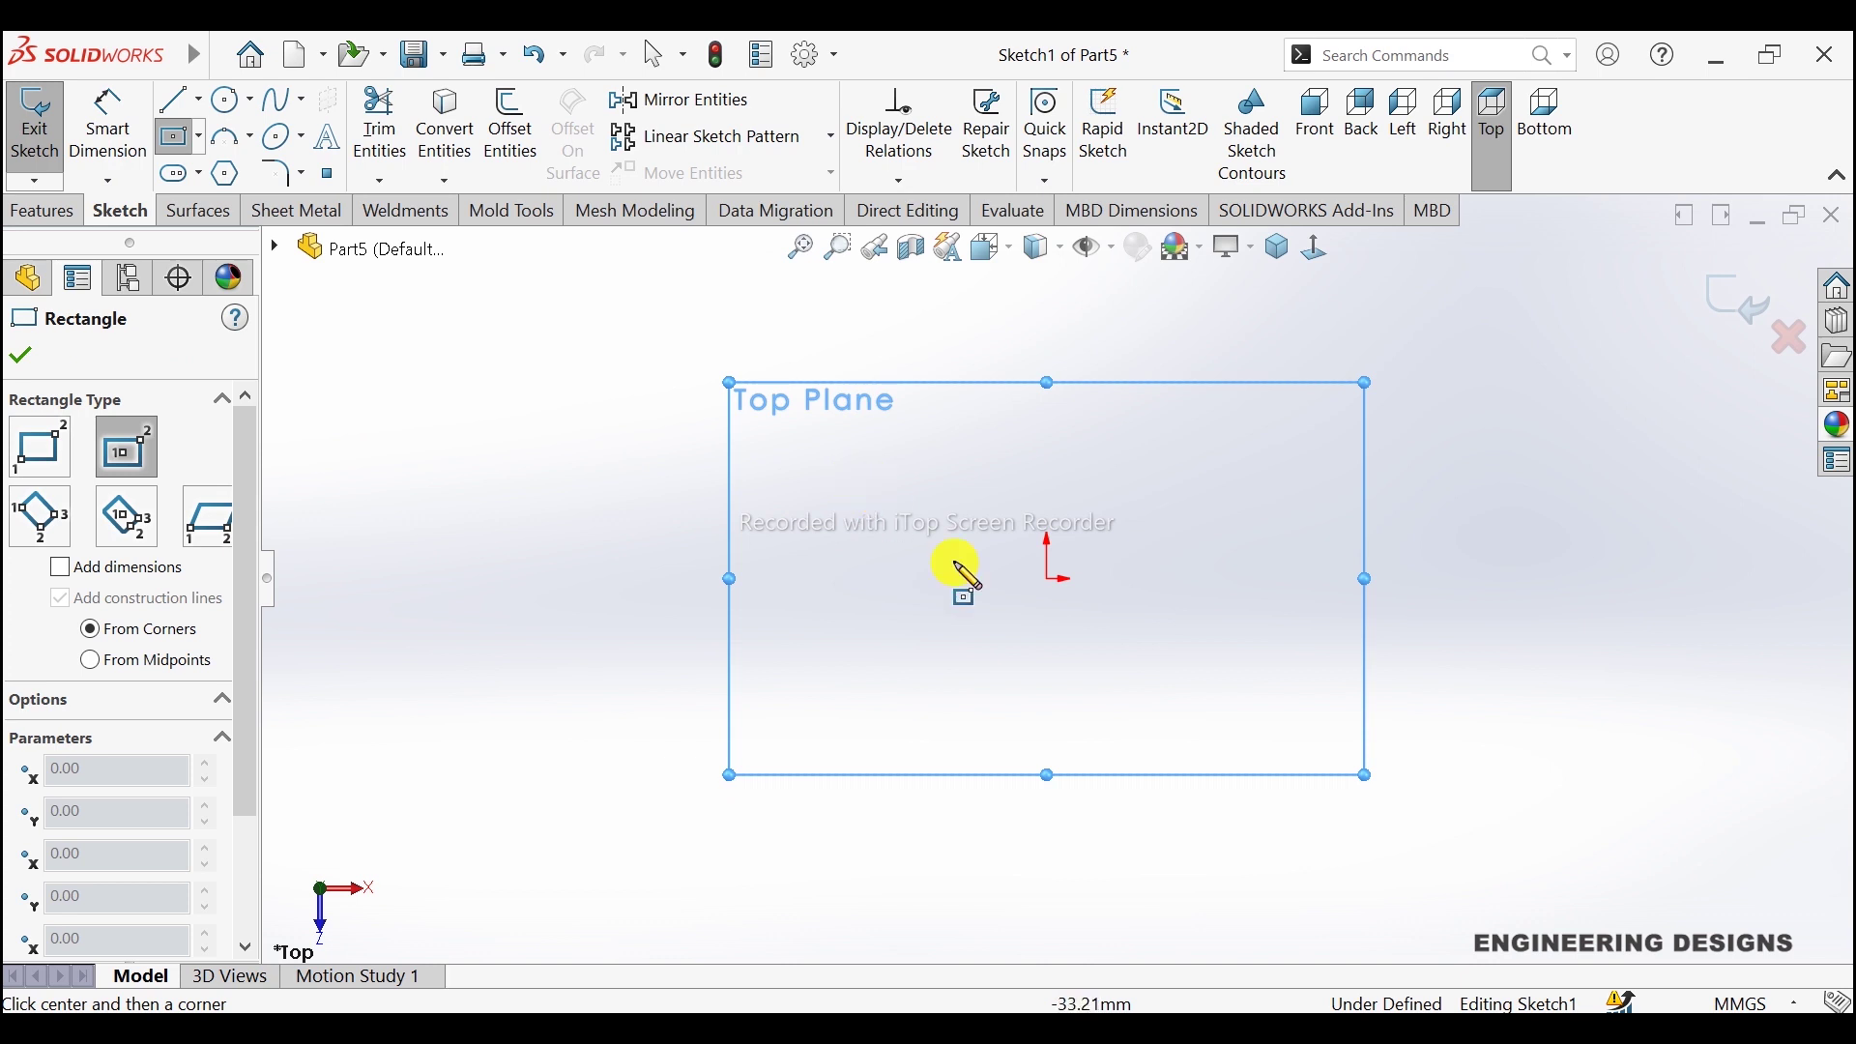
left_click(1048, 579)
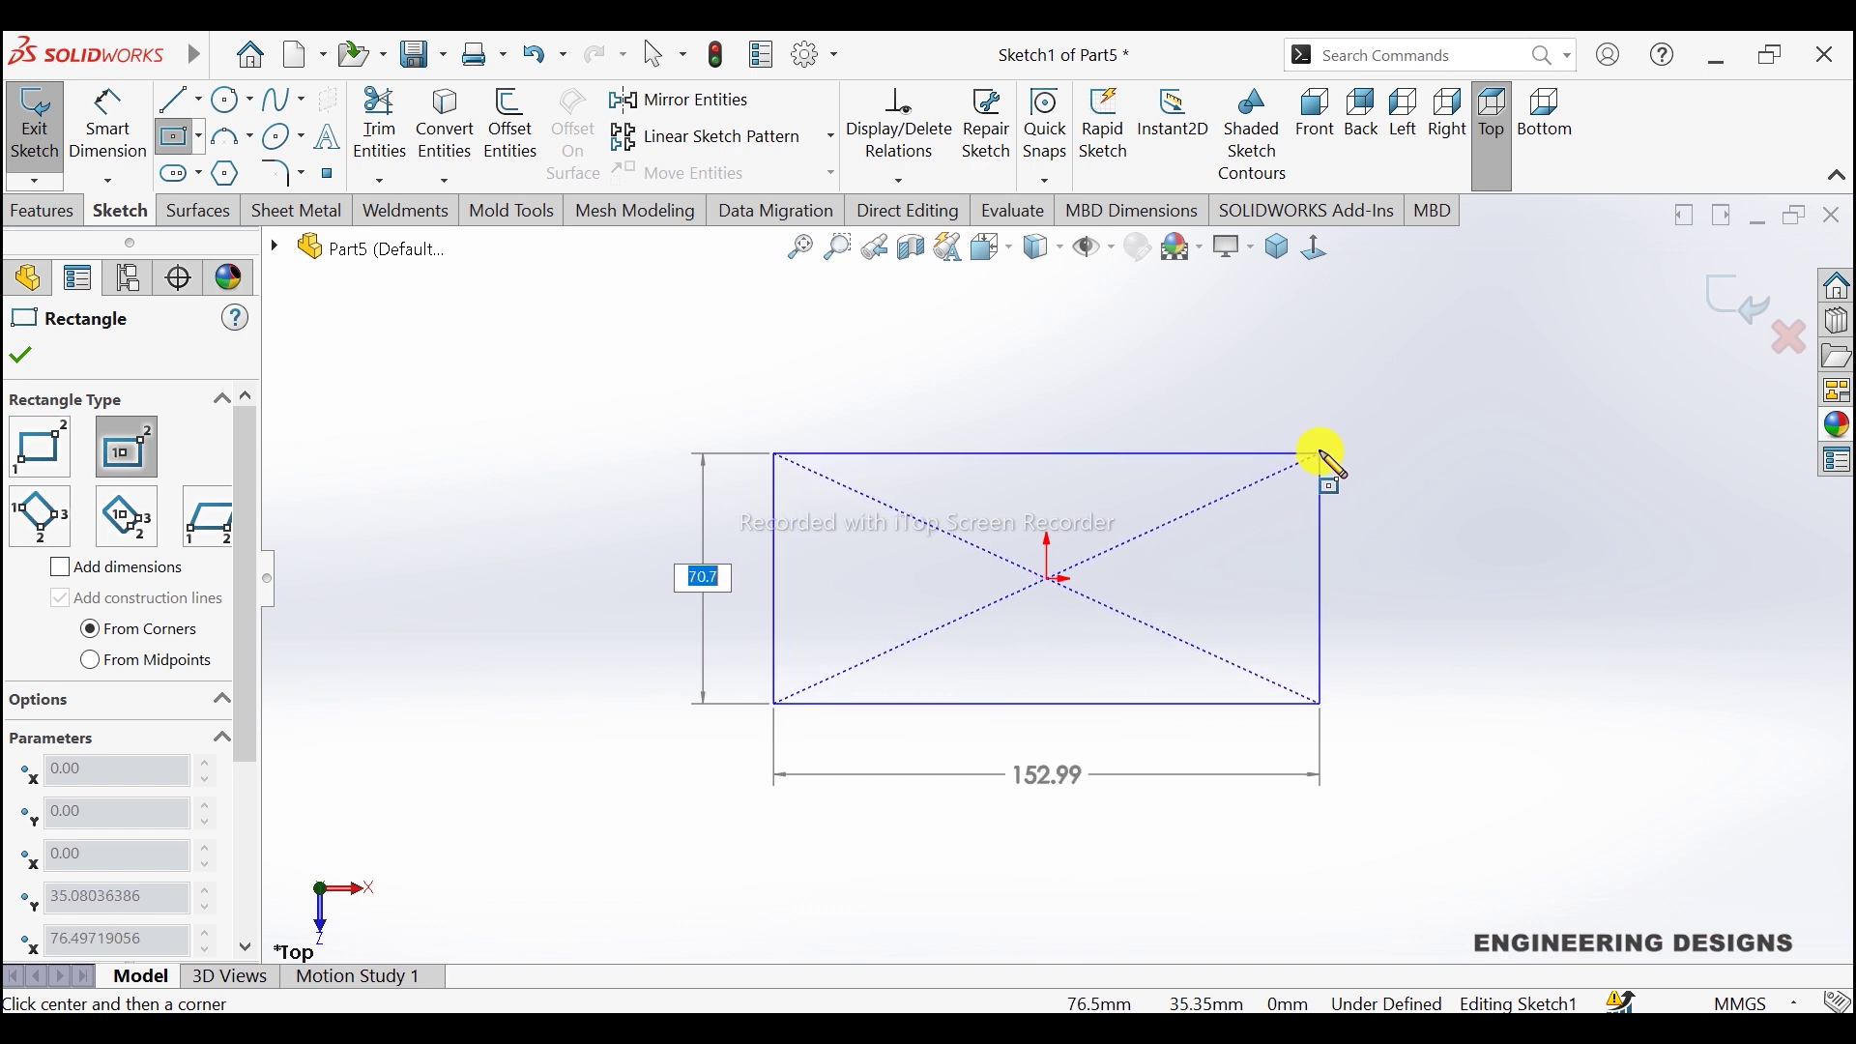
left_click(1335, 448)
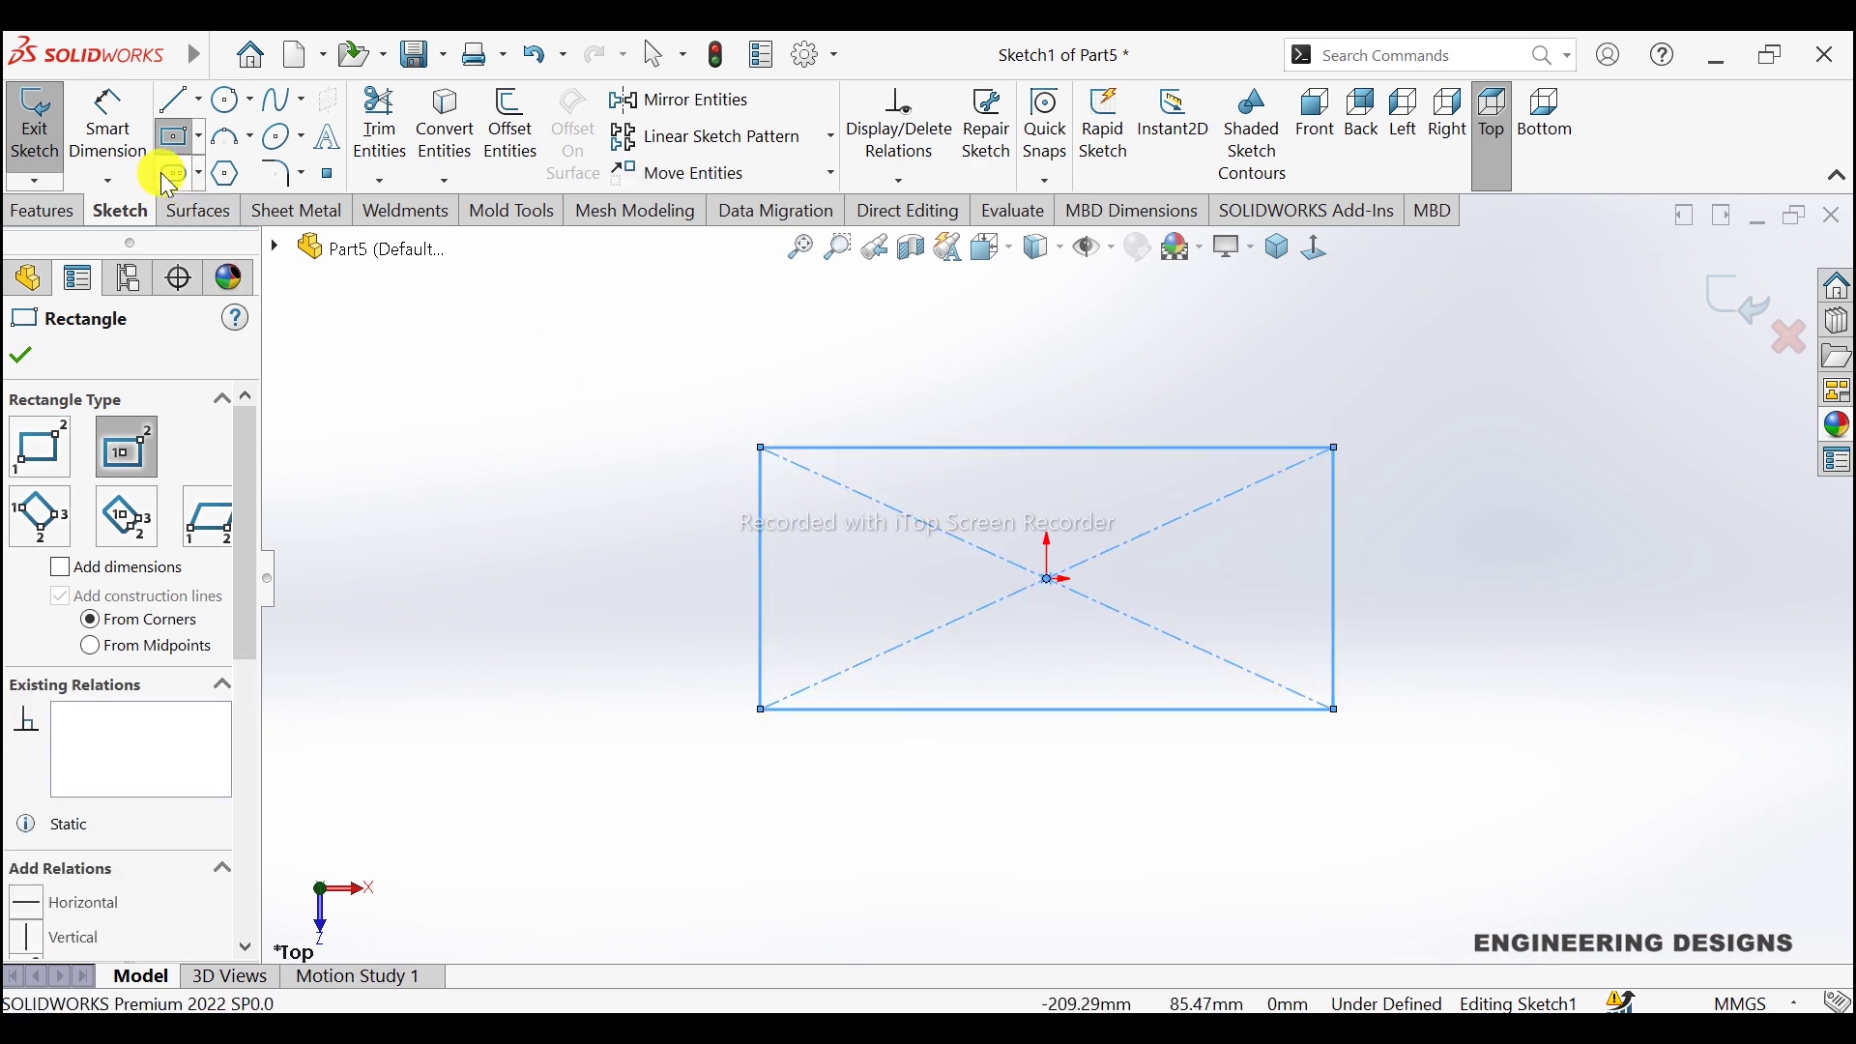
left_click(22, 354)
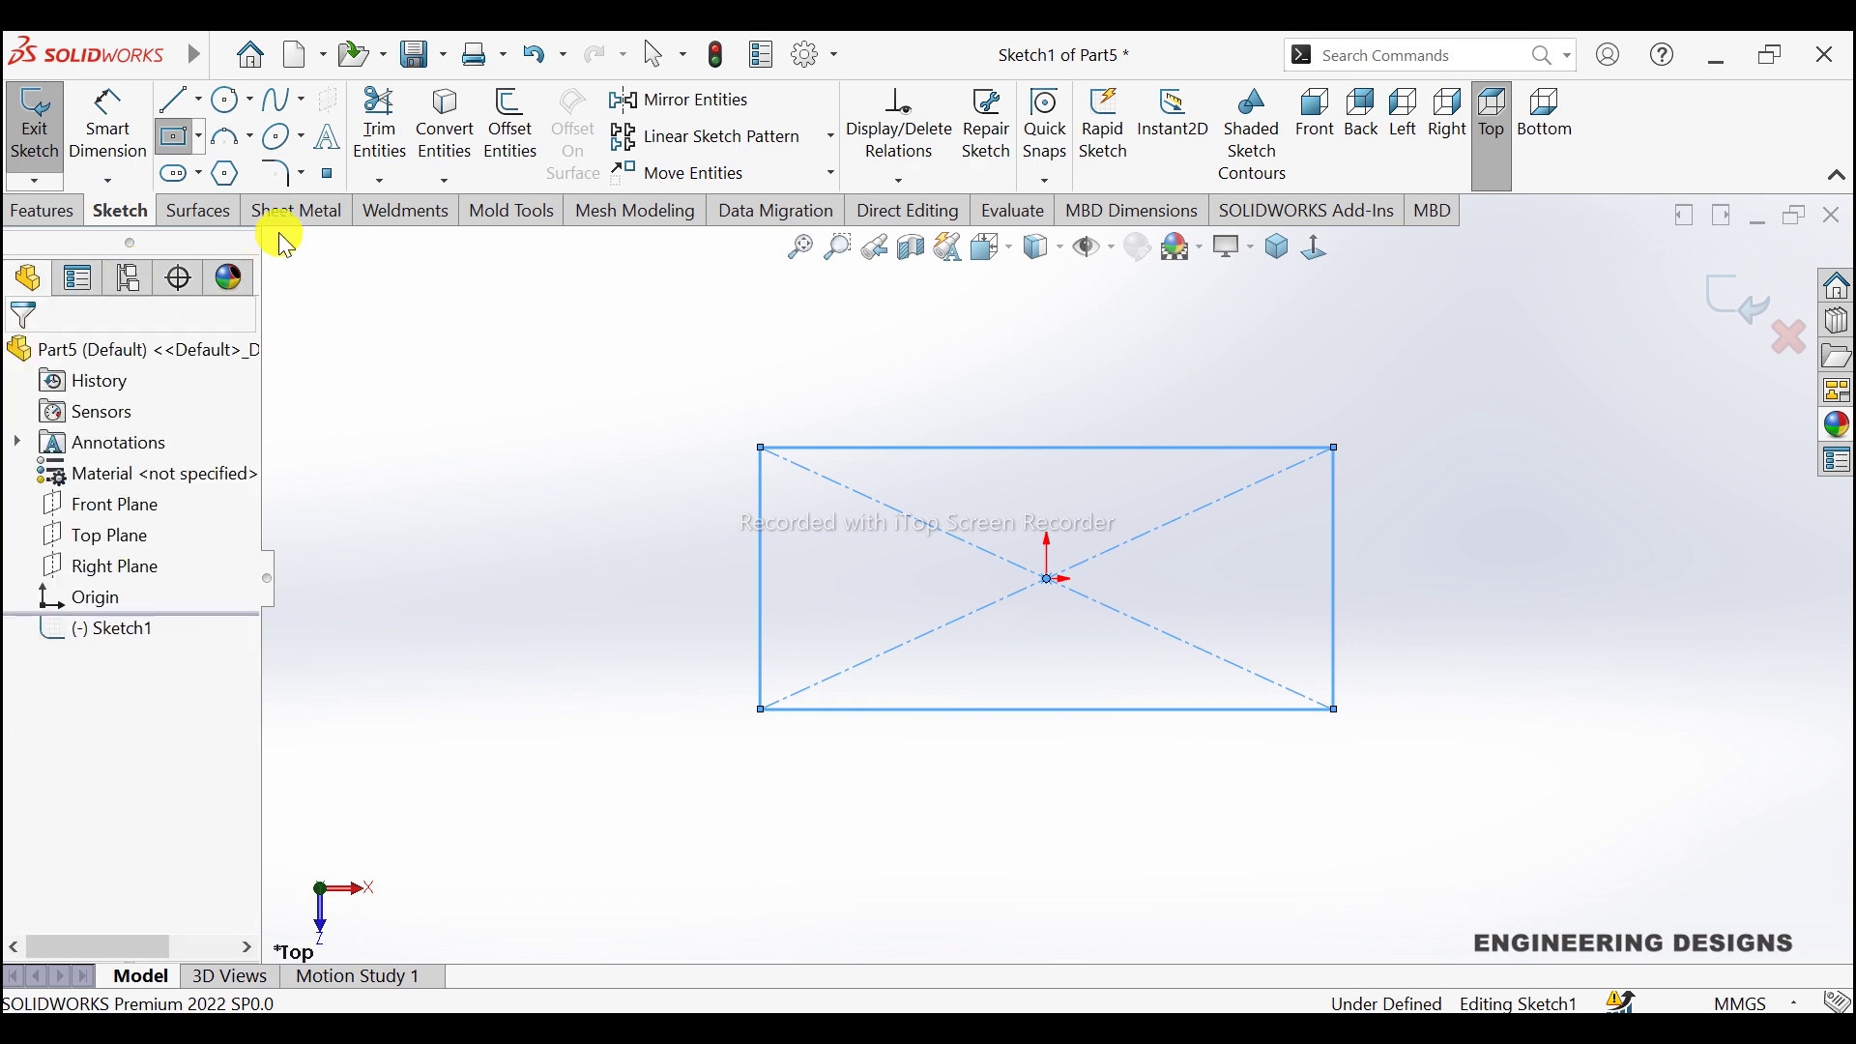
Step: Start a 10 mm sketch fillet and box-select the rectangle corners
left_click(281, 174)
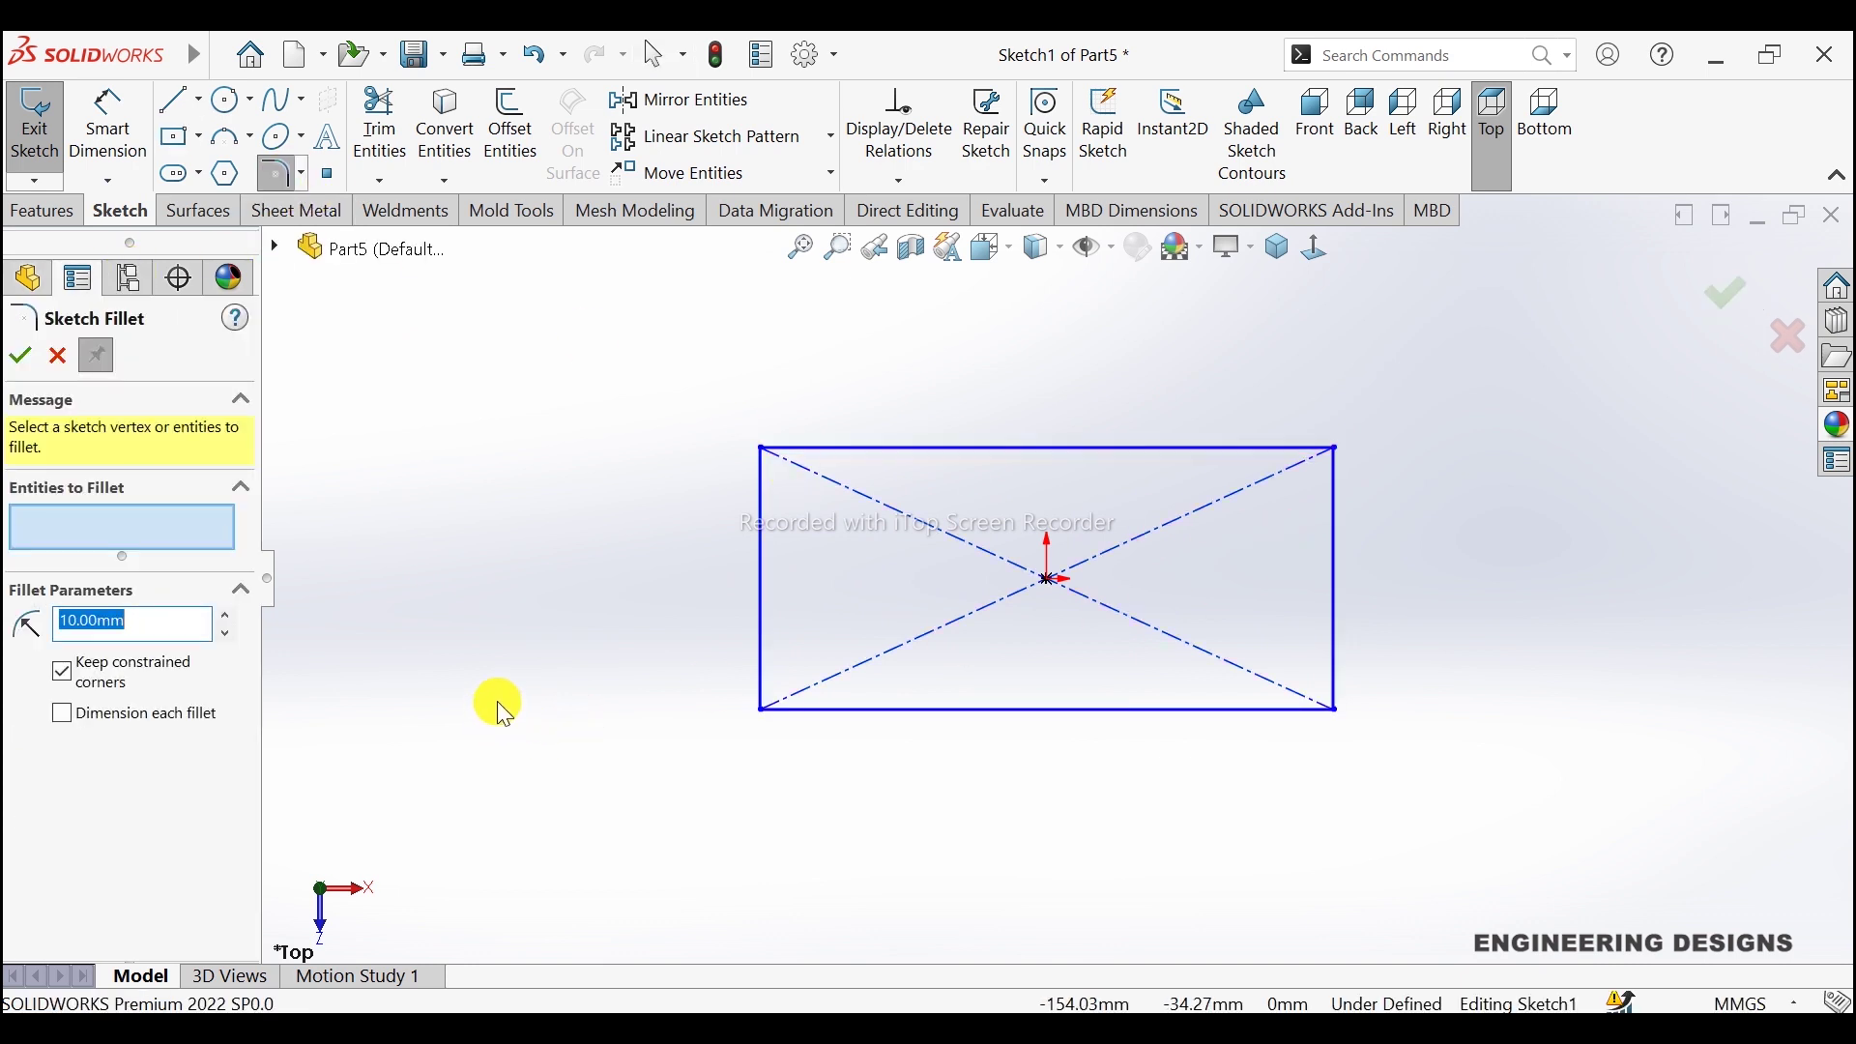
left_click(195, 626)
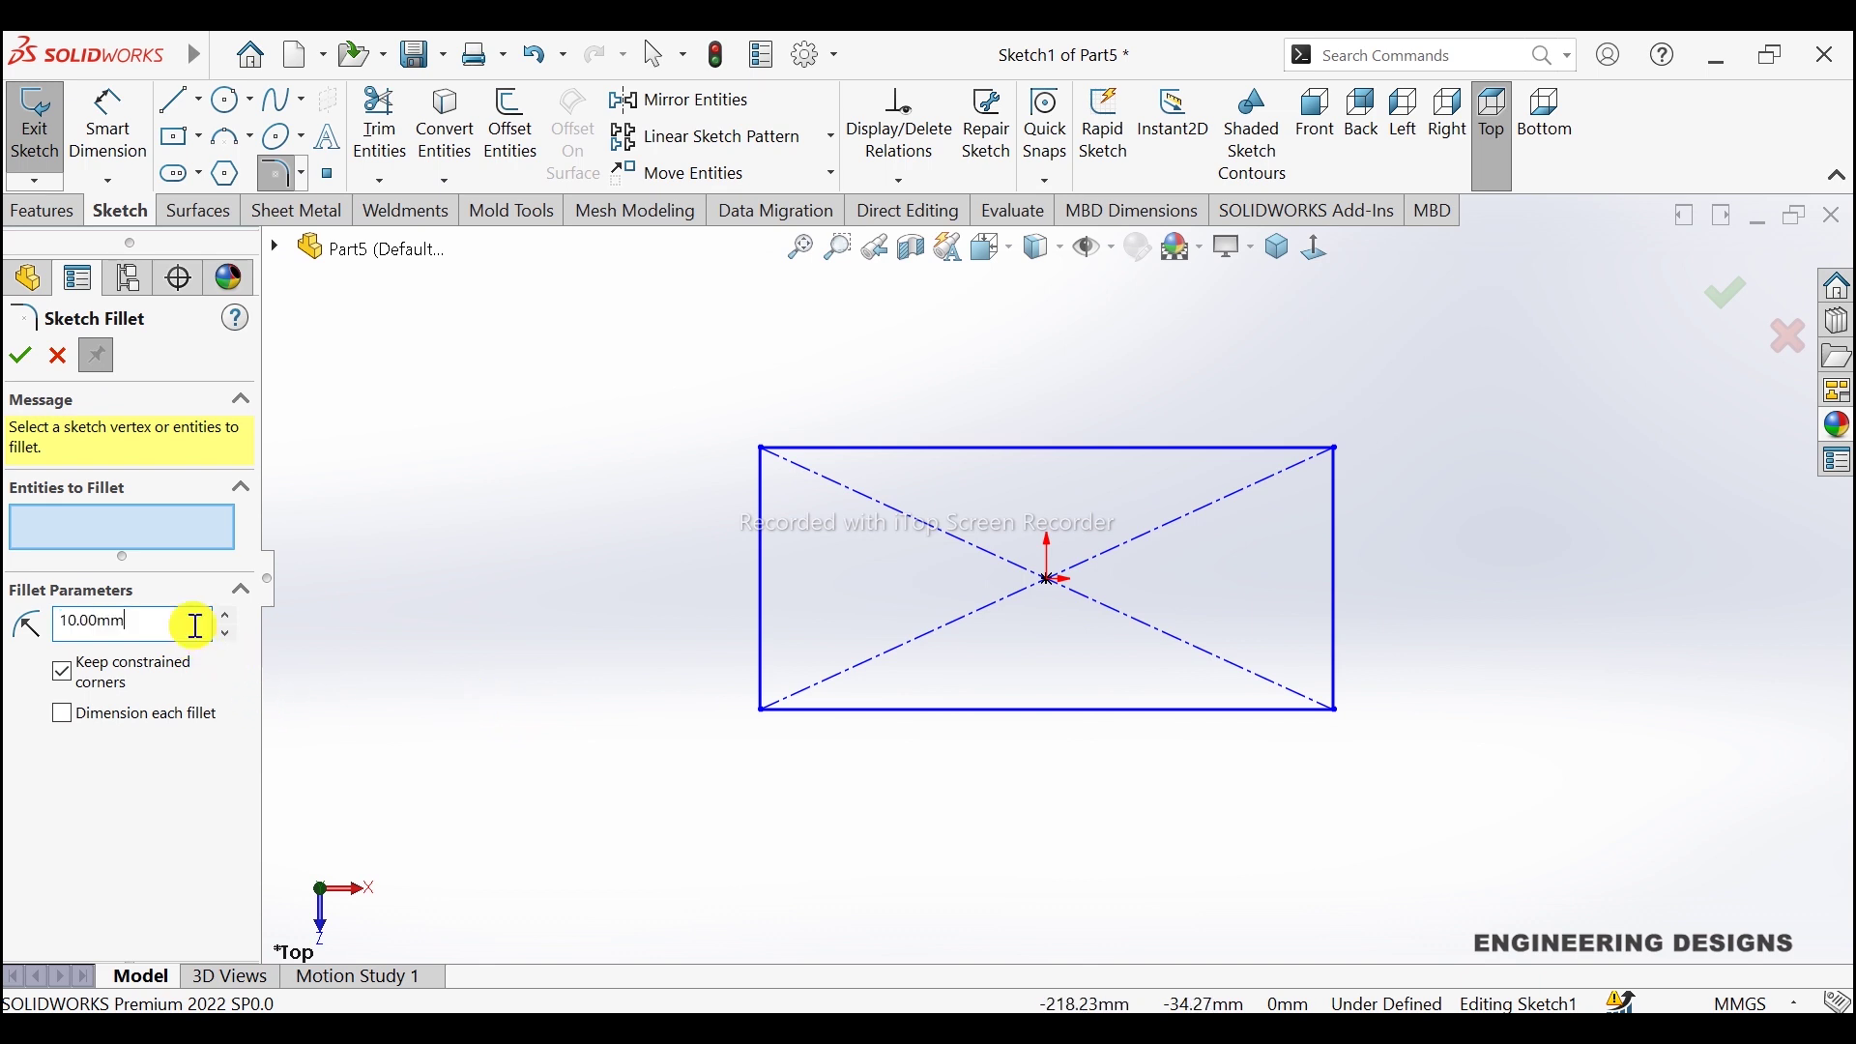
left_click_drag(702, 406, 1304, 801)
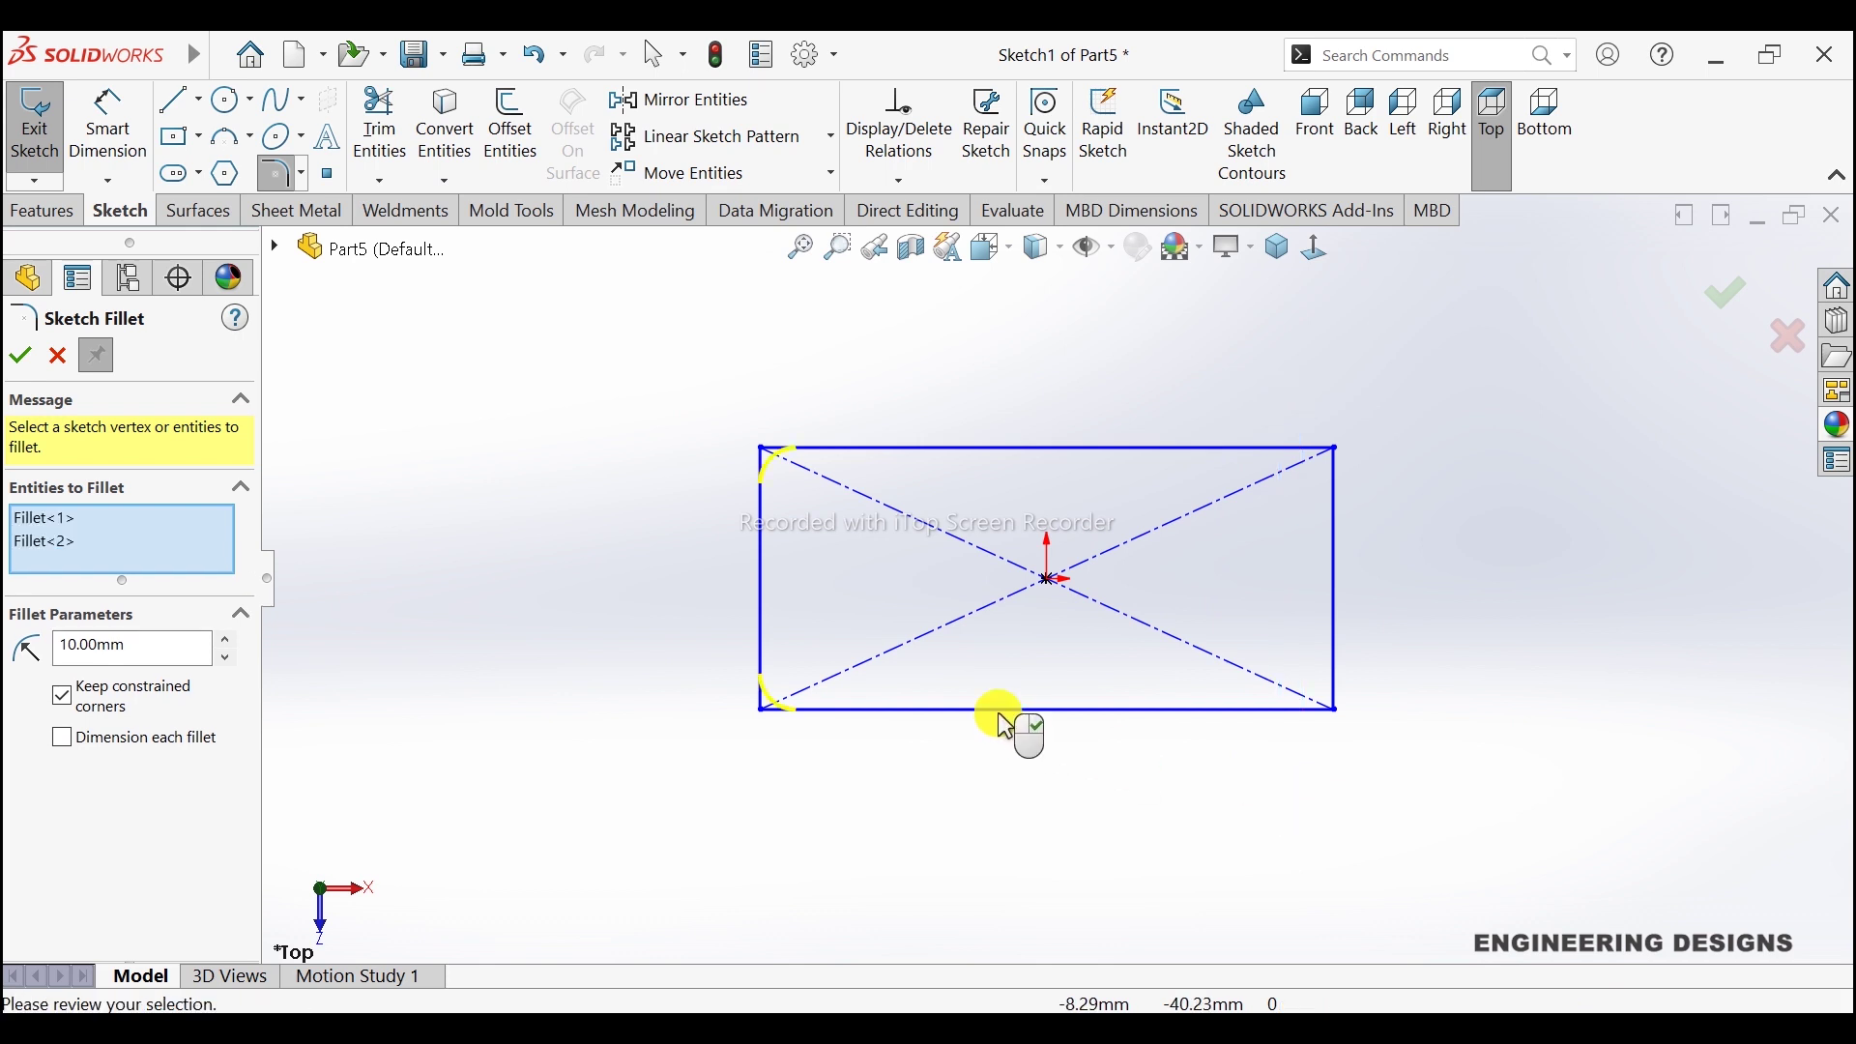
Step: Cancel the fillet and dimension the top edge 129.4 mm and the right edge 53.75 mm
left_click(53, 358)
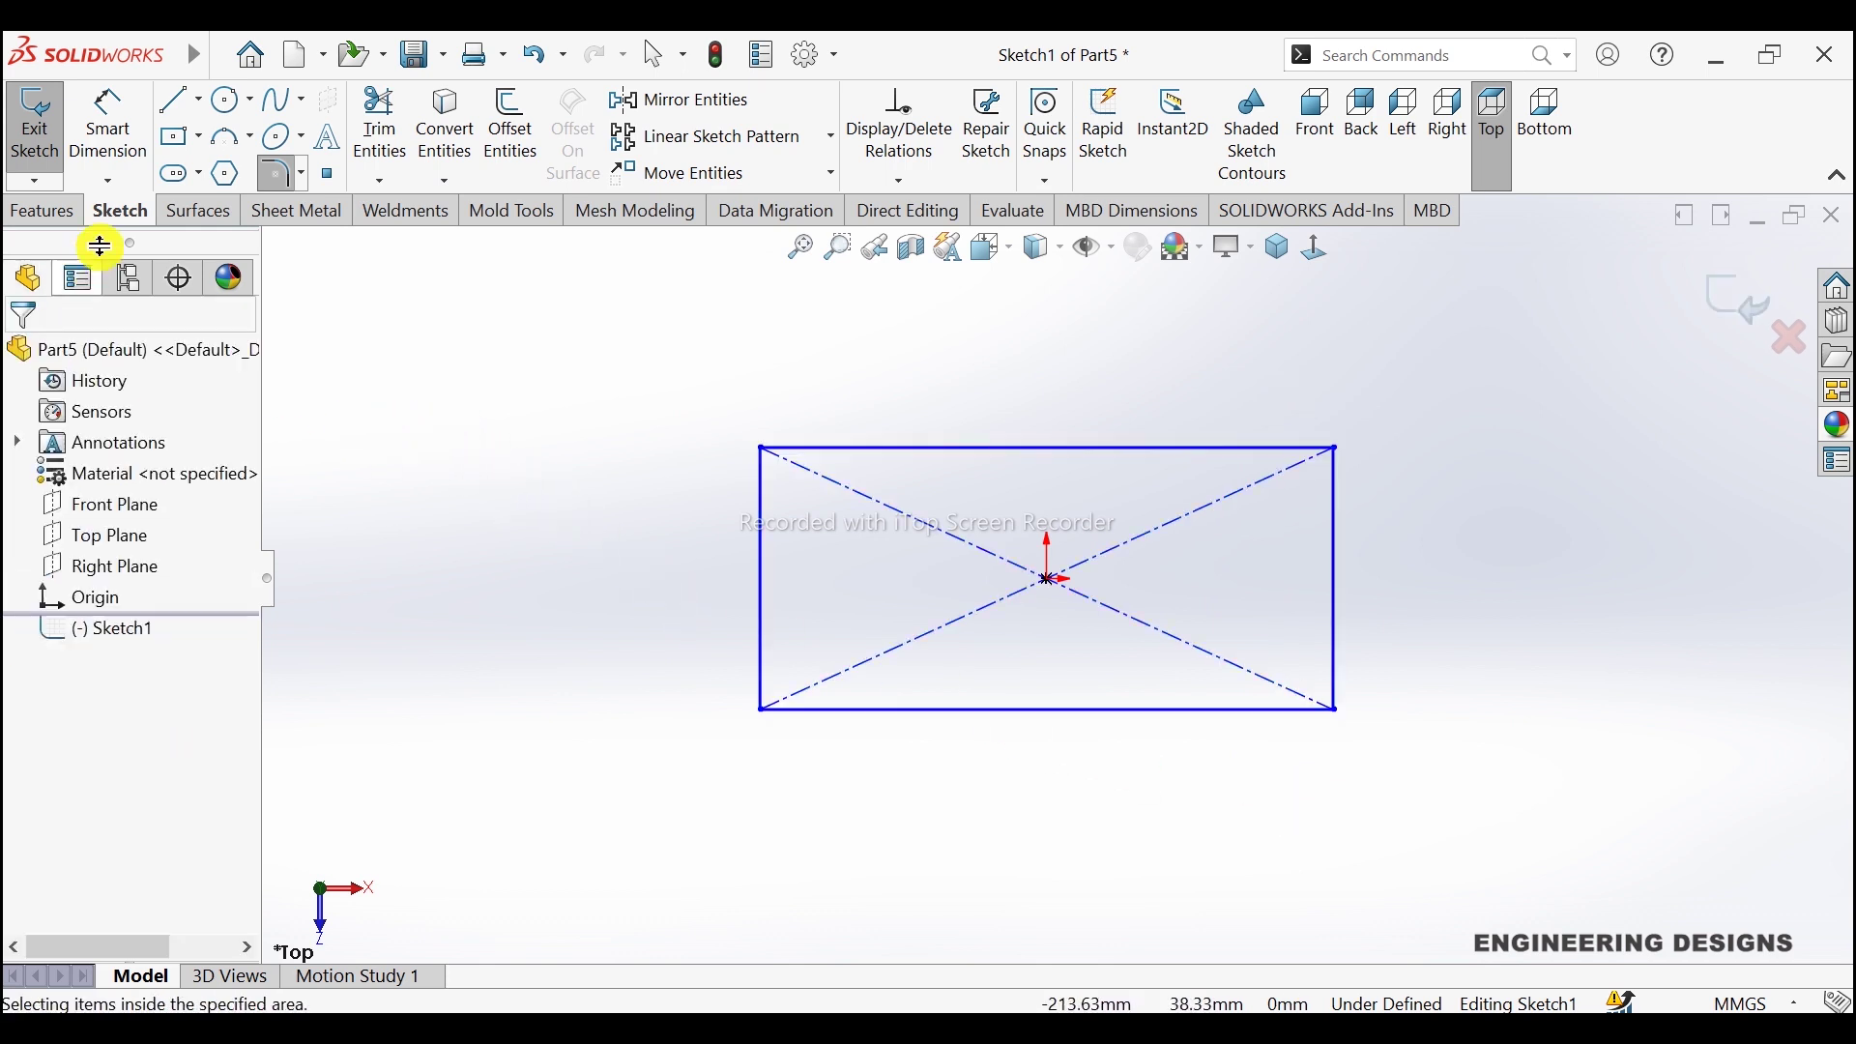
left_click(107, 111)
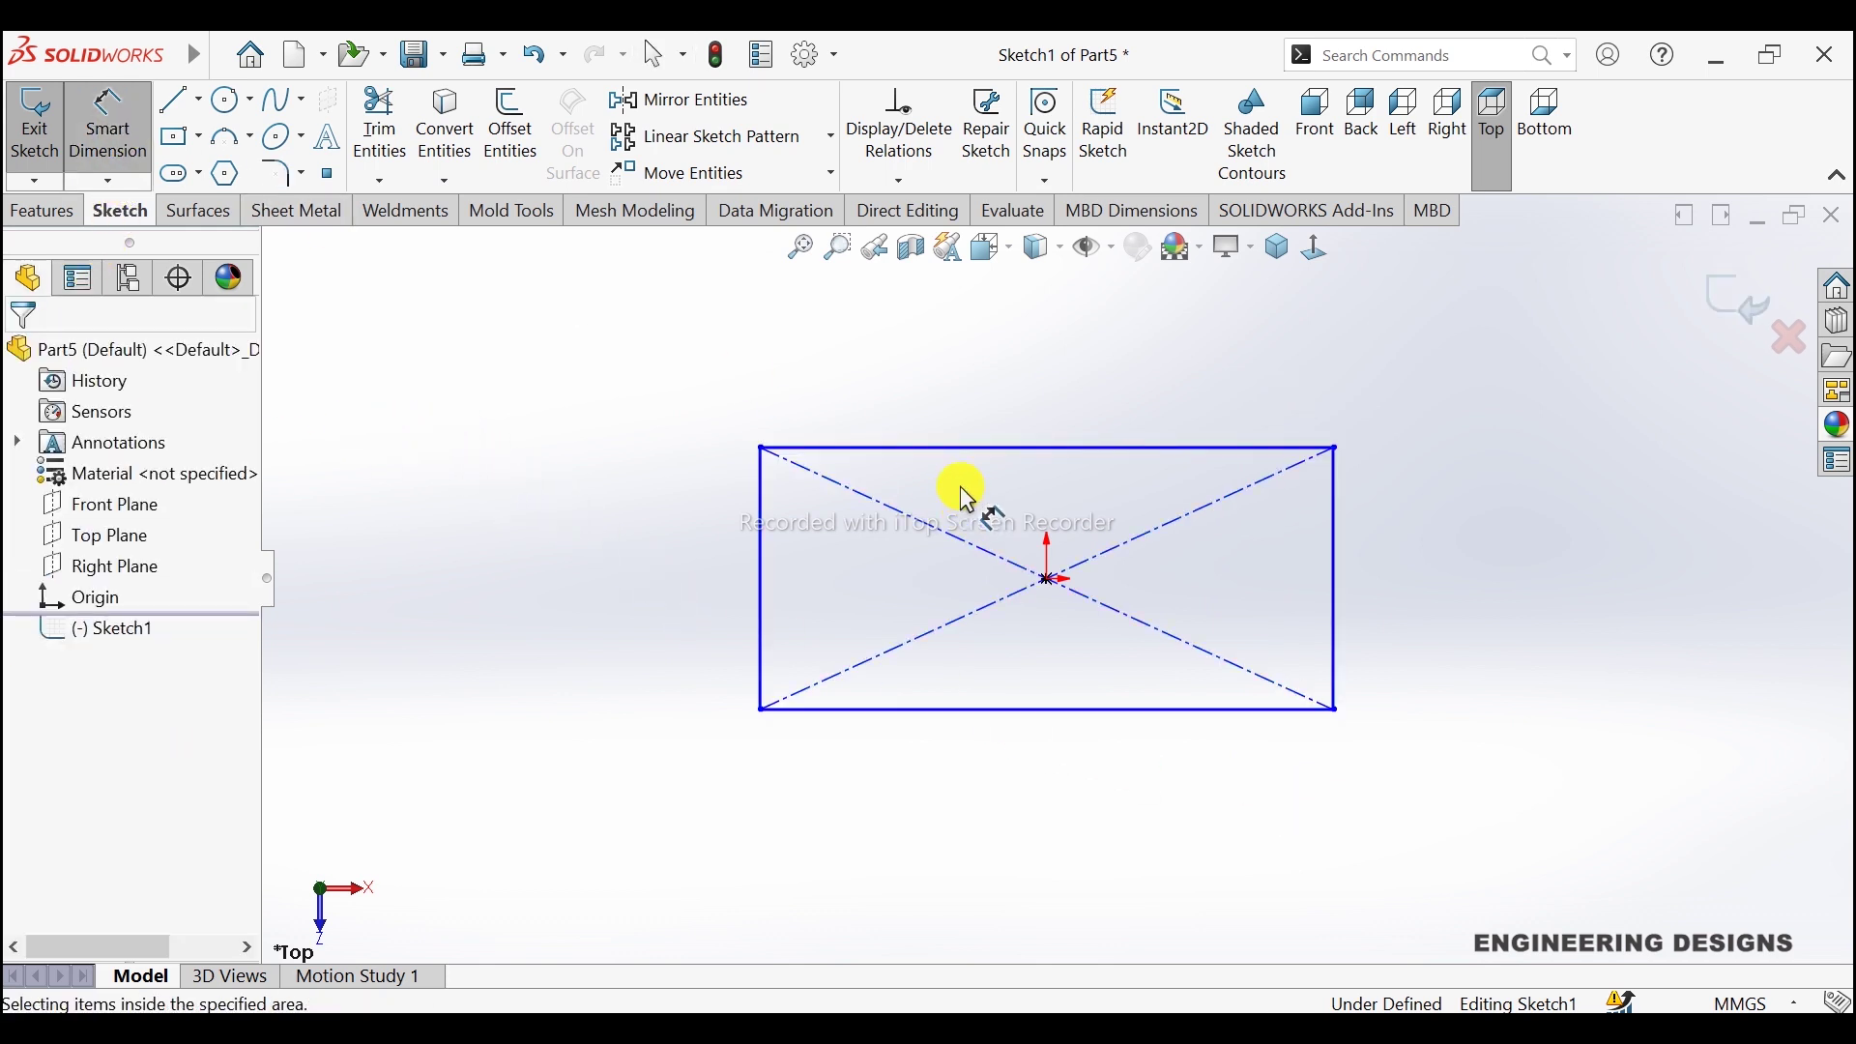
left_click(907, 448)
left_click(1054, 393)
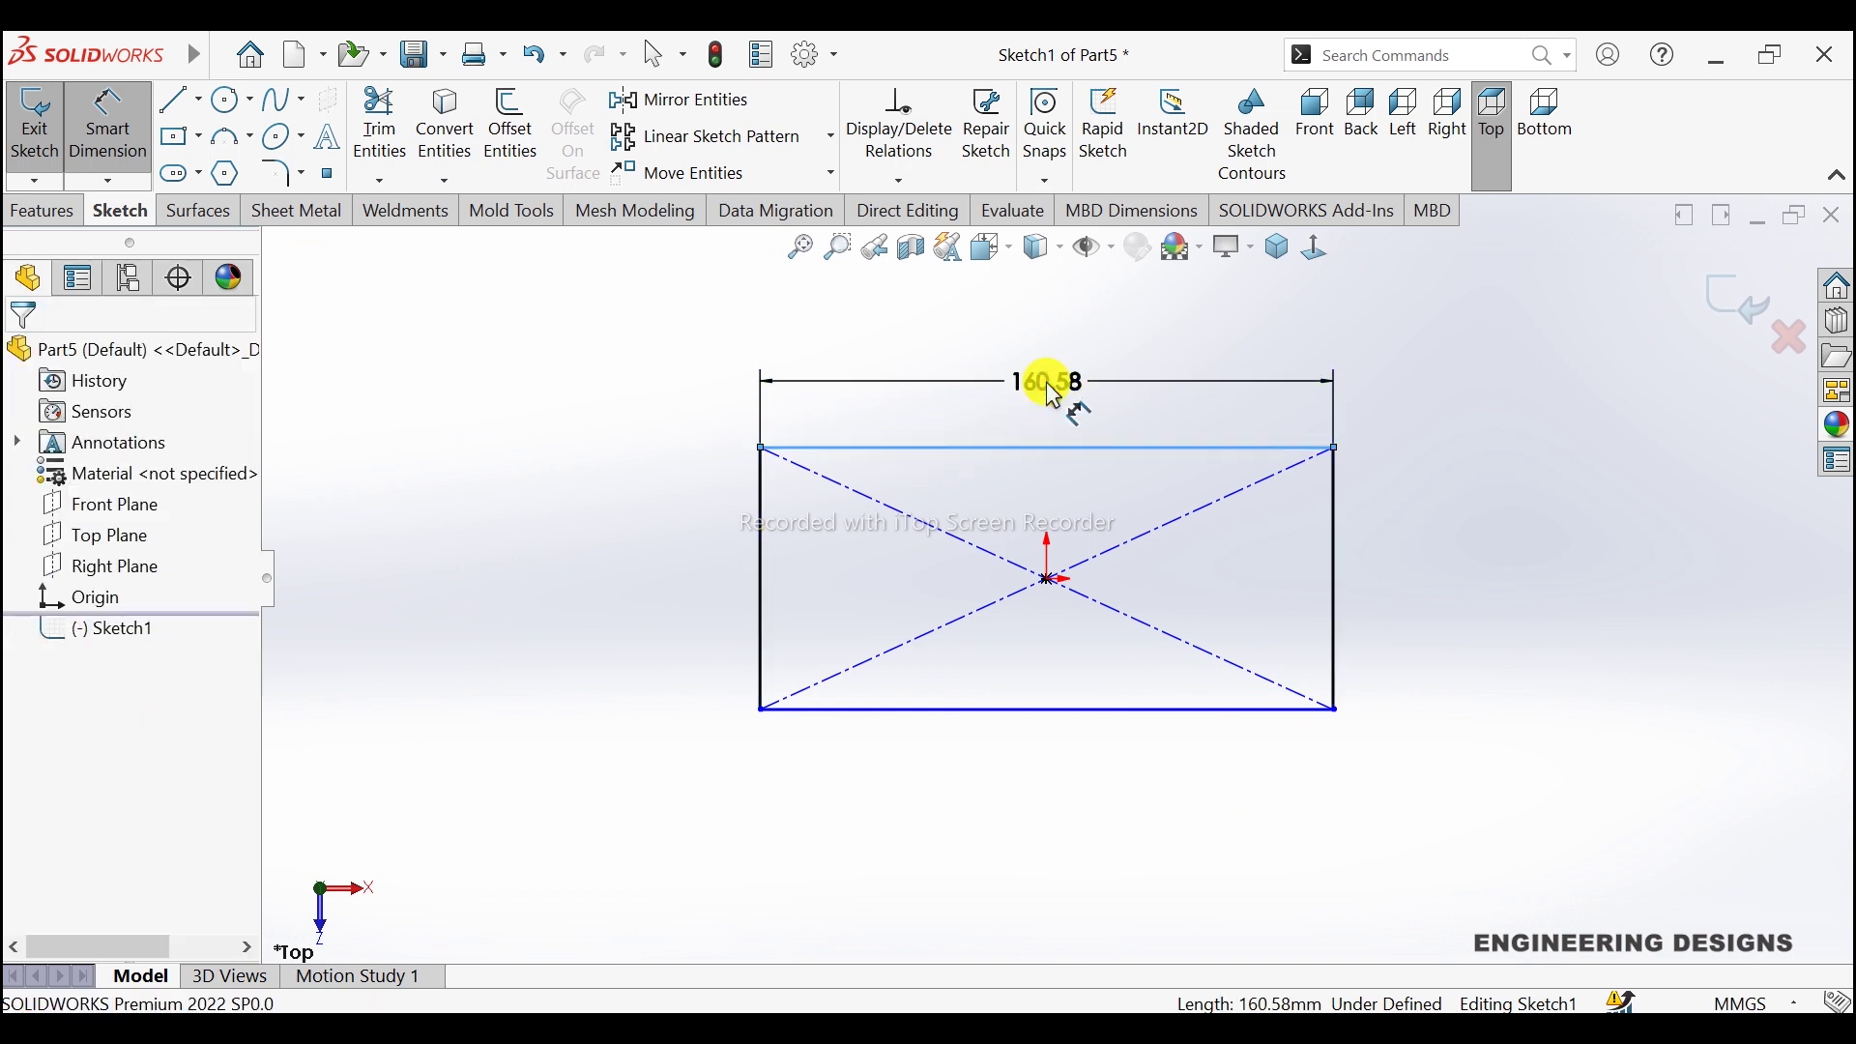
type("12")
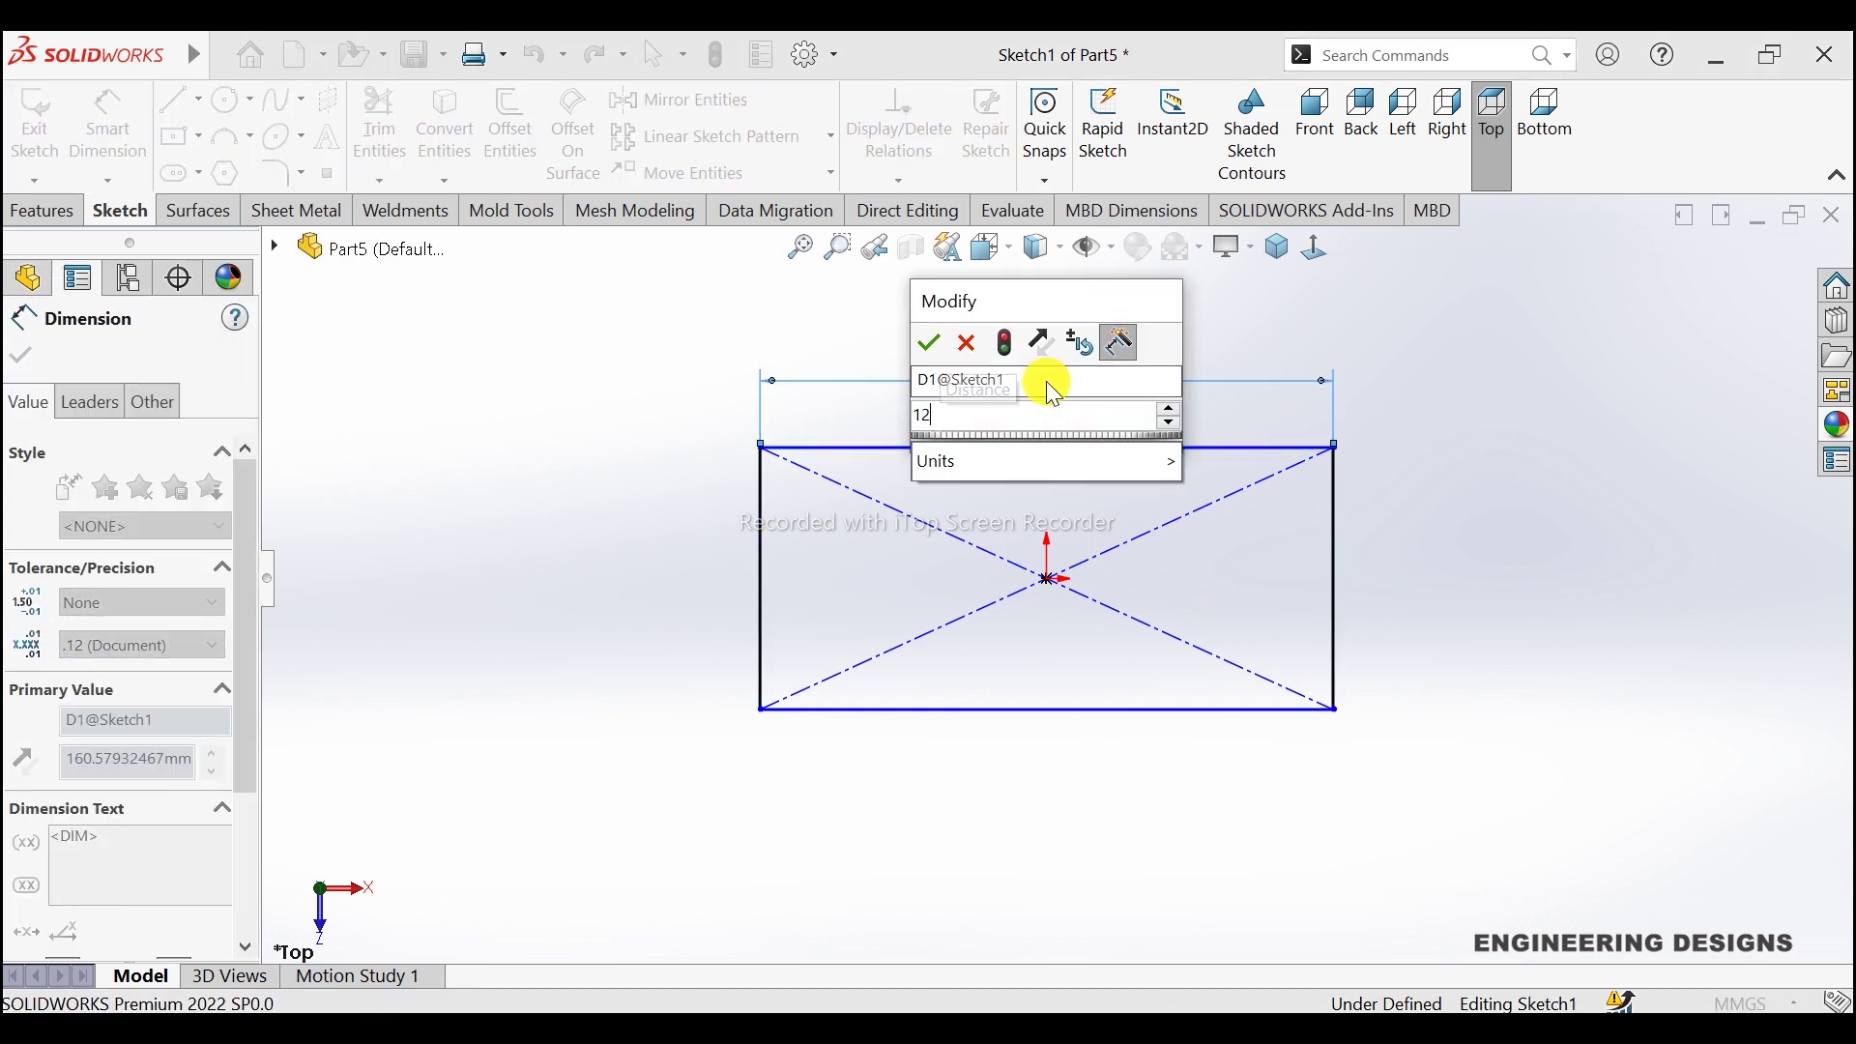
type("9")
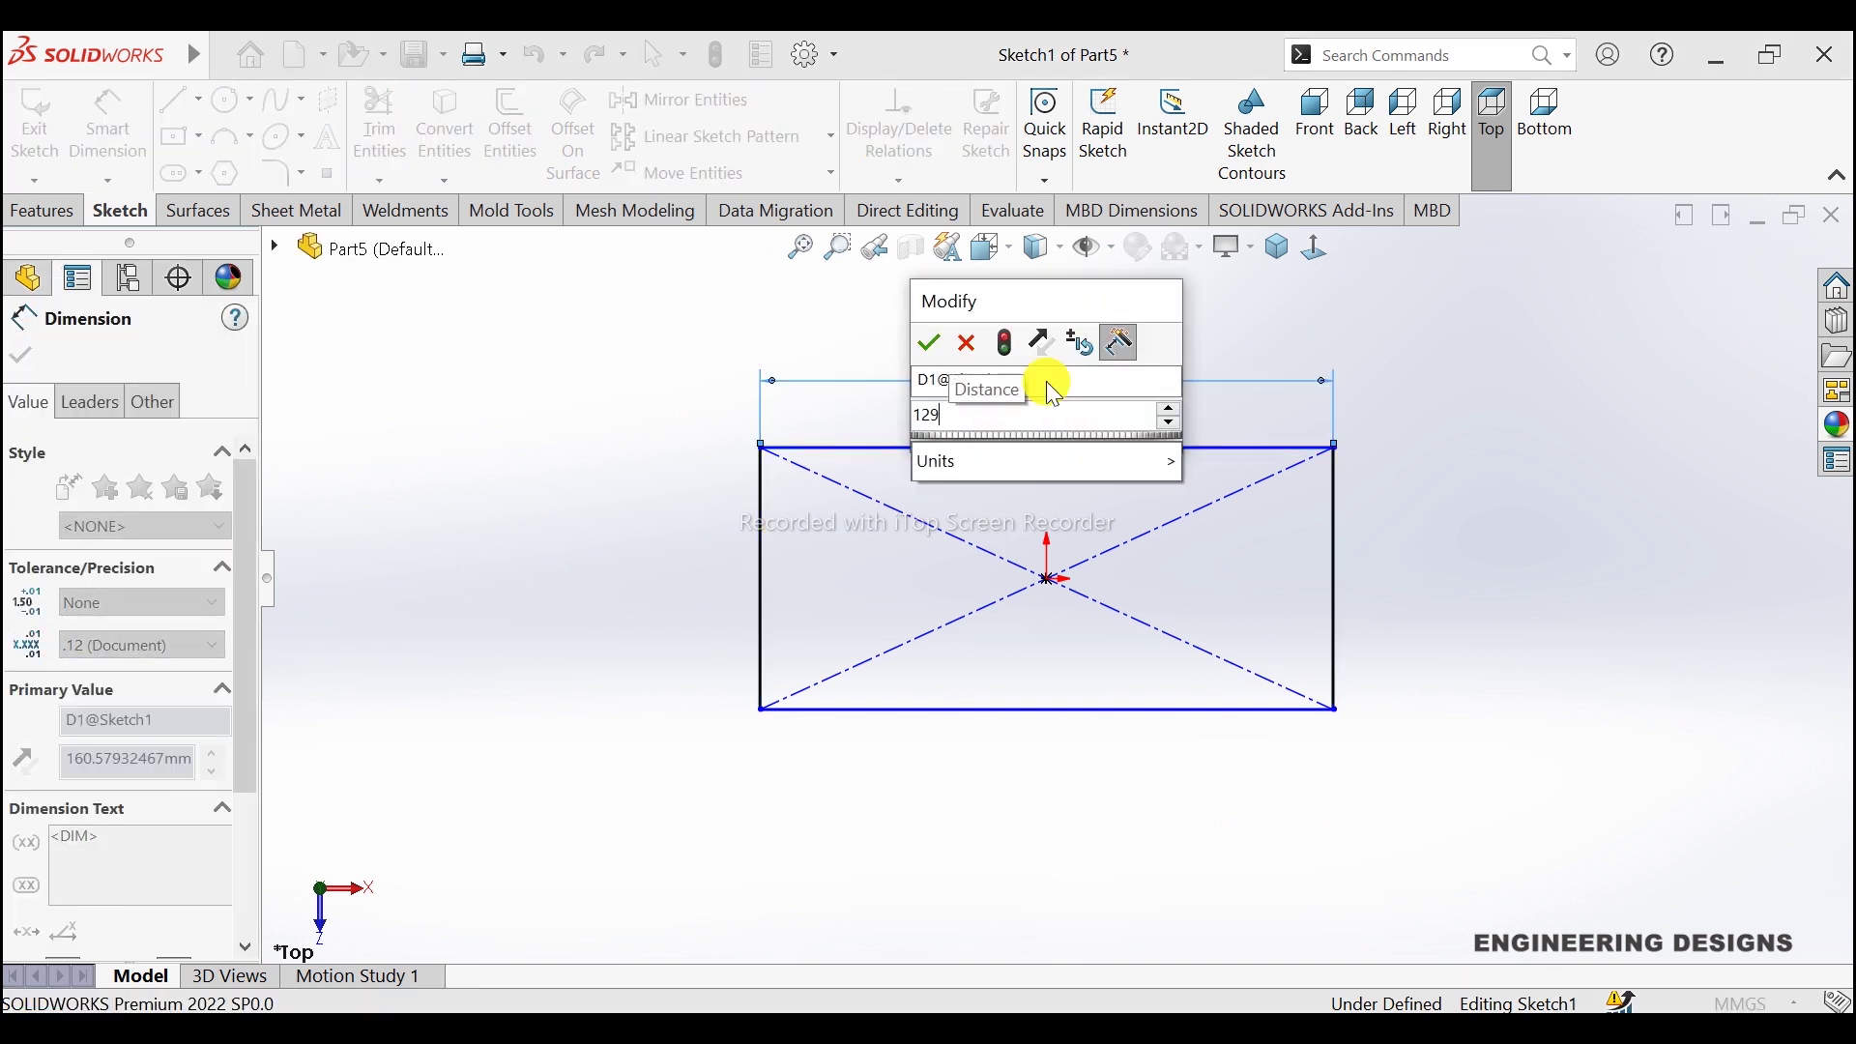
type(".4")
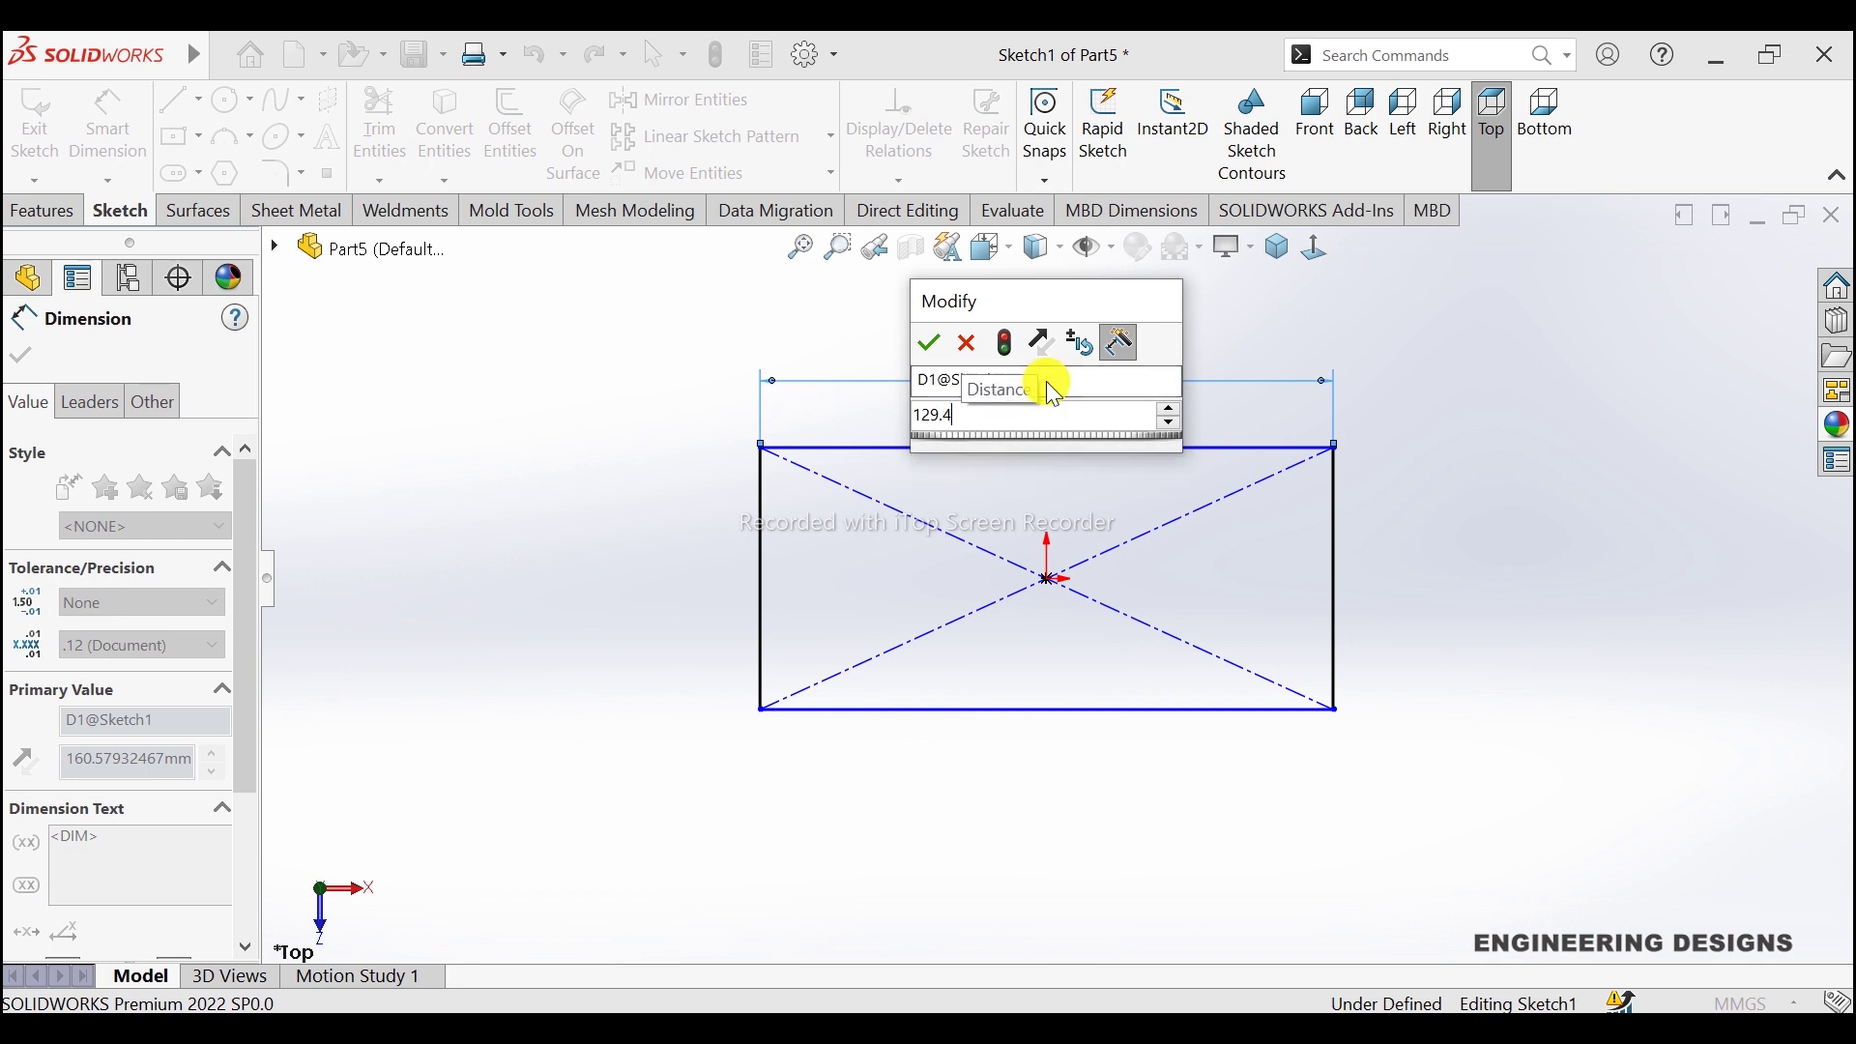
key("Return")
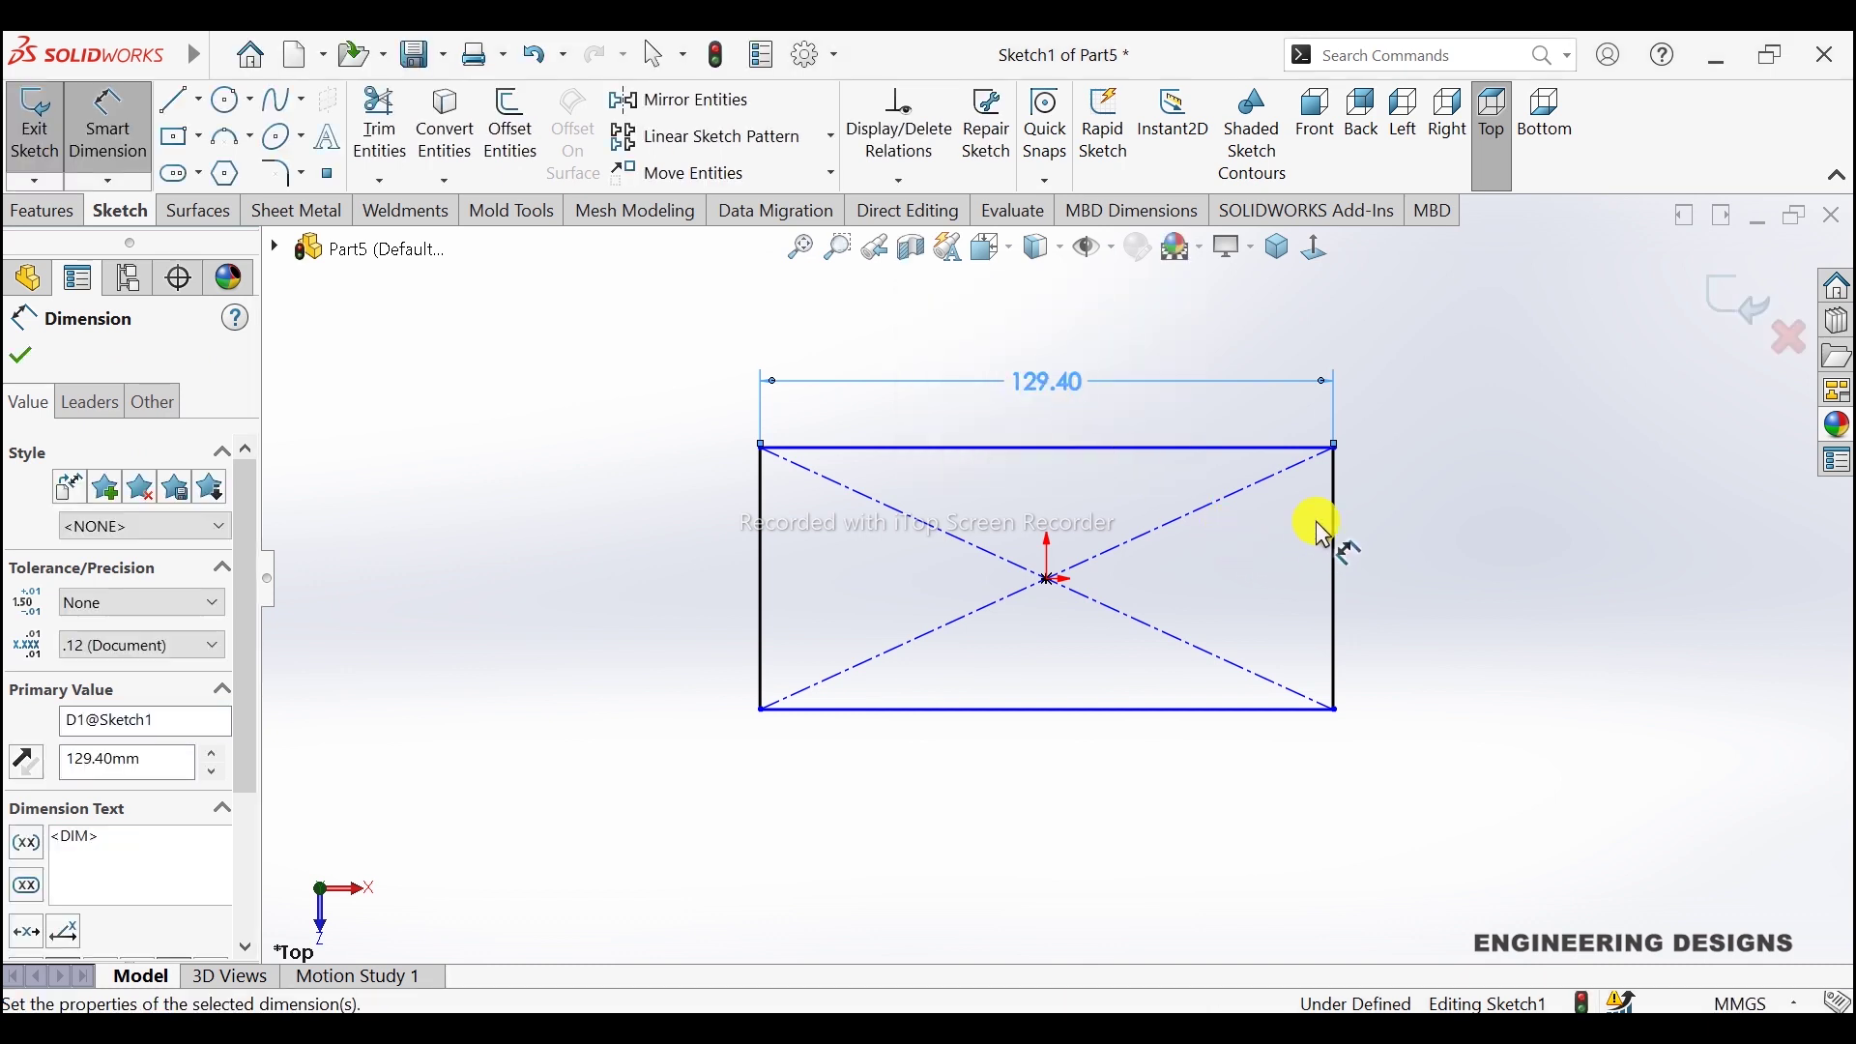
left_click(1335, 498)
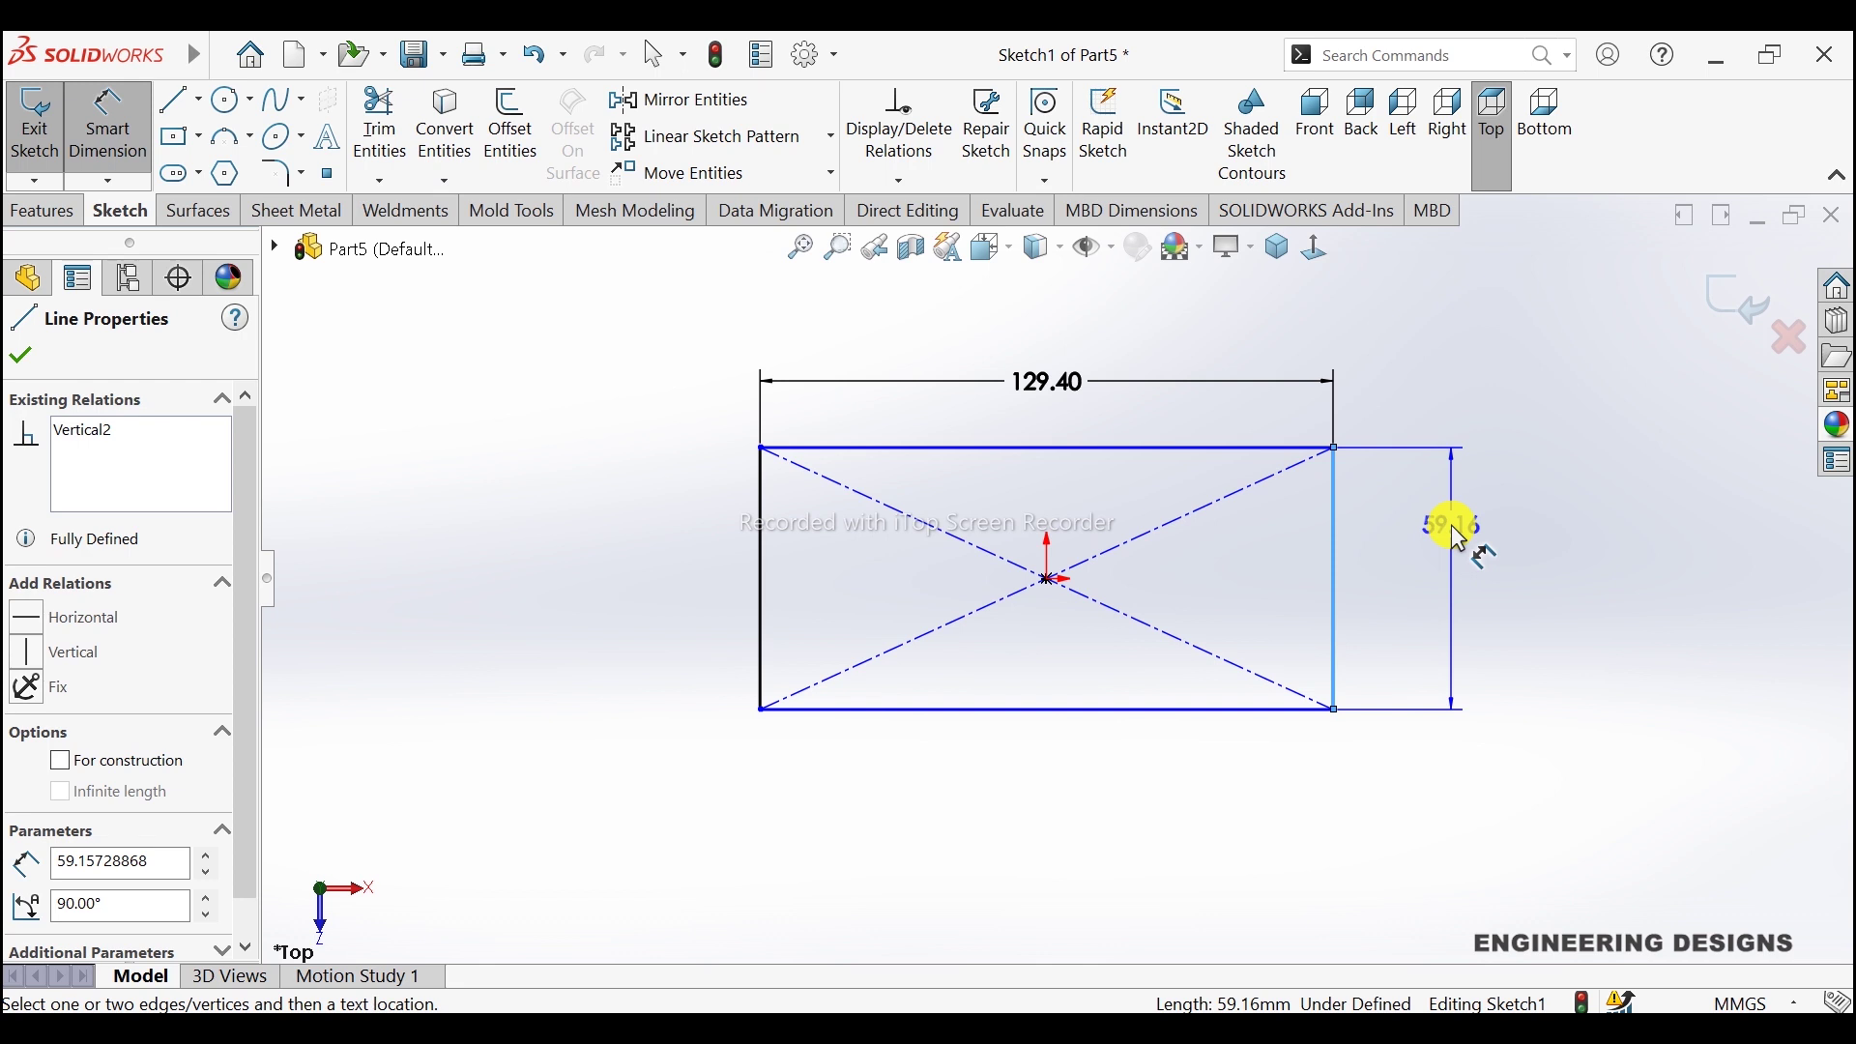
left_click(1460, 538)
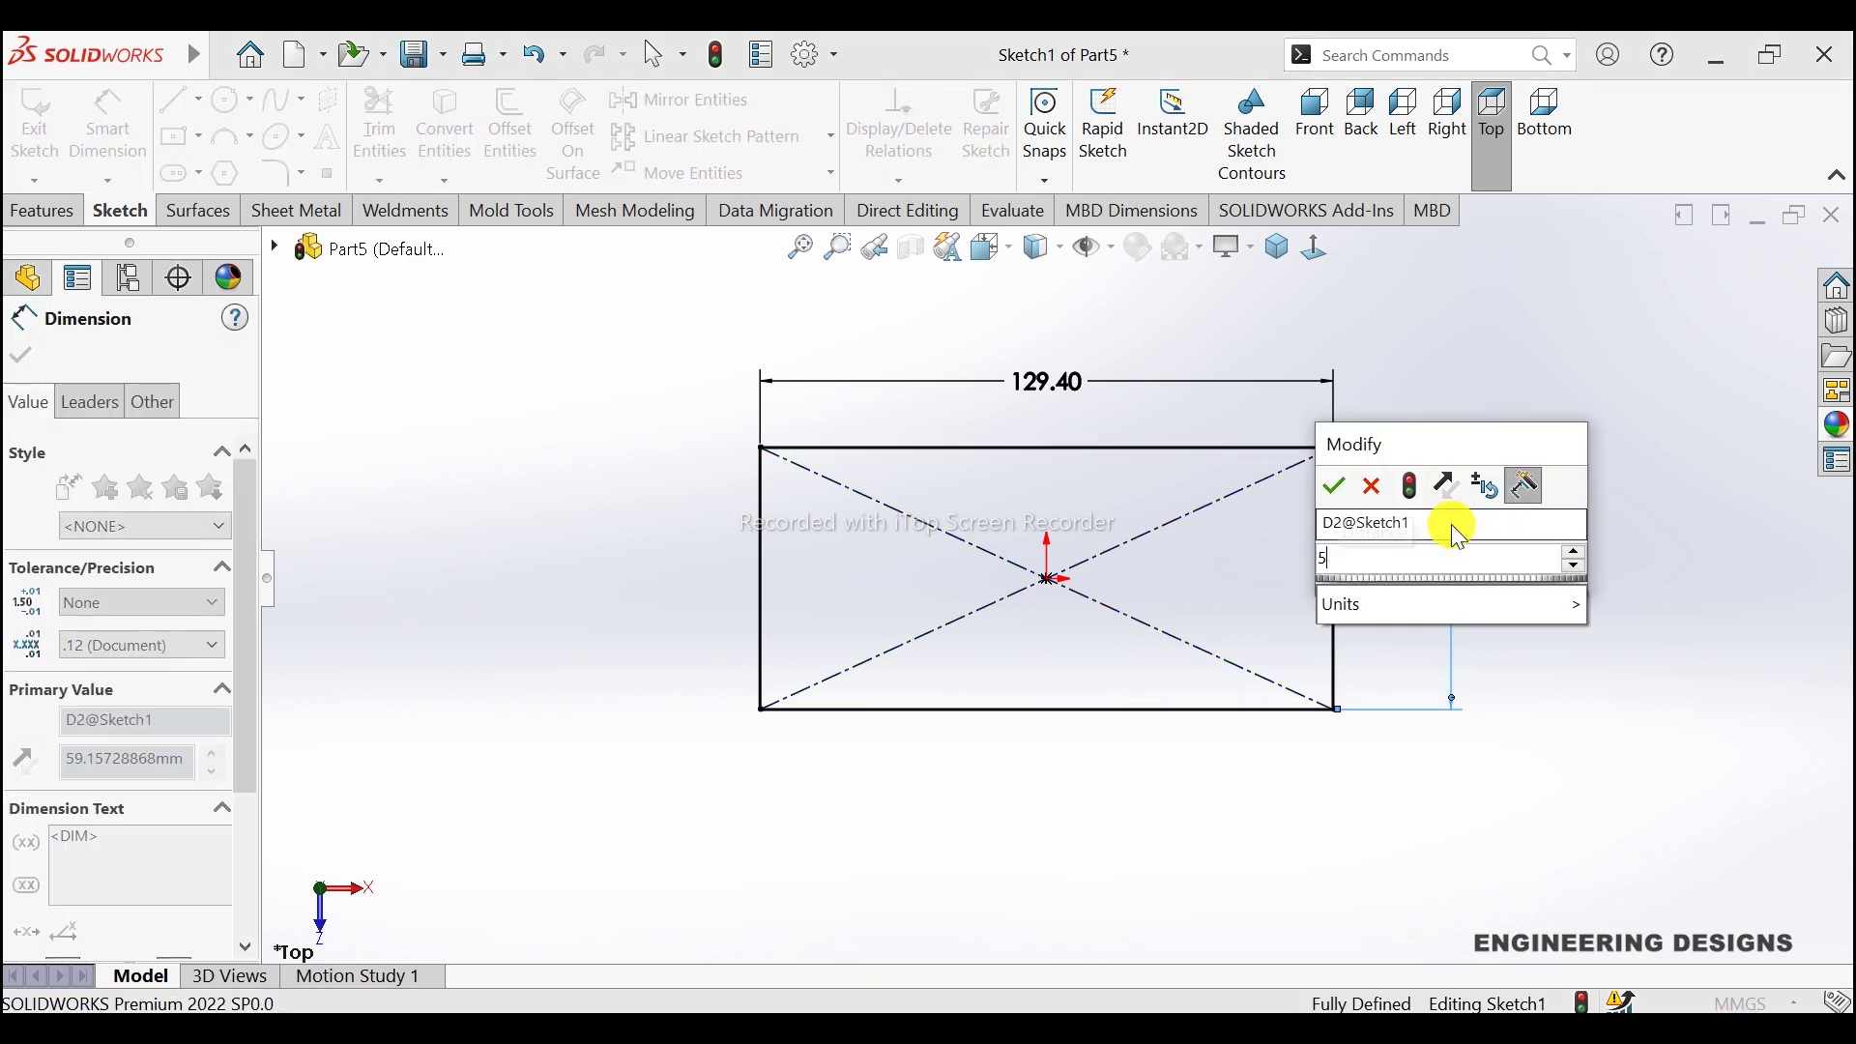
type("53")
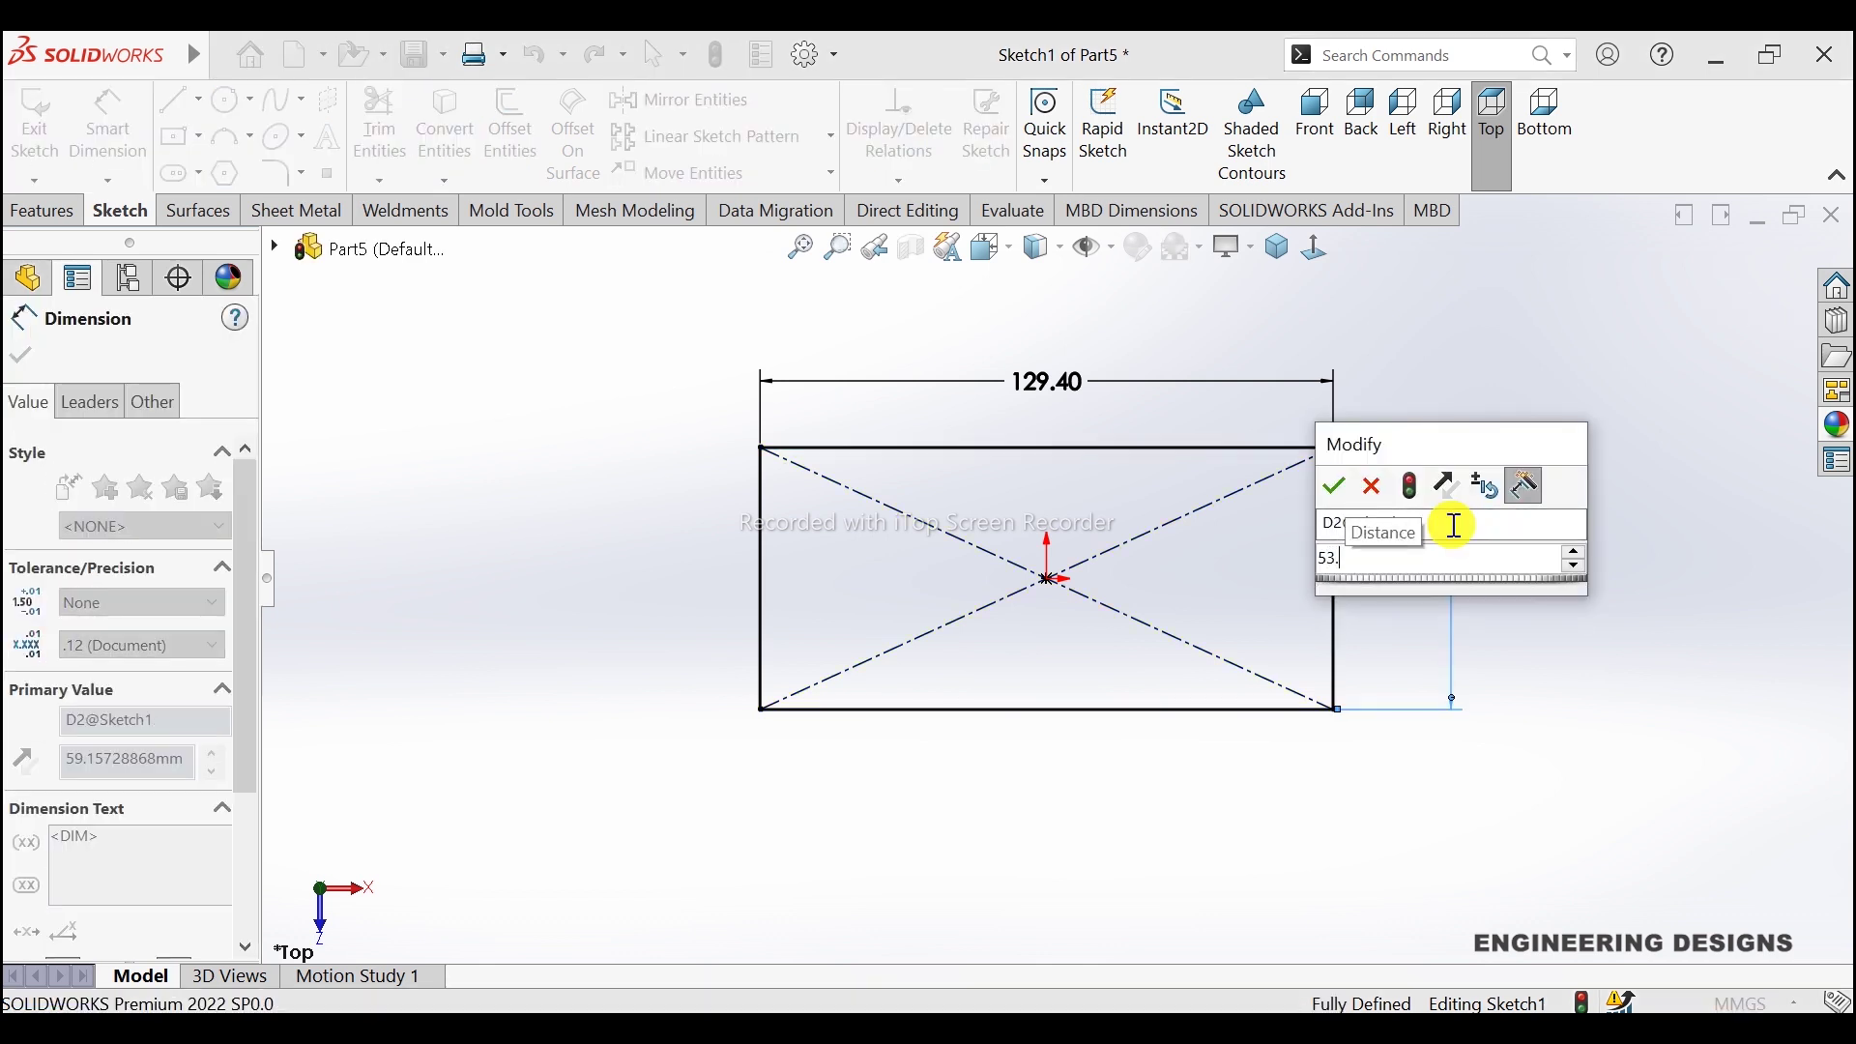
type(".75")
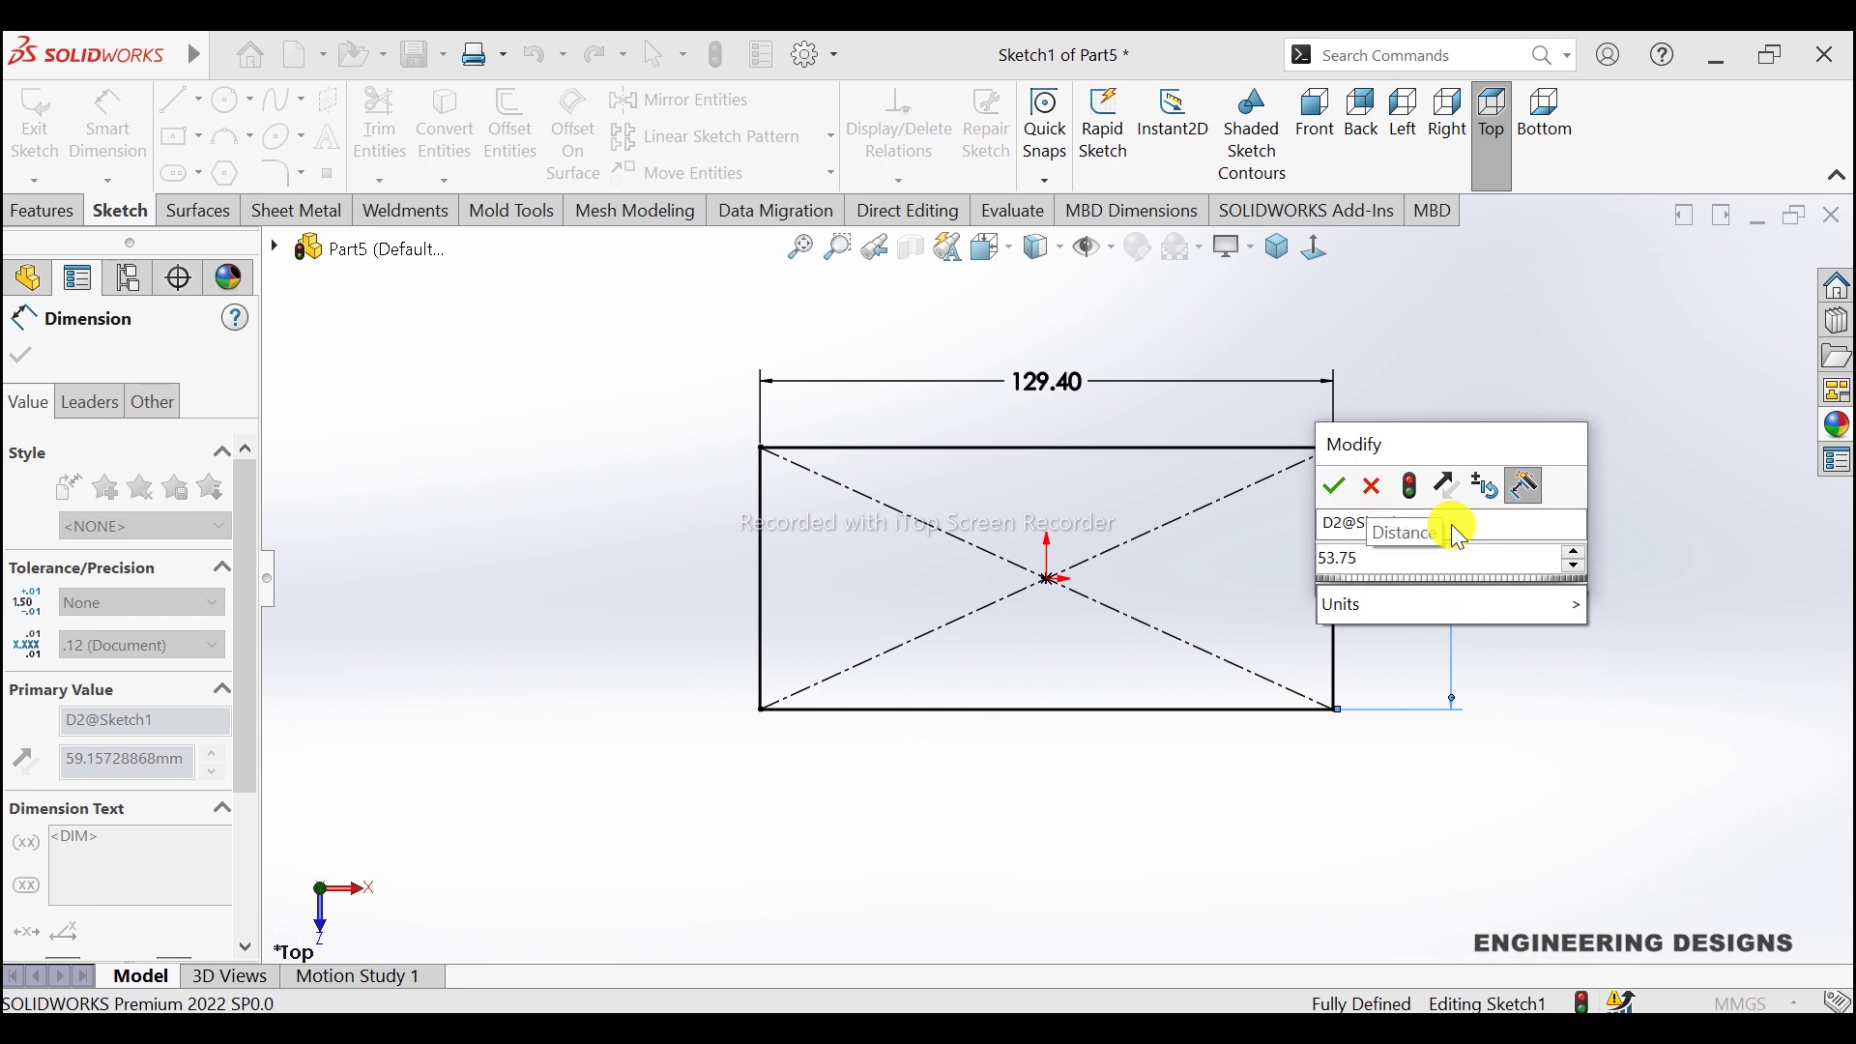
key("Return")
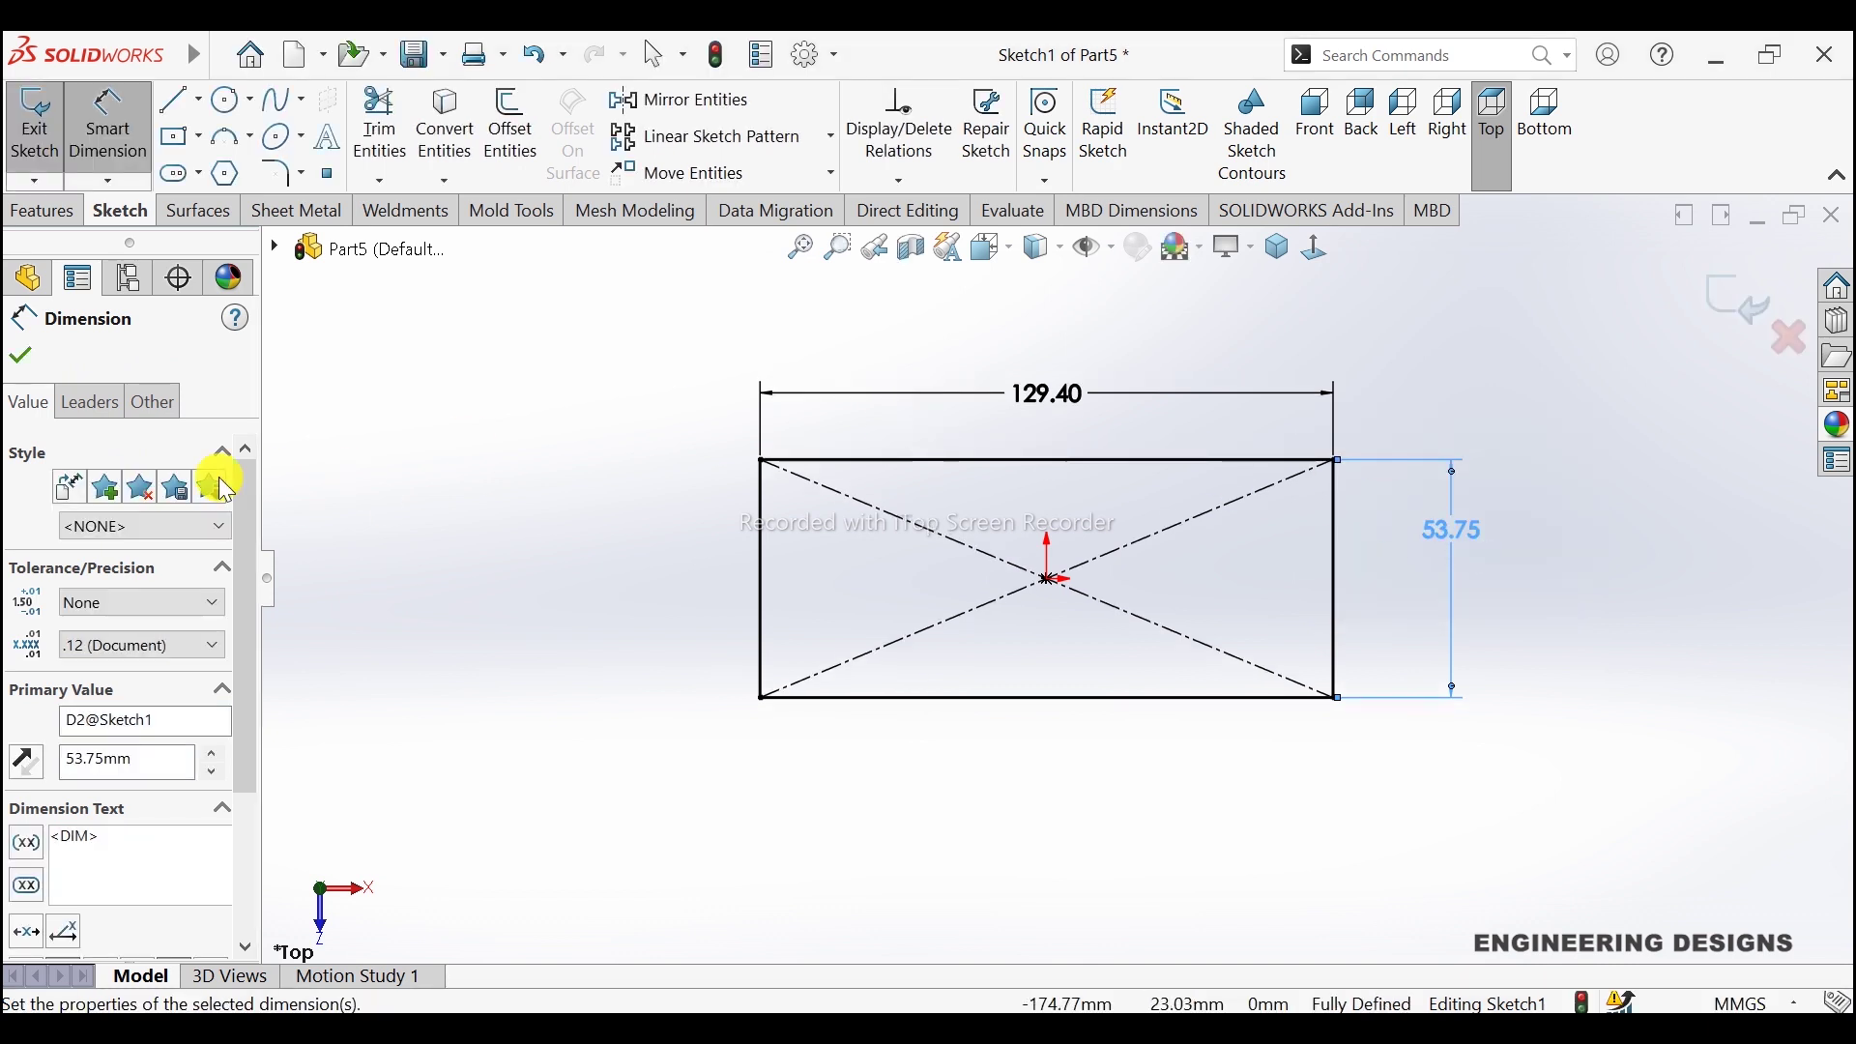
left_click(29, 360)
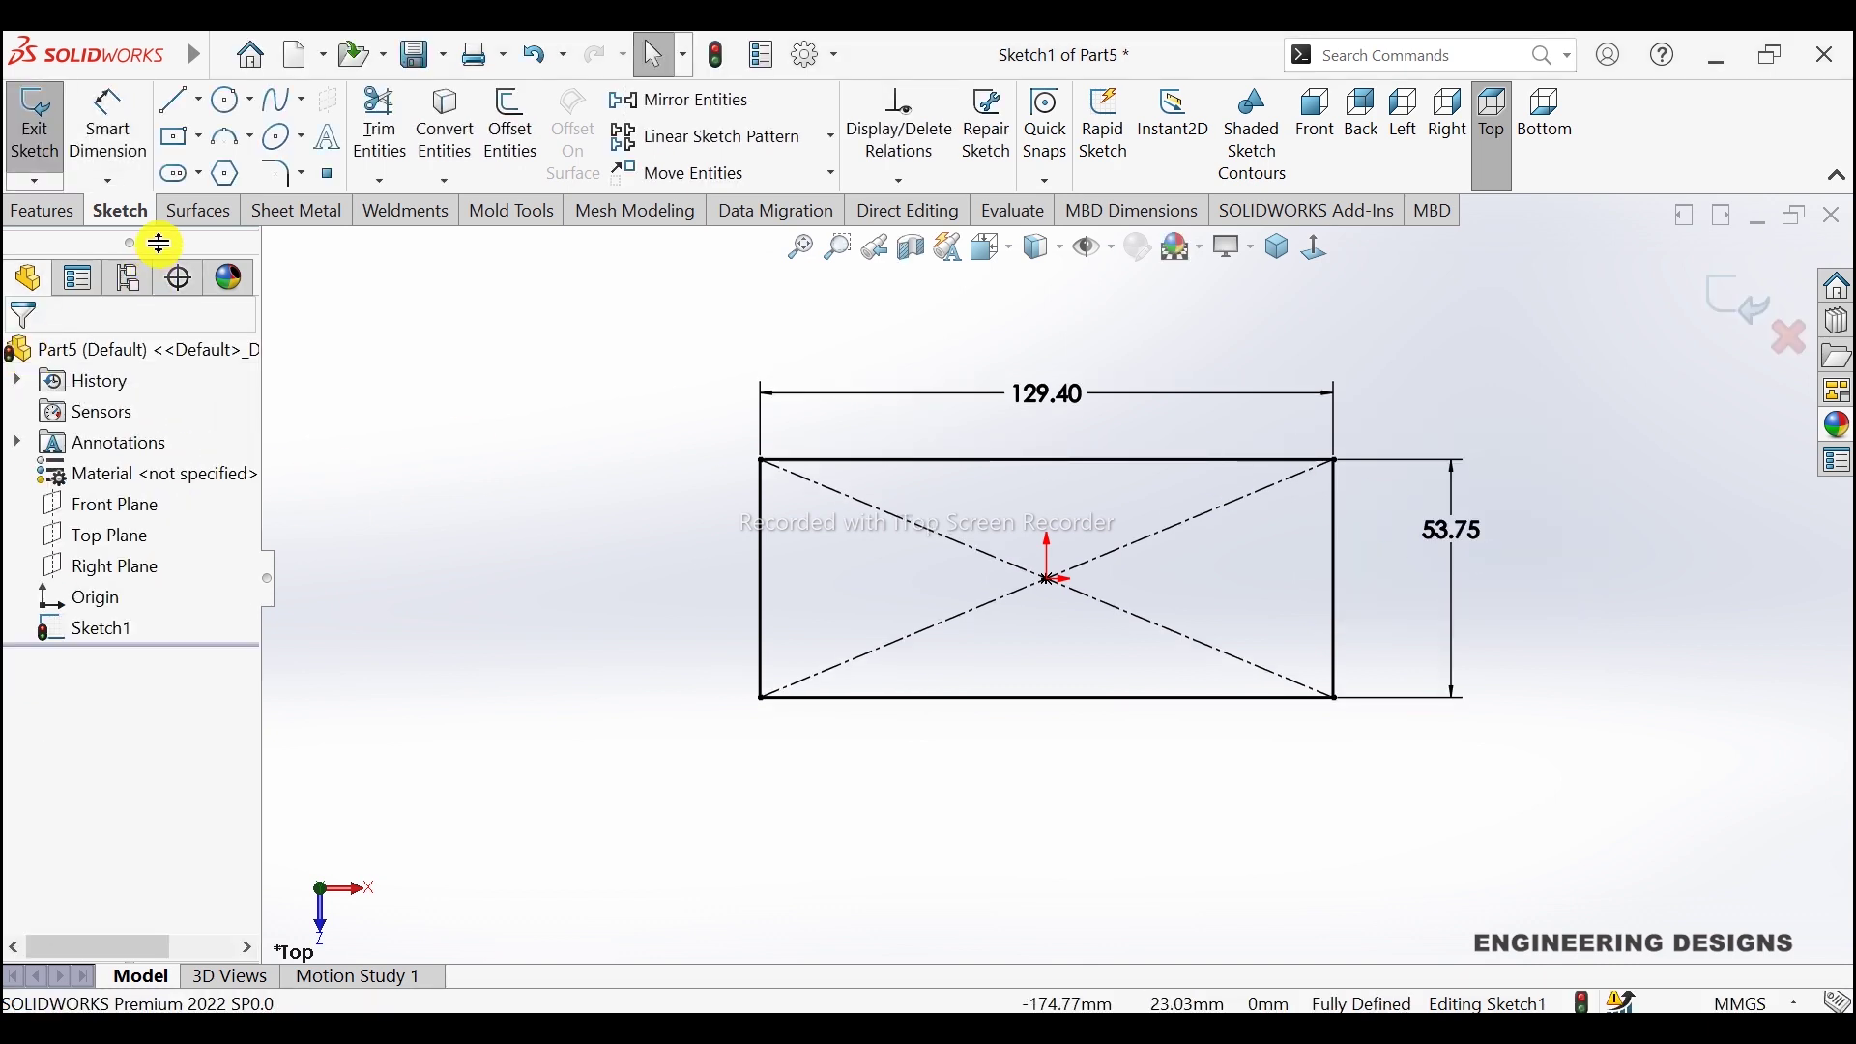
Step: Fillet all four rectangle corners at R10 and exit Sketch1
left_click(282, 174)
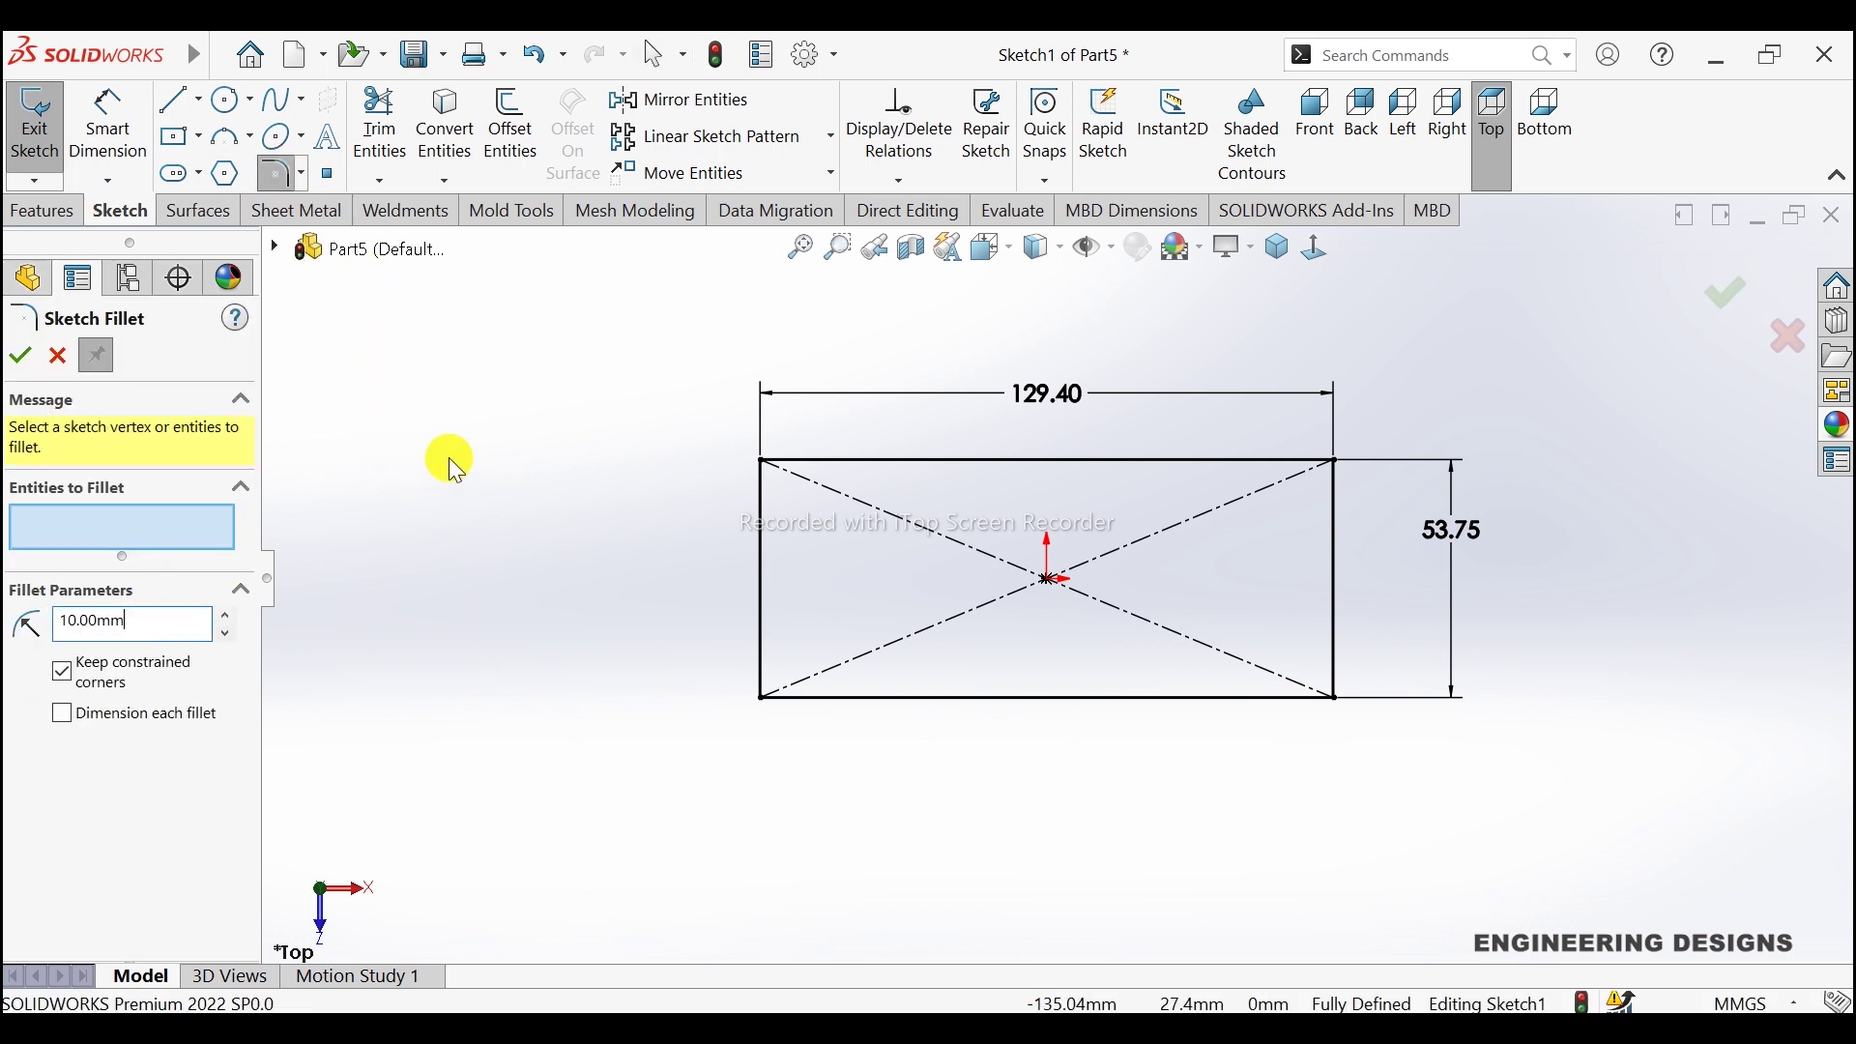
left_click_drag(676, 338, 1507, 865)
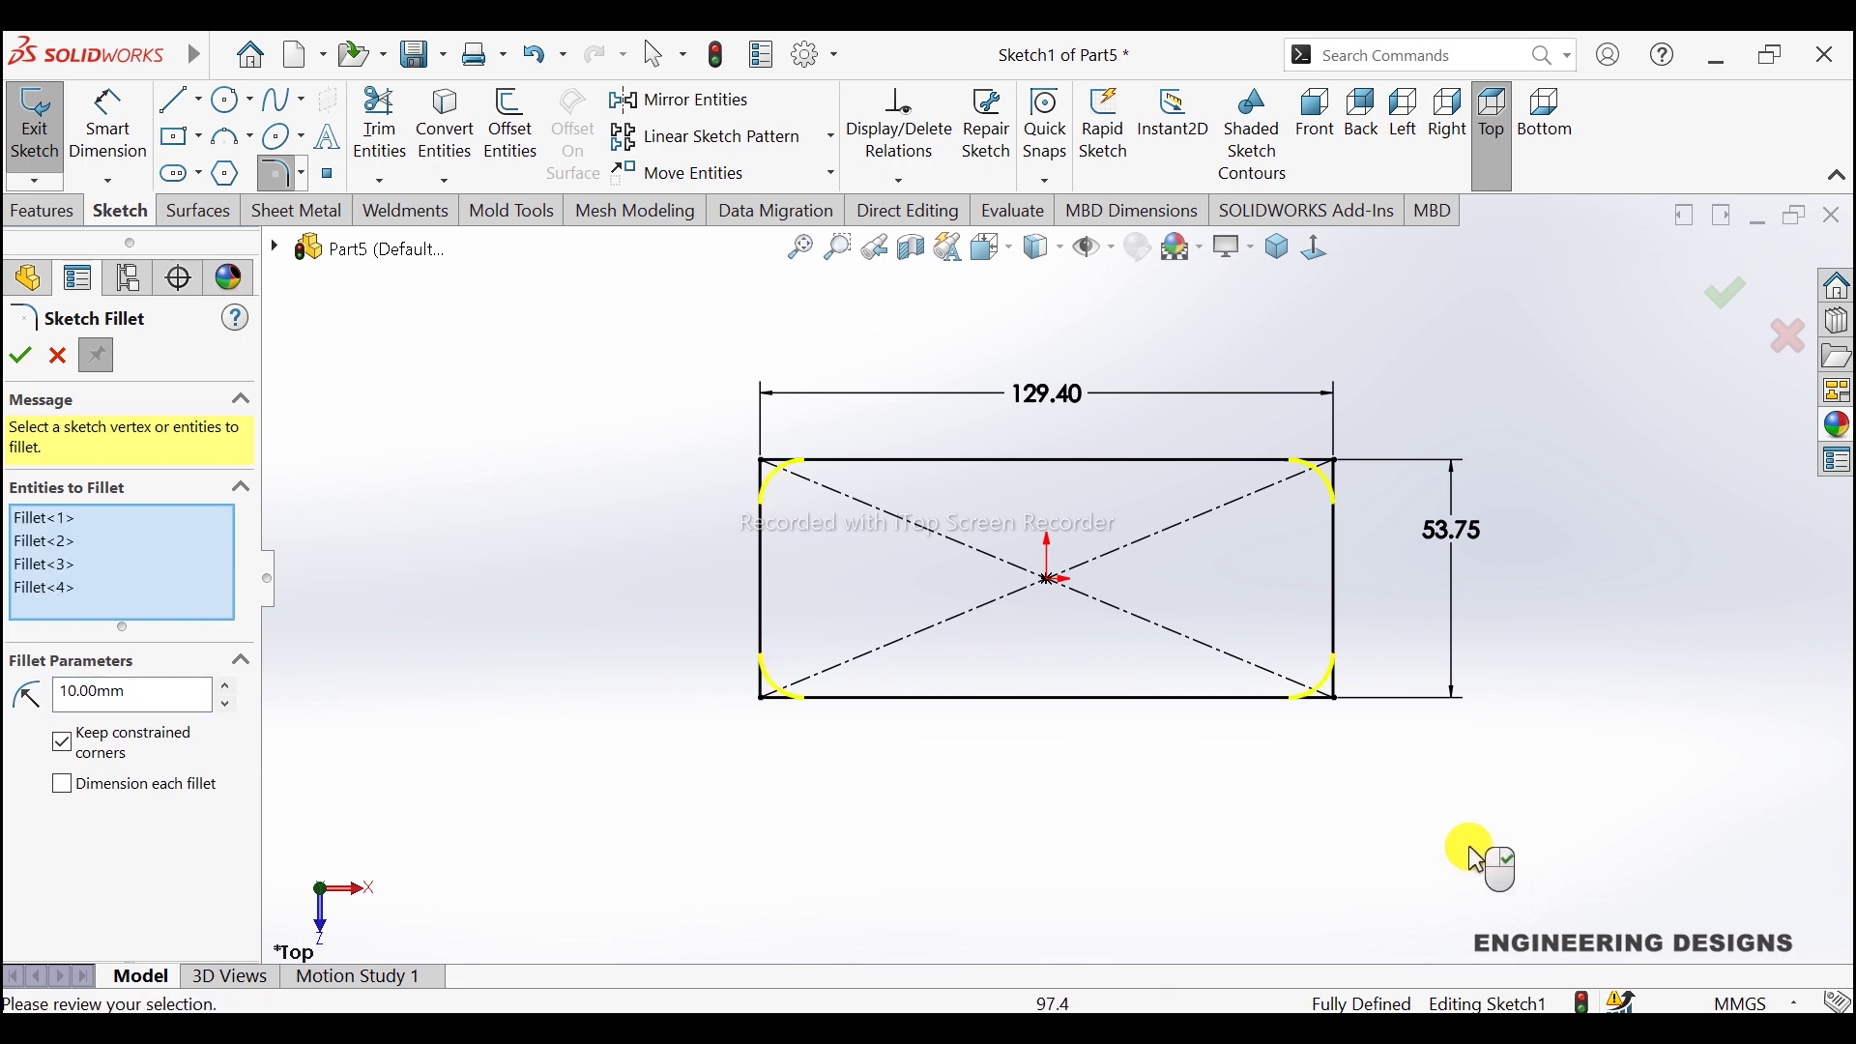
left_click(19, 355)
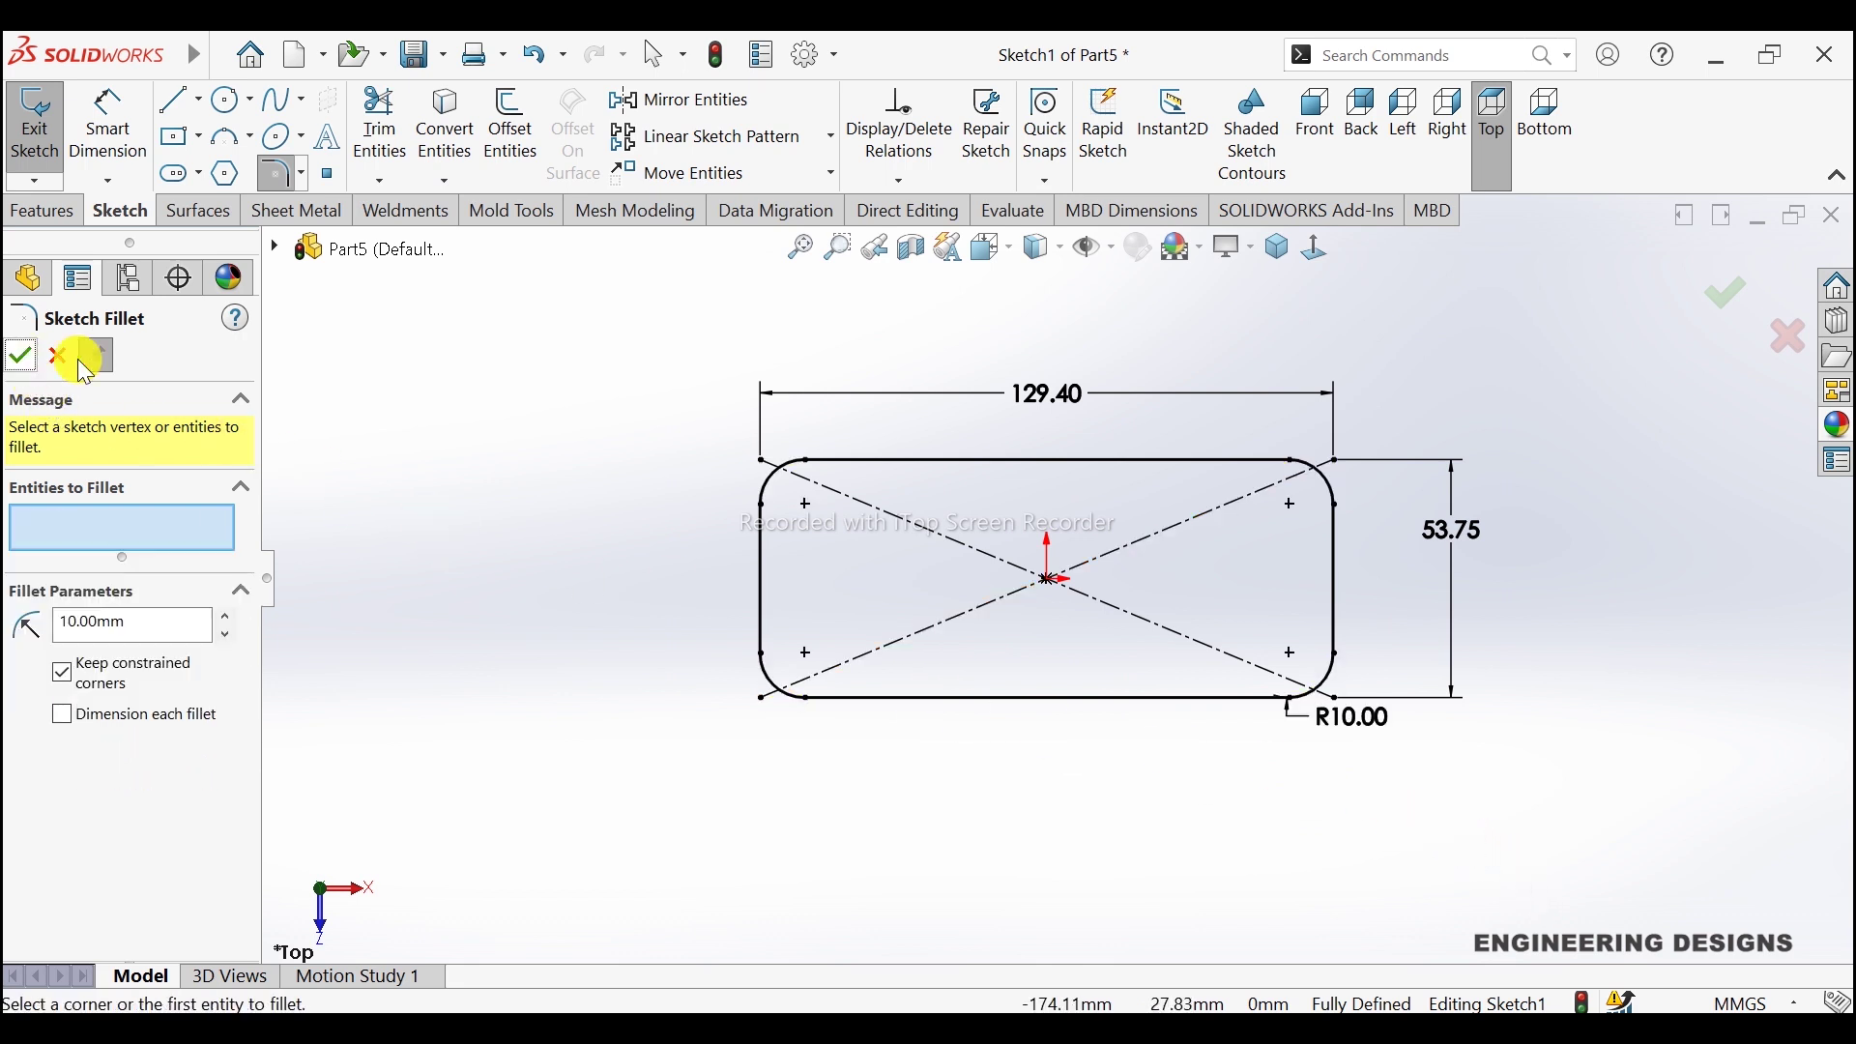
left_click(1725, 295)
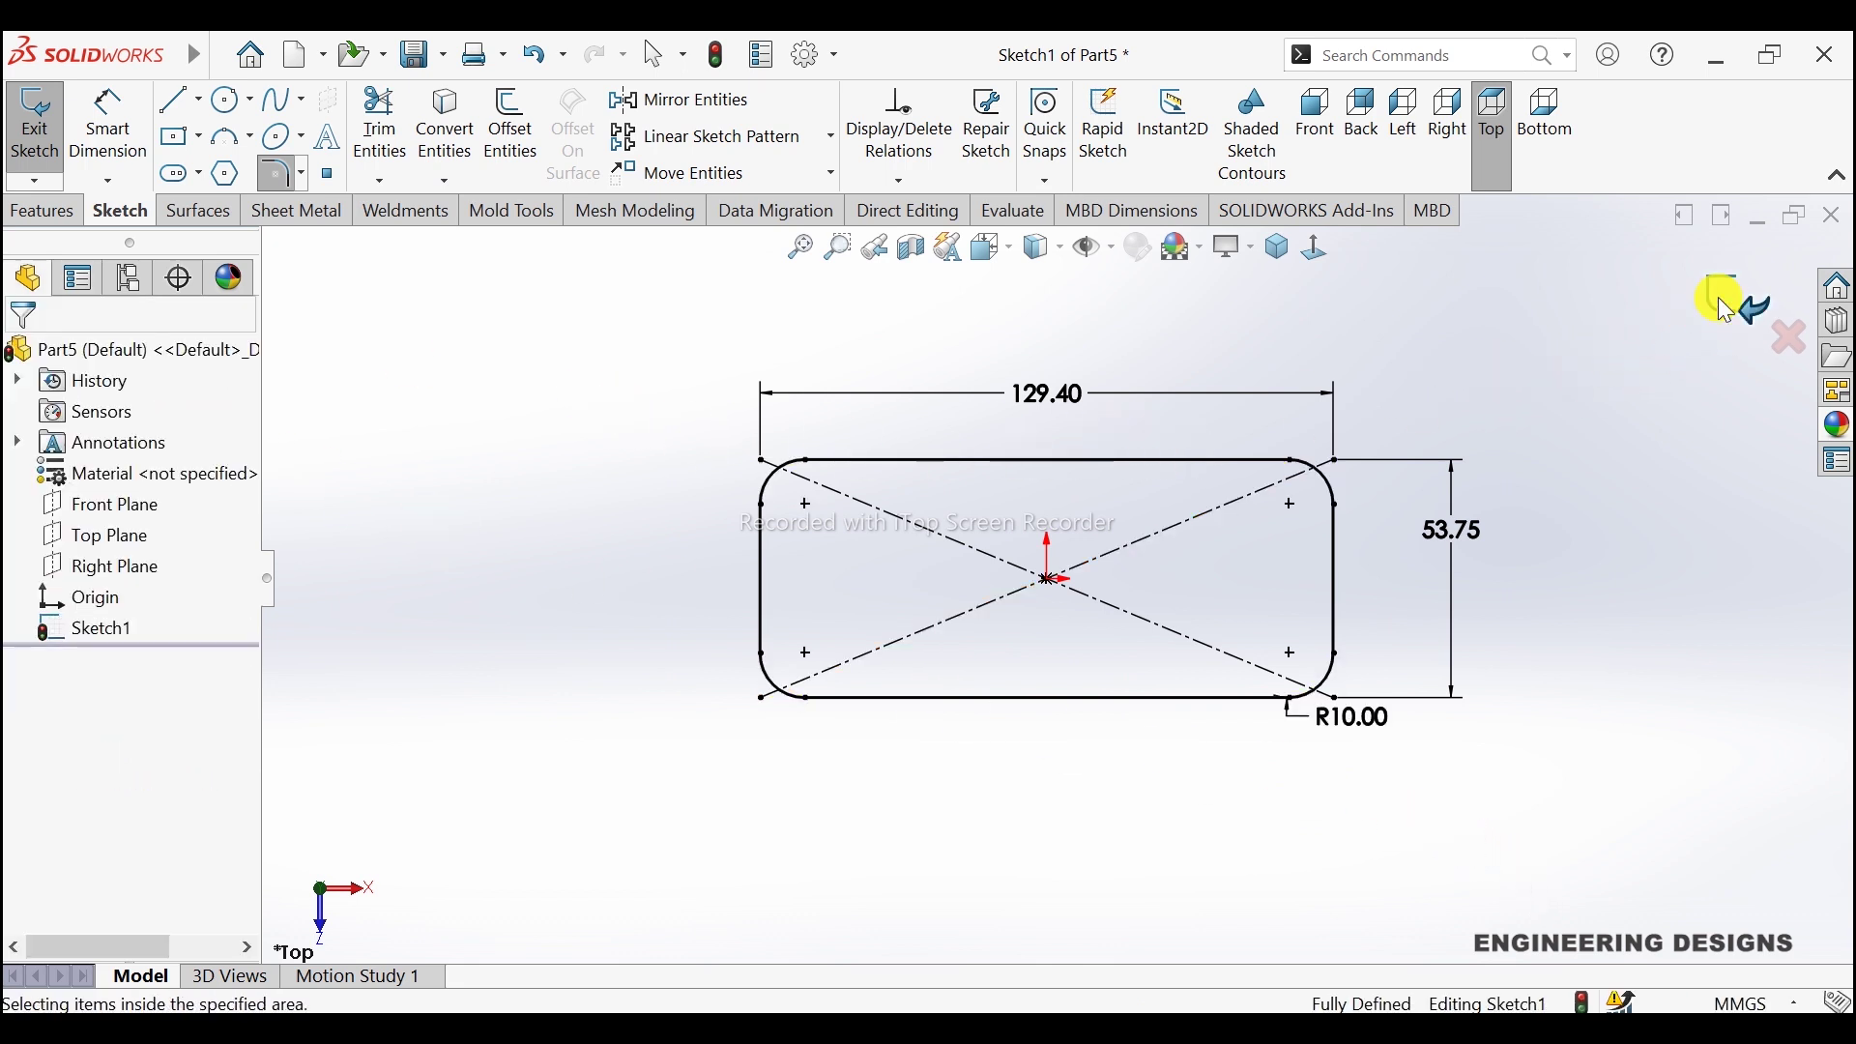
scroll(1334, 479, "down", 1)
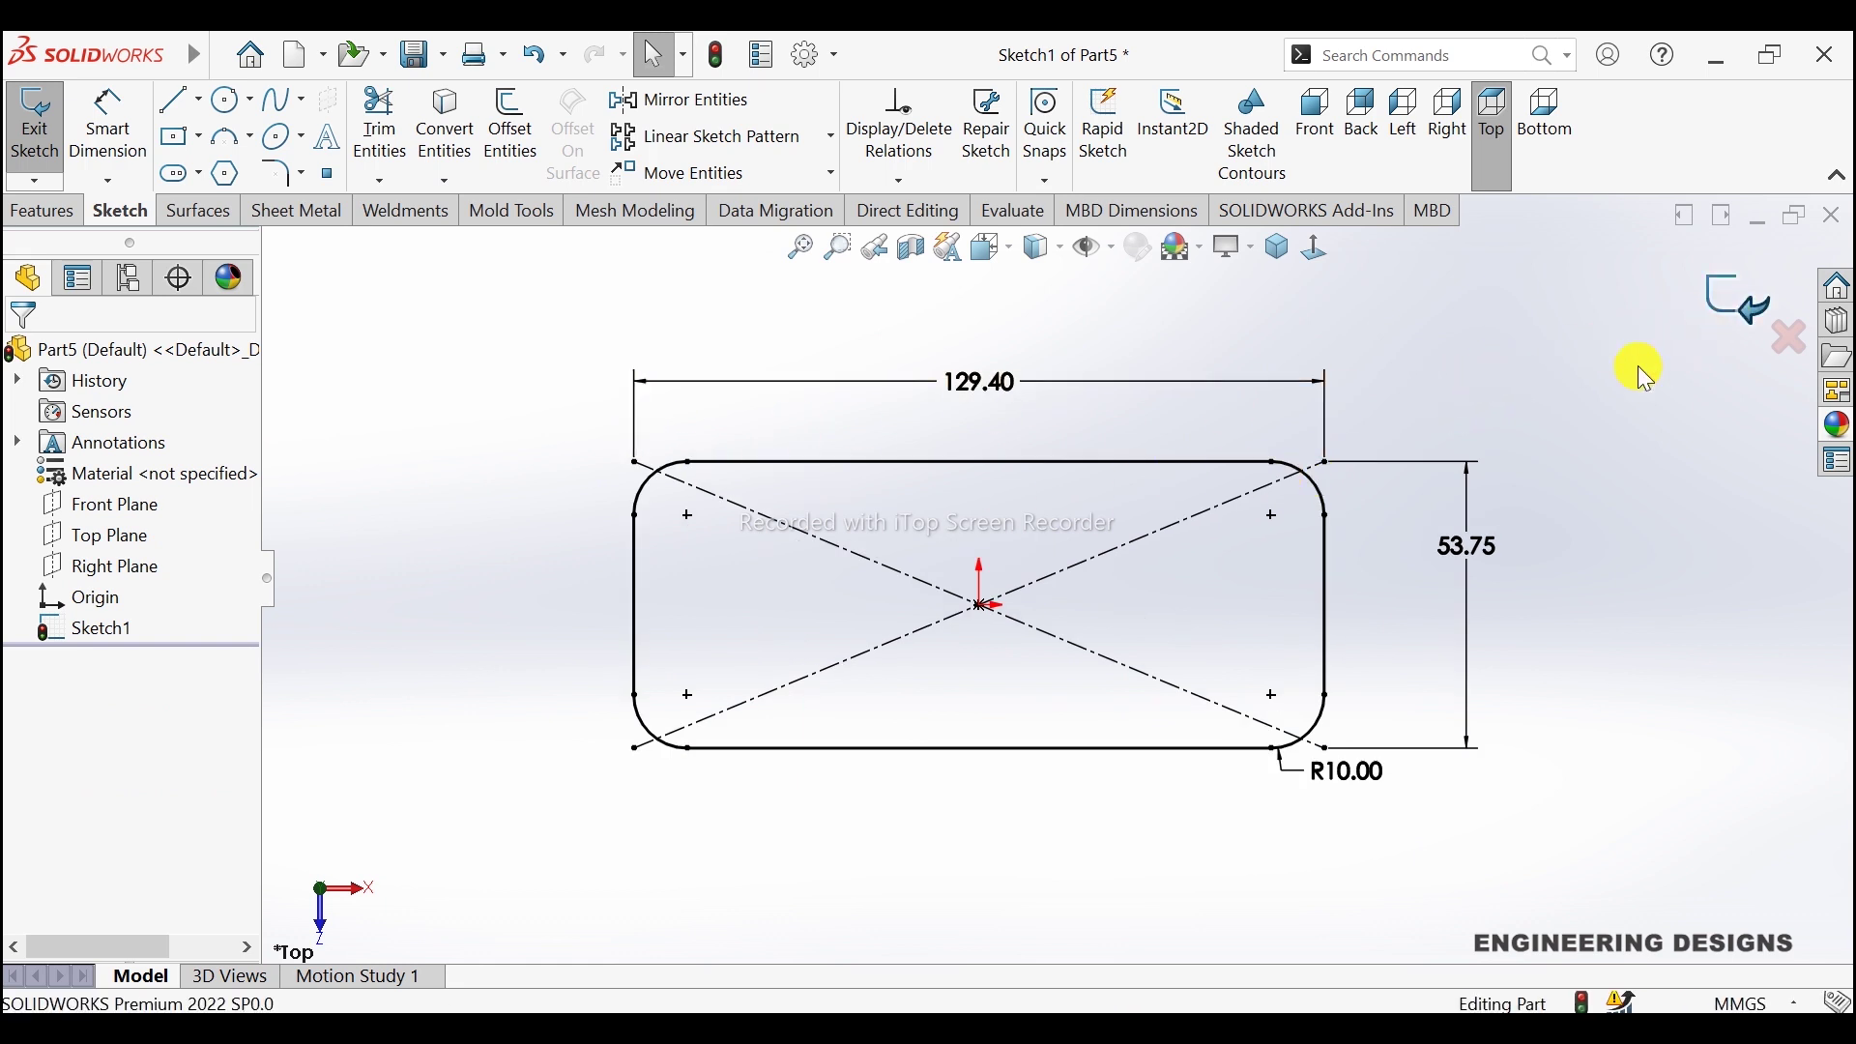
key("ctrl+b")
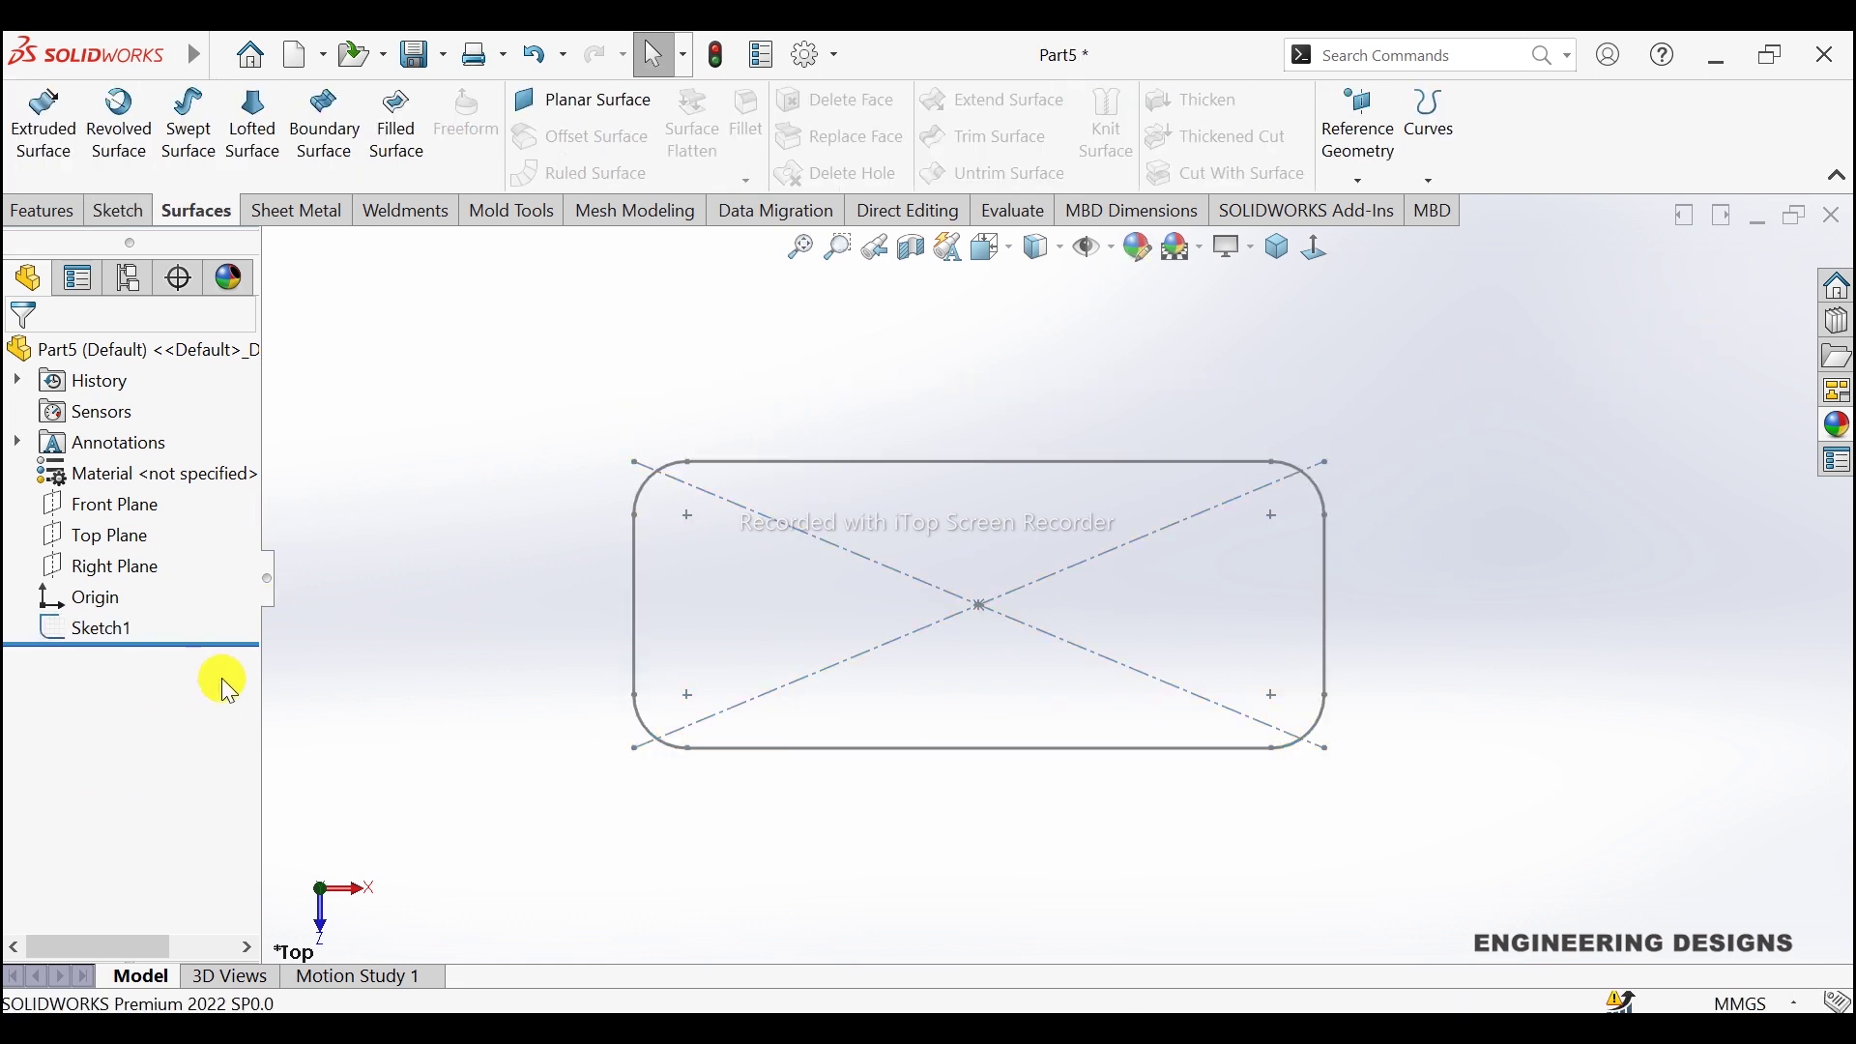
Step: Create reference plane Plane1 offset 20 mm from the Top Plane
left_click(124, 534)
left_click(1358, 181)
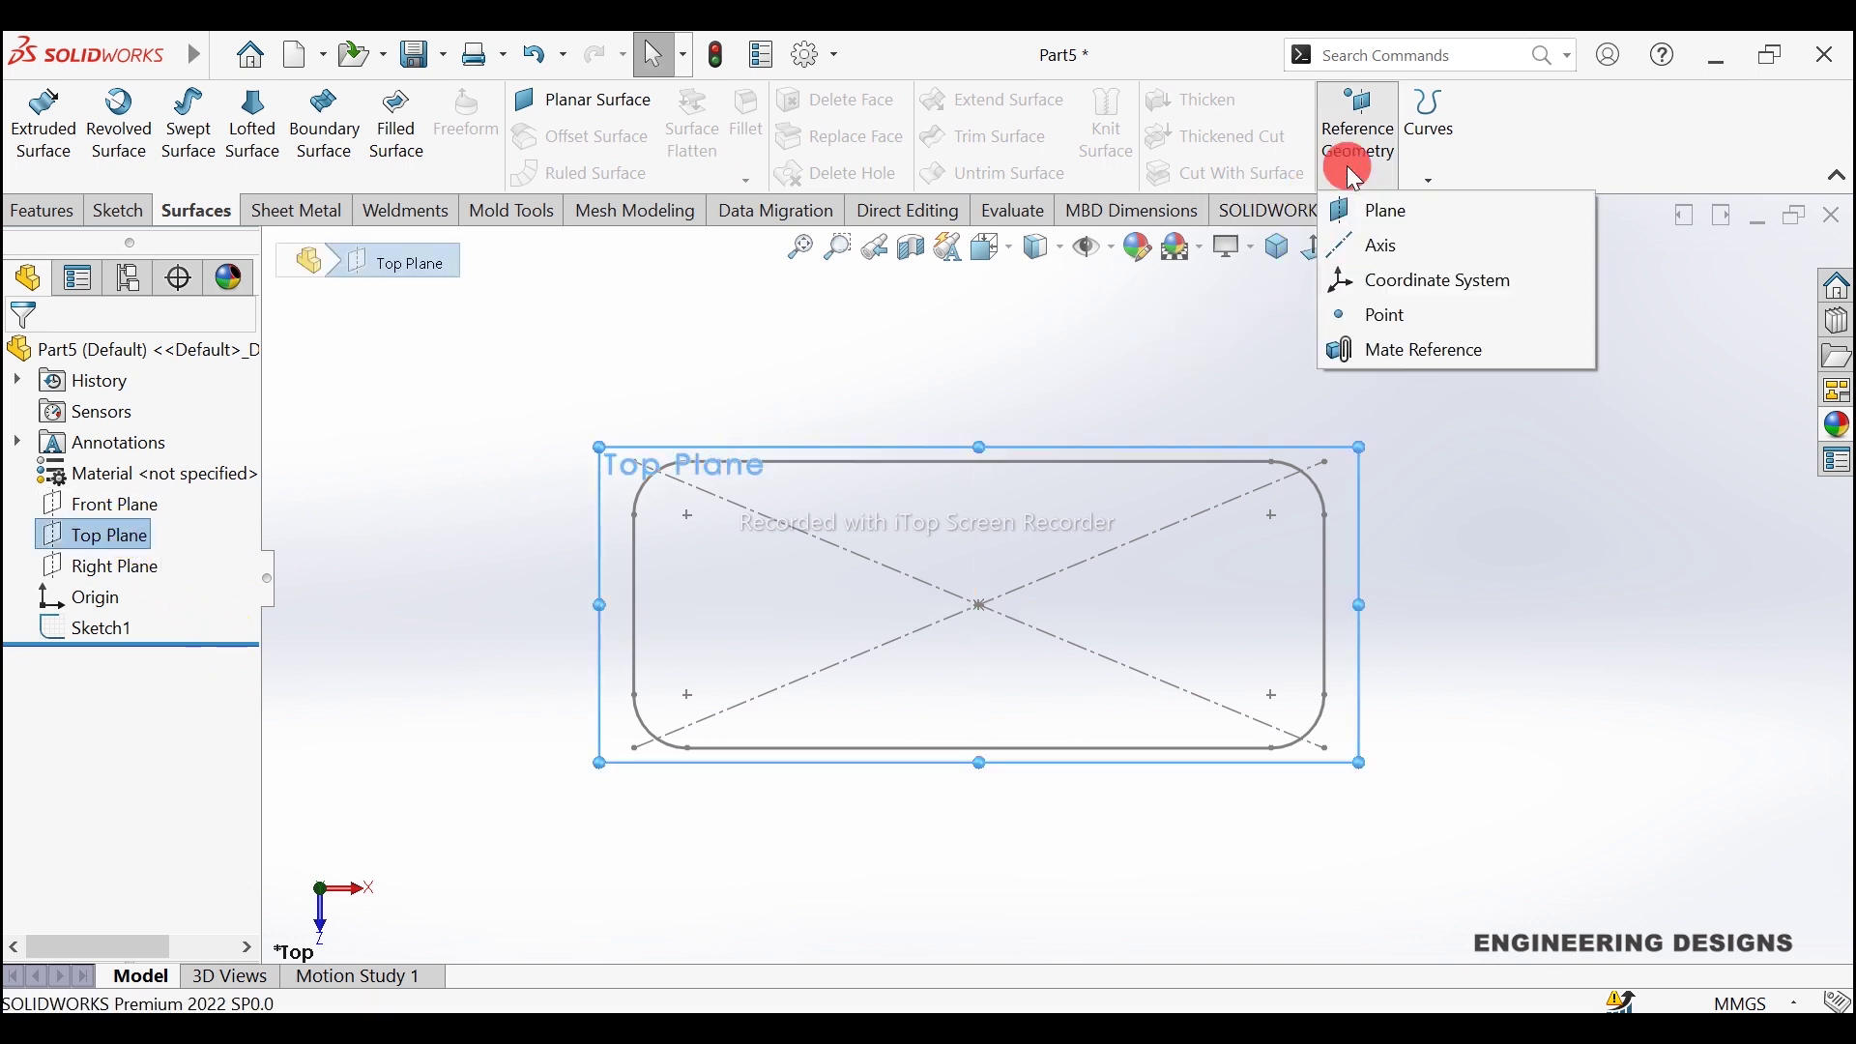
left_click(1366, 207)
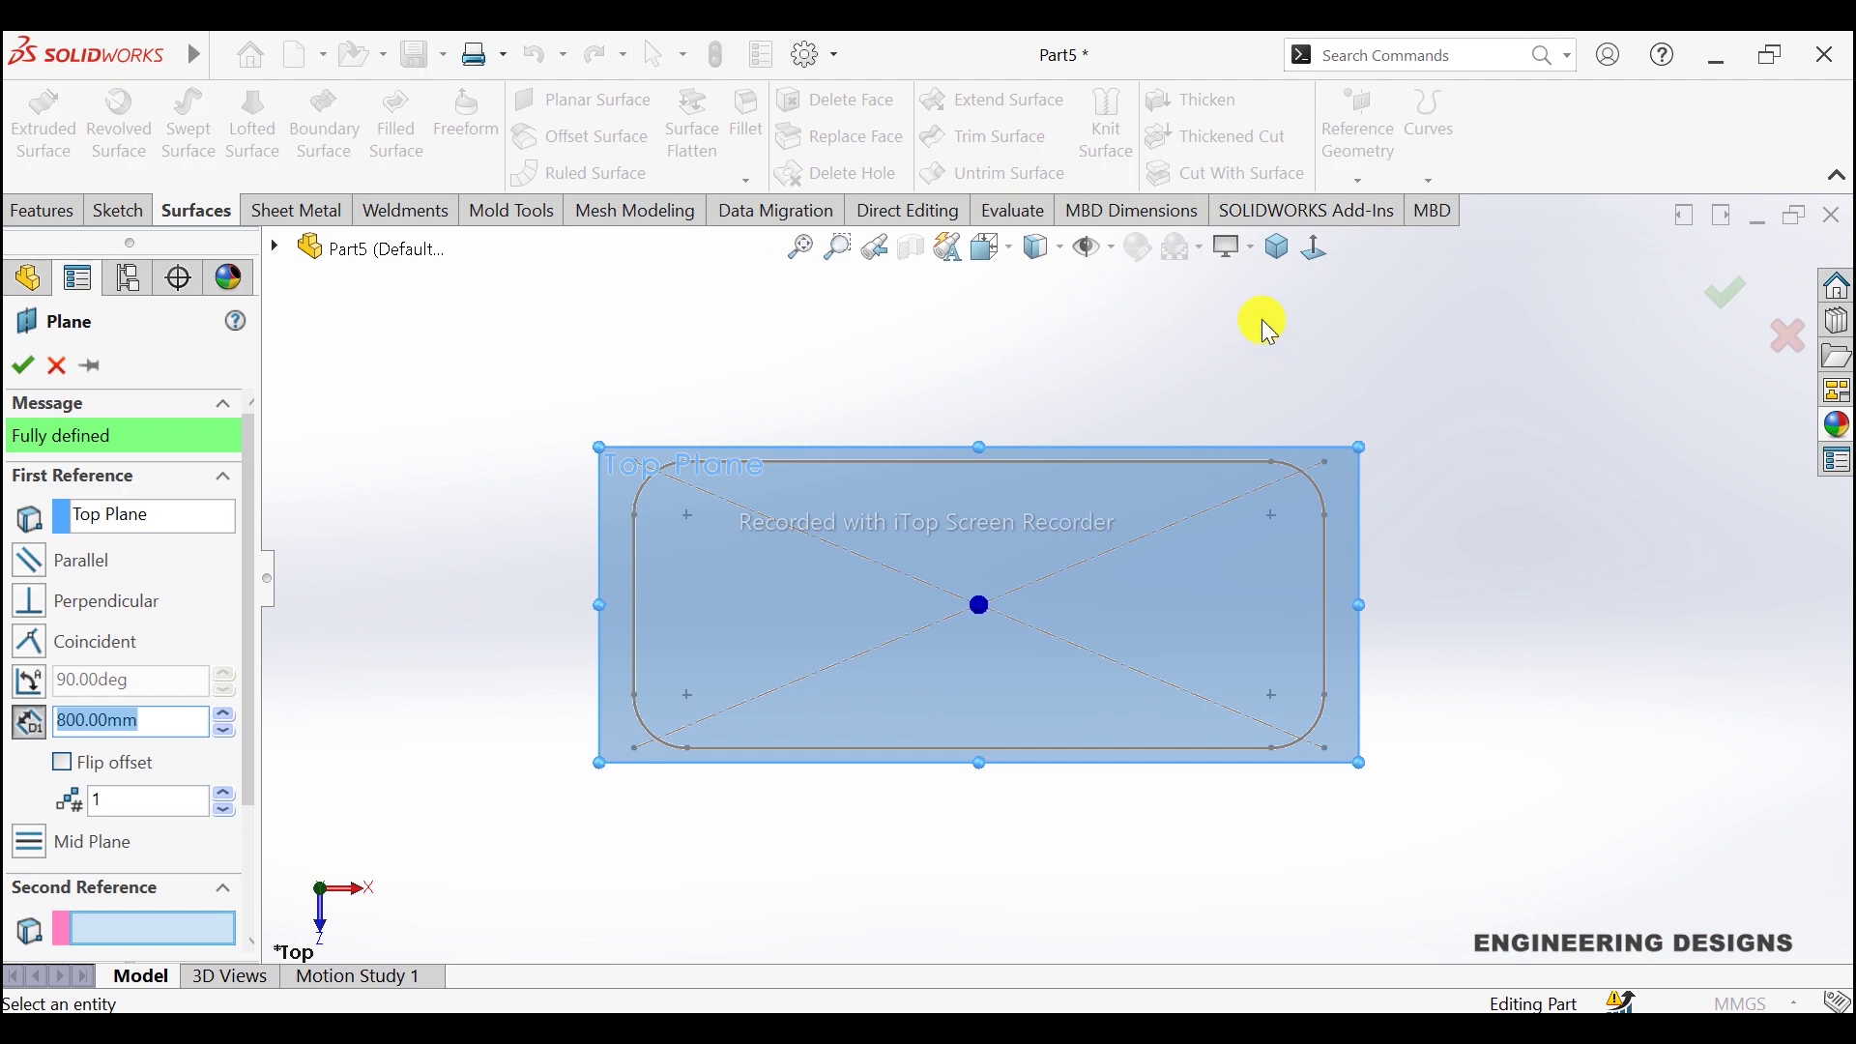
left_click(1278, 247)
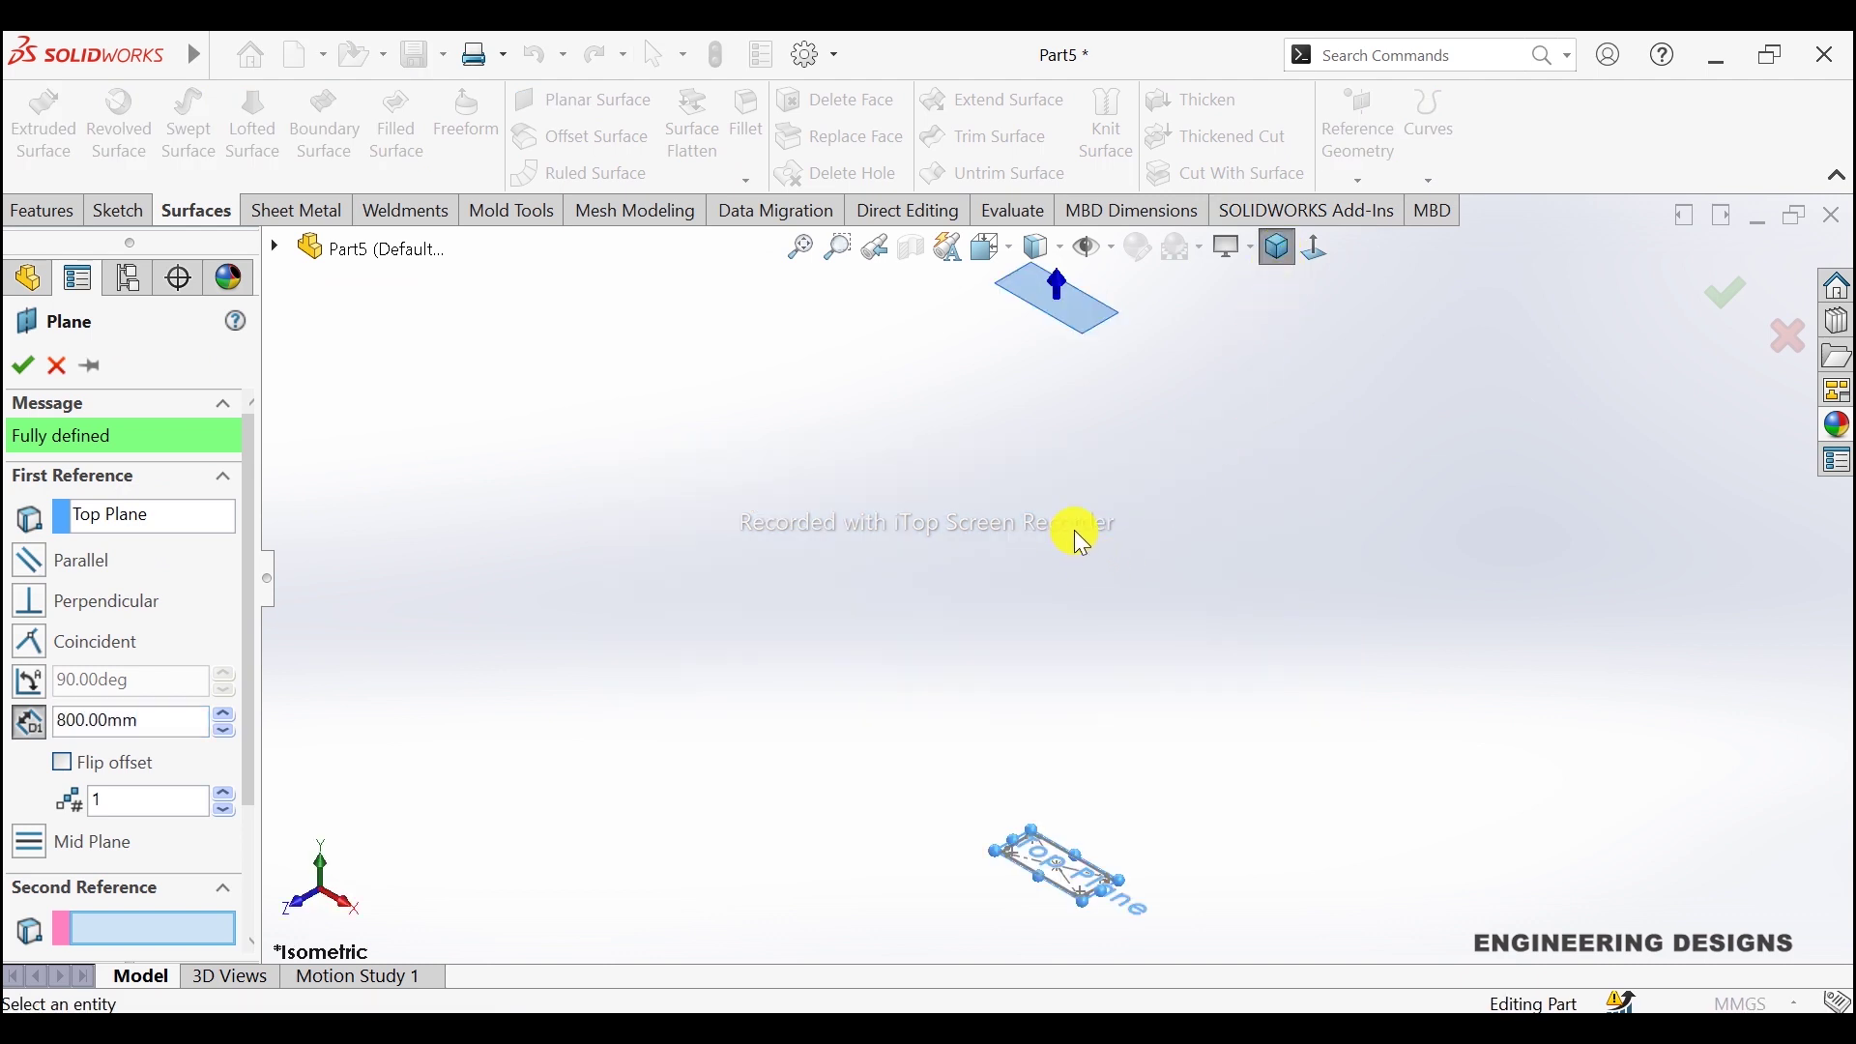
double_click(170, 726)
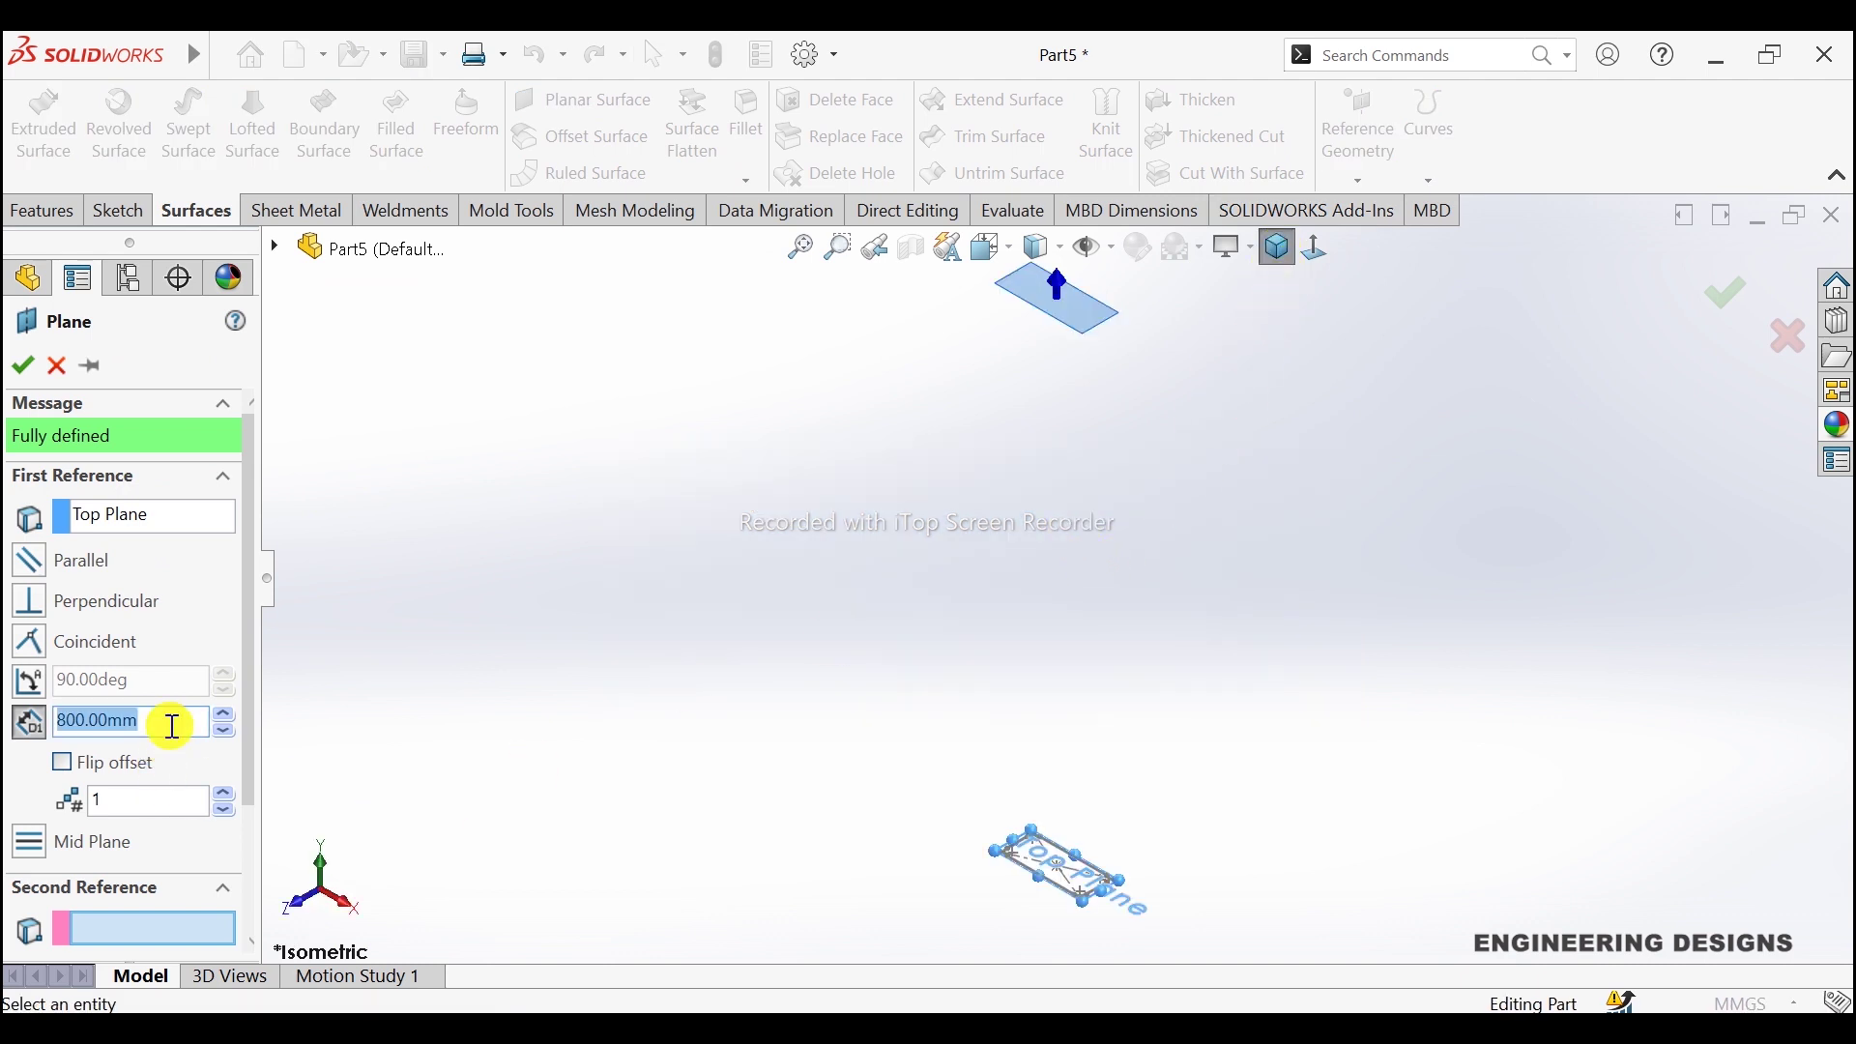
type("20")
key("Return")
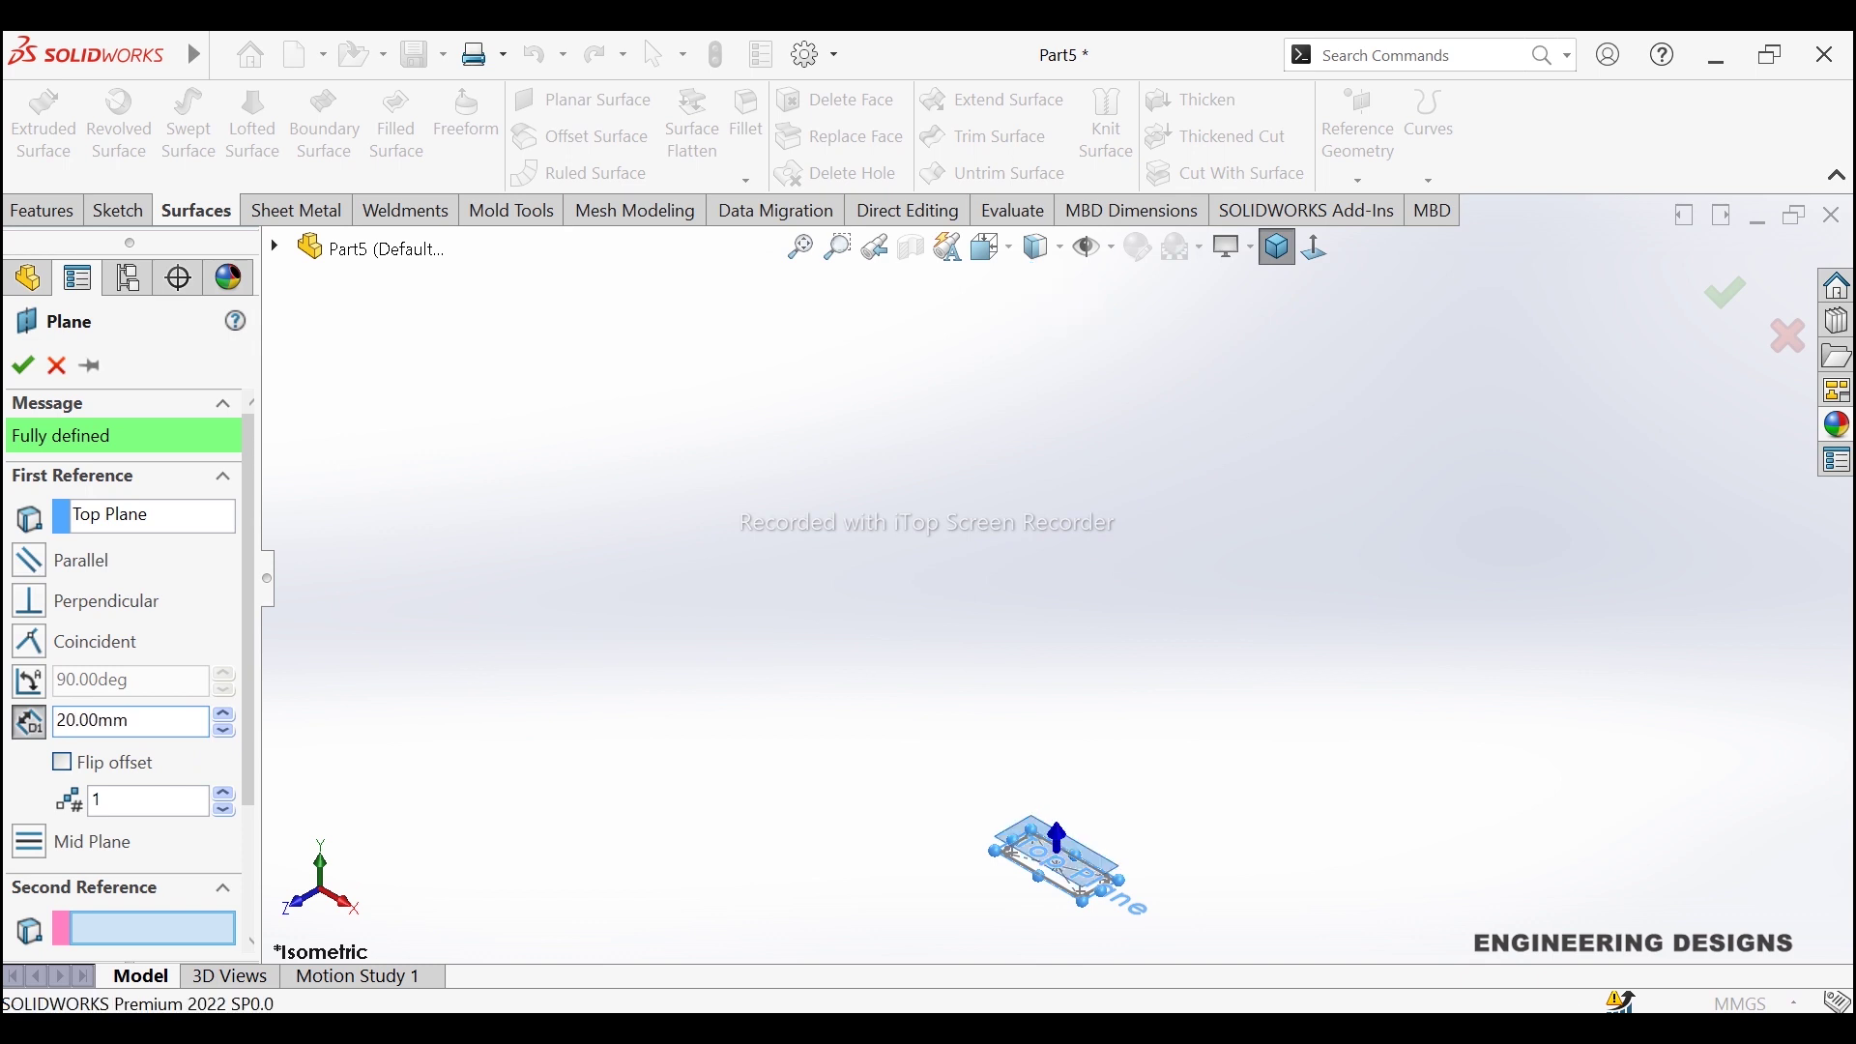
left_click(802, 248)
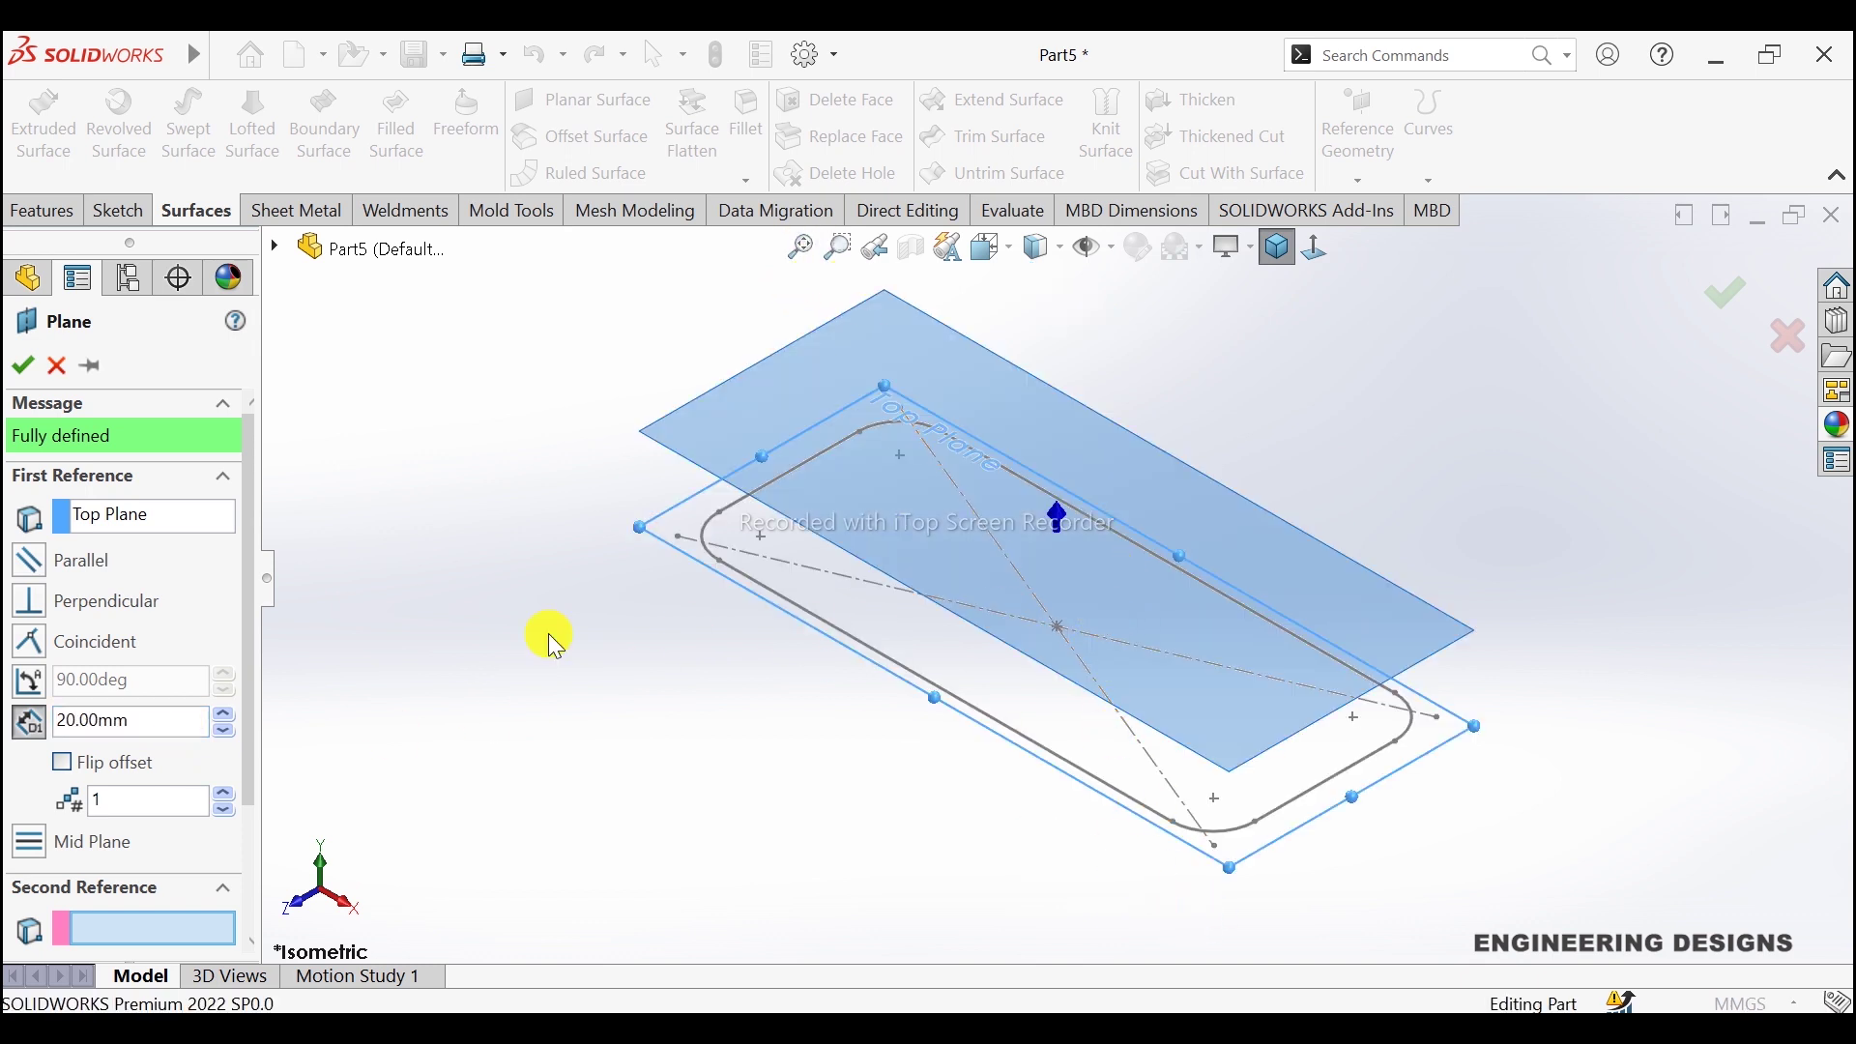
left_click(24, 366)
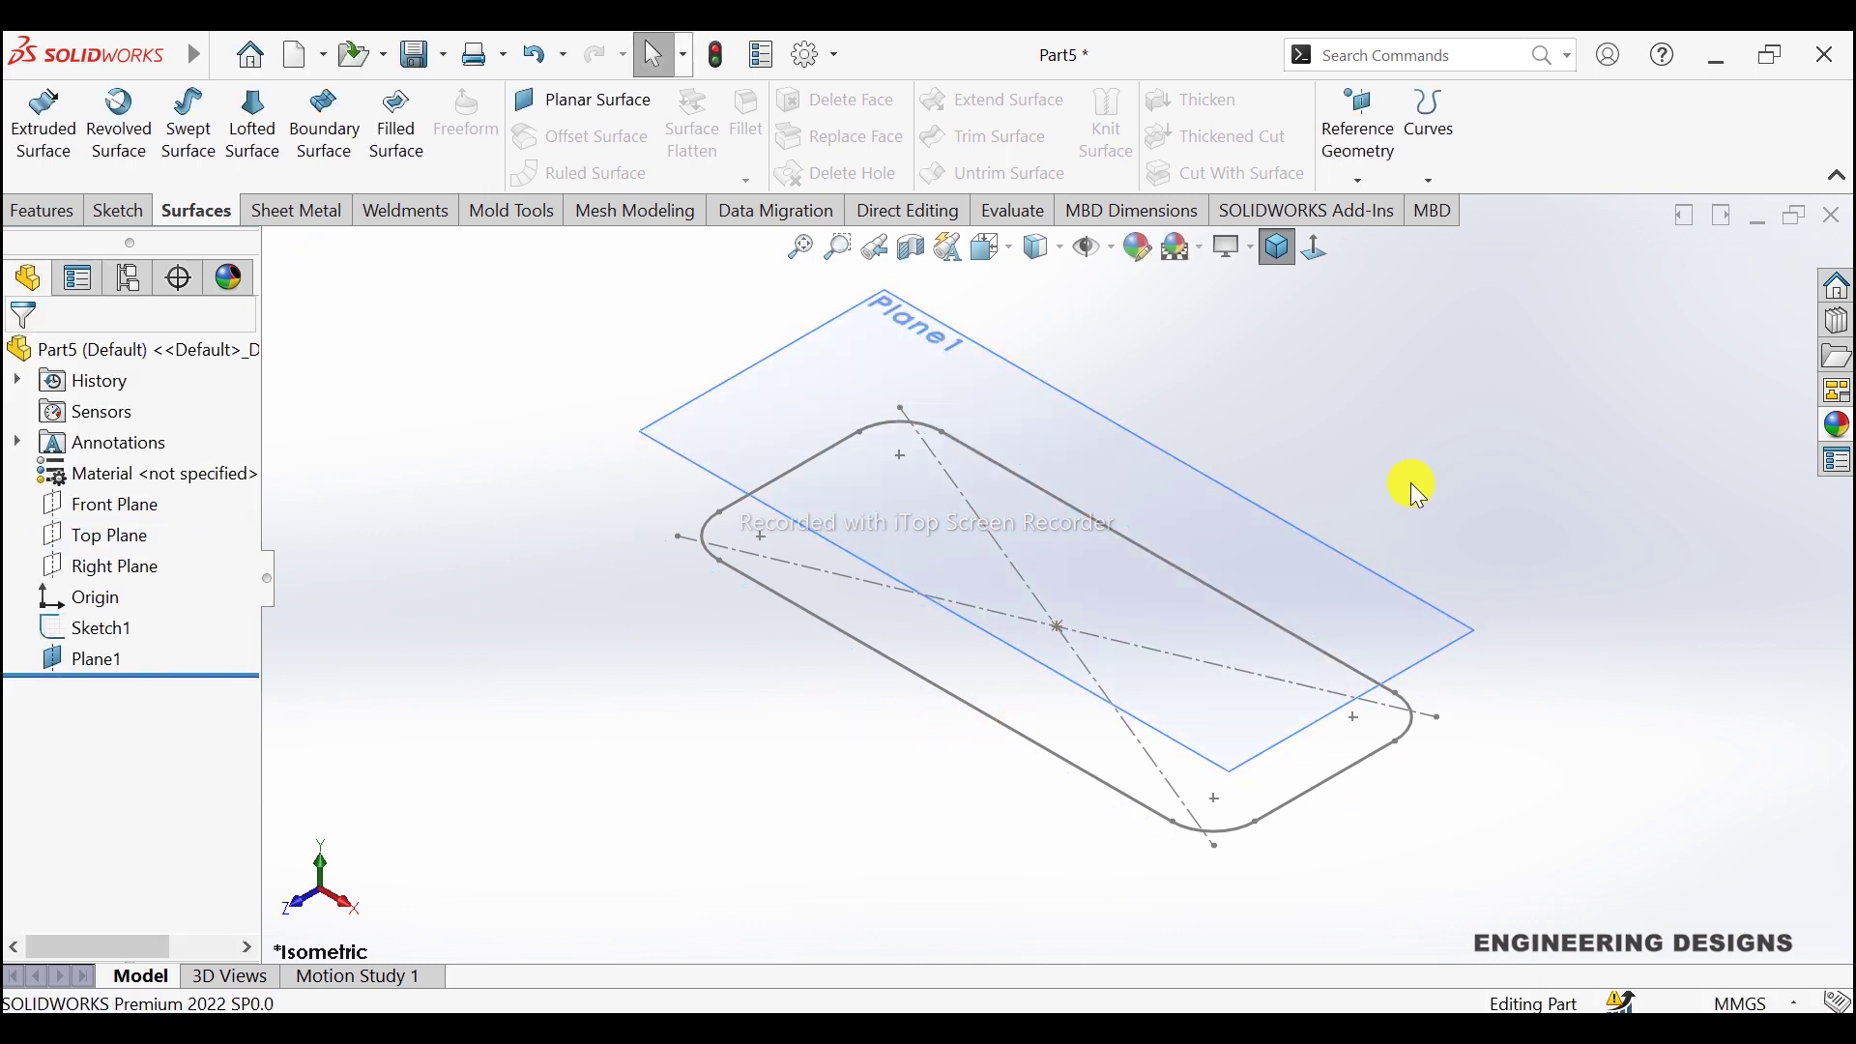
Step: Offset the rounded profile 10 mm outward in a new sketch on Plane1
left_click(1402, 590)
left_click(1494, 527)
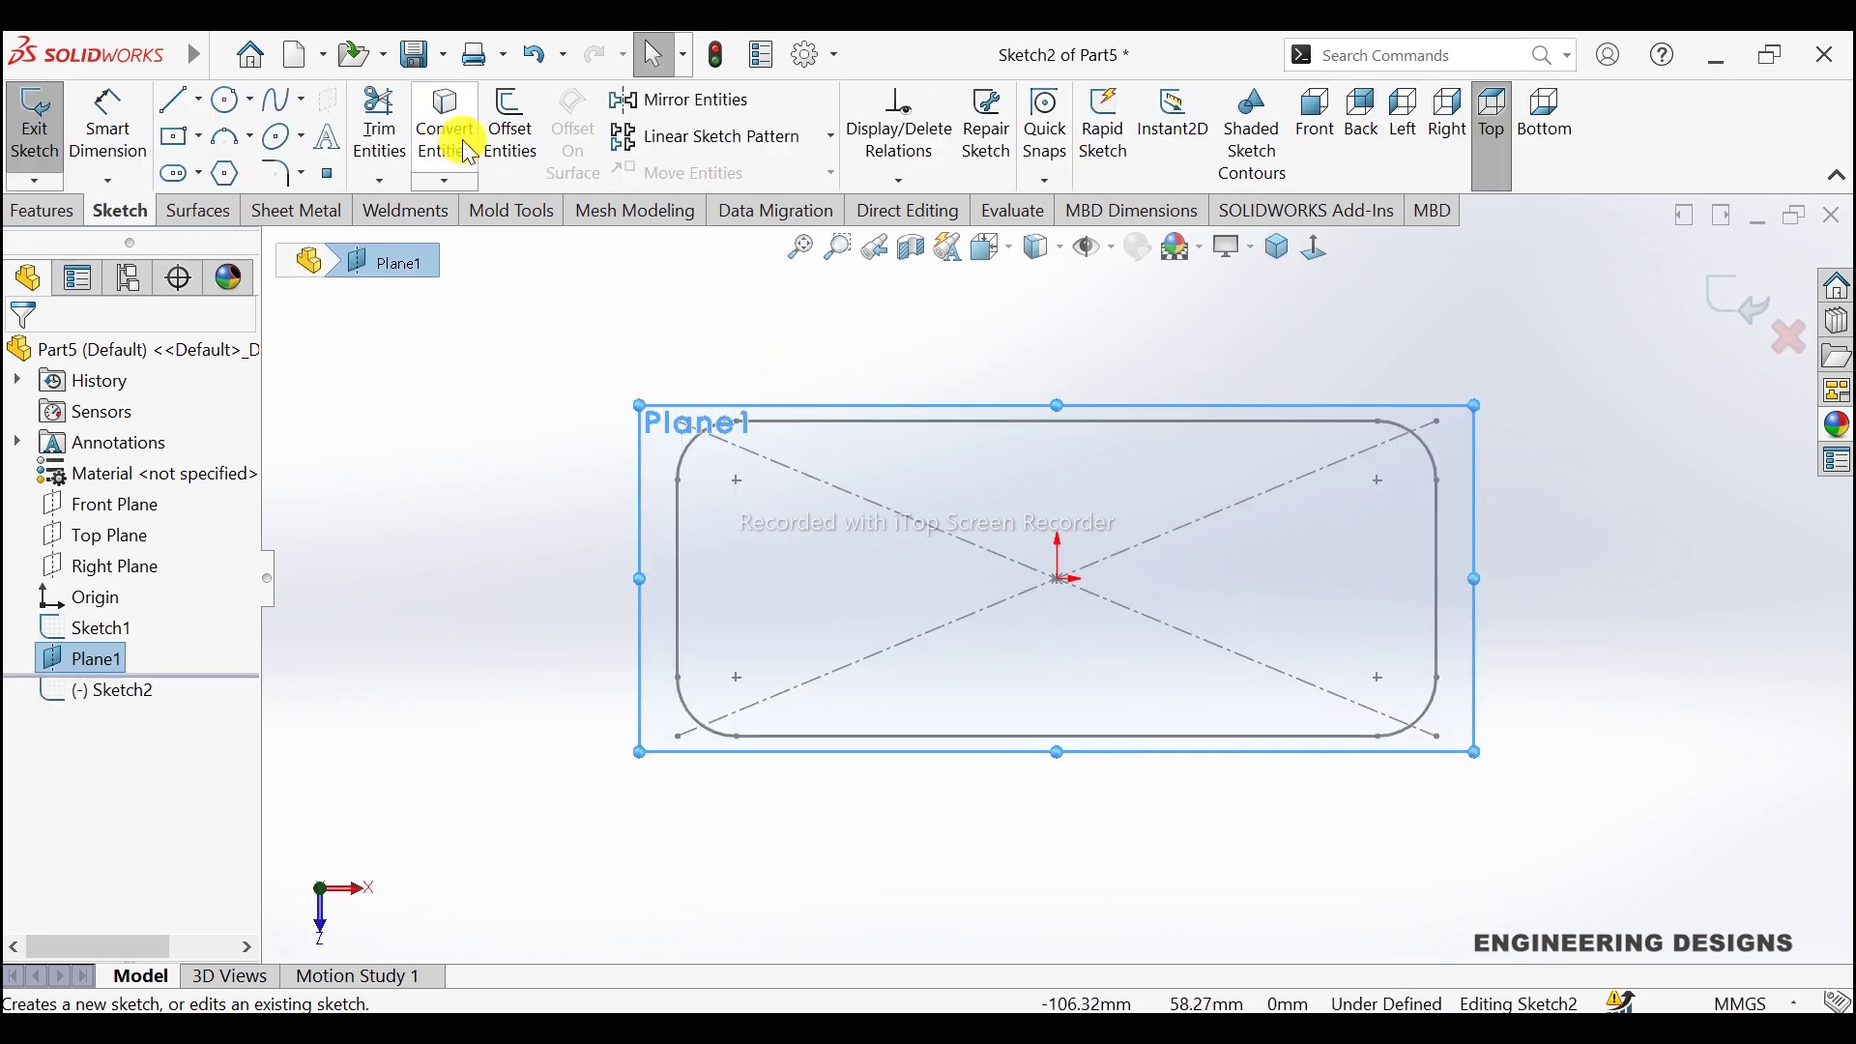
left_click(510, 126)
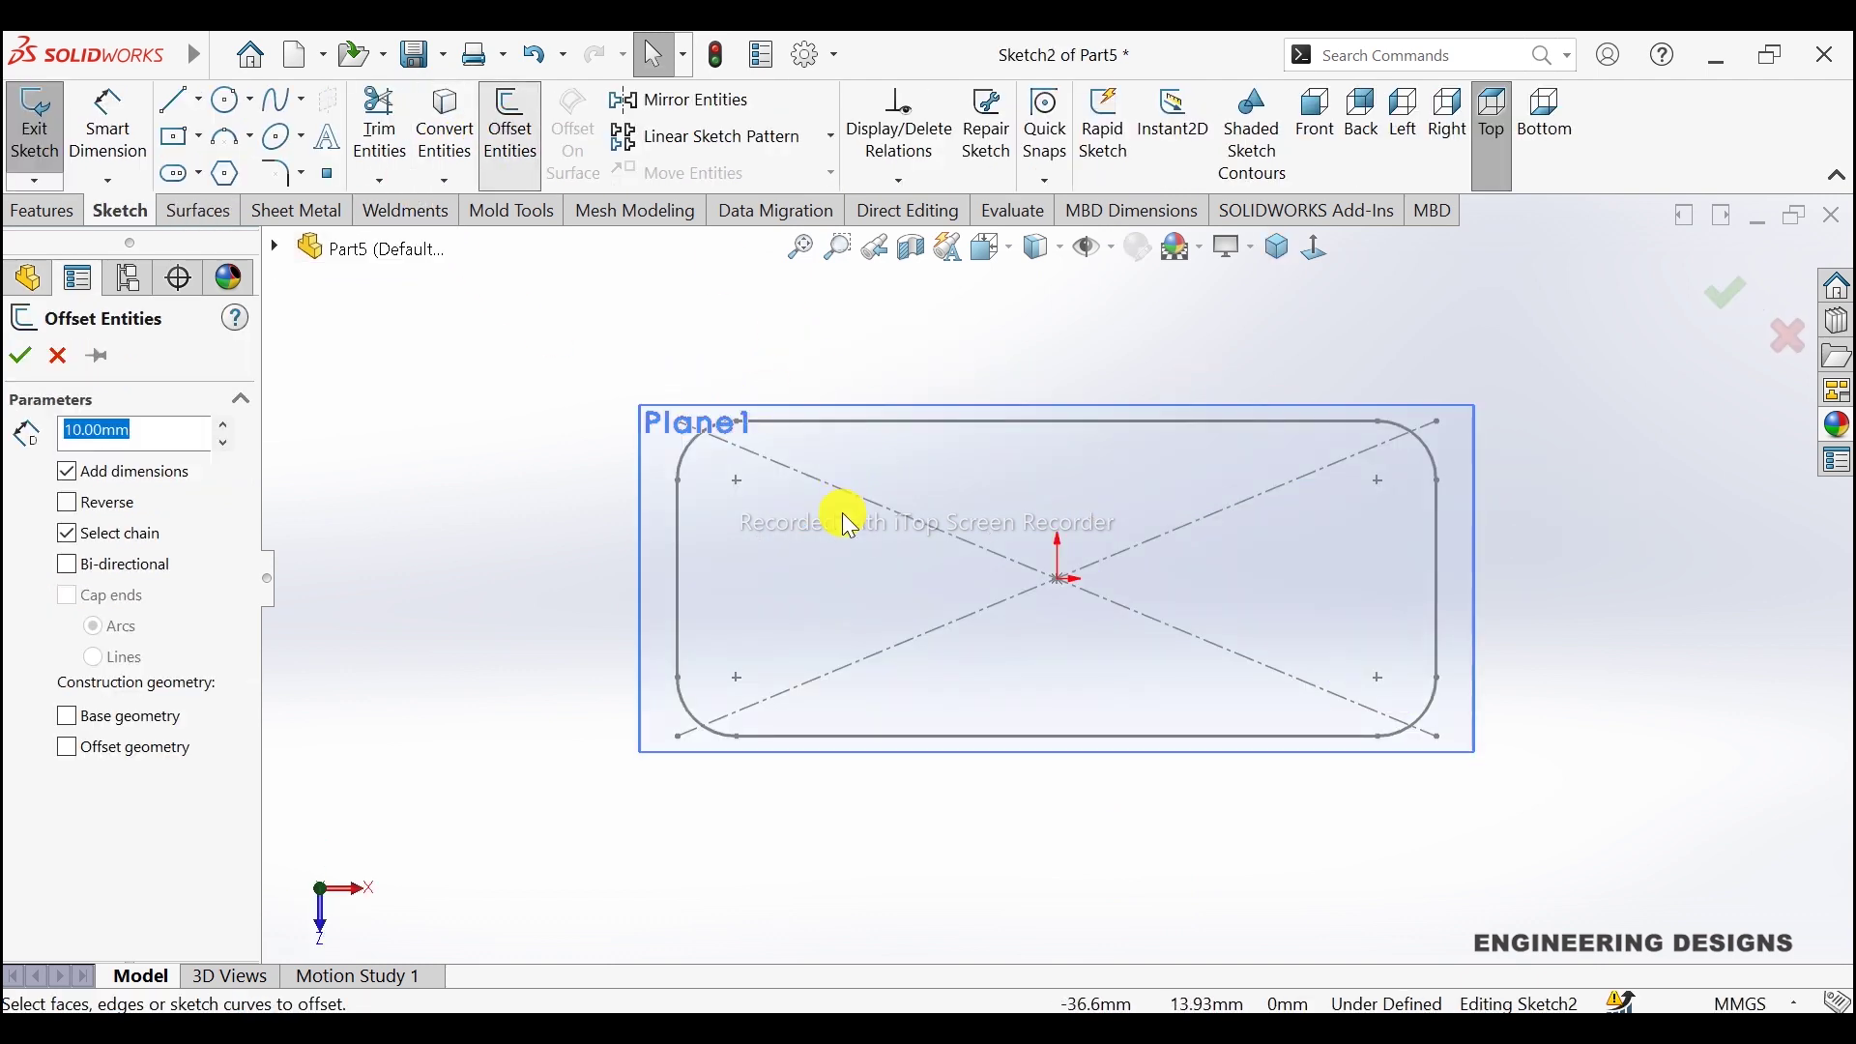
left_click(678, 519)
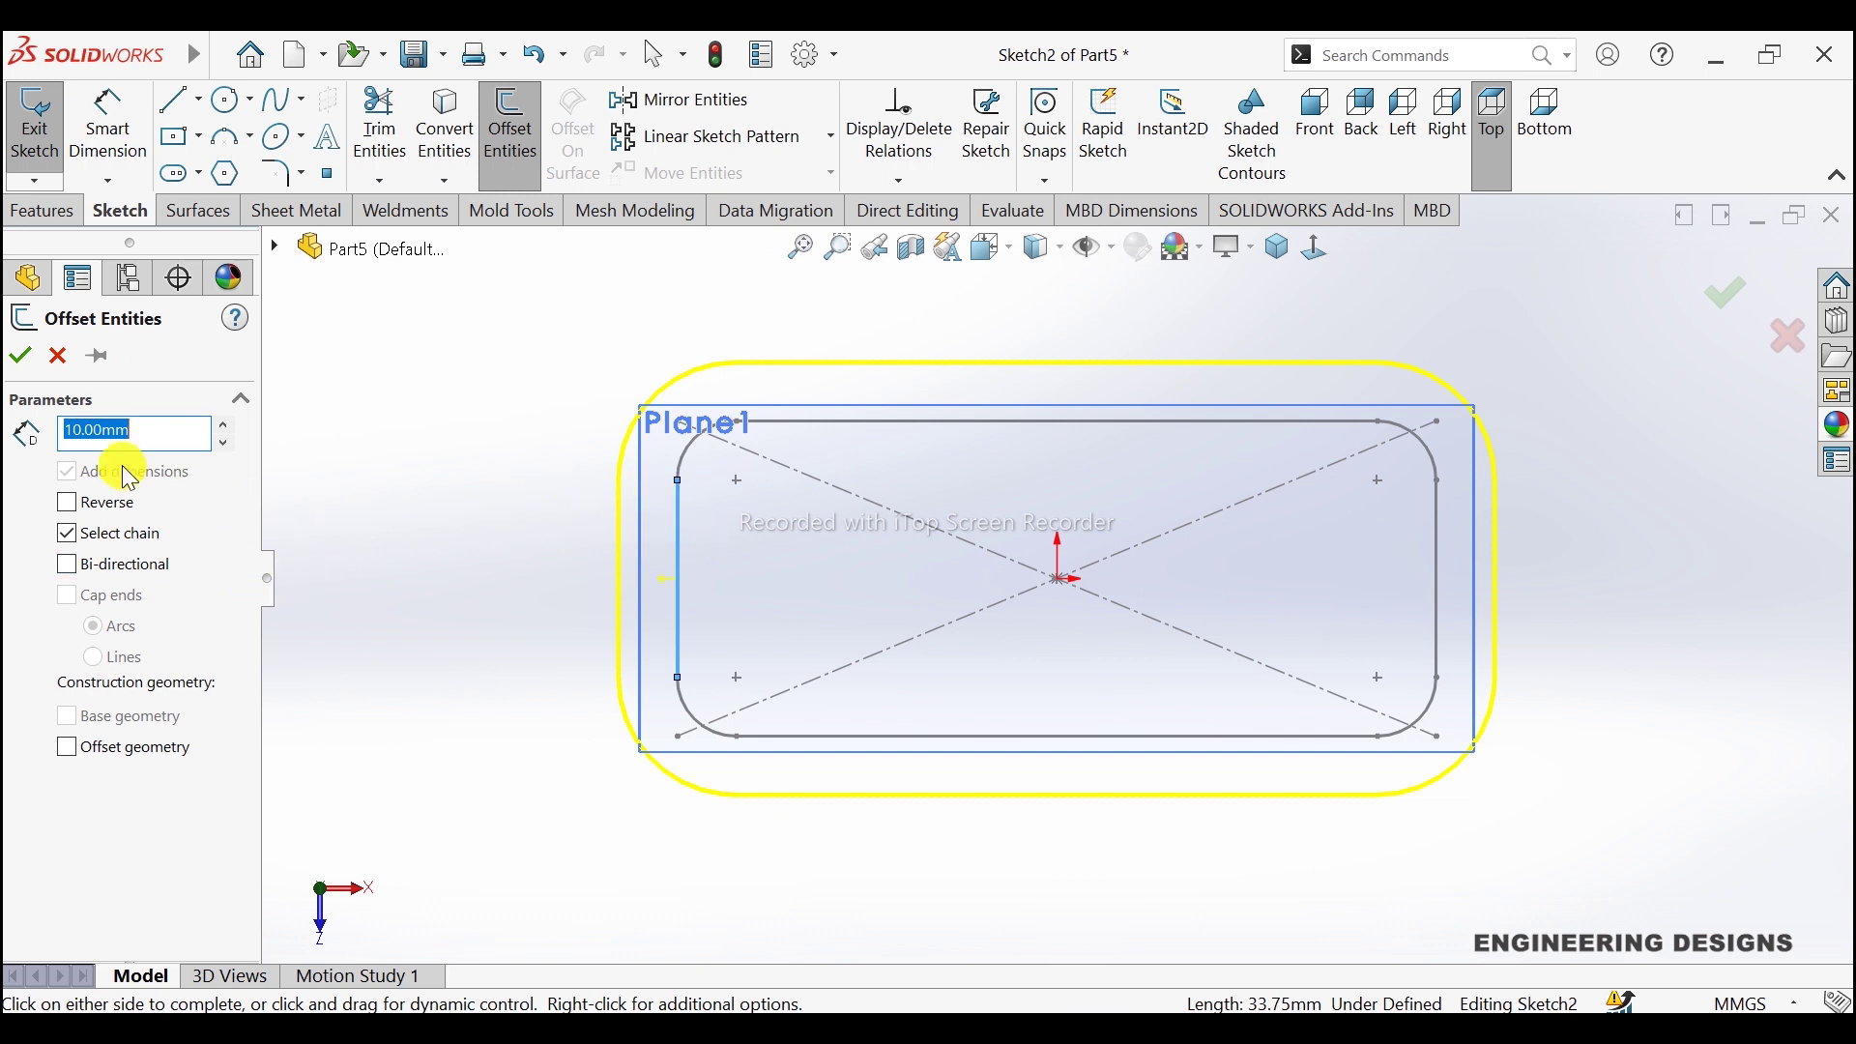
left_click(19, 356)
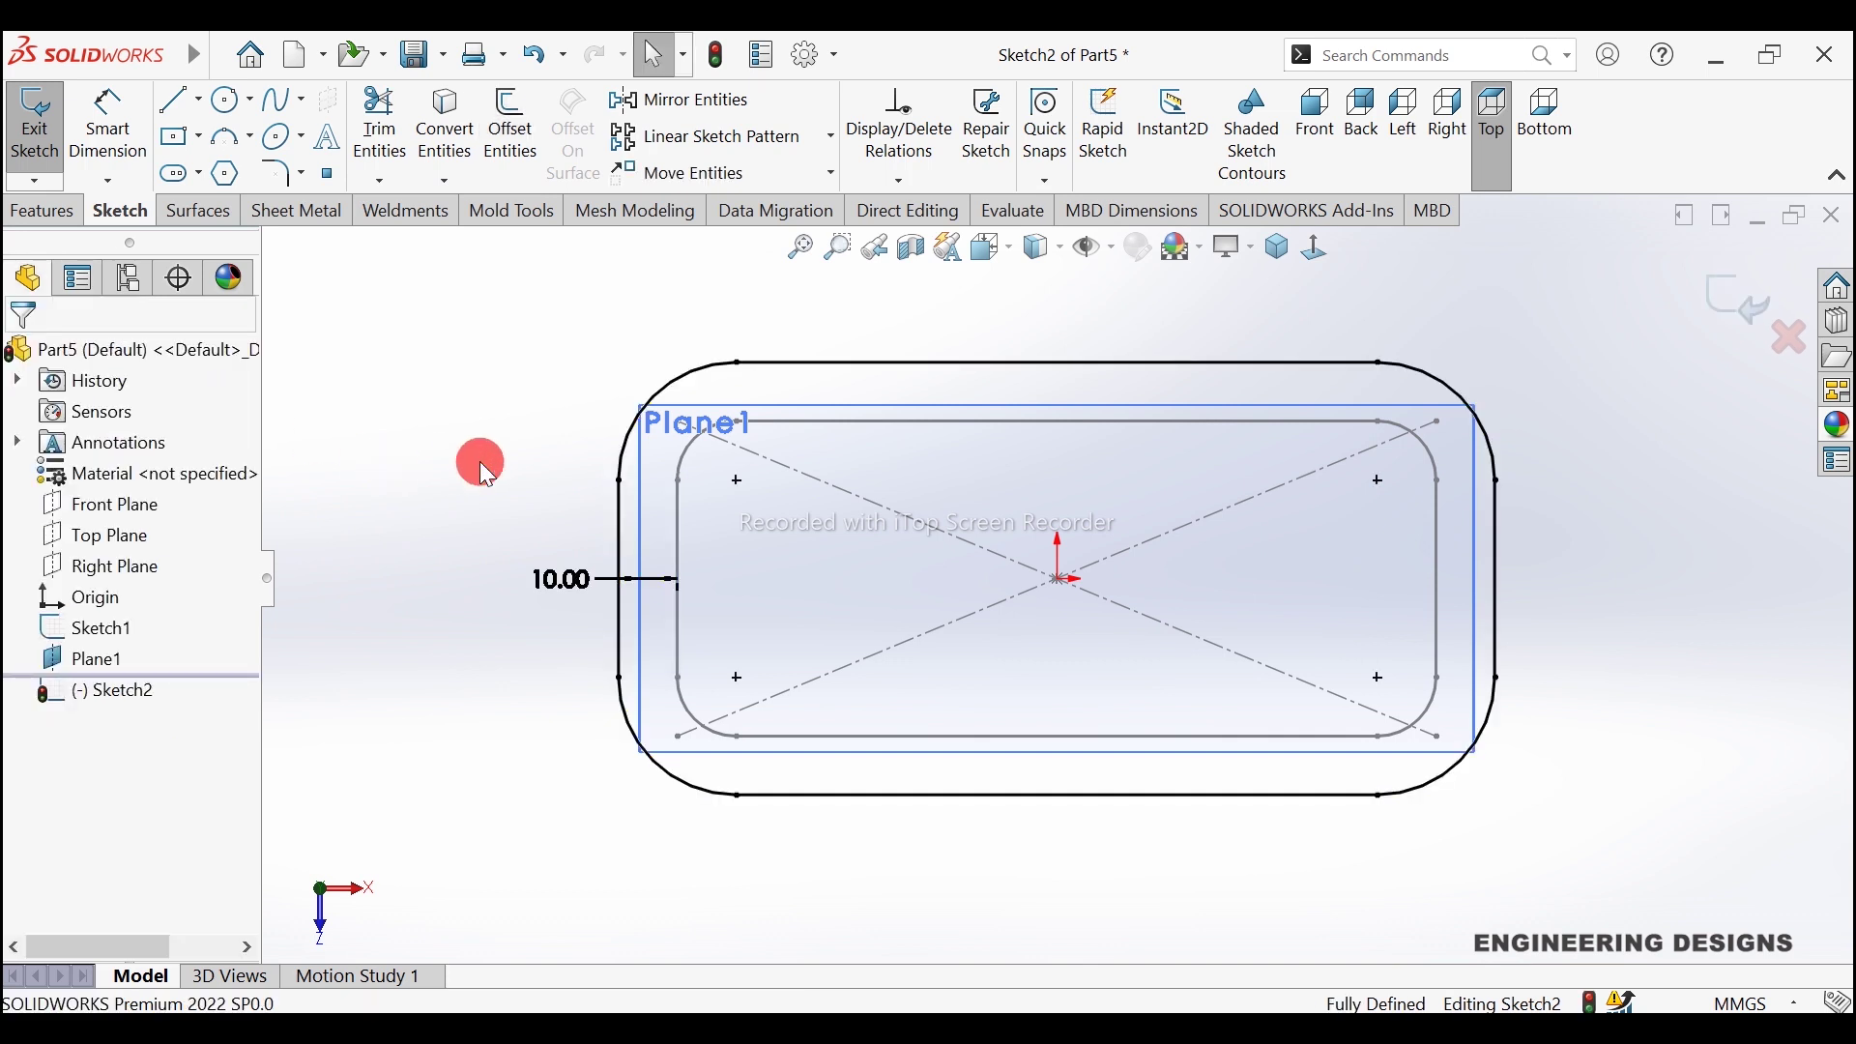
left_click(1740, 305)
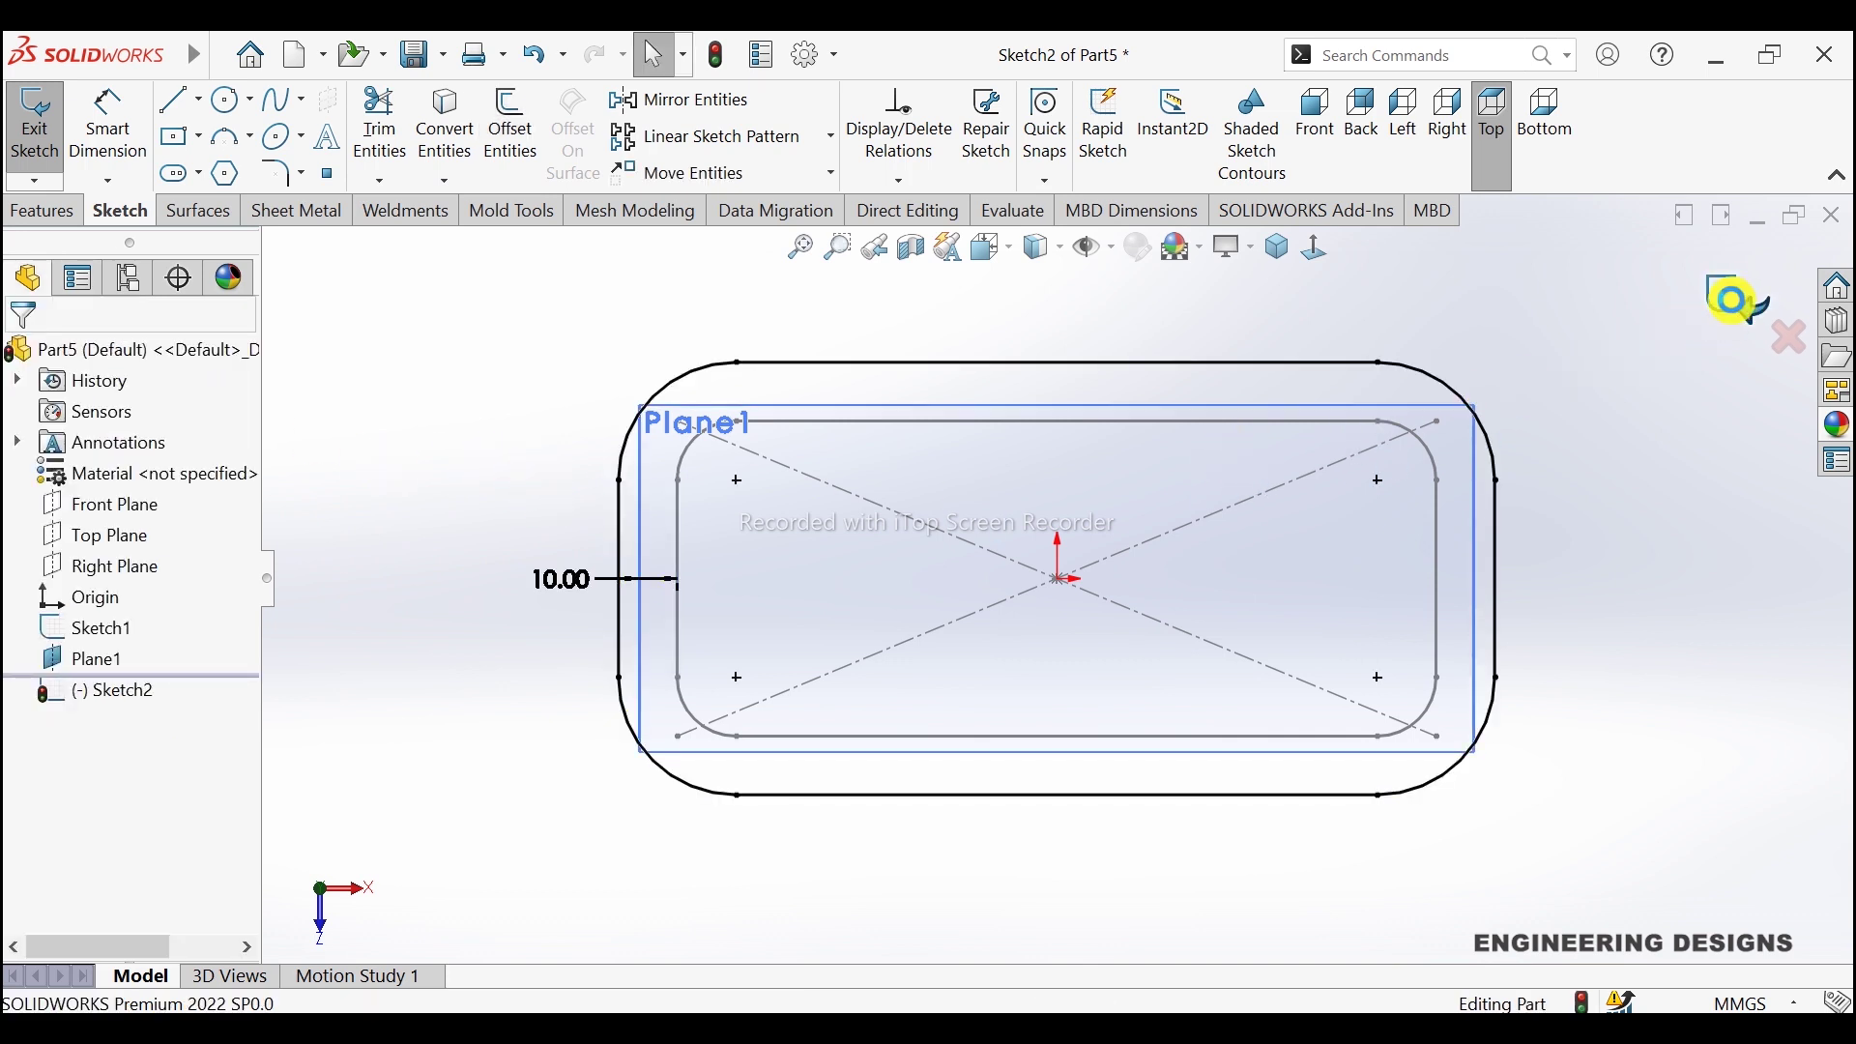
Step: Hide Plane1 and switch to the isometric view
left_click(1533, 504)
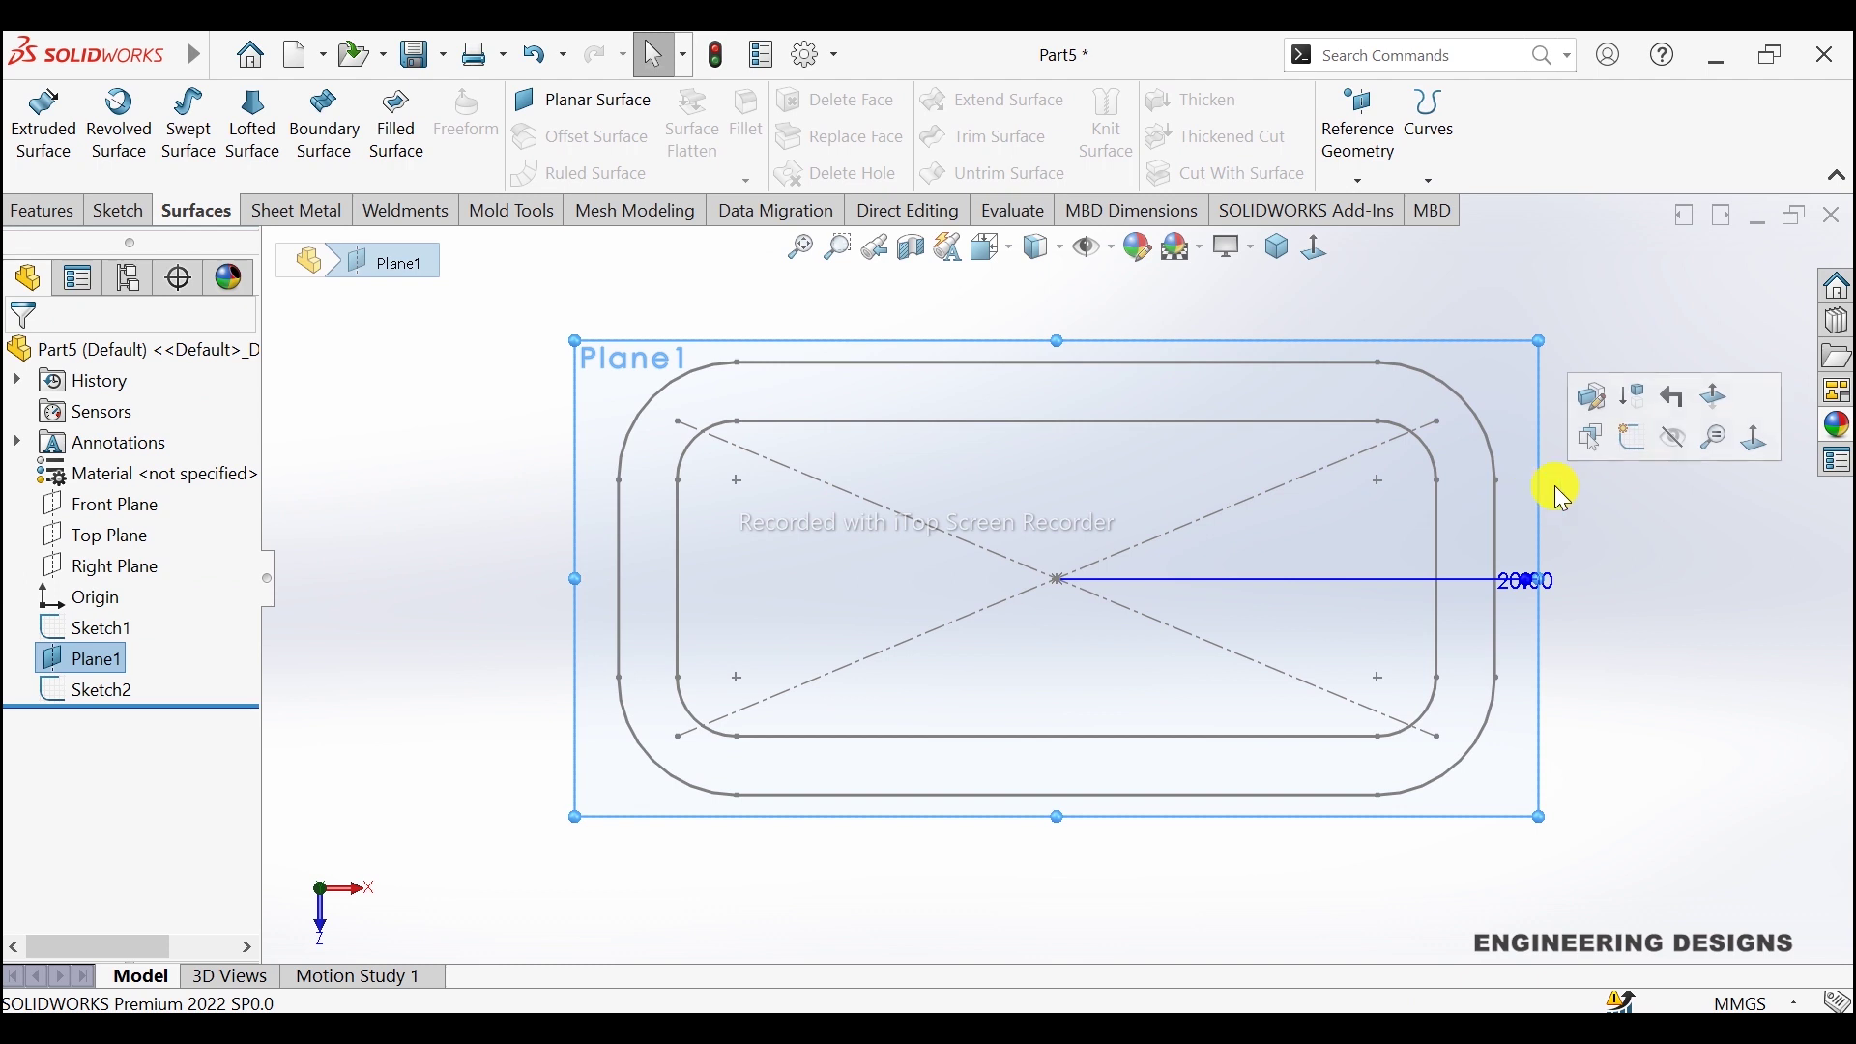
left_click(1675, 438)
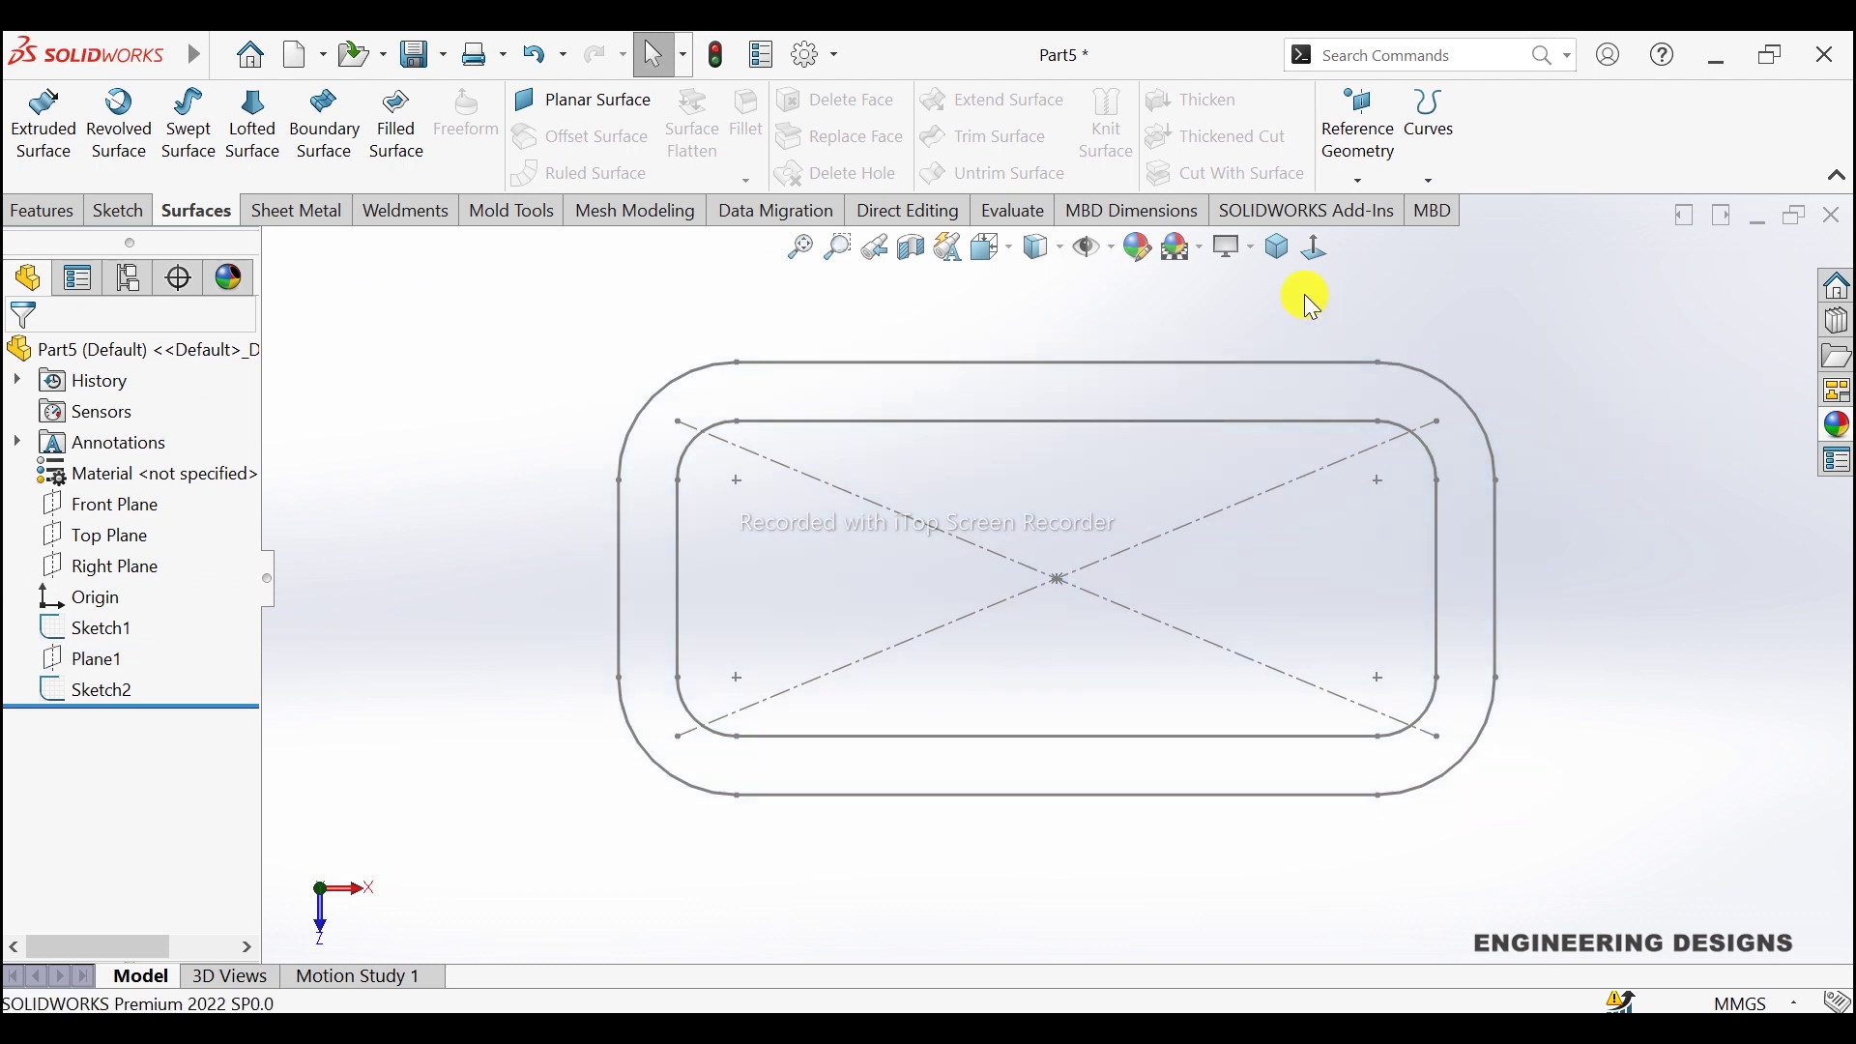
left_click(1278, 248)
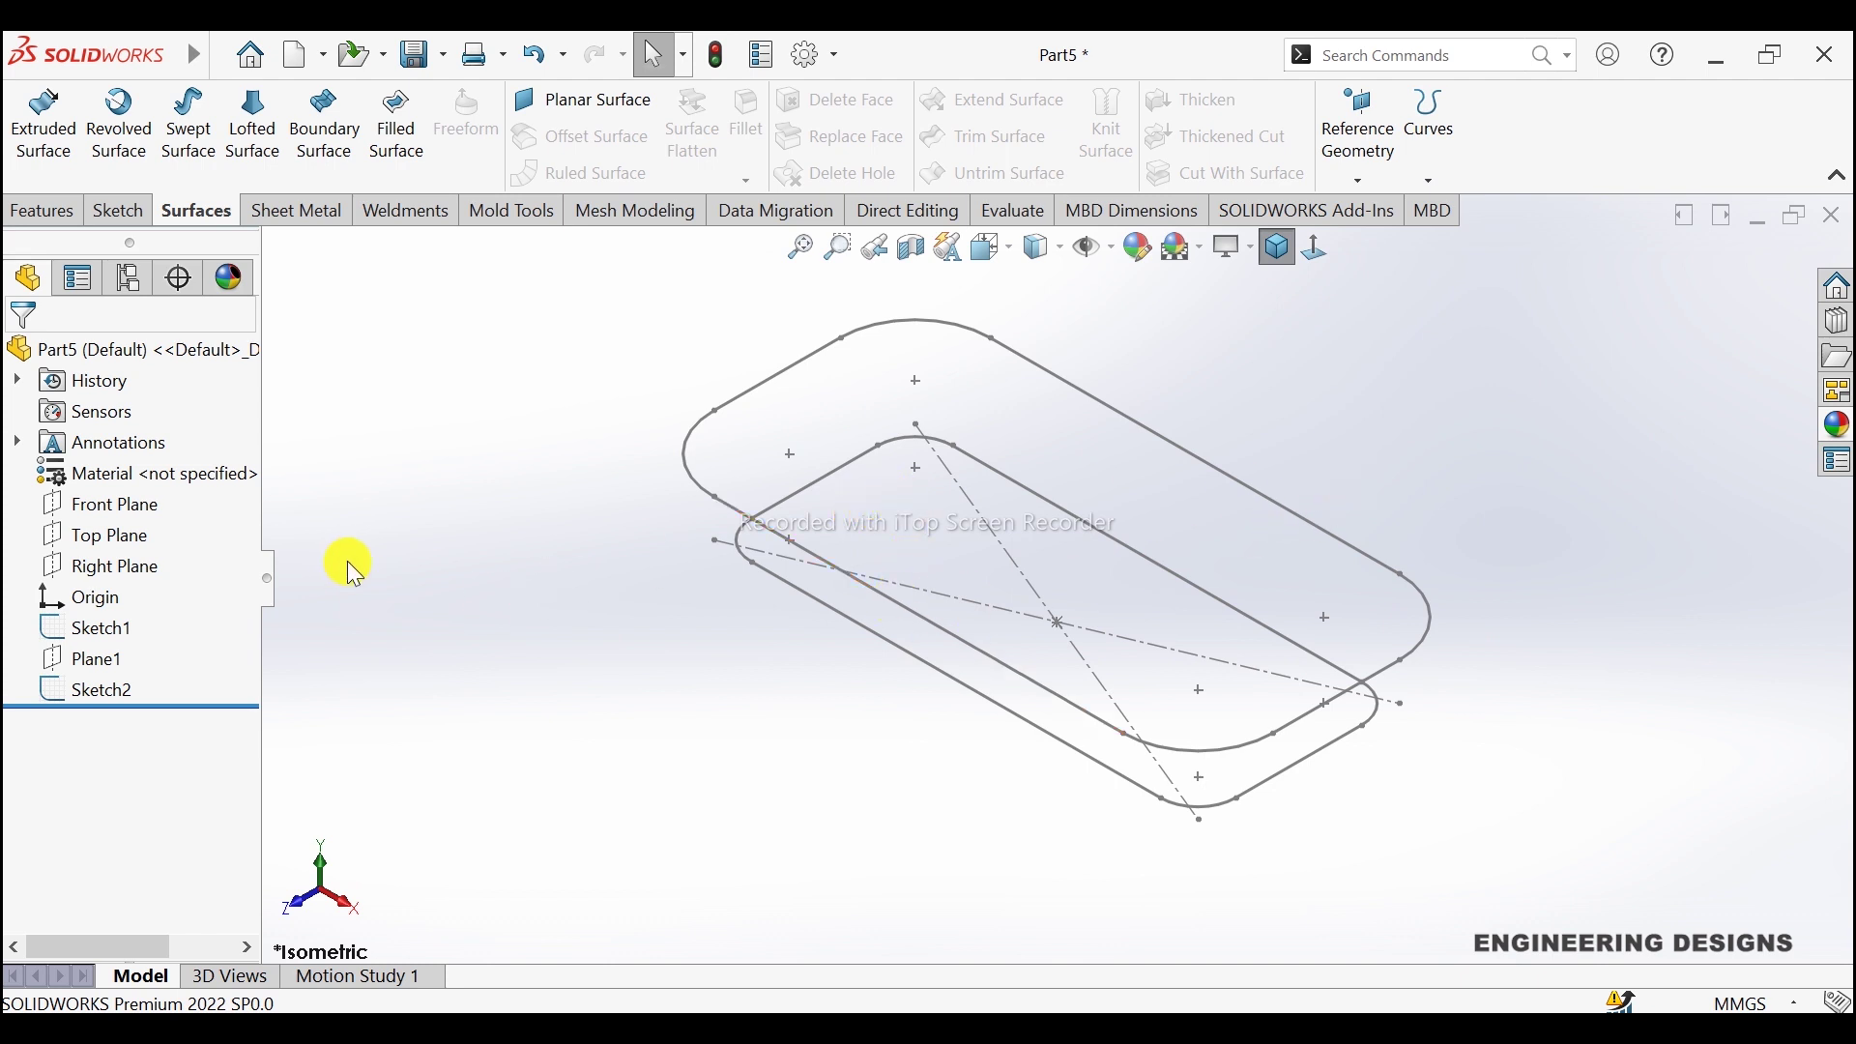
left_click(102, 507)
Step: Draw a spline on the Front Plane from the upper line's right end to the lower line's end
left_click(125, 474)
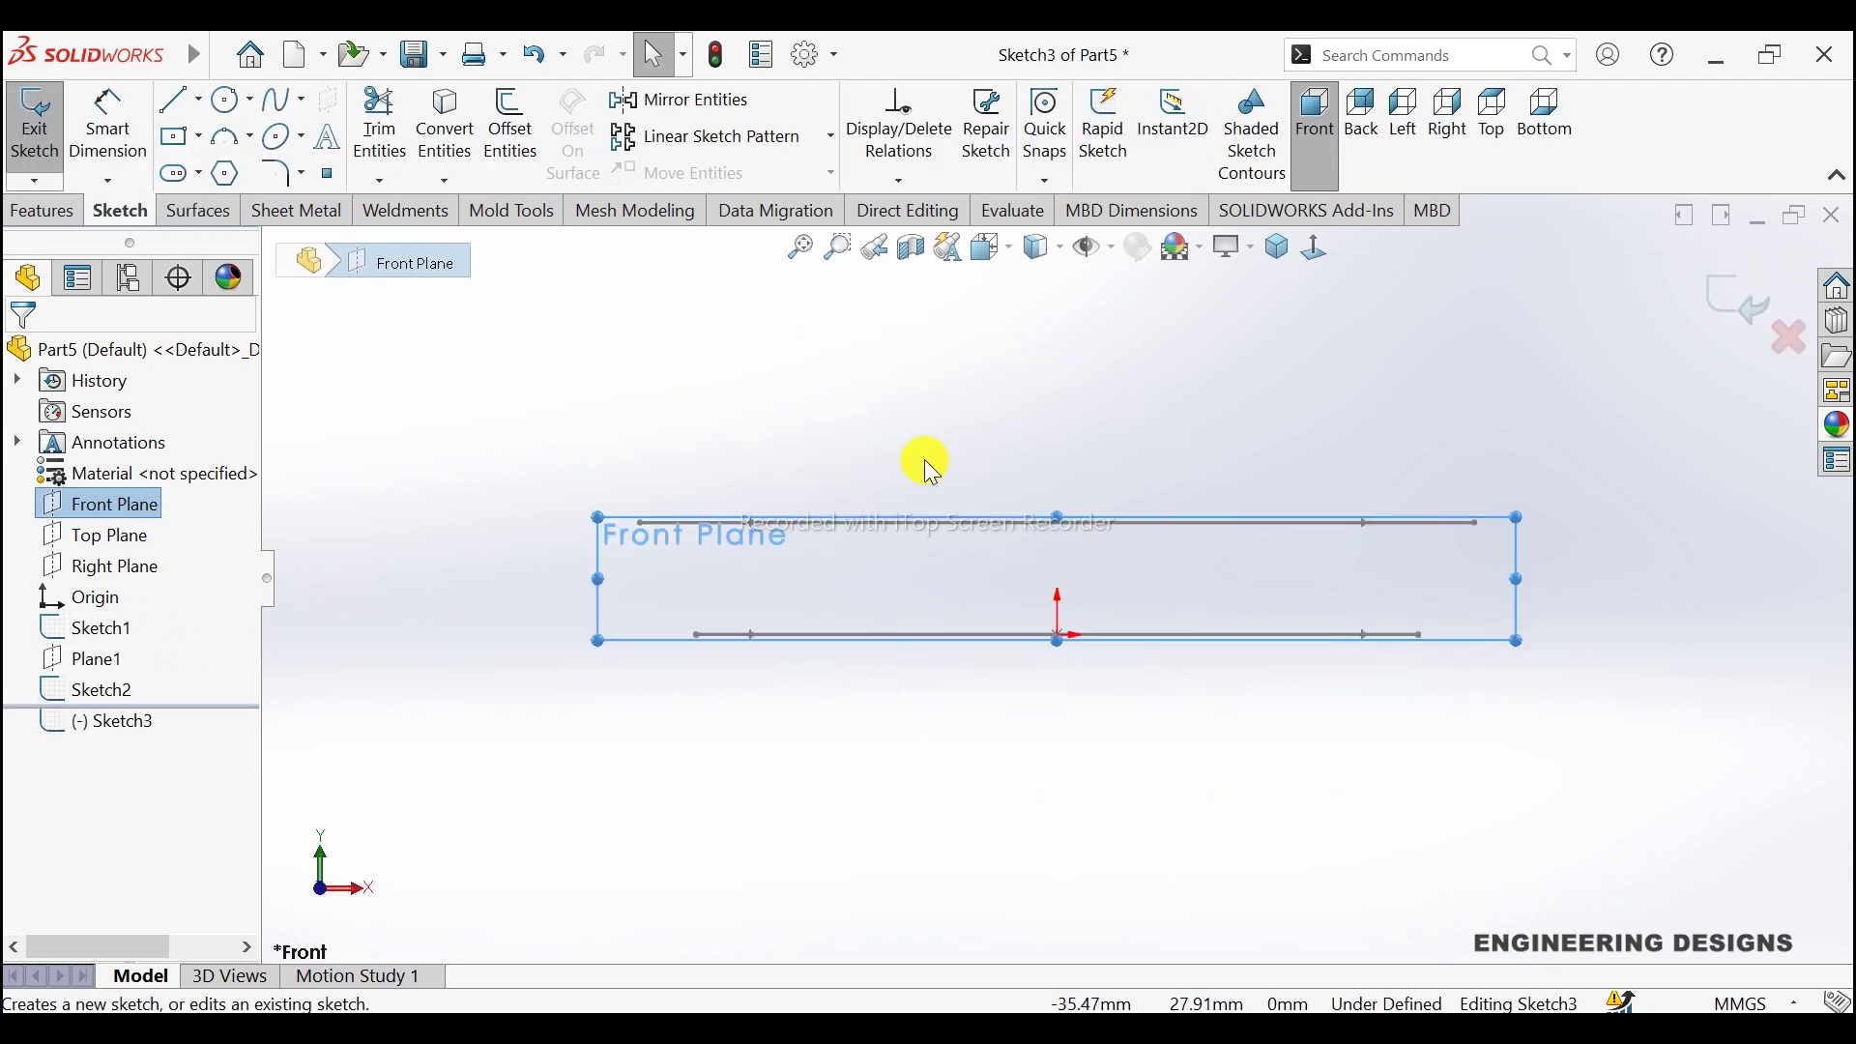
left_click(1210, 408)
scroll(1218, 588, "down", 1)
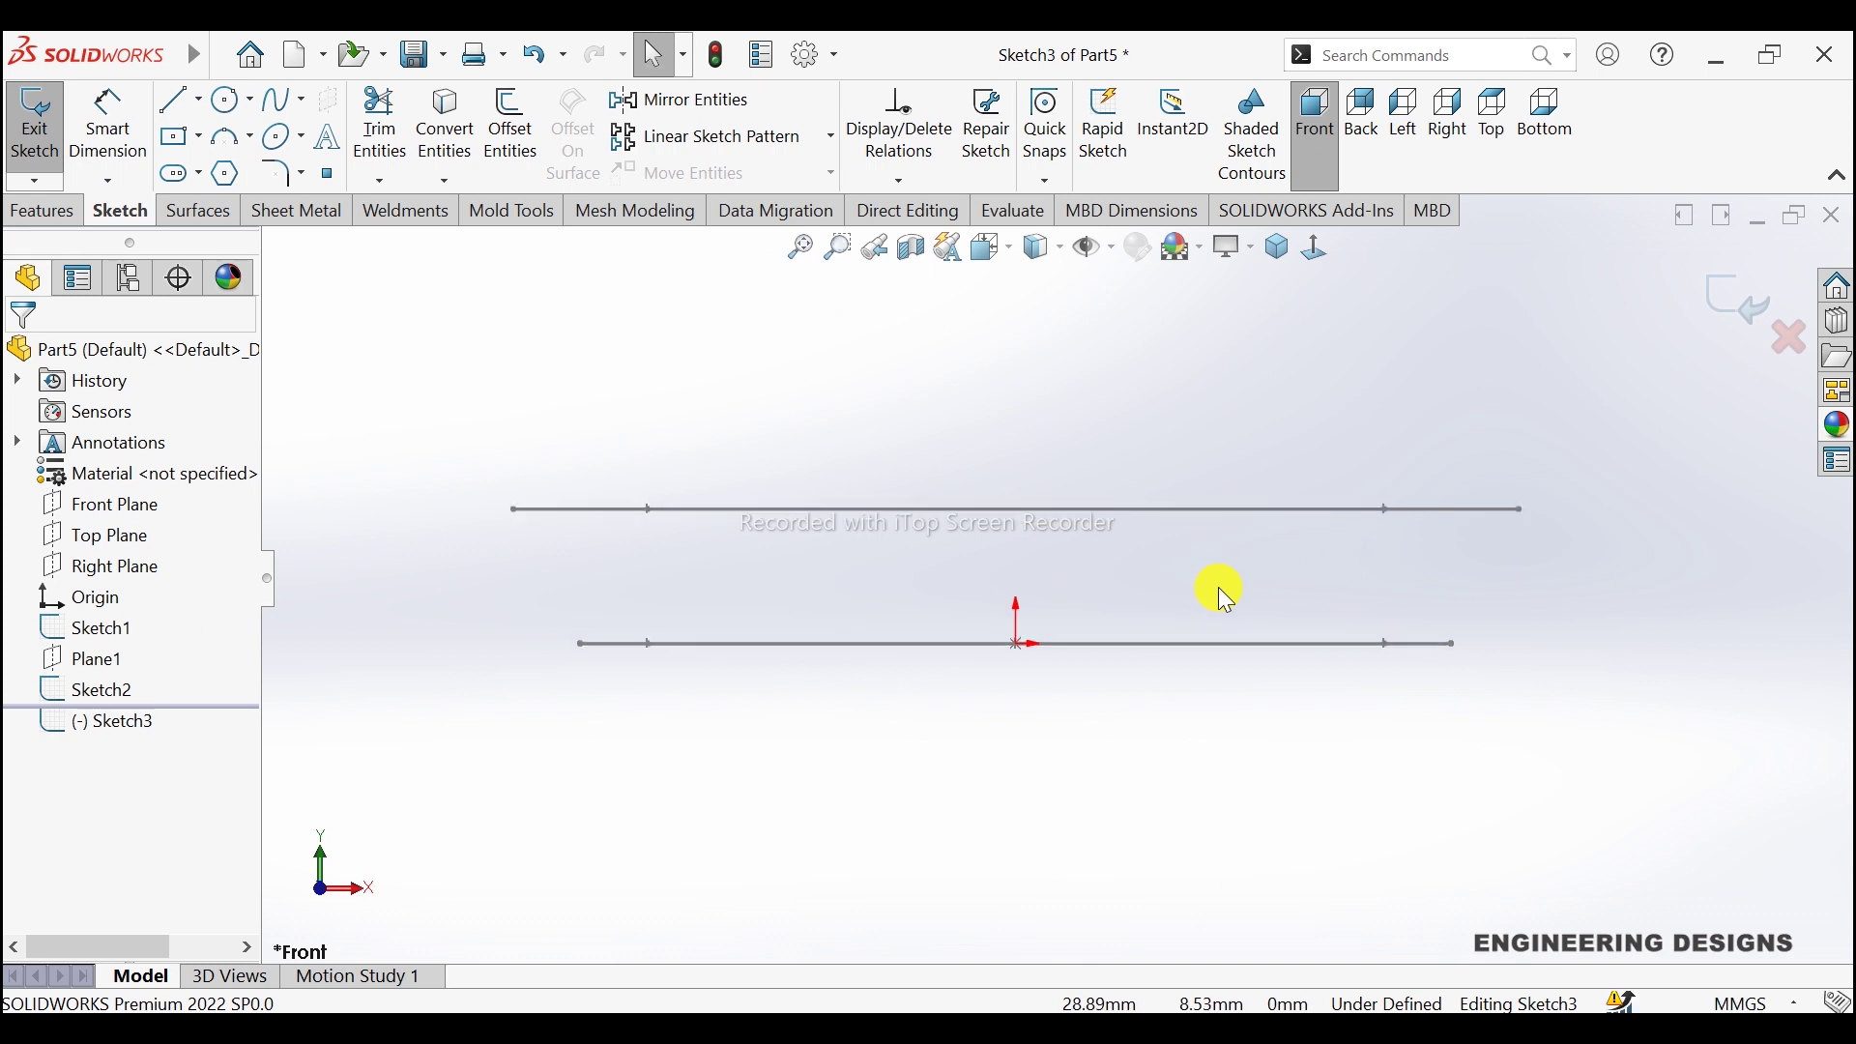
scroll(1249, 570, "down", 1)
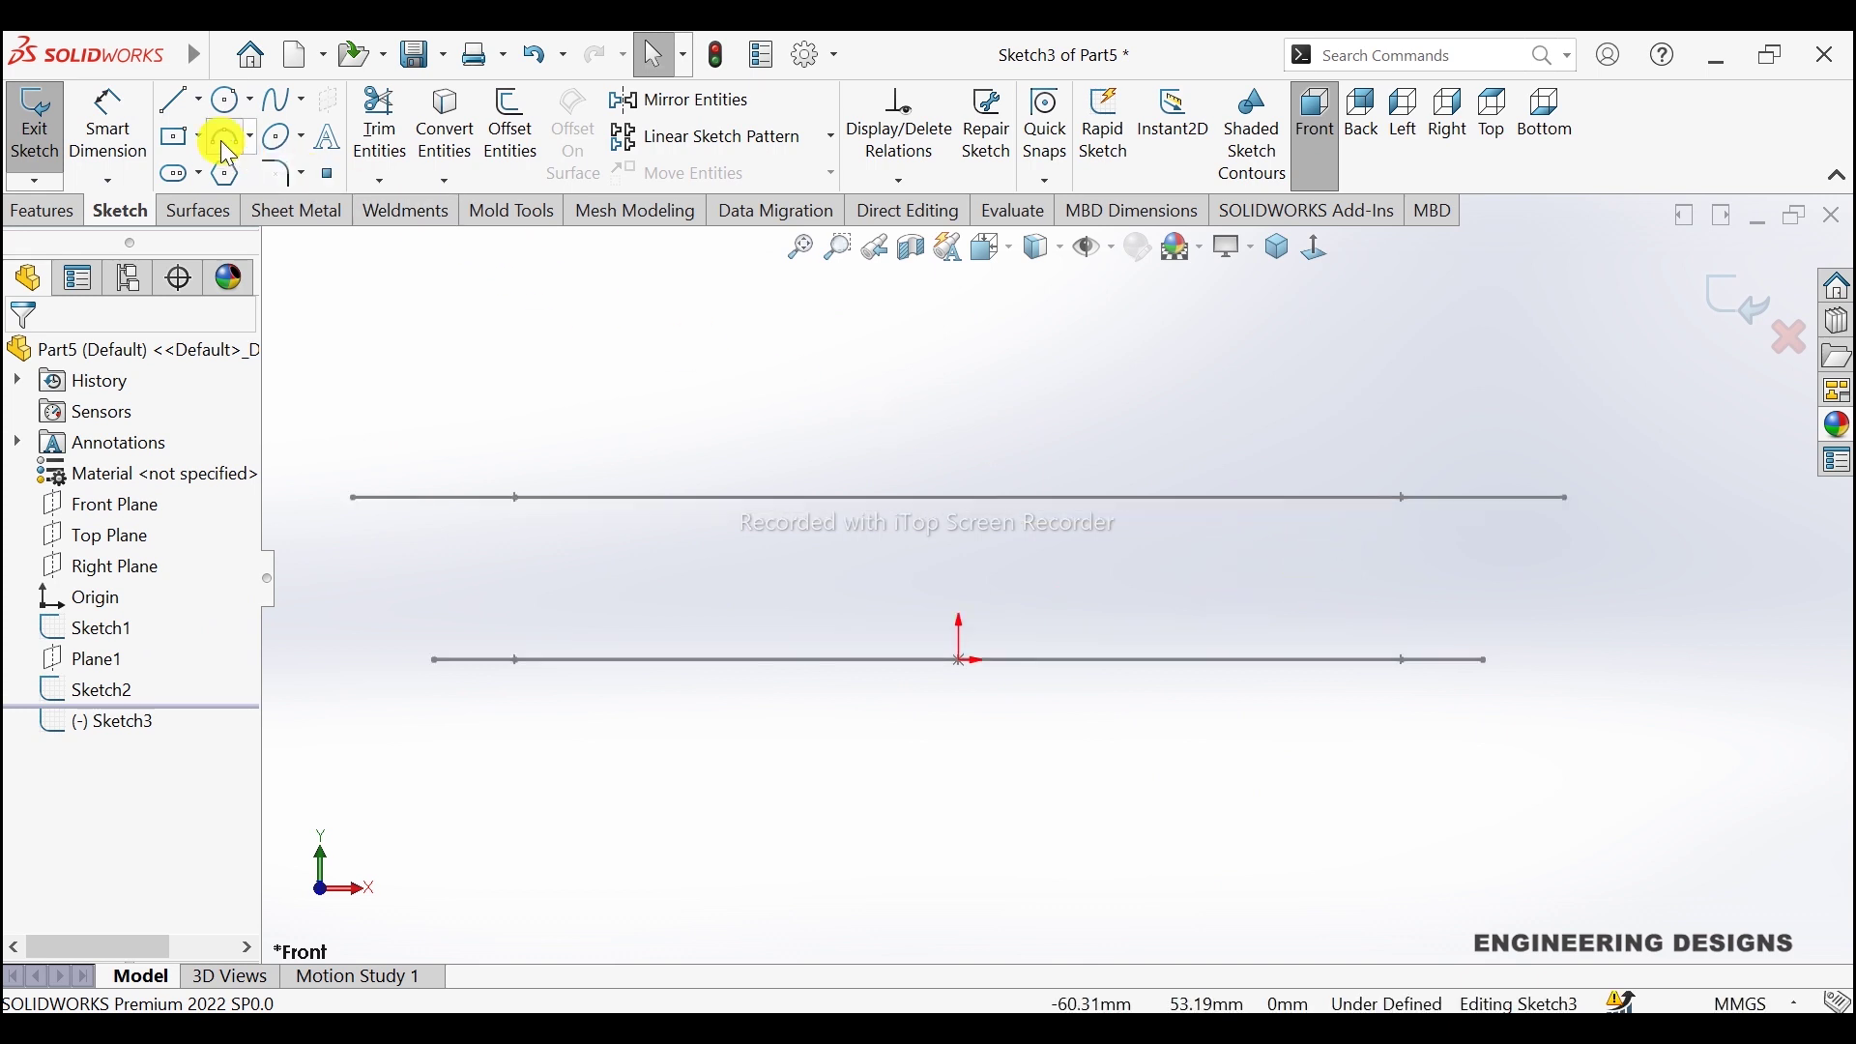
left_click(286, 101)
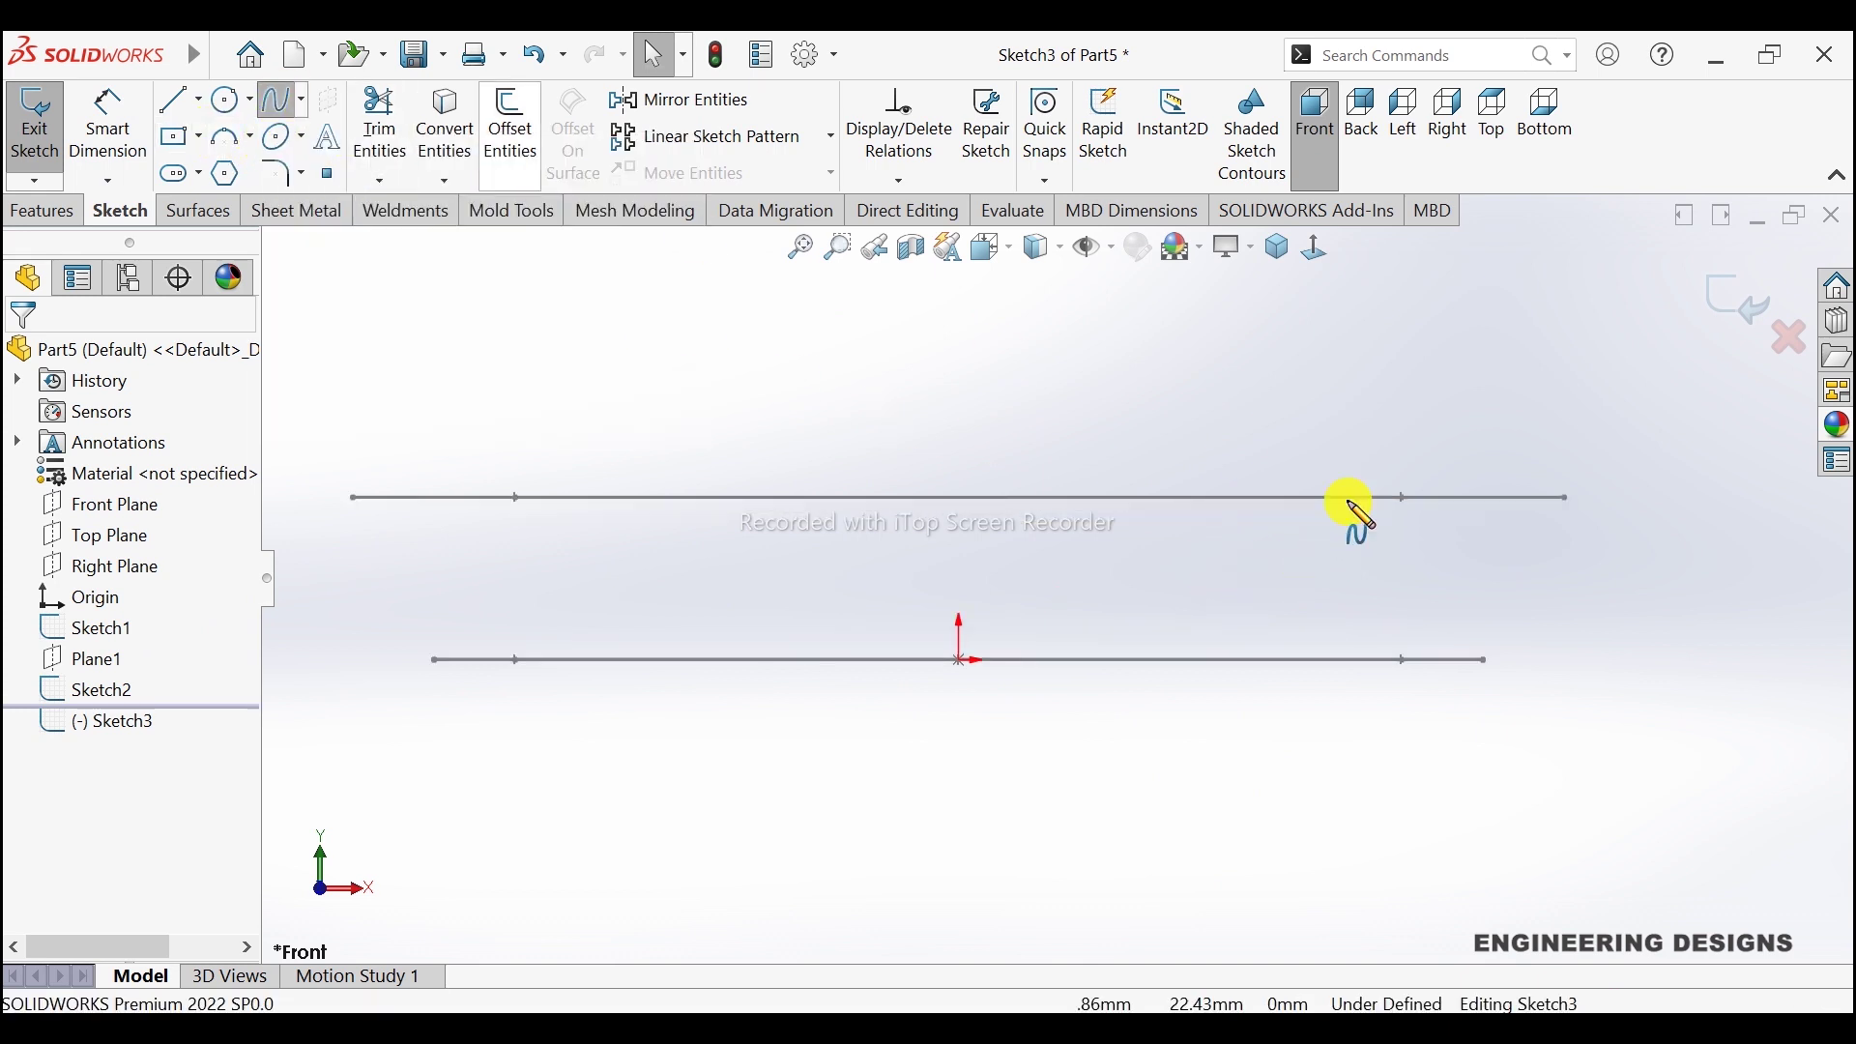
scroll(1595, 601, "down", 1)
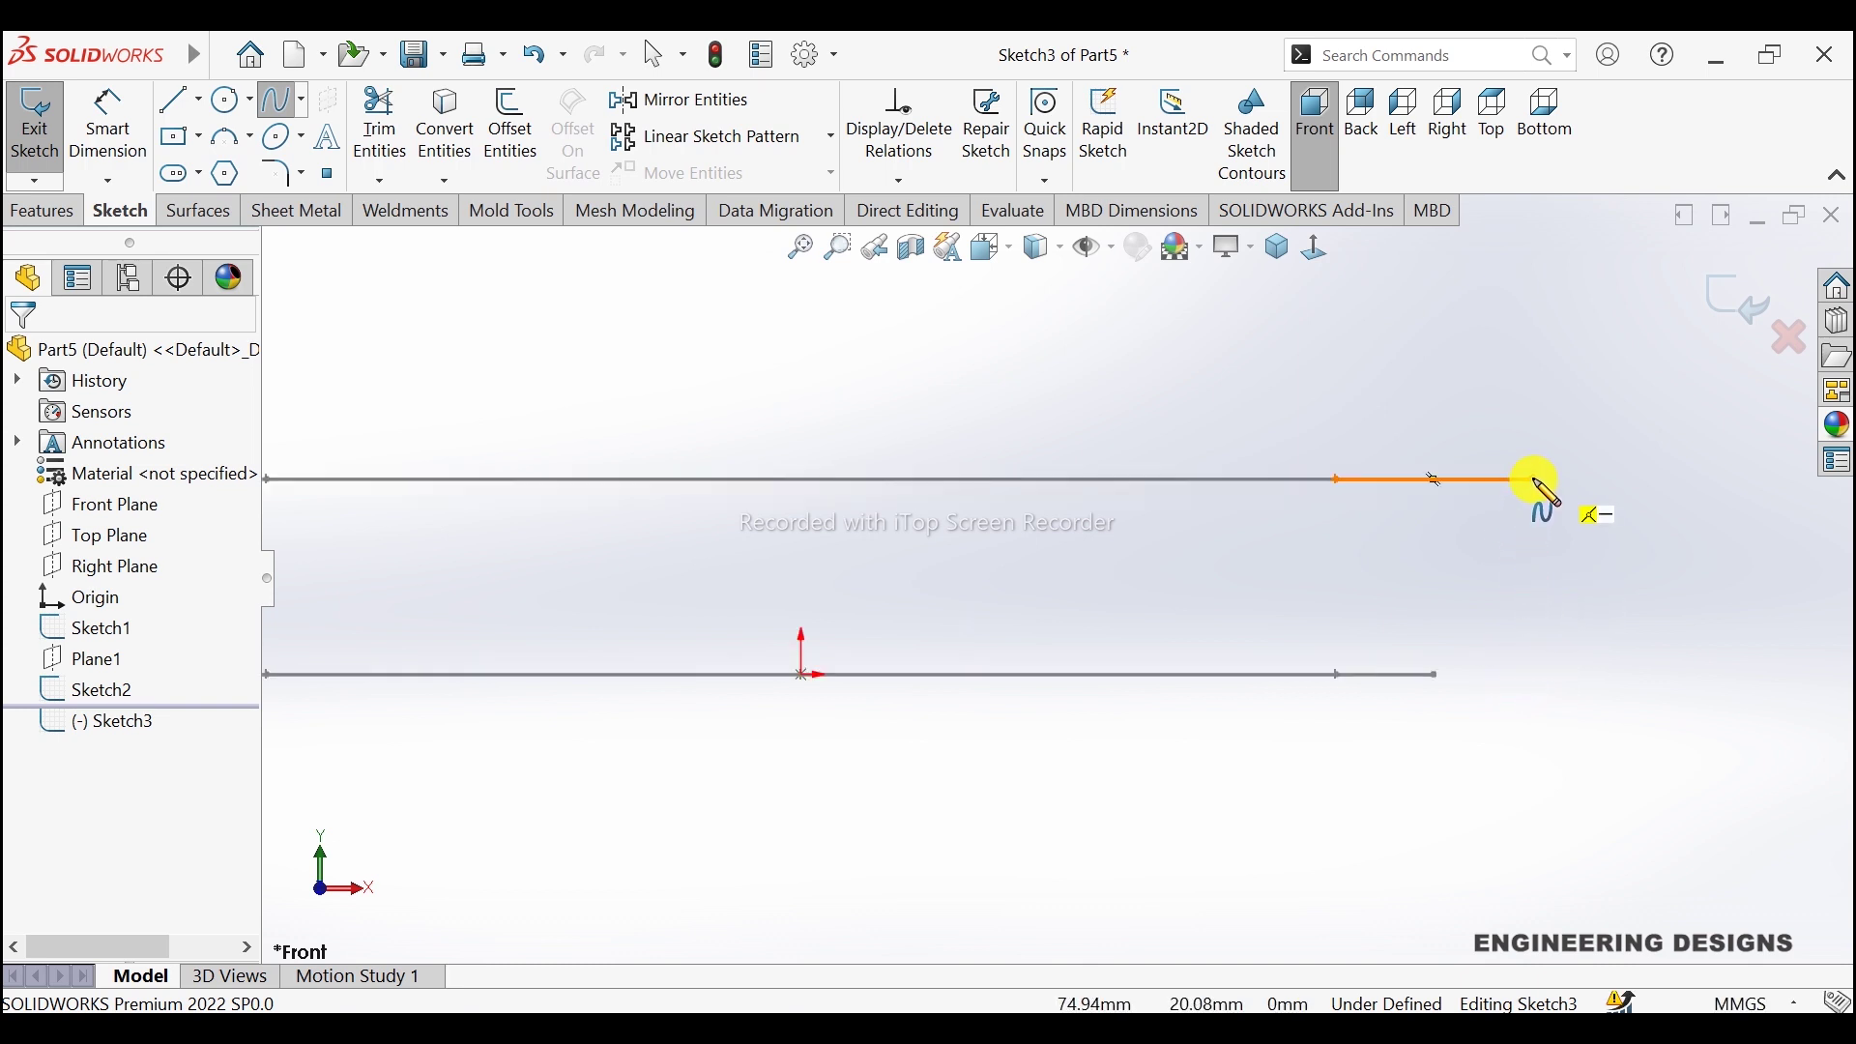
left_click(1537, 480)
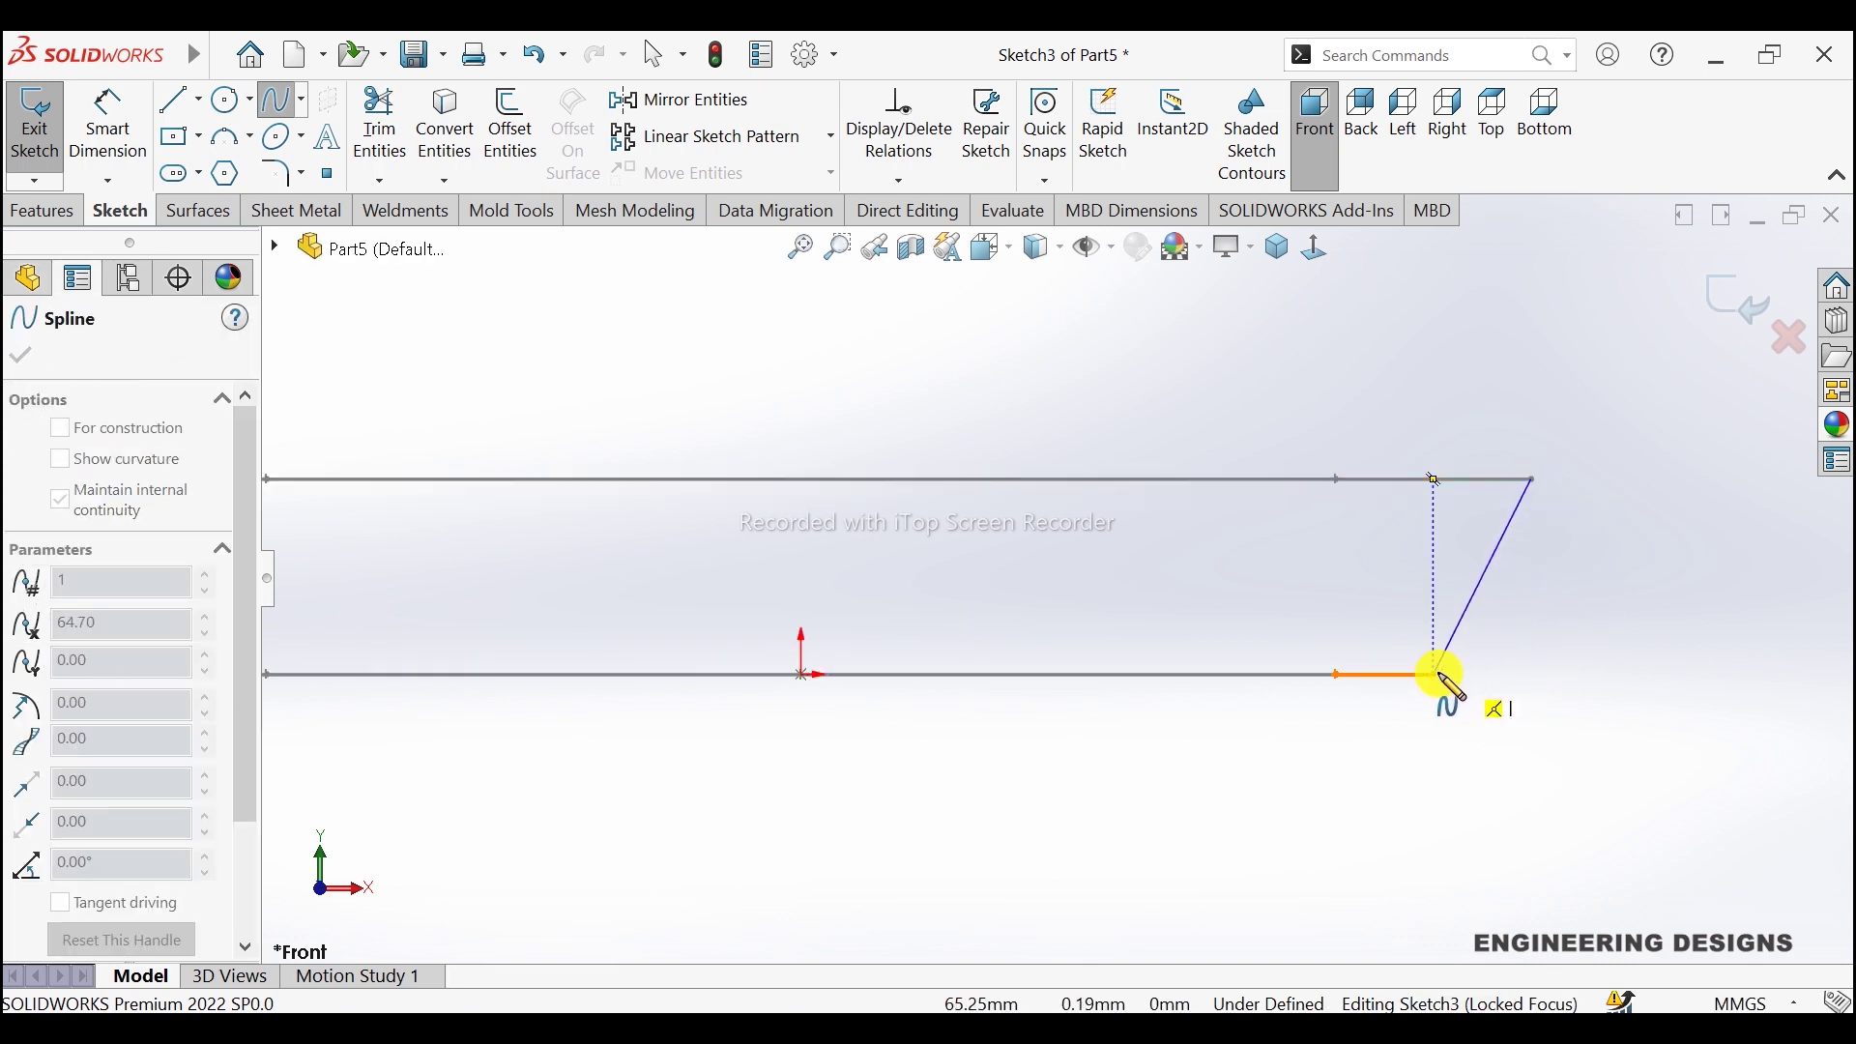
left_click(1438, 677)
right_click(1488, 646)
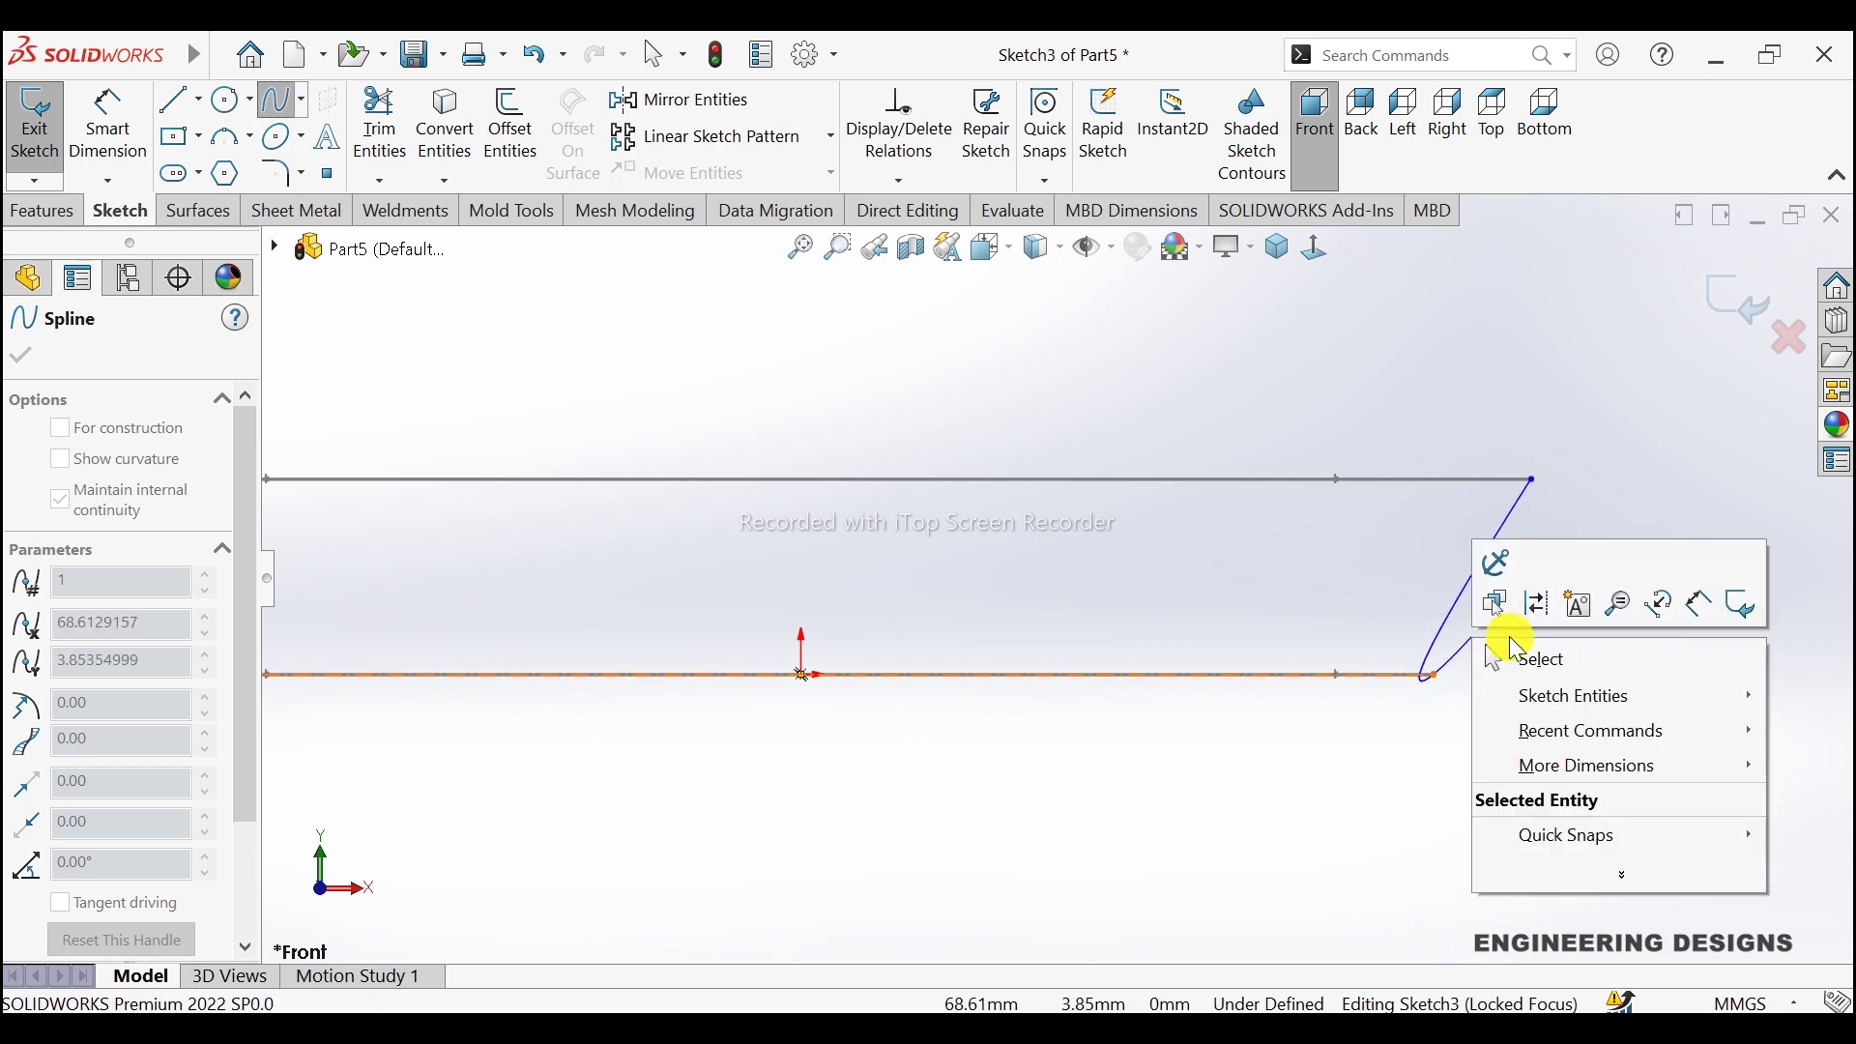
left_click(1541, 658)
Step: Drag the spline's tangent handles to bend it into an S-curve
scroll(1512, 609, "down", 2)
scroll(1487, 565, "down", 1)
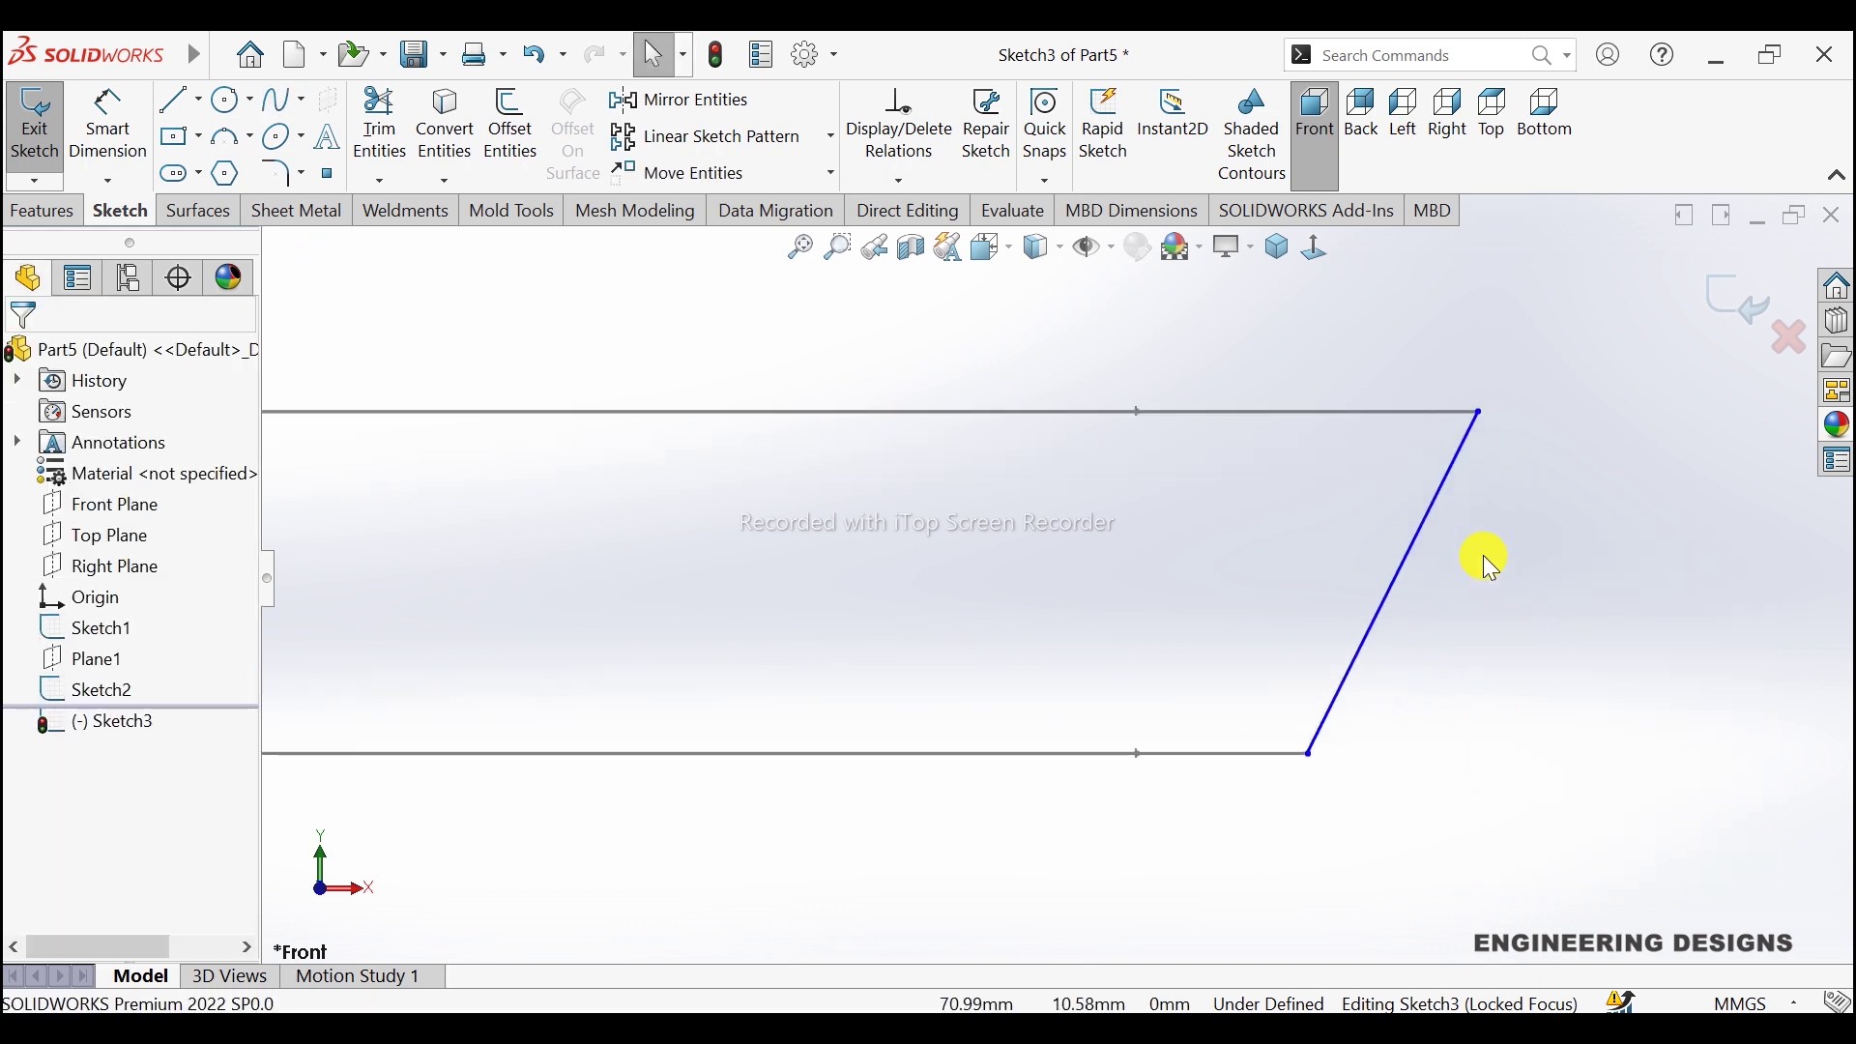
left_click(1415, 542)
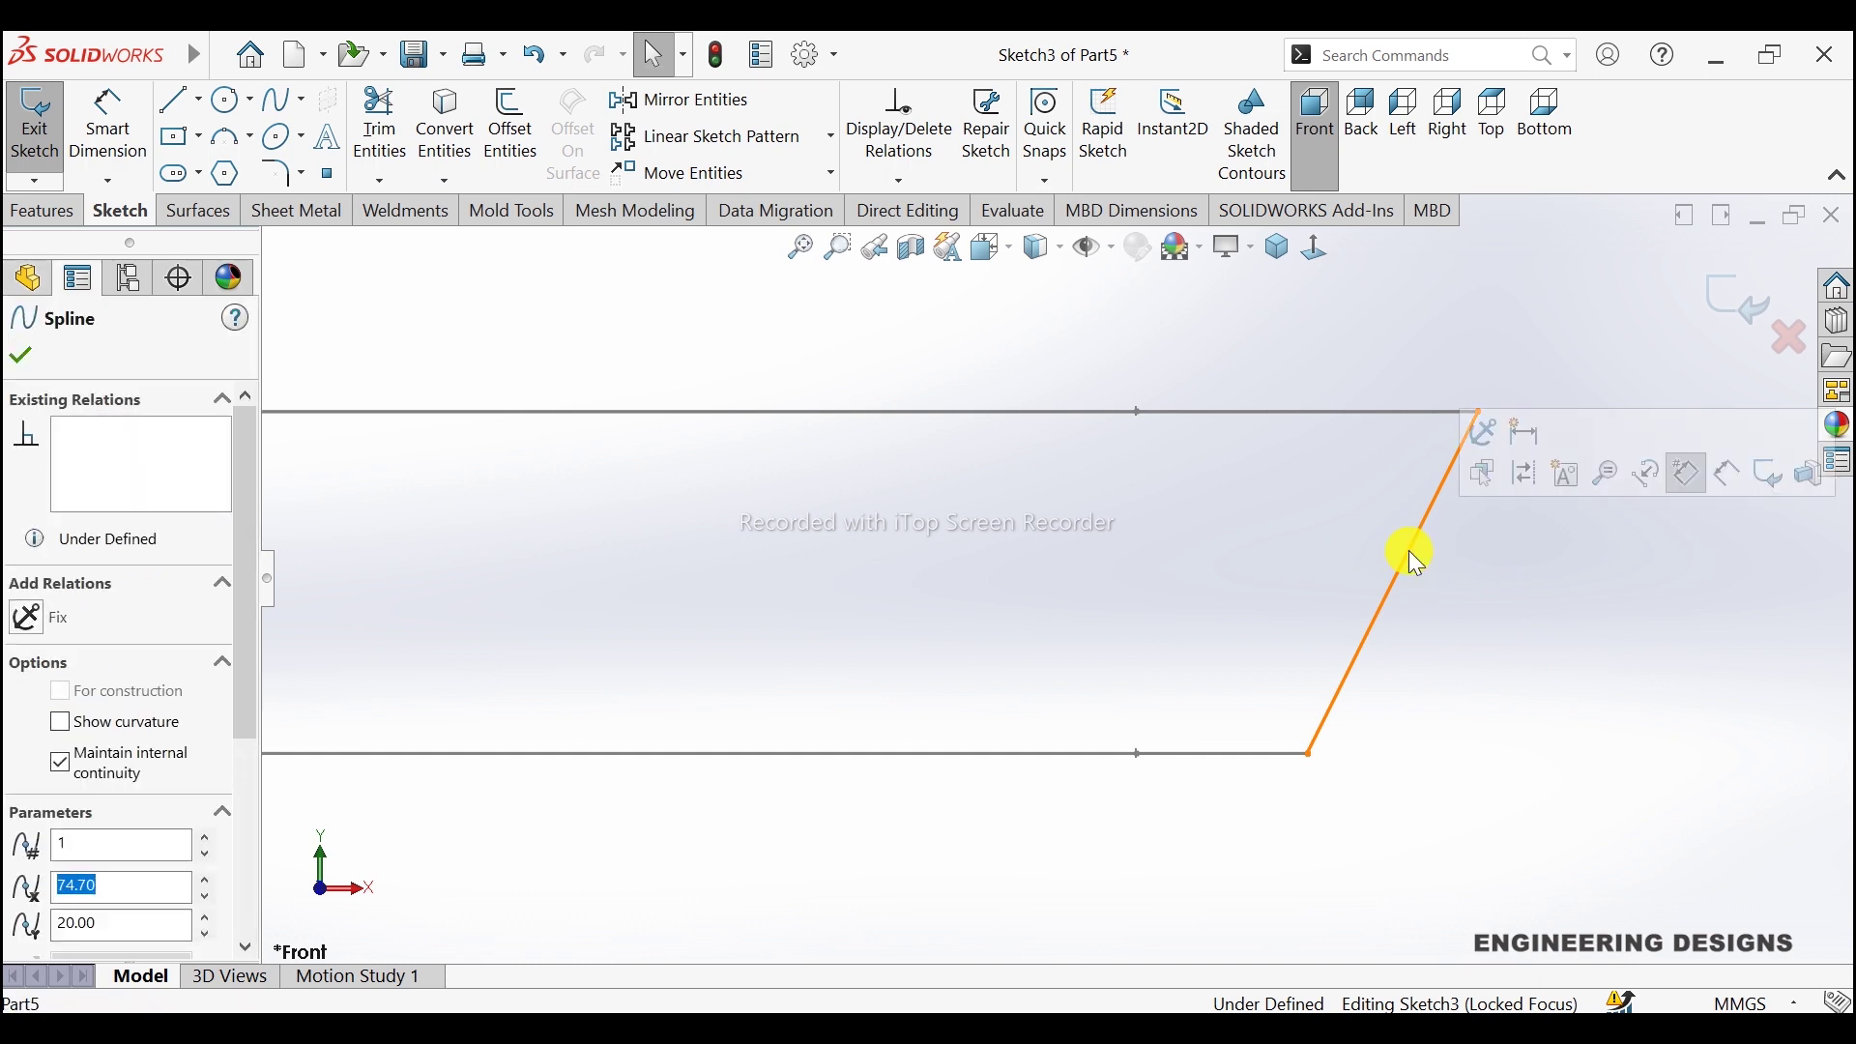
left_click_drag(1408, 553, 1375, 519)
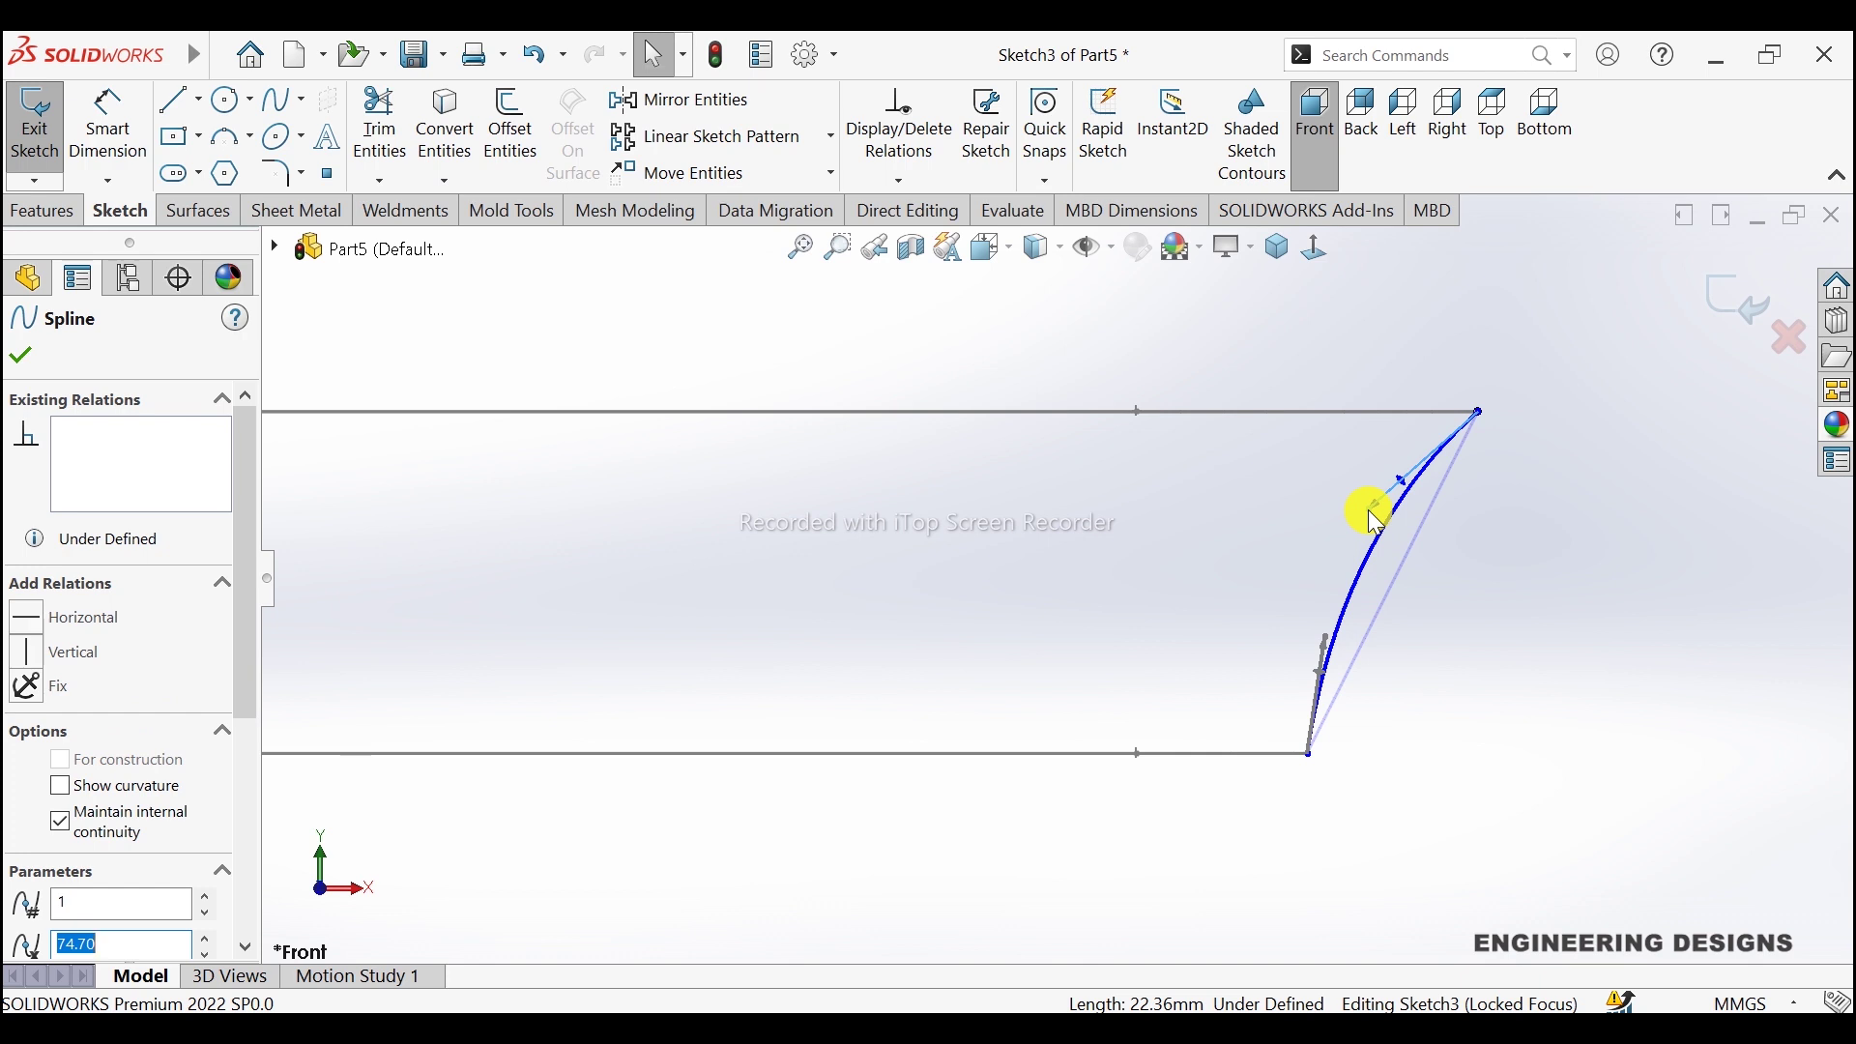
left_click_drag(1373, 510, 1363, 501)
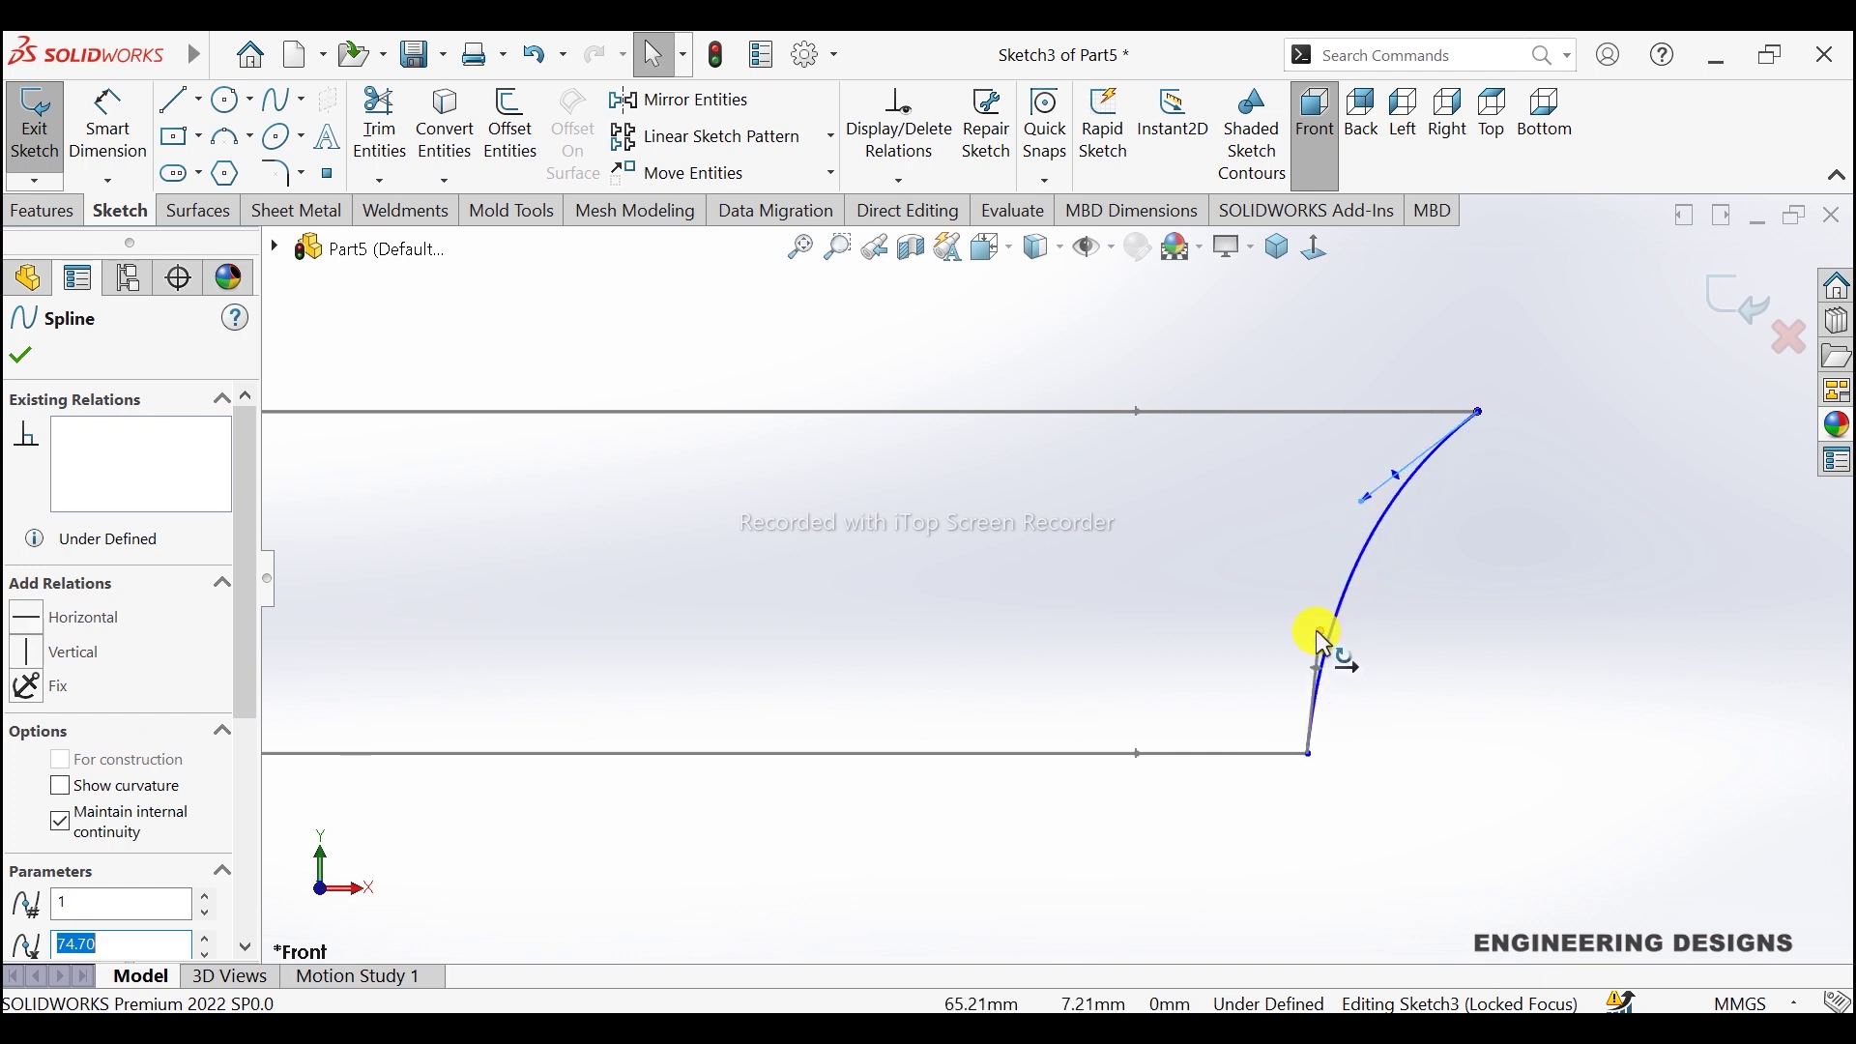
left_click_drag(1322, 630, 1418, 677)
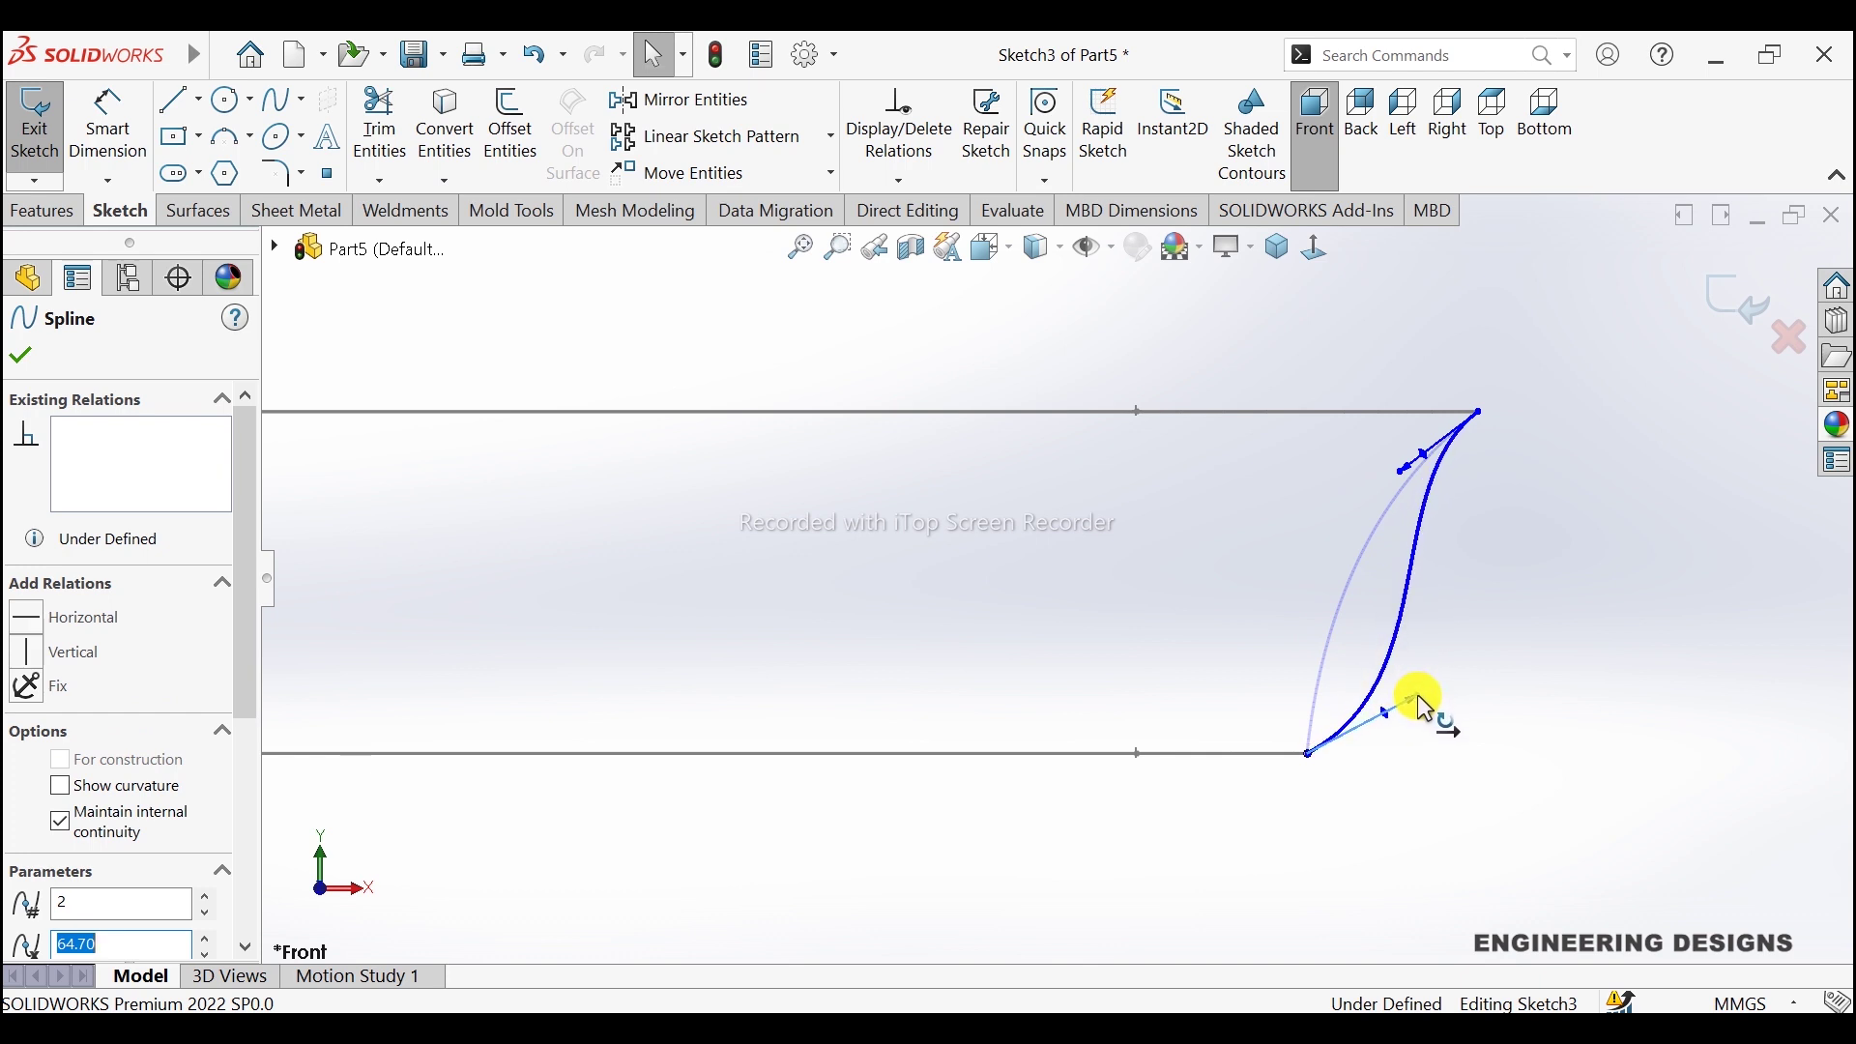
left_click_drag(1416, 675, 1418, 694)
key("Escape")
scroll(1471, 609, "down", 1)
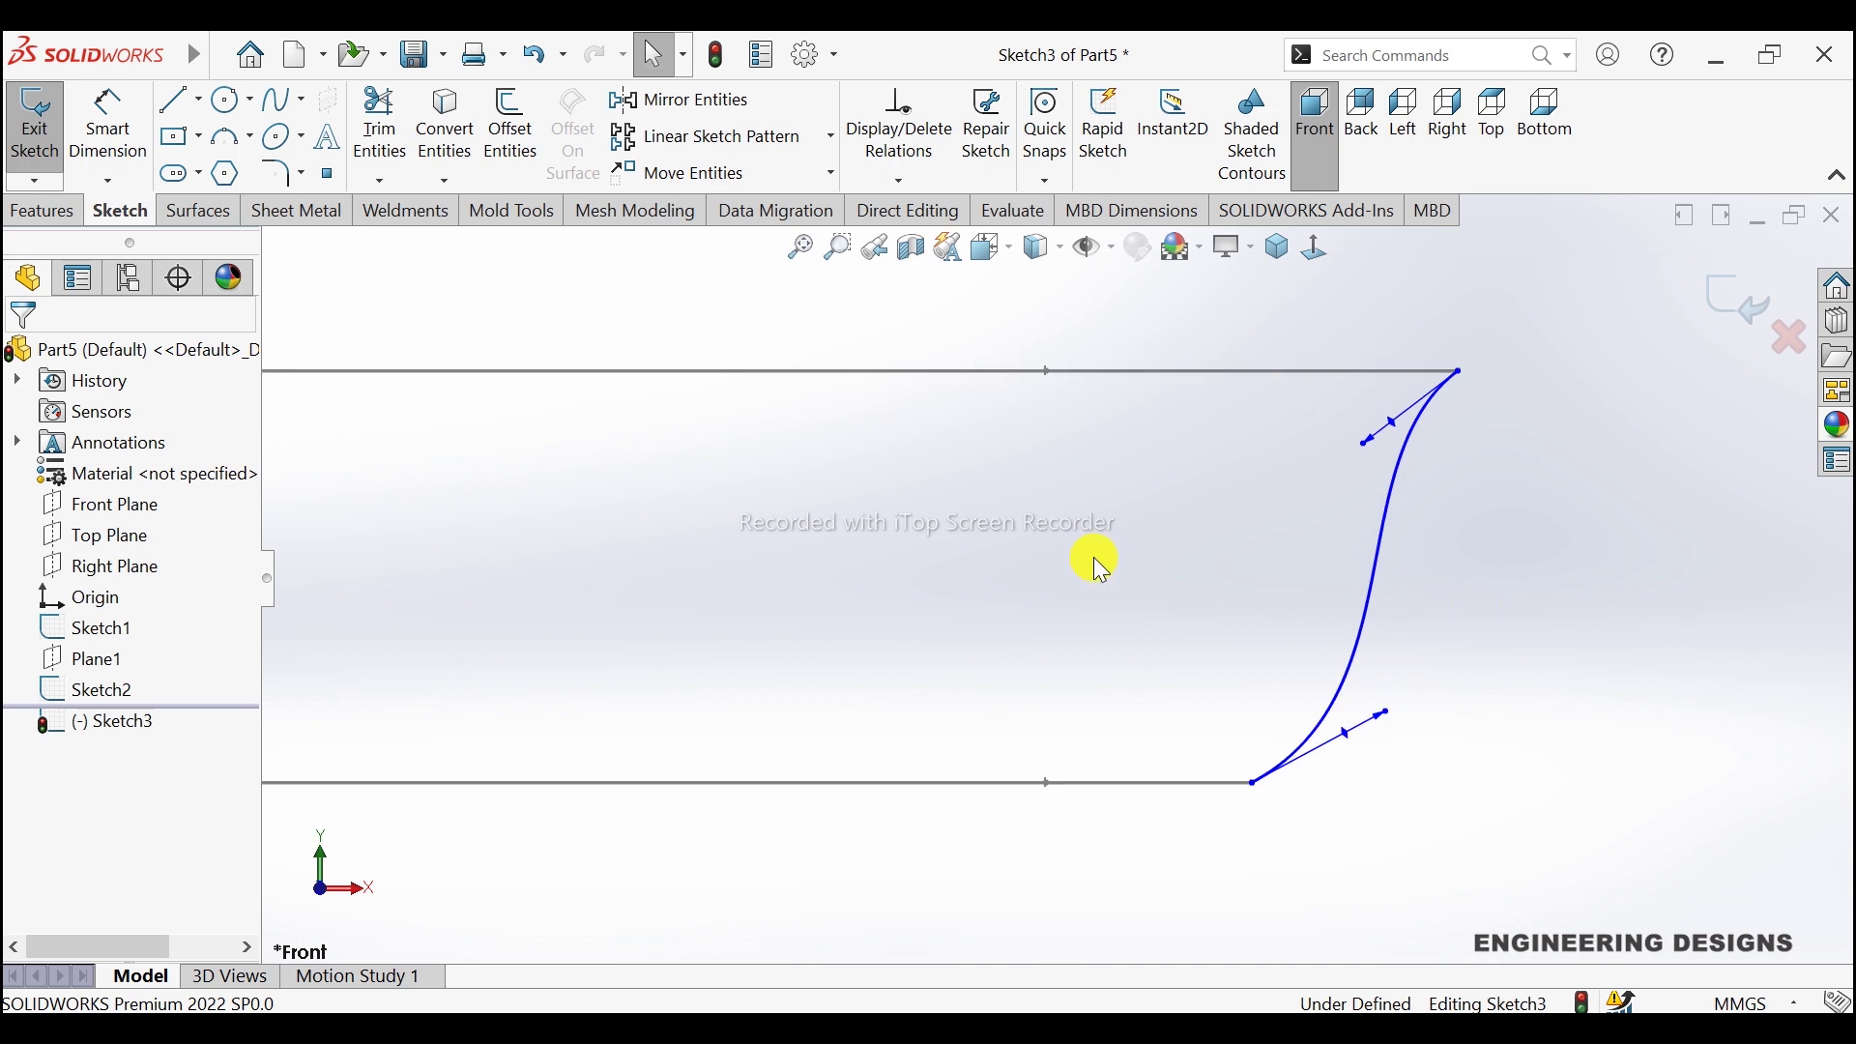
Step: Dimension the spline's upper tangent at 45° to the top line and 25 mm long
left_click(128, 150)
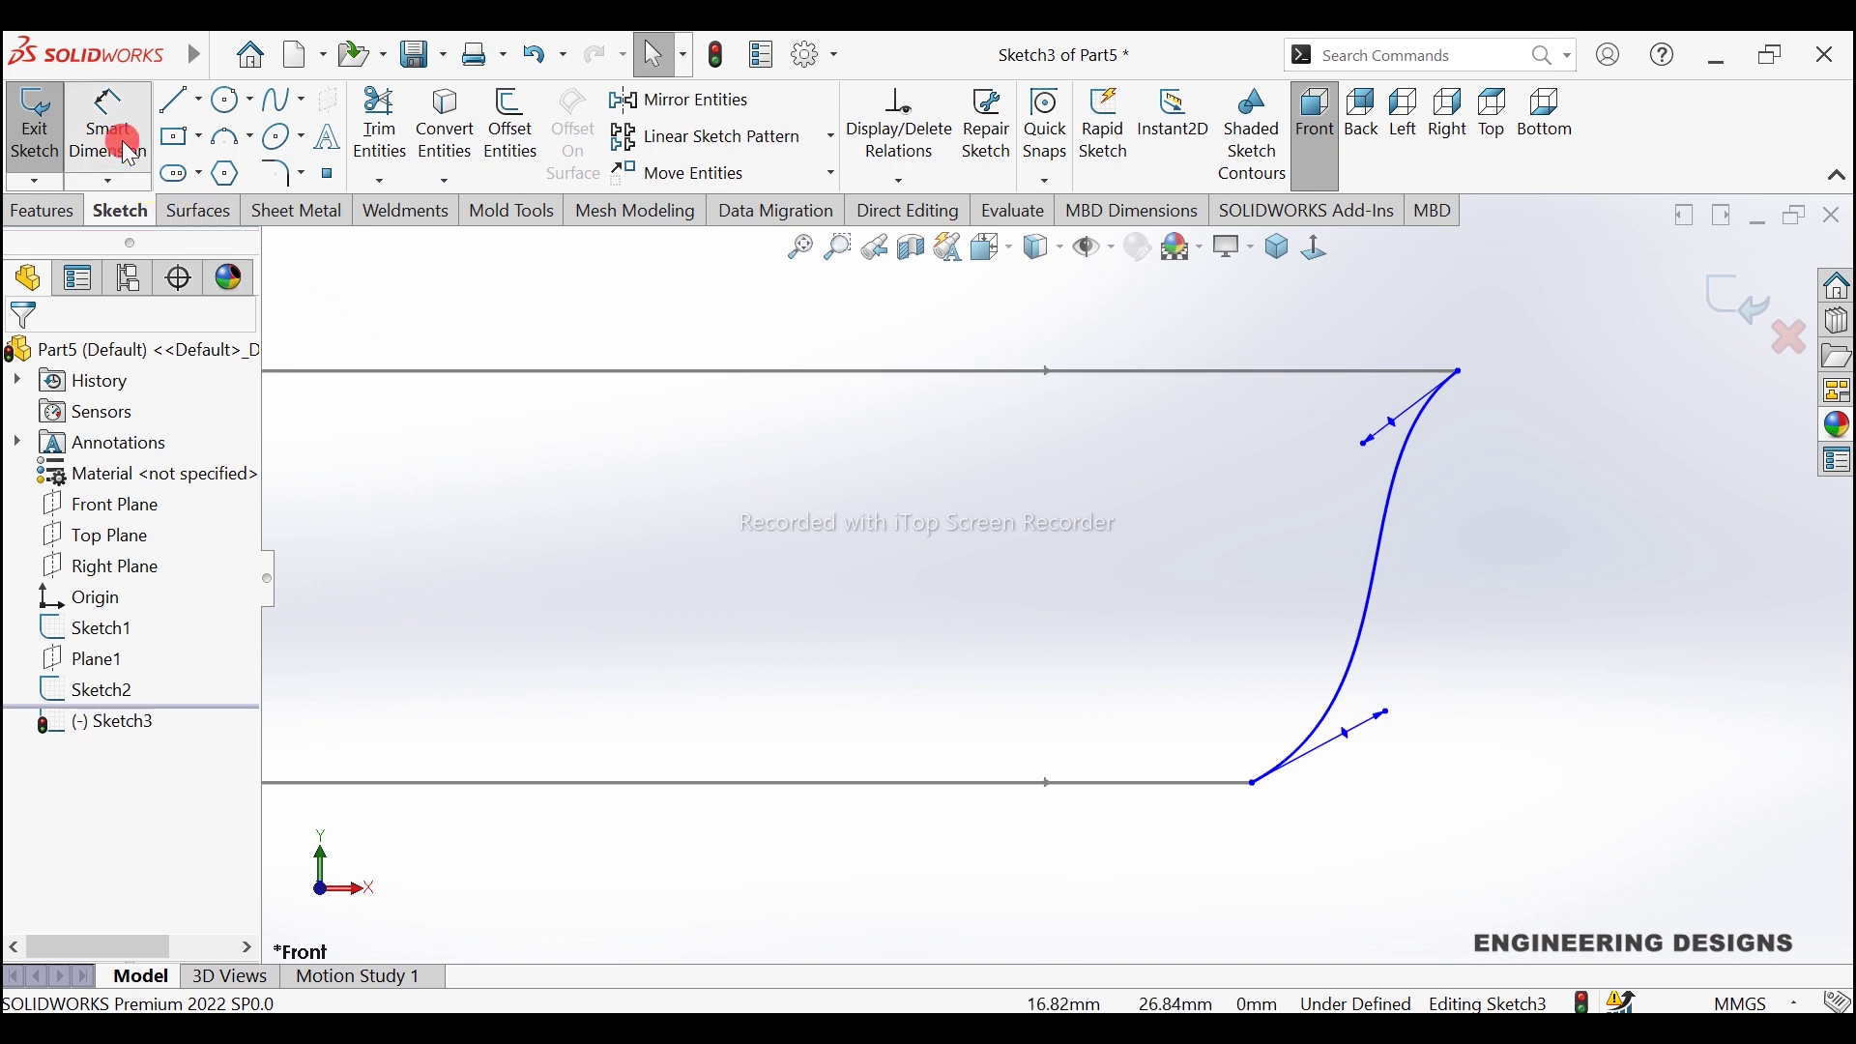
left_click(1365, 452)
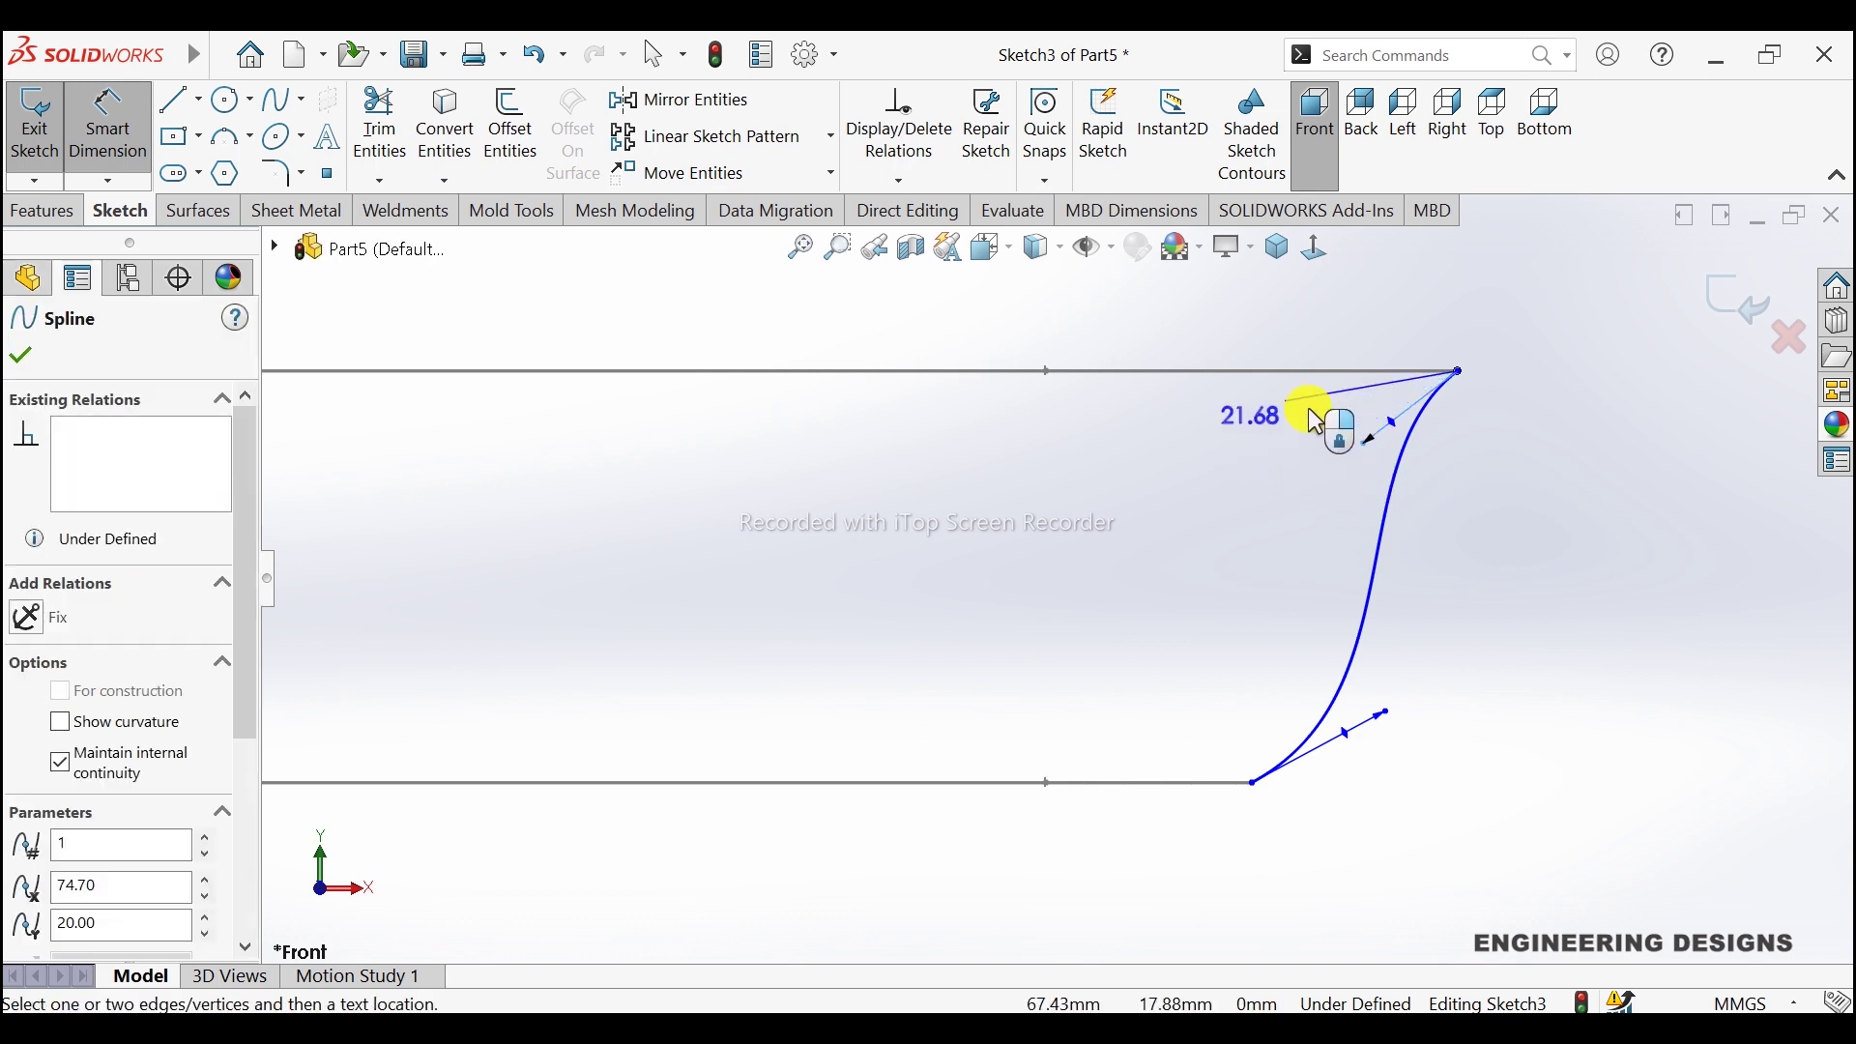
left_click(1307, 373)
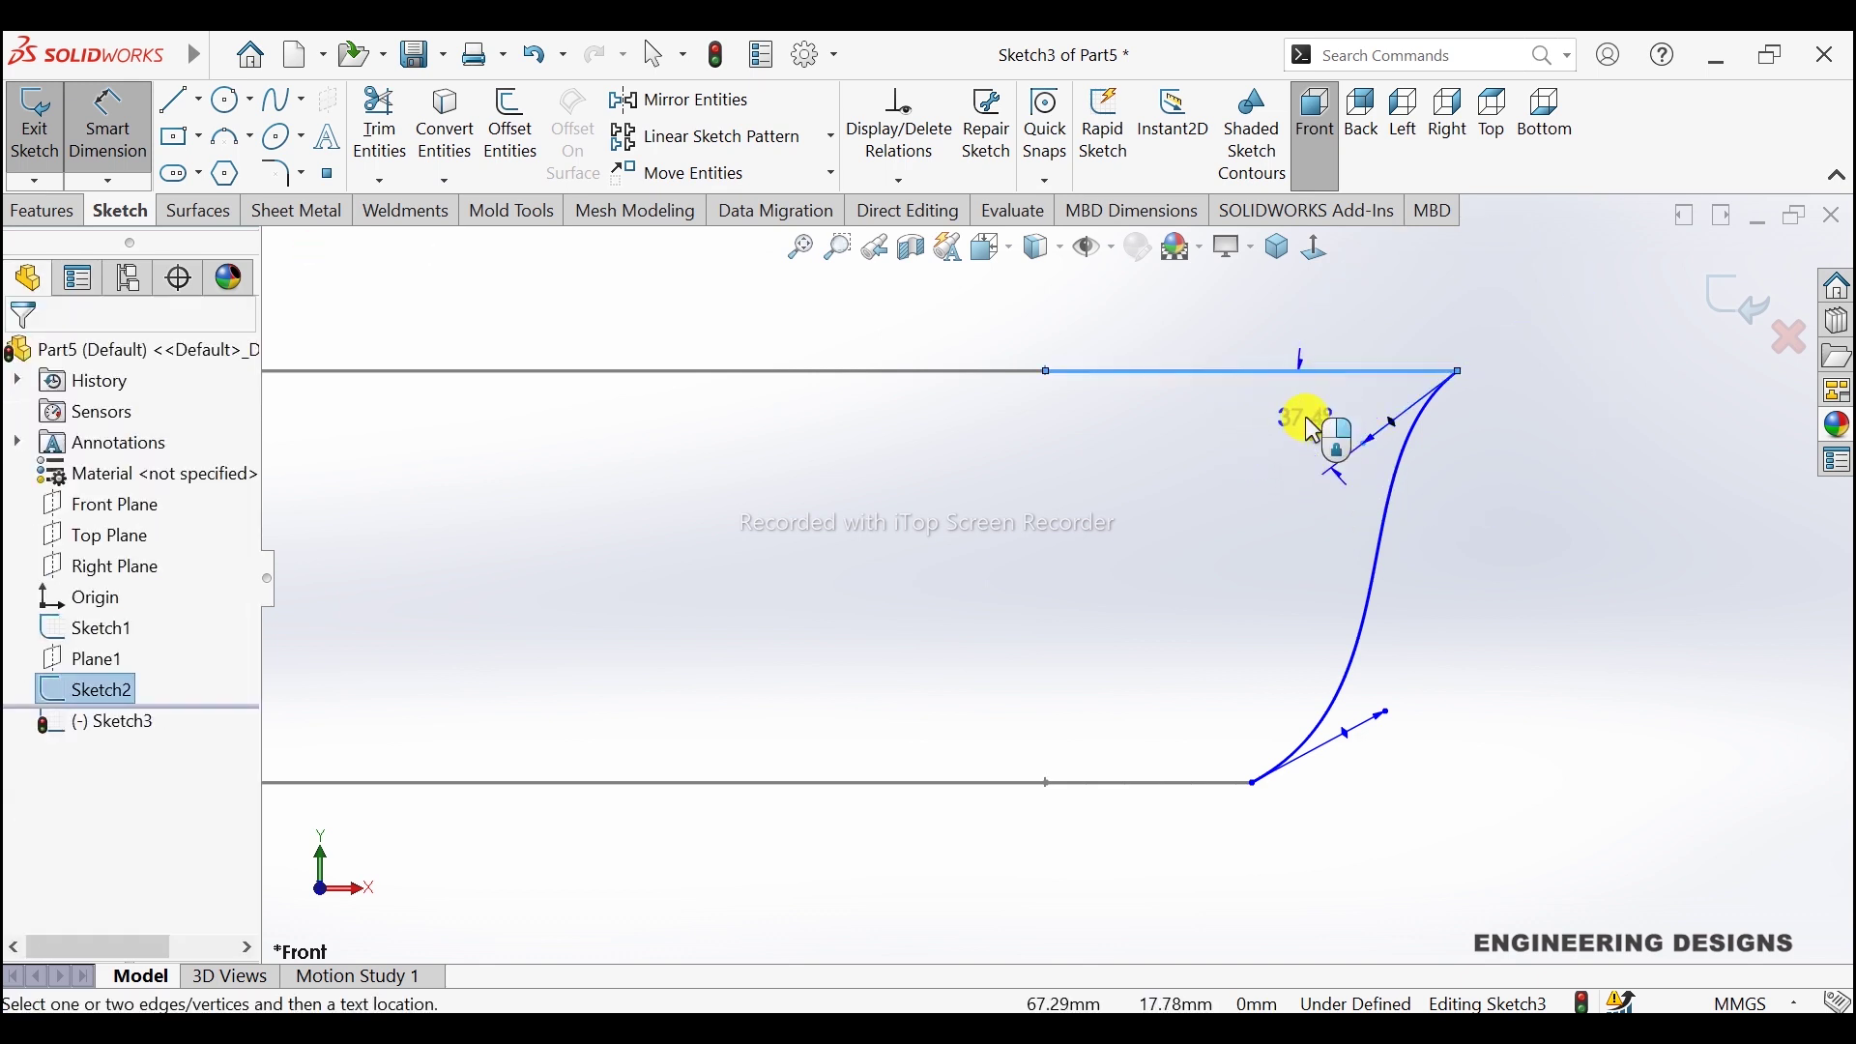
left_click(1308, 424)
type("4")
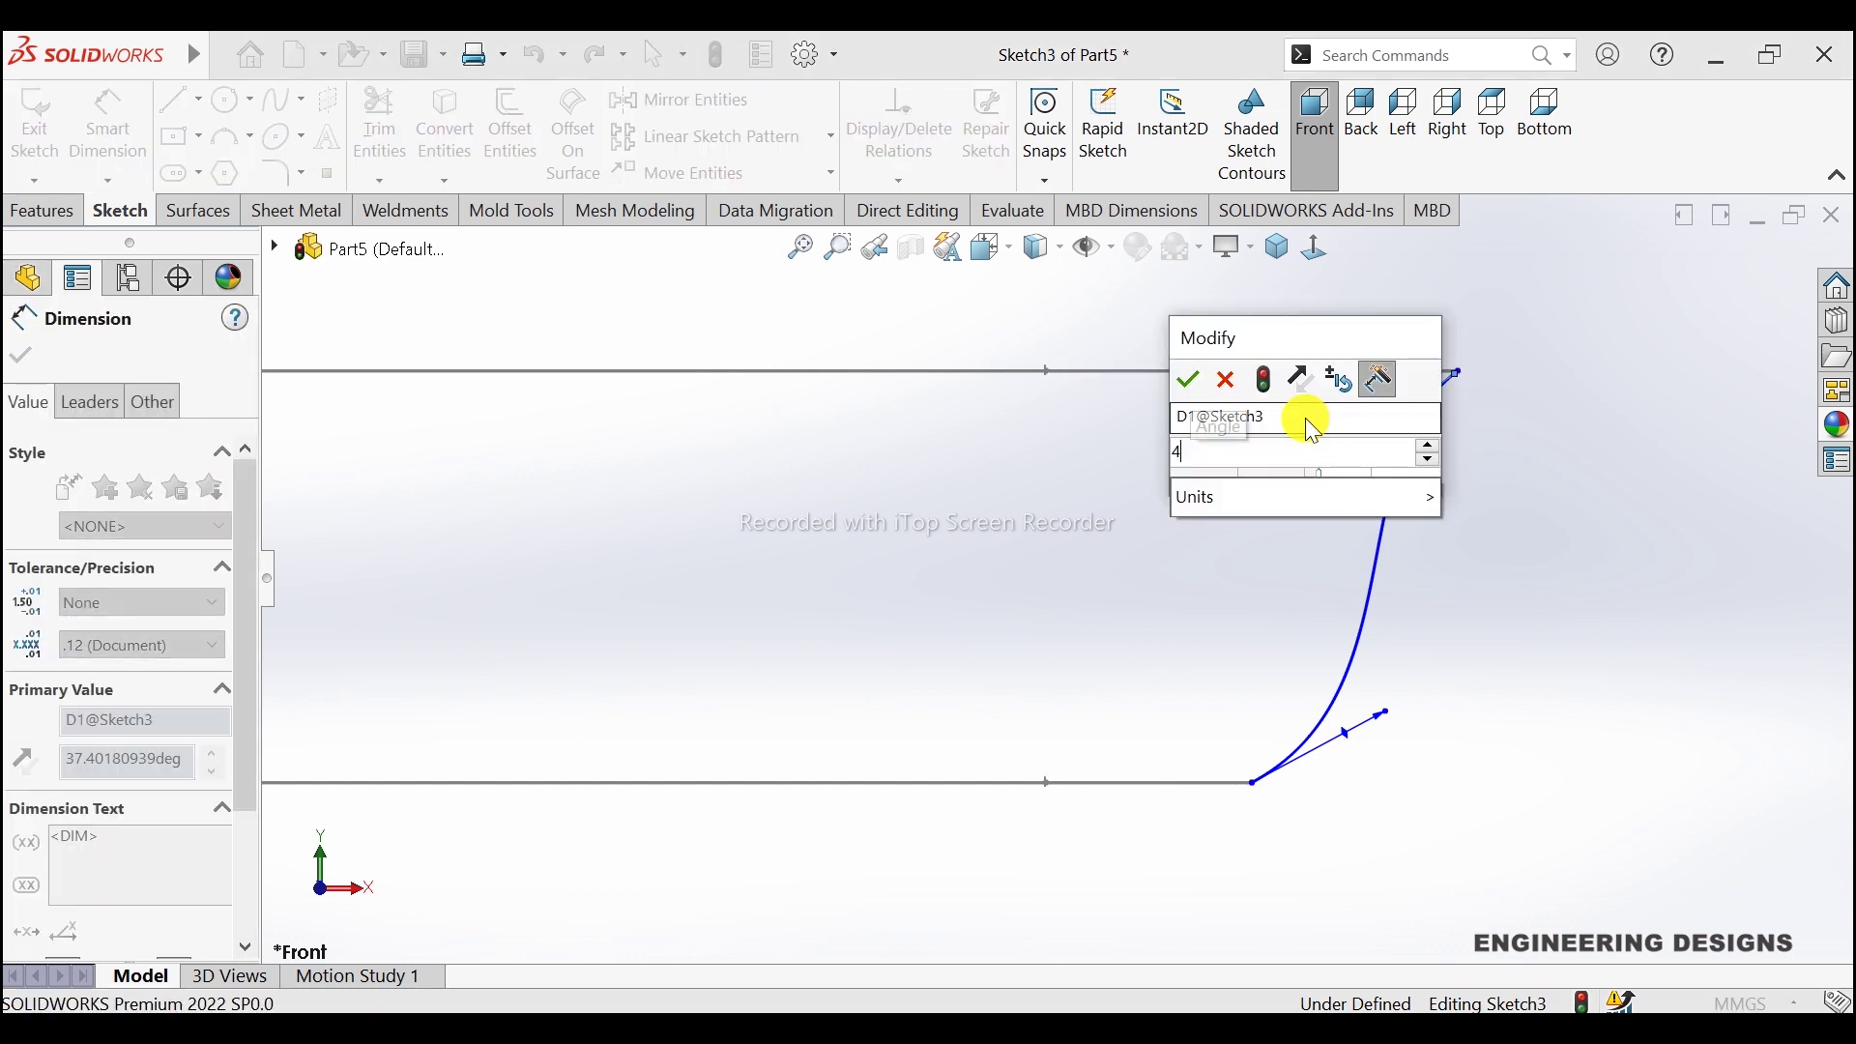
type("5")
key("Return")
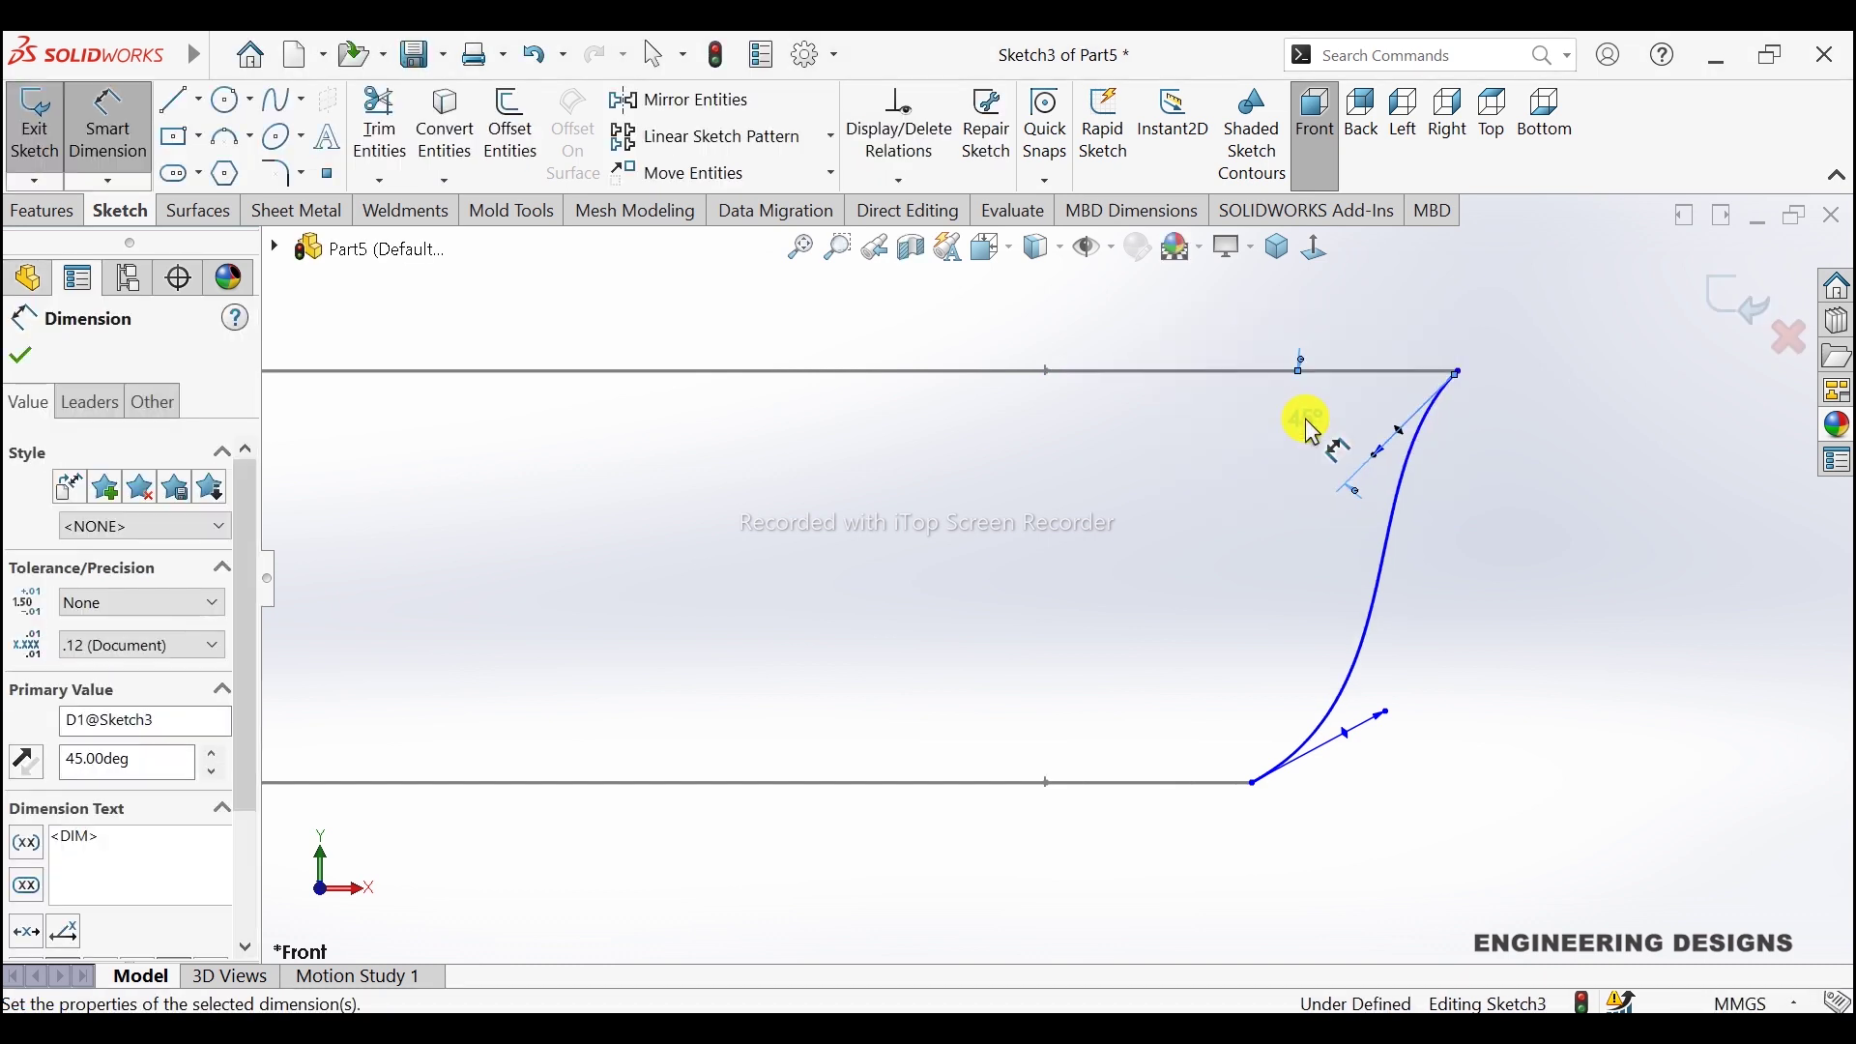
left_click(1378, 468)
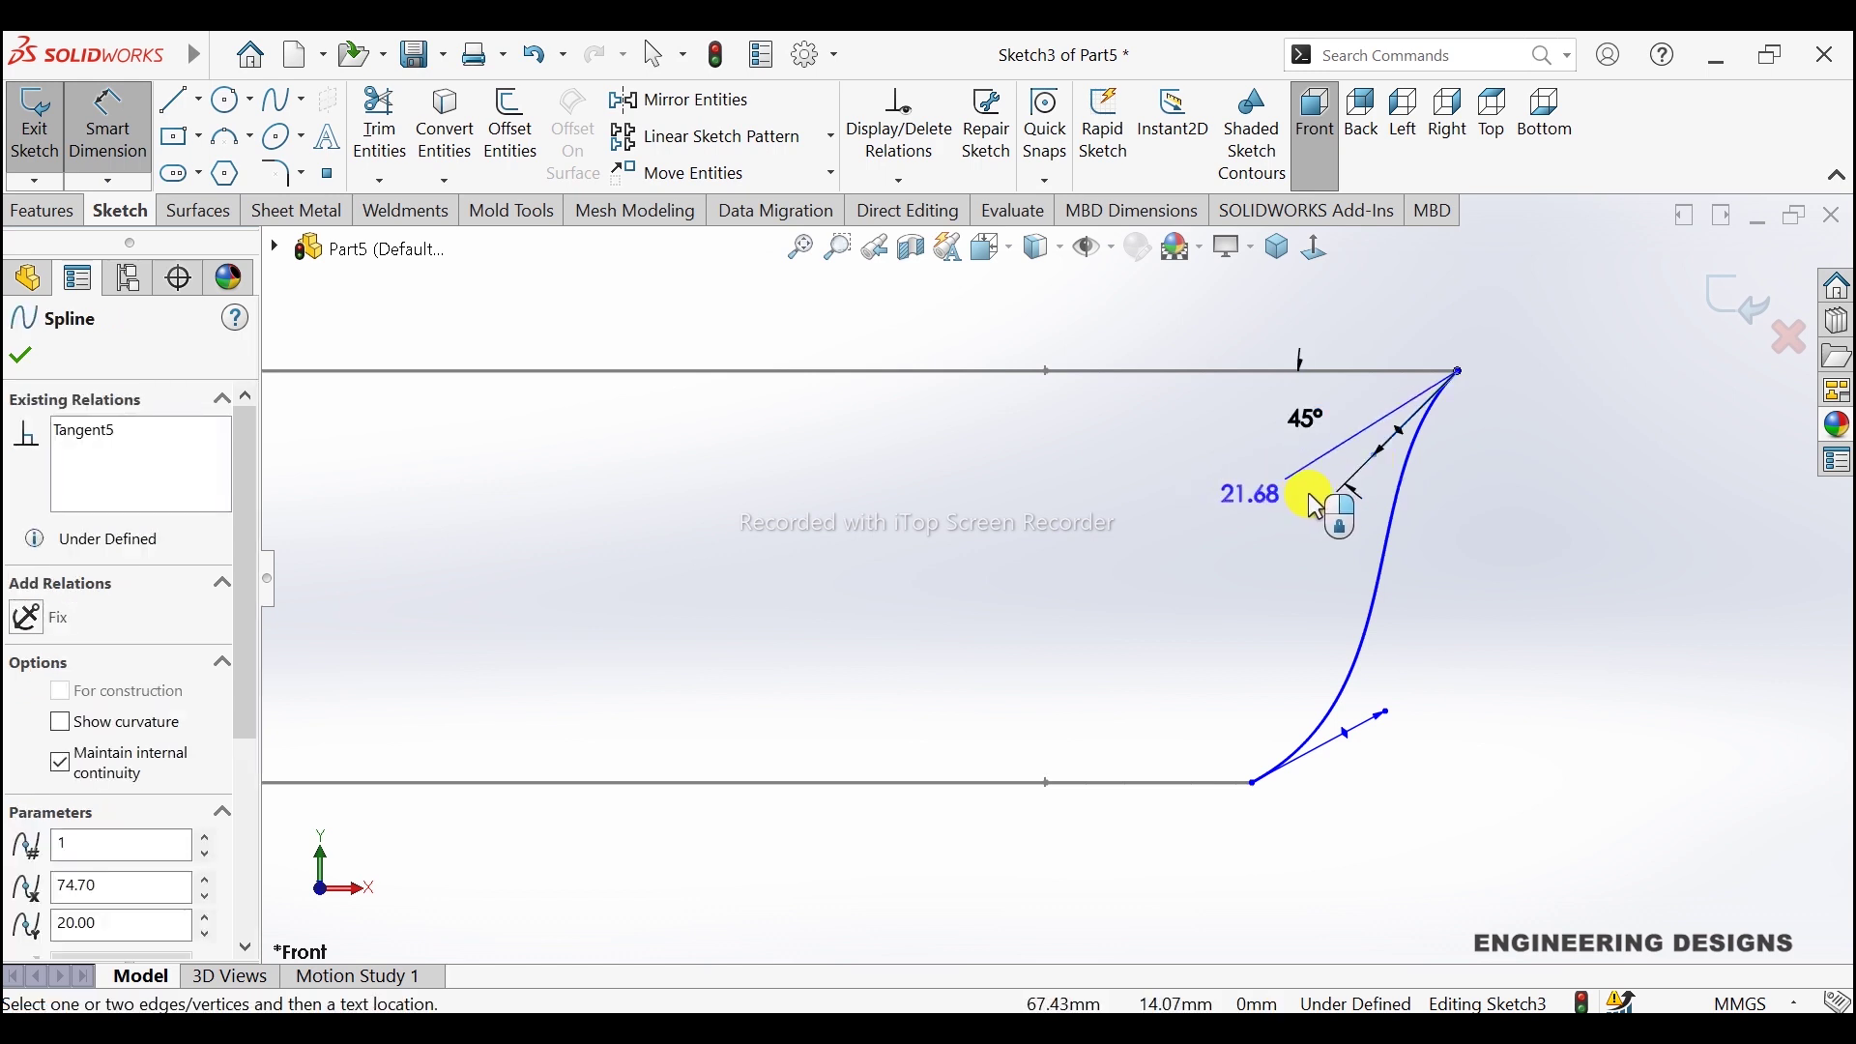
left_click(1311, 501)
type("25")
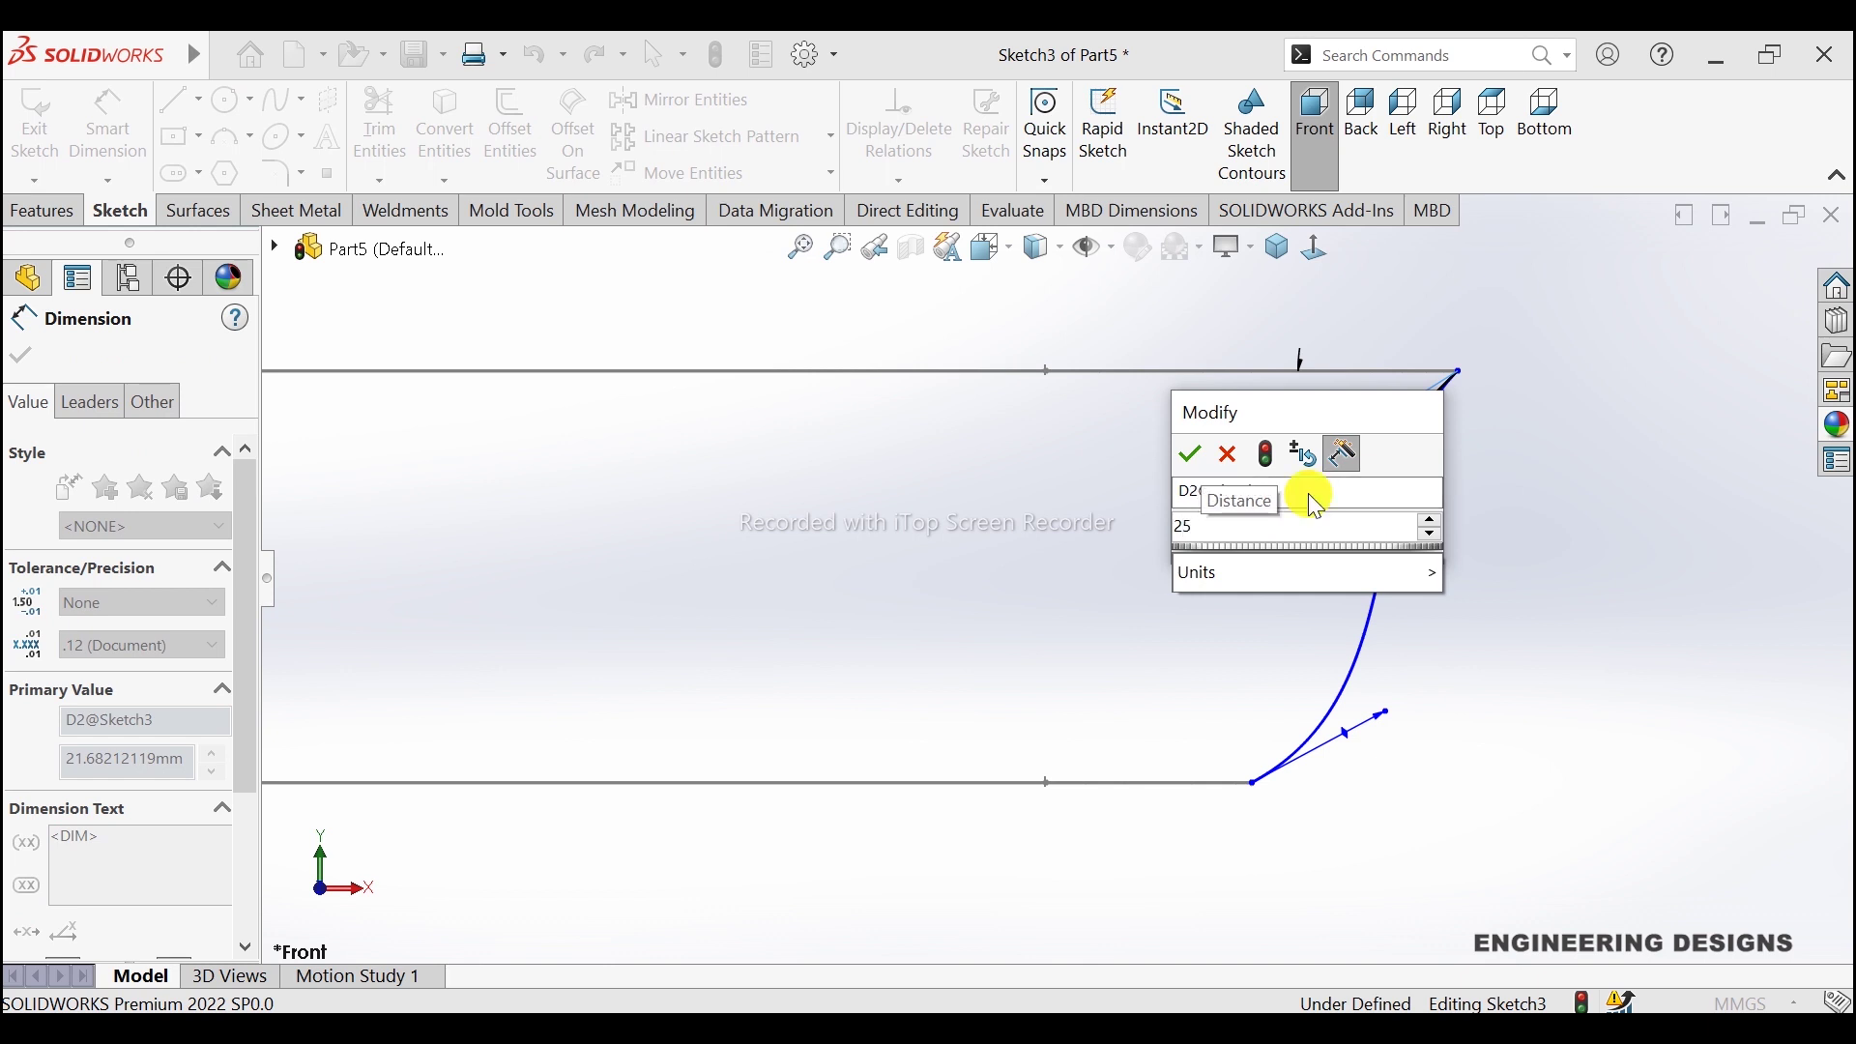
key("Return")
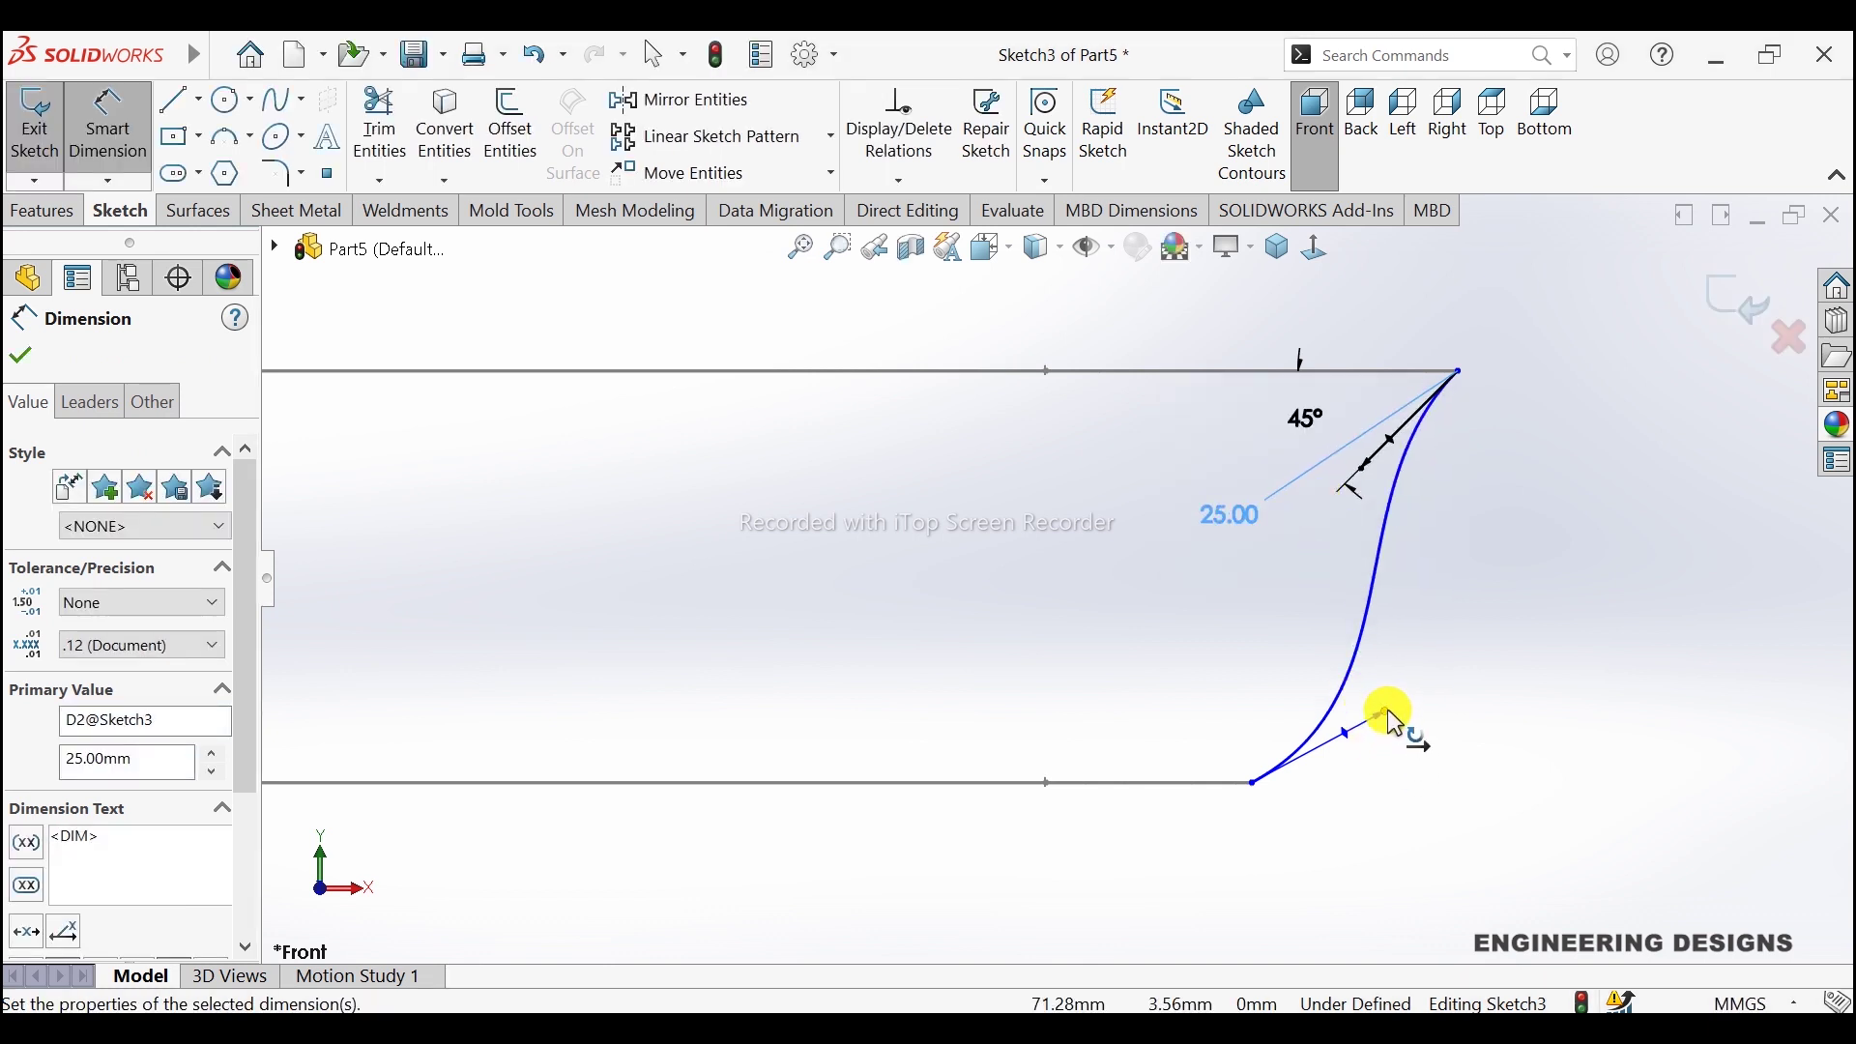
Step: Dimension the lower tangent at 17° to the bottom line and 25 mm long
left_click(1256, 781)
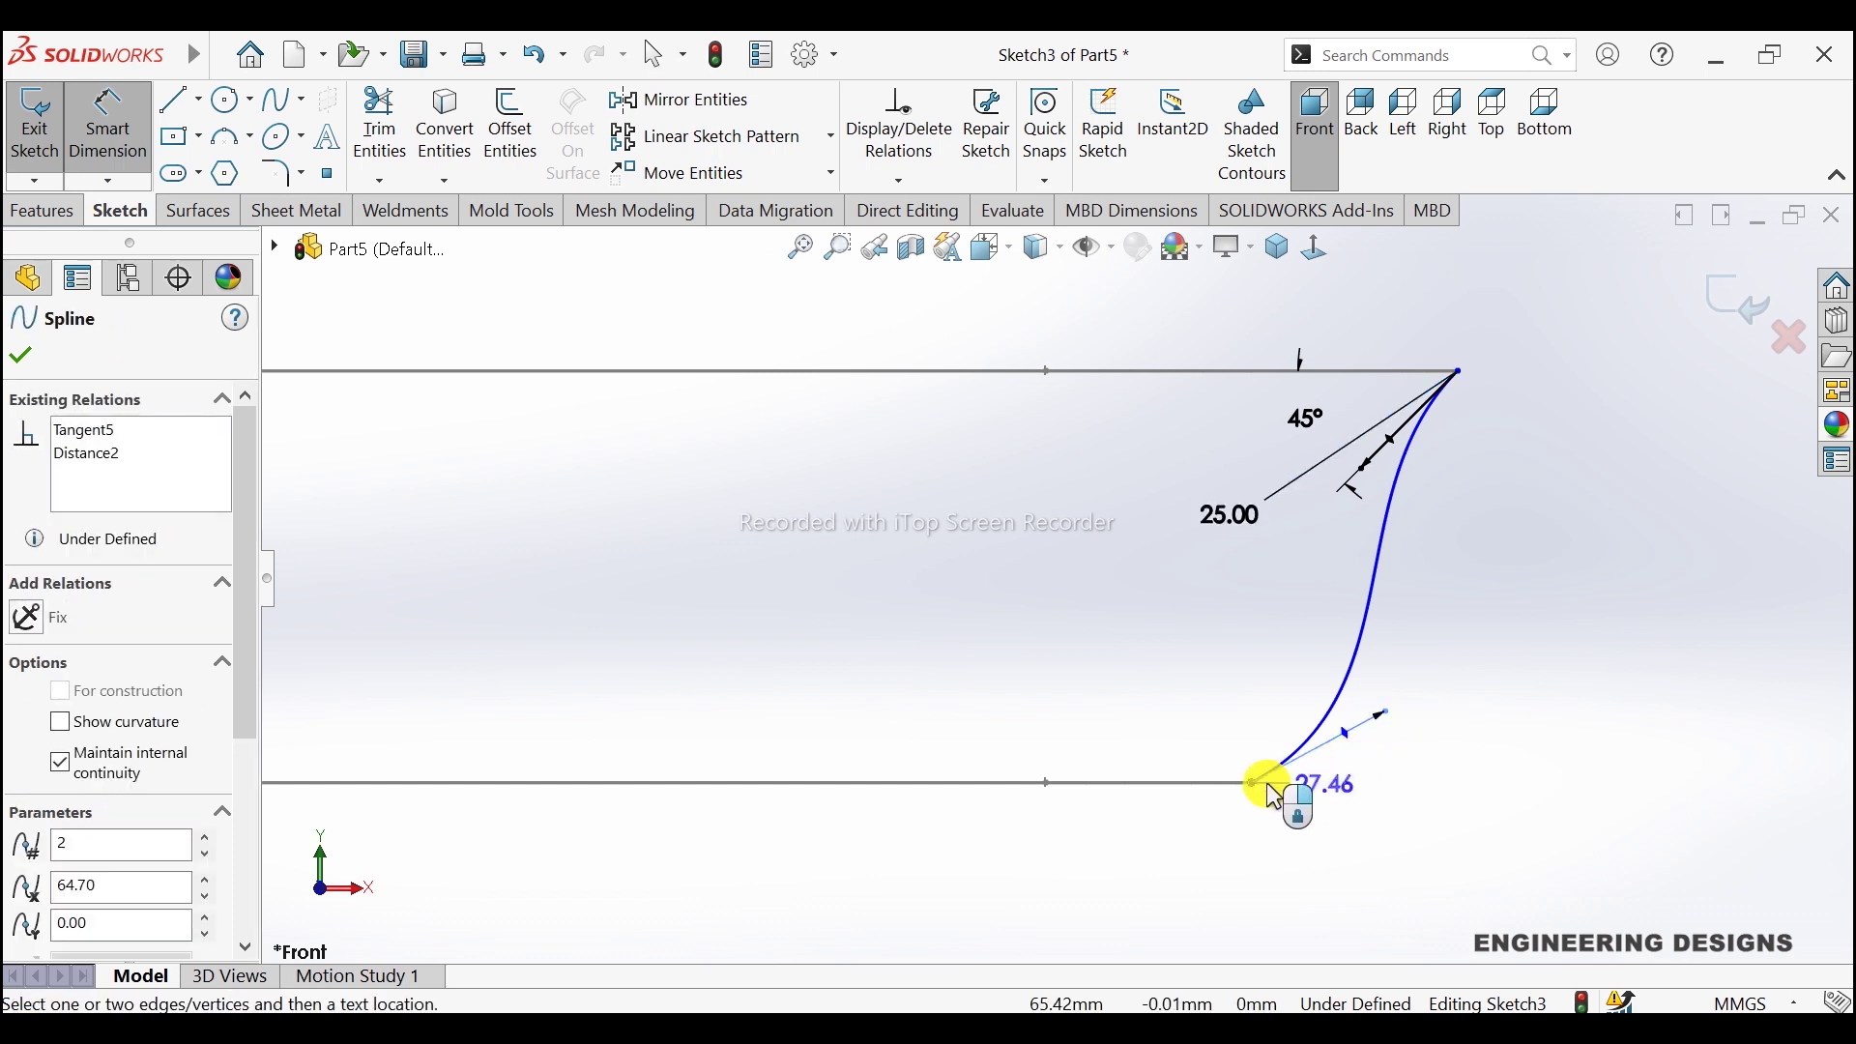
left_click_drag(1240, 798, 1112, 846)
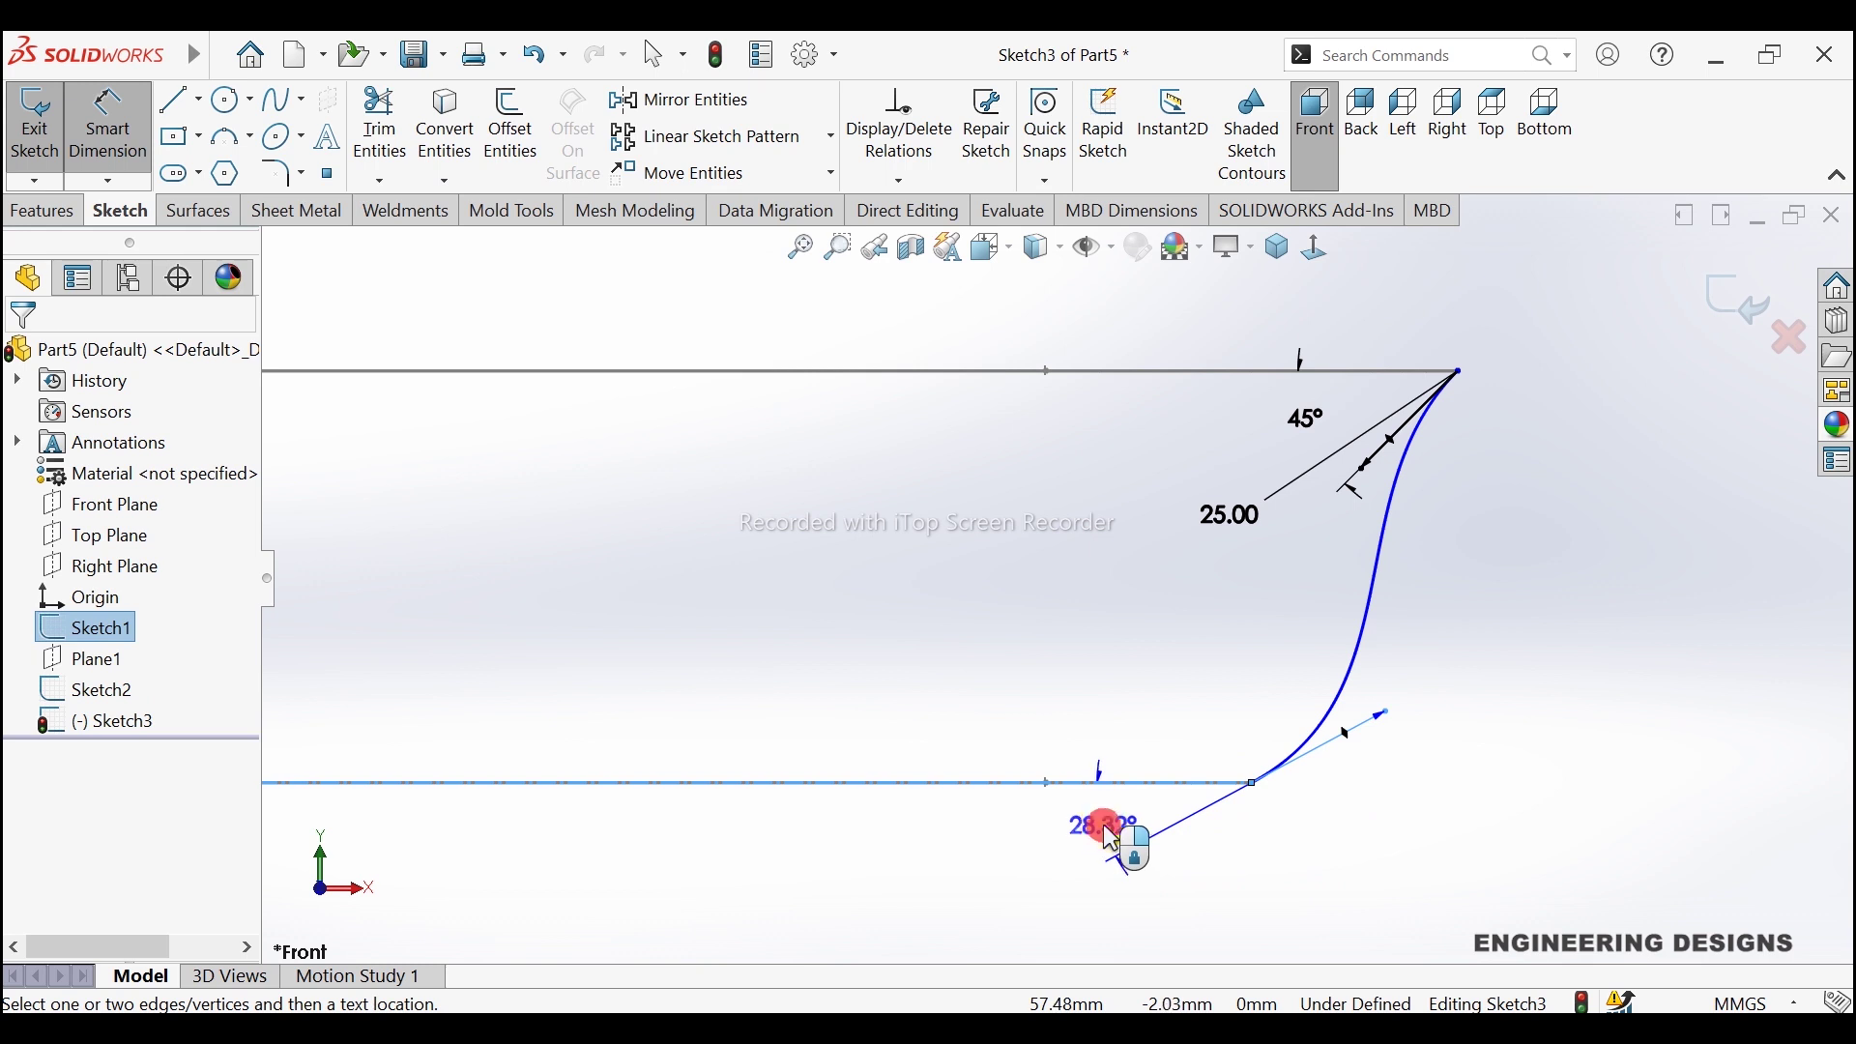
left_click(1112, 839)
type("17")
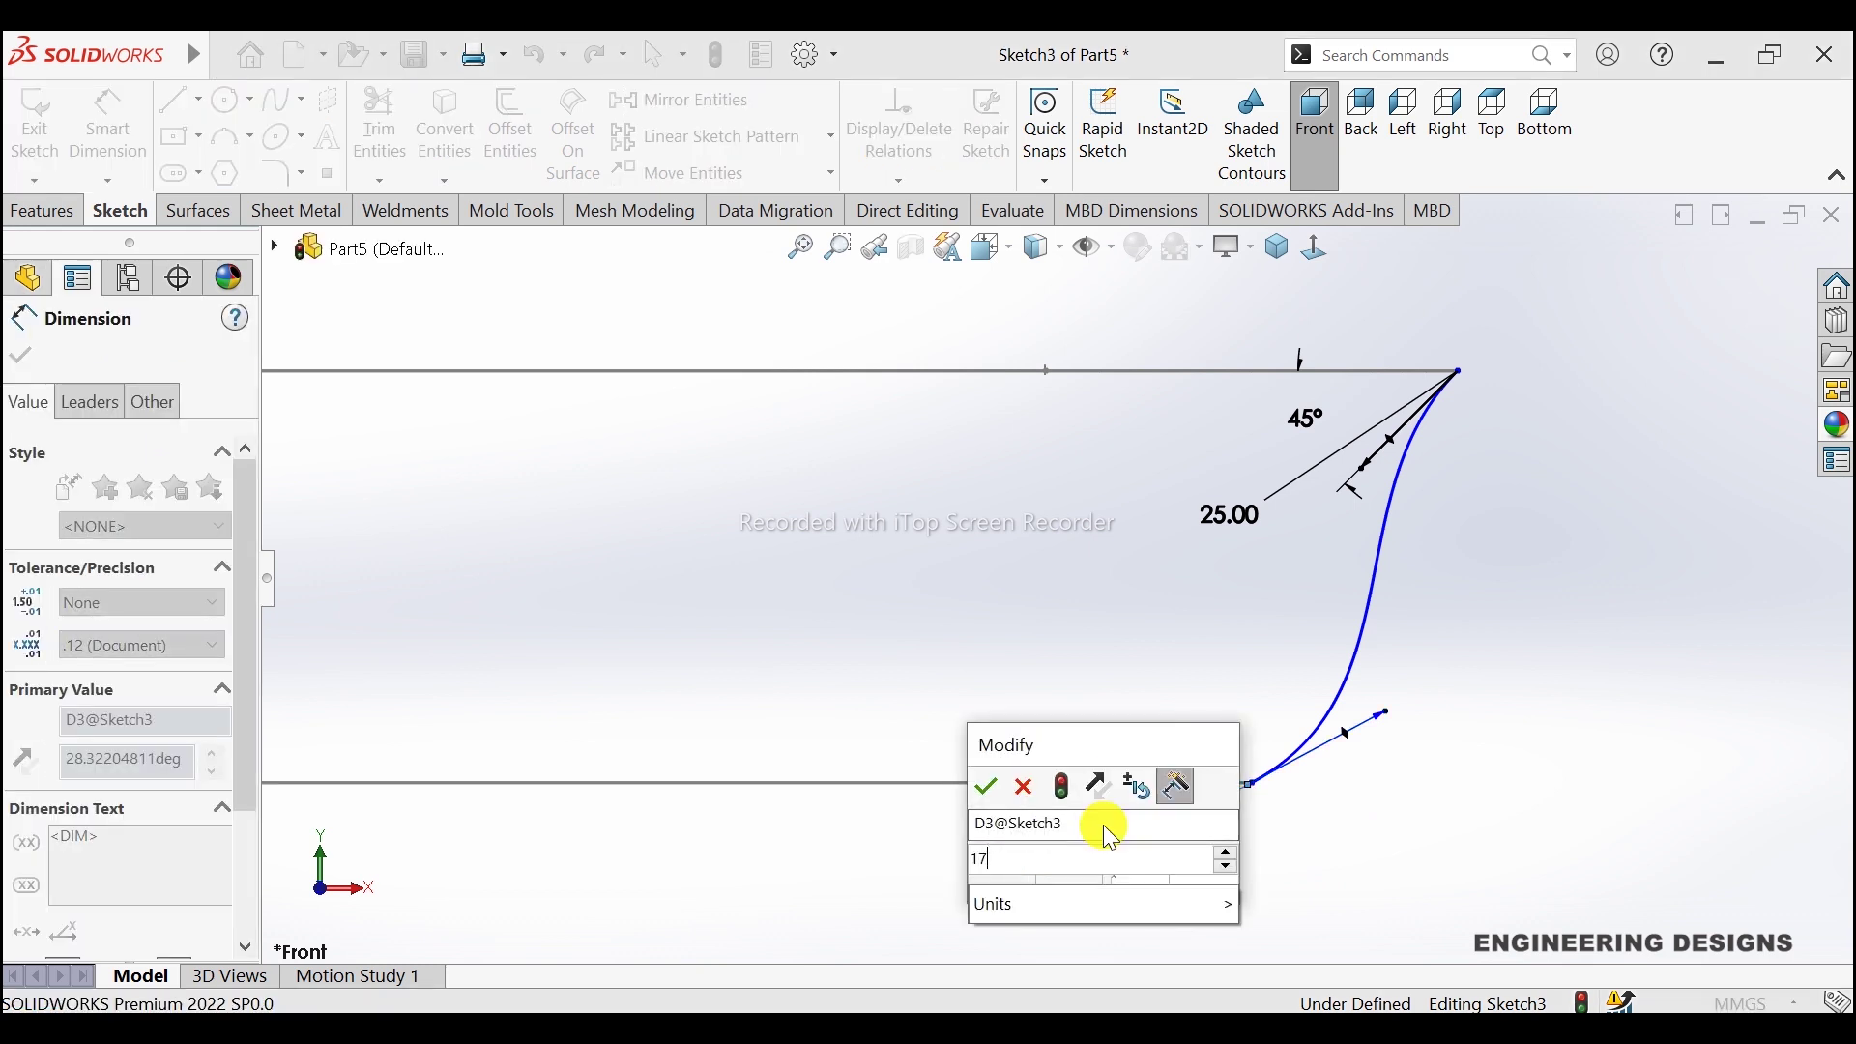
key("Return")
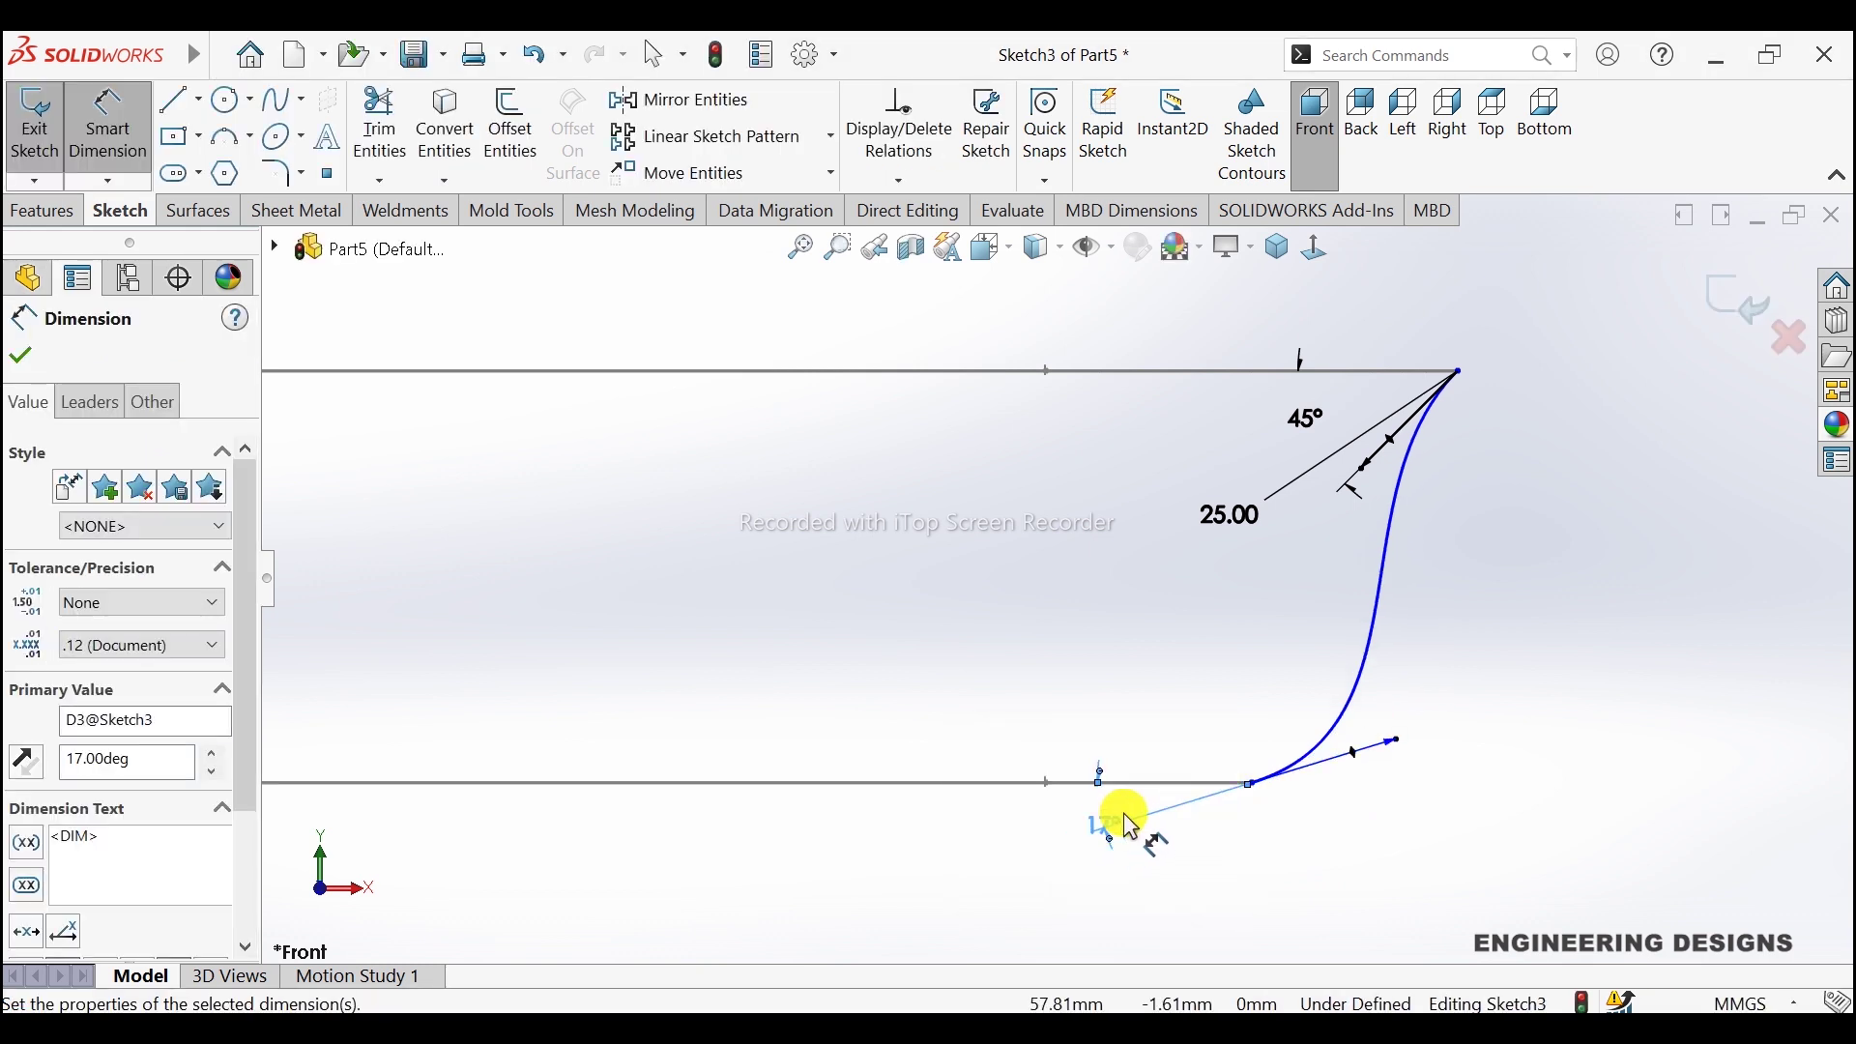
left_click(1435, 723)
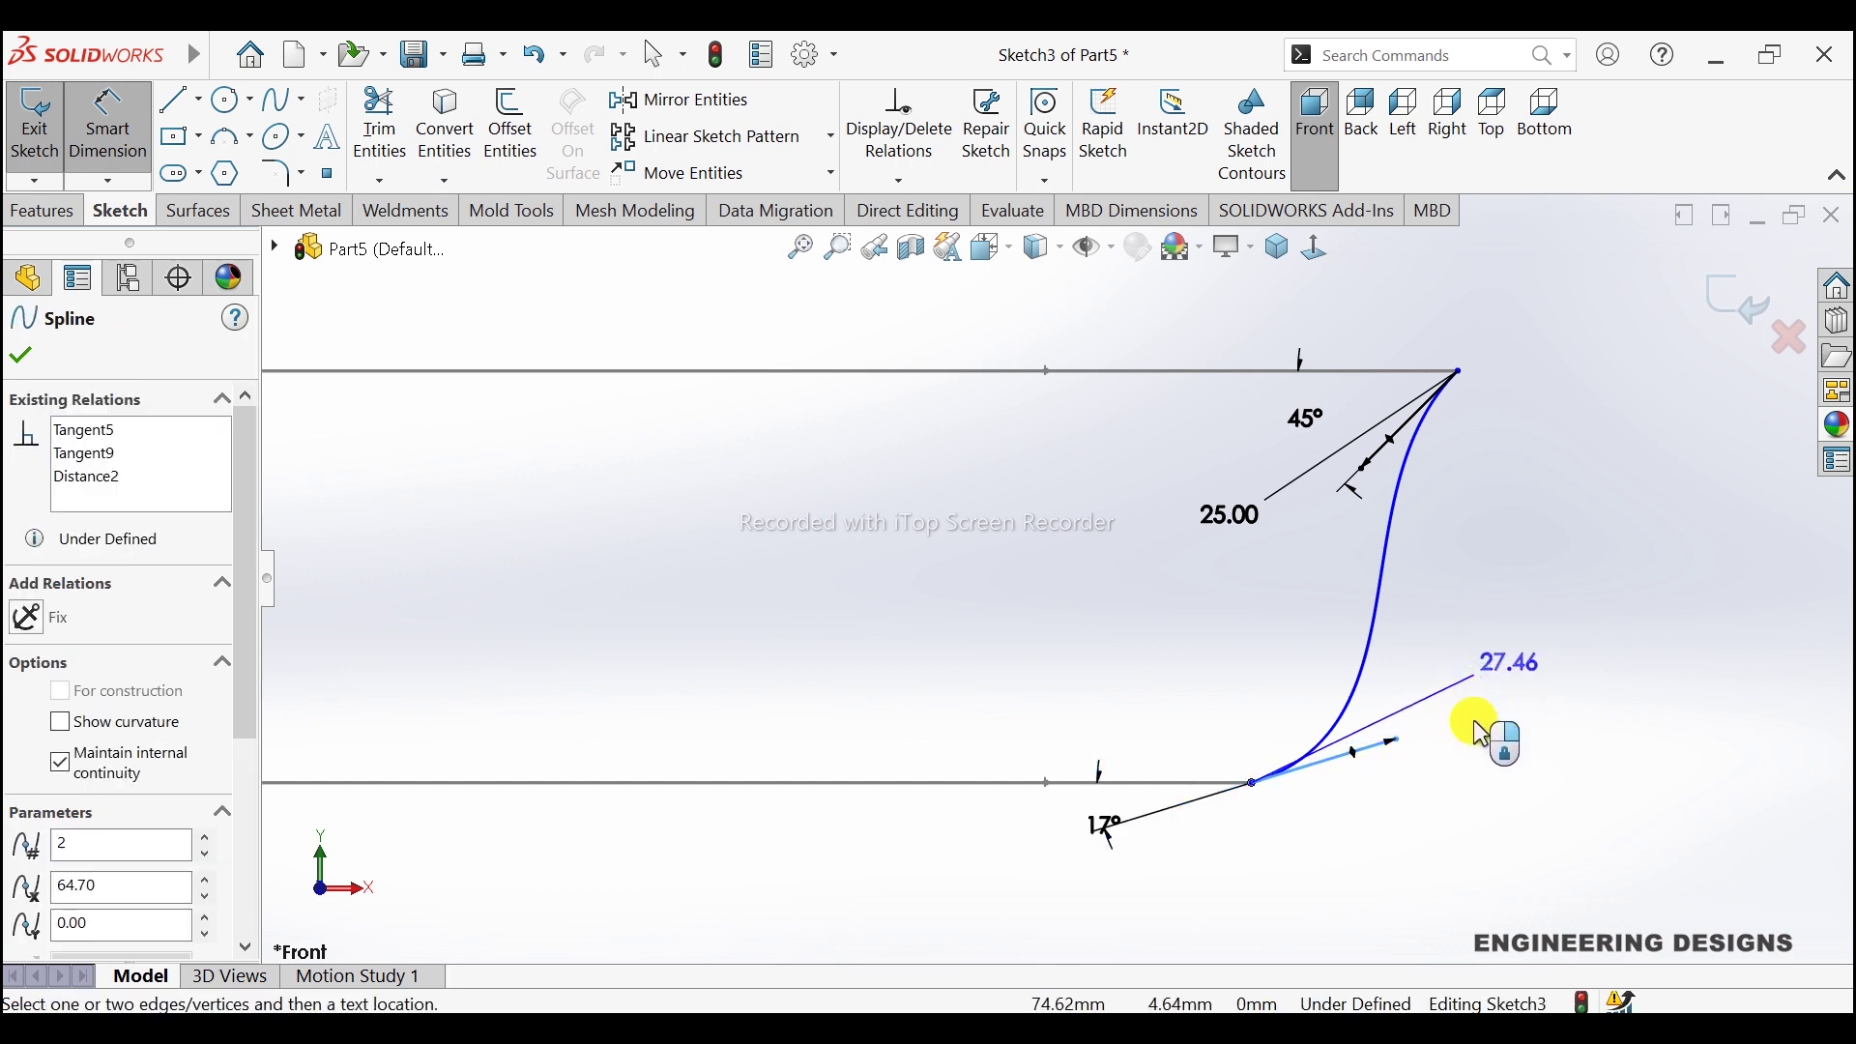
left_click(1478, 788)
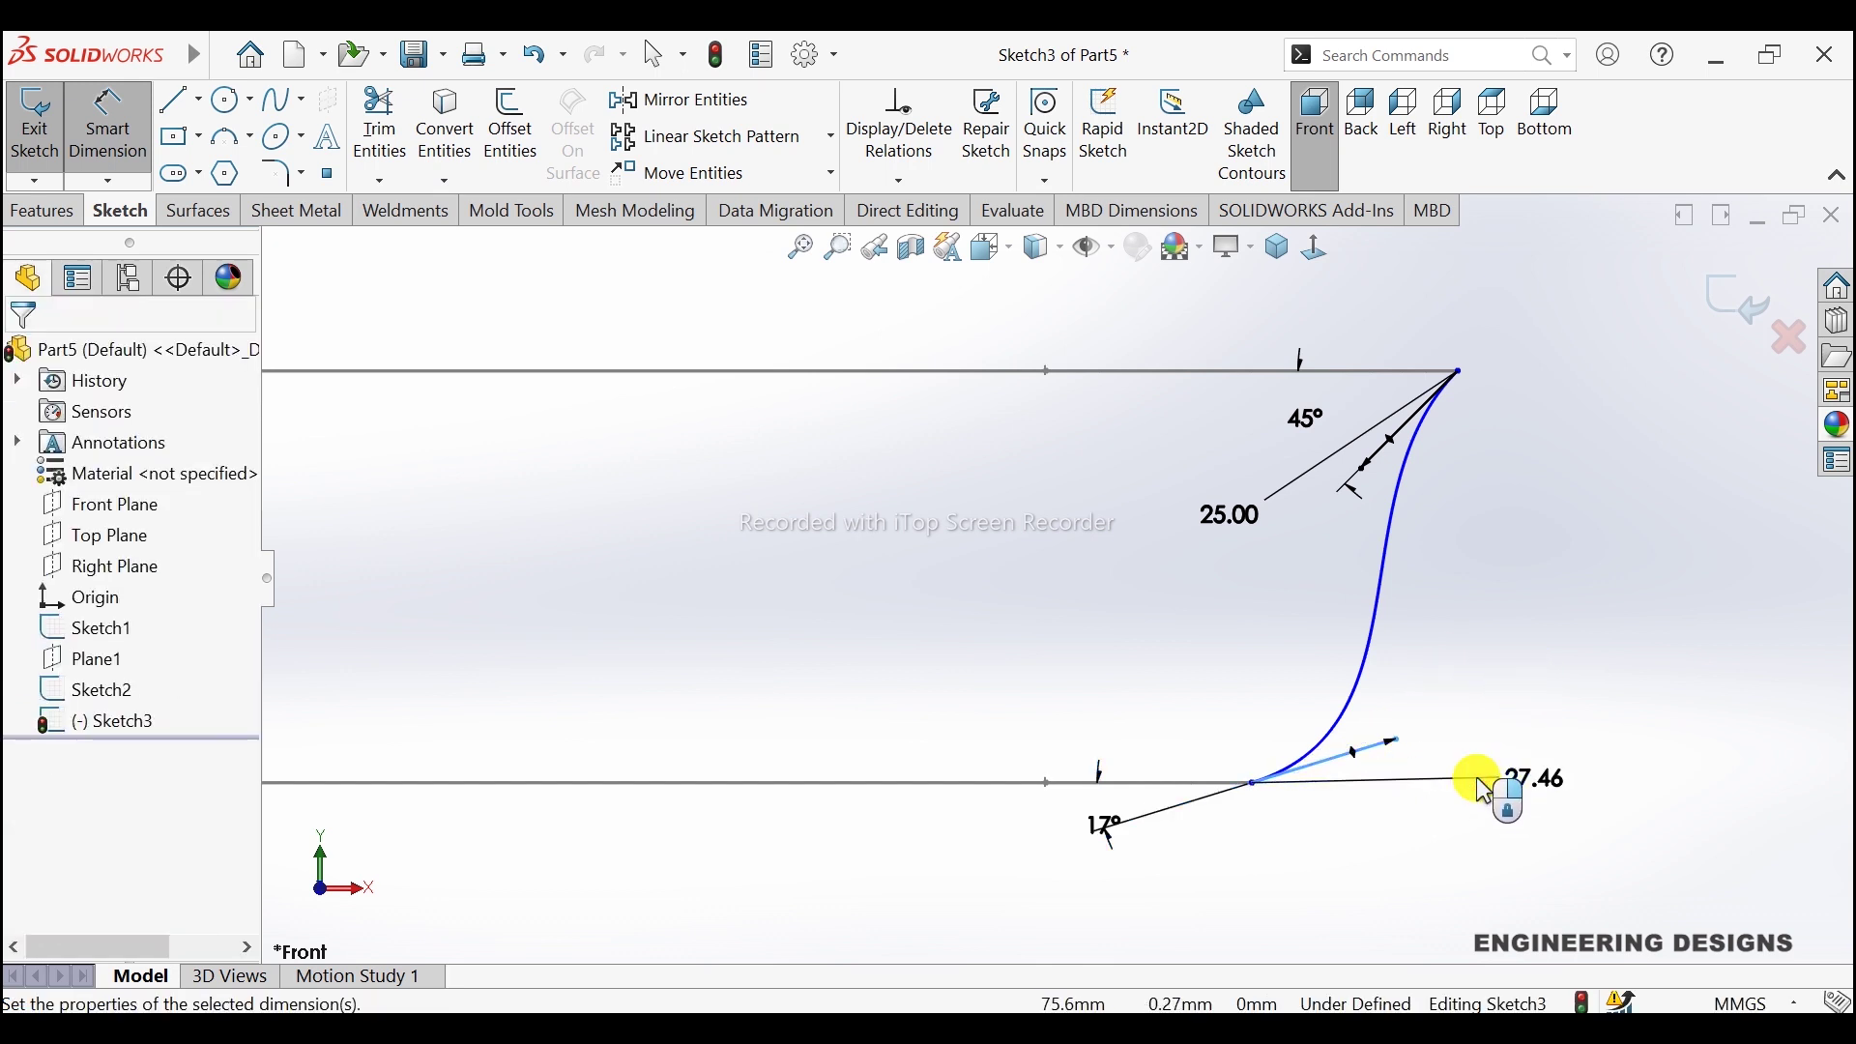
type("25")
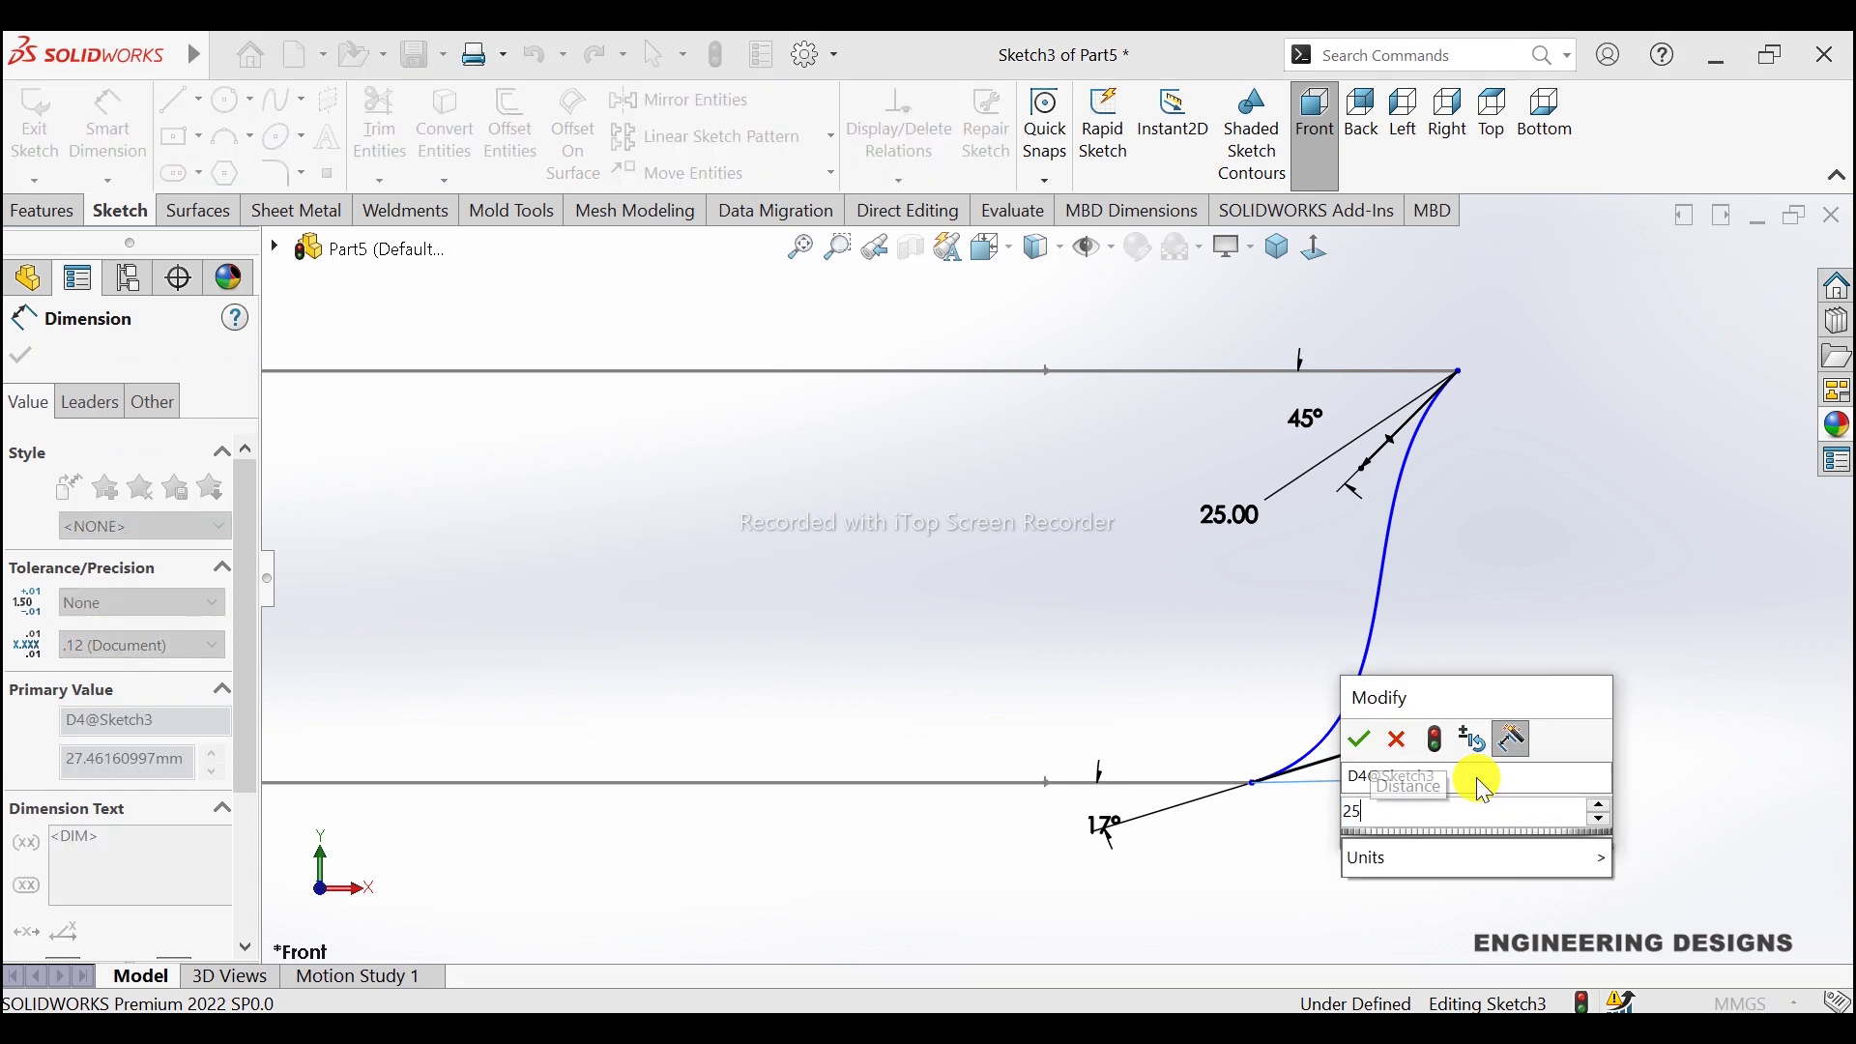
key("Return")
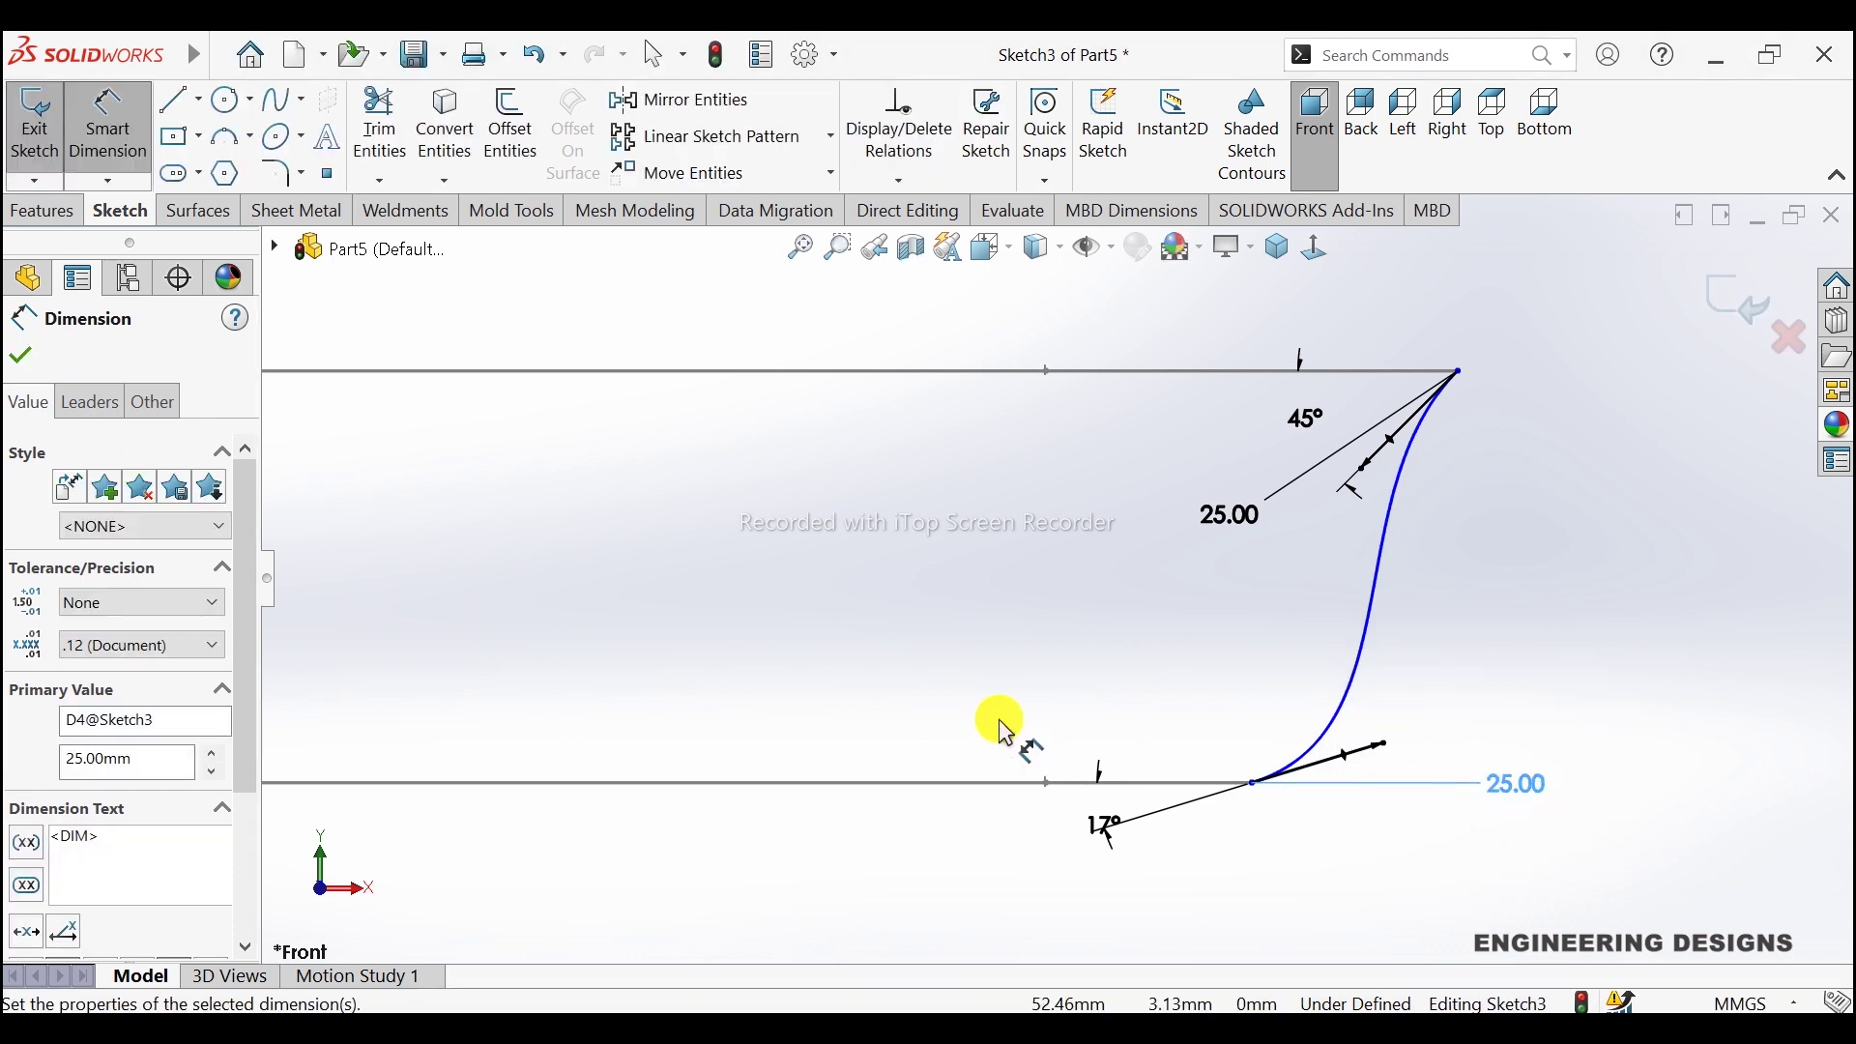
left_click_drag(1109, 823, 1078, 835)
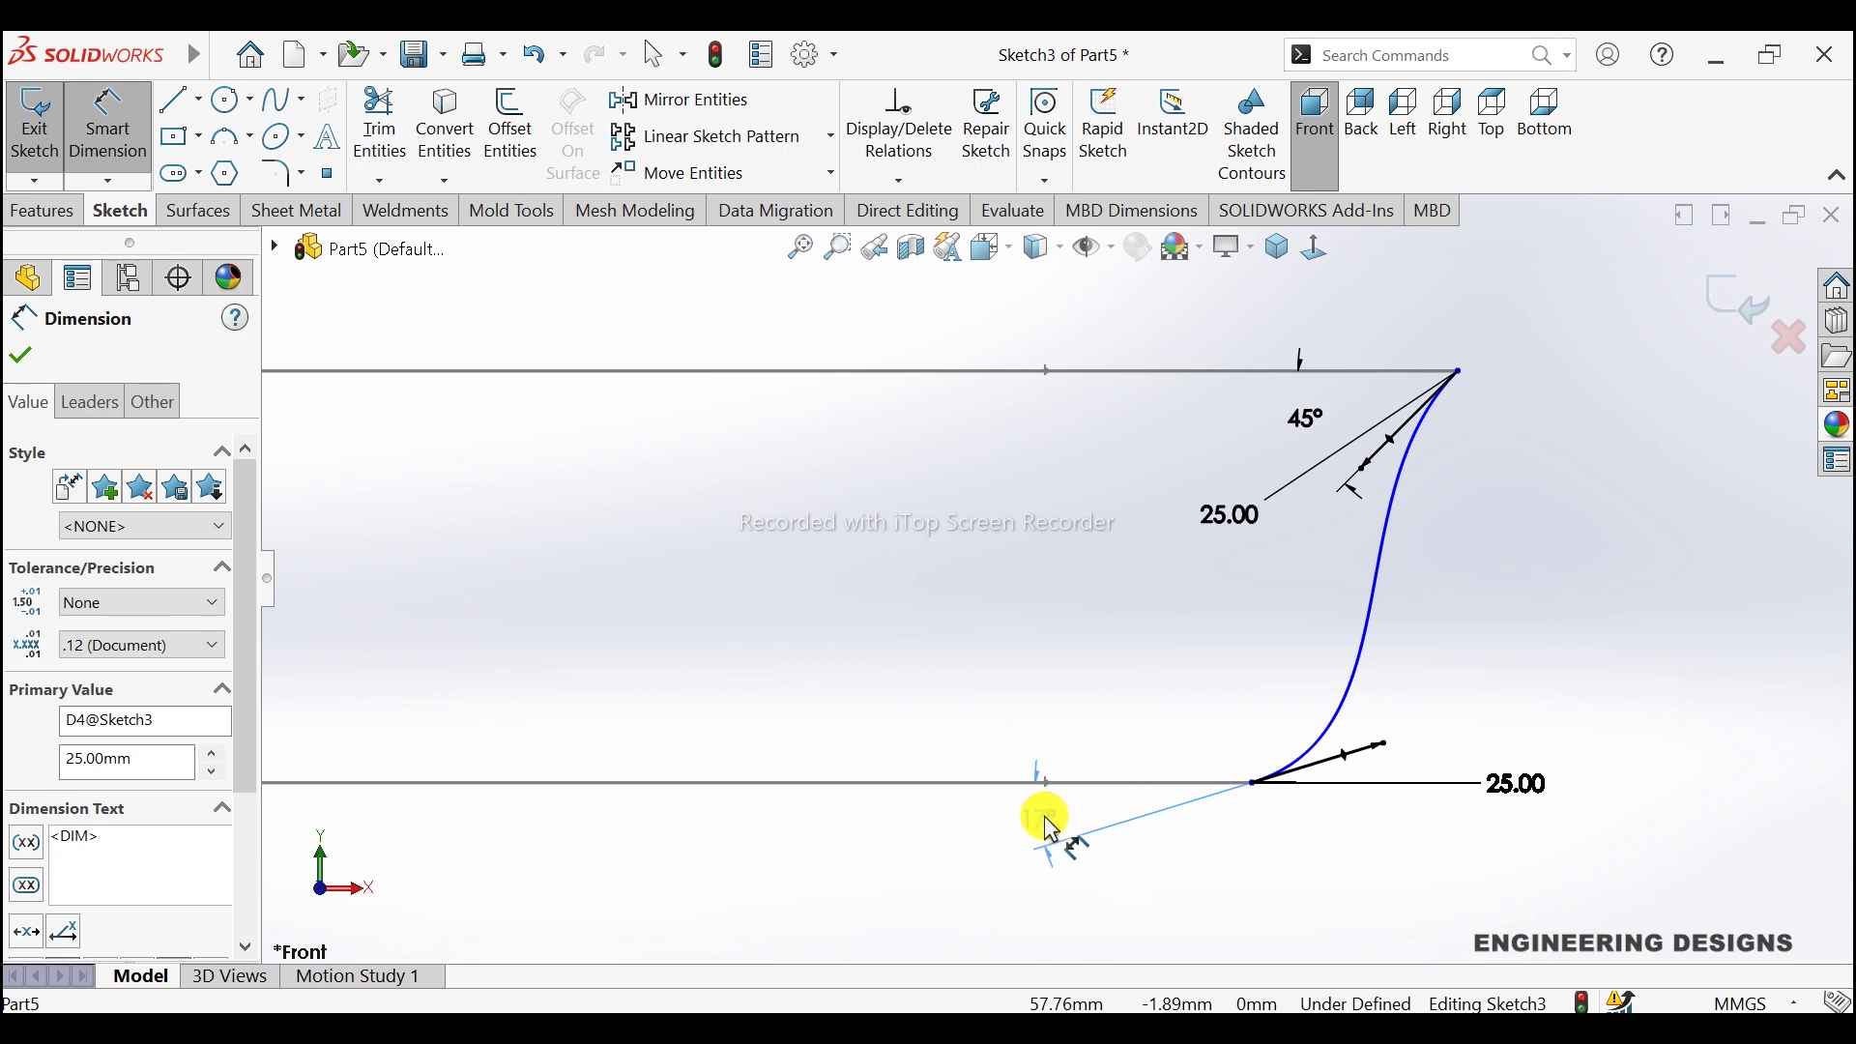
left_click(1110, 861)
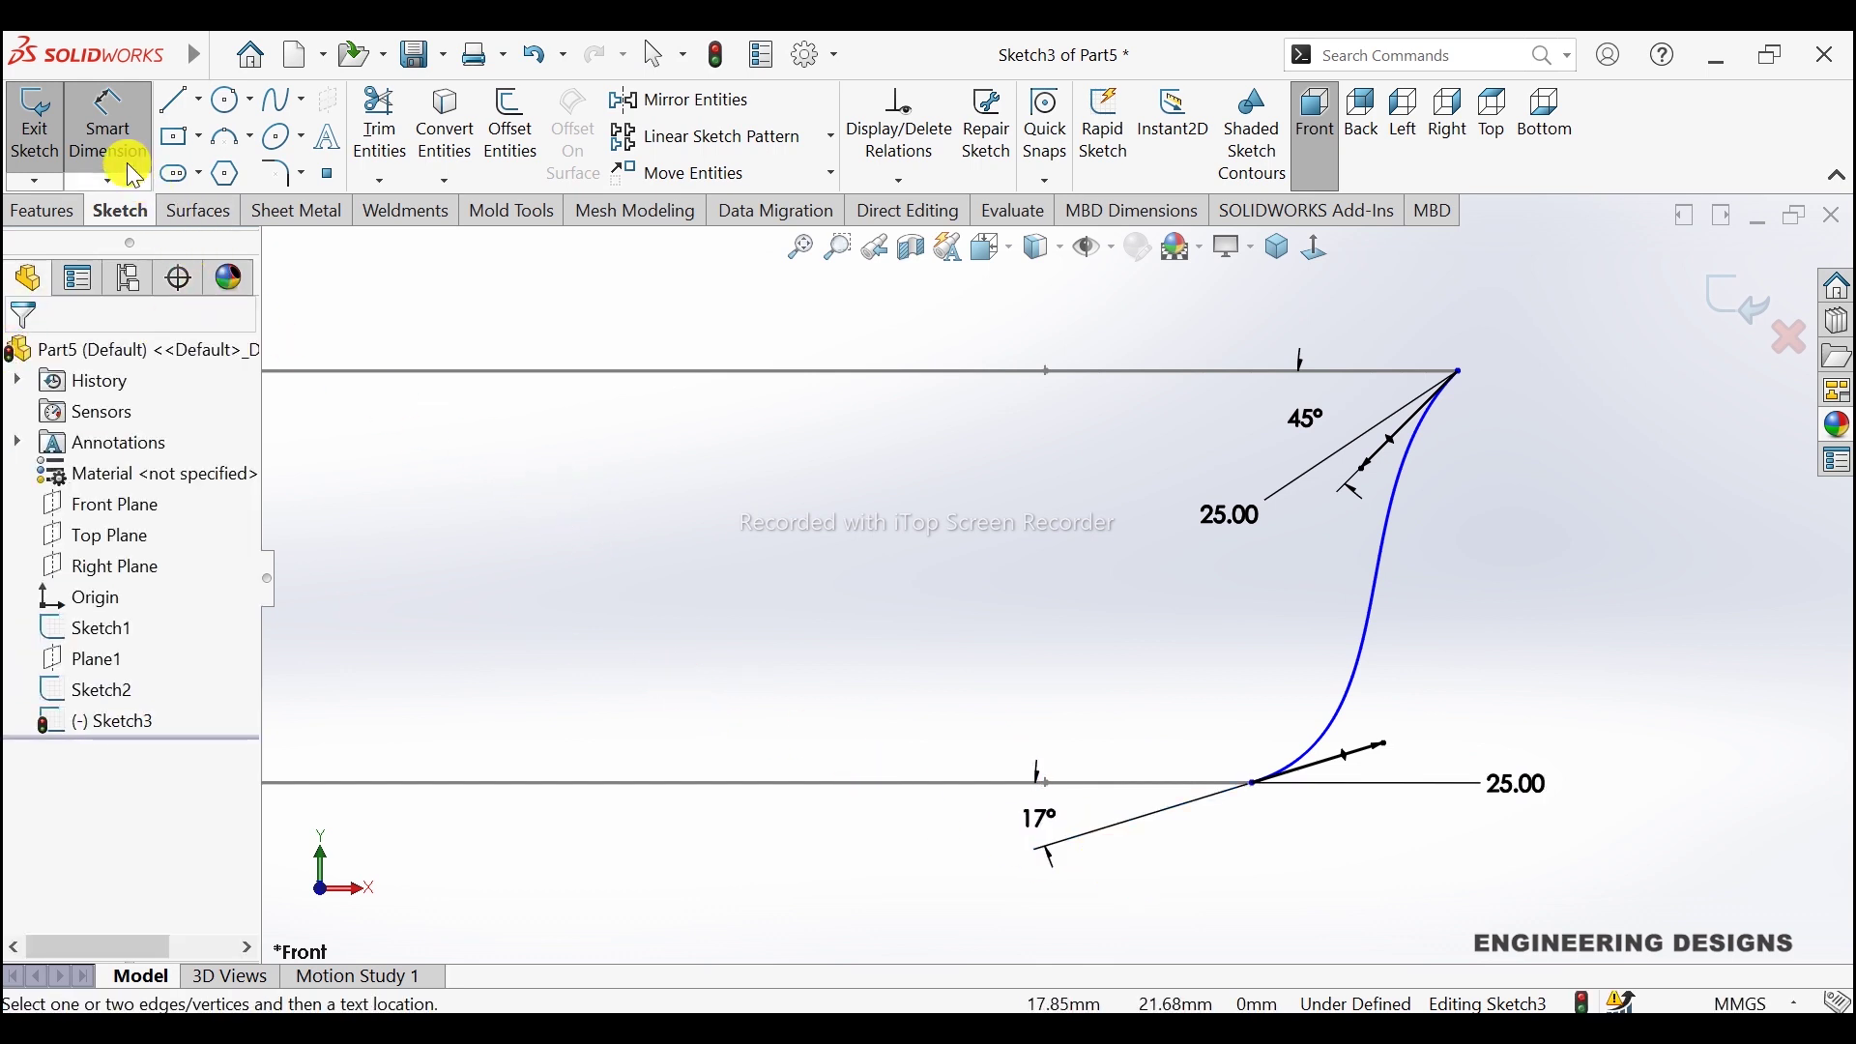
key("Escape")
Step: Draw a vertical construction line from the origin up to the upper horizontal line
key("z")
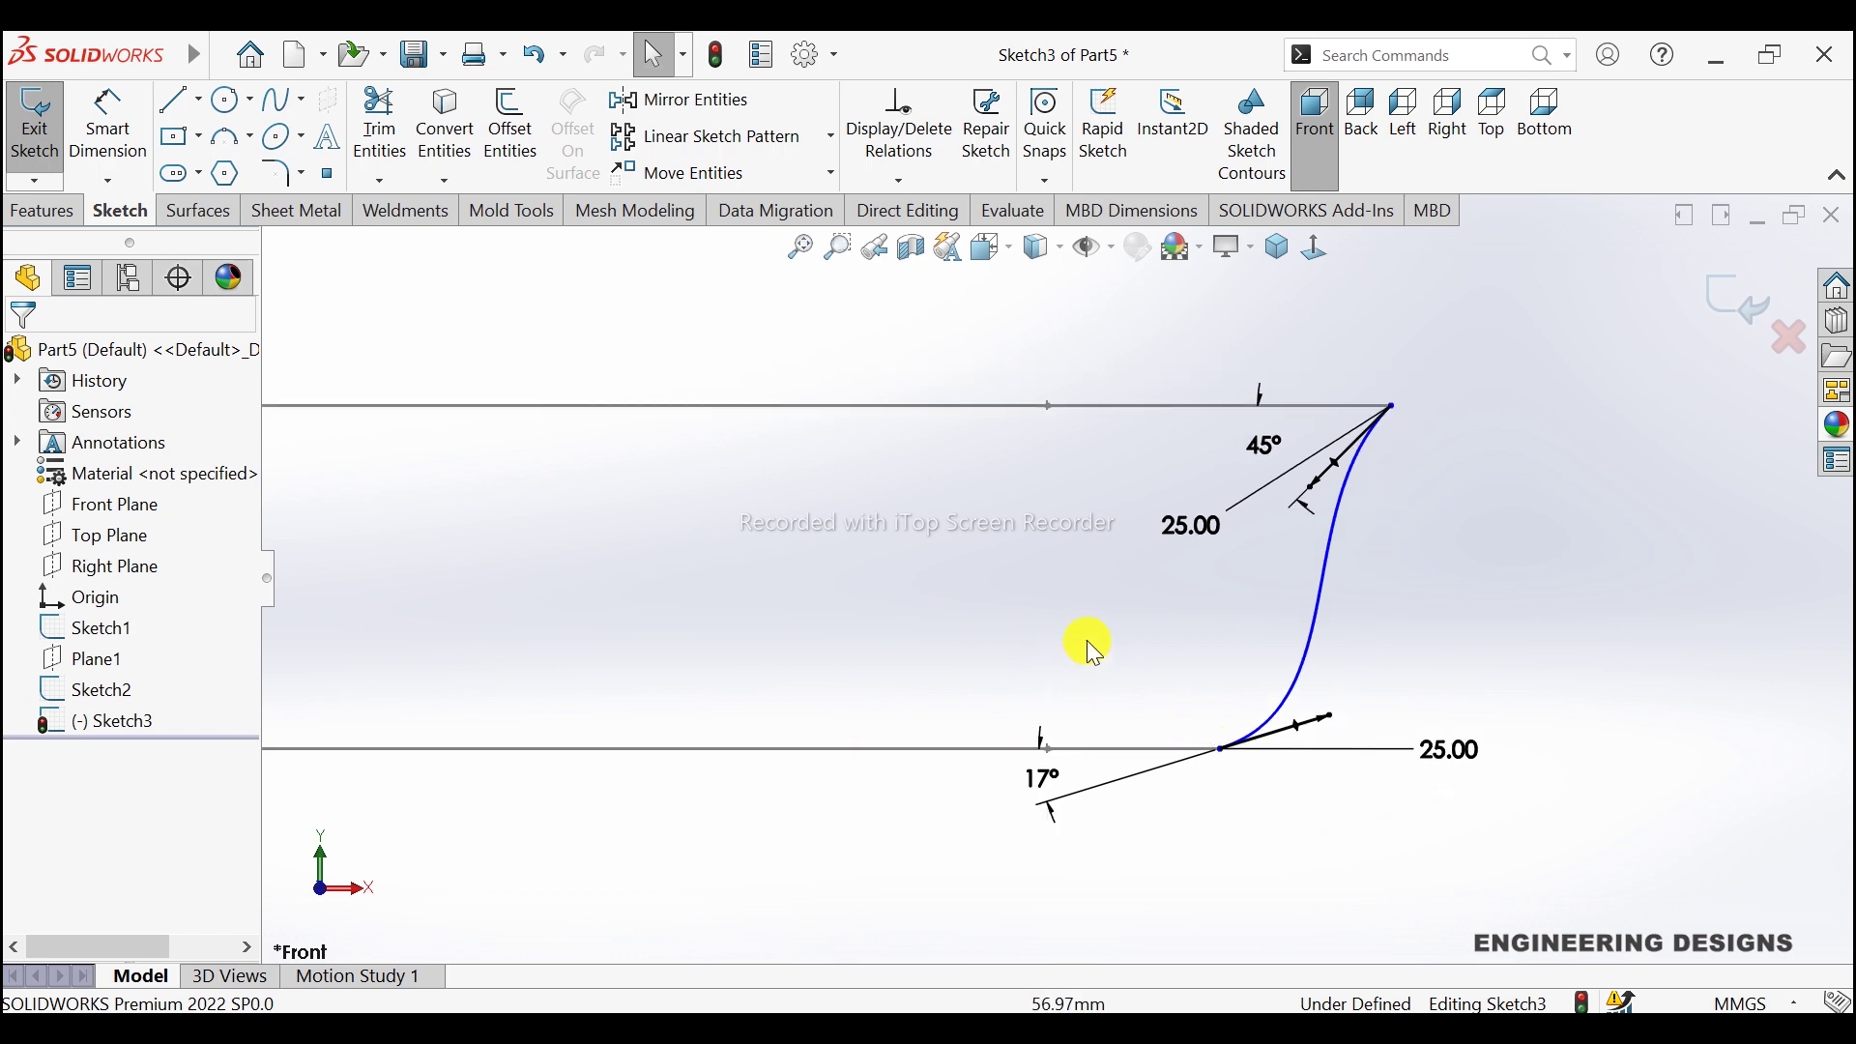
scroll(1090, 646, "up", 3)
scroll(577, 580, "down", 1)
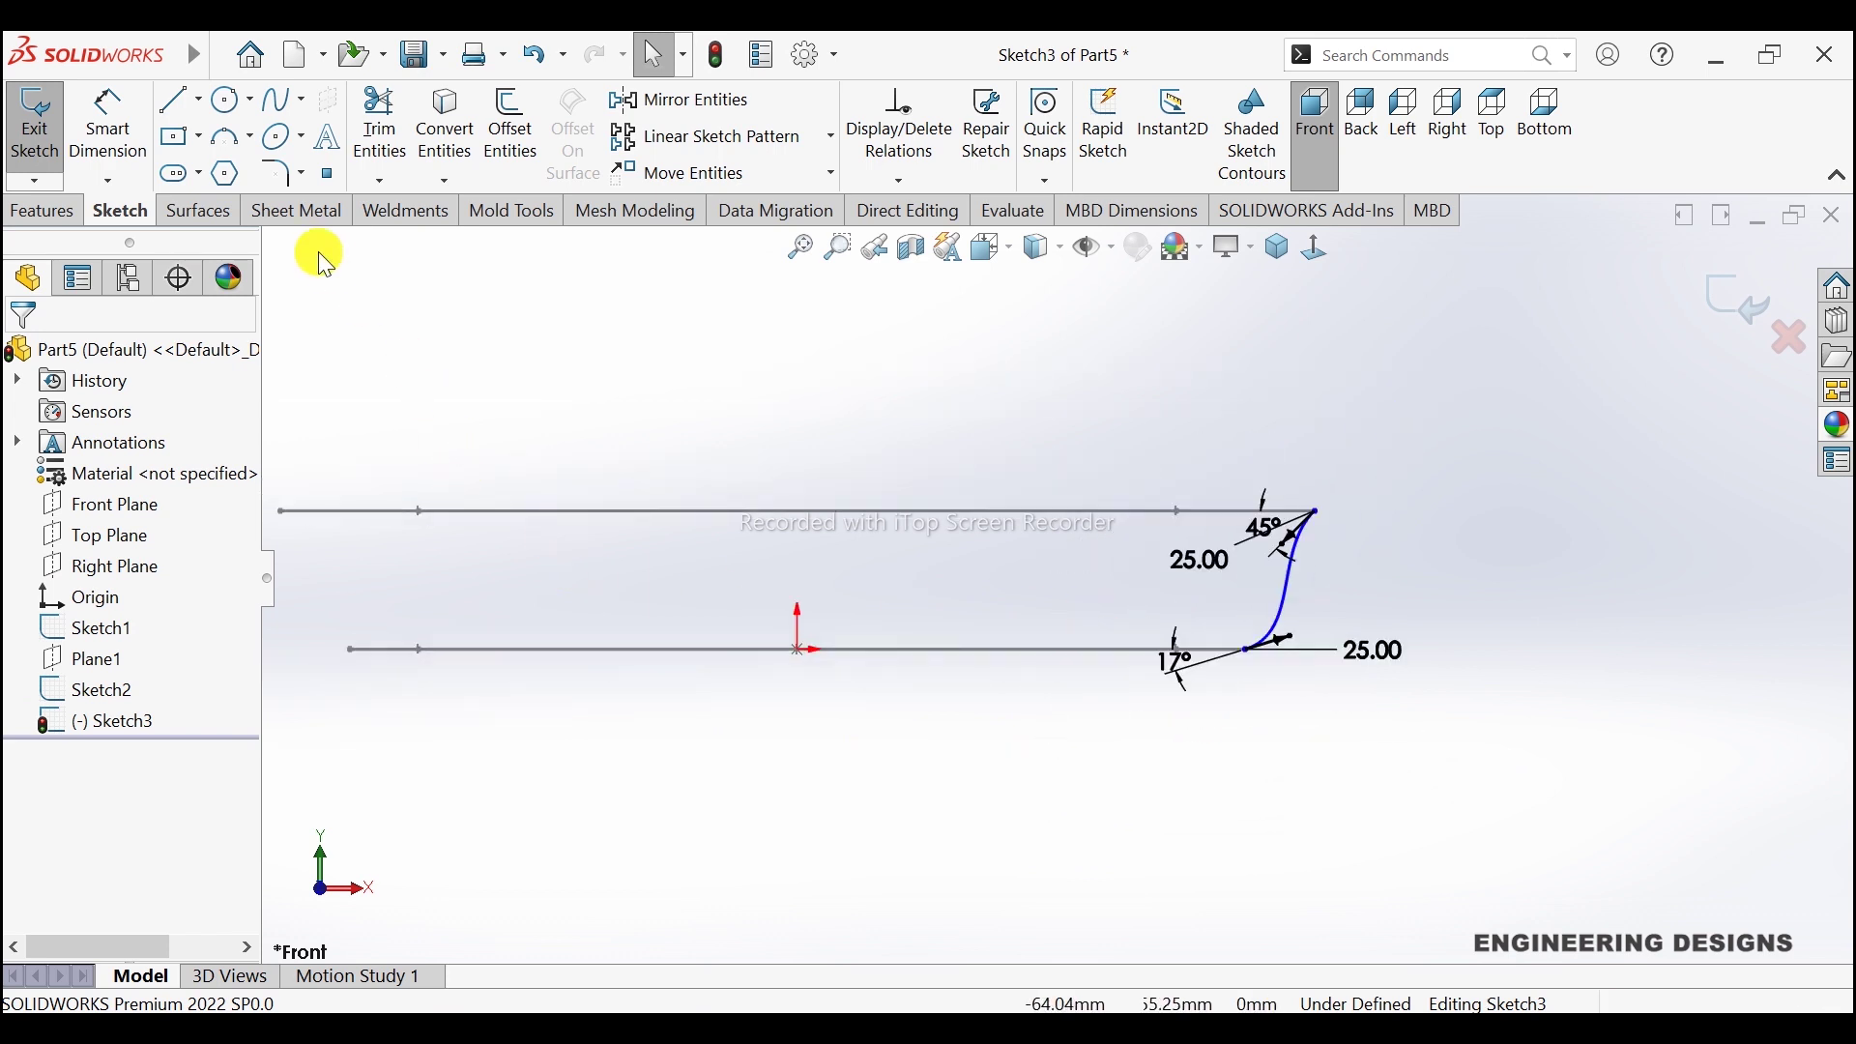
left_click(177, 101)
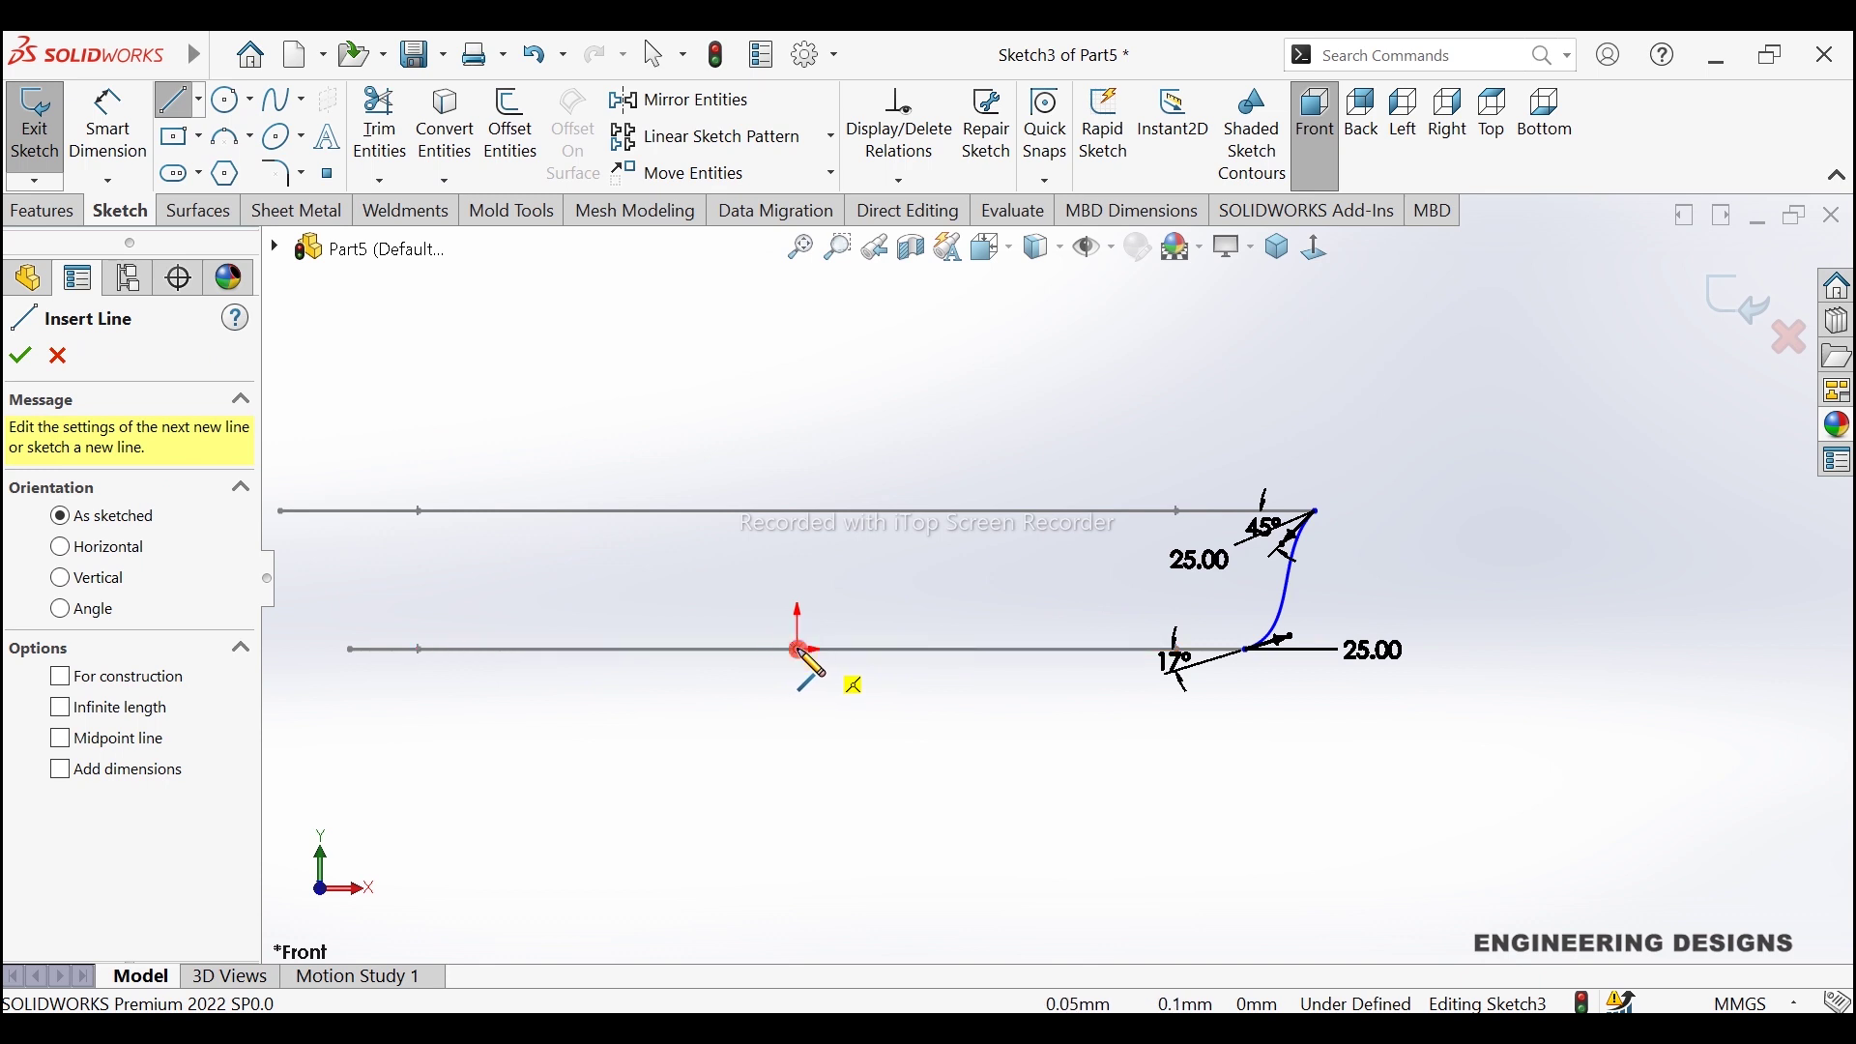
left_click(798, 649)
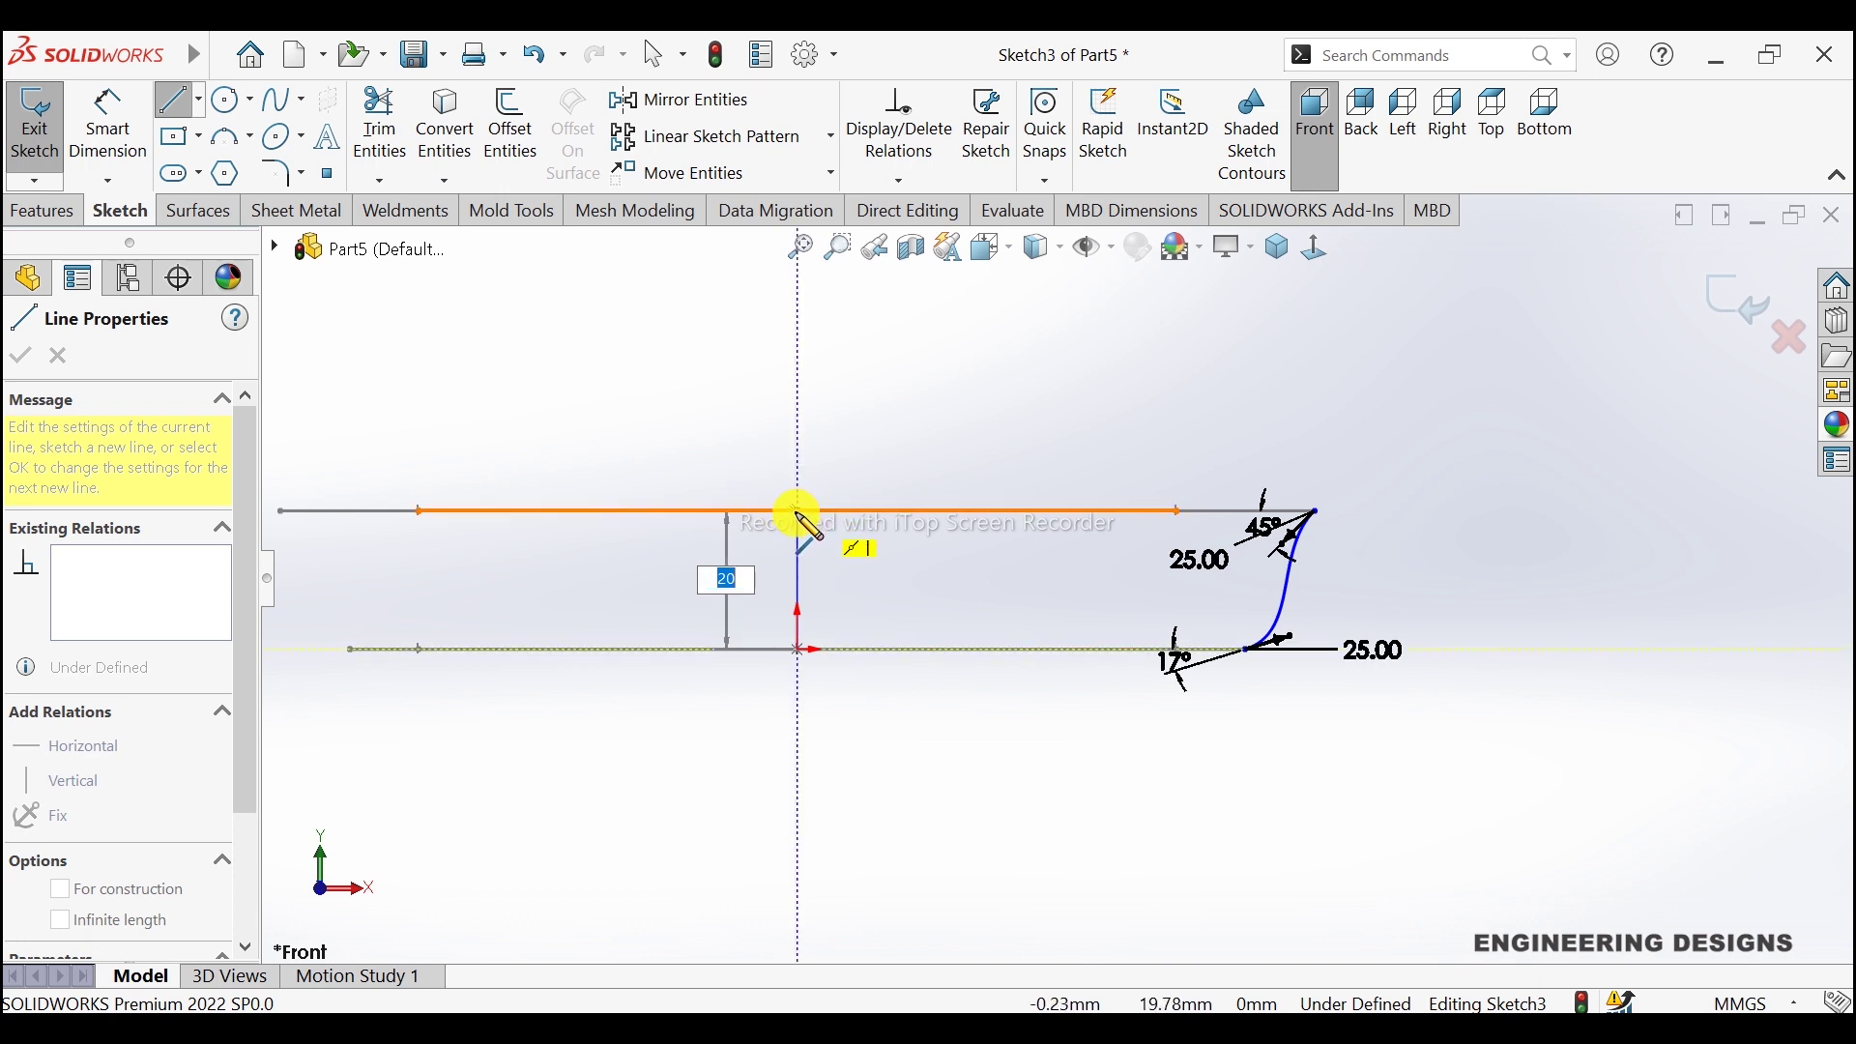
left_click(799, 512)
right_click(909, 462)
left_click(914, 467)
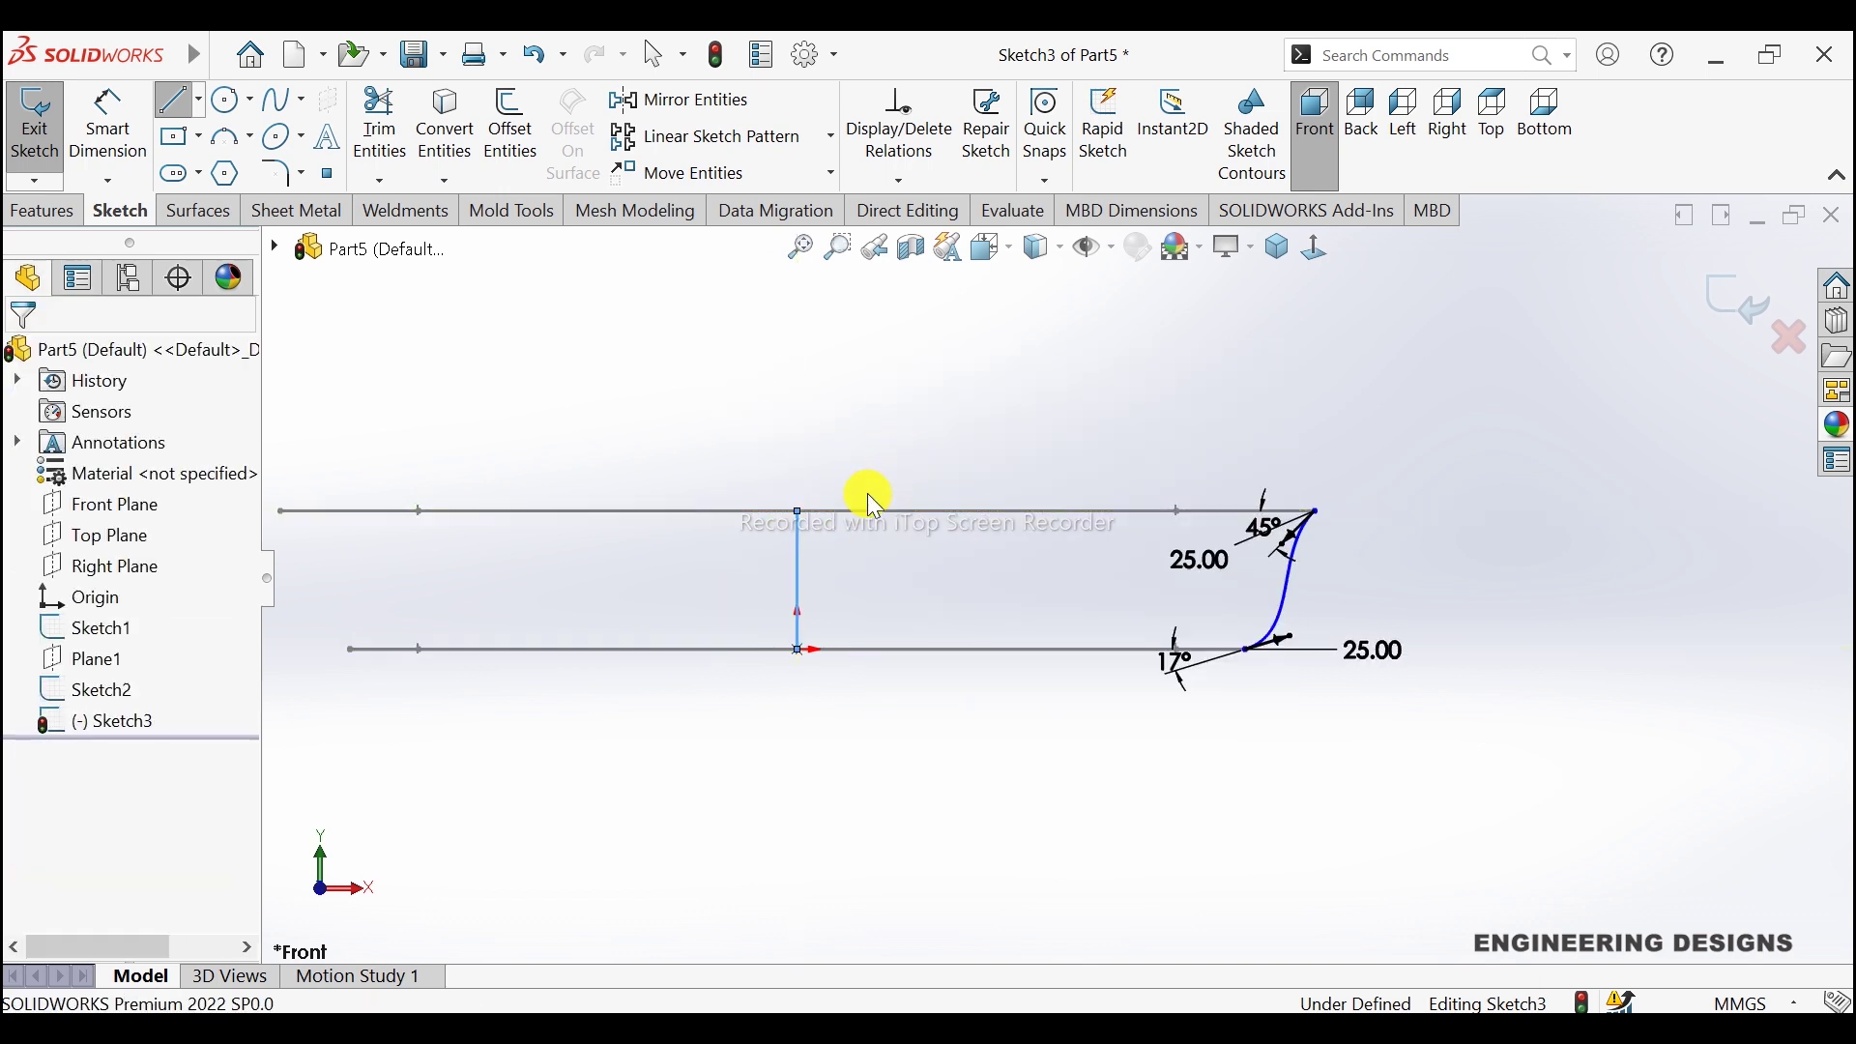
left_click(797, 545)
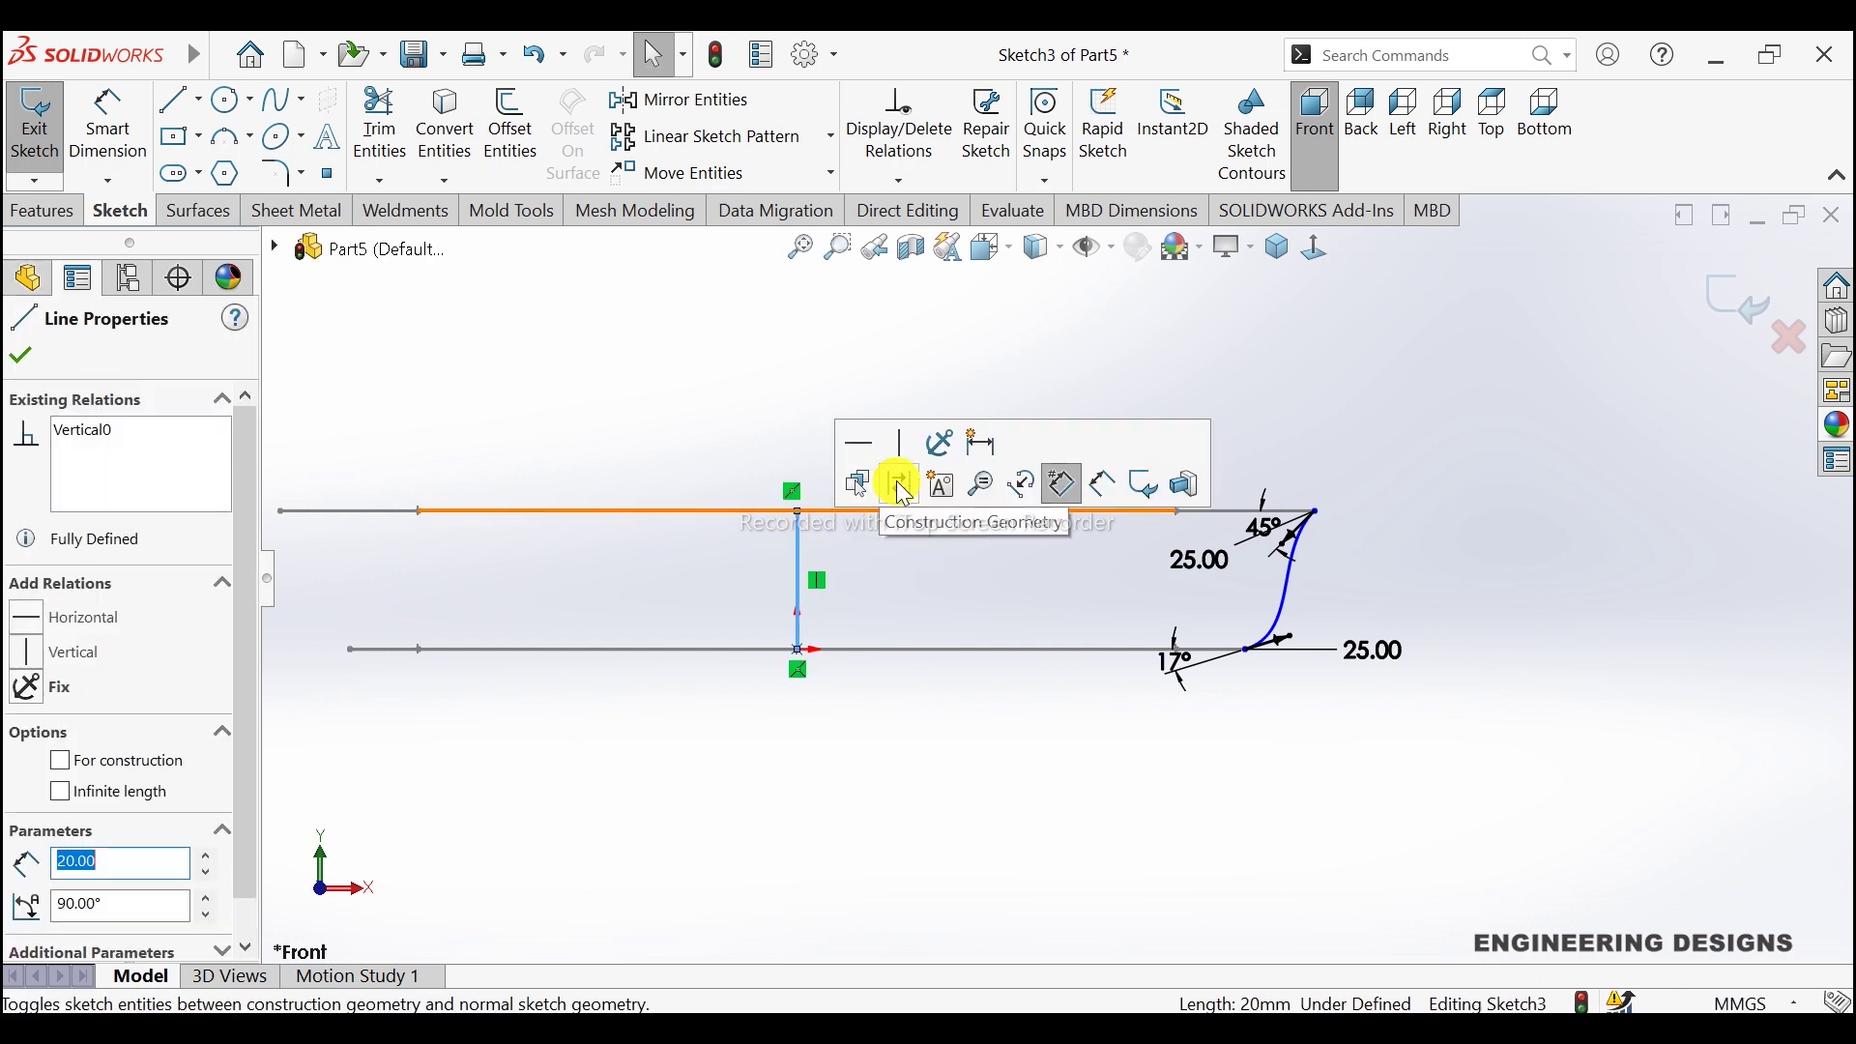
left_click(653, 546)
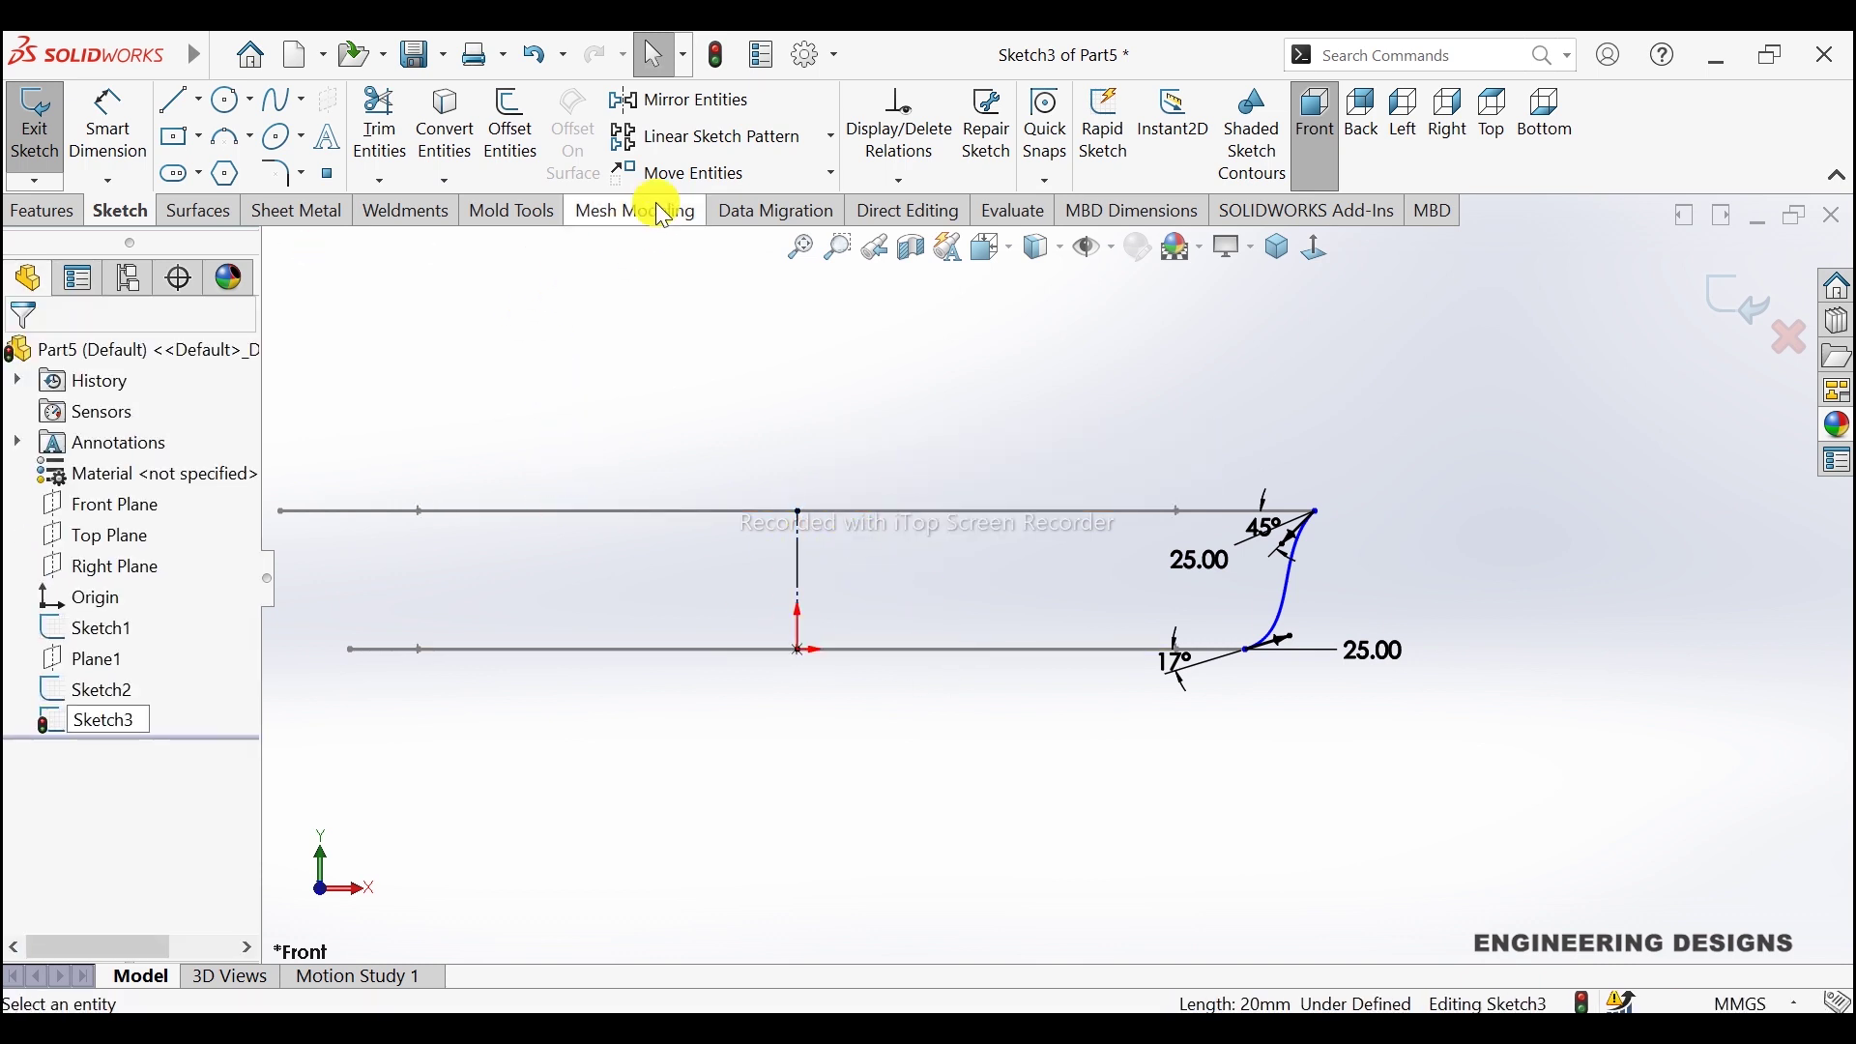
Step: Mirror Spline1 about the vertical centreline and exit Sketch3
left_click(662, 99)
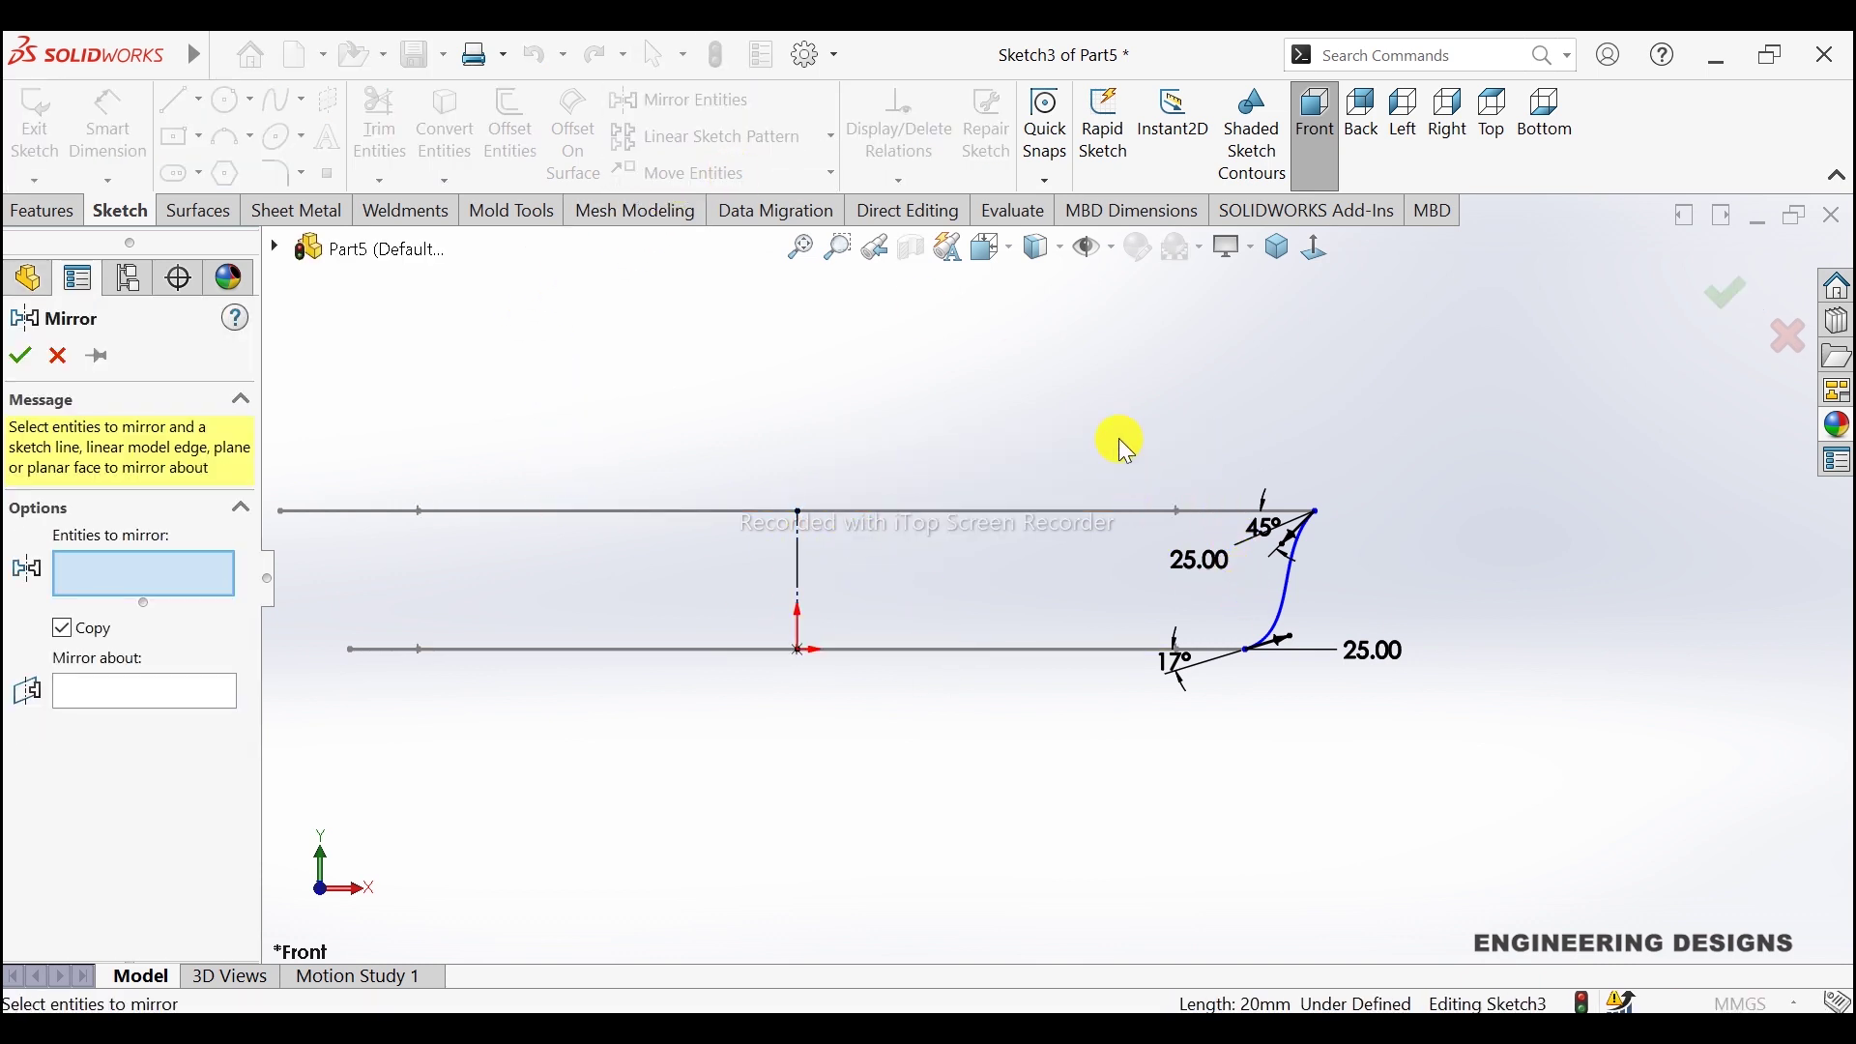
left_click_drag(1119, 431, 1363, 722)
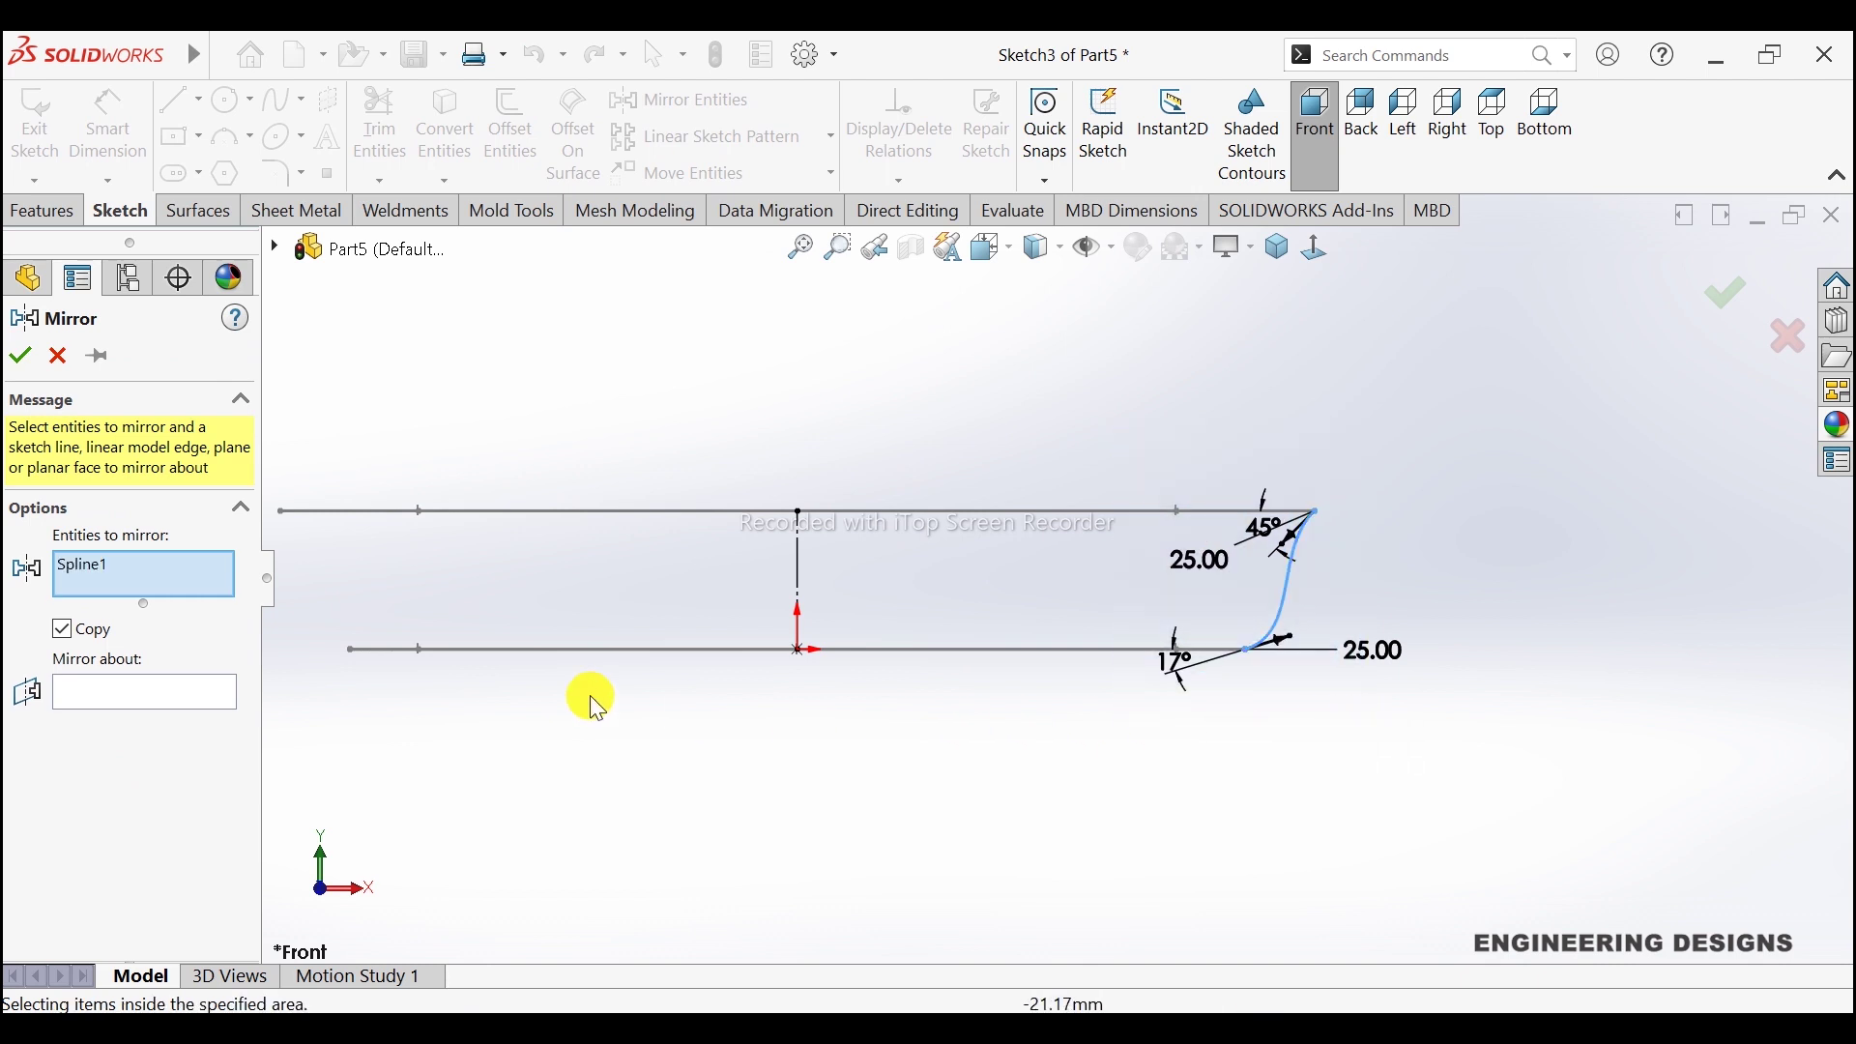
left_click(193, 693)
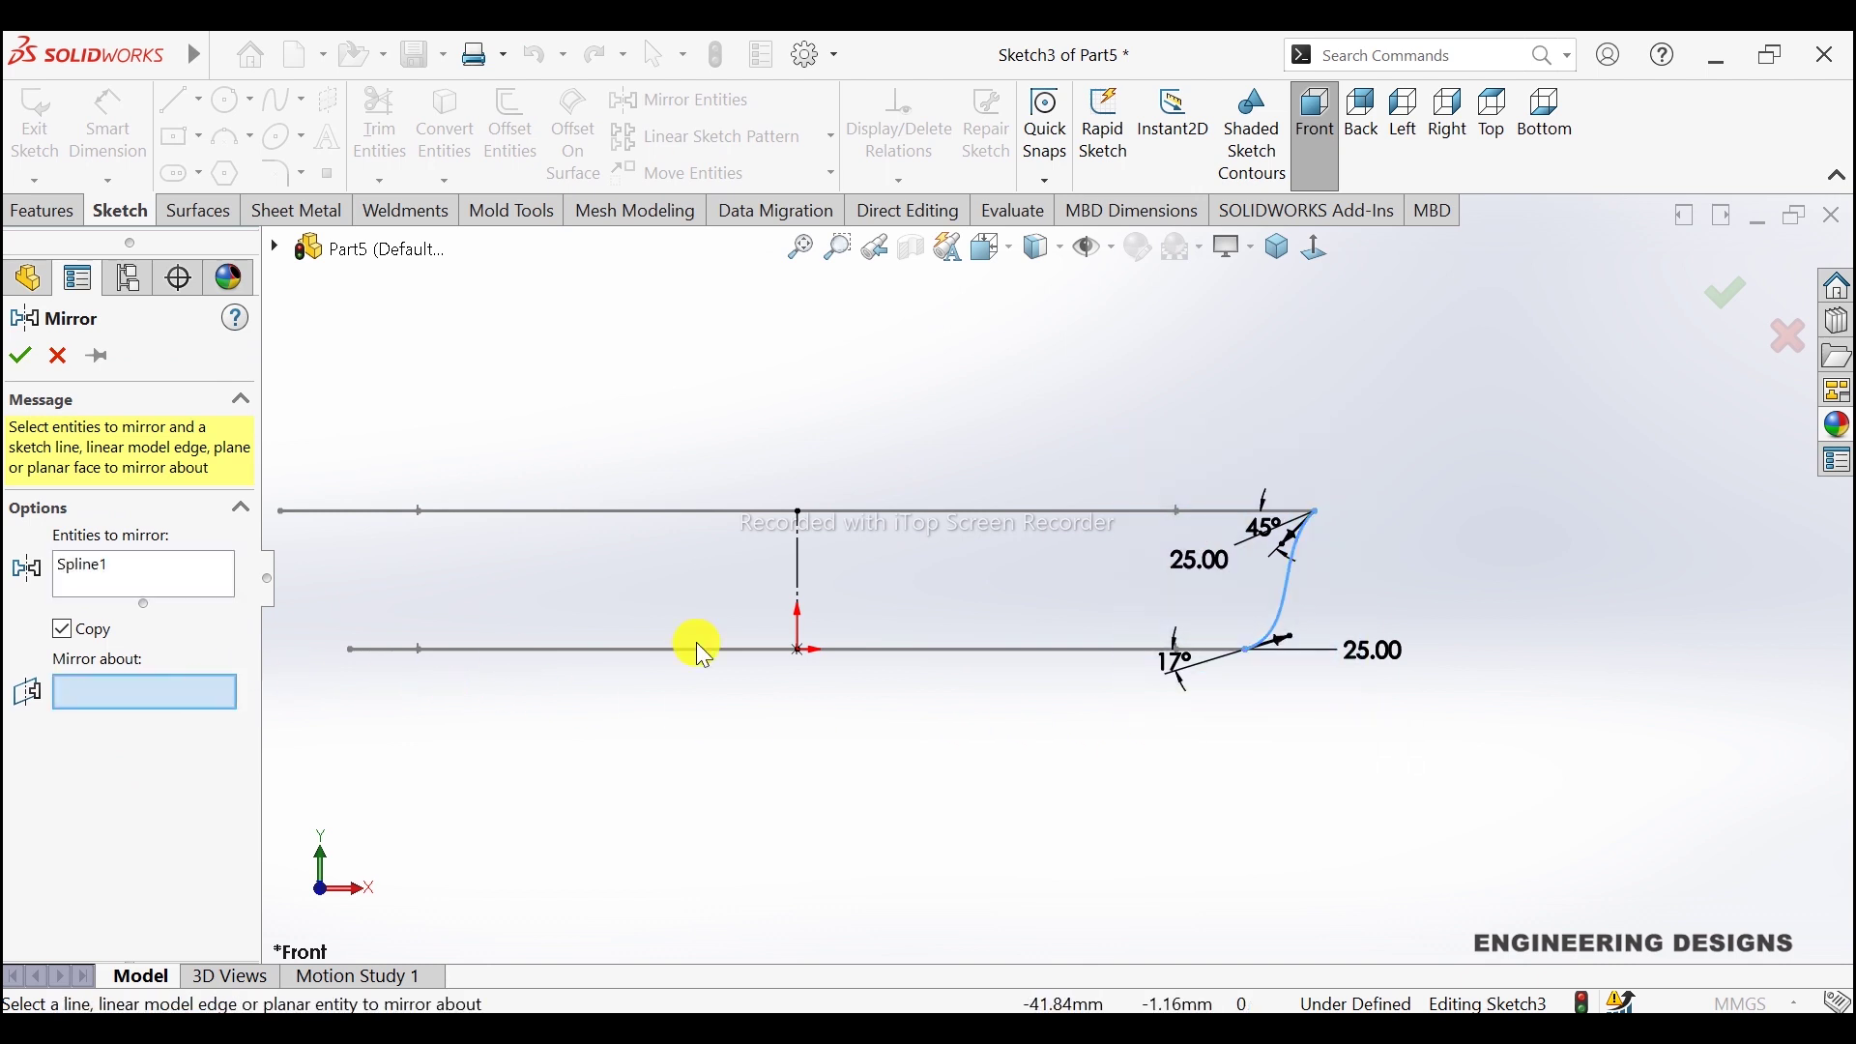
left_click(798, 536)
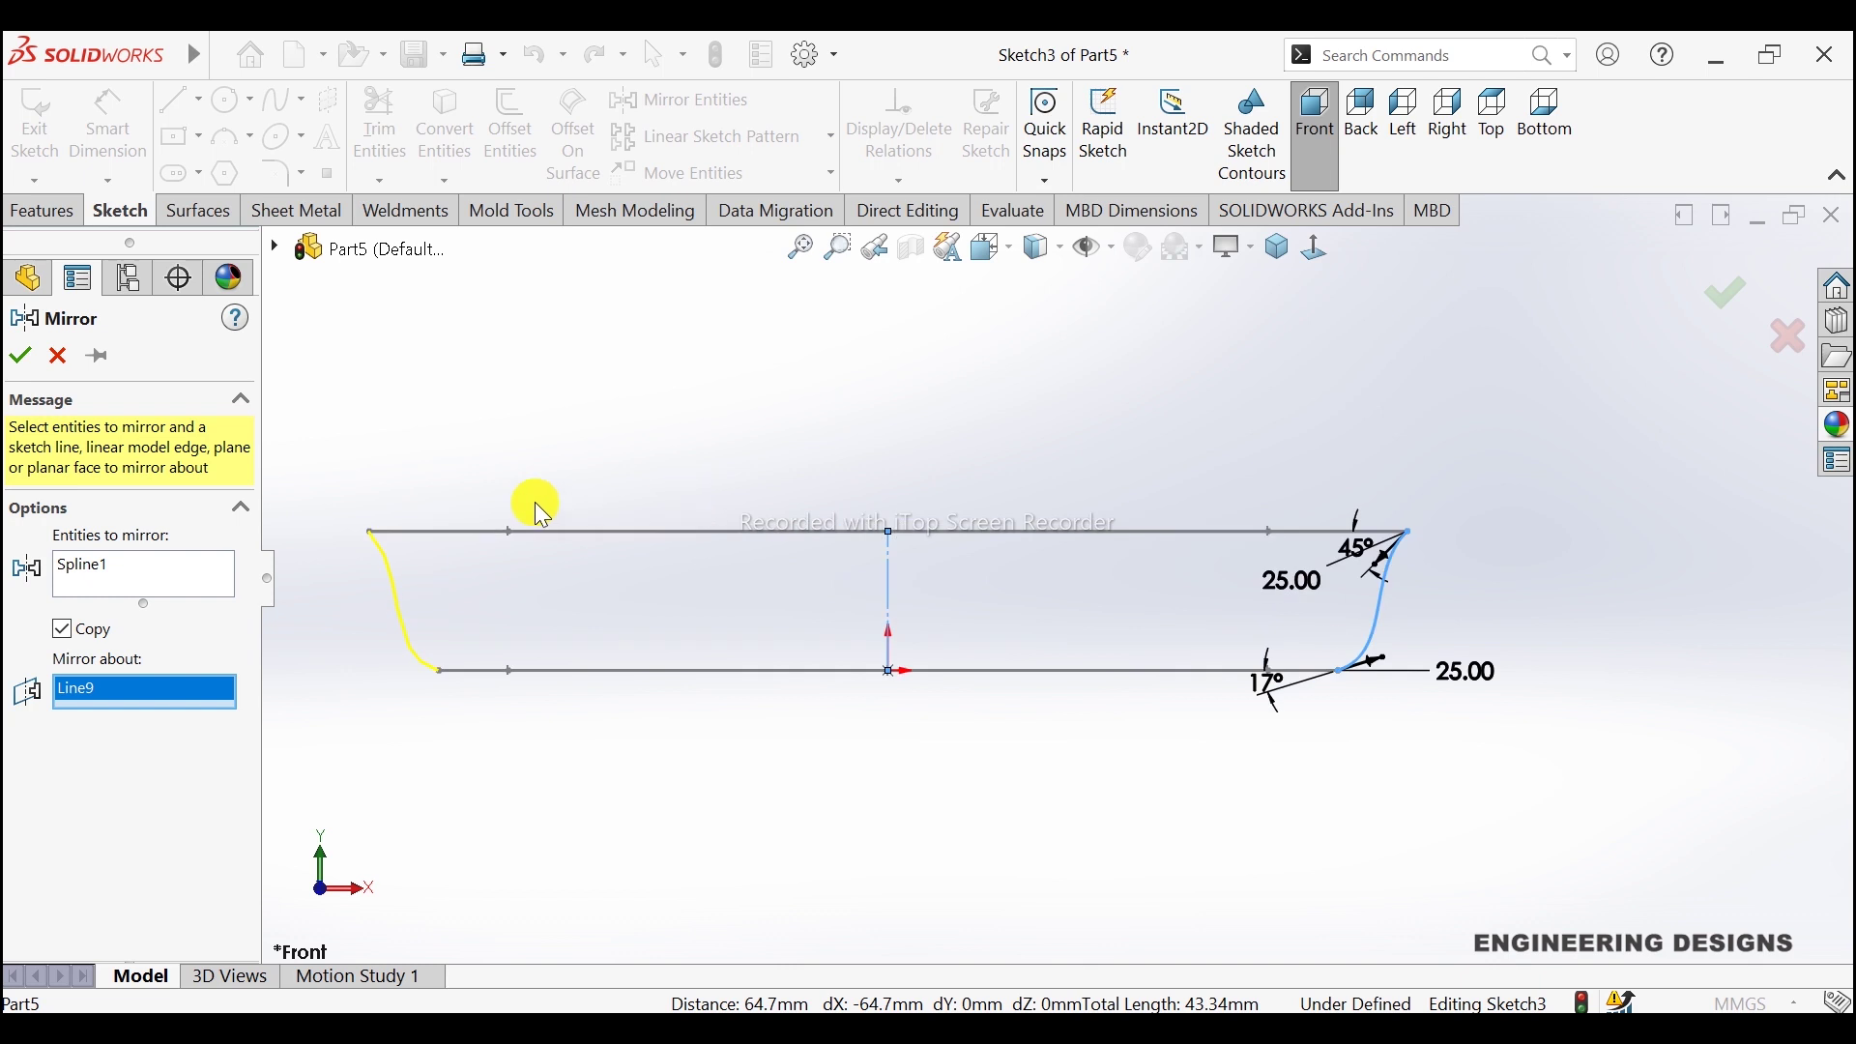
left_click(21, 357)
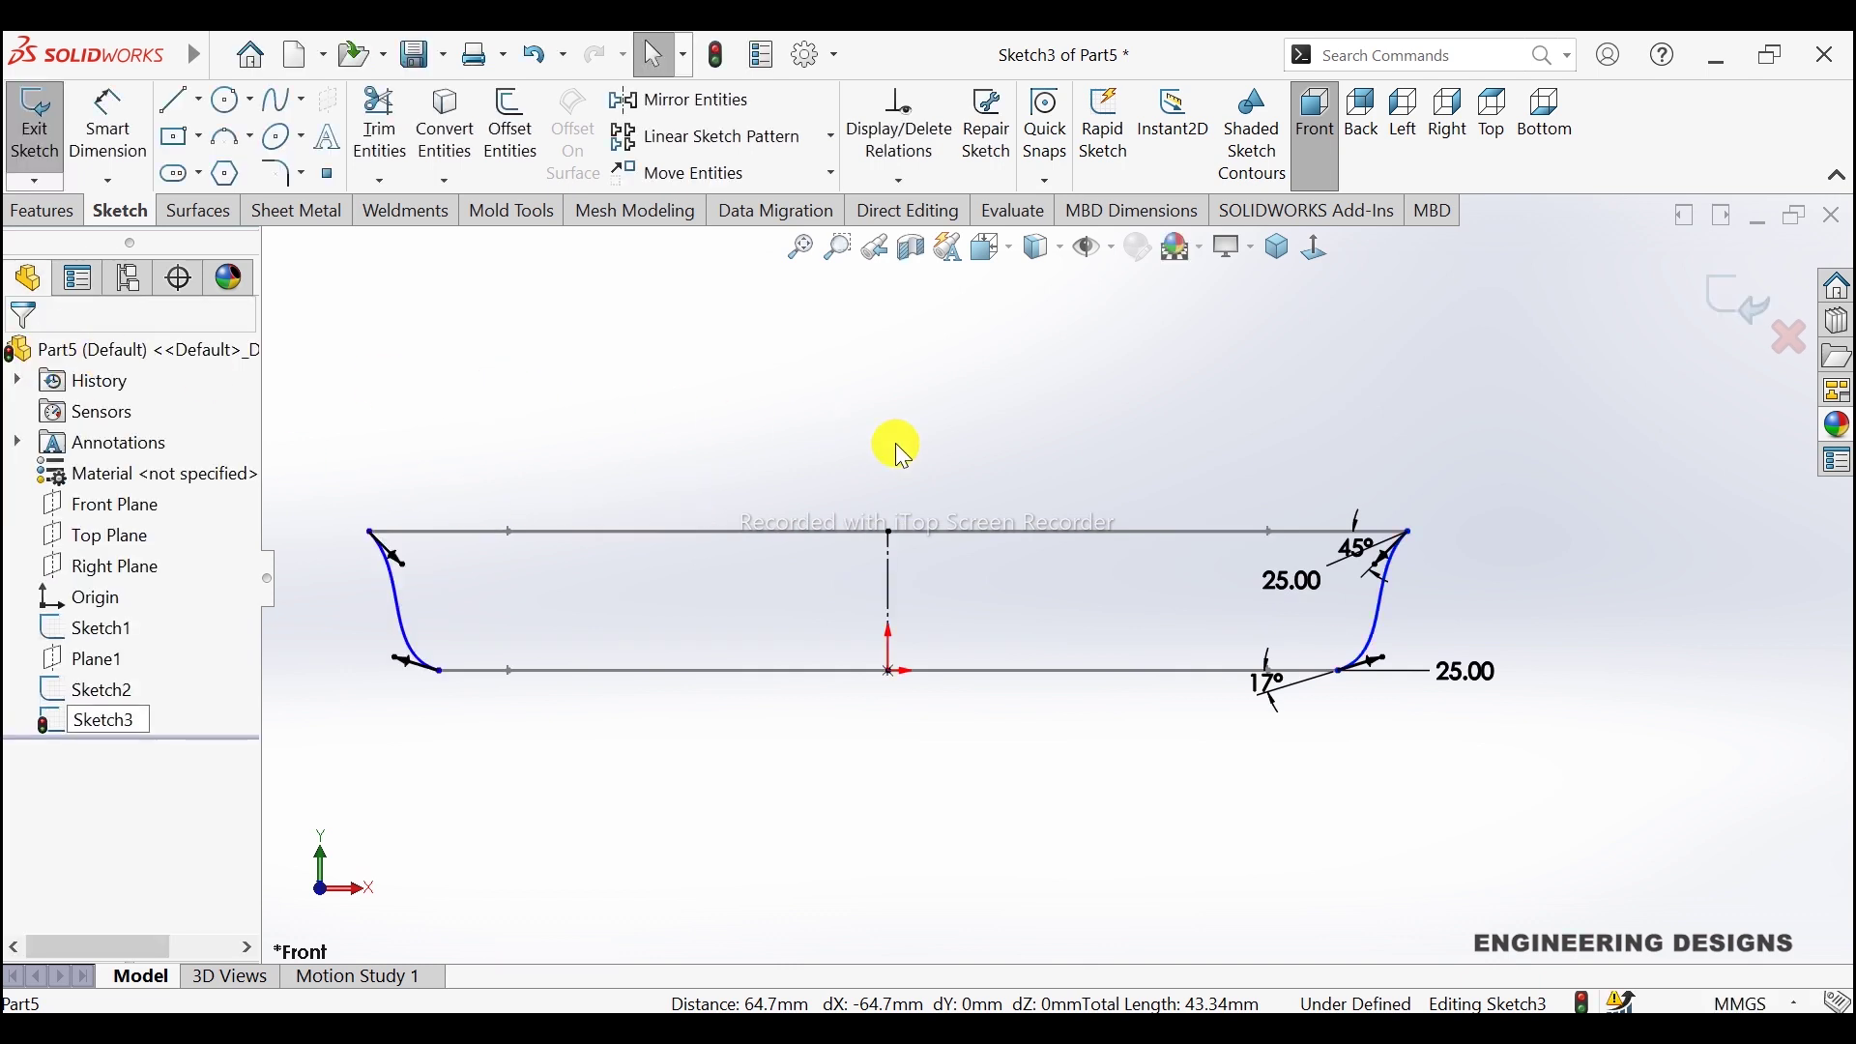
key("f")
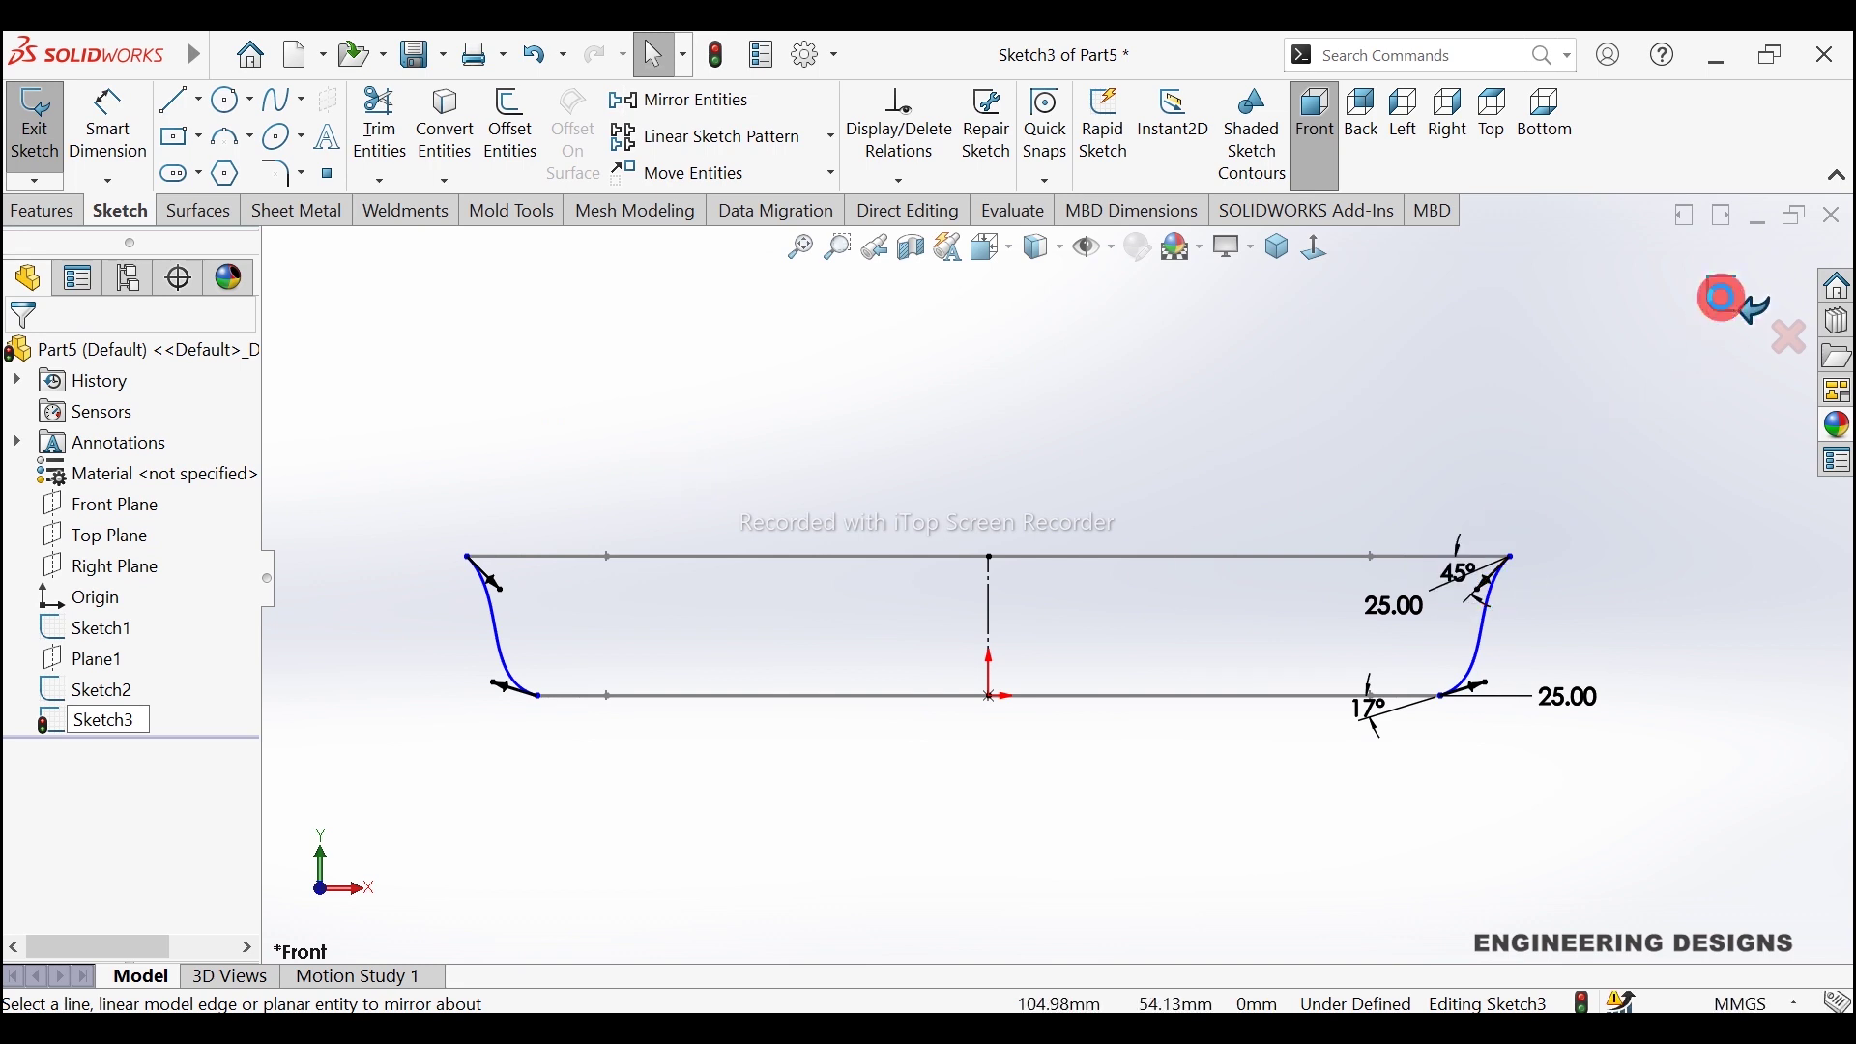
left_click(1724, 299)
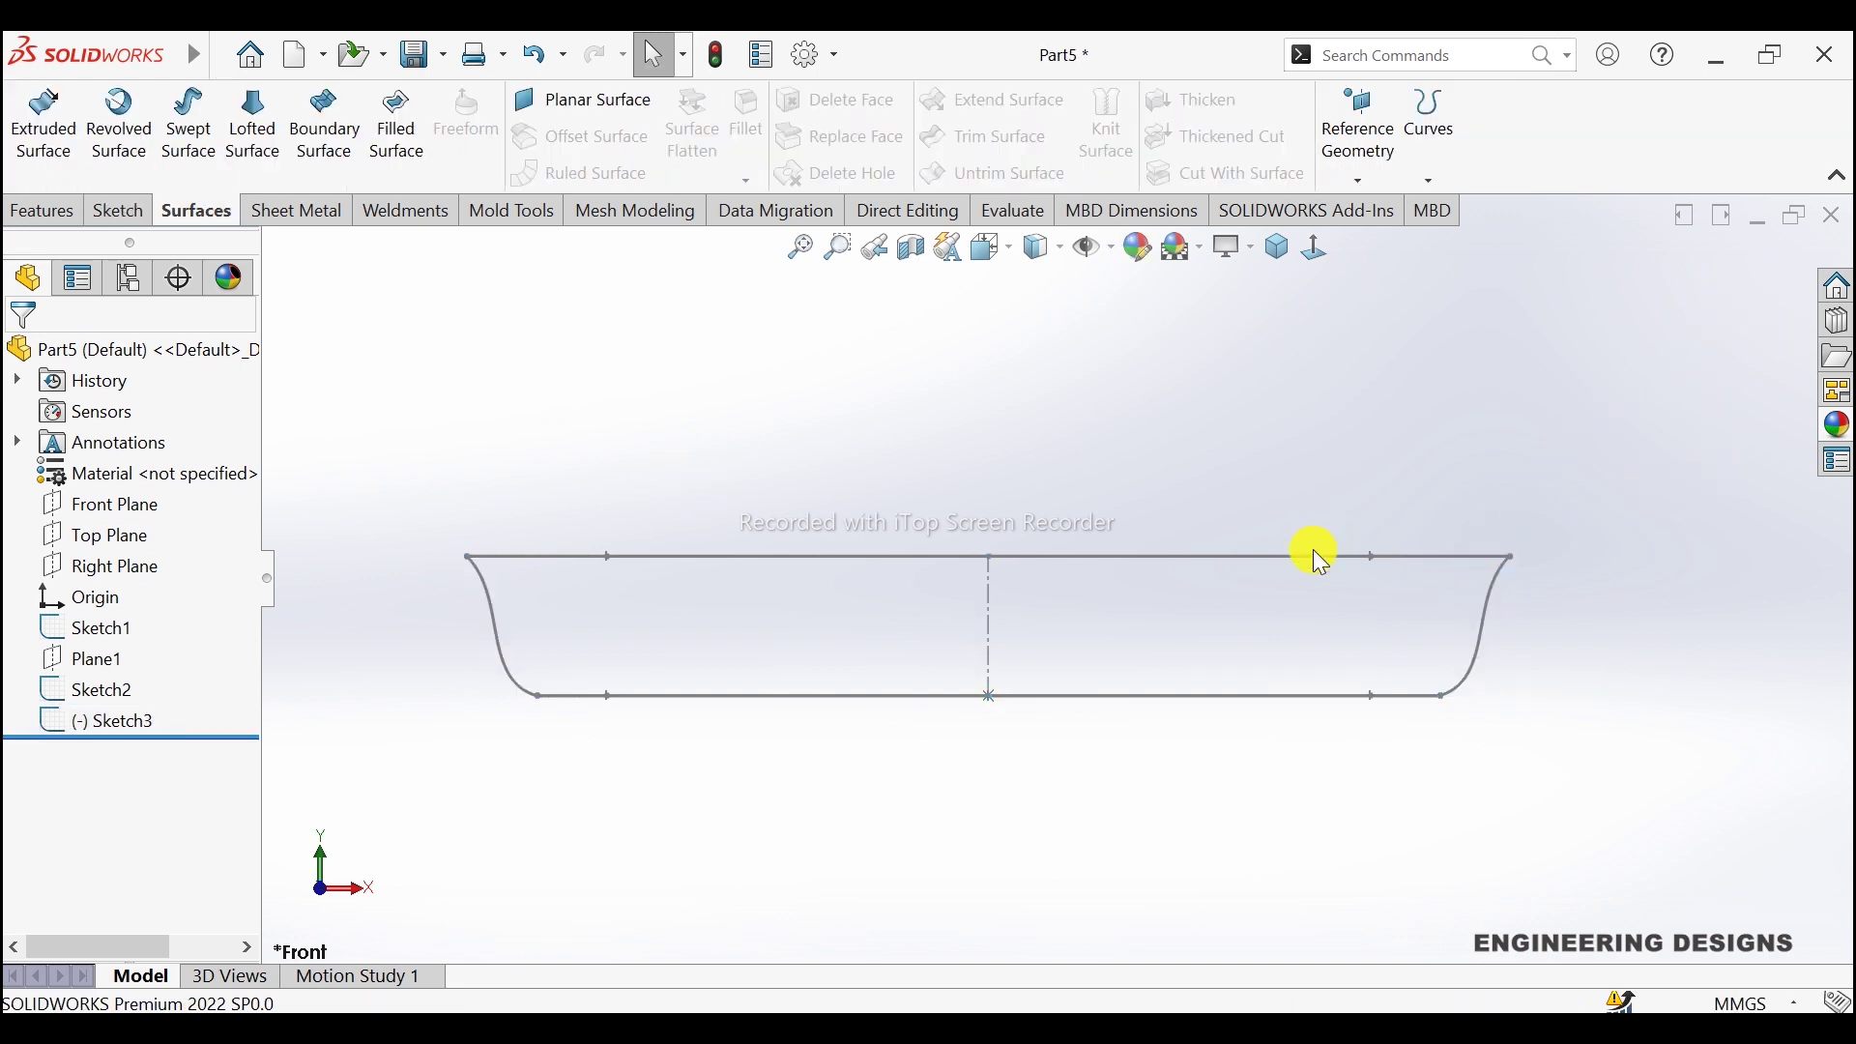
Step: Start a new sketch on the Right Plane
left_click(157, 575)
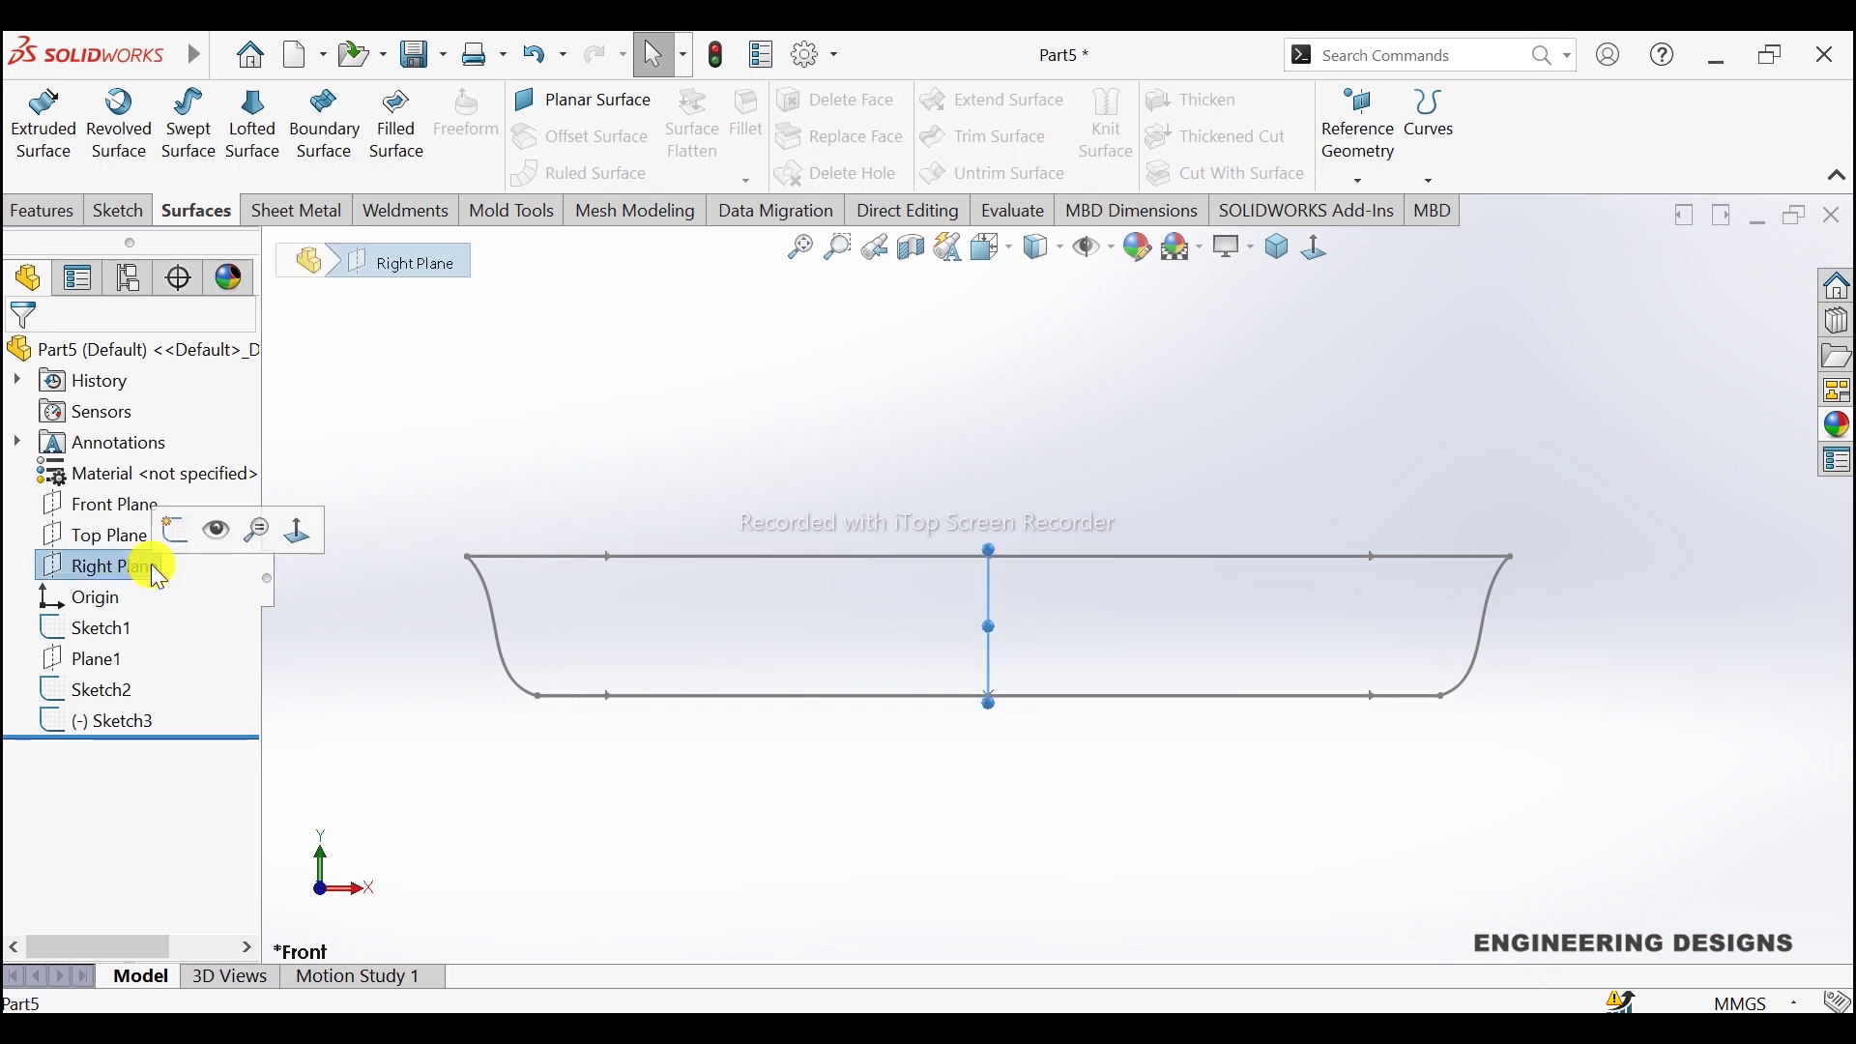
left_click(175, 529)
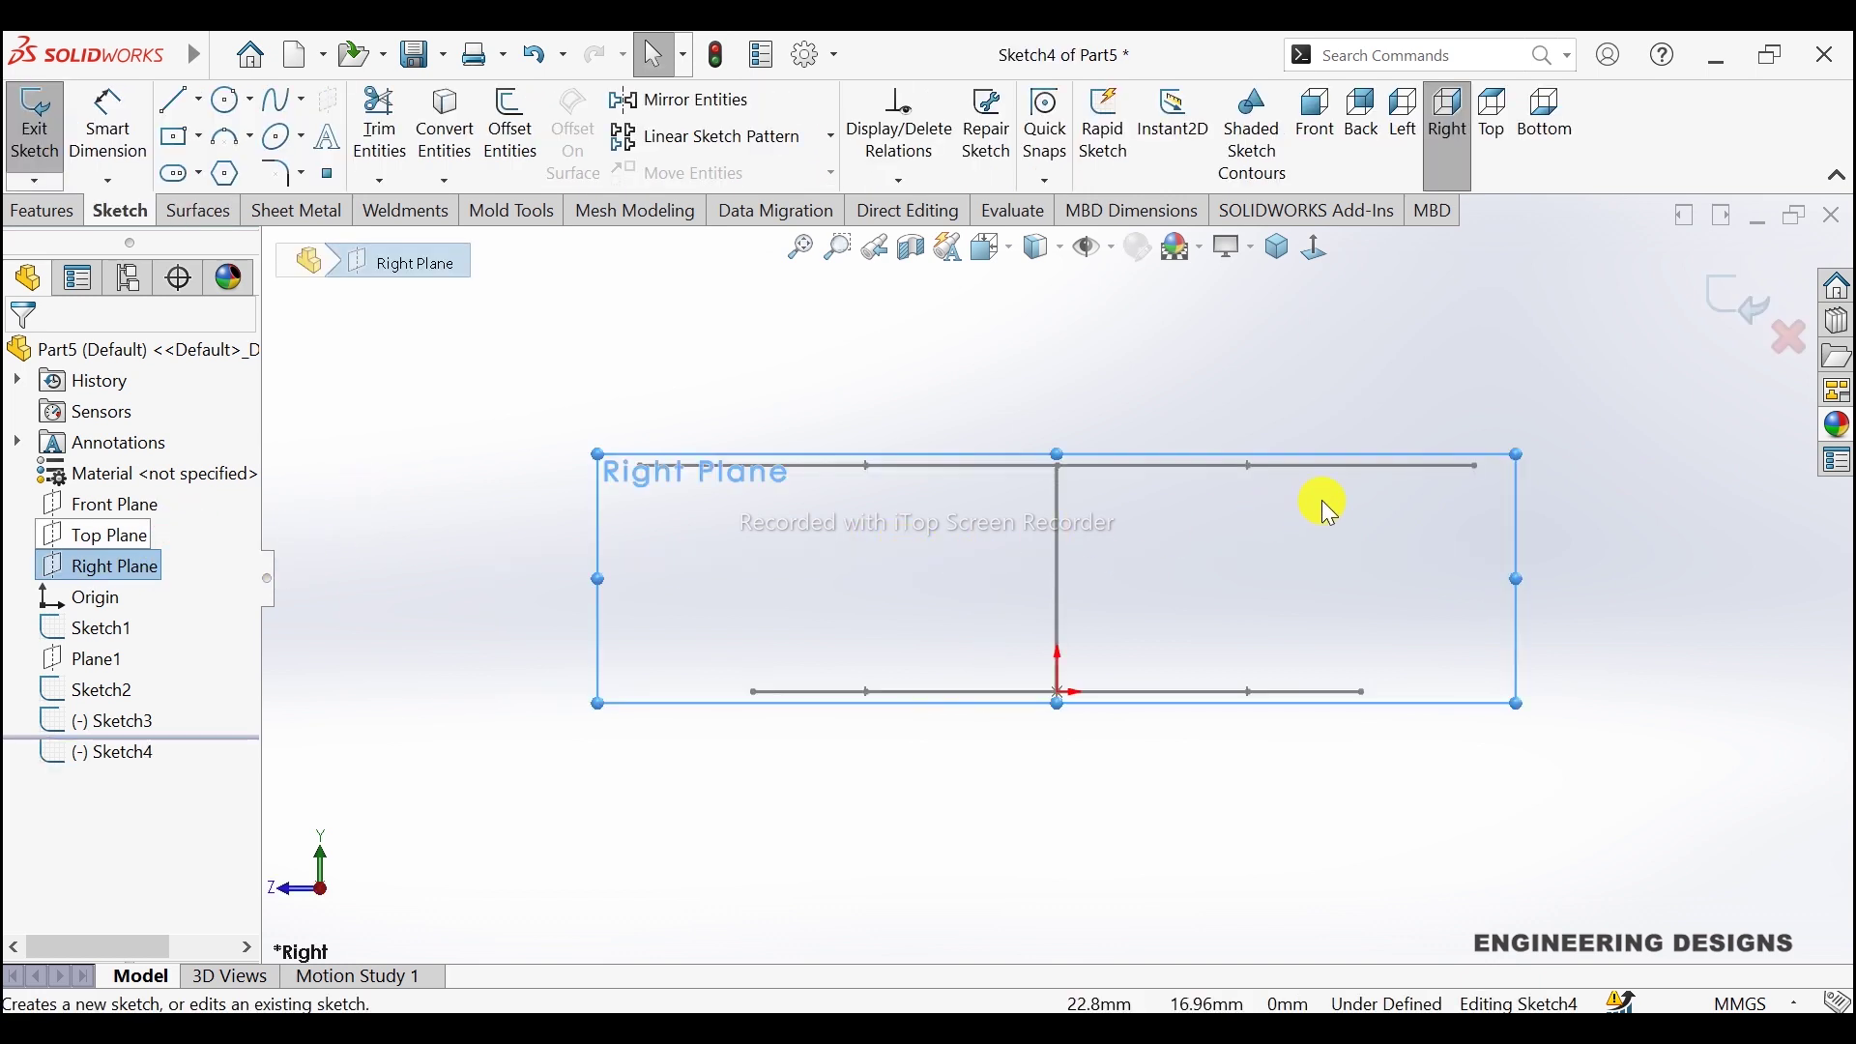
left_click(1268, 520)
scroll(1249, 541, "down", 3)
scroll(1247, 536, "down", 1)
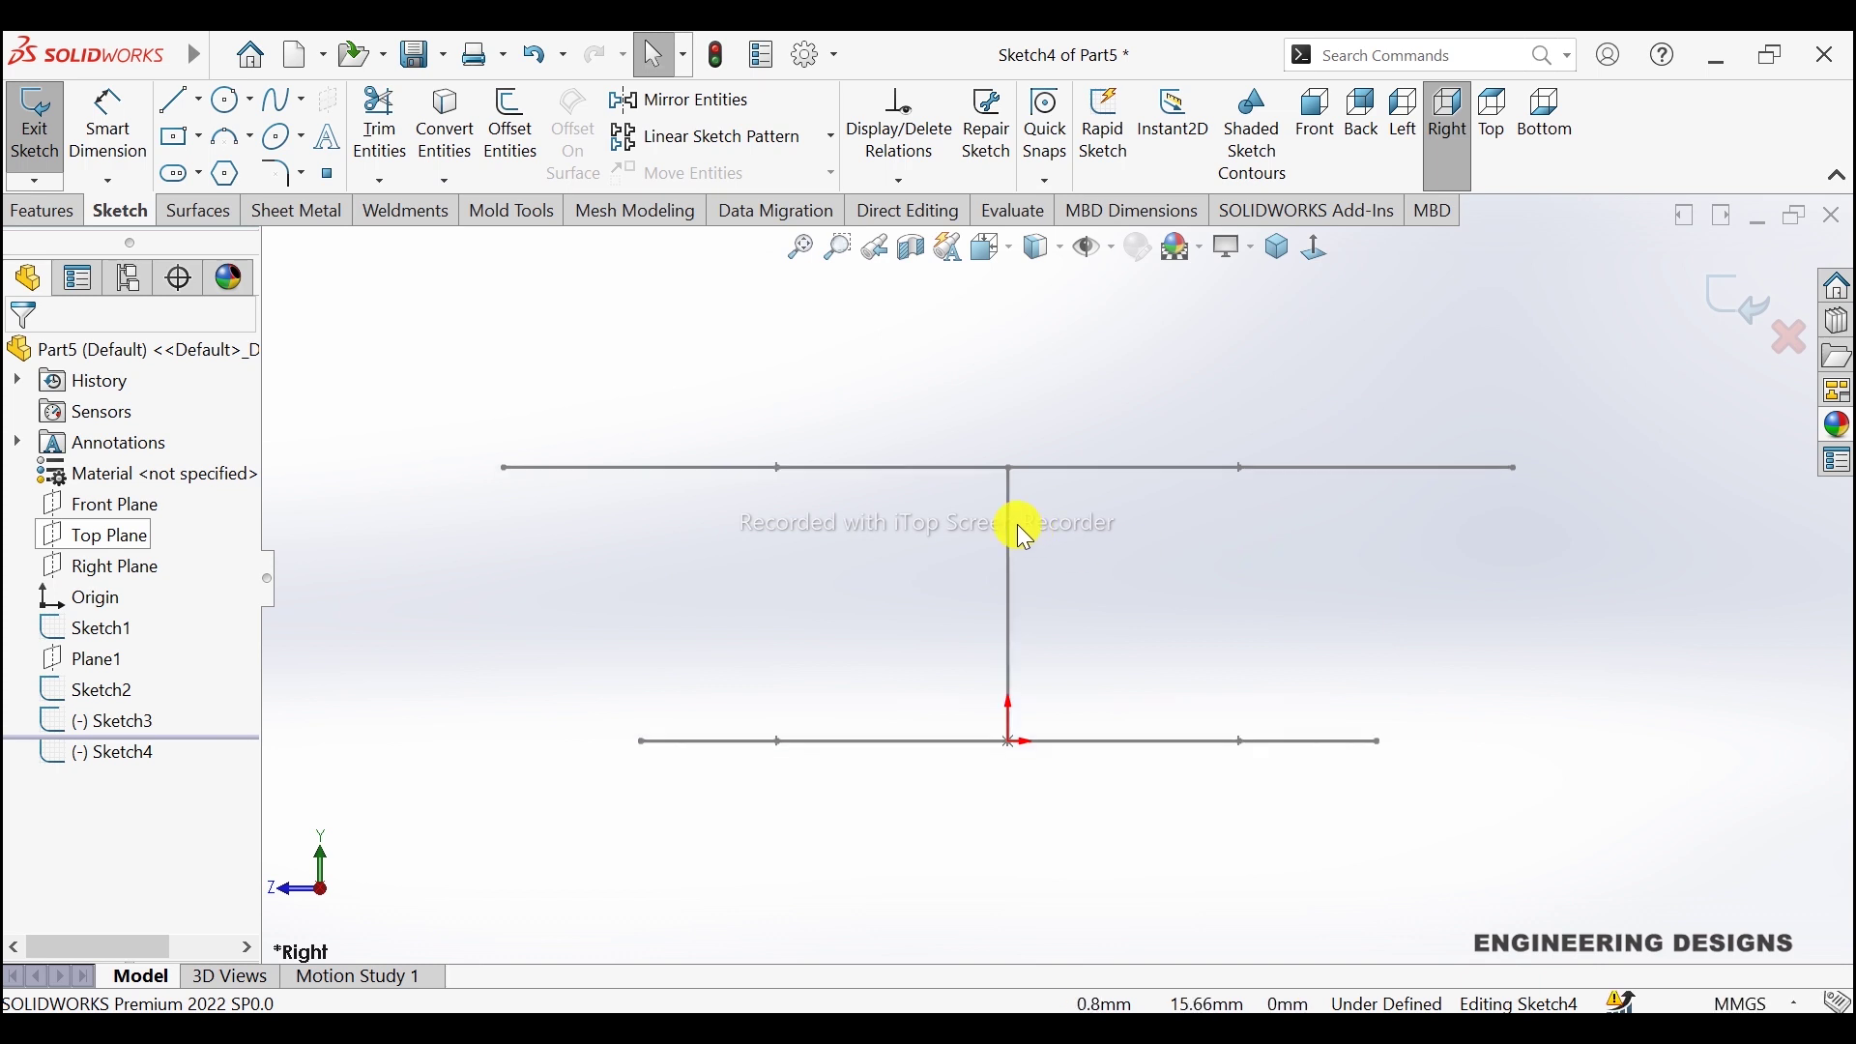
Step: Draw a spline from the top line's right end to the bottom line's right end
left_click(283, 100)
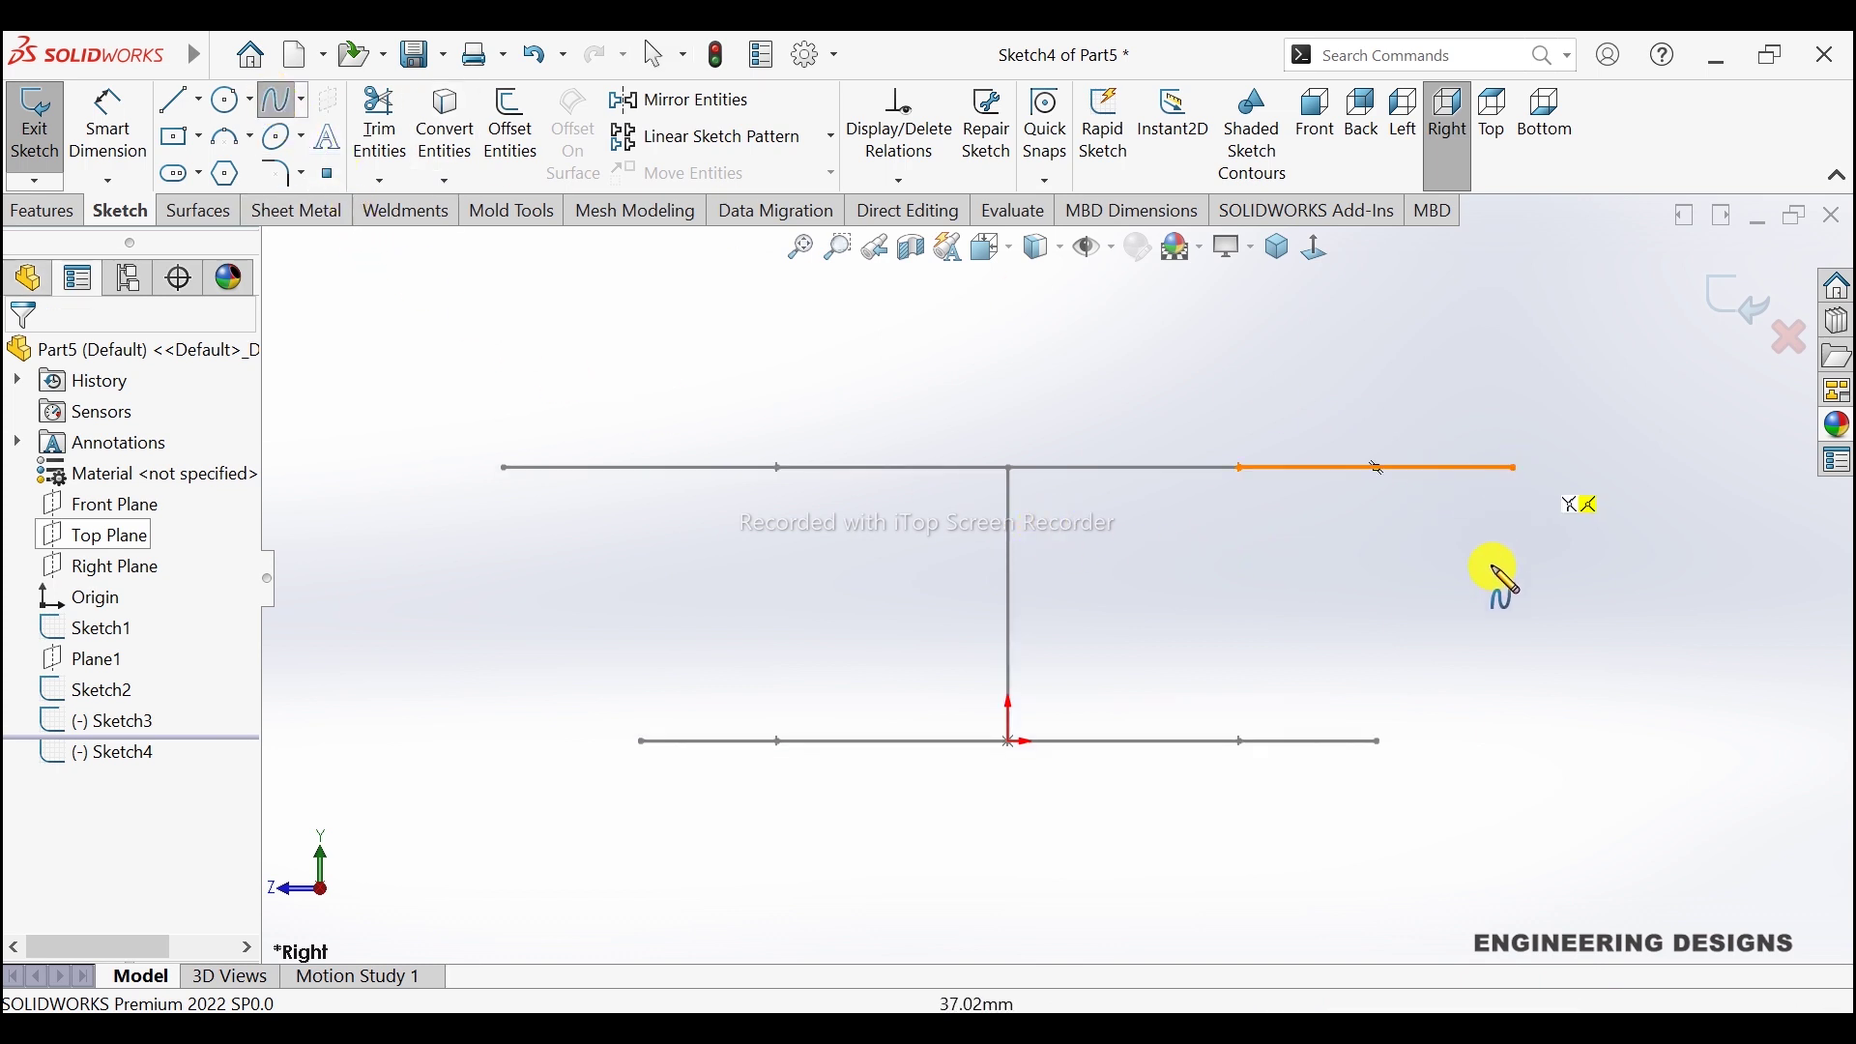
left_click(1515, 469)
left_click(1380, 744)
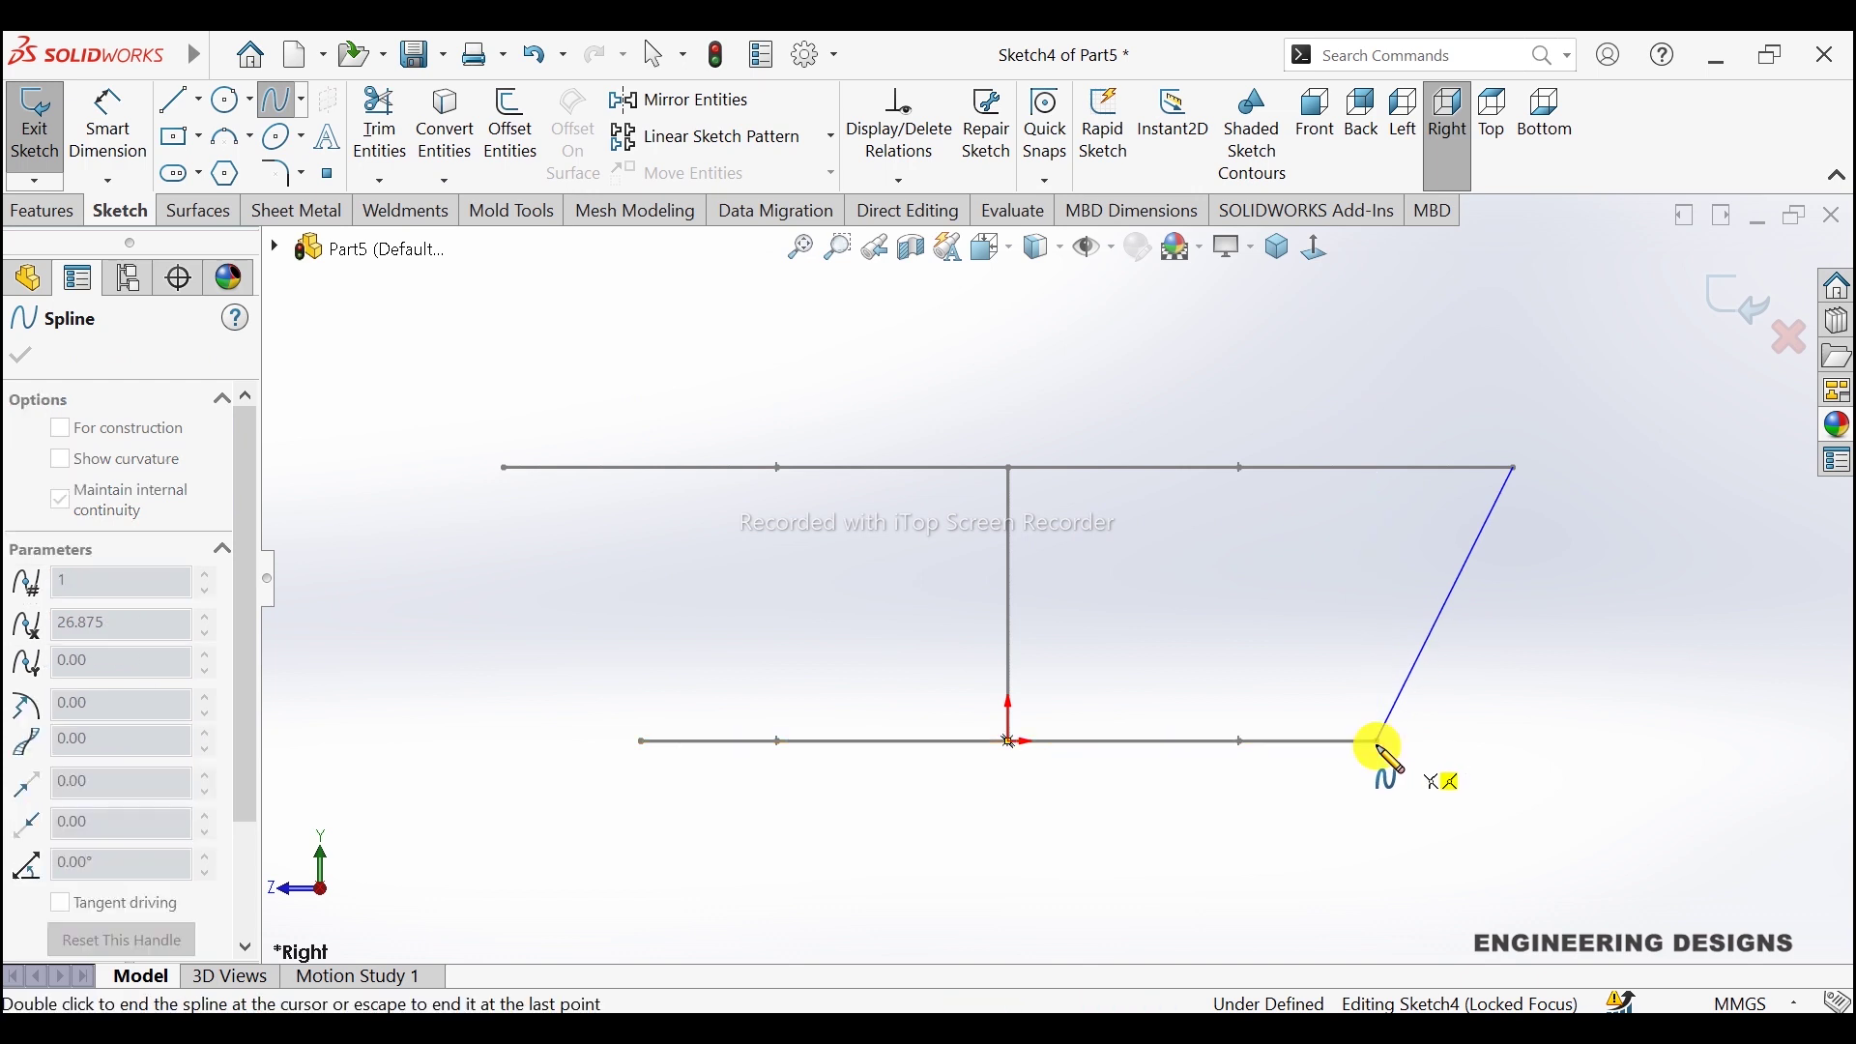
right_click(1354, 636)
left_click(1433, 653)
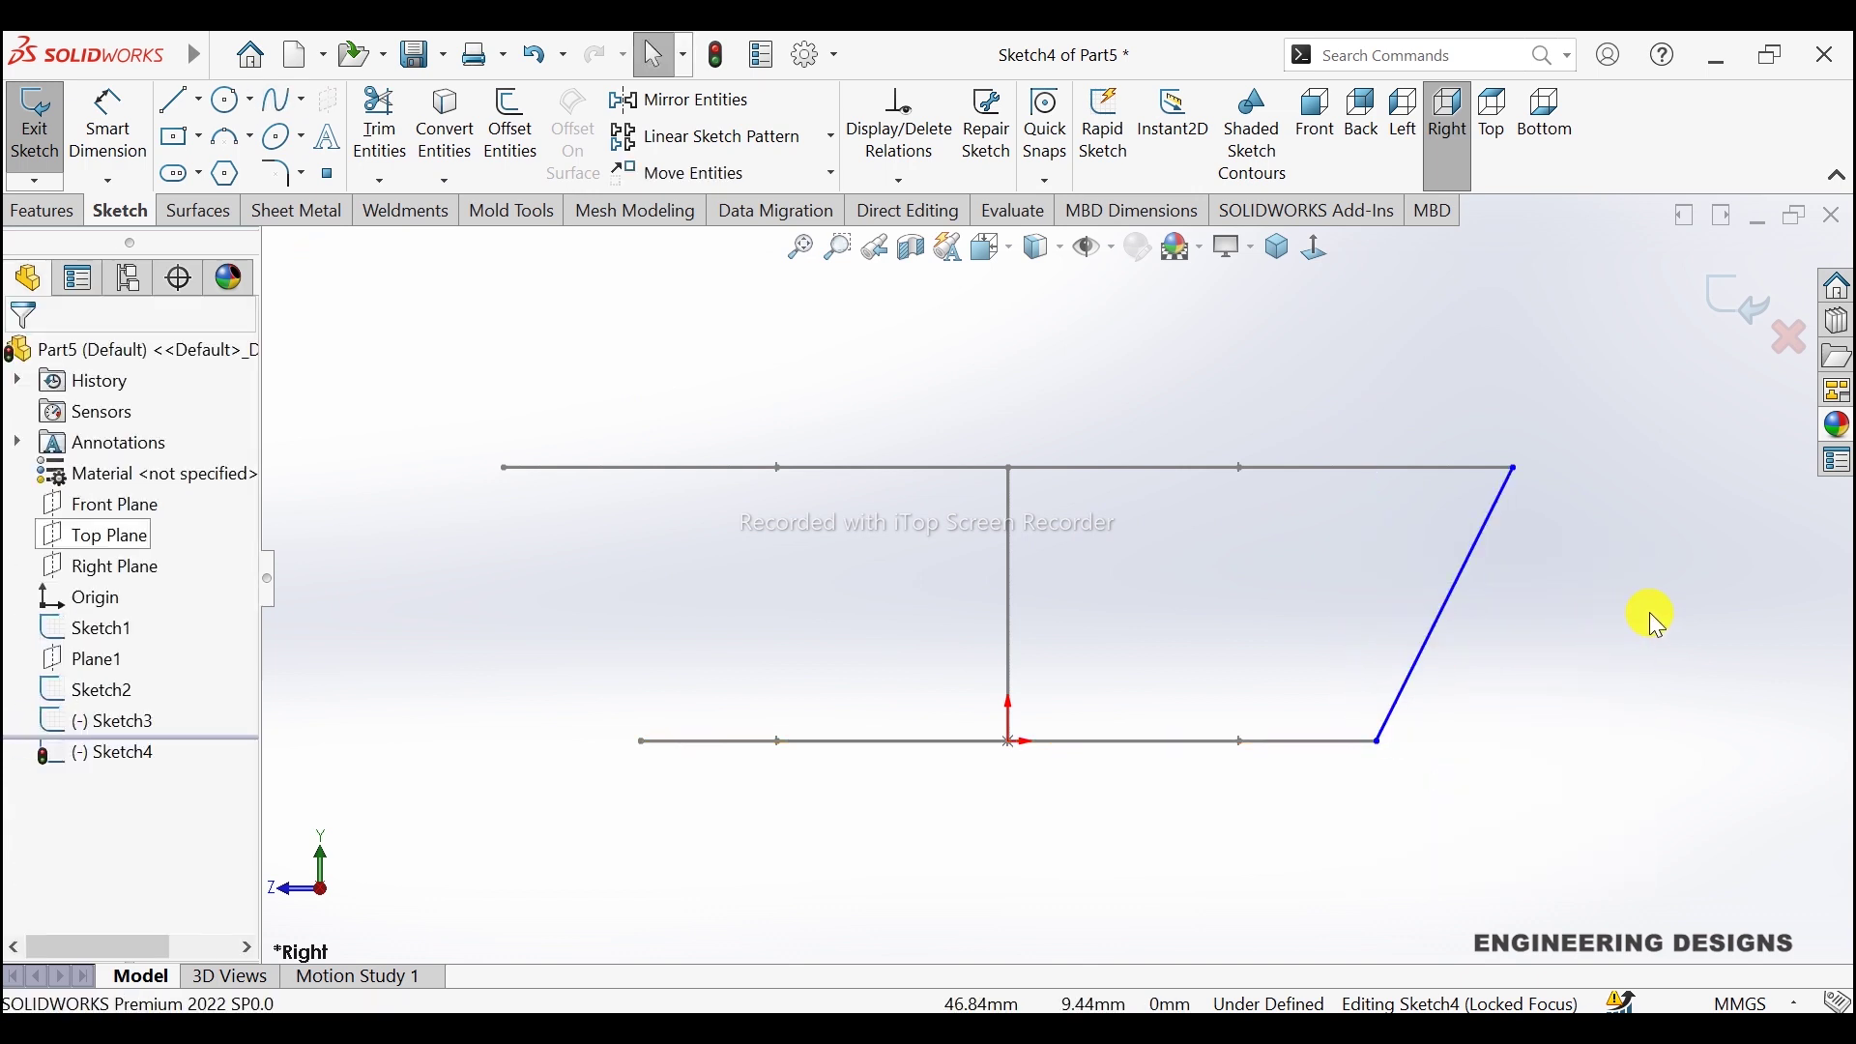
scroll(1649, 612, "down", 1)
Step: Drag the spline's handles to bend it into an S-curve
left_click(1417, 530)
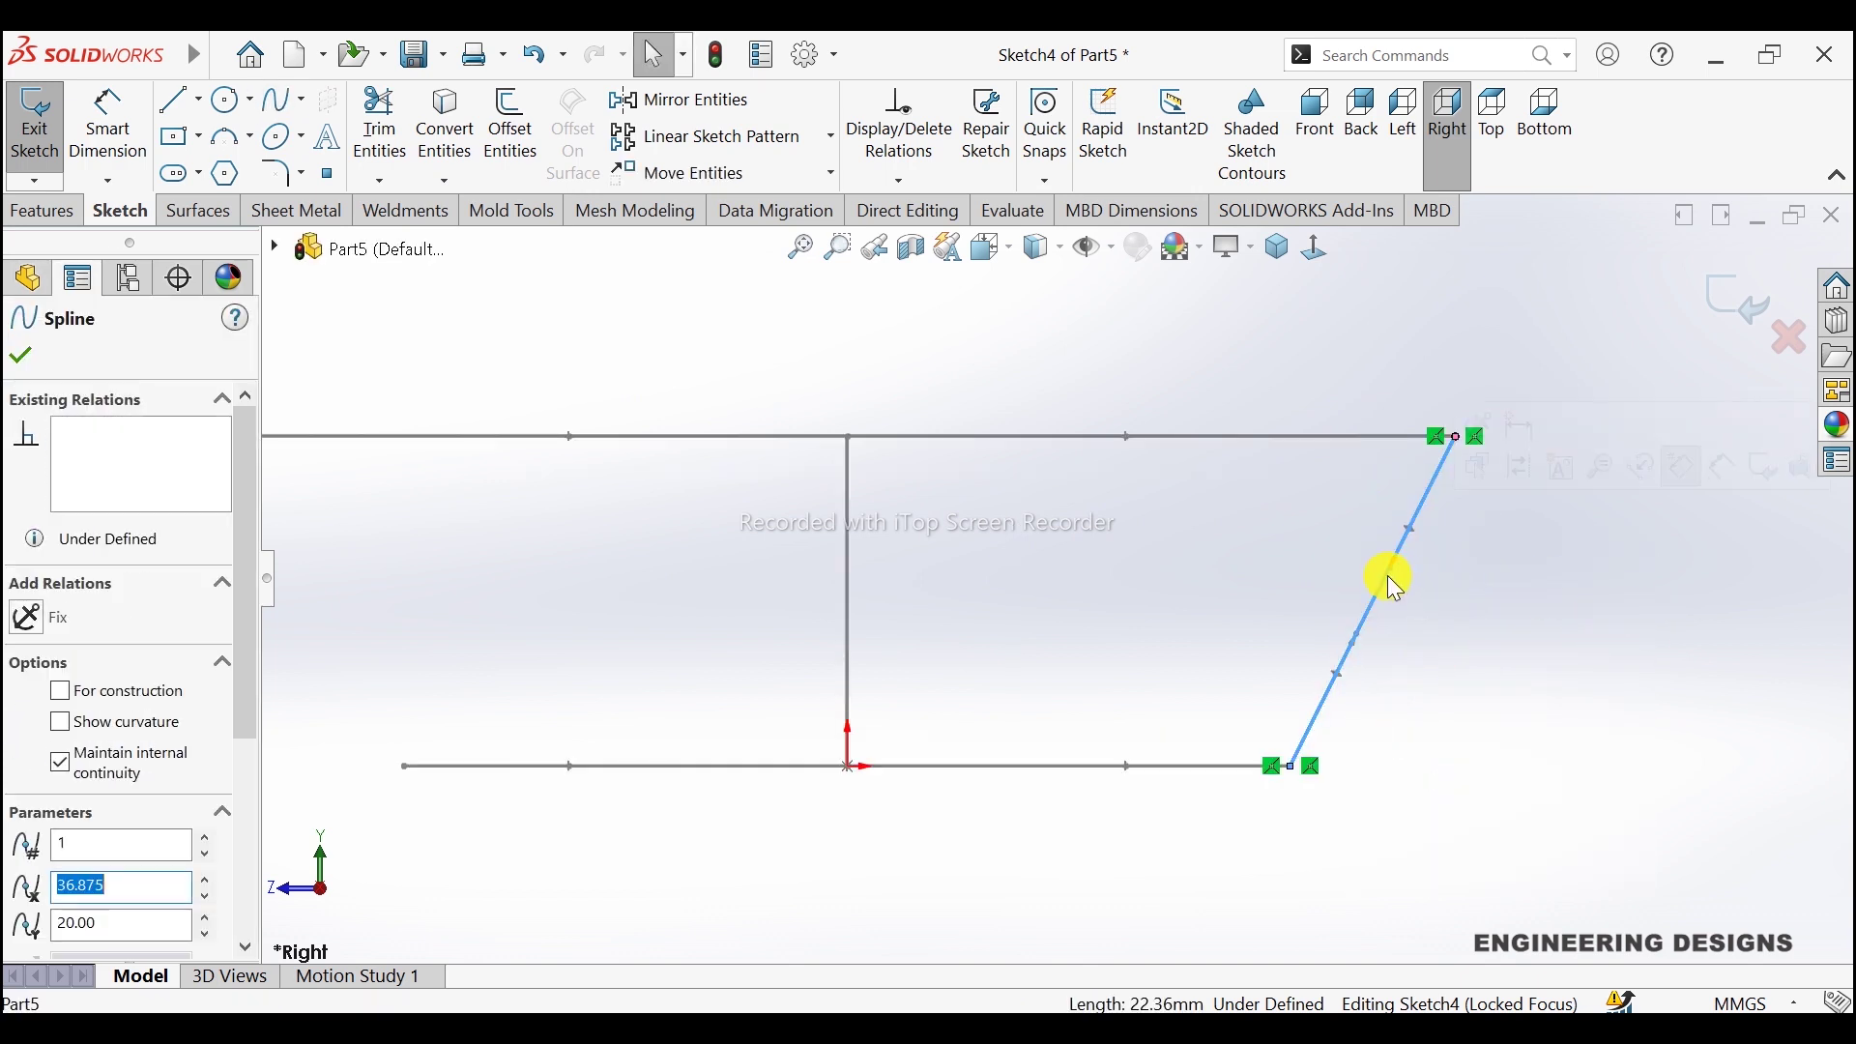
left_click_drag(1384, 555, 1357, 524)
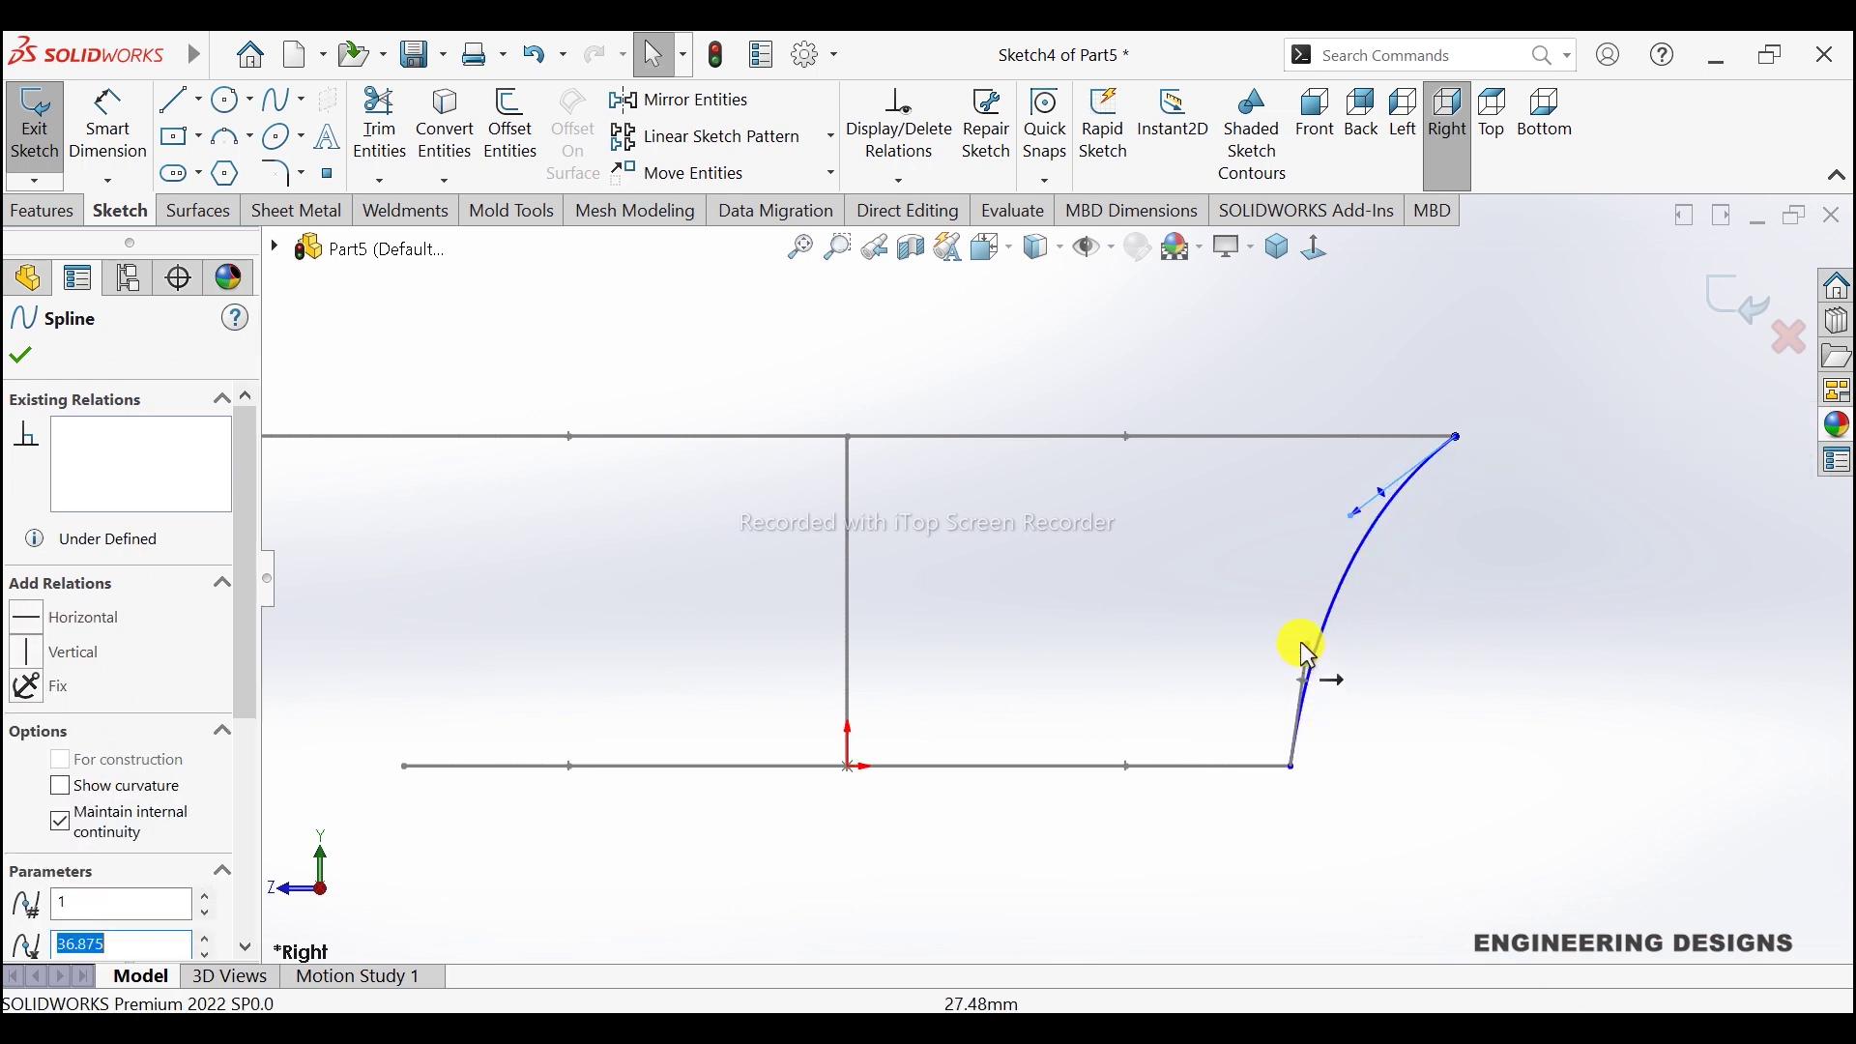
mouse_move(1308, 644)
left_mouse_down()
mouse_move(1428, 711)
mouse_move(1437, 753)
left_mouse_up()
left_click(1408, 613)
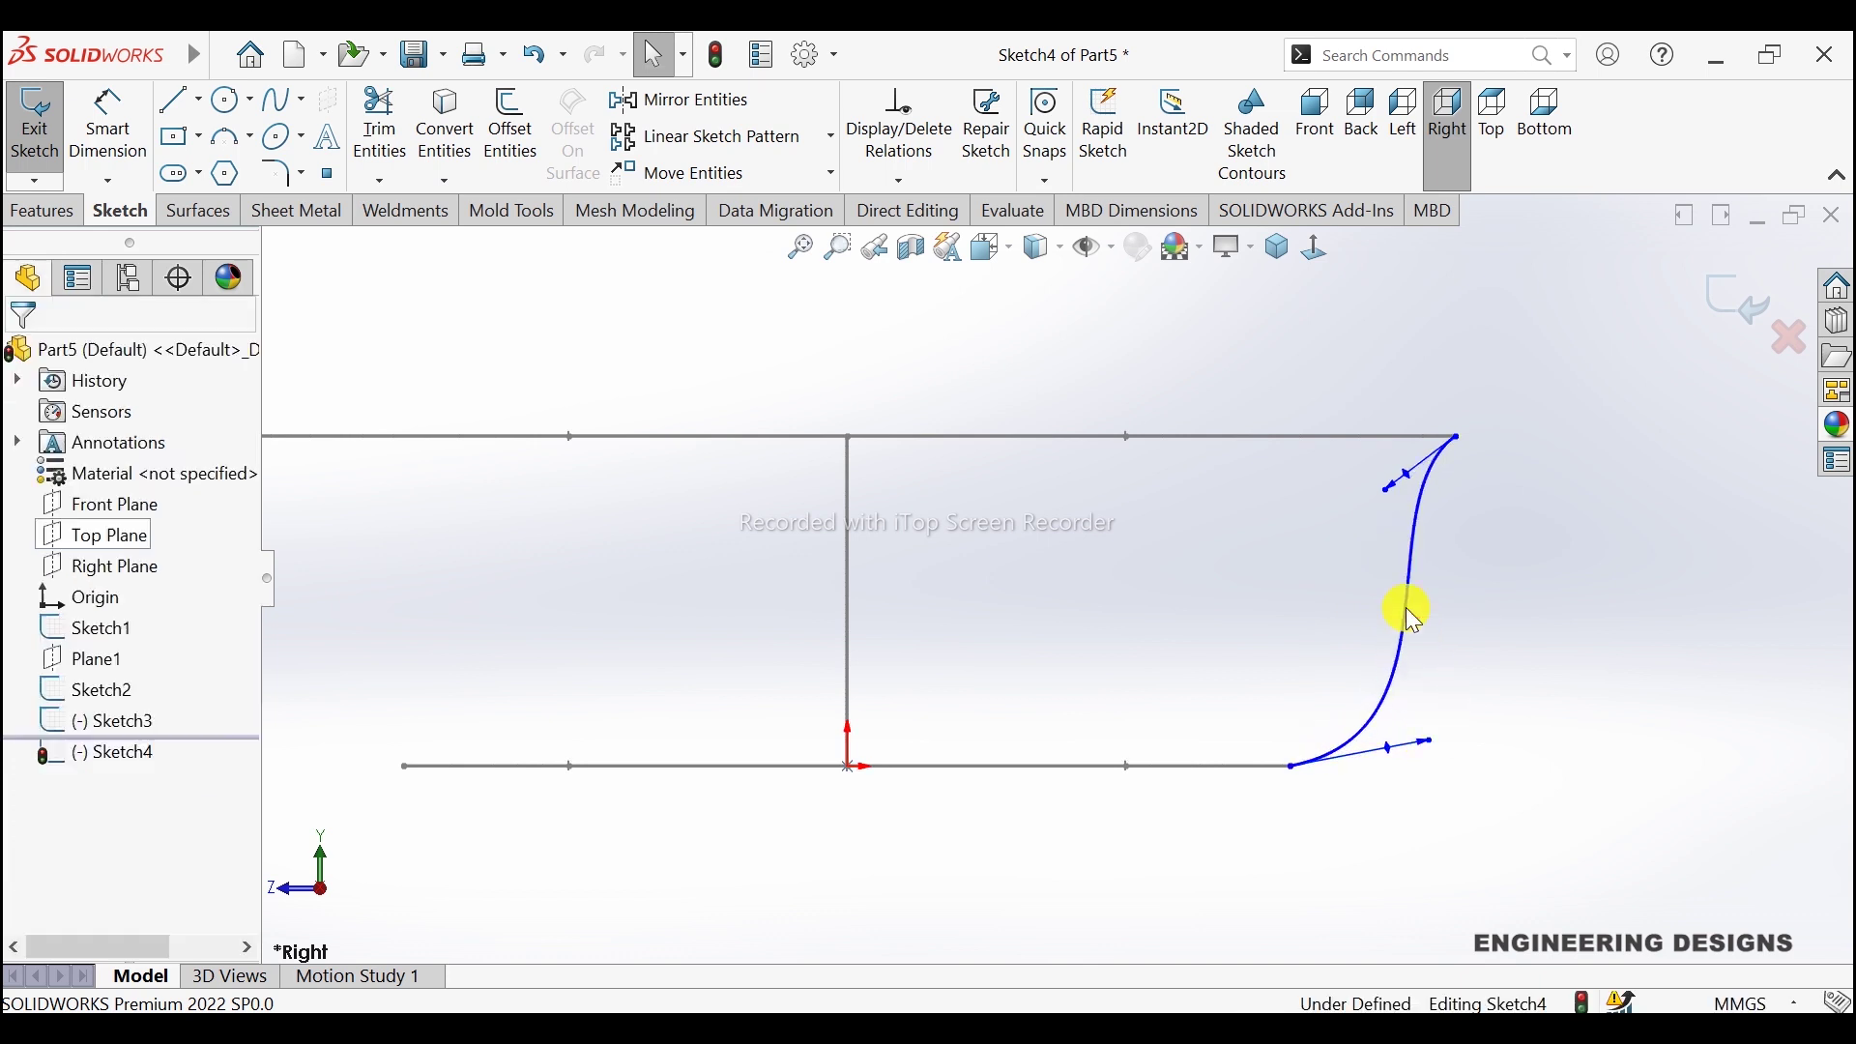
left_click(107, 120)
left_click(1276, 794)
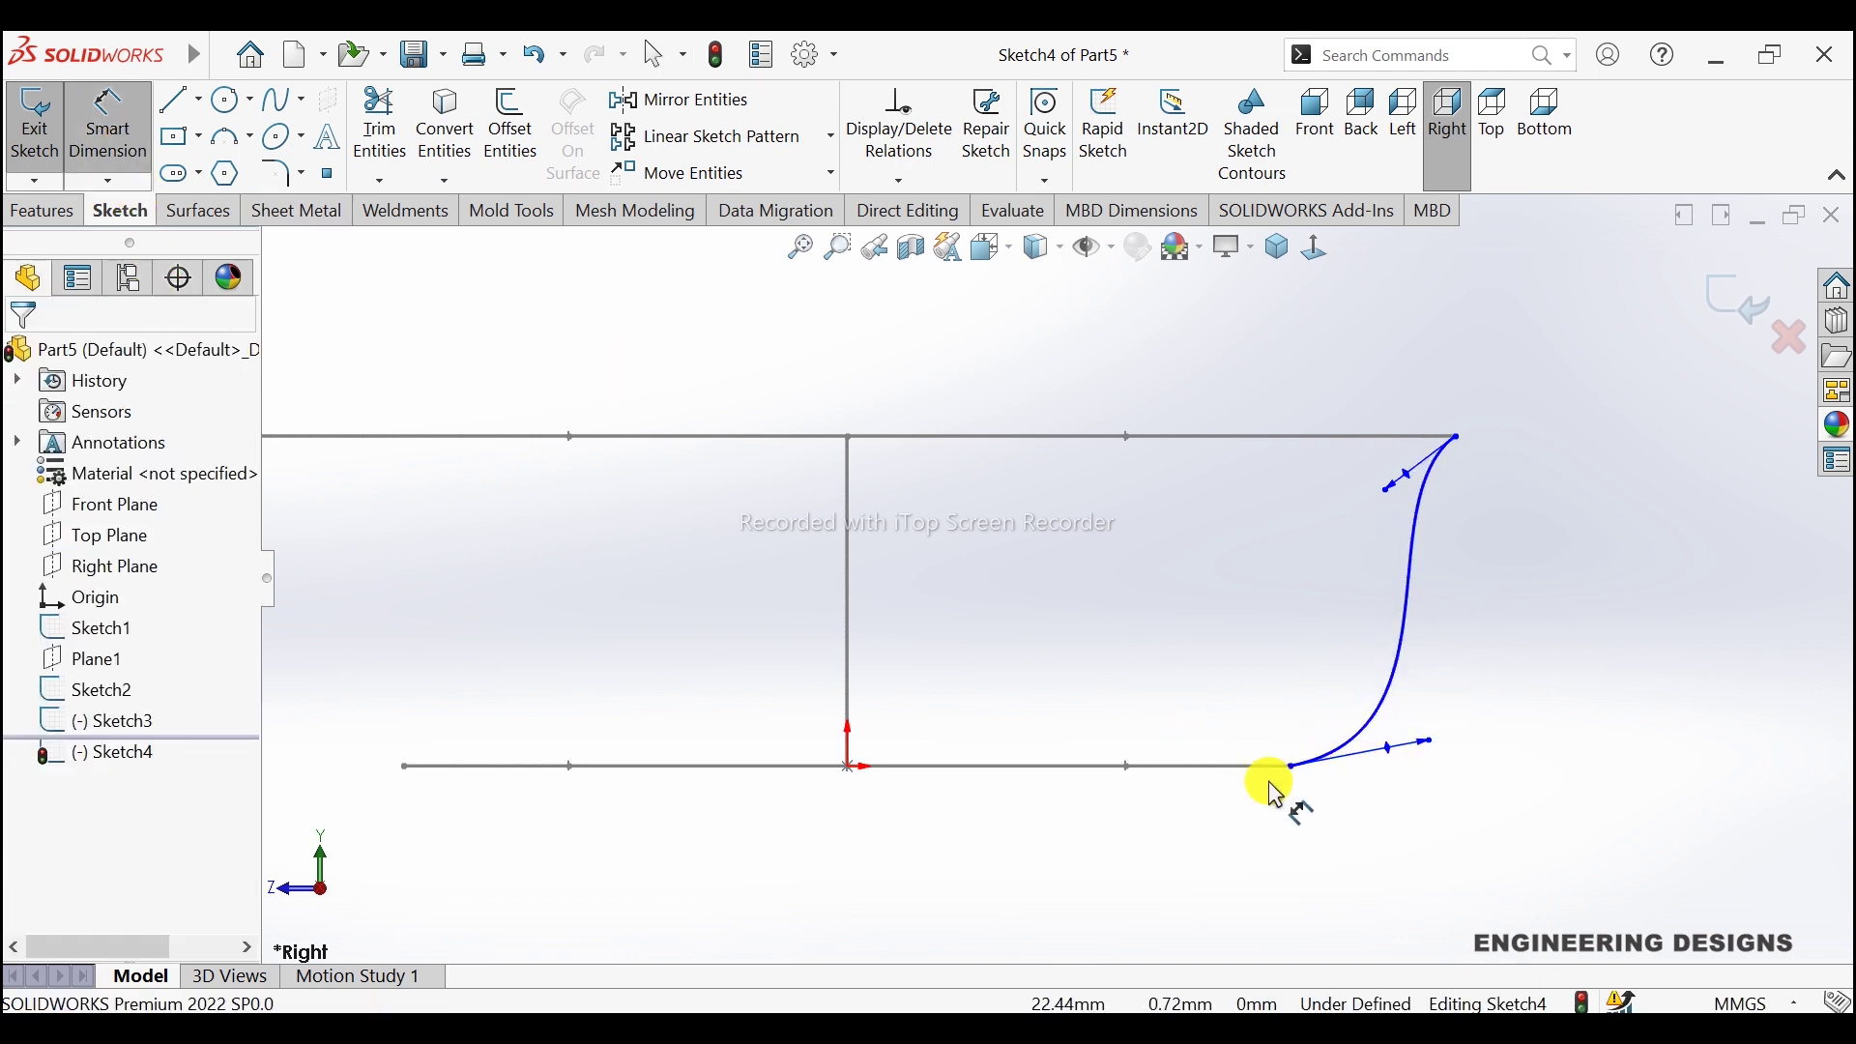
Step: Dimension the spline's end tangents to 17° against the bottom line and 45° against the top line
left_click(1433, 742)
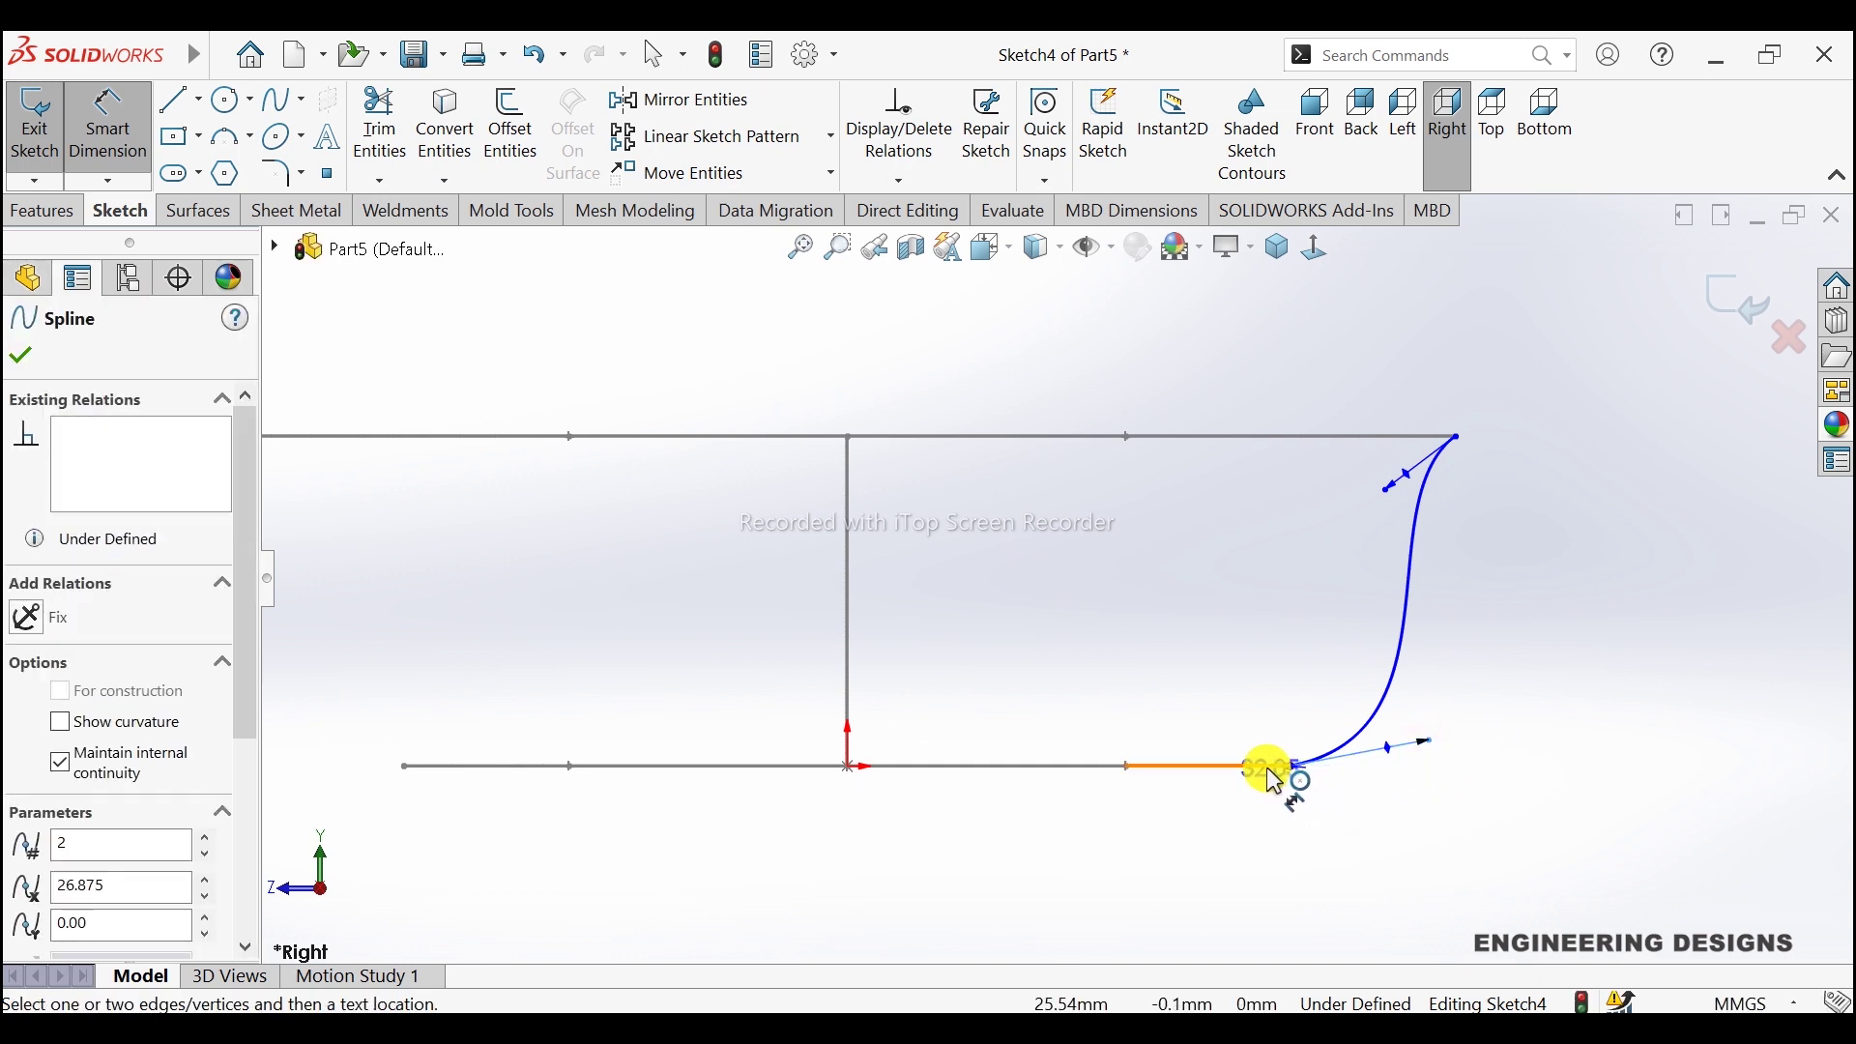
left_click(1261, 767)
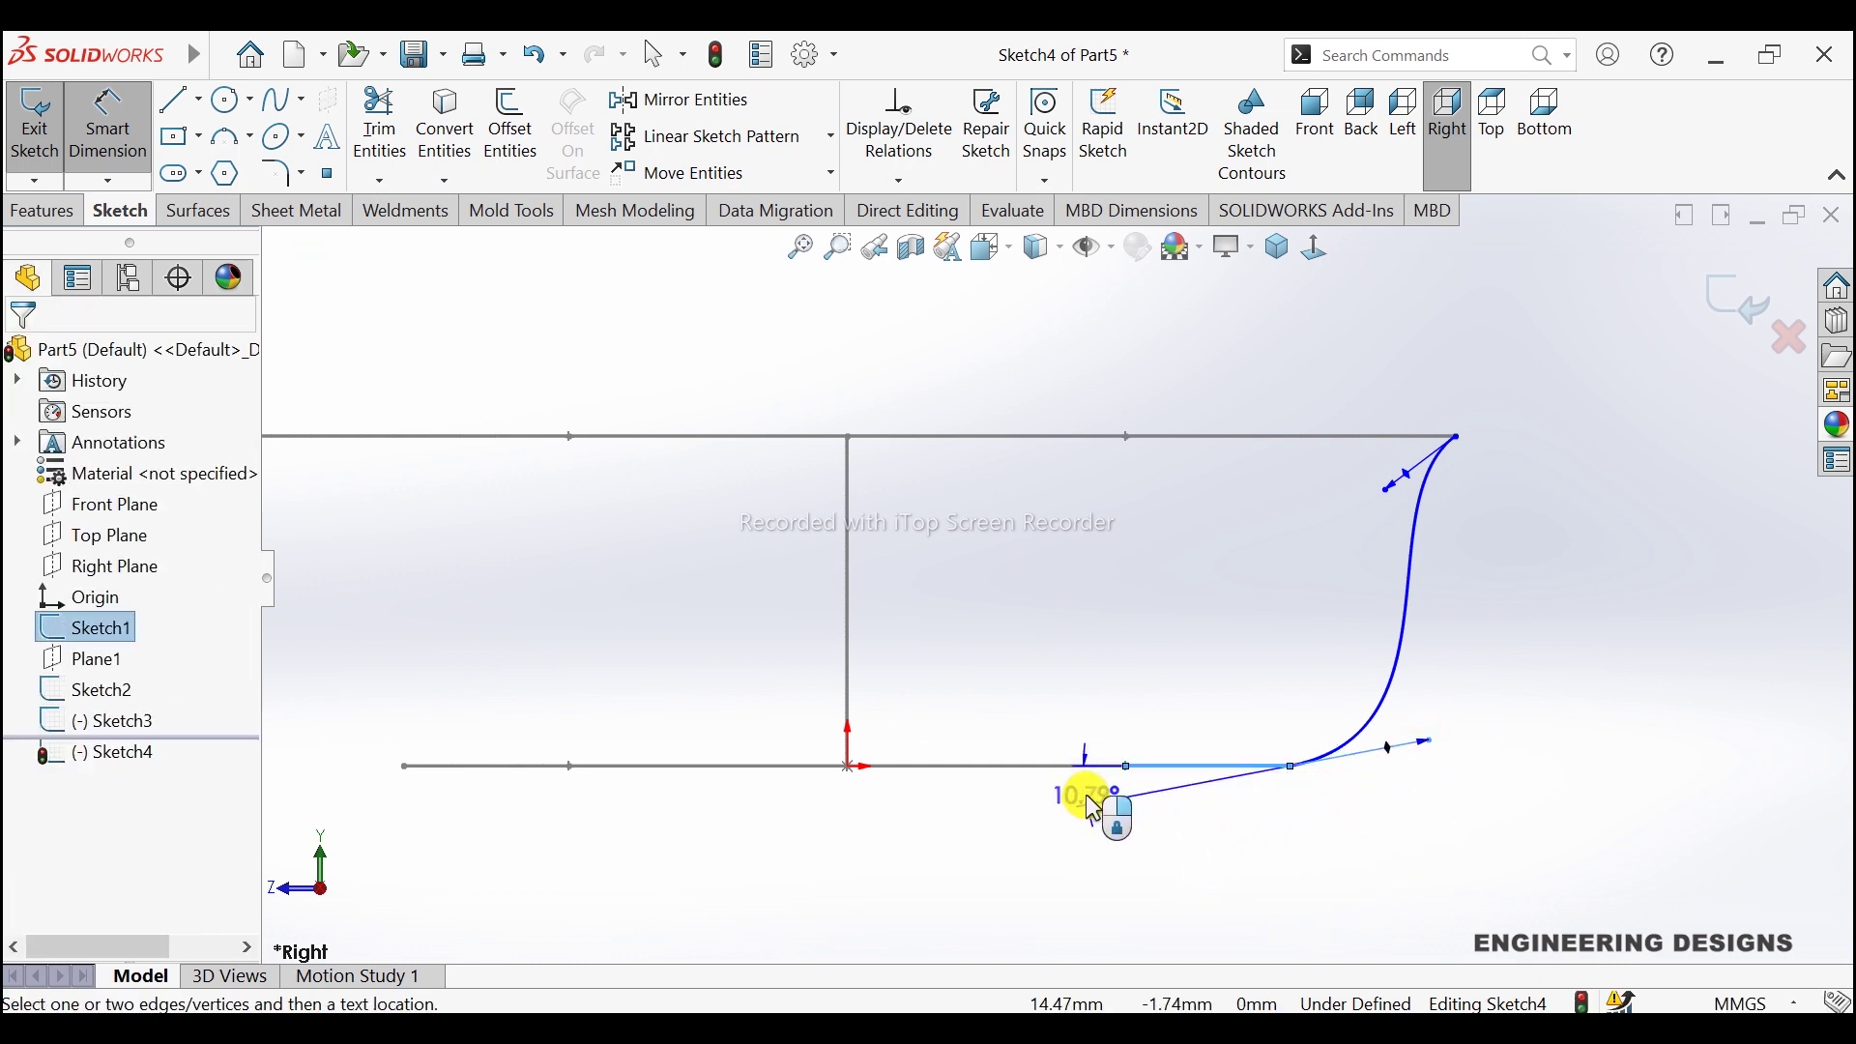
left_click(1087, 796)
type("1")
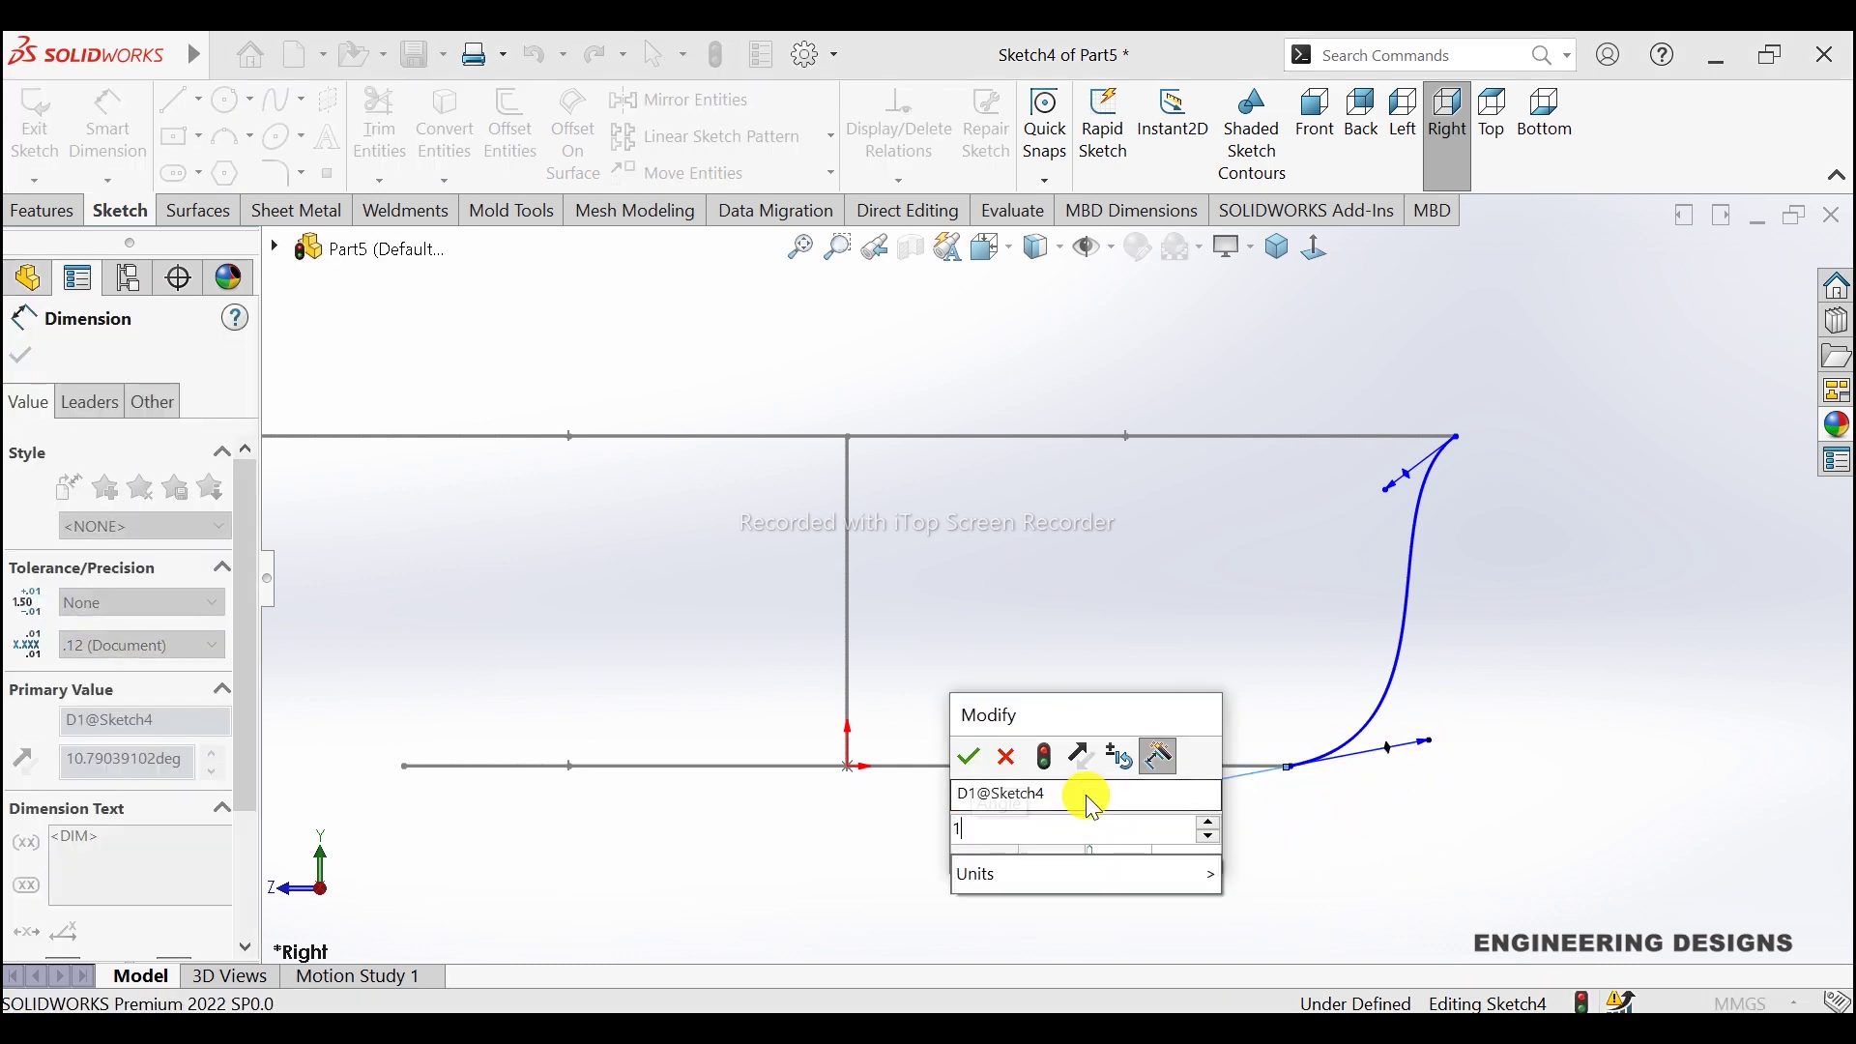
type("7")
key("Return")
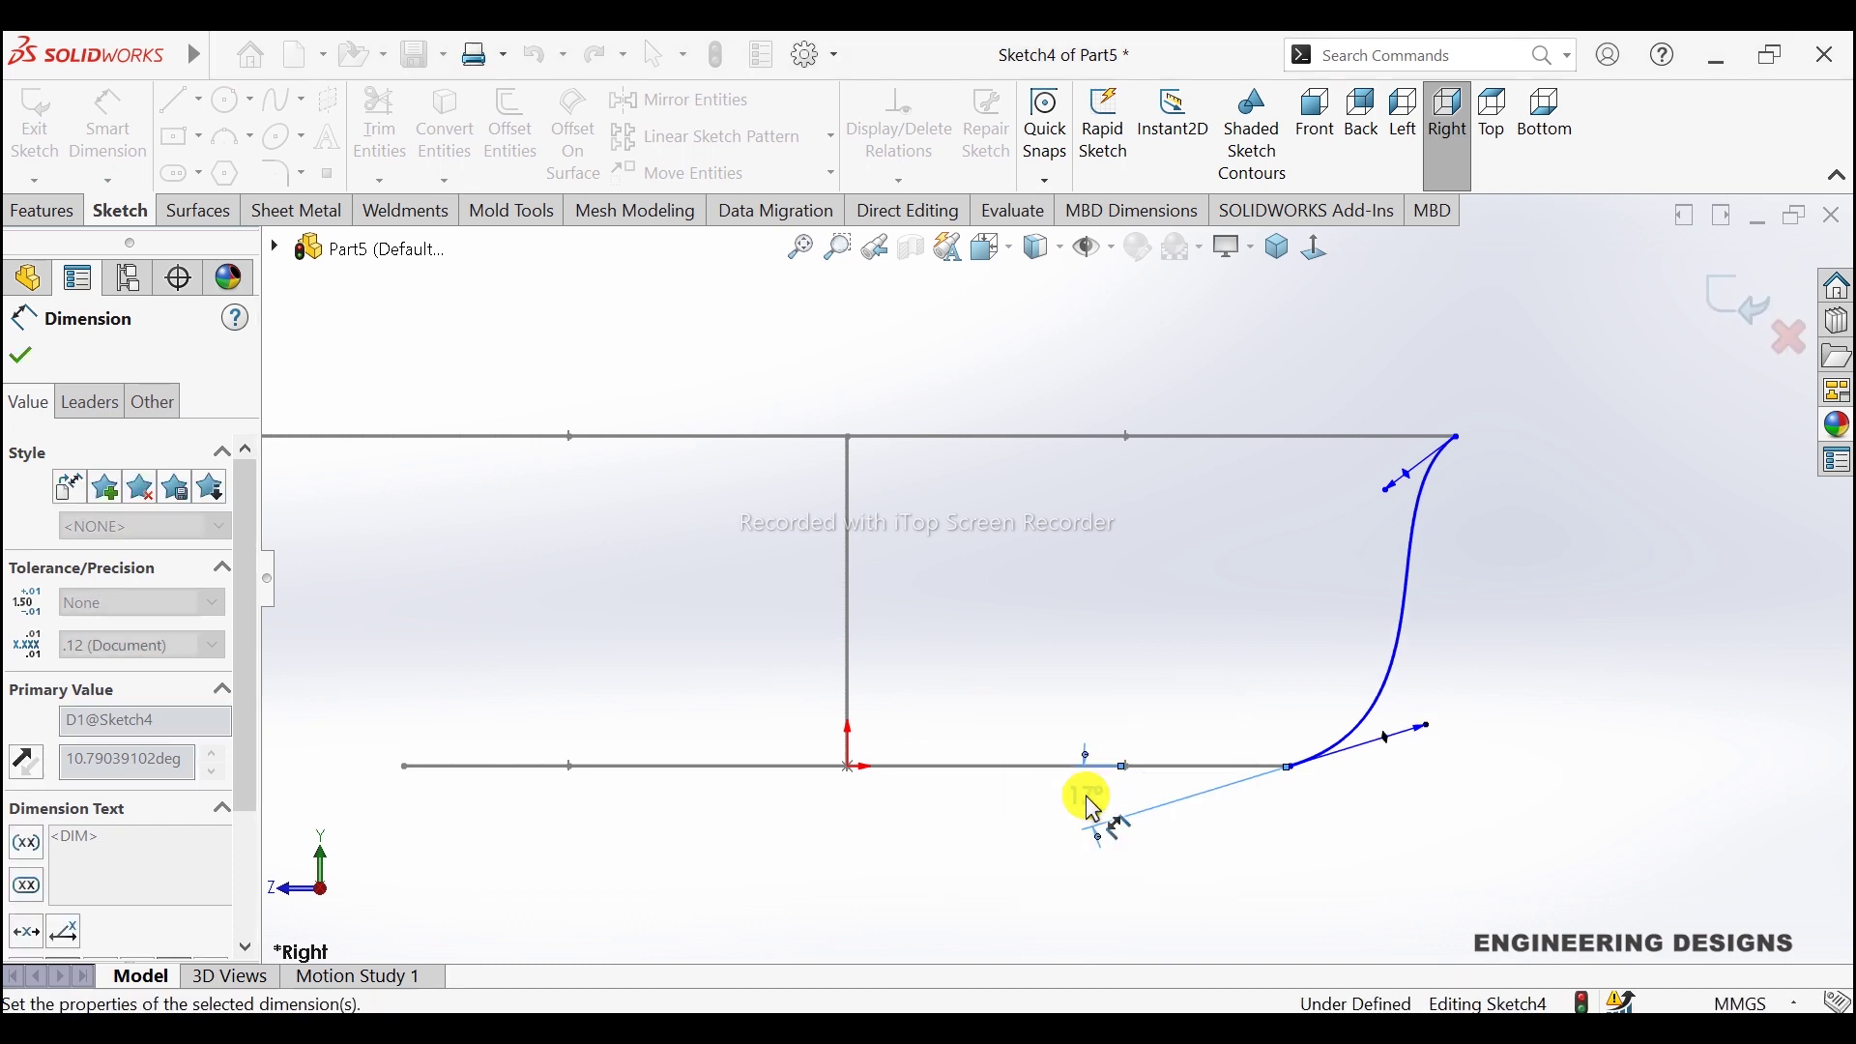
left_click(1389, 491)
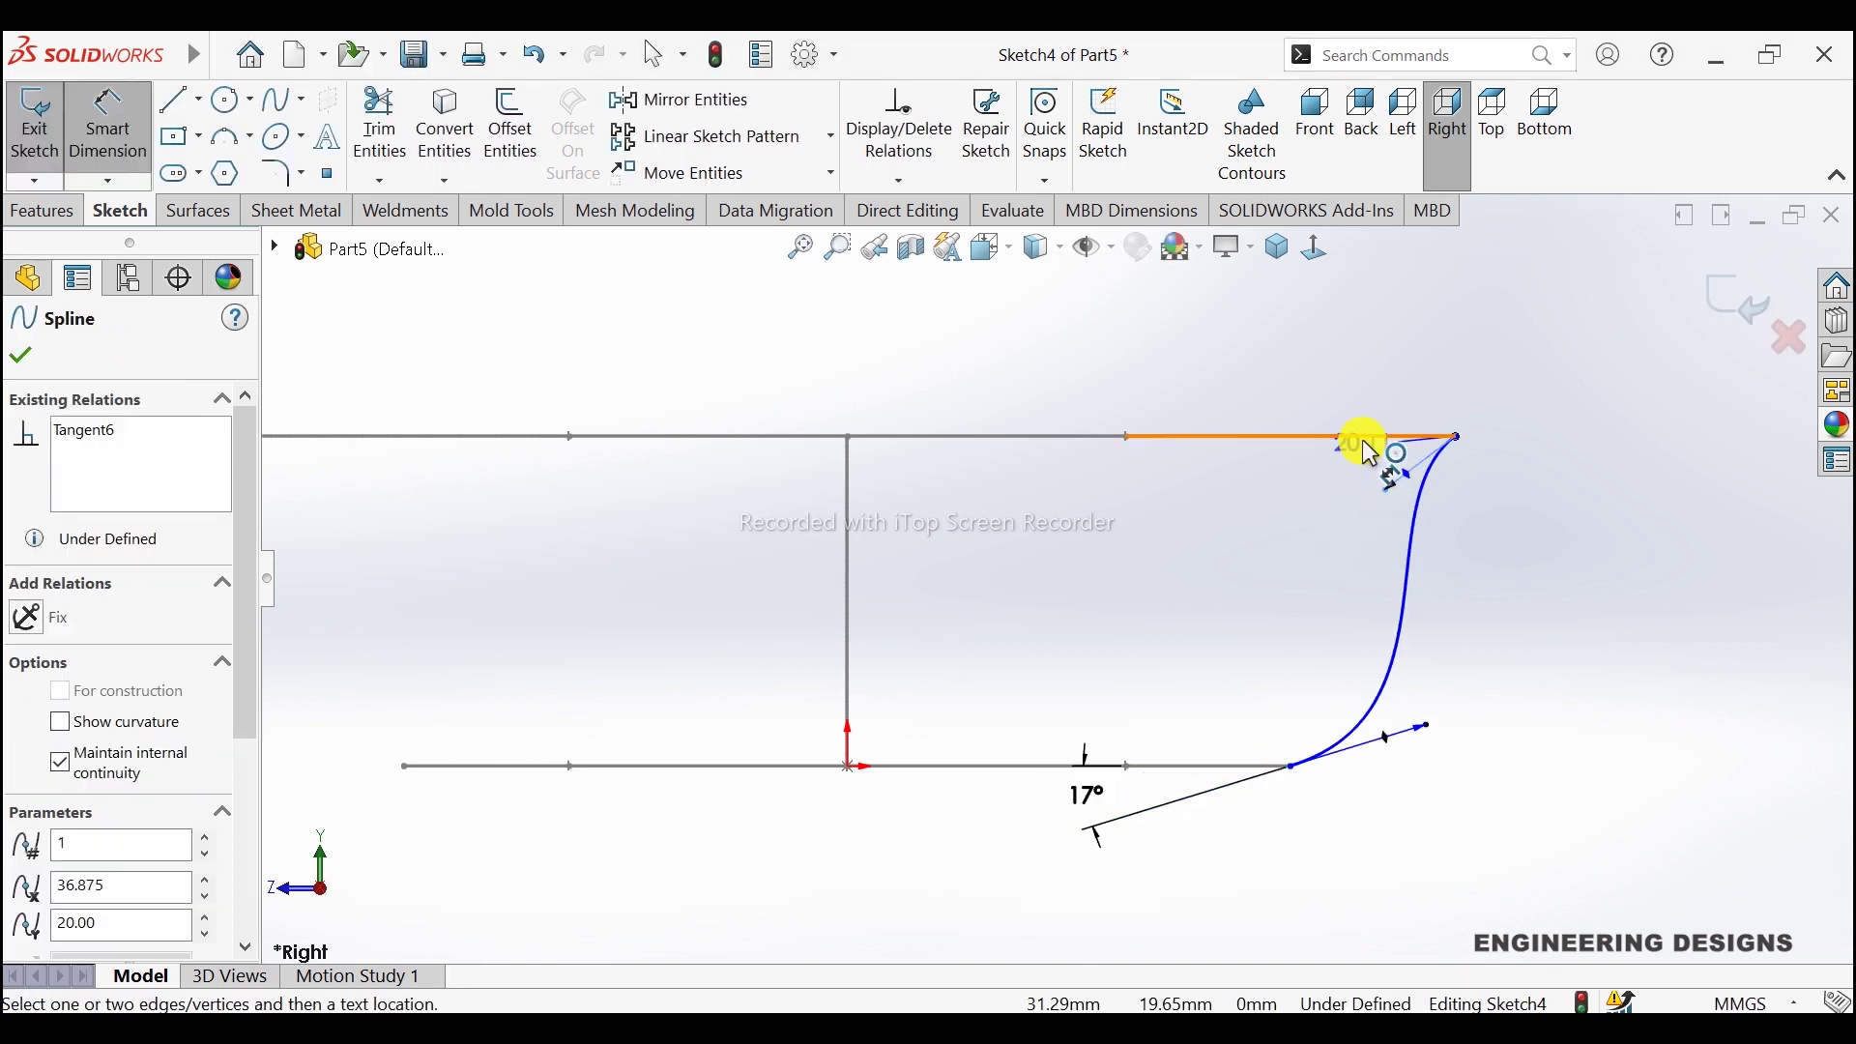
left_click(1365, 438)
left_click(1286, 481)
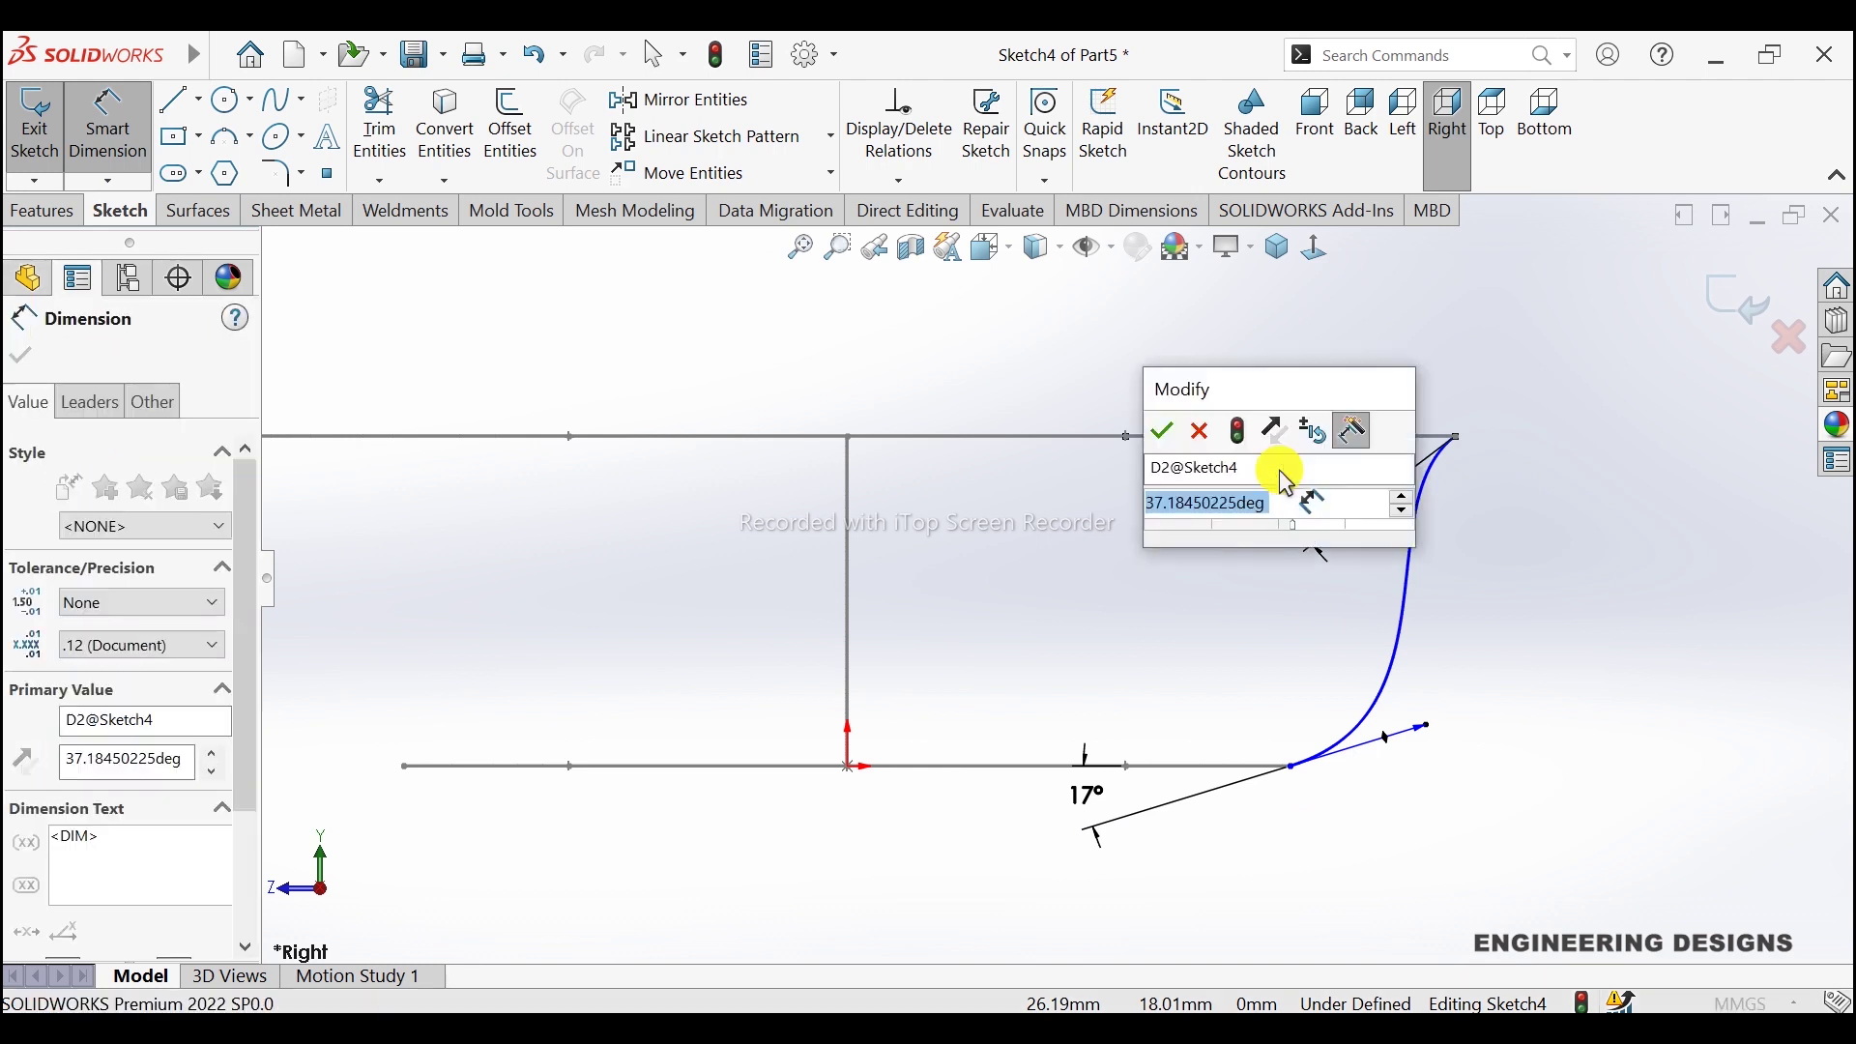
type("45")
key("Return")
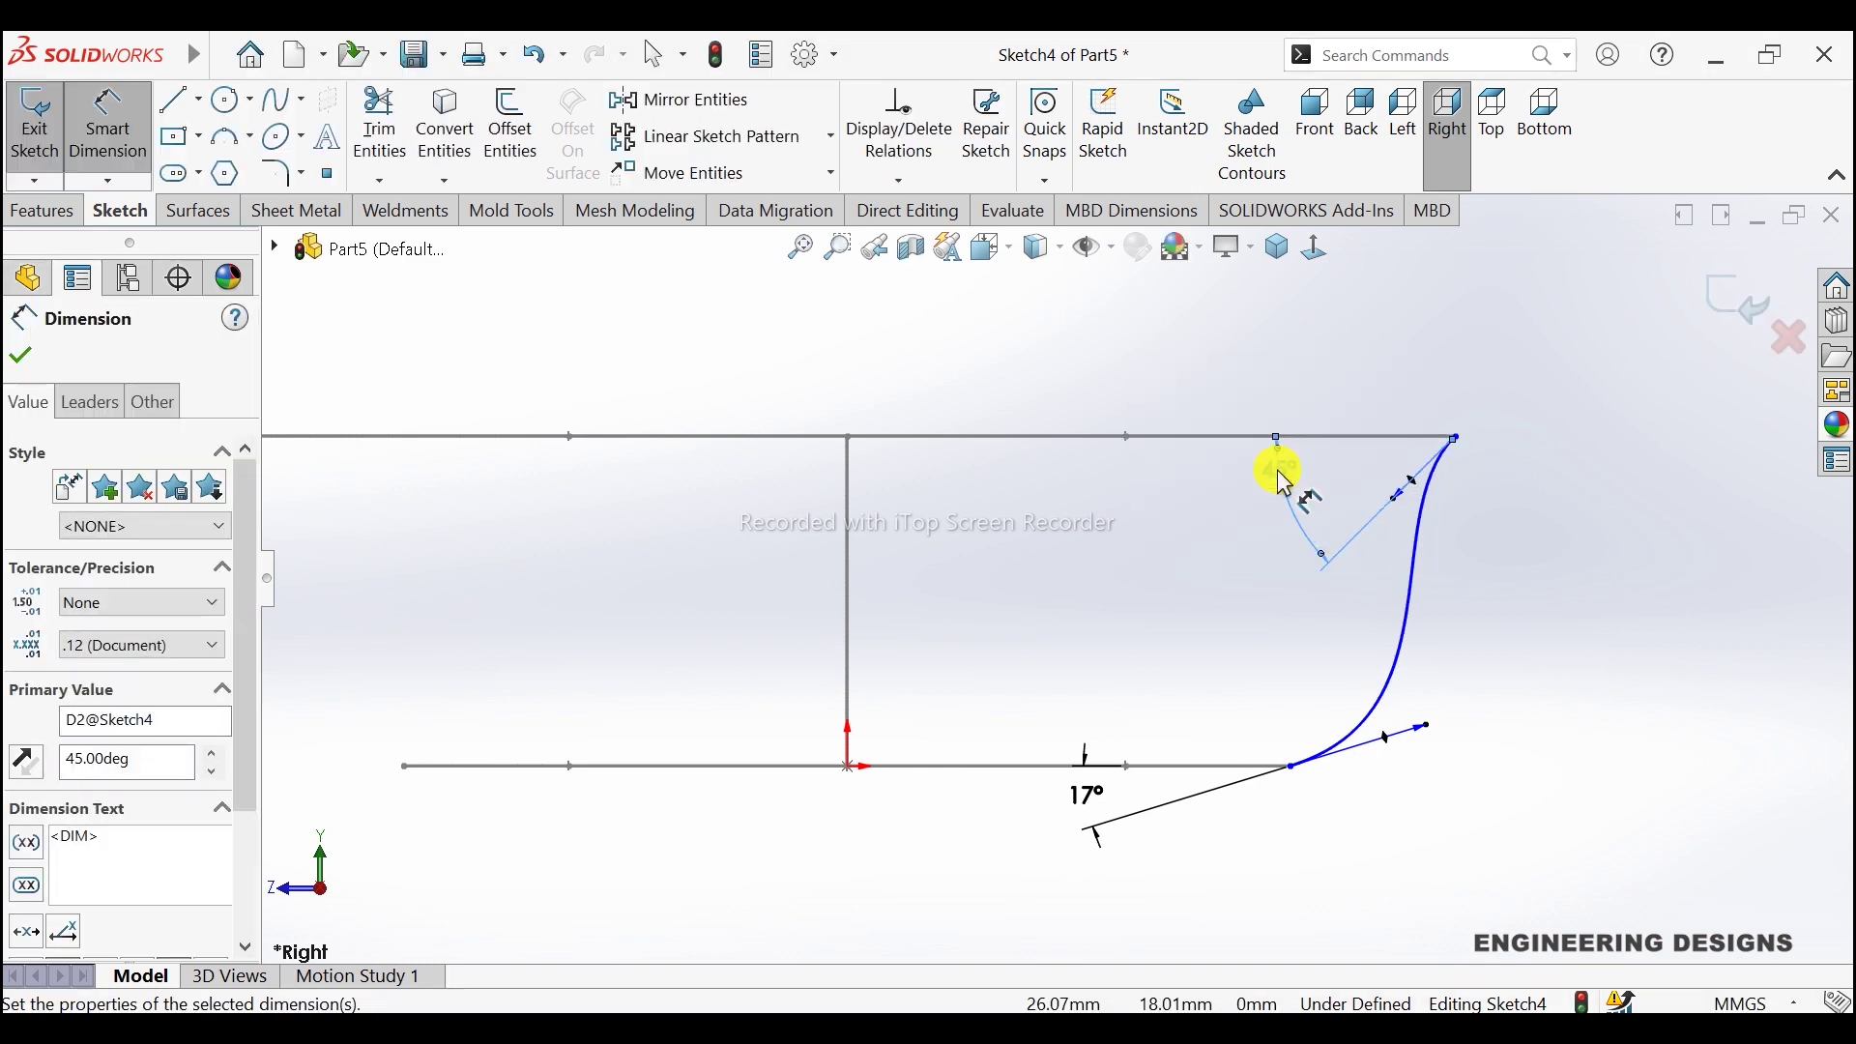
Step: Dimension both tangent handle lengths to 25 mm and exit the sketch
left_click(1394, 499)
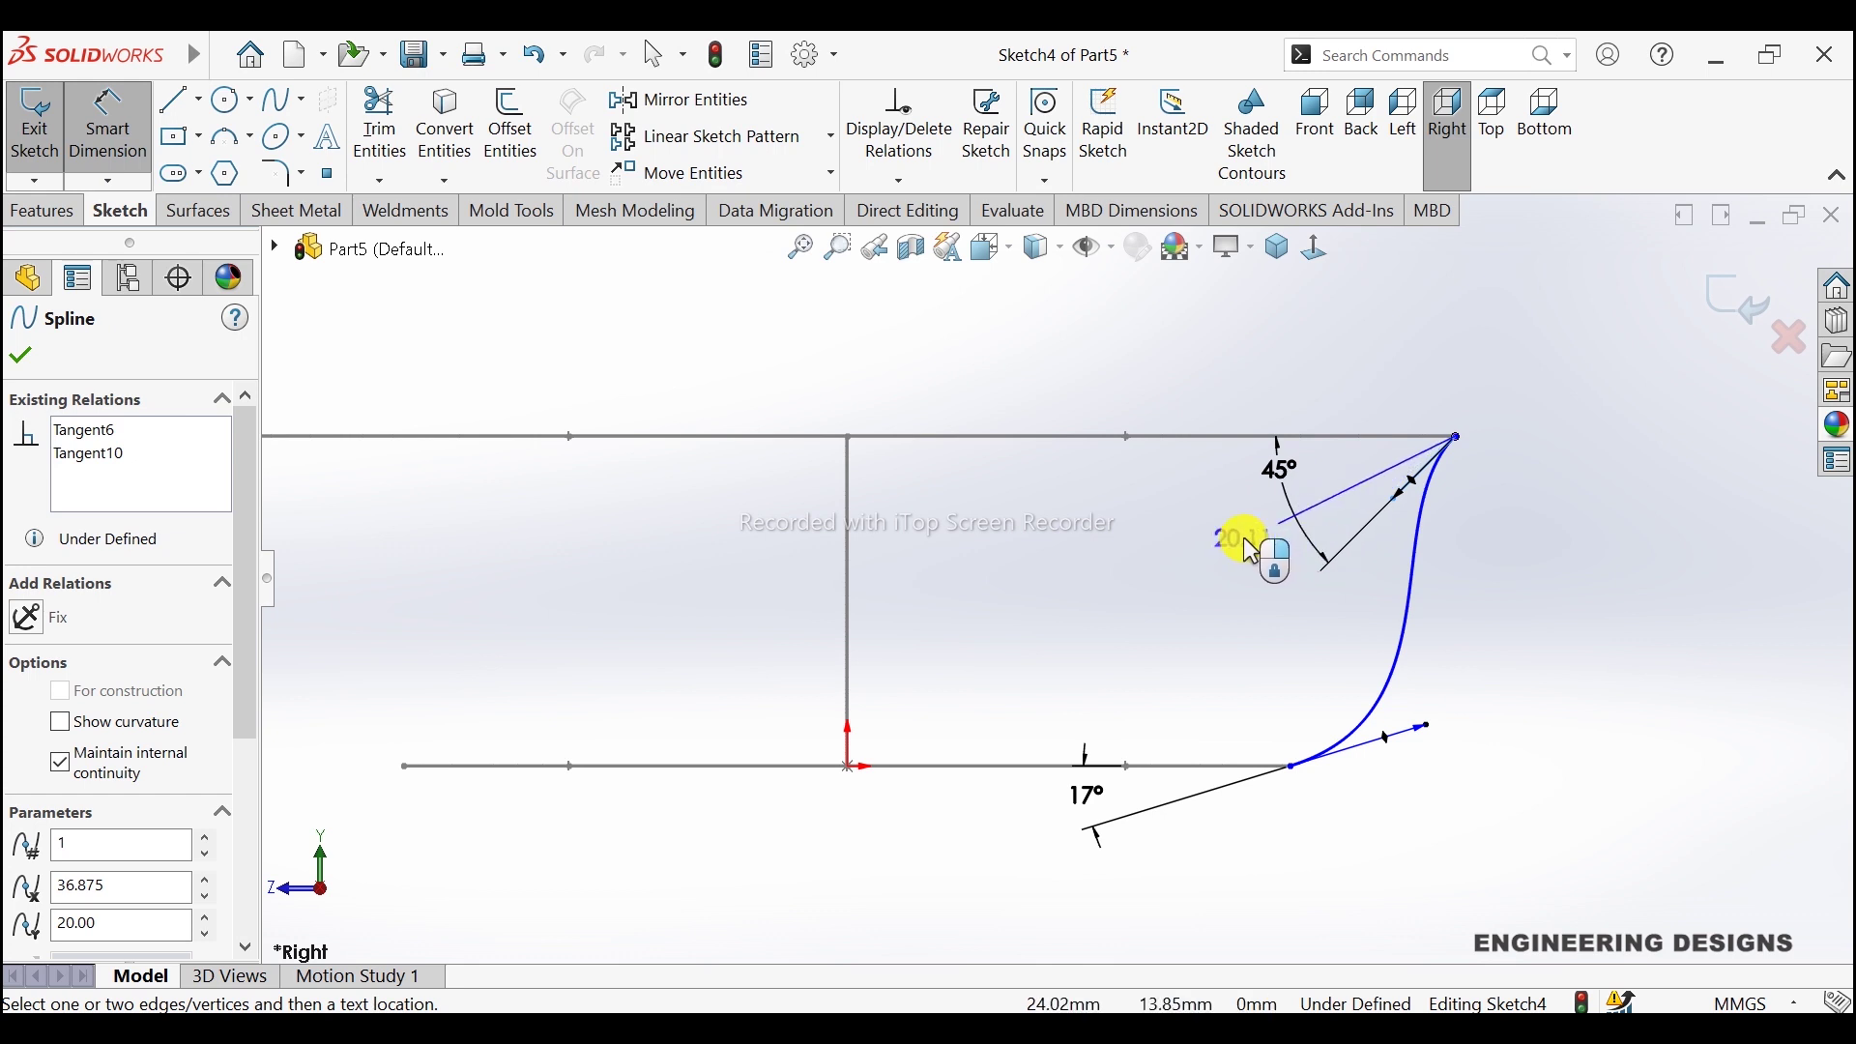
left_click(1245, 543)
type("25")
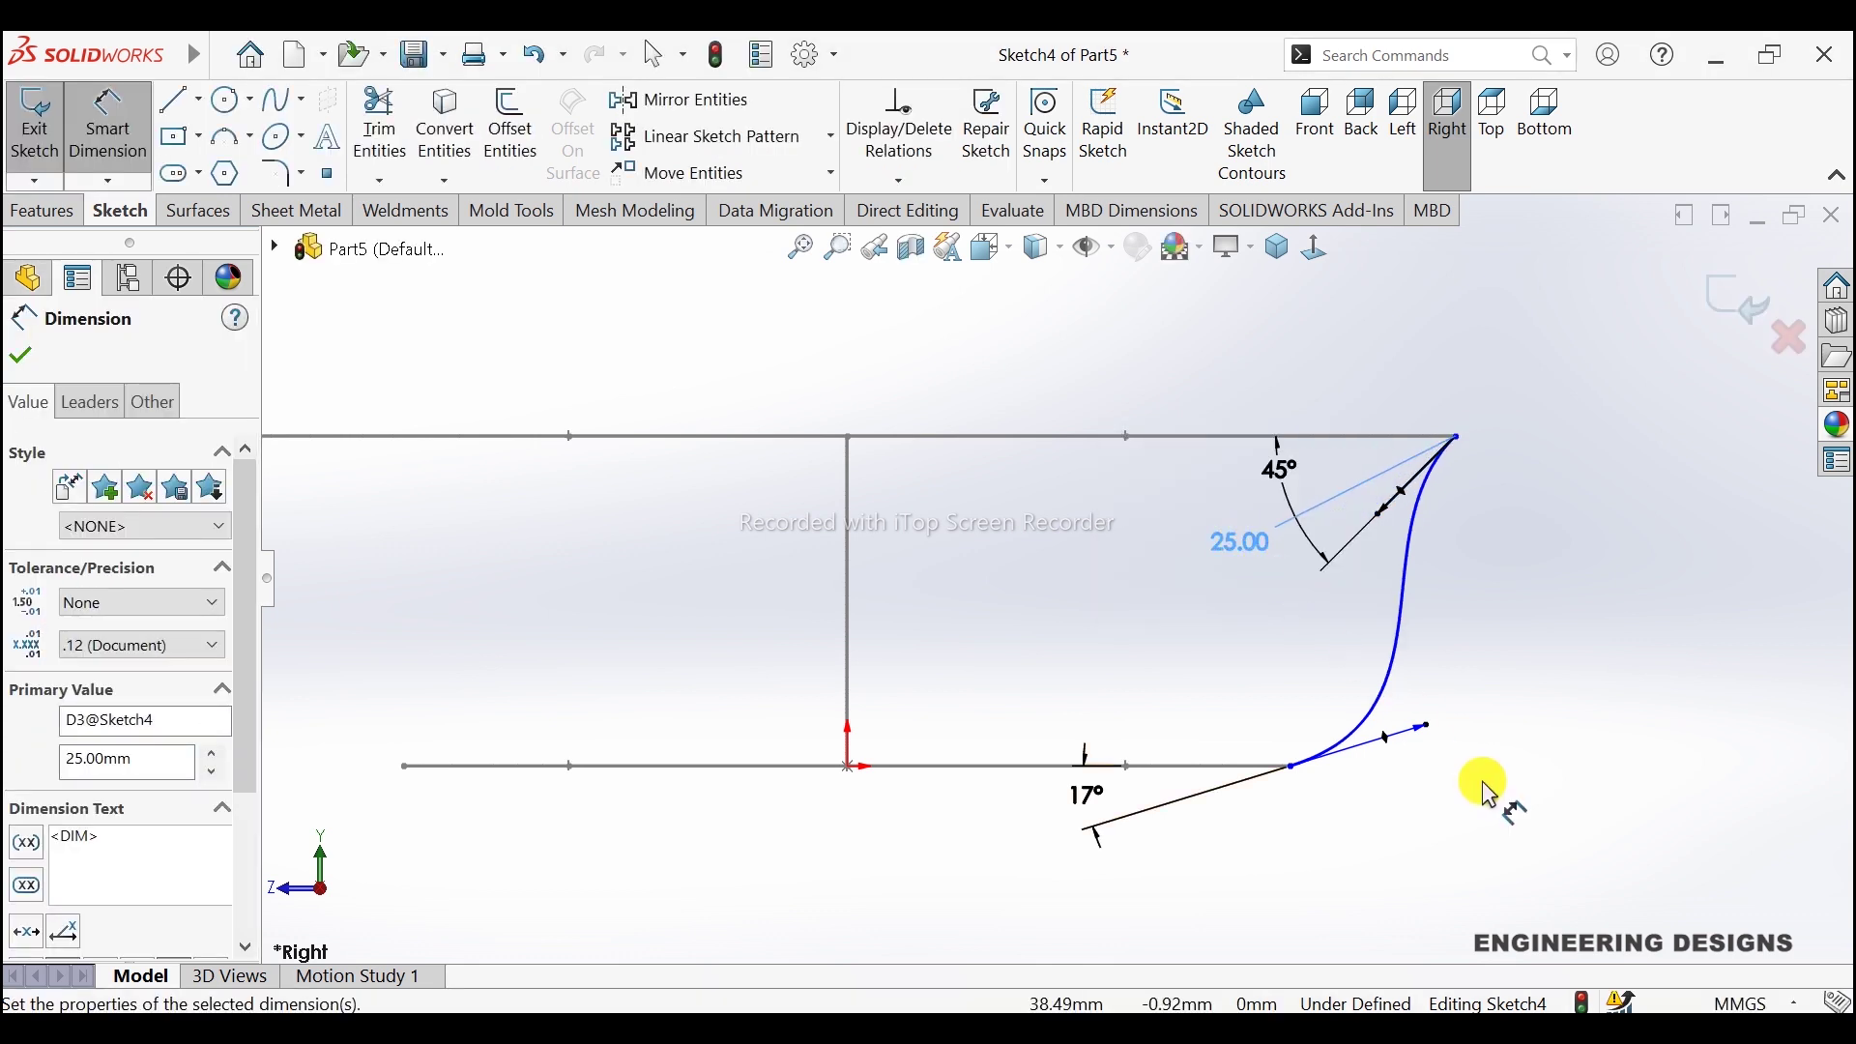
left_click(1428, 731)
left_click(1447, 769)
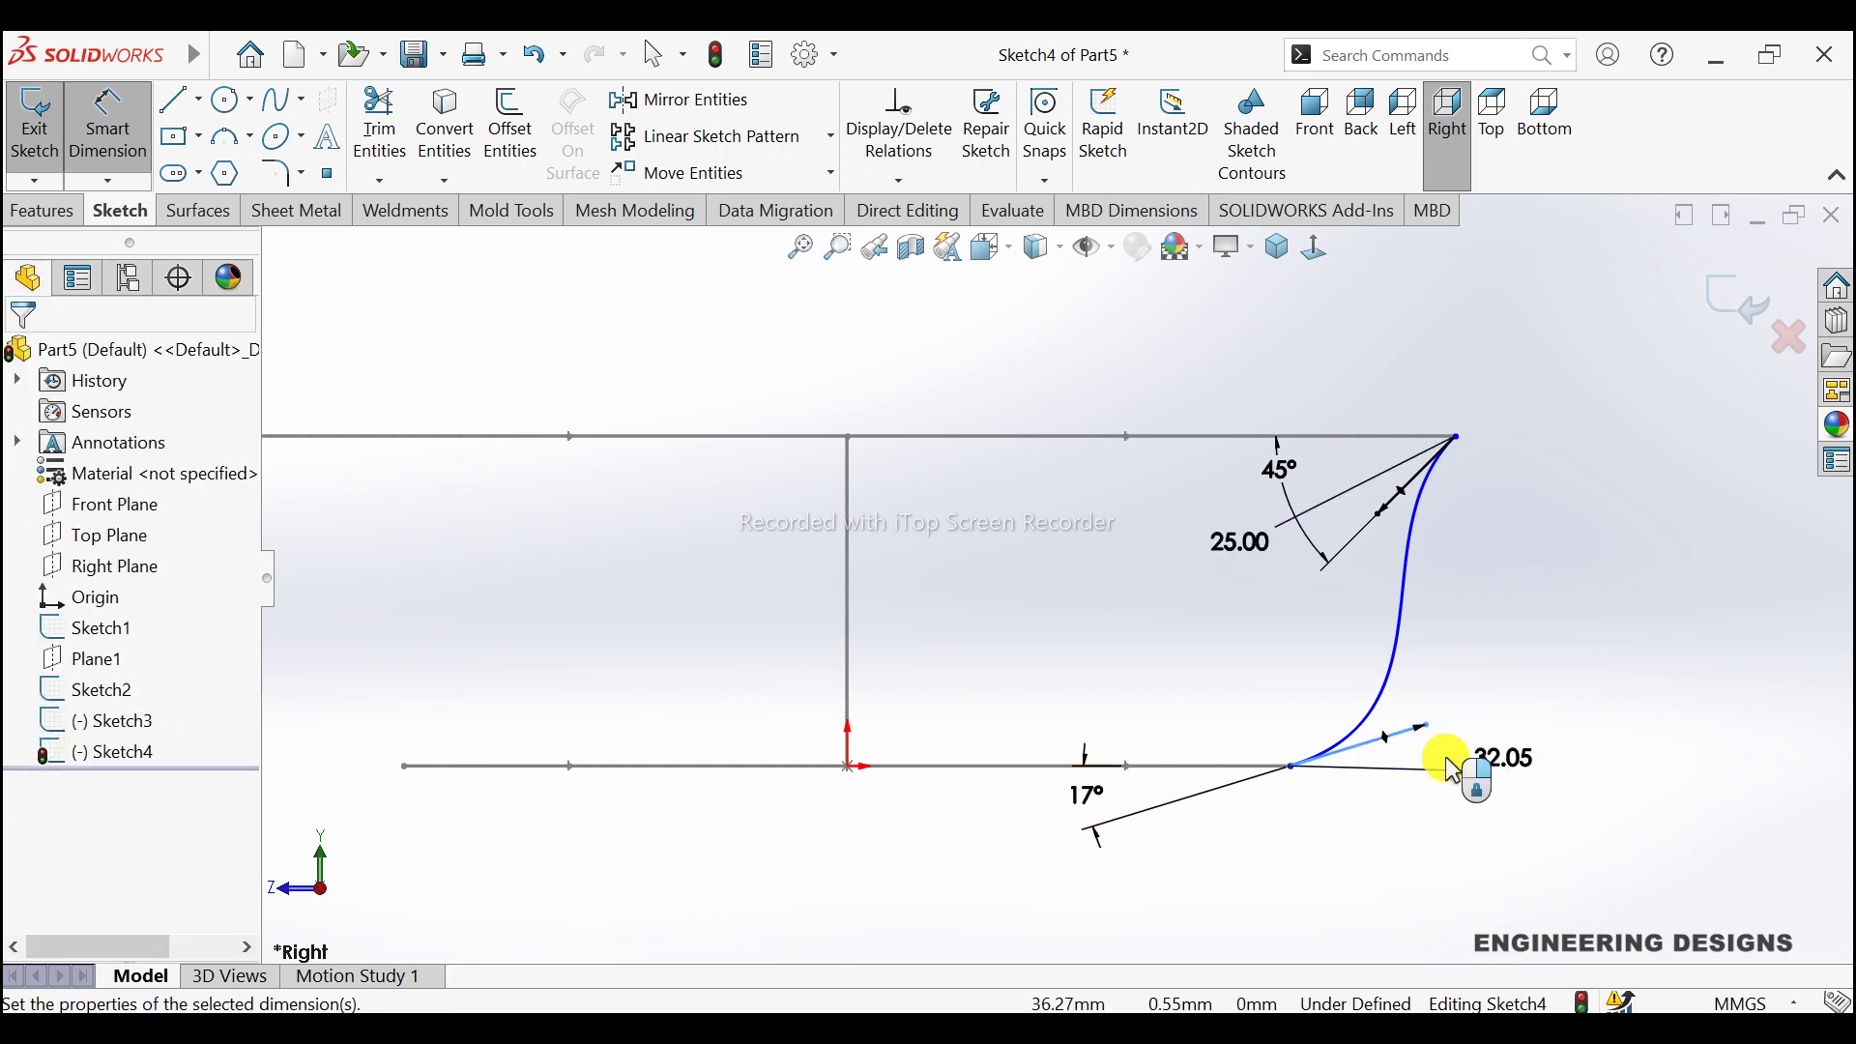
type("25")
key("Return")
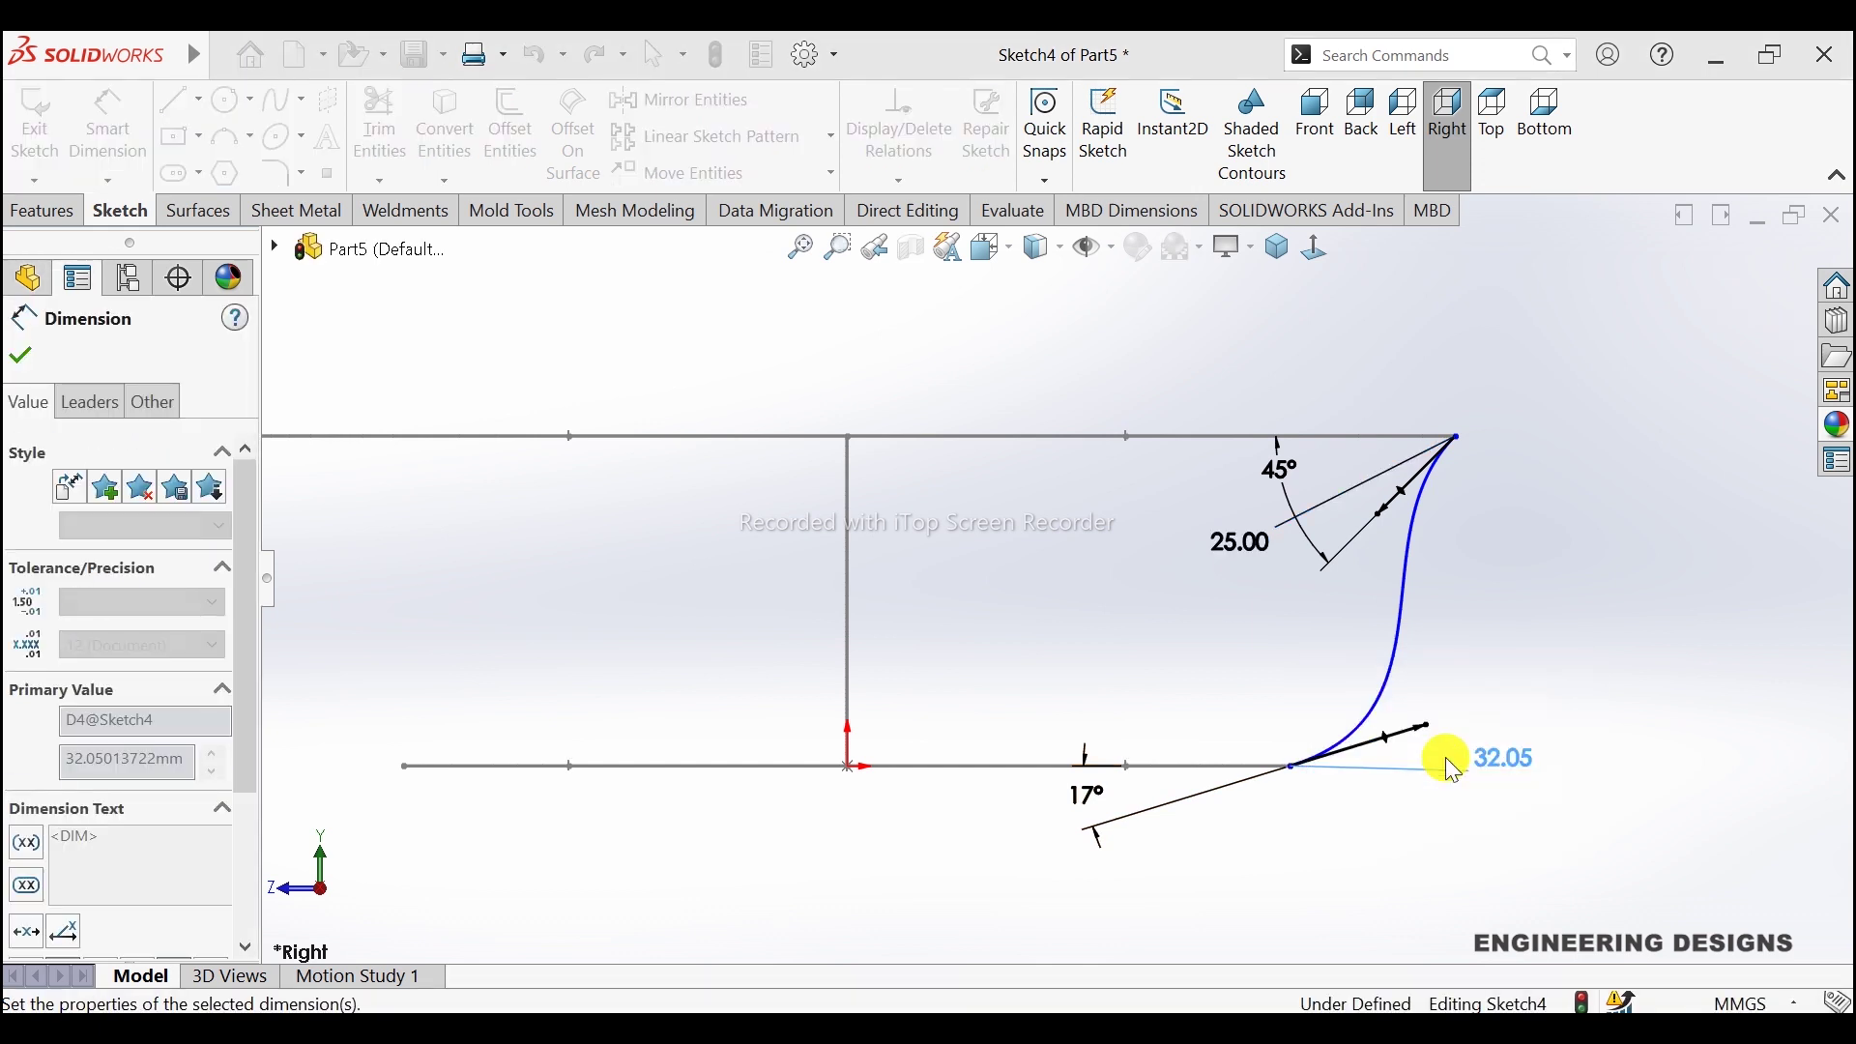
left_click(21, 356)
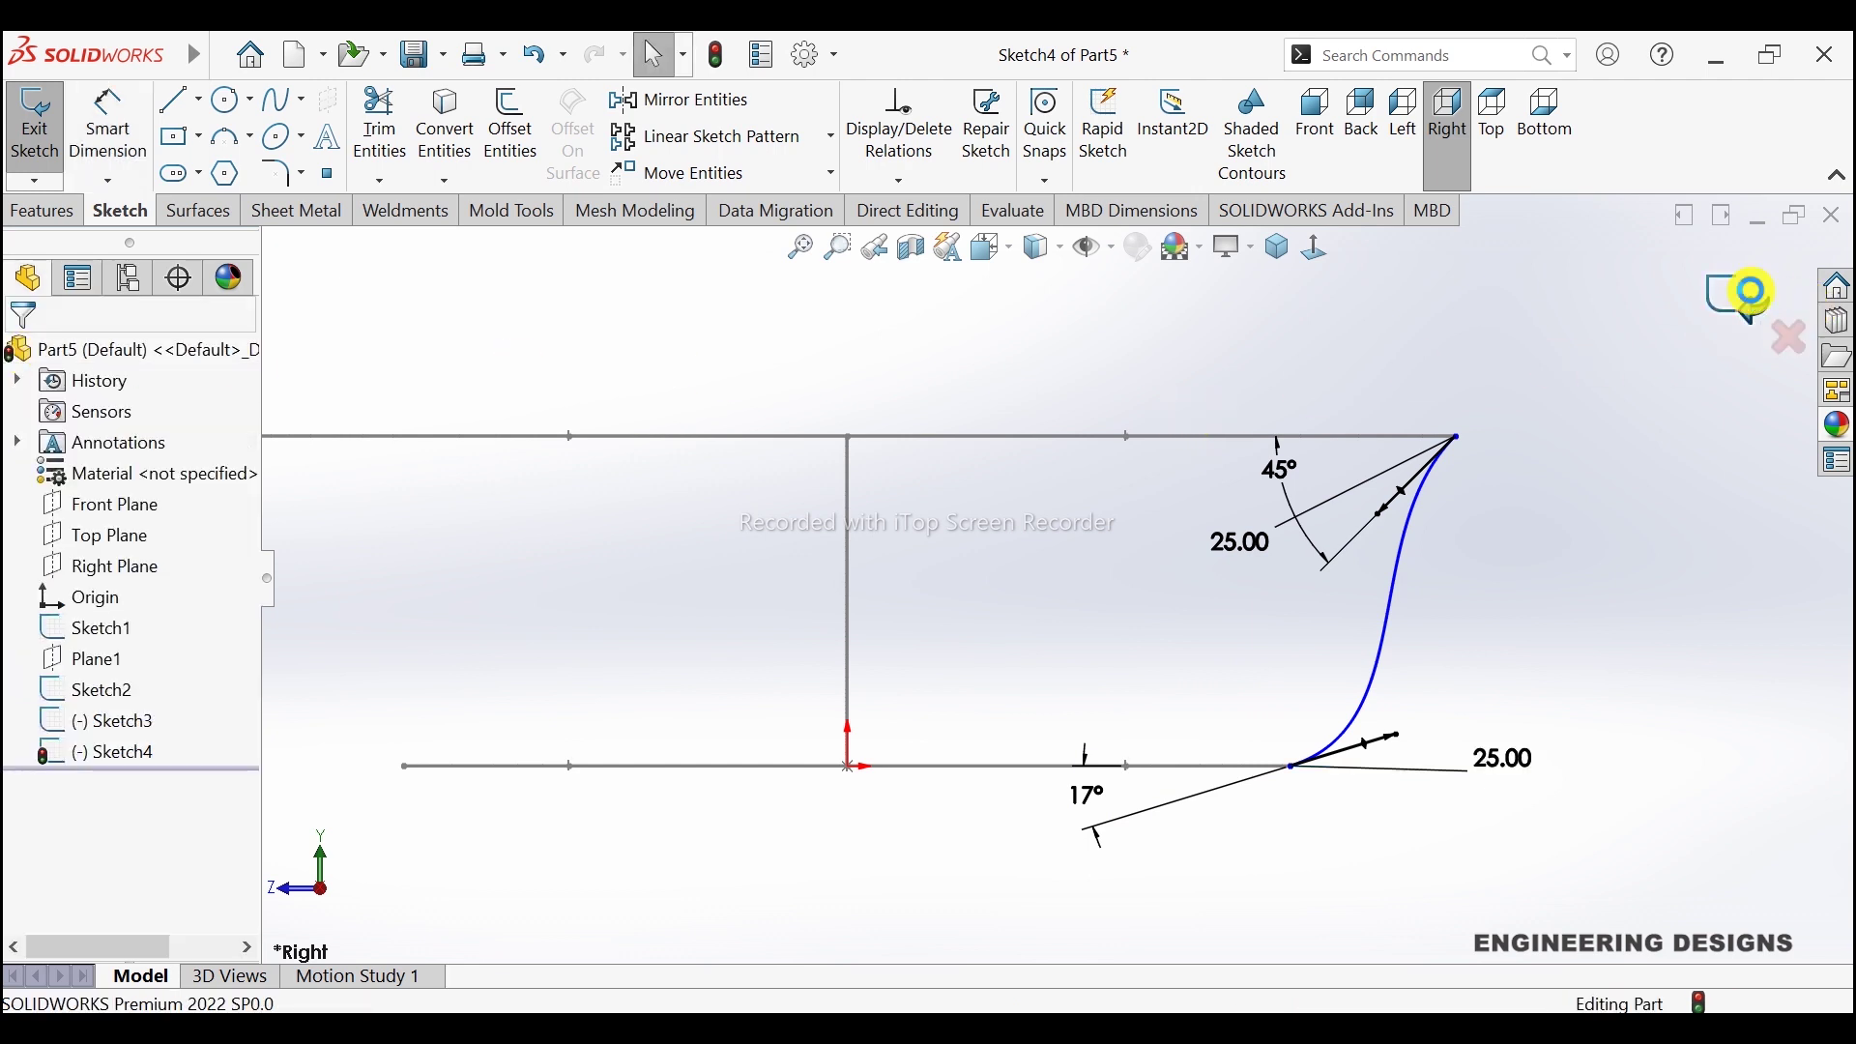
left_click(1752, 295)
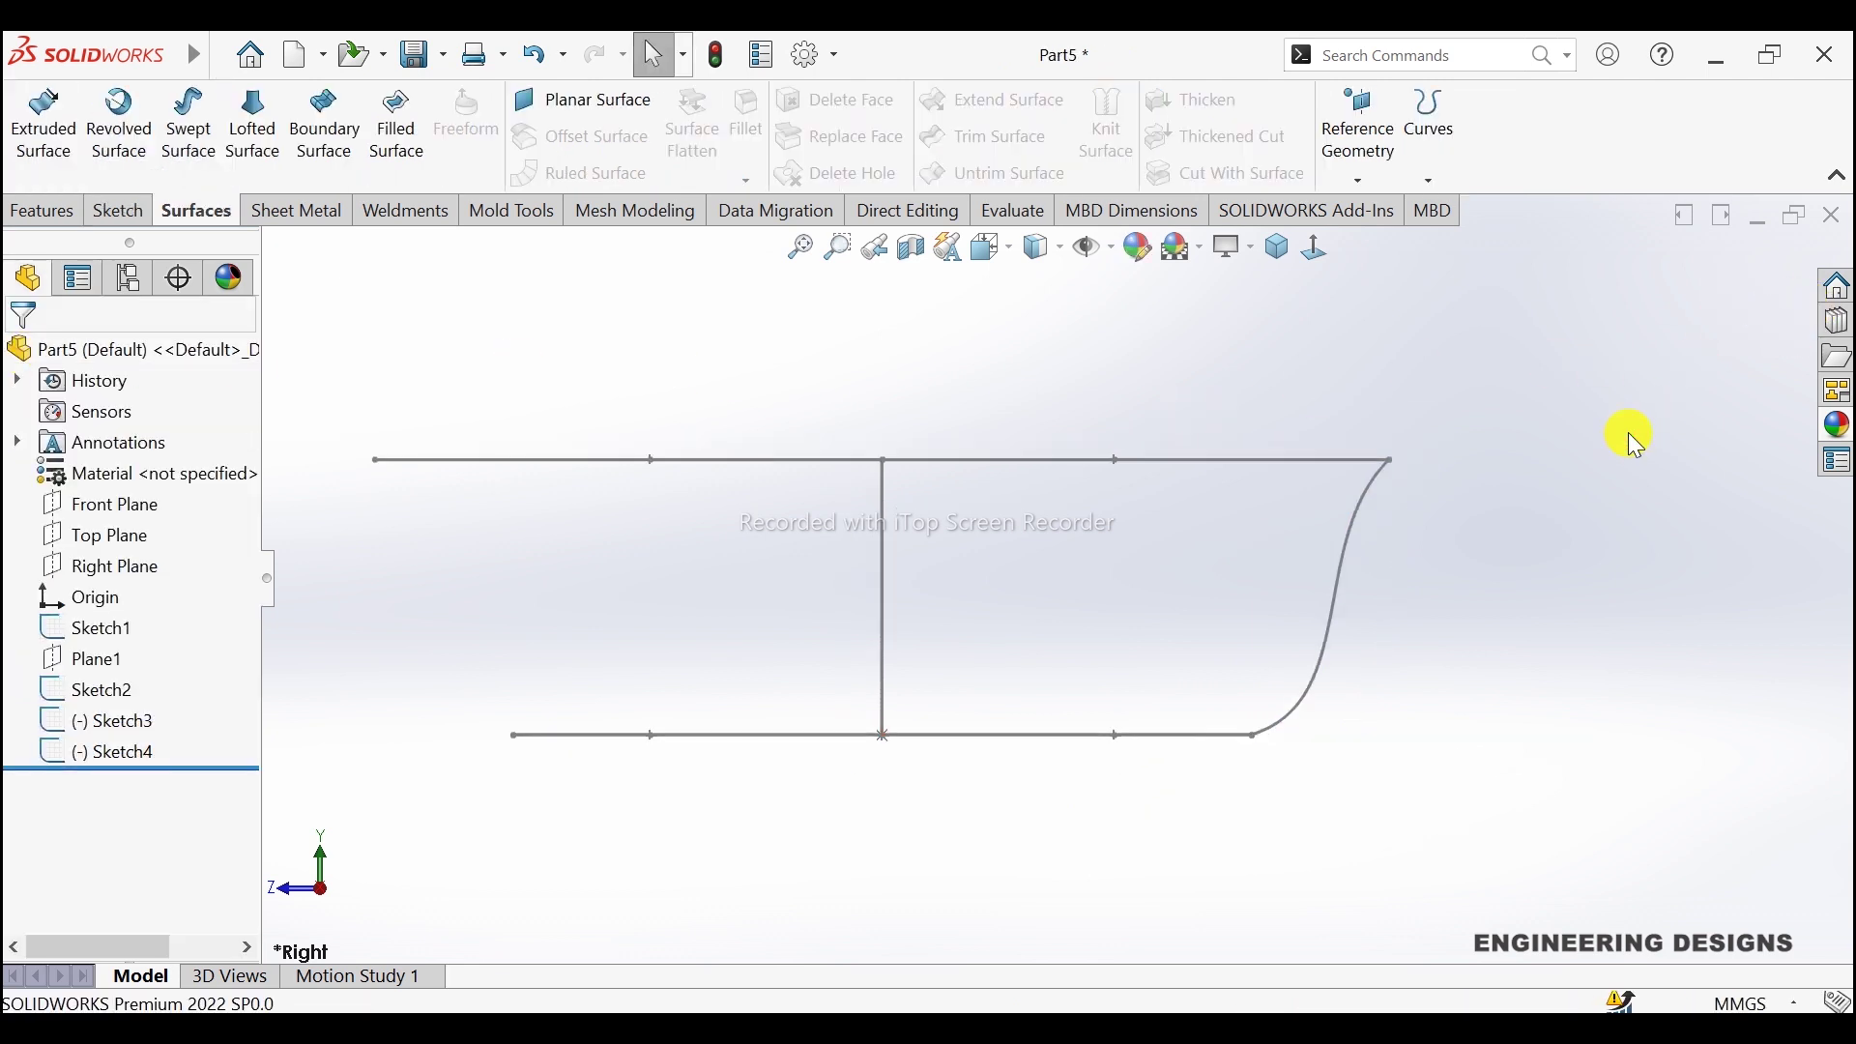
Step: Reopen Sketch4 and copy Sketch3's lines, including the vertical centre line, into it
left_click(162, 757)
left_click(145, 671)
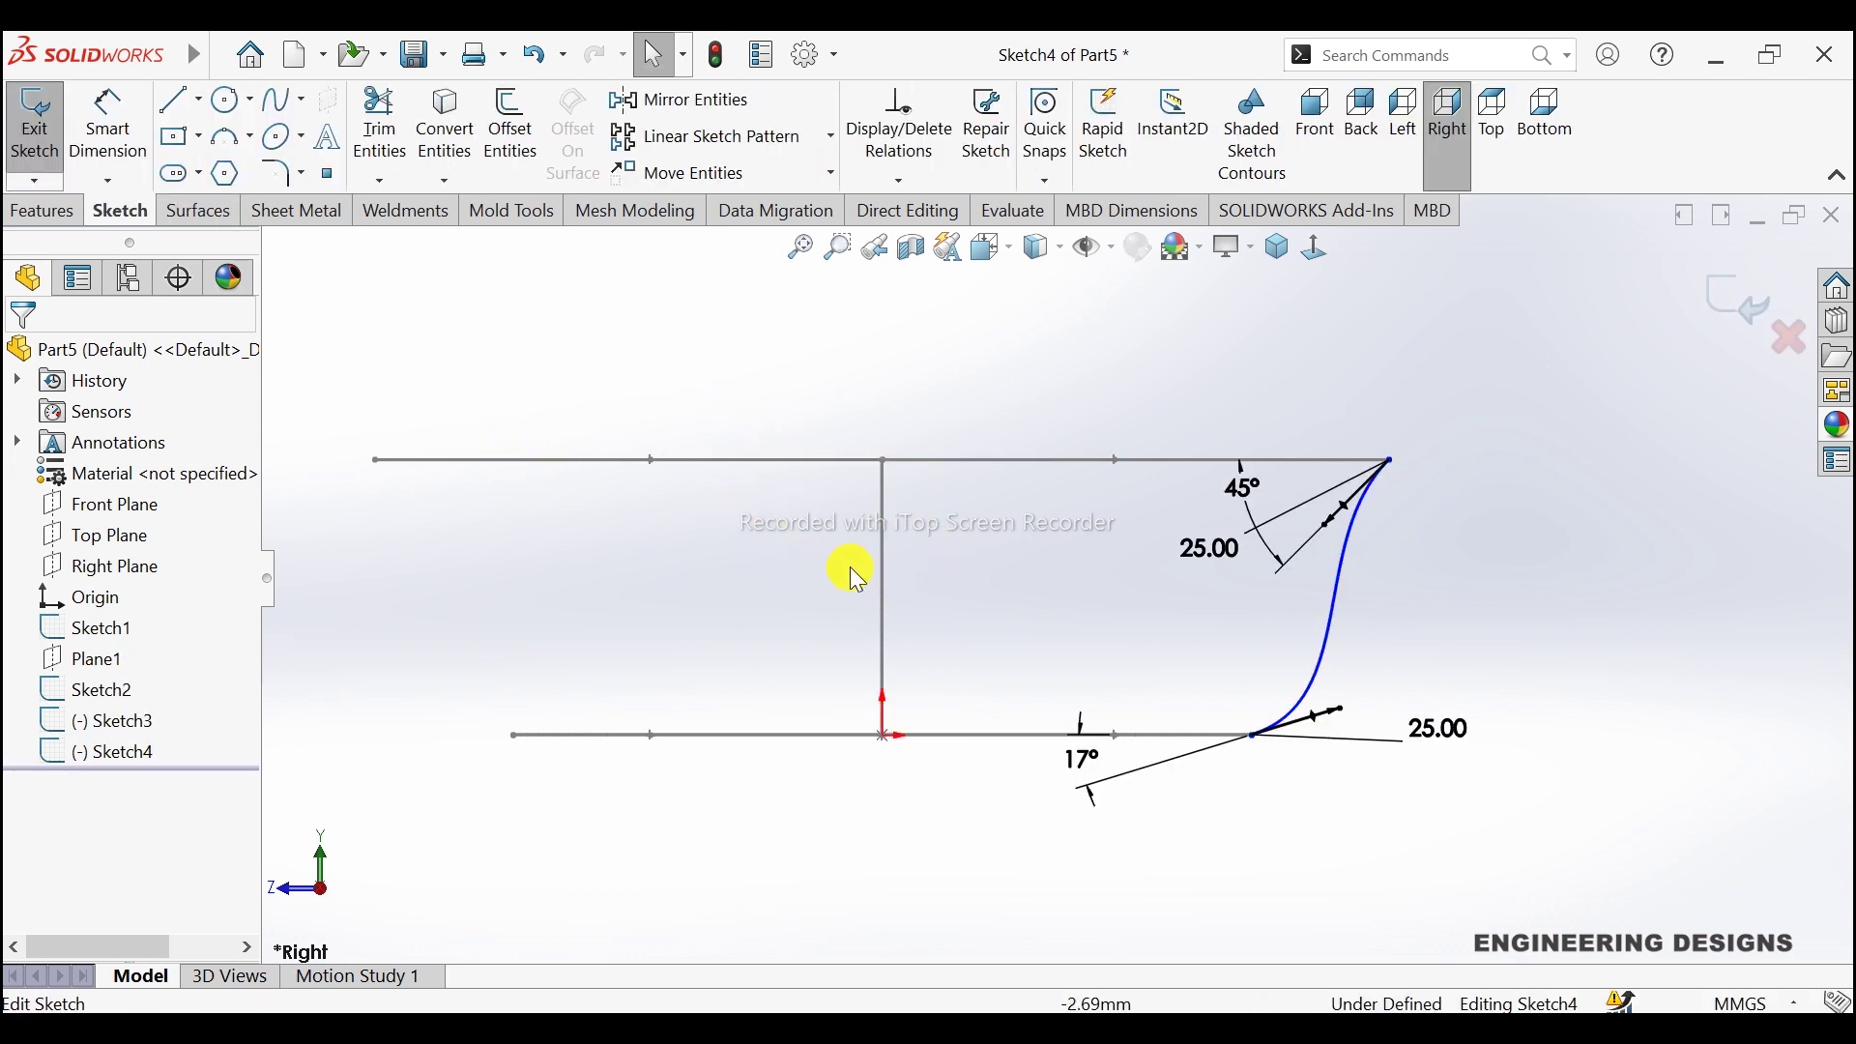
left_click(884, 546)
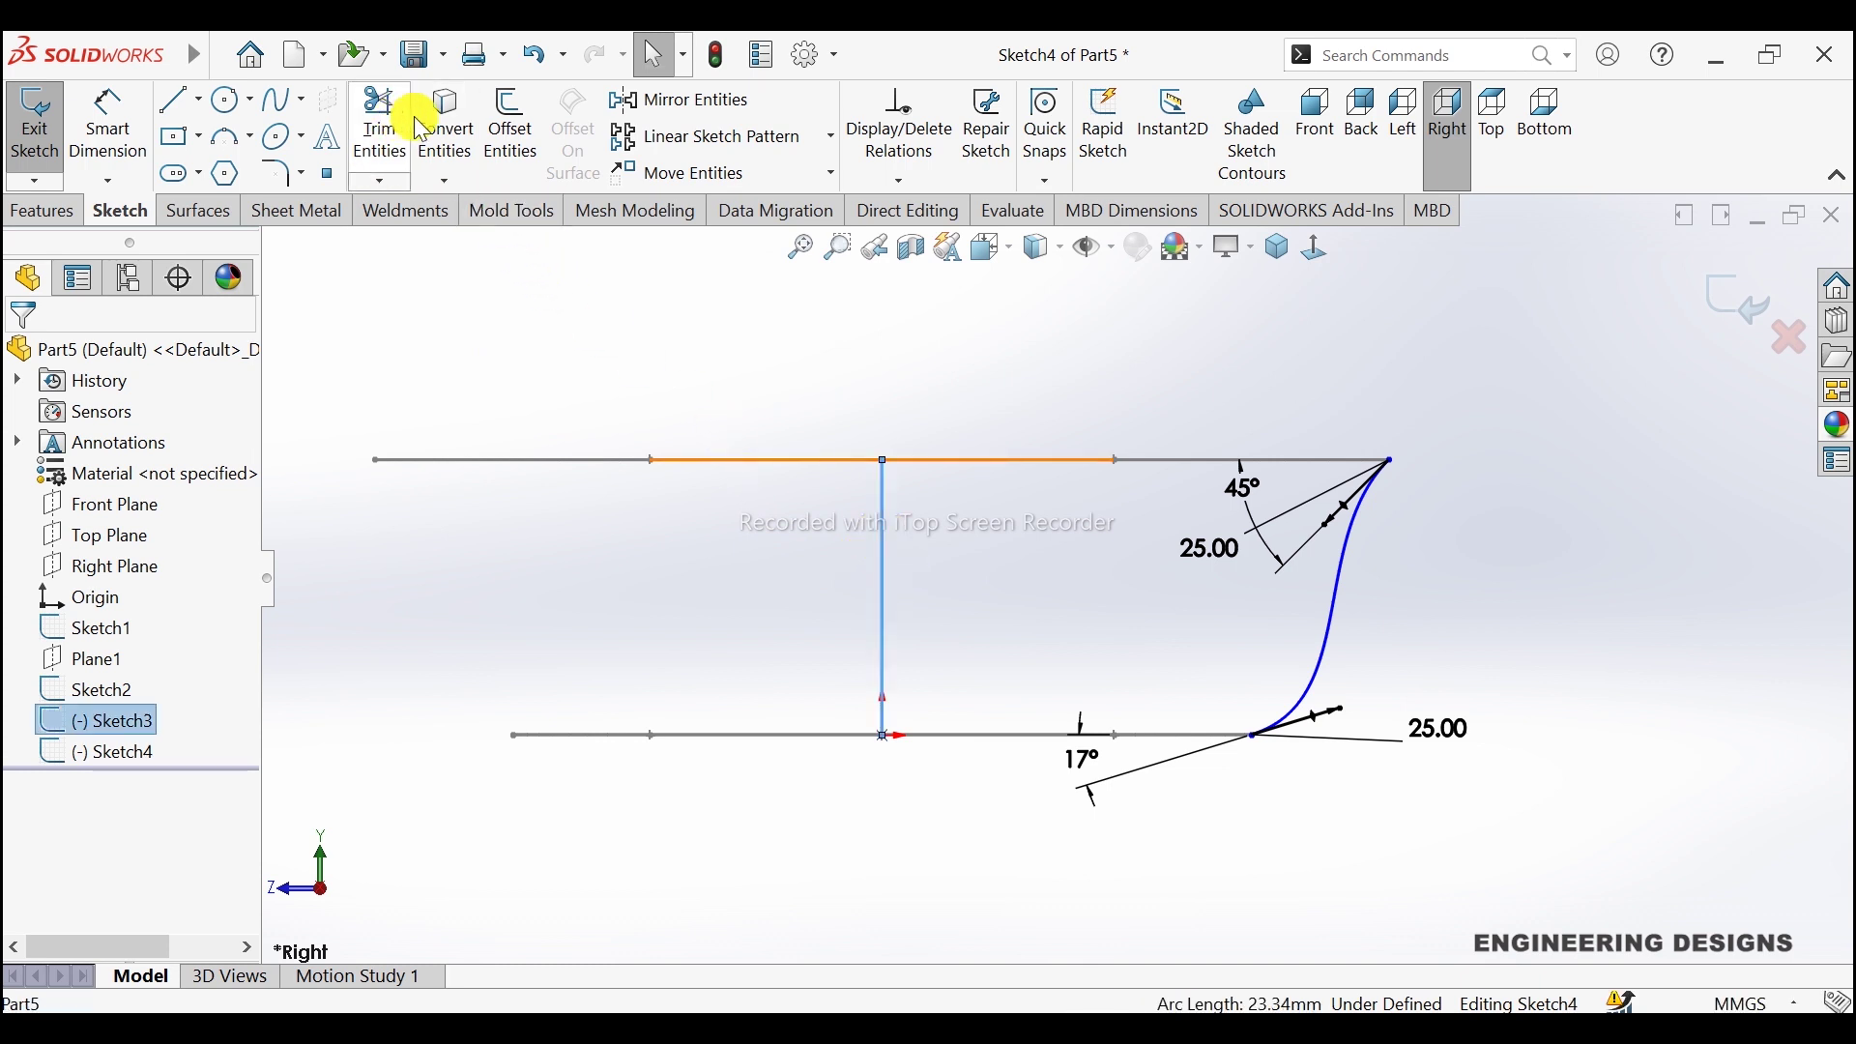
left_click(448, 126)
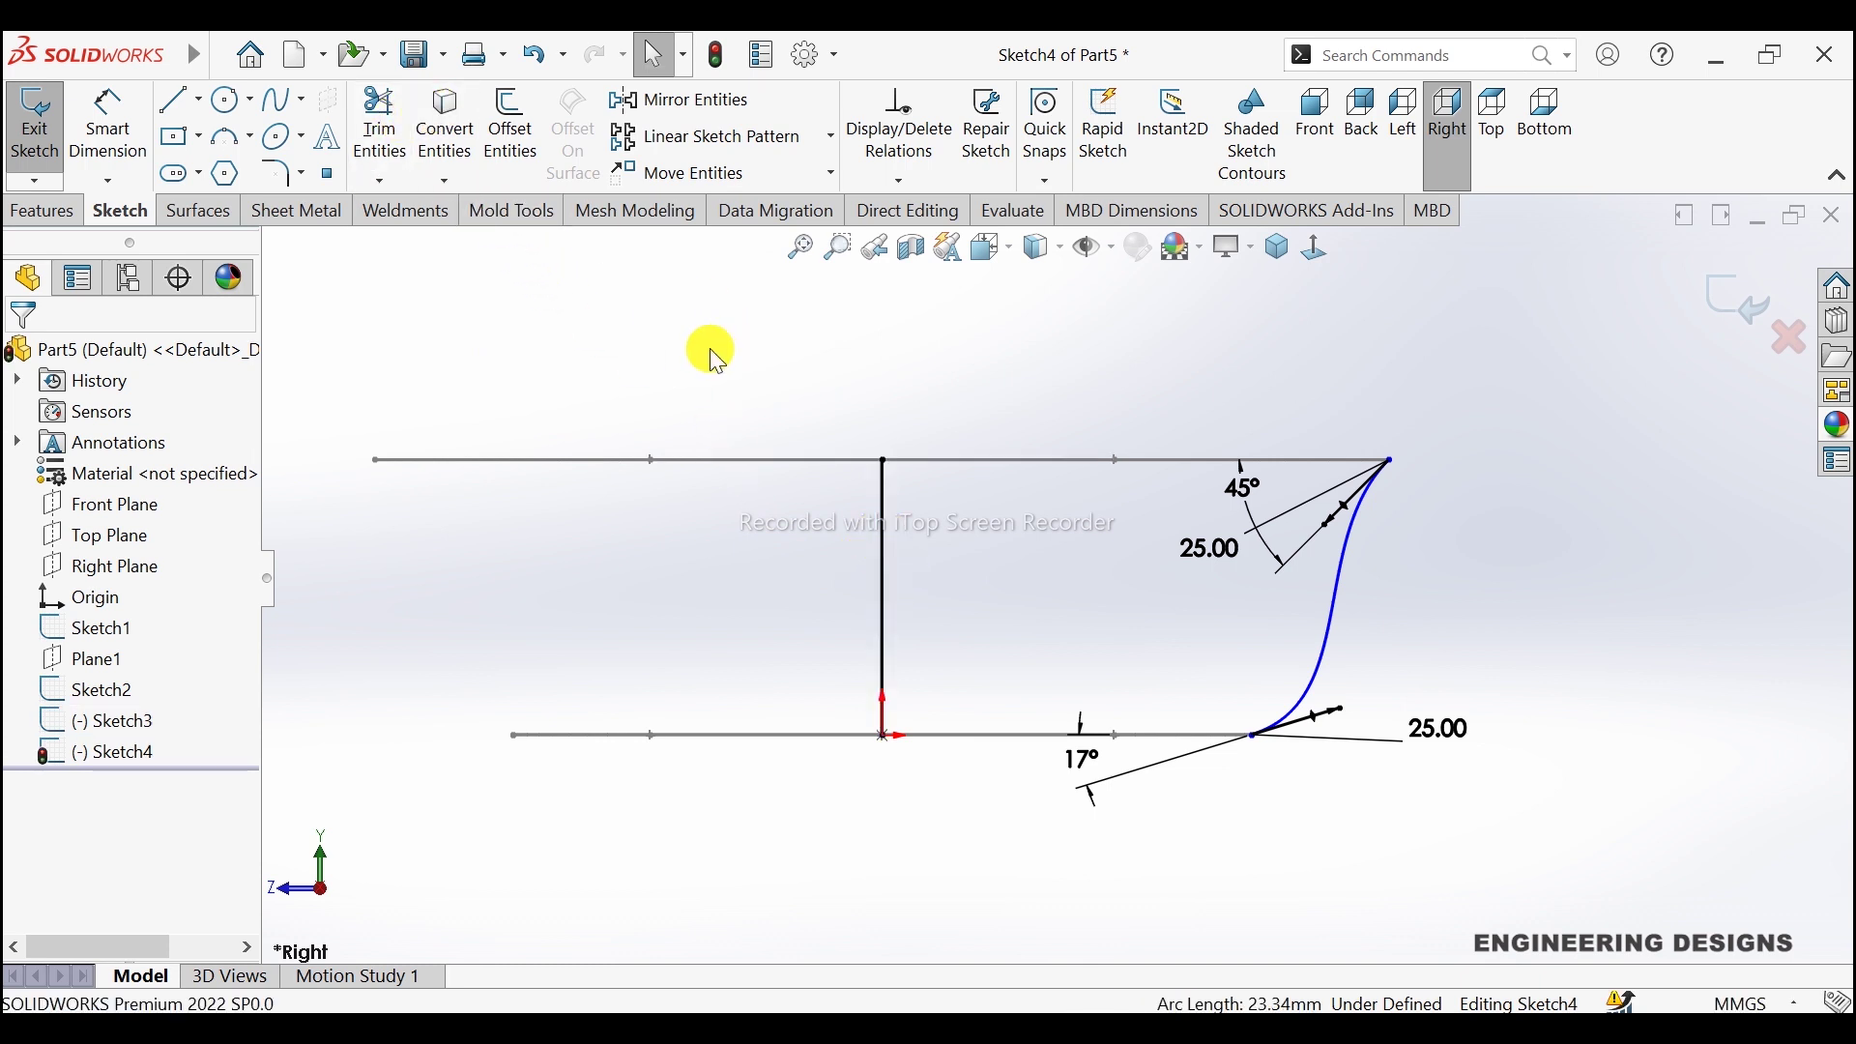
left_click(886, 529)
left_click(1010, 534)
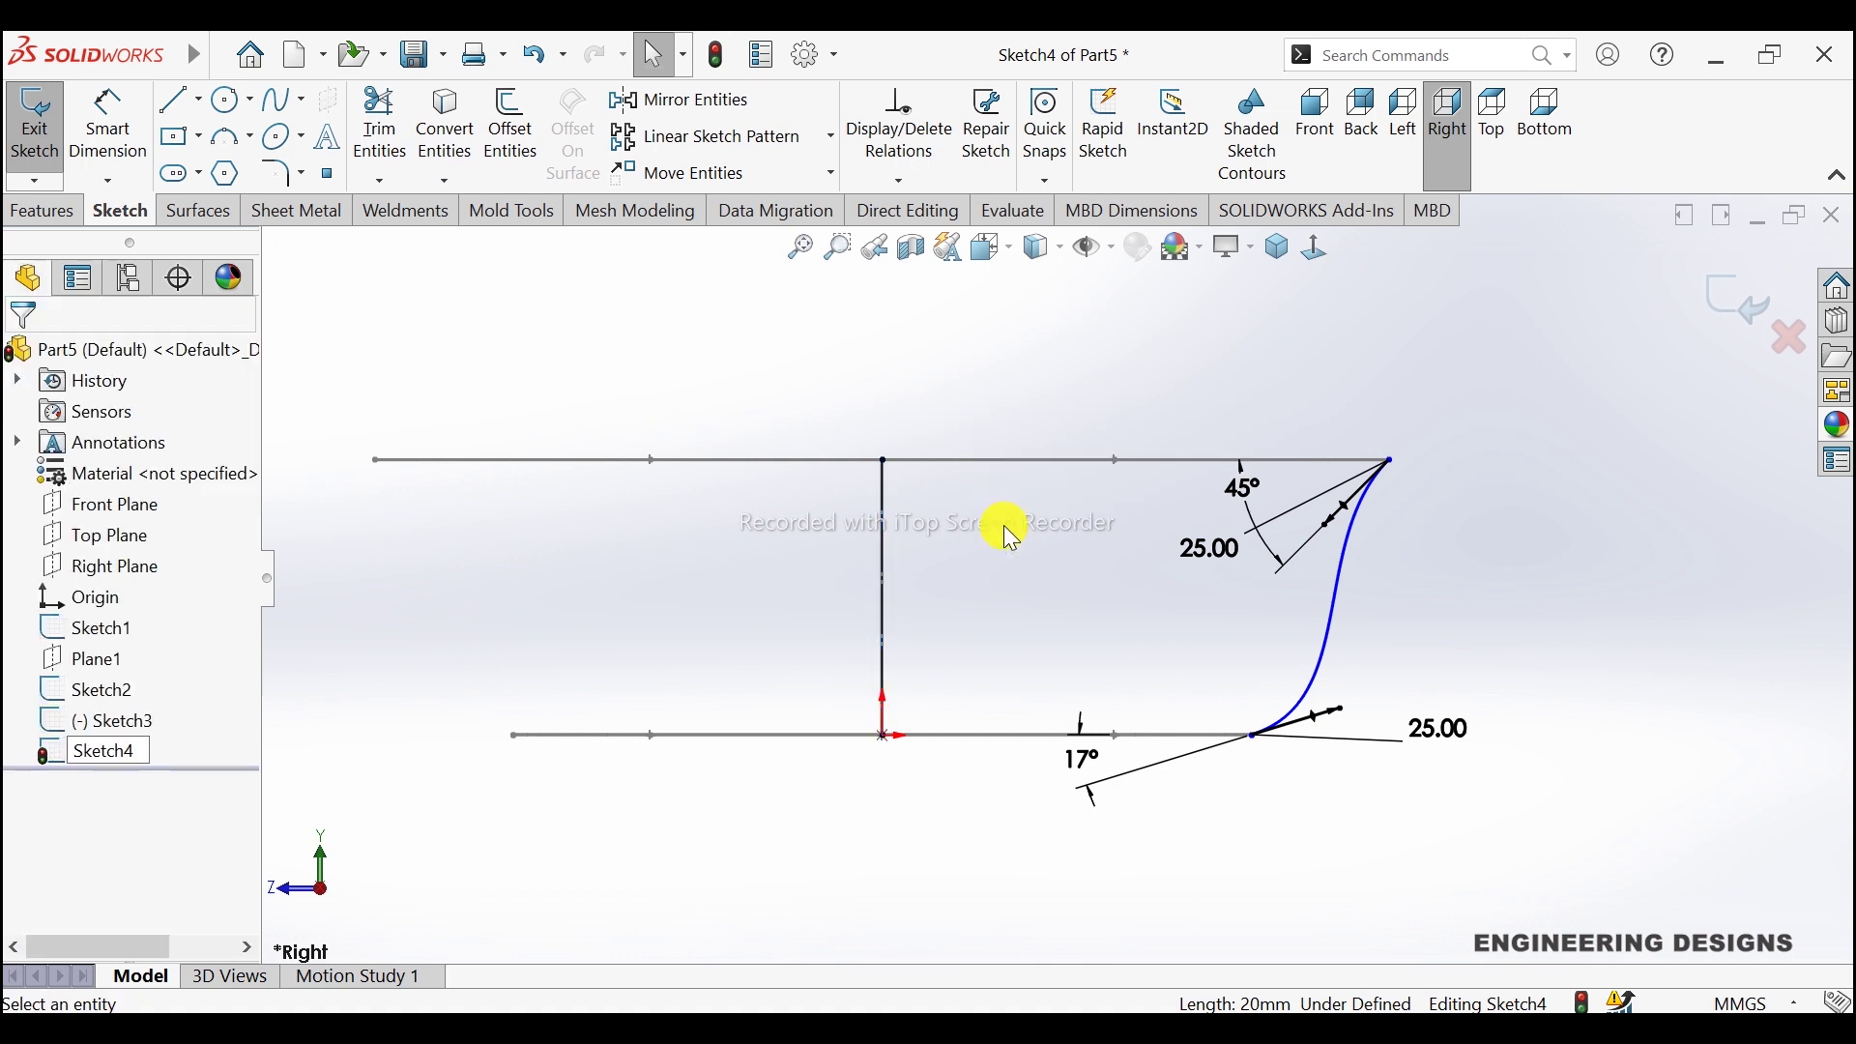
key("z")
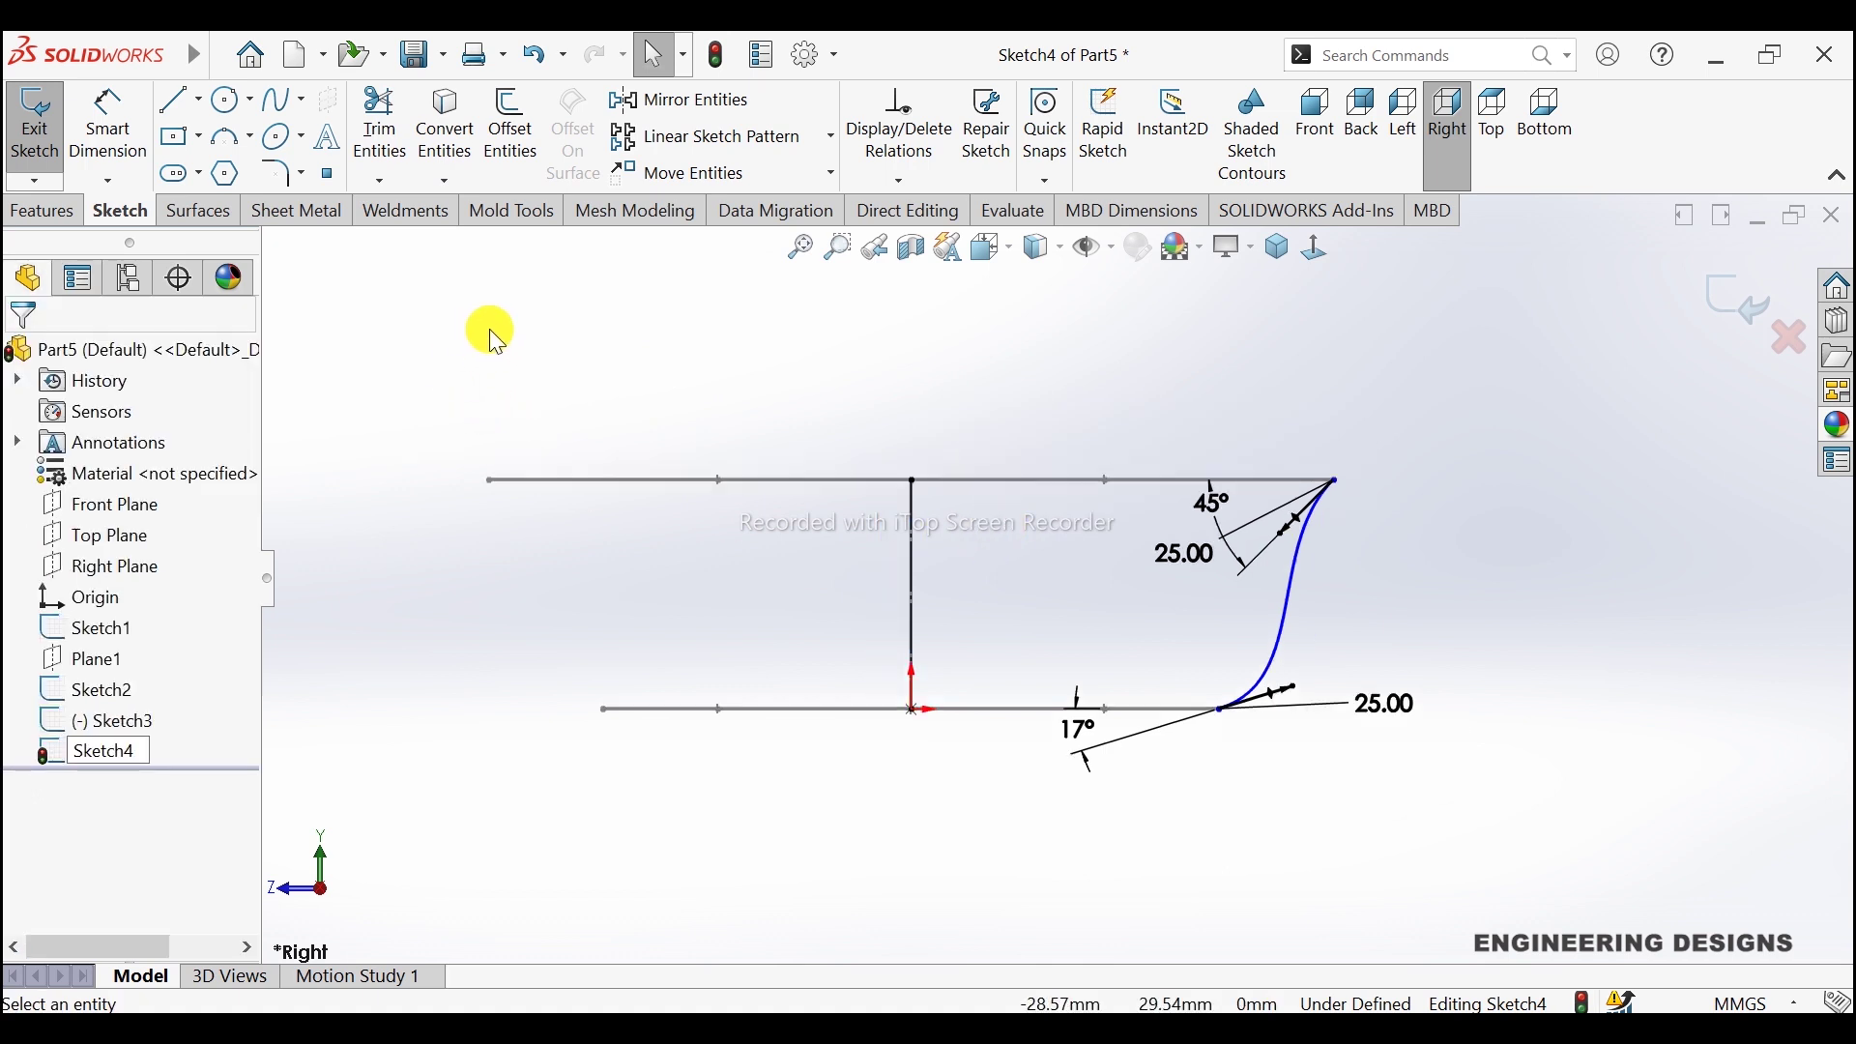
scroll(406, 450, "down", 1)
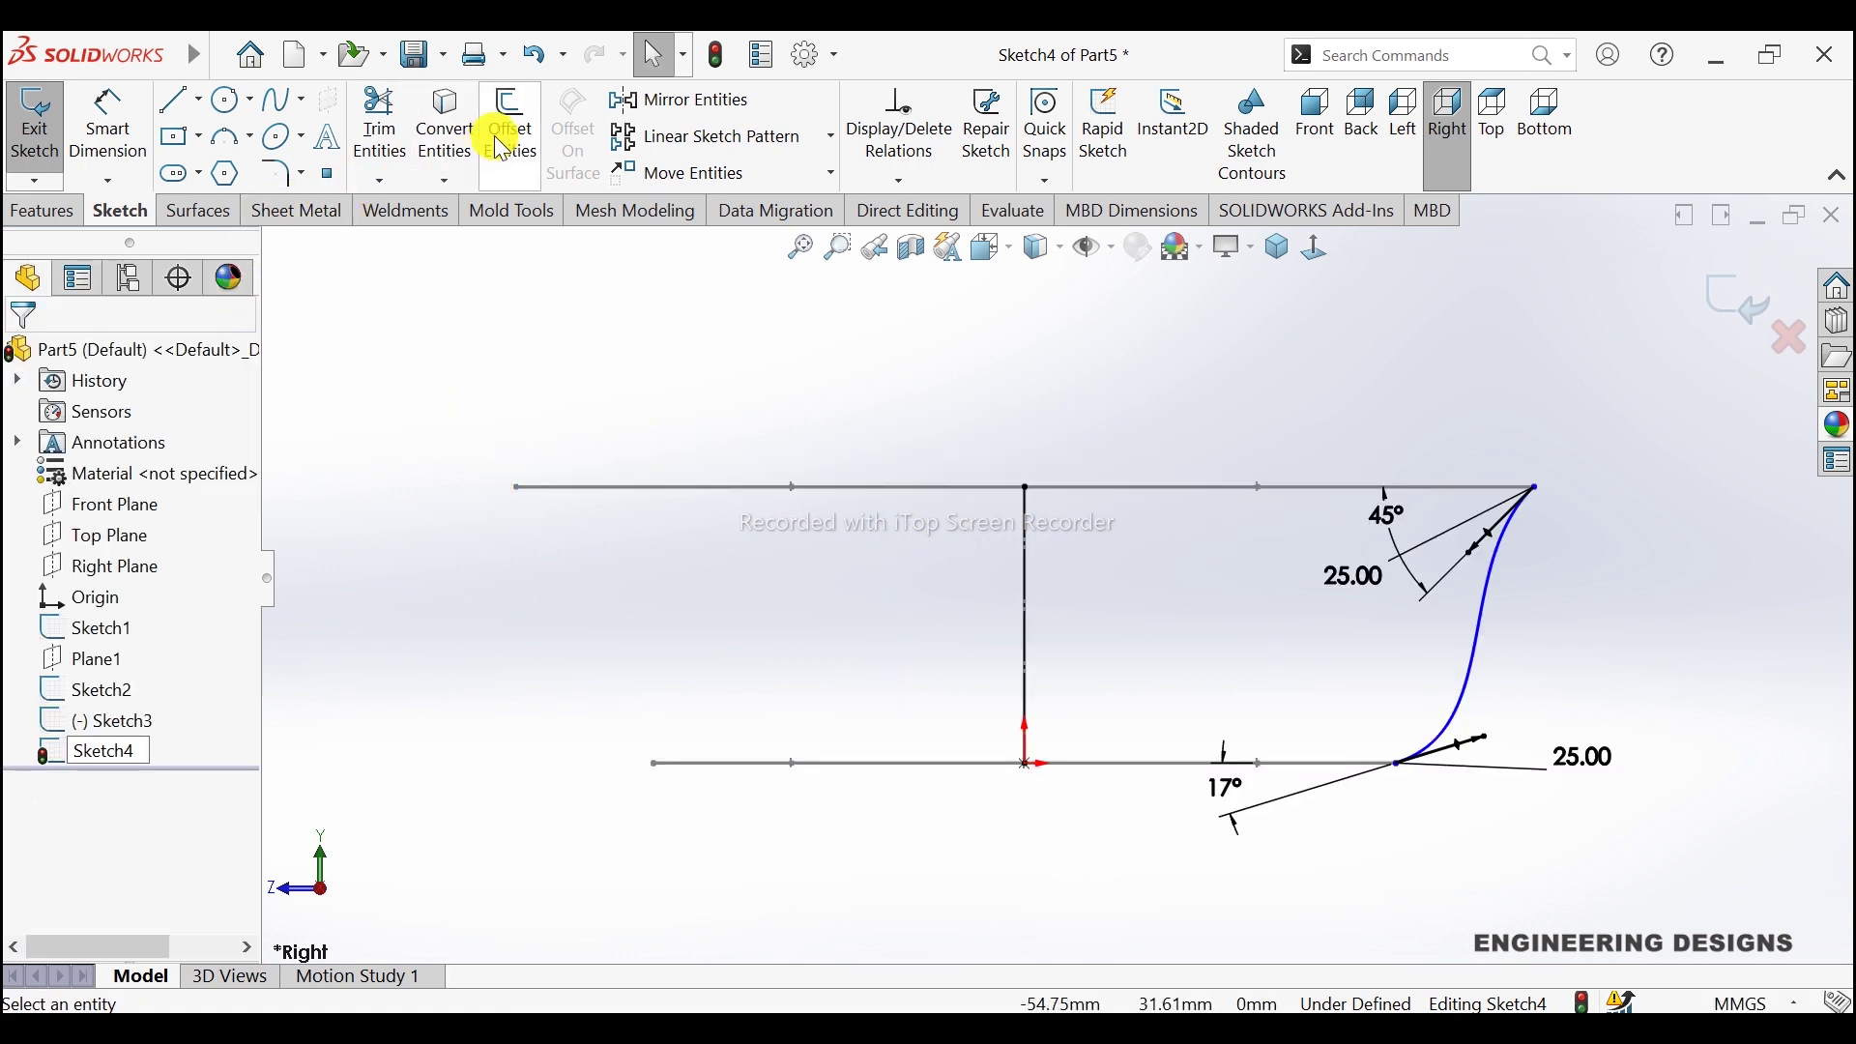
Step: Mirror the right-hand spline about the vertical centre line, exit the sketch and view isometric
left_click(640, 101)
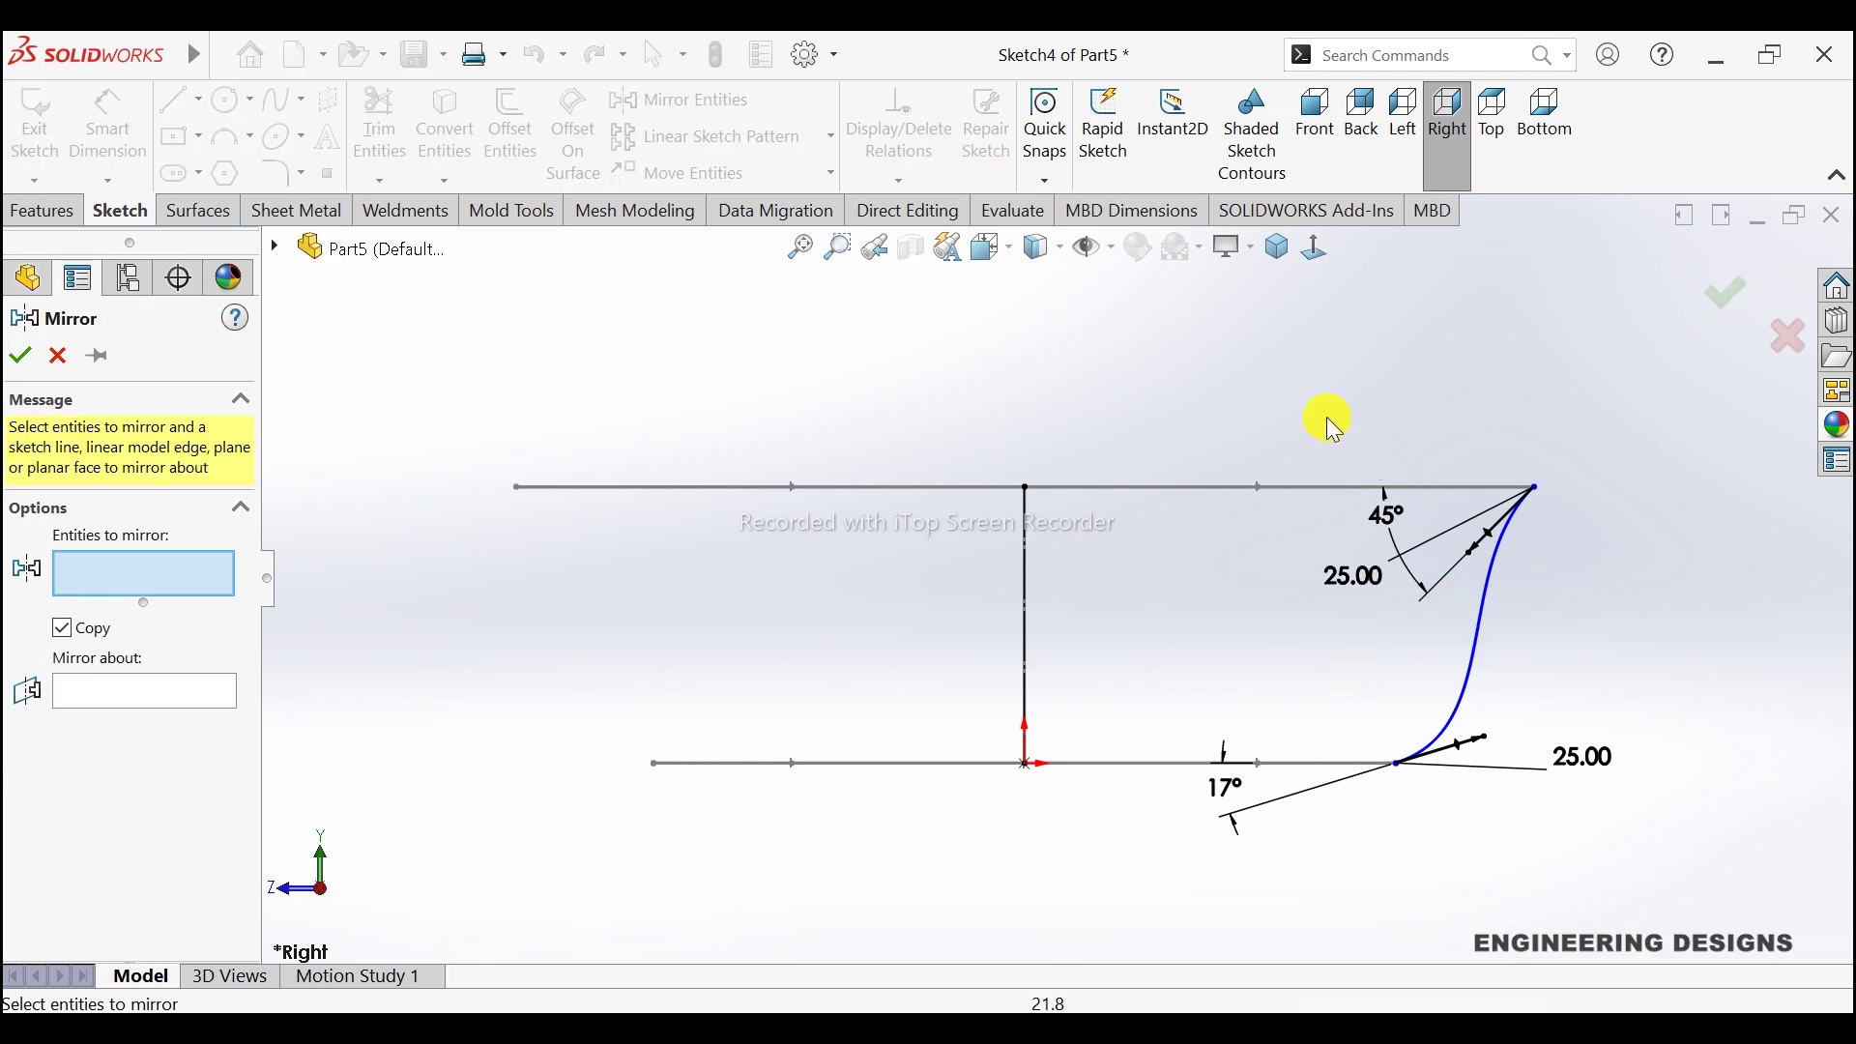
left_click_drag(1328, 413, 1565, 807)
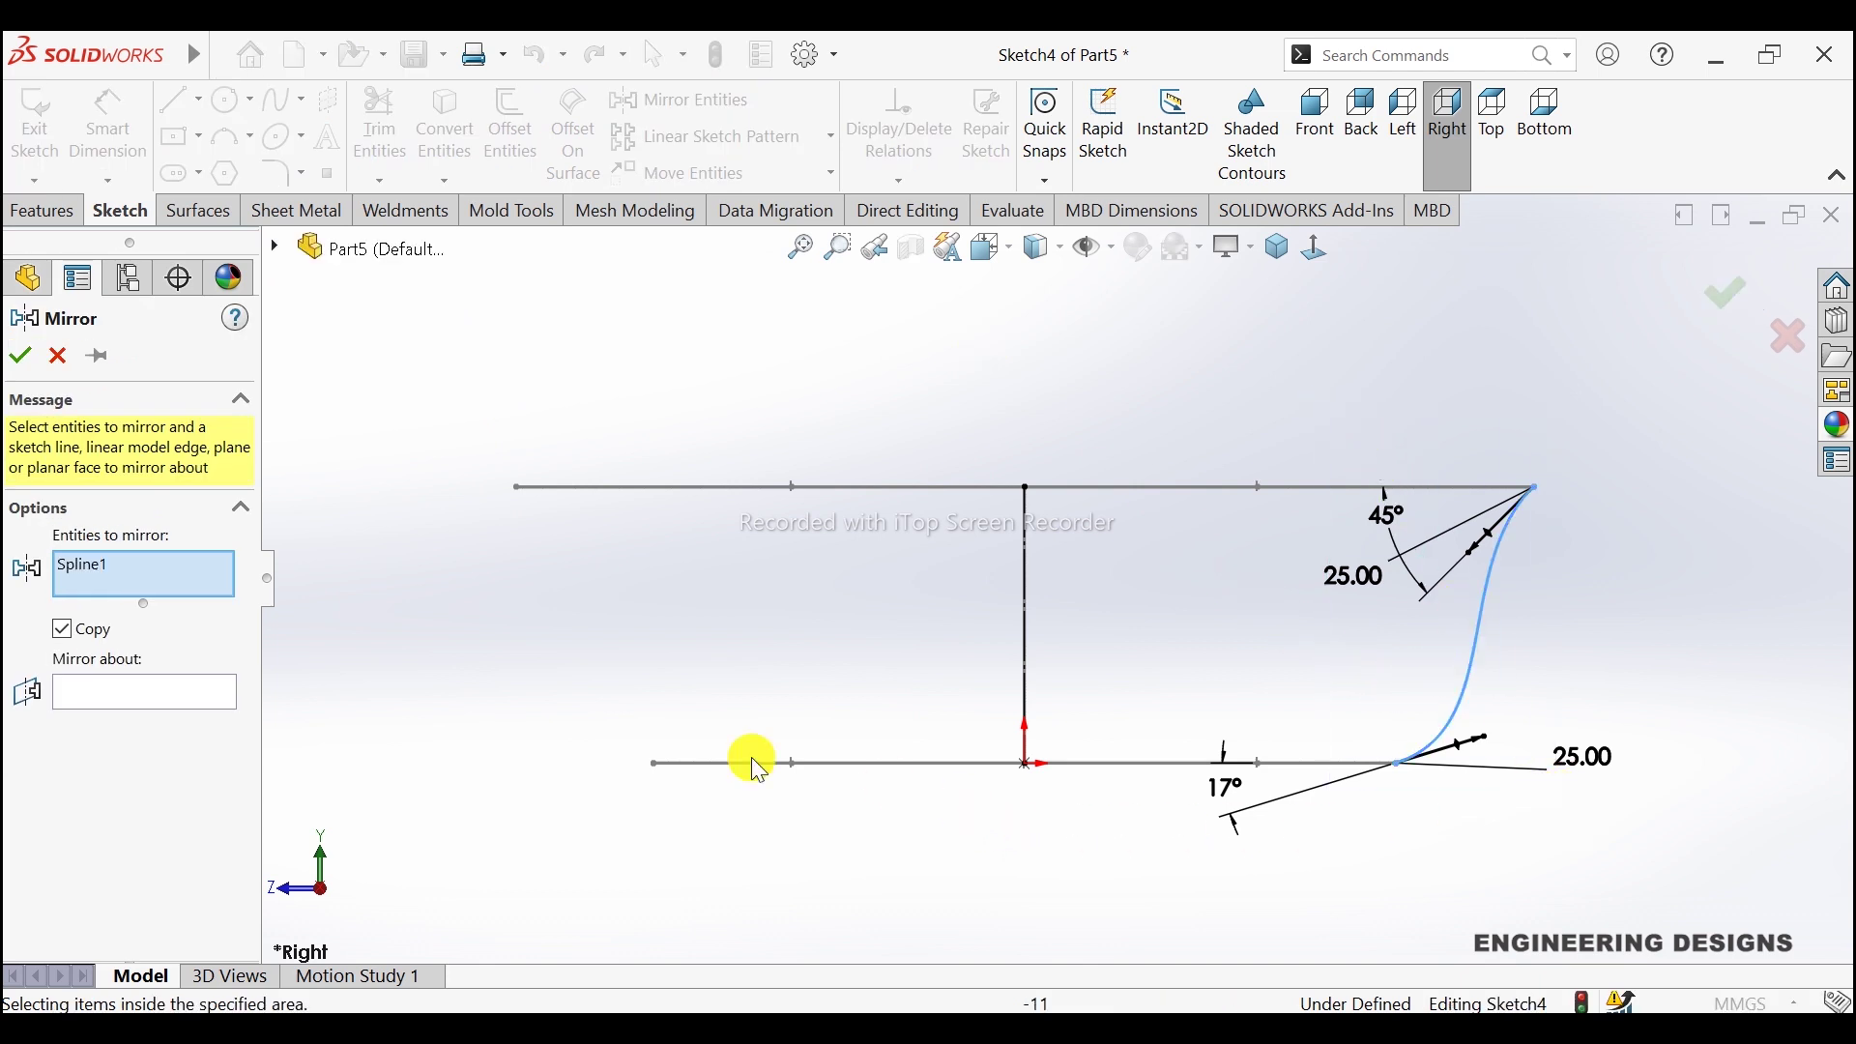
left_click(165, 691)
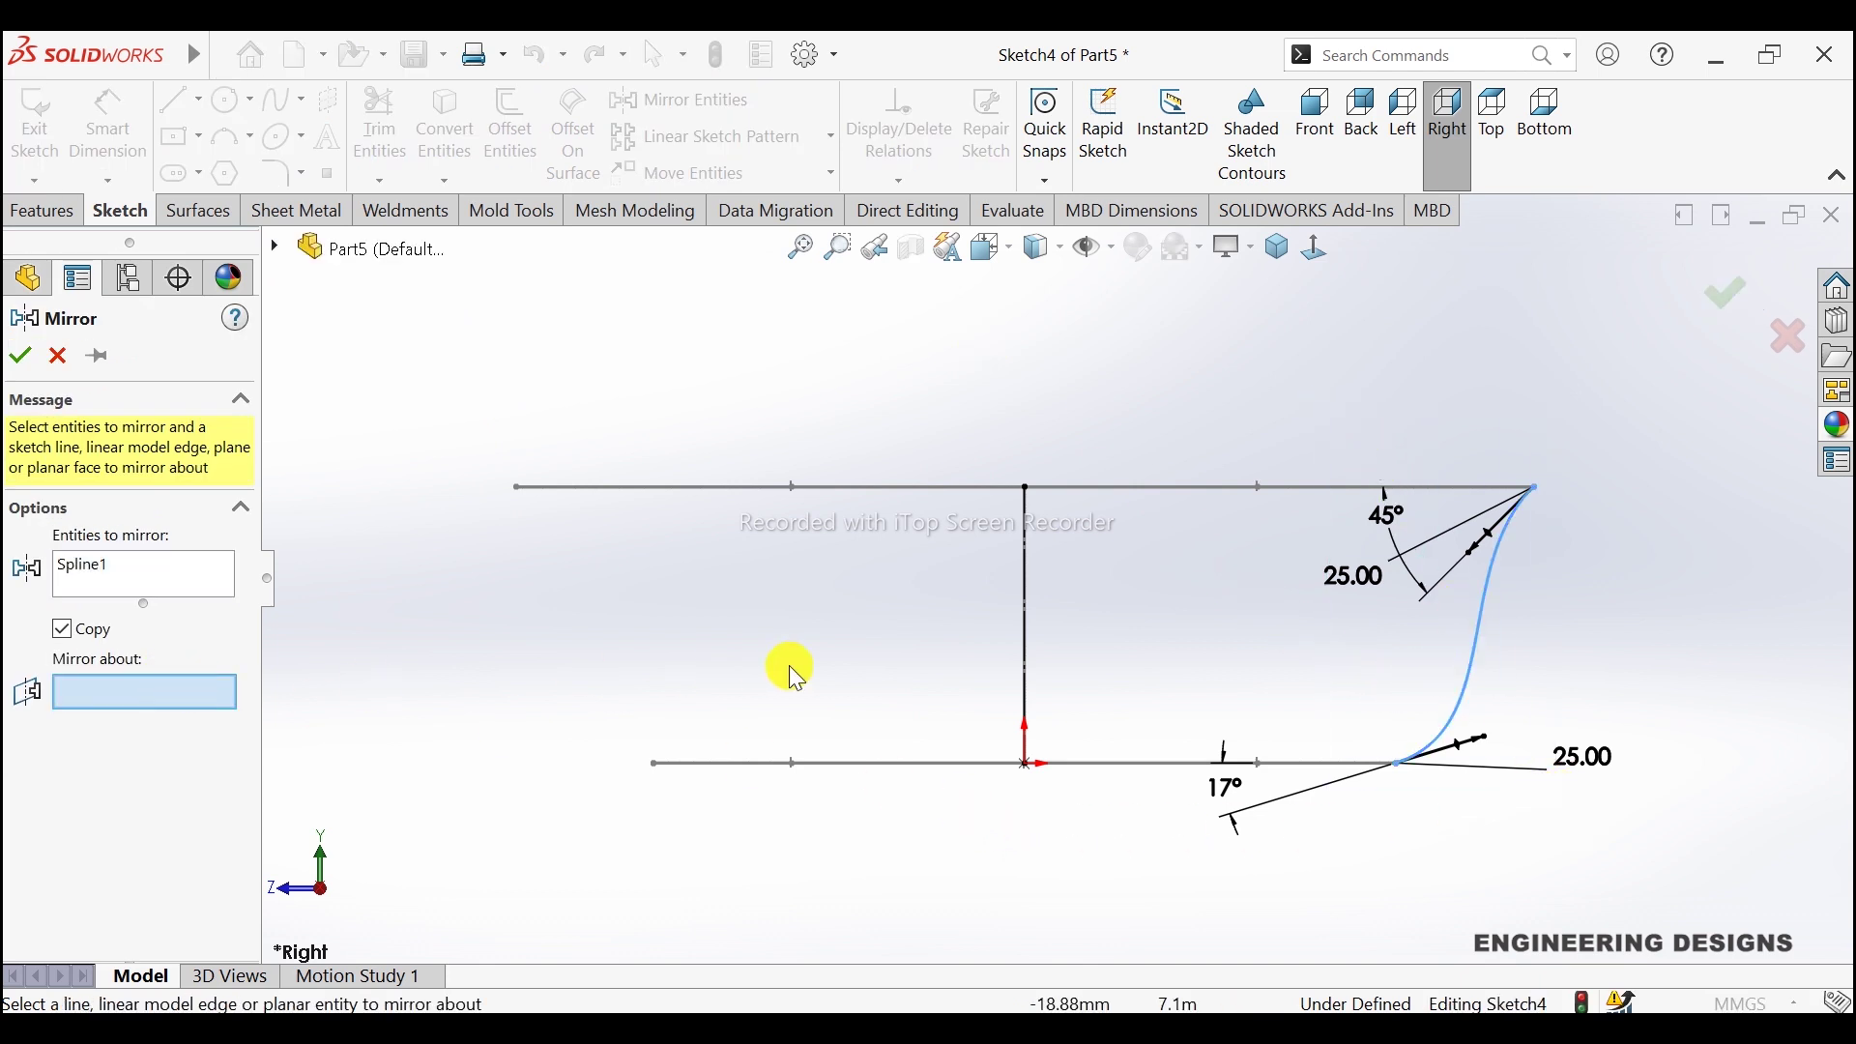
left_click(1027, 560)
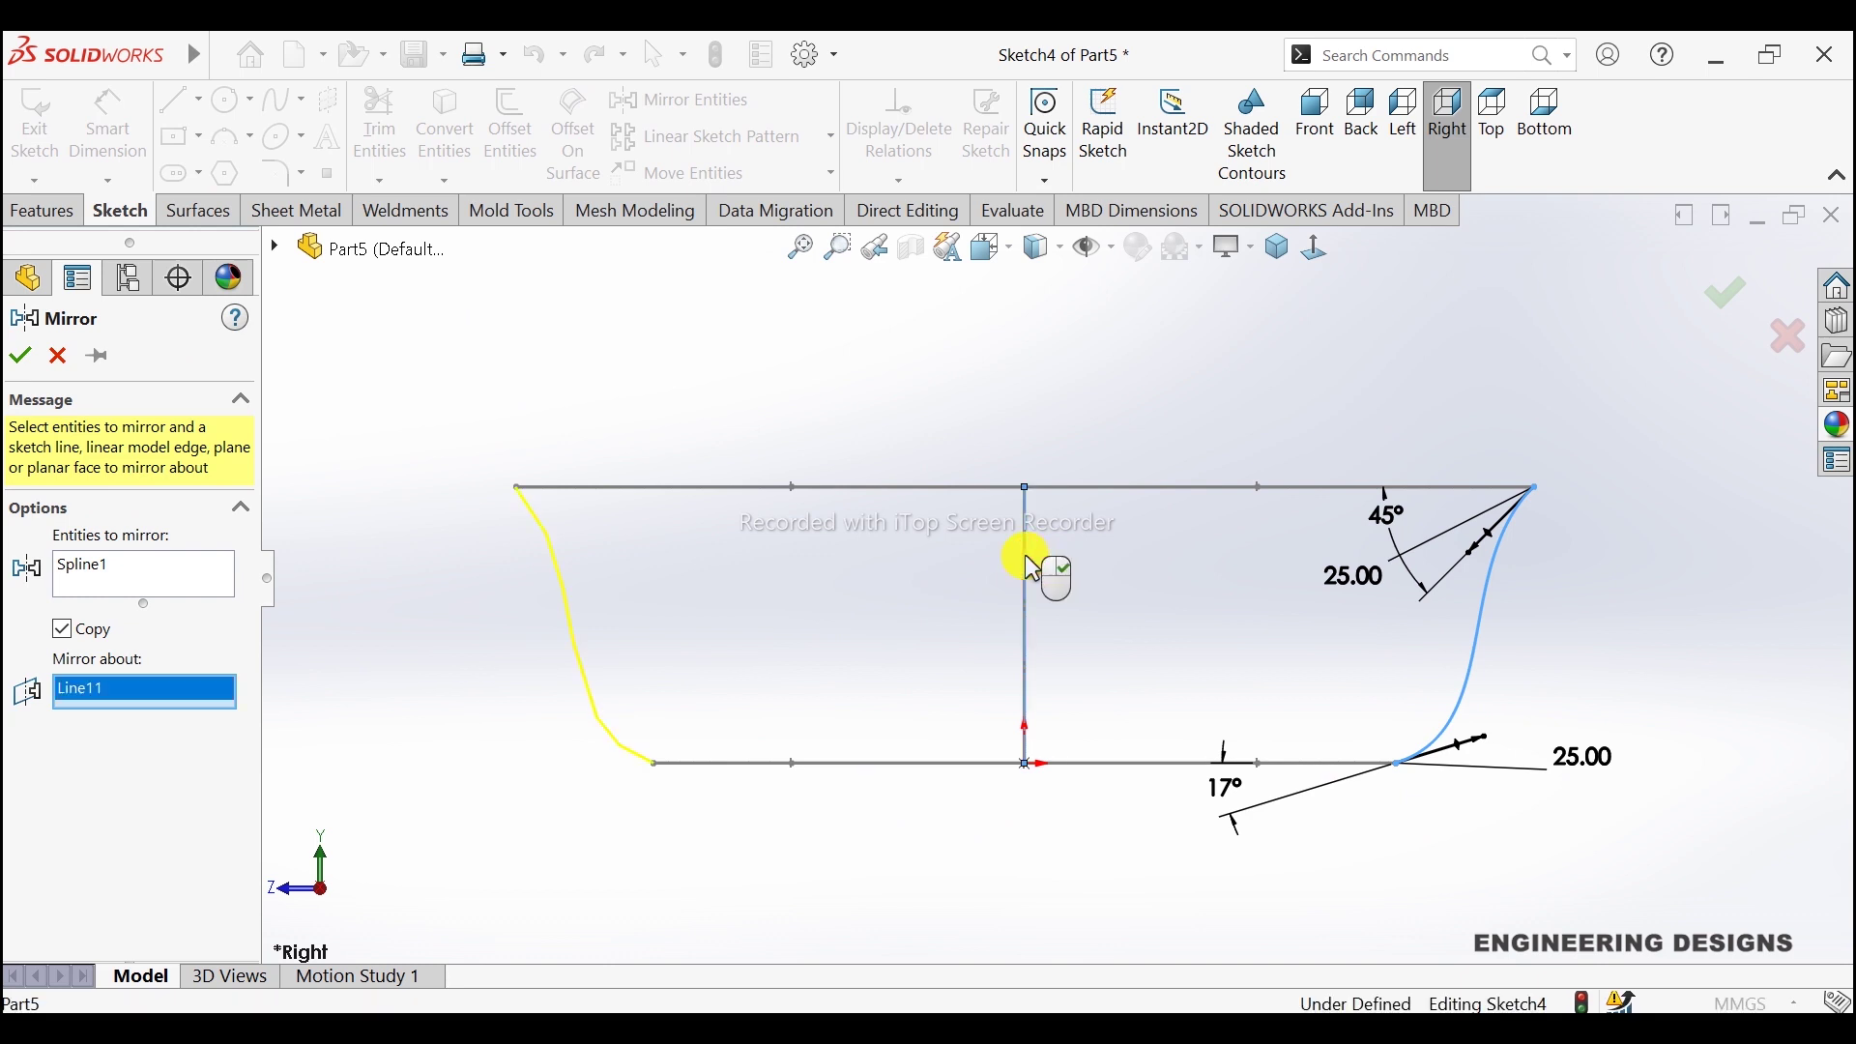
left_click(25, 356)
left_click(1756, 302)
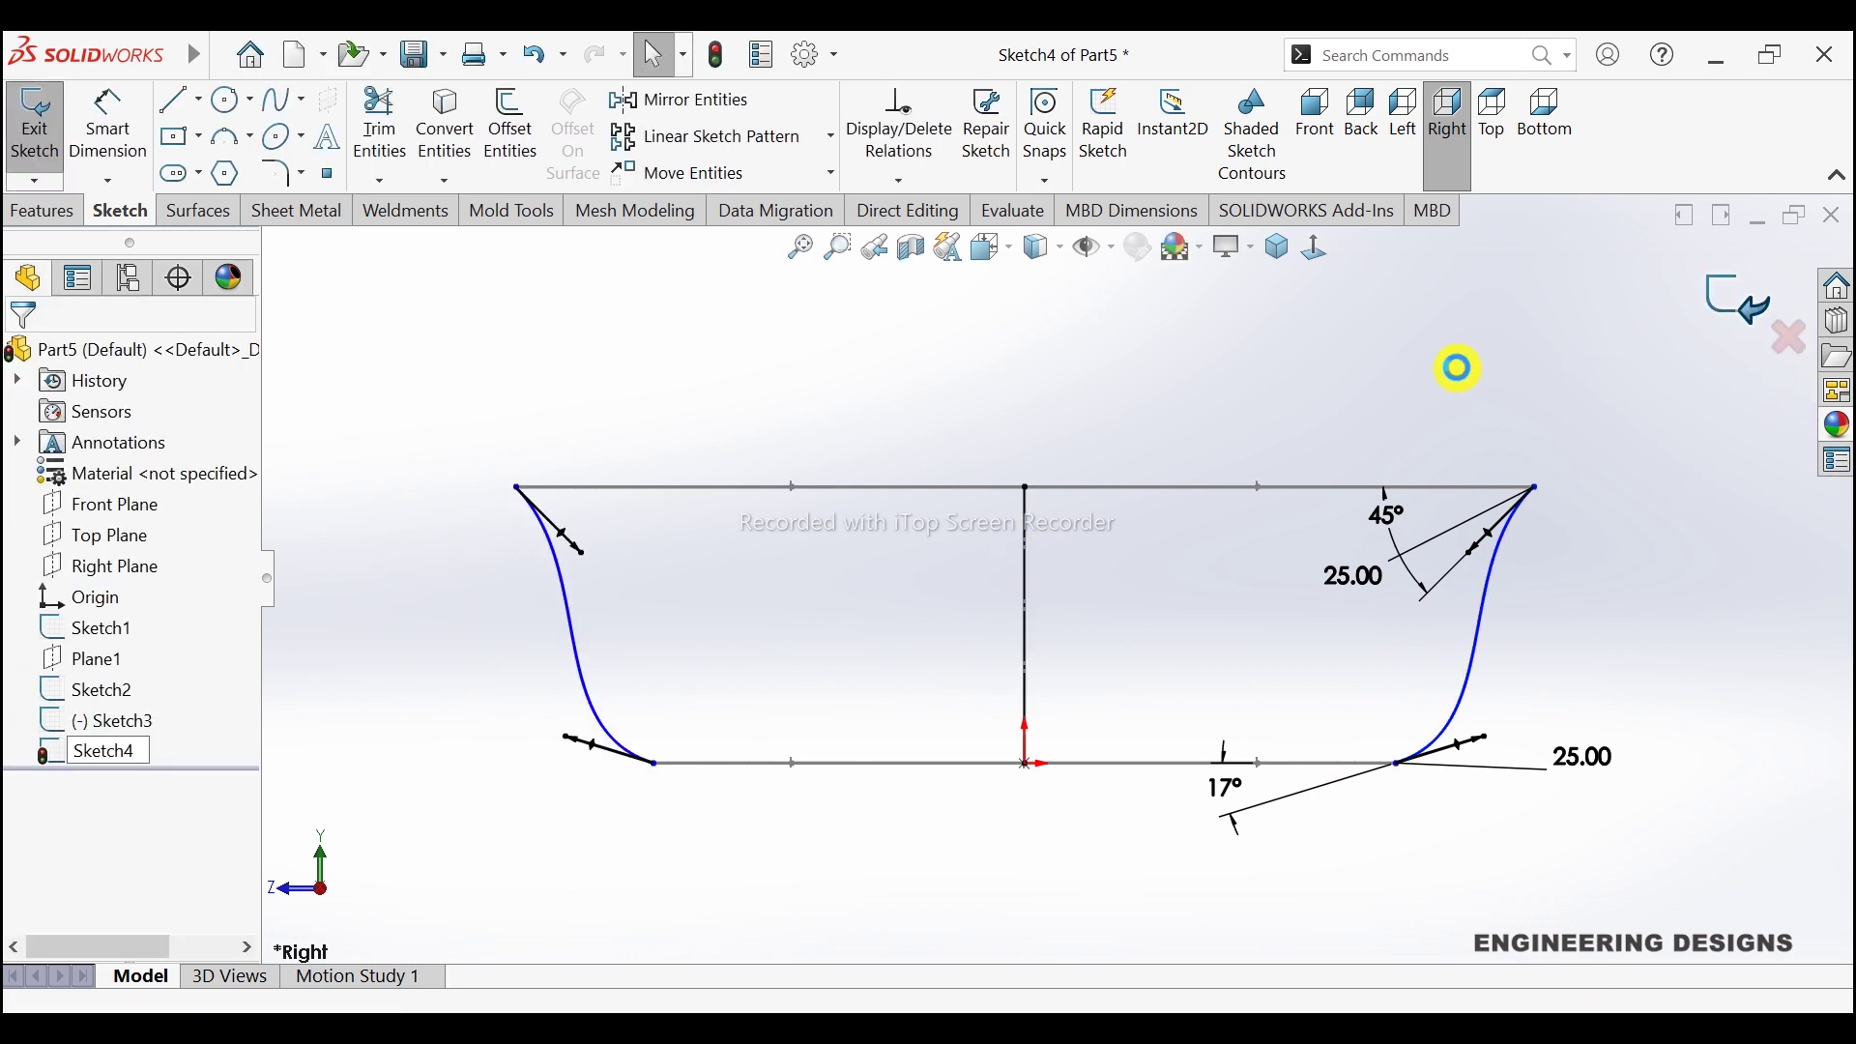
left_click(1276, 248)
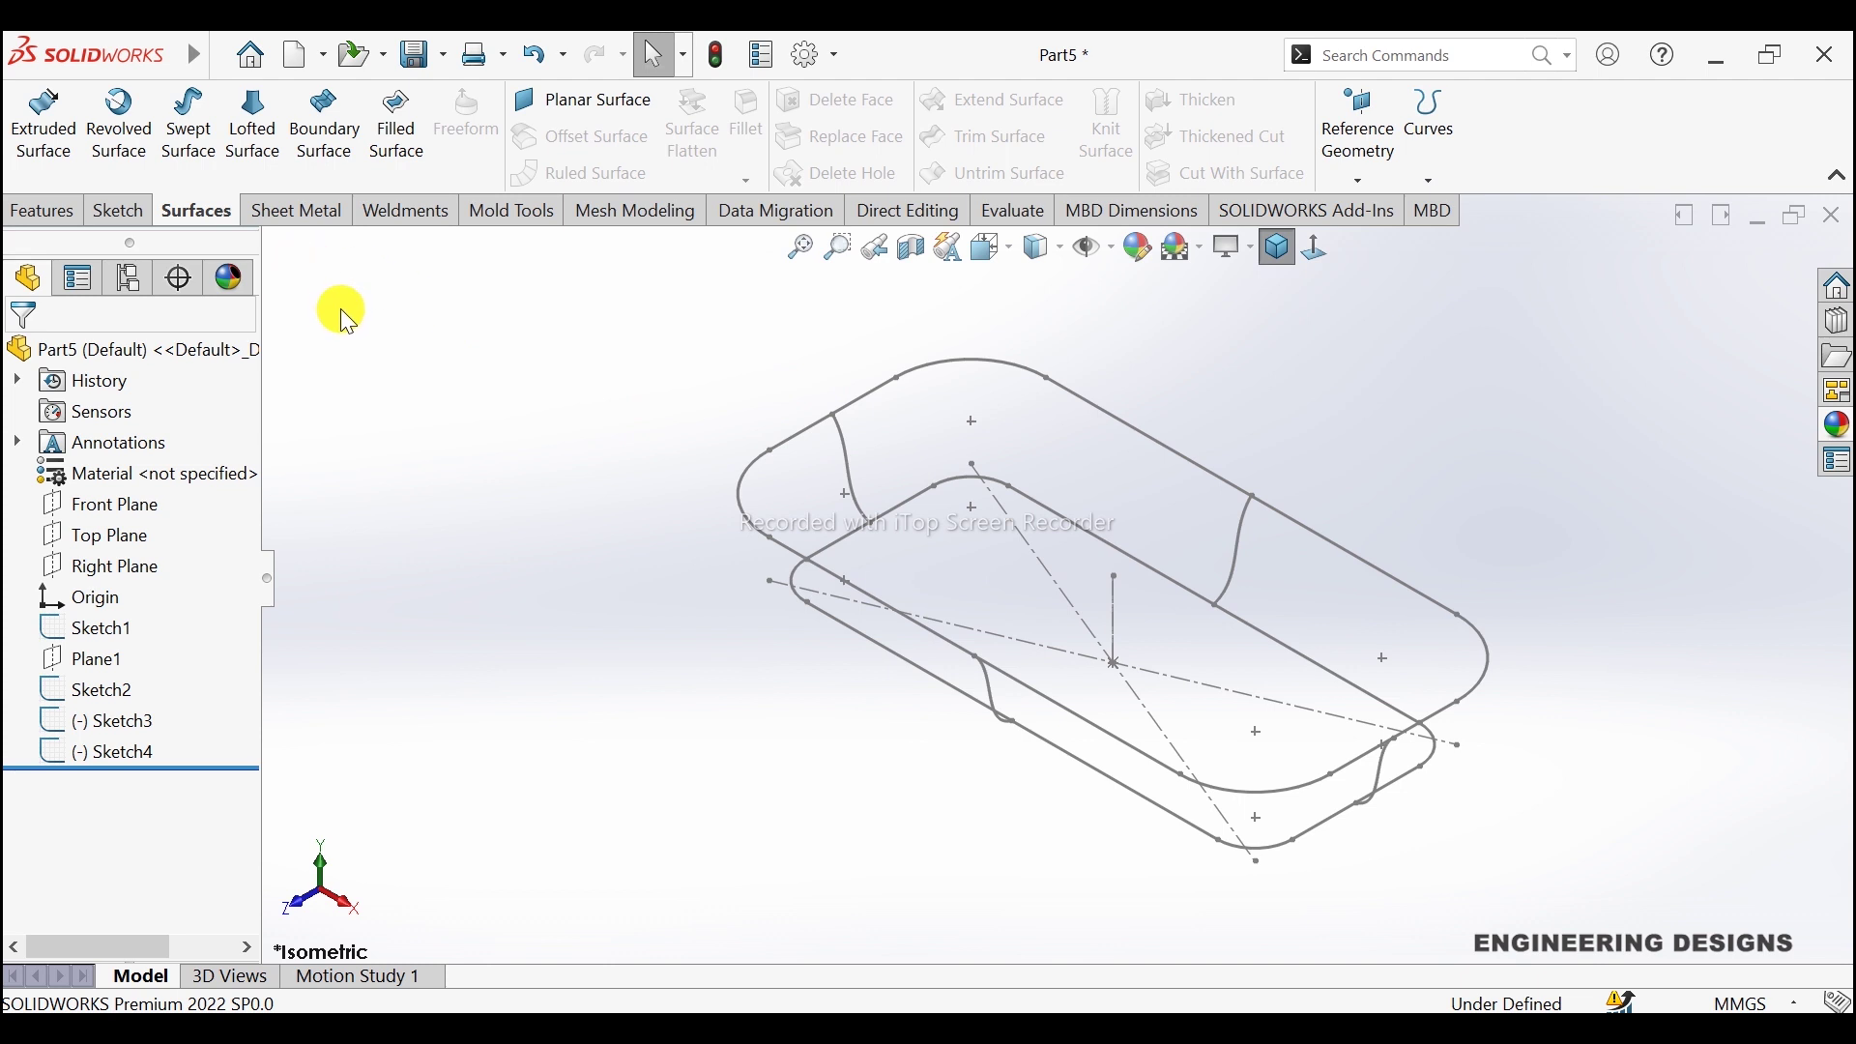
Step: Start a Boundary Surface with Sketch1 and Sketch2 as the Direction 1 profiles
left_click(324, 121)
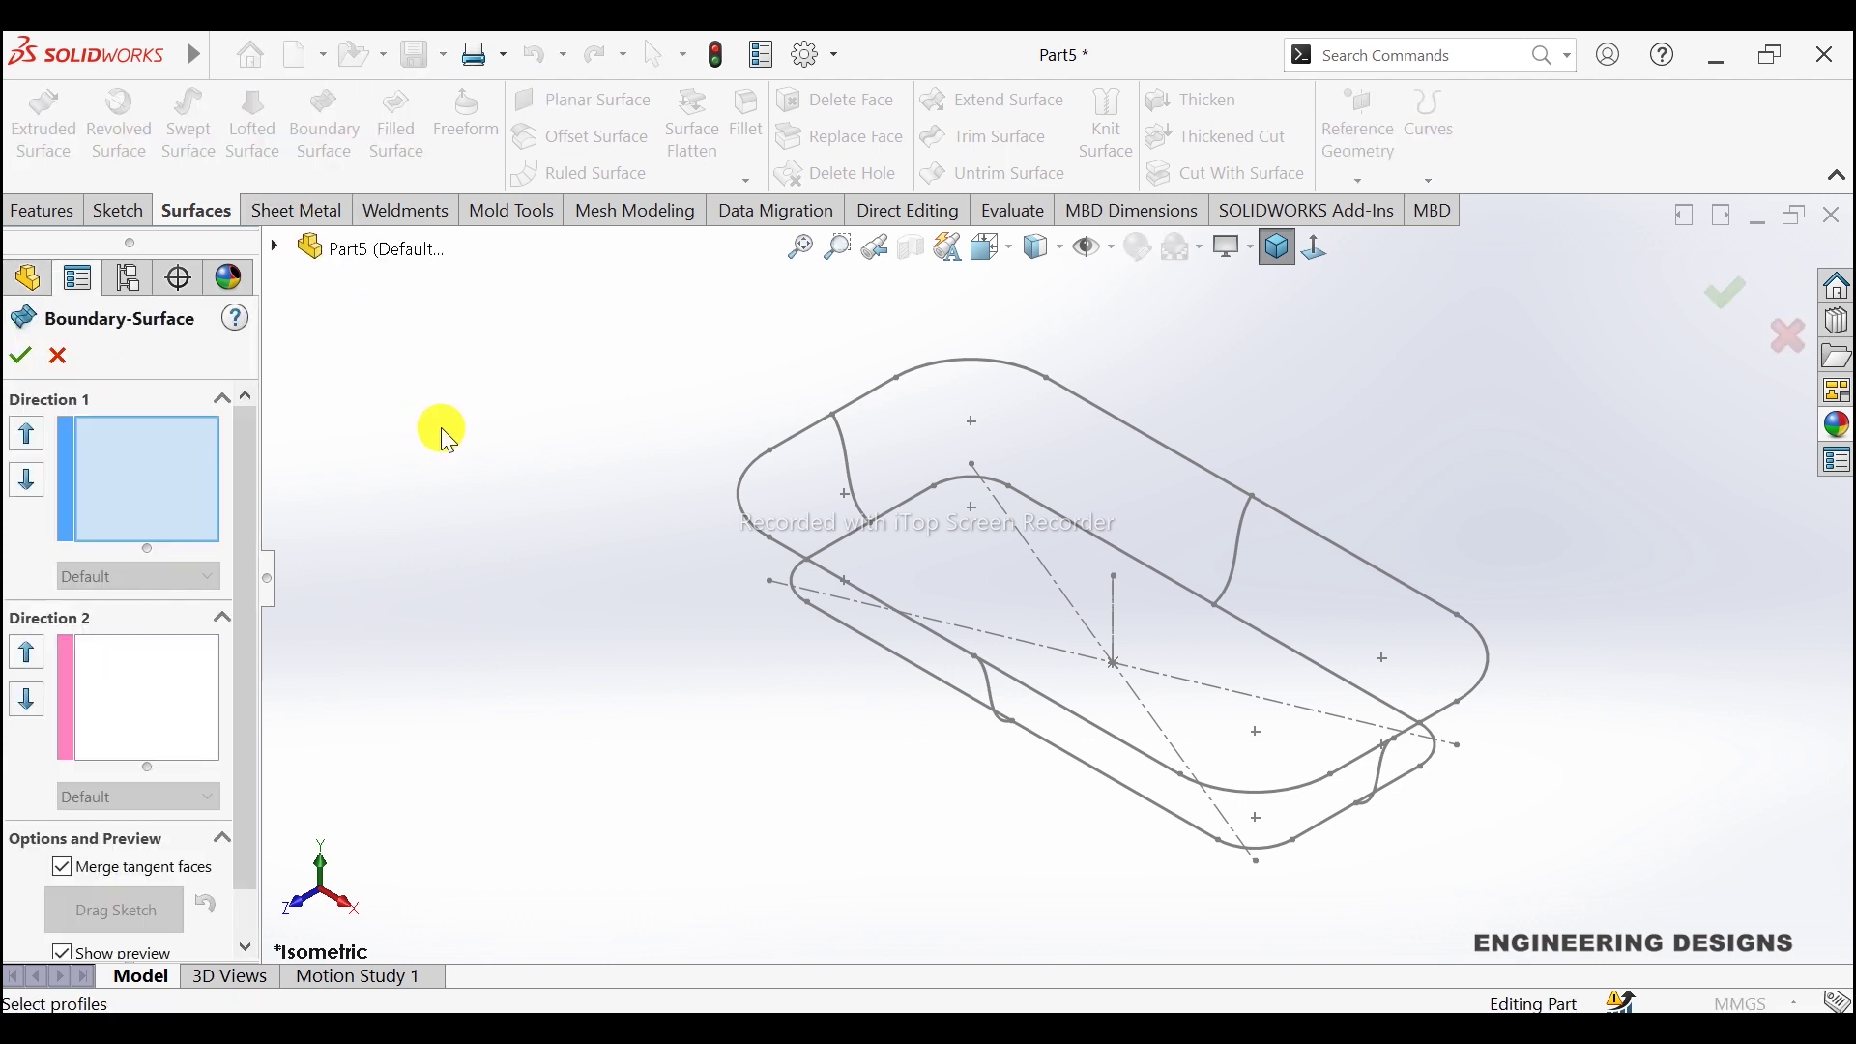
left_click(928, 676)
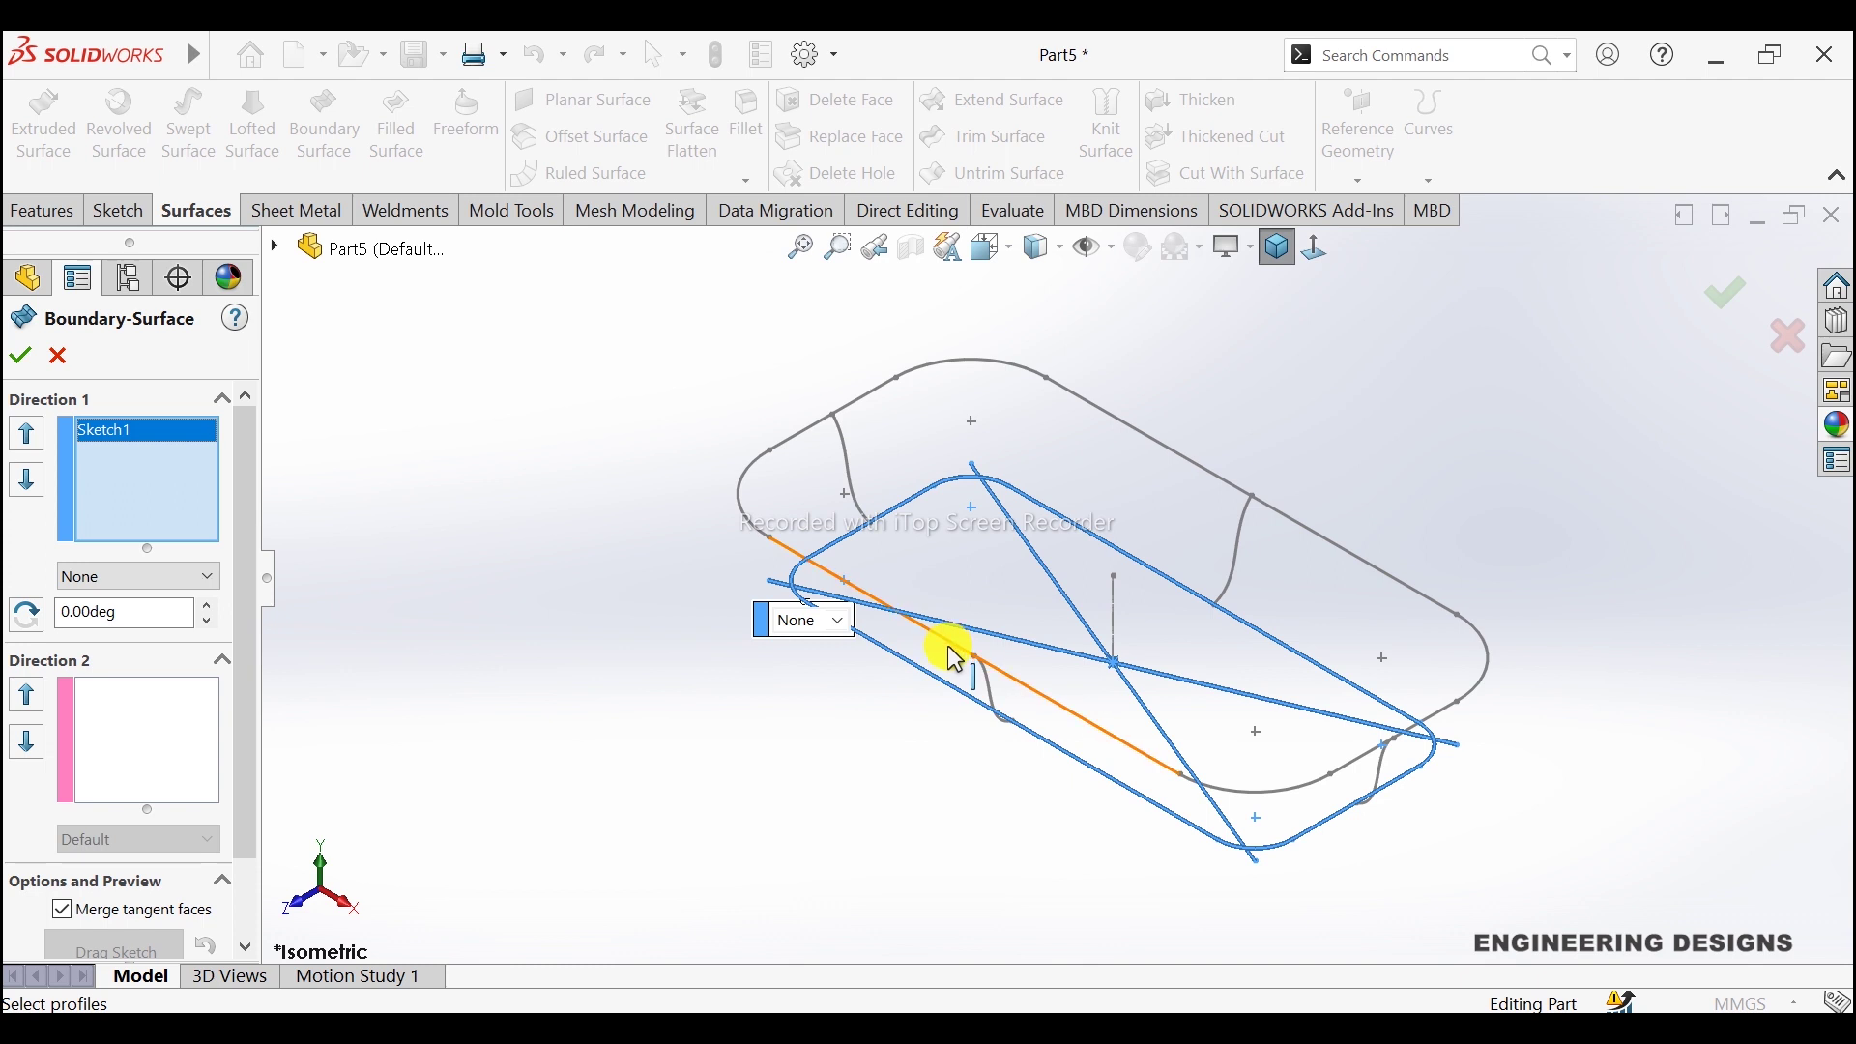
left_click(1003, 681)
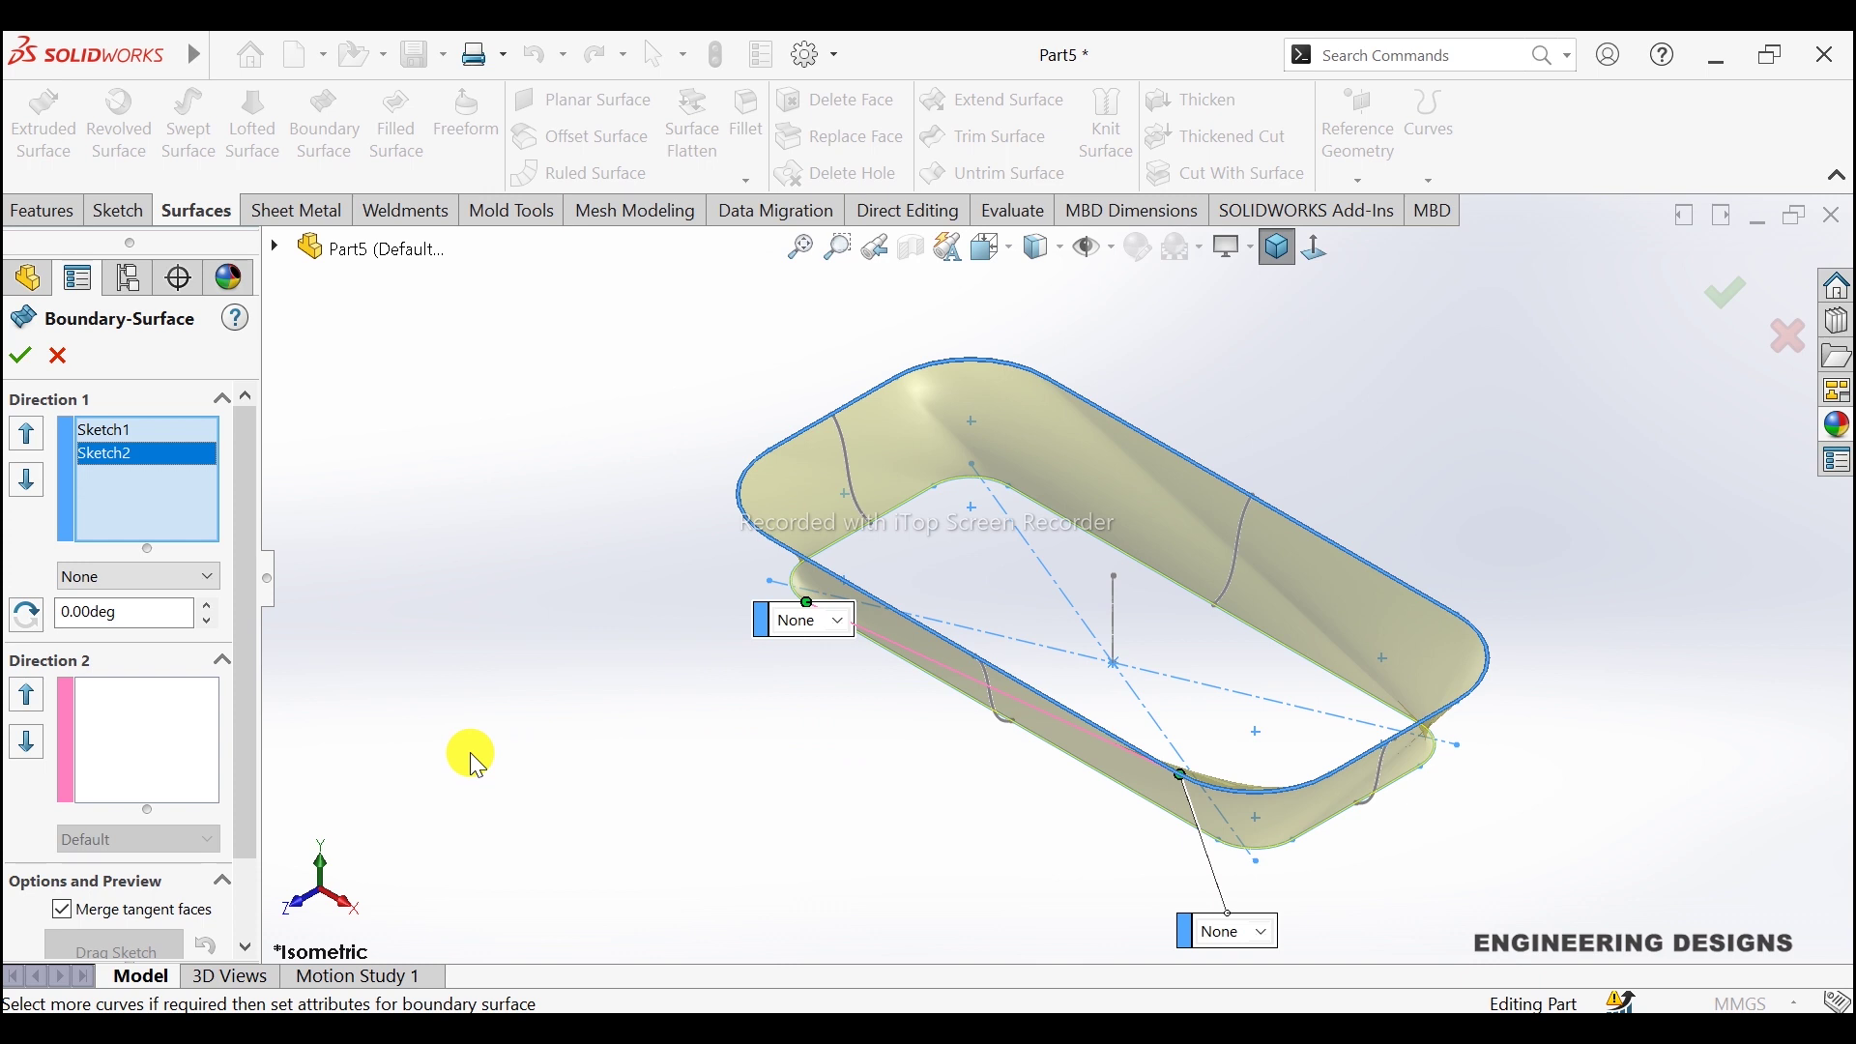
left_click(188, 744)
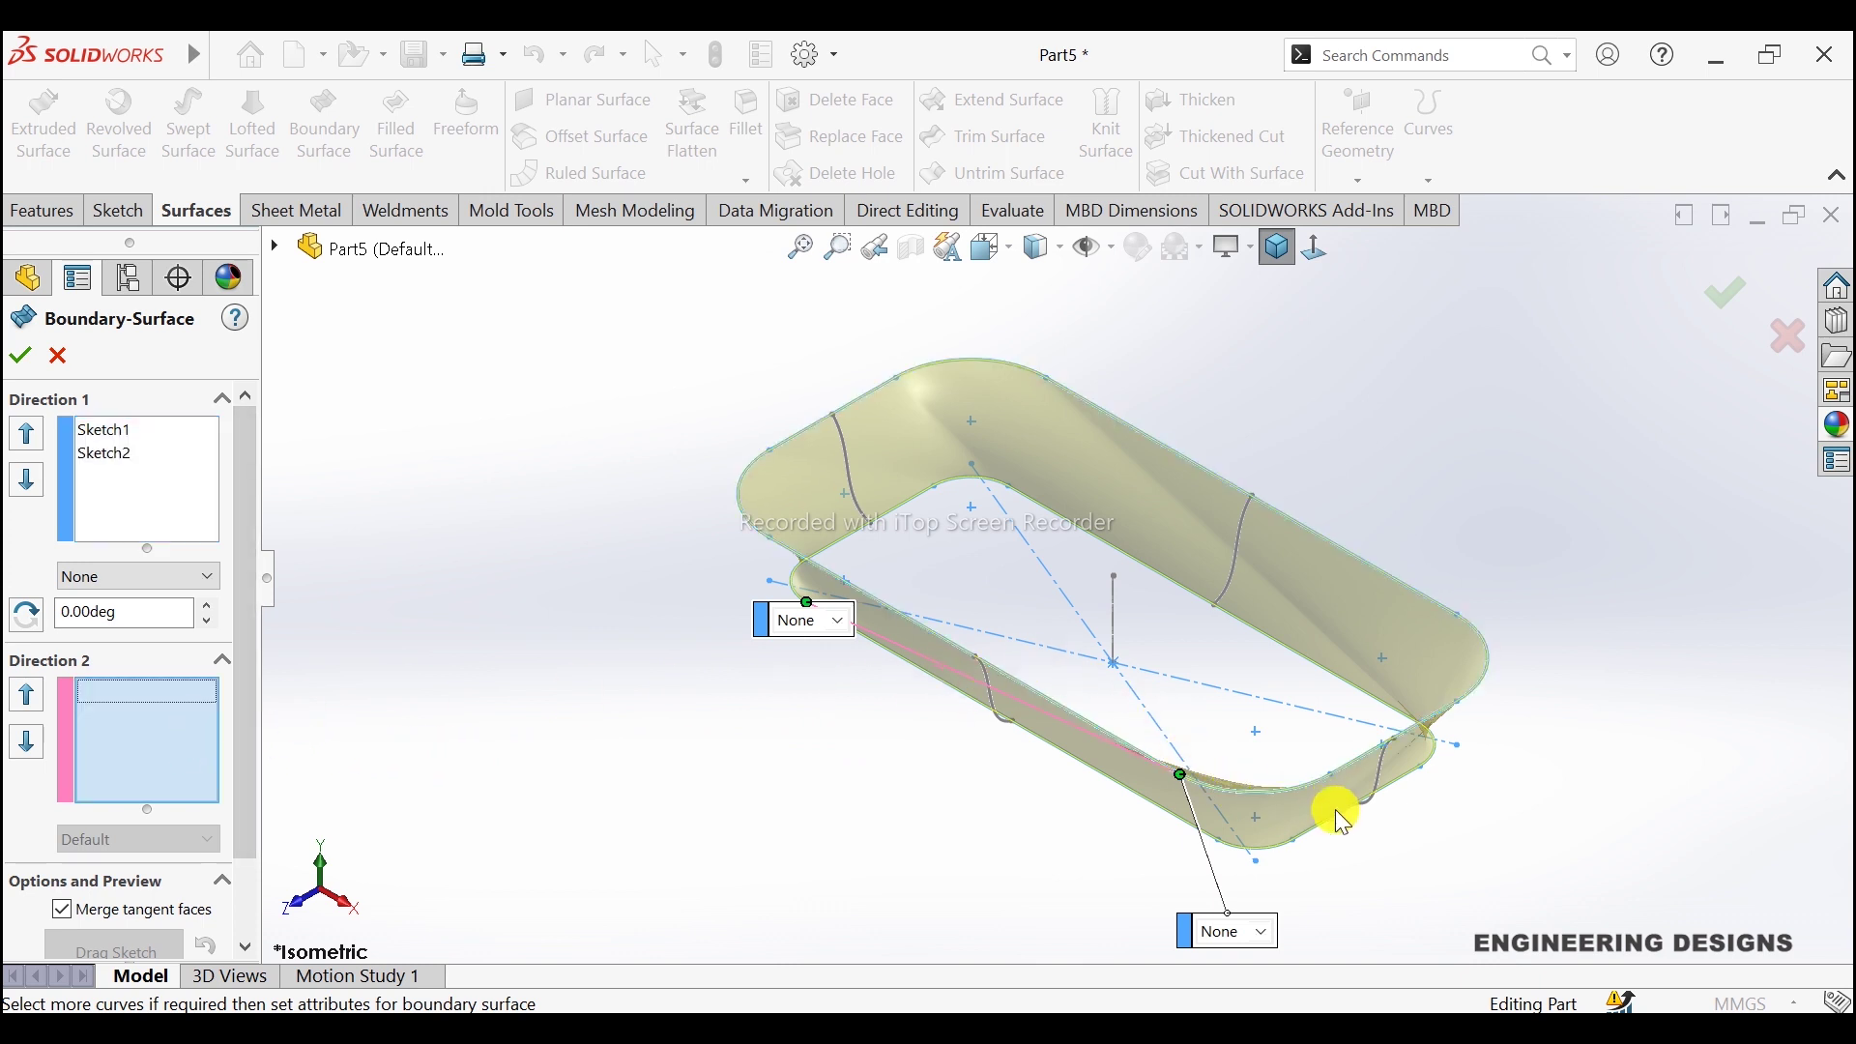
Step: Add the front, back and left side profile curves as Direction 2 curves
left_click(1002, 730)
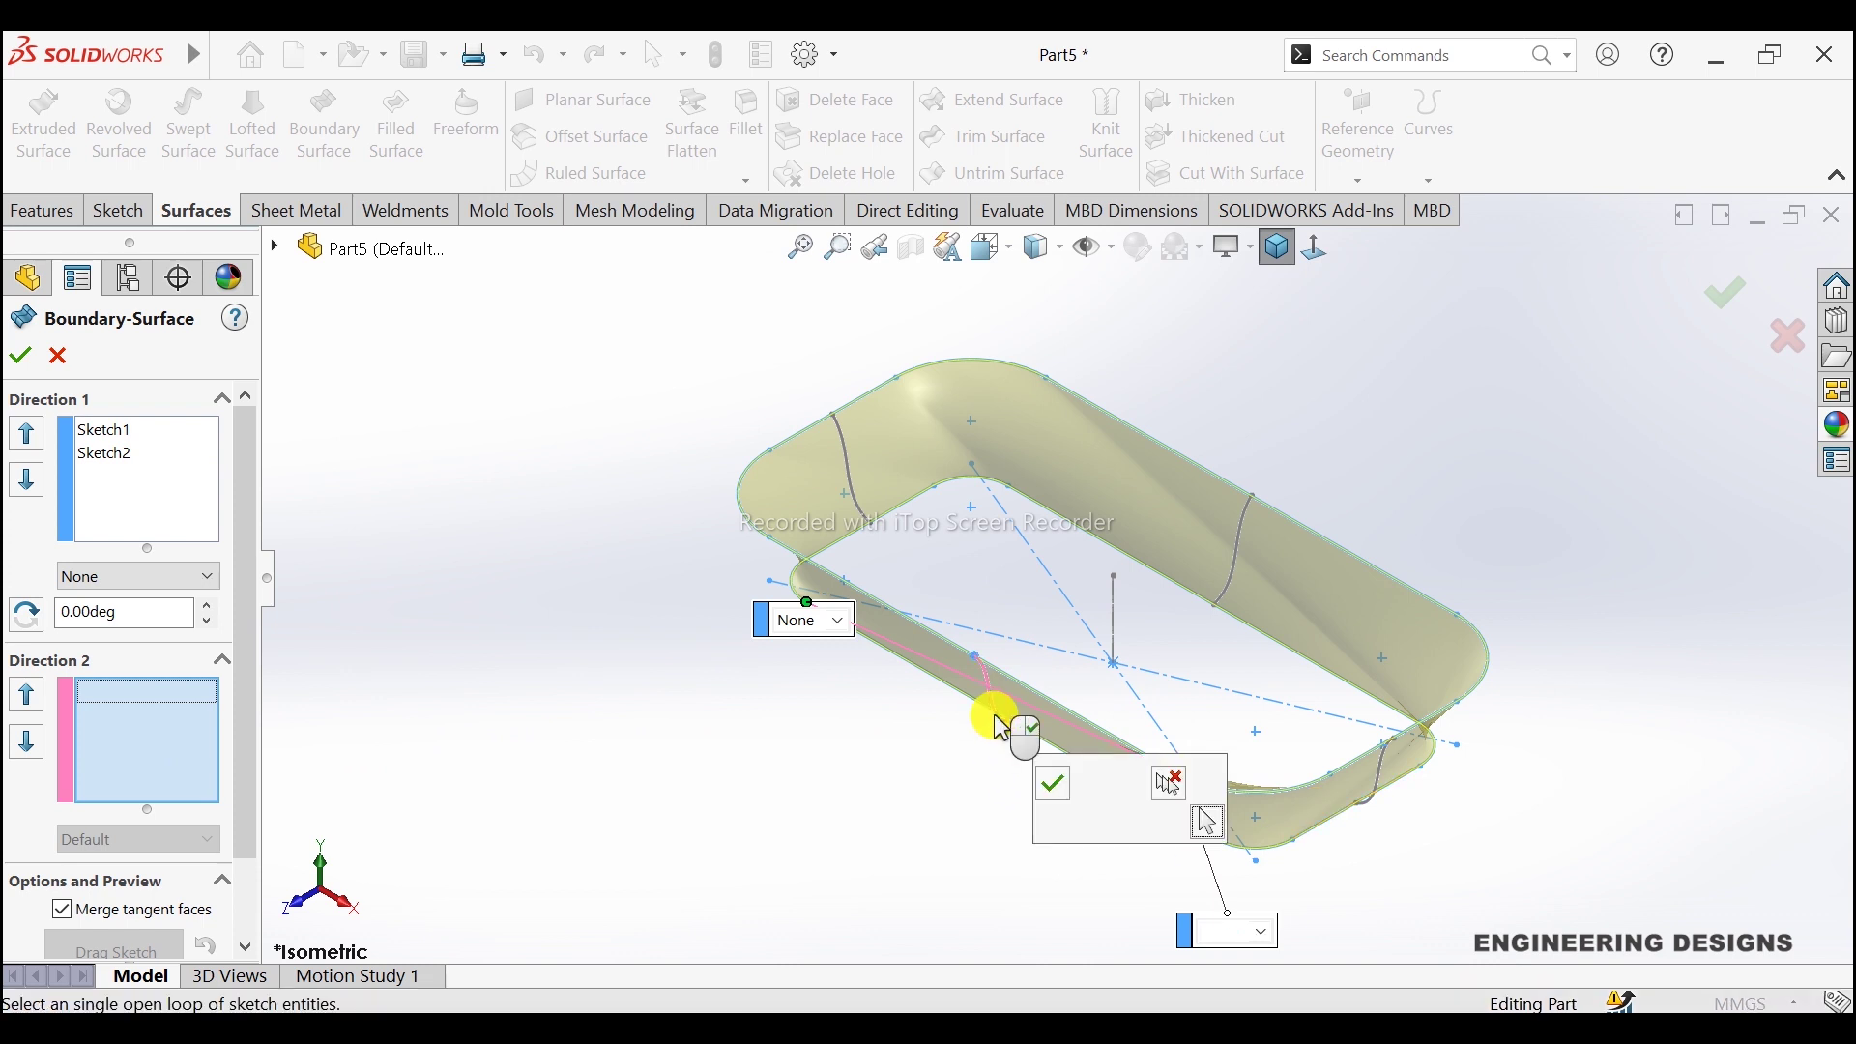
left_click(1051, 793)
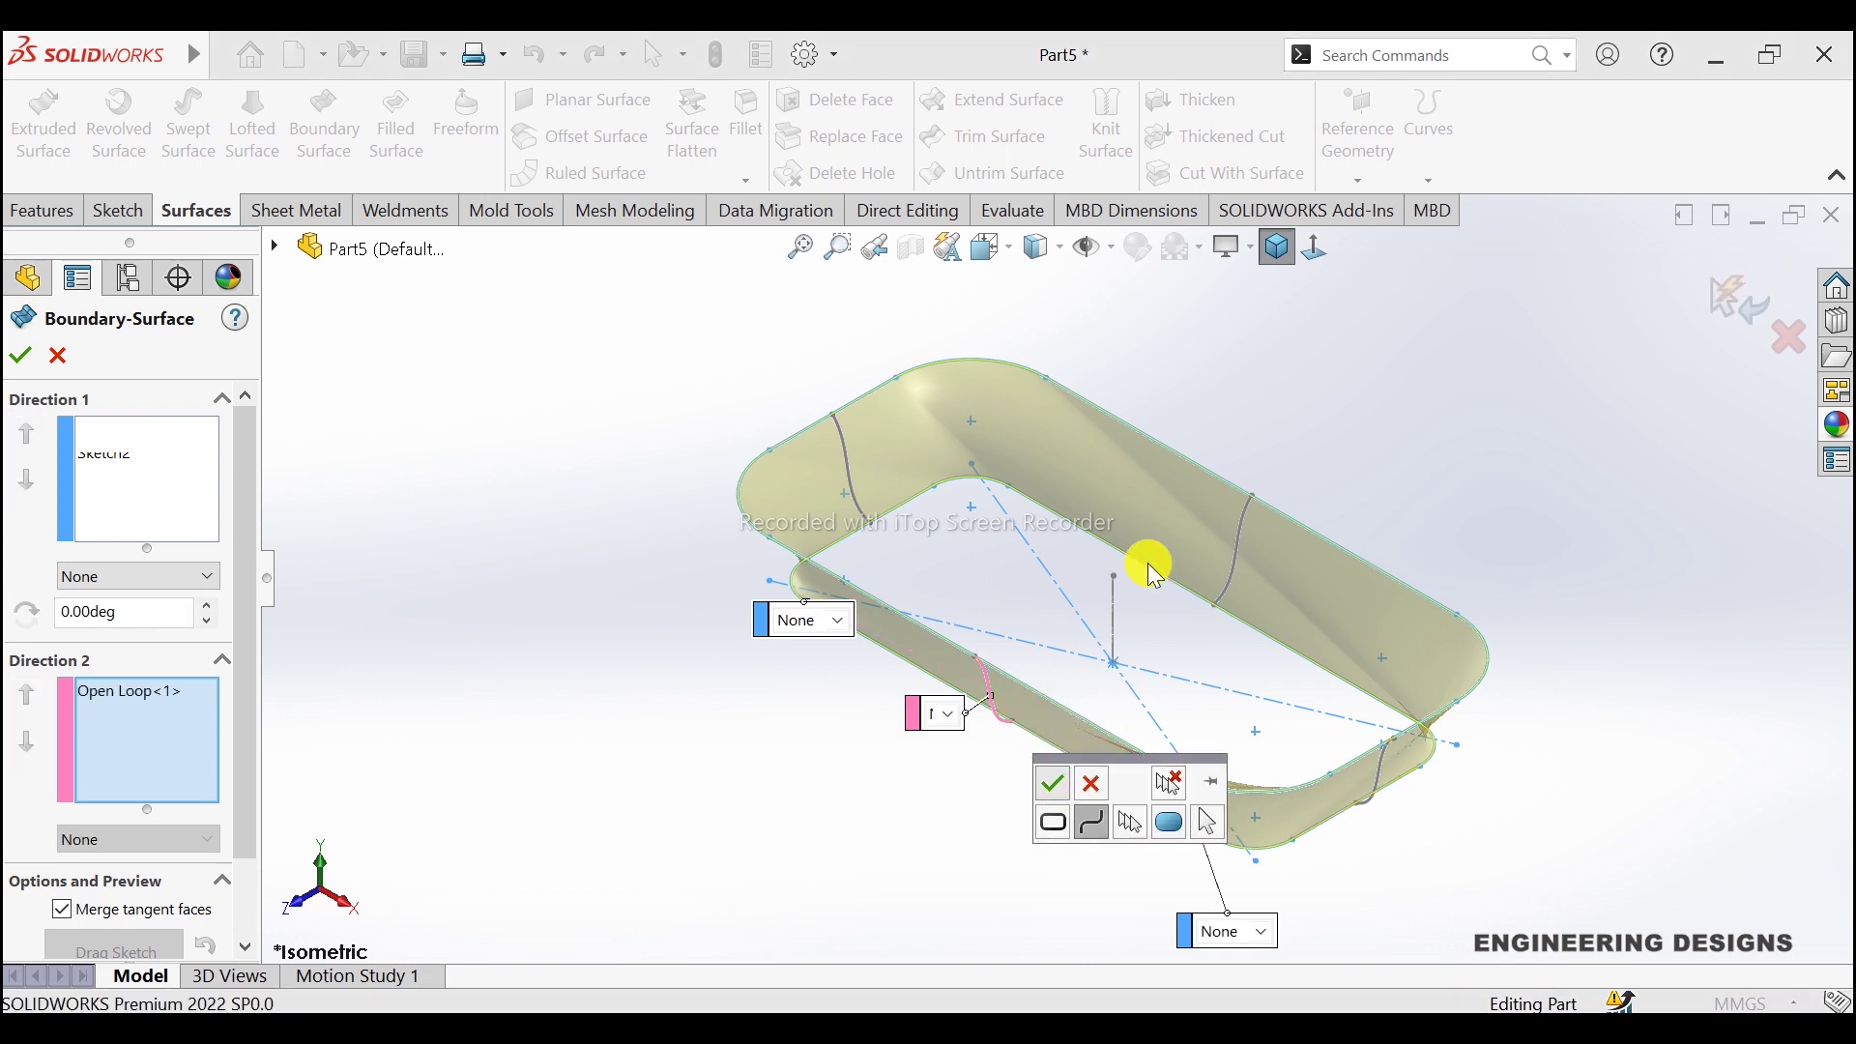
left_click(1247, 547)
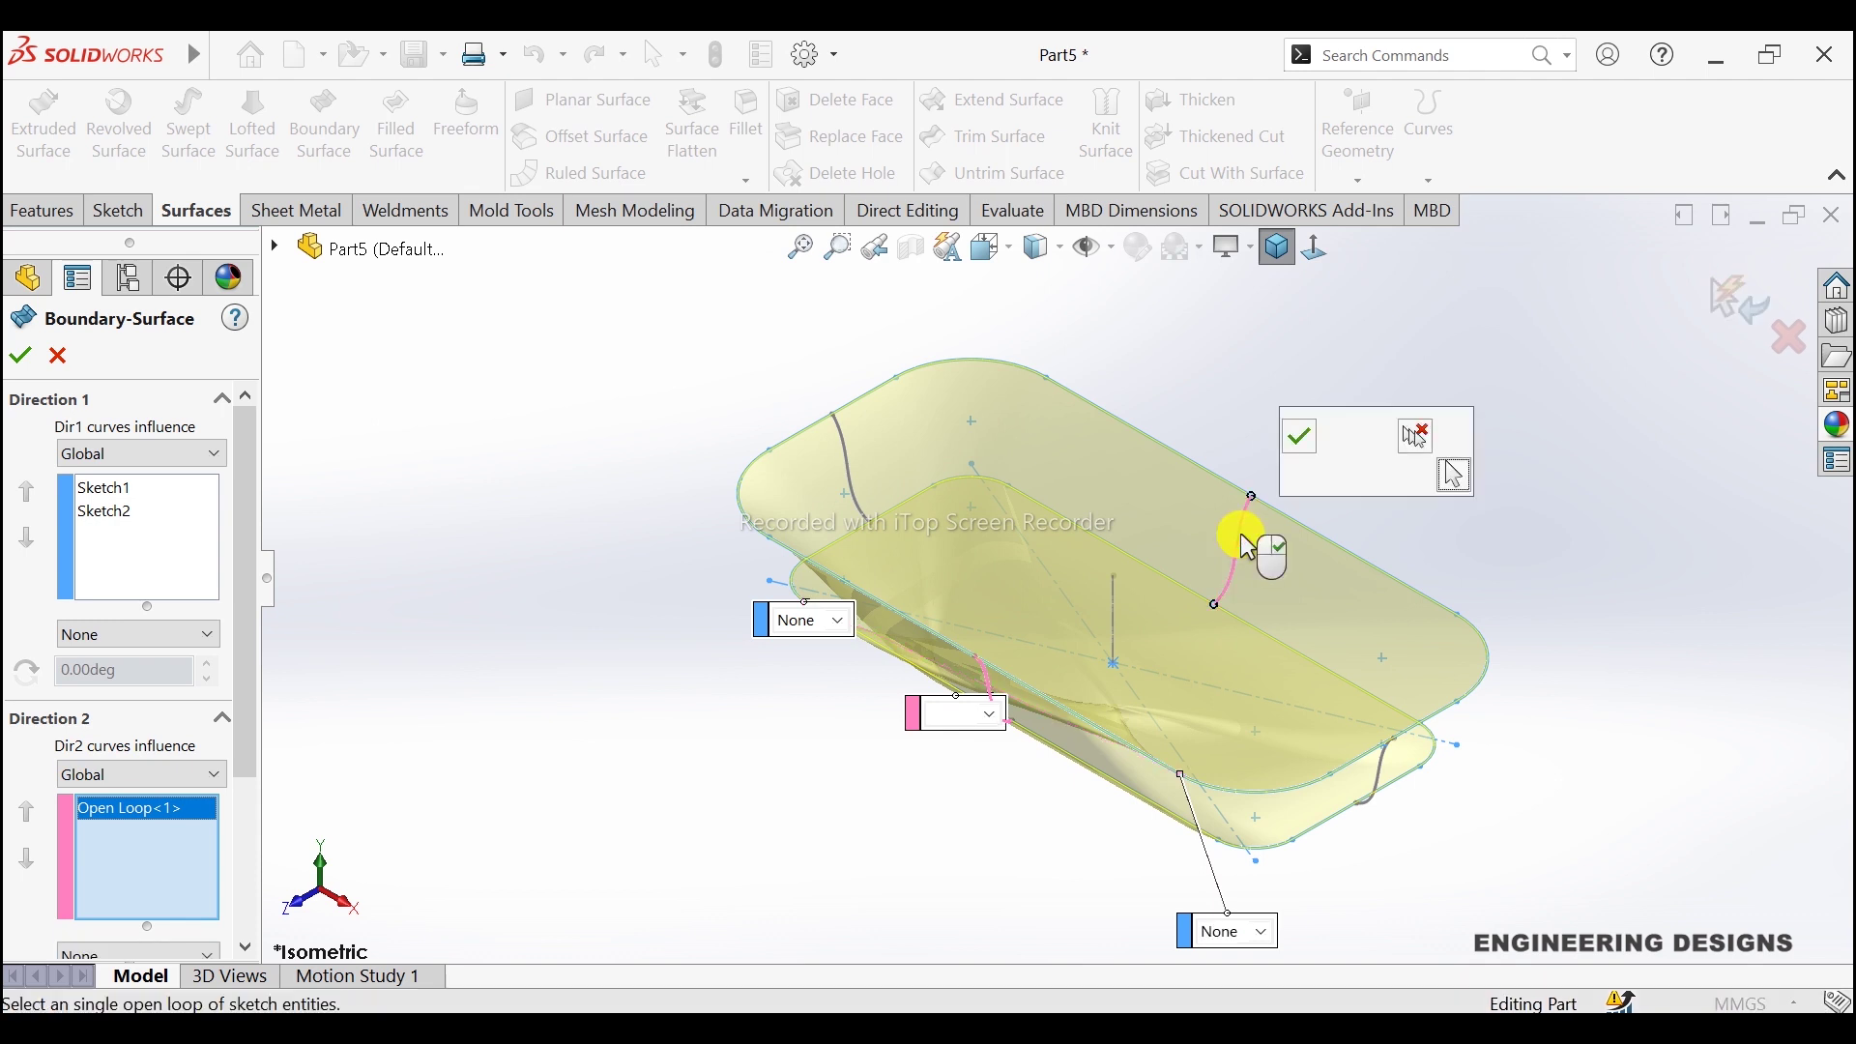
left_click(1300, 440)
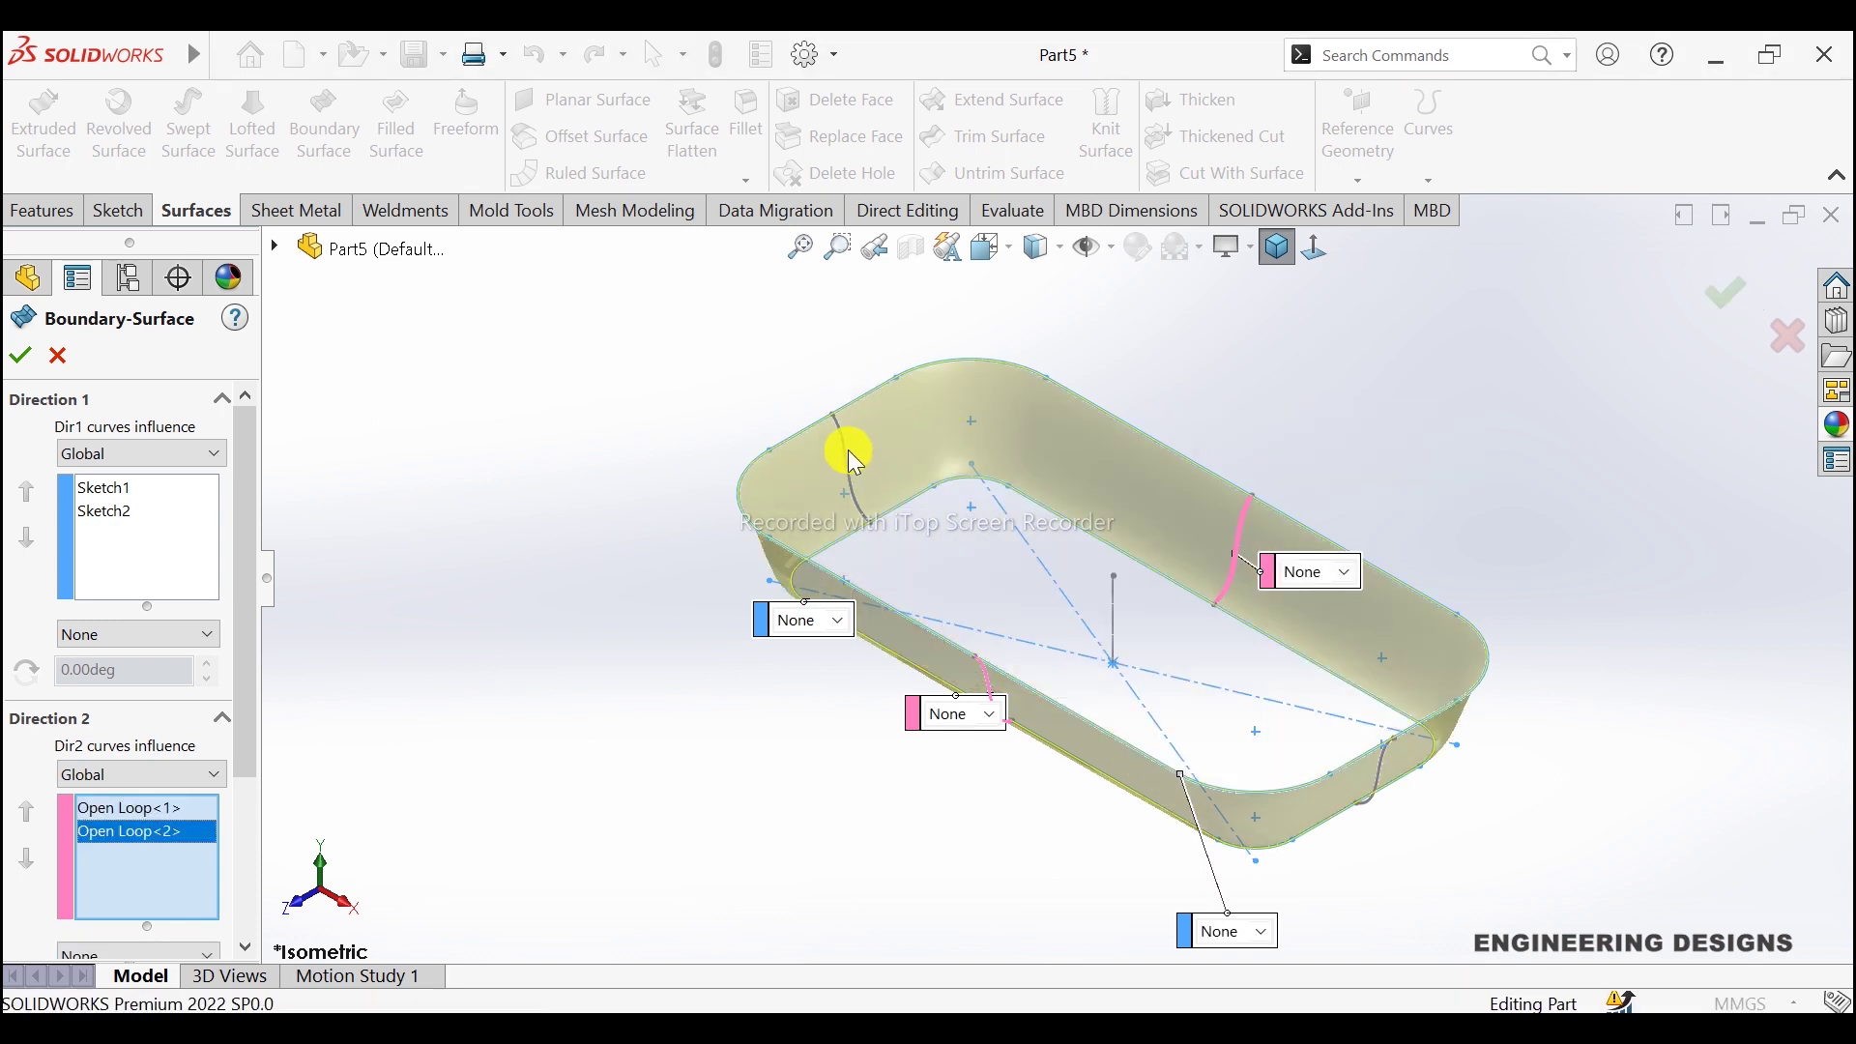
left_click(849, 454)
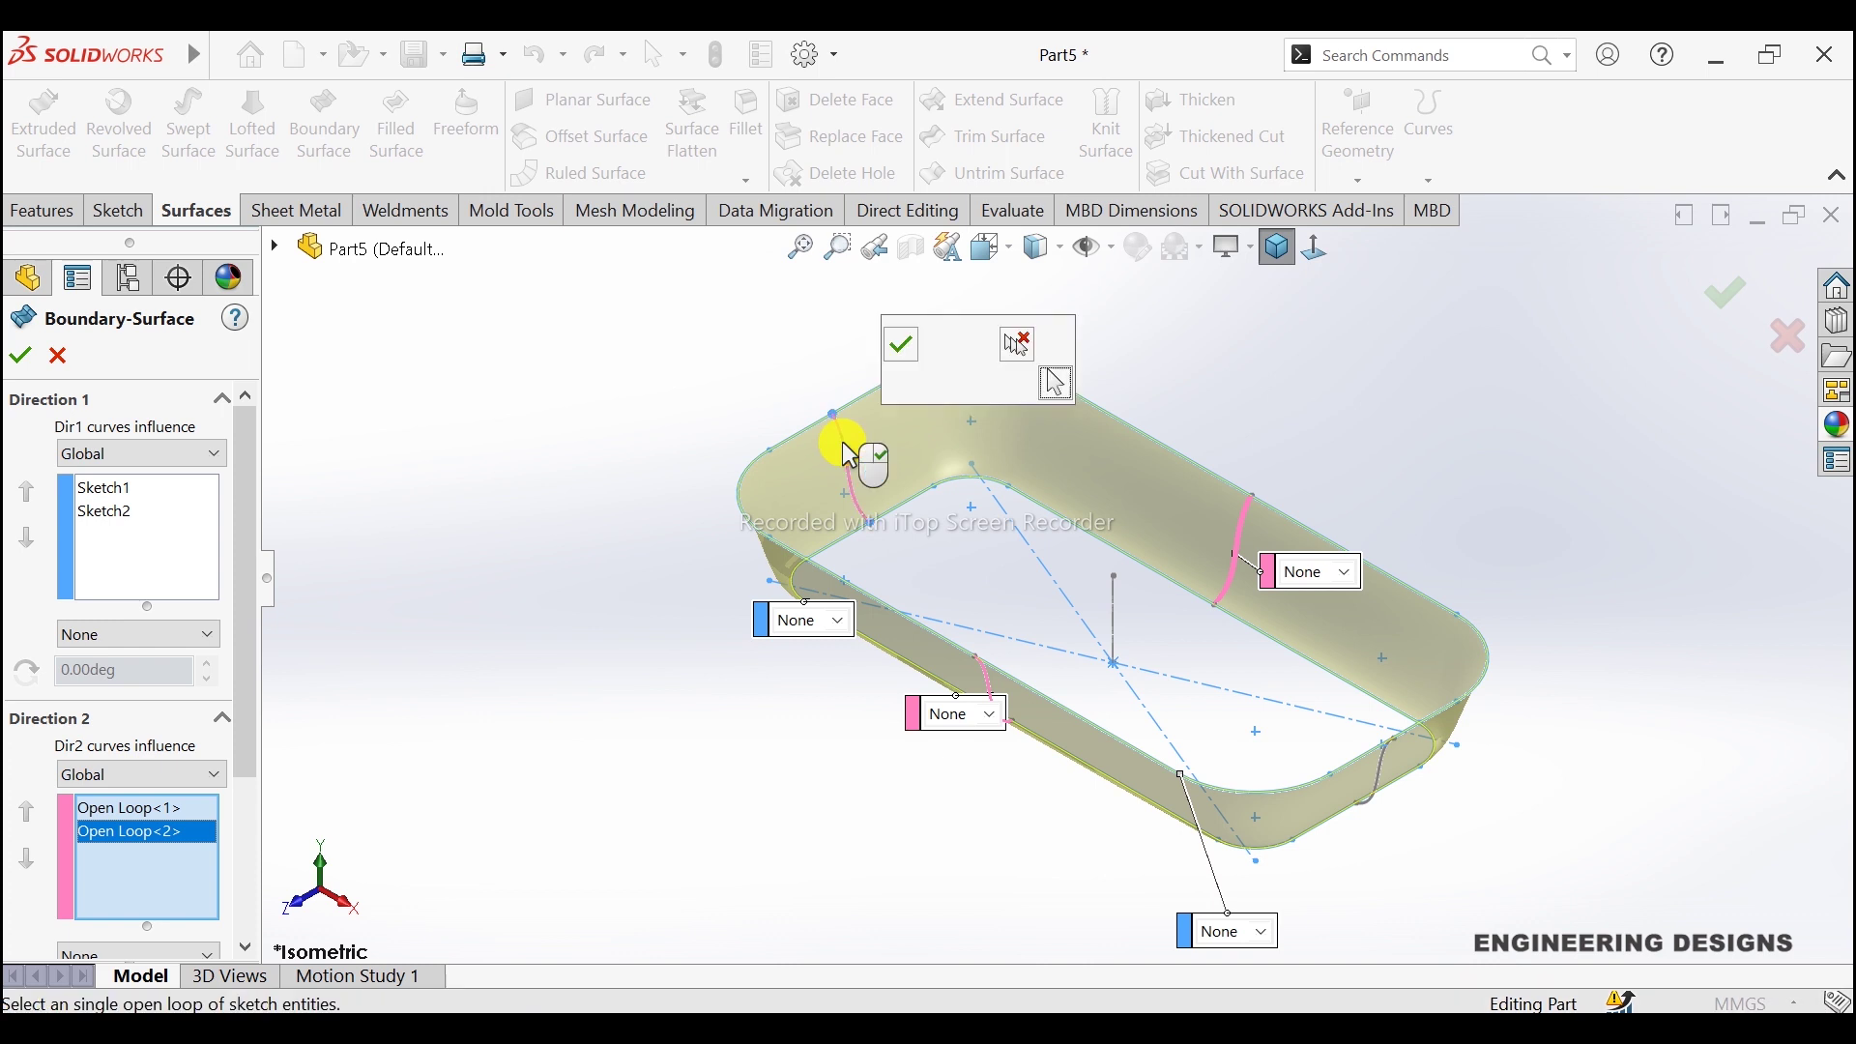
left_click(903, 348)
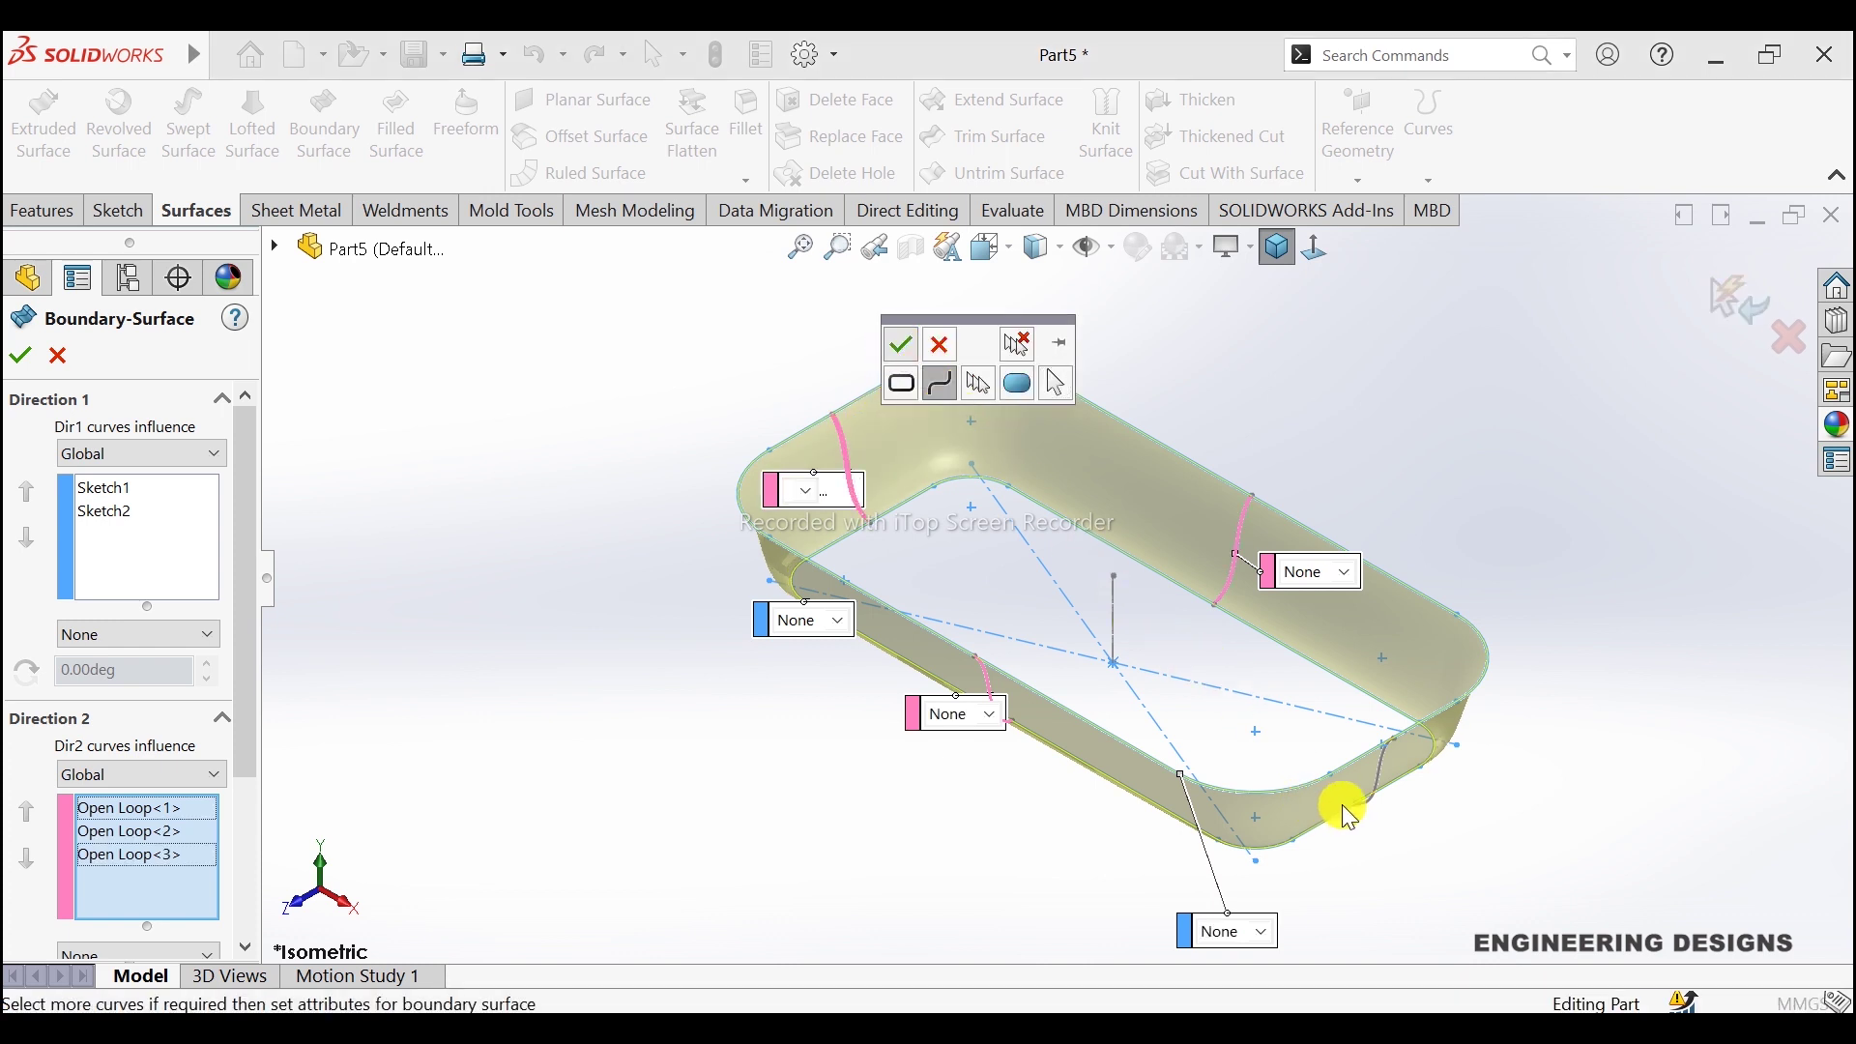
left_click(1398, 792)
Step: Add the right end profile curve and create Boundary-Surface1
left_click(1380, 772)
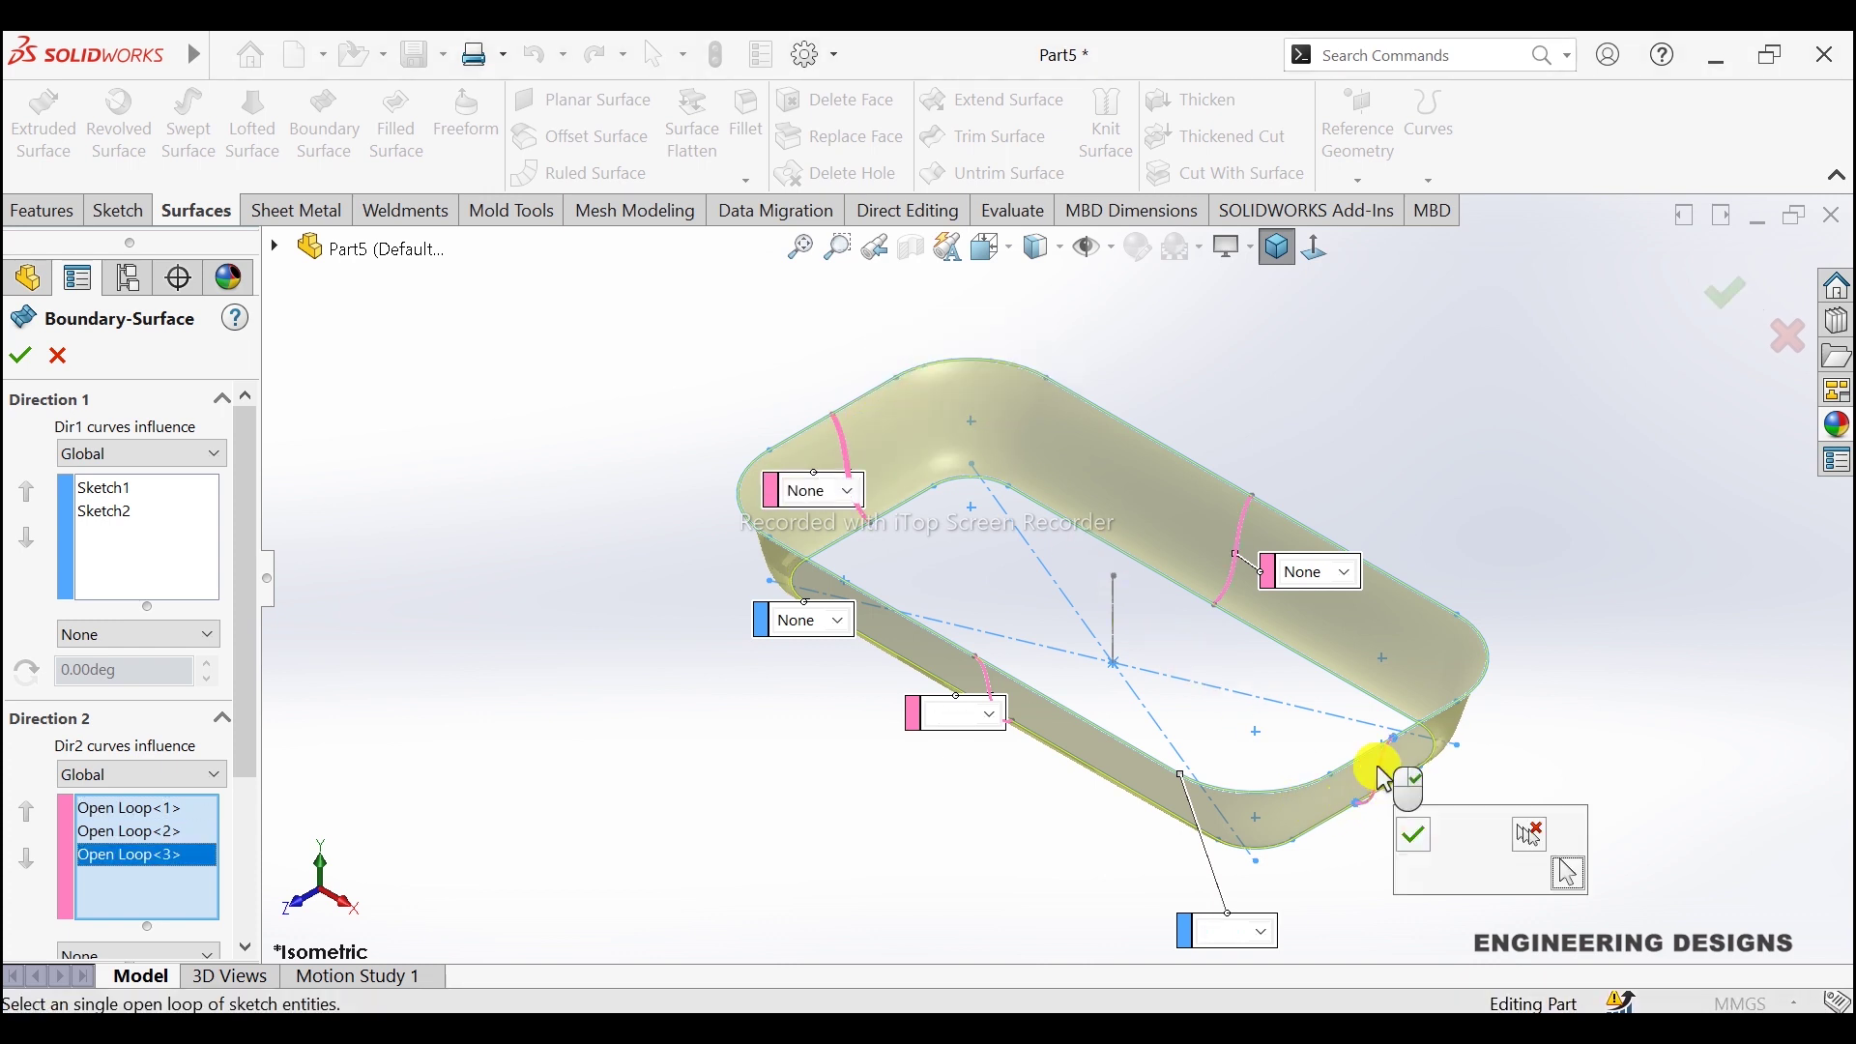
left_click(1421, 837)
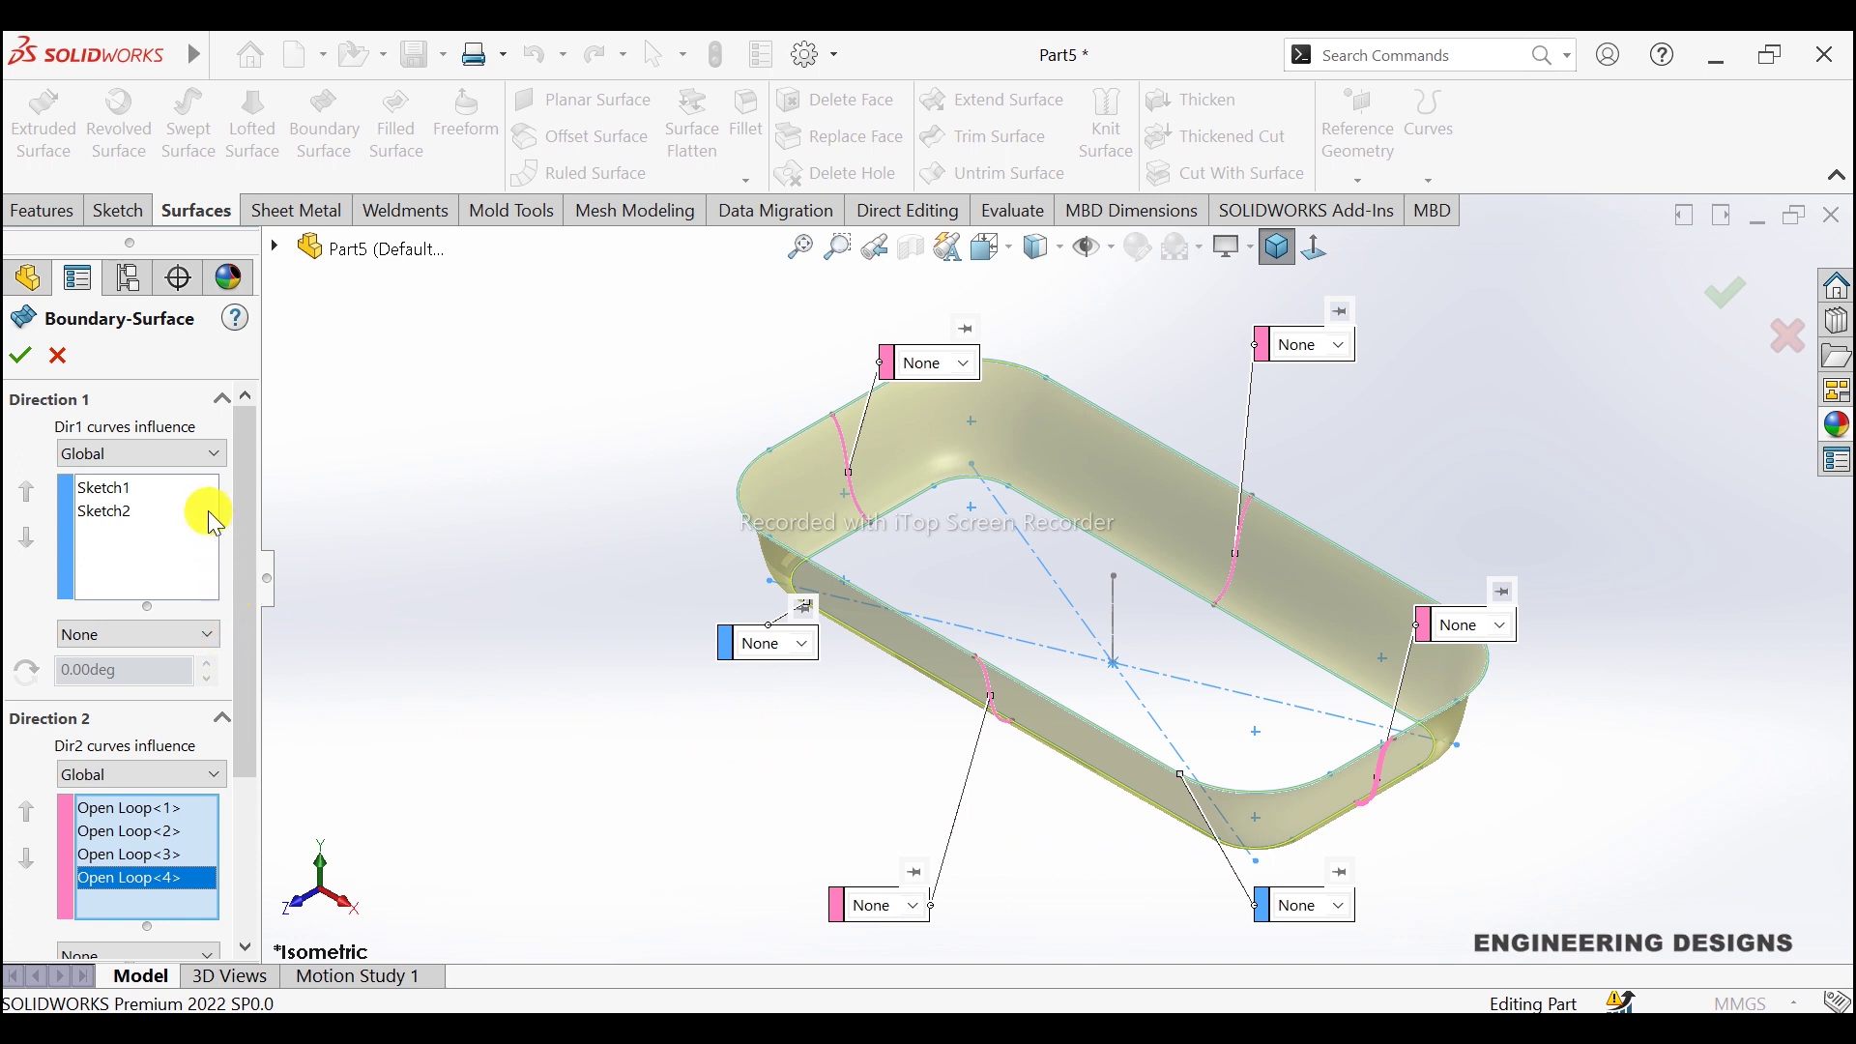
left_click(207, 453)
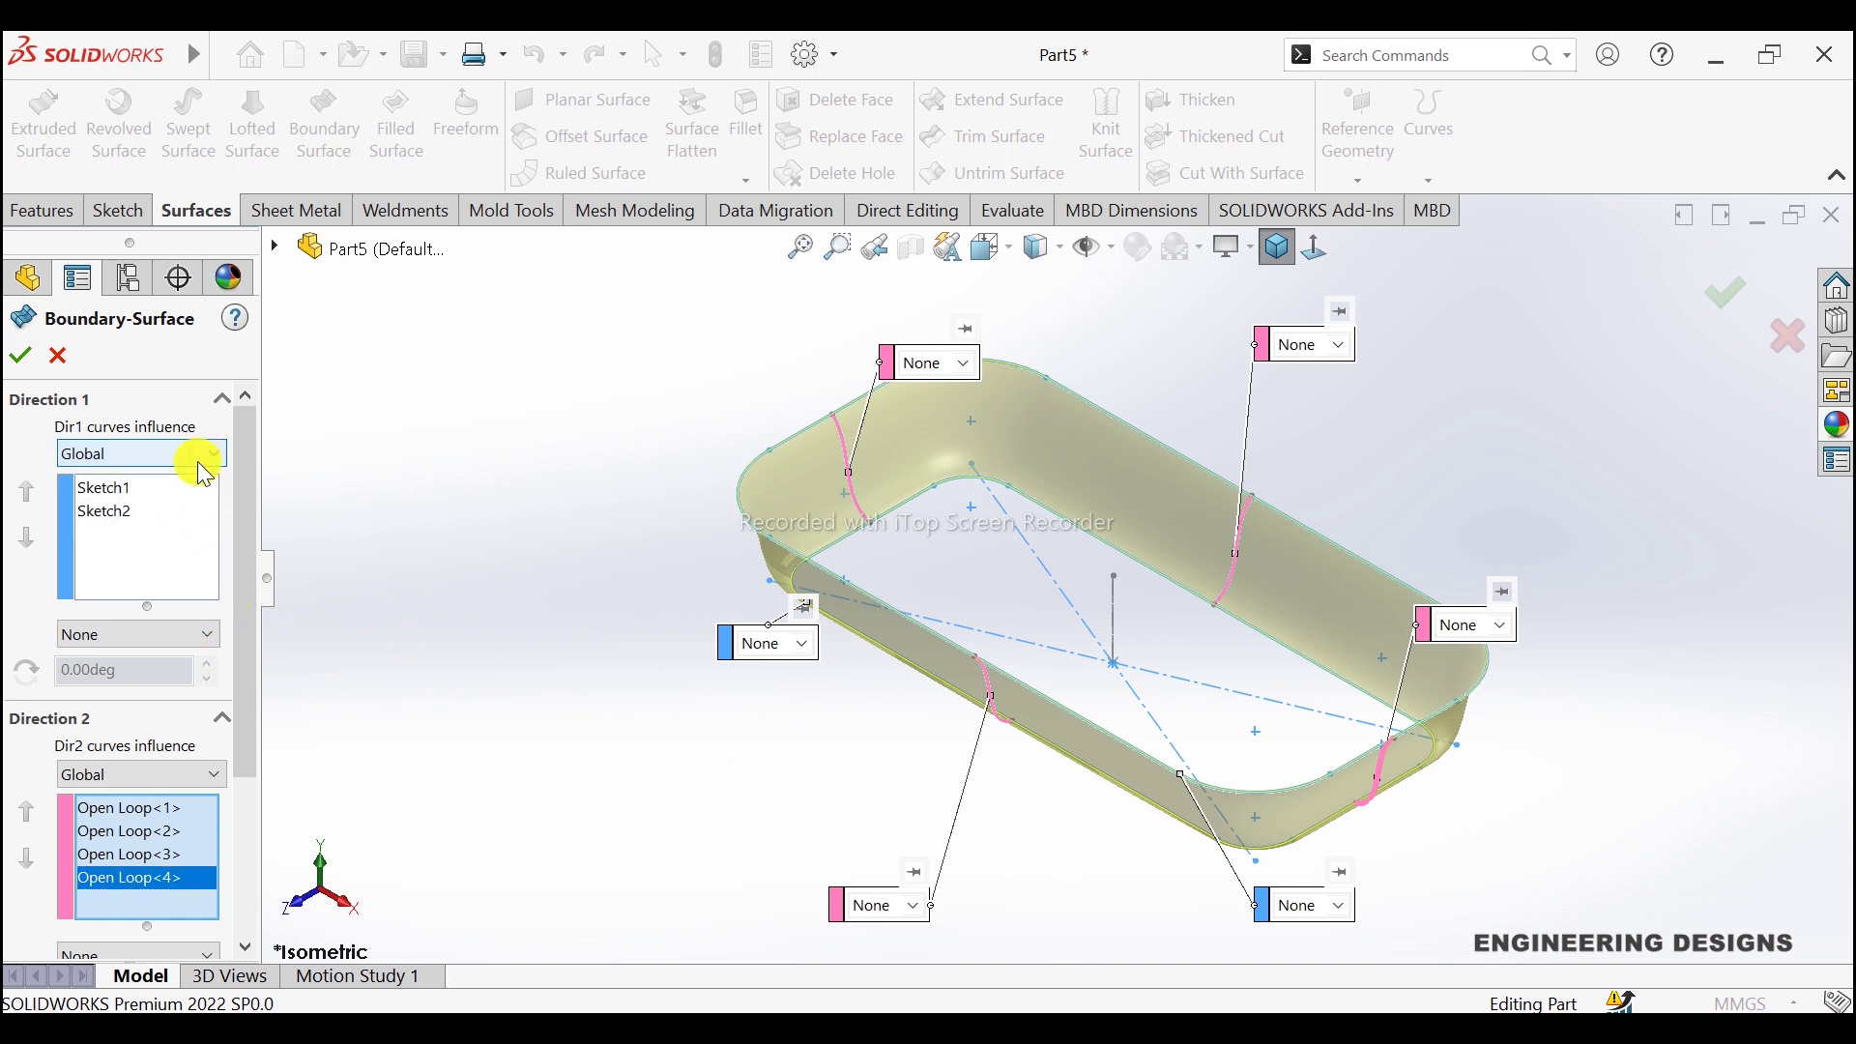
mouse_move(238, 522)
left_mouse_down()
mouse_move(226, 679)
mouse_move(232, 484)
left_mouse_up()
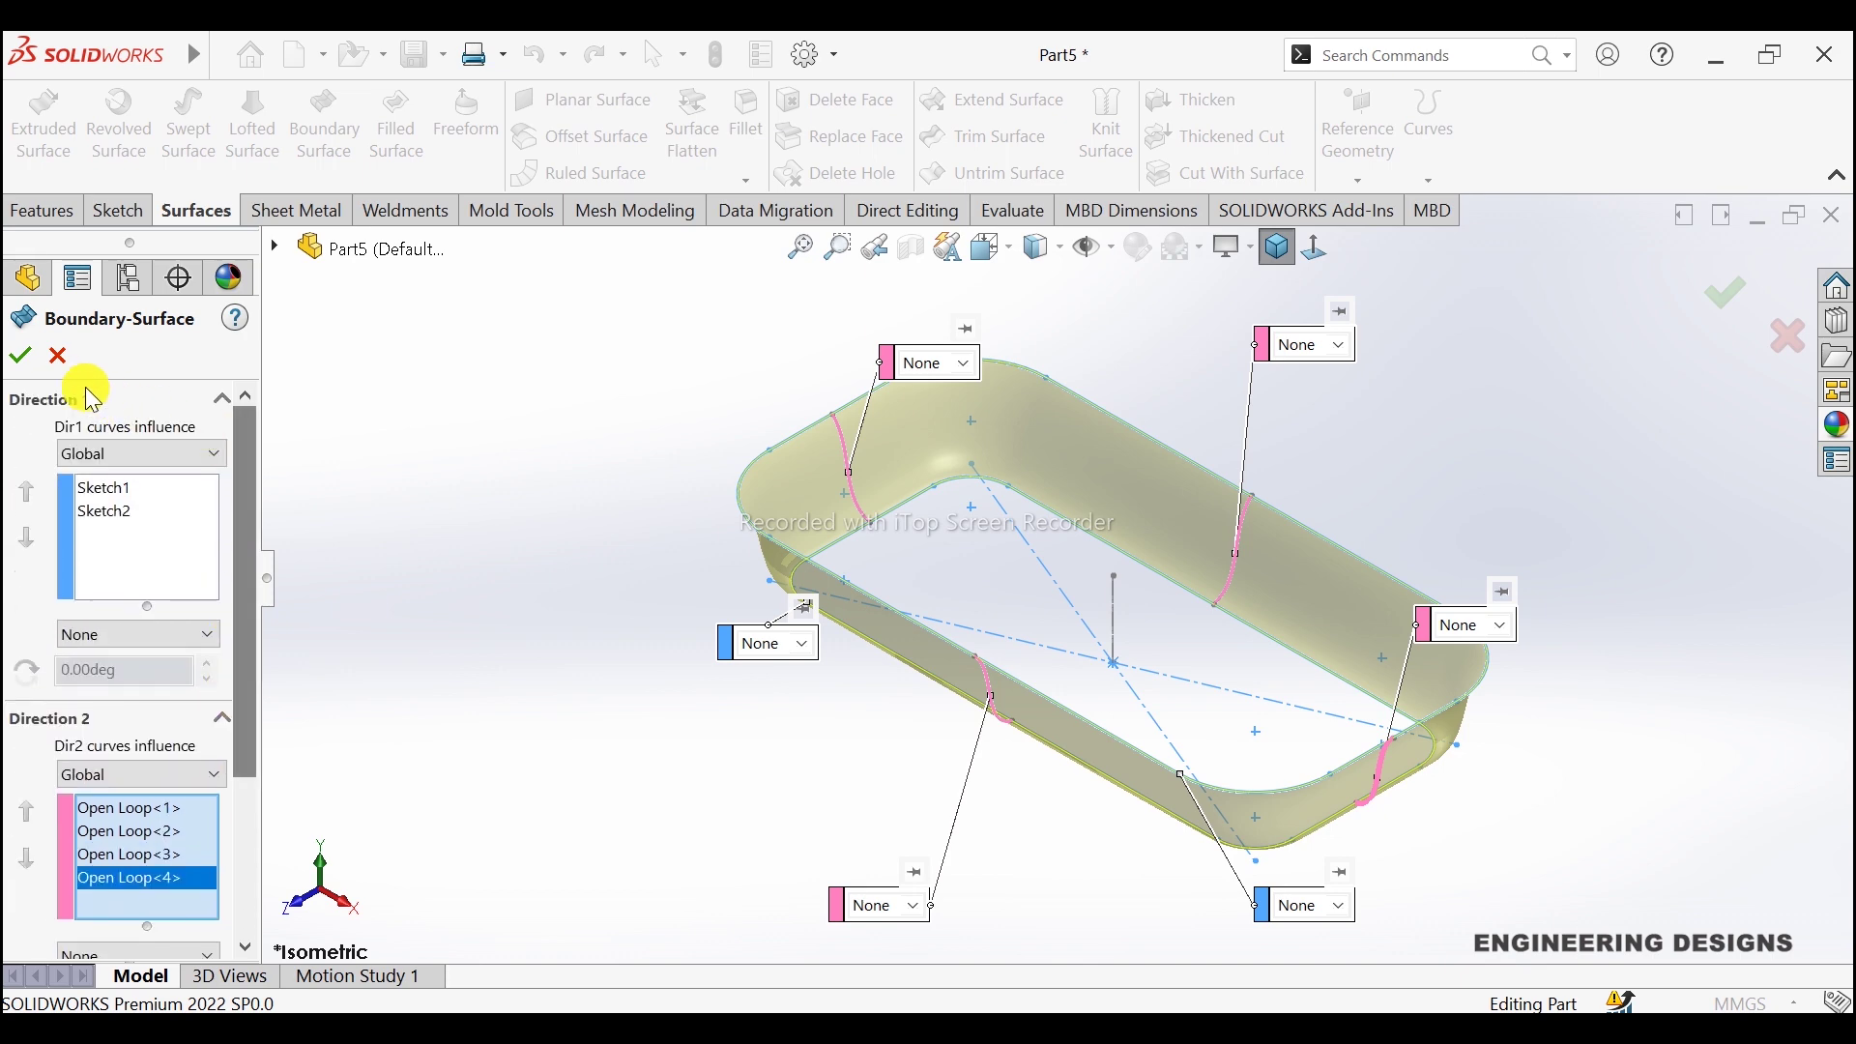
left_click(21, 358)
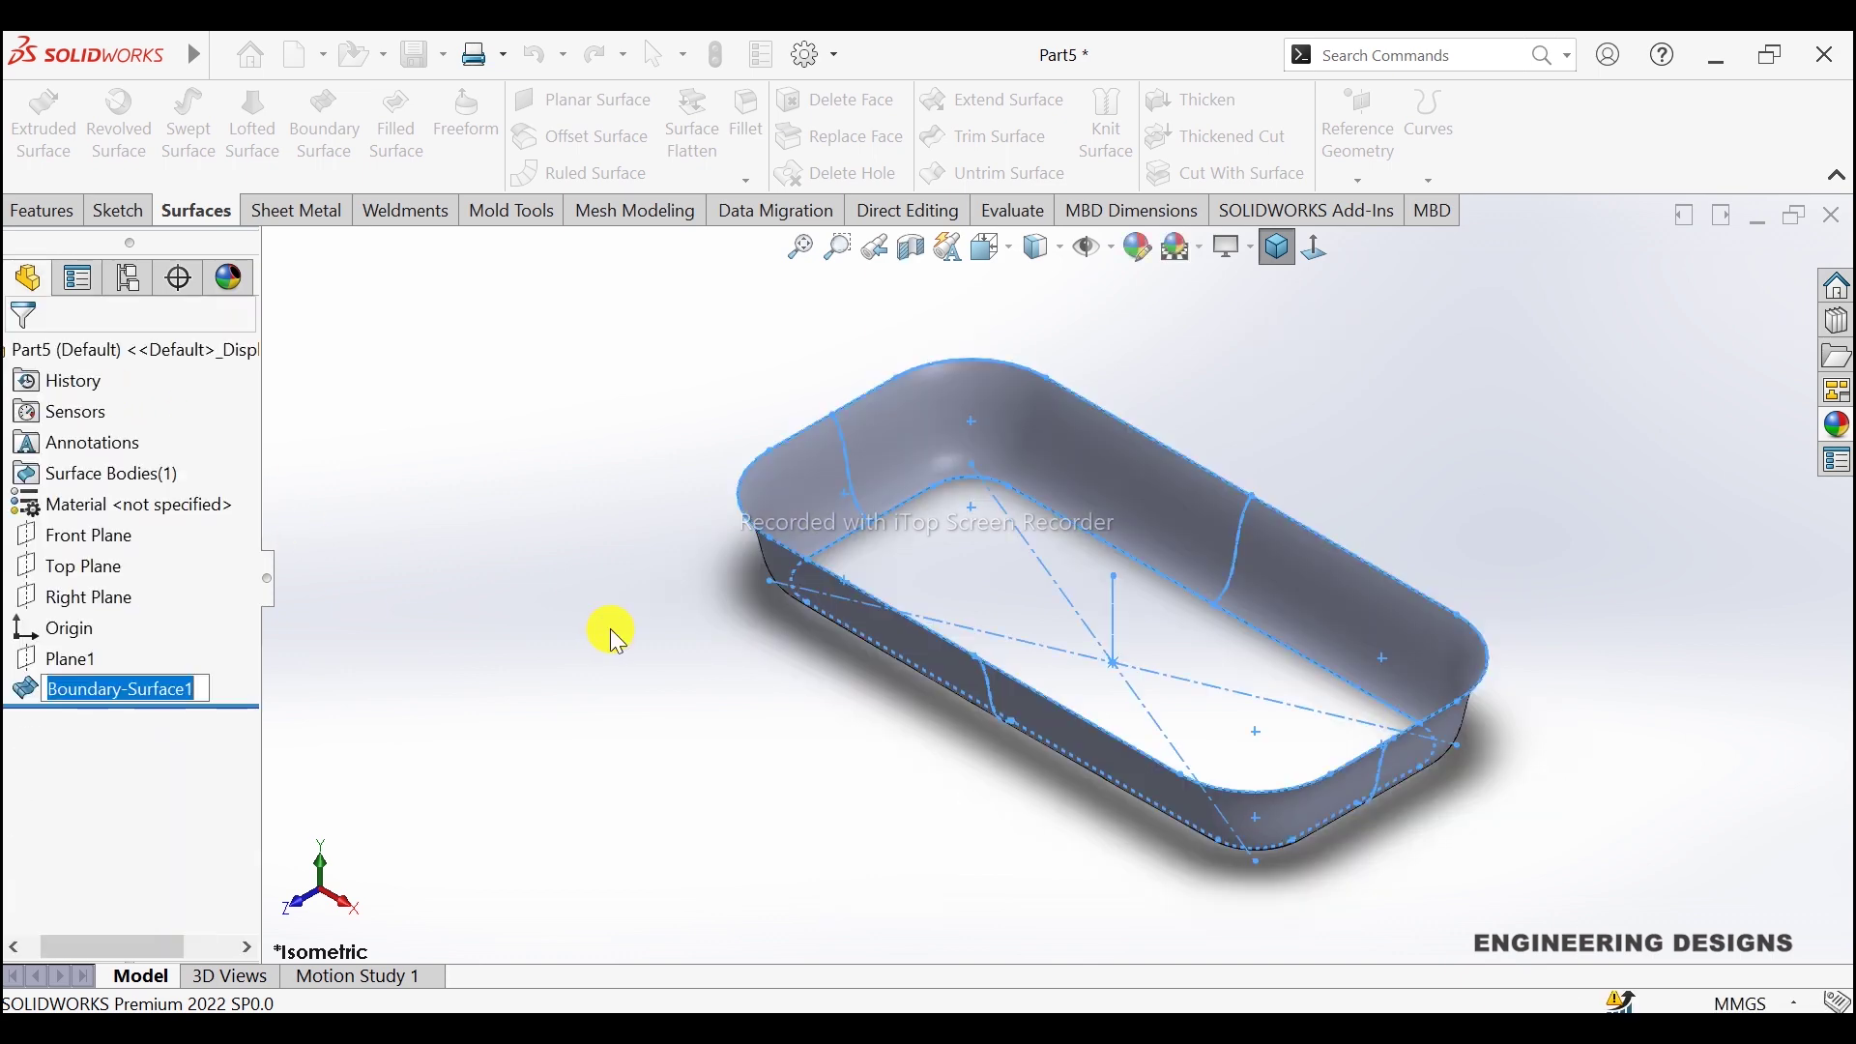
left_click(584, 623)
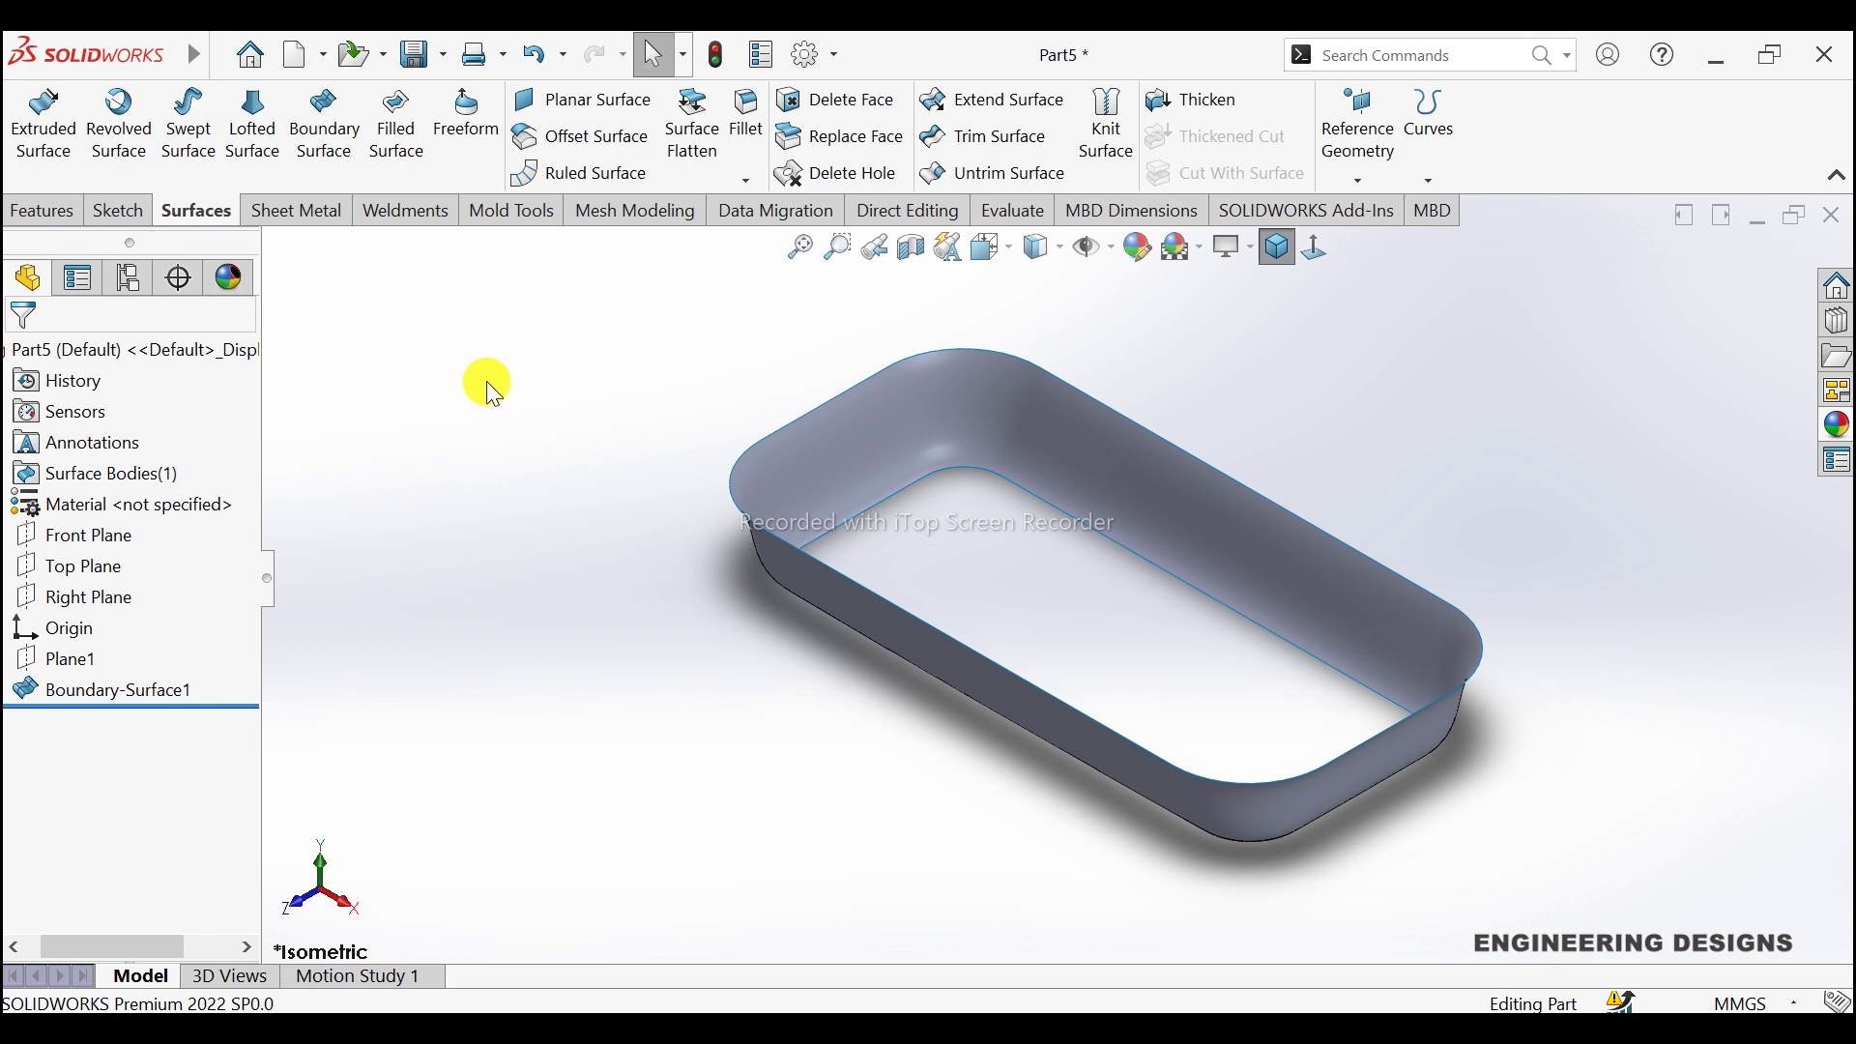
Step: Start a Fill Surface and select the first five bottom edges as the patch boundary
left_click(404, 147)
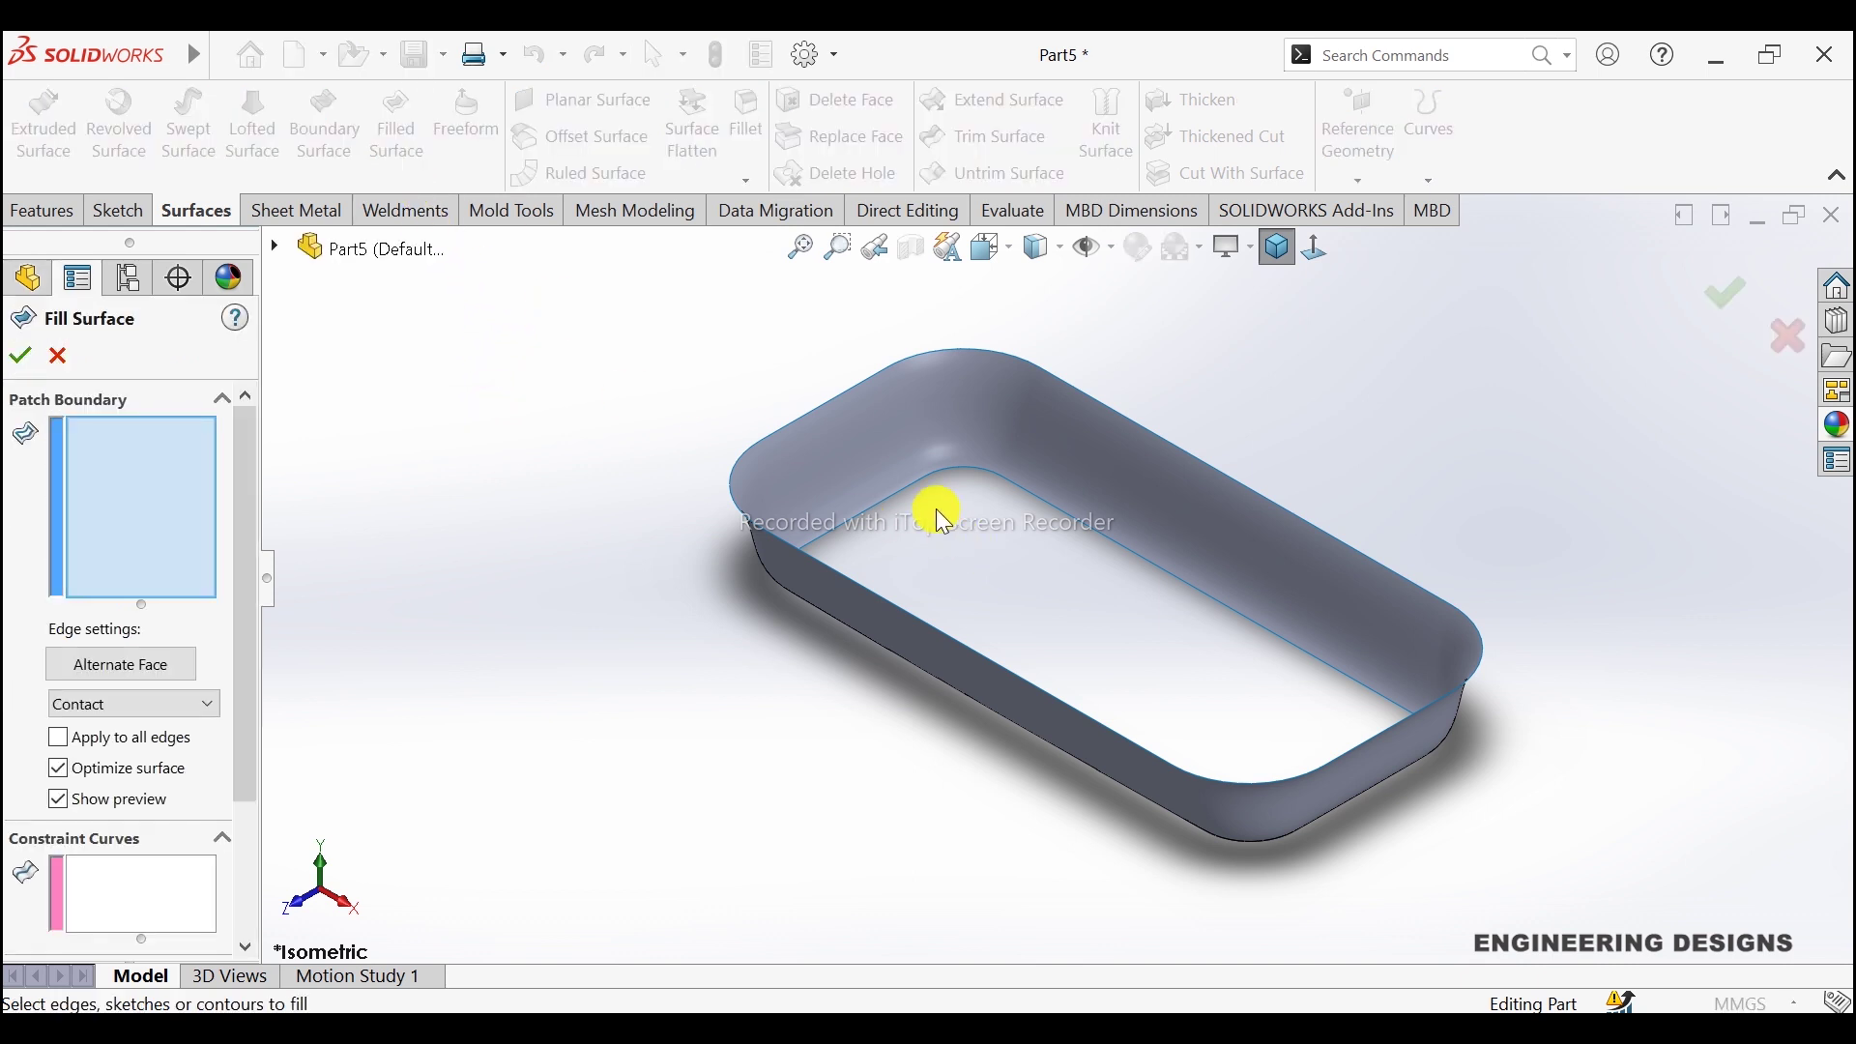
left_click(908, 488)
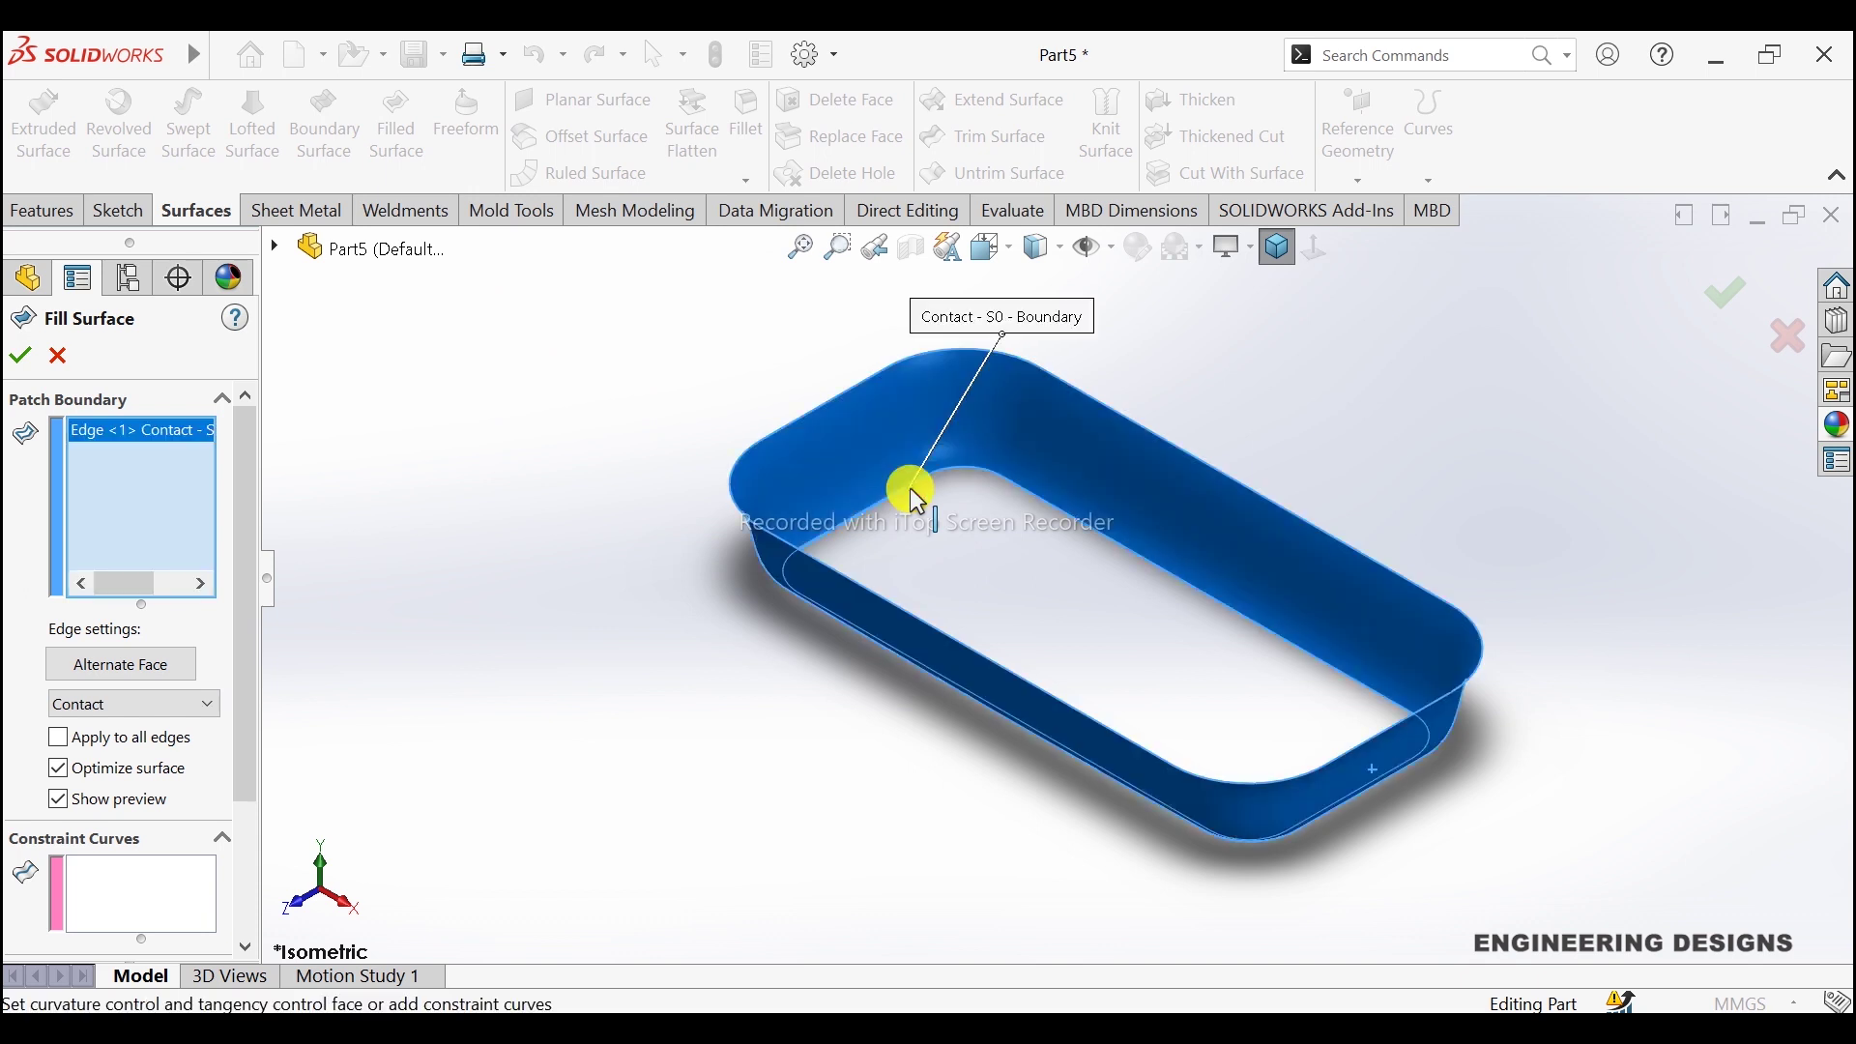
left_click(964, 477)
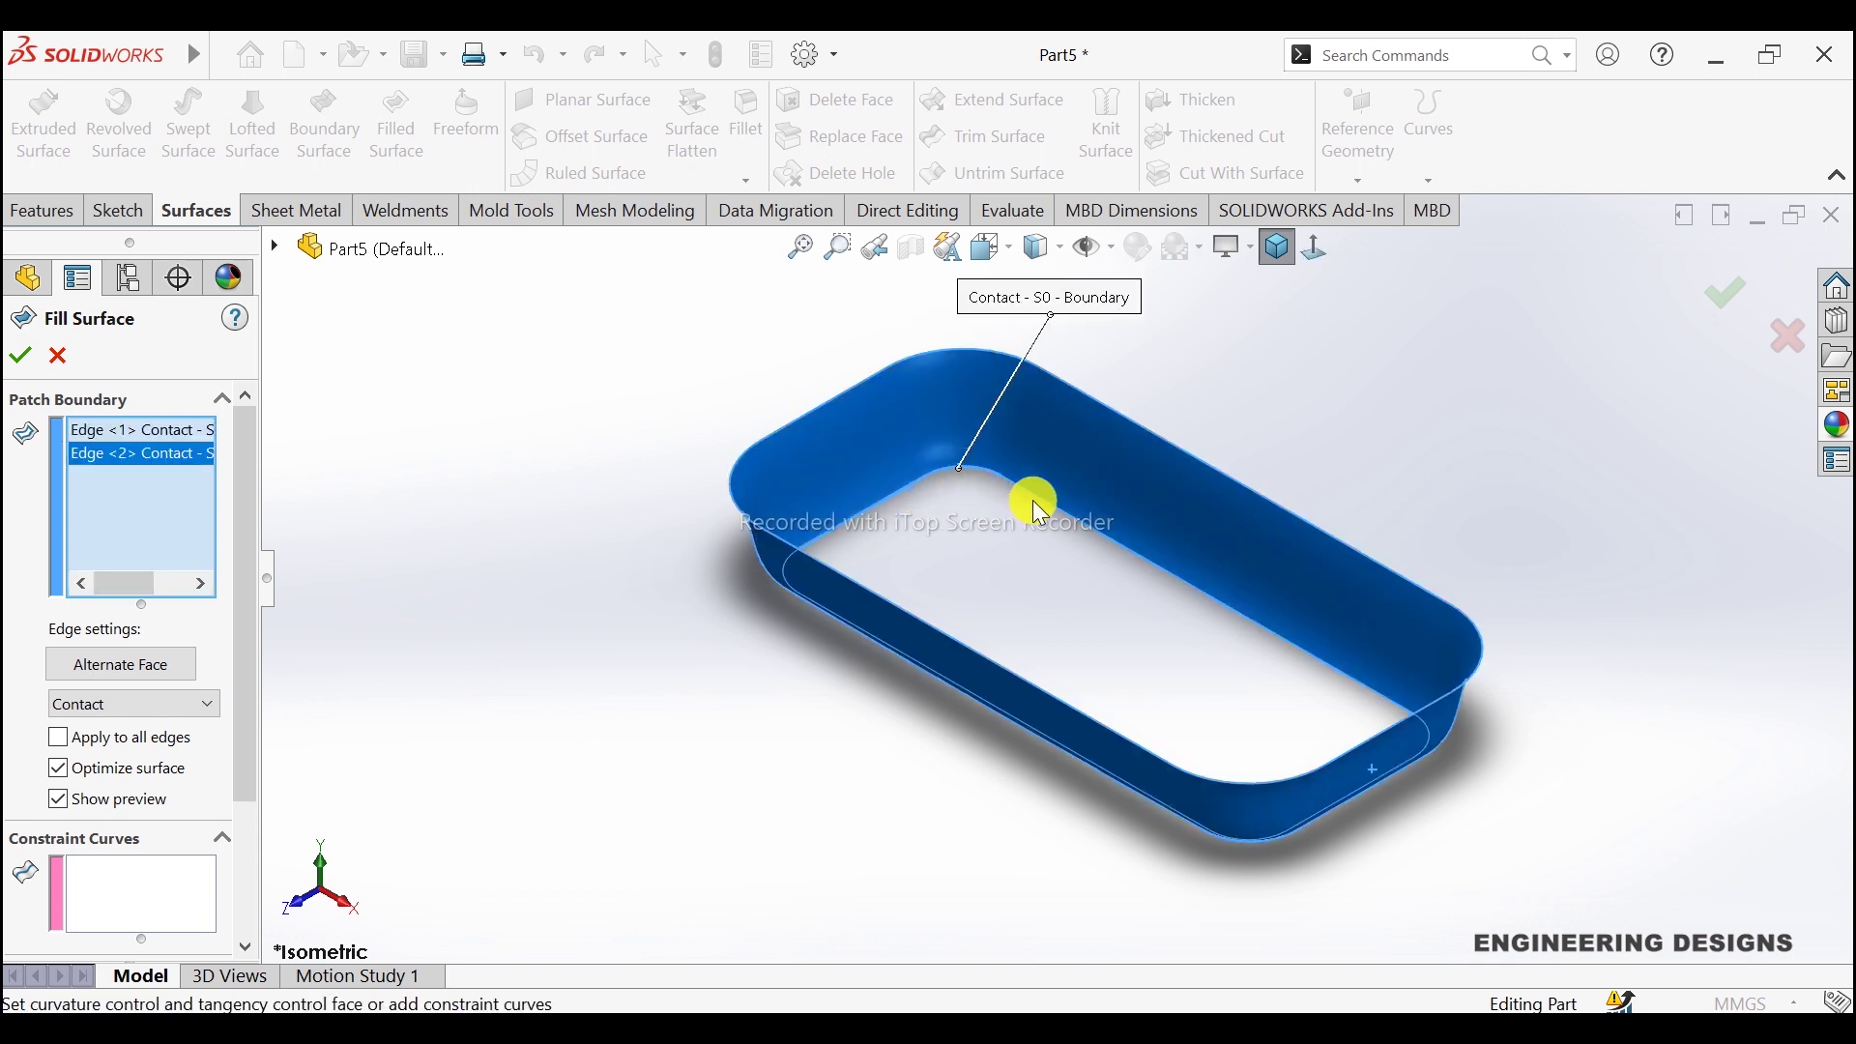
left_click(1195, 605)
key("z")
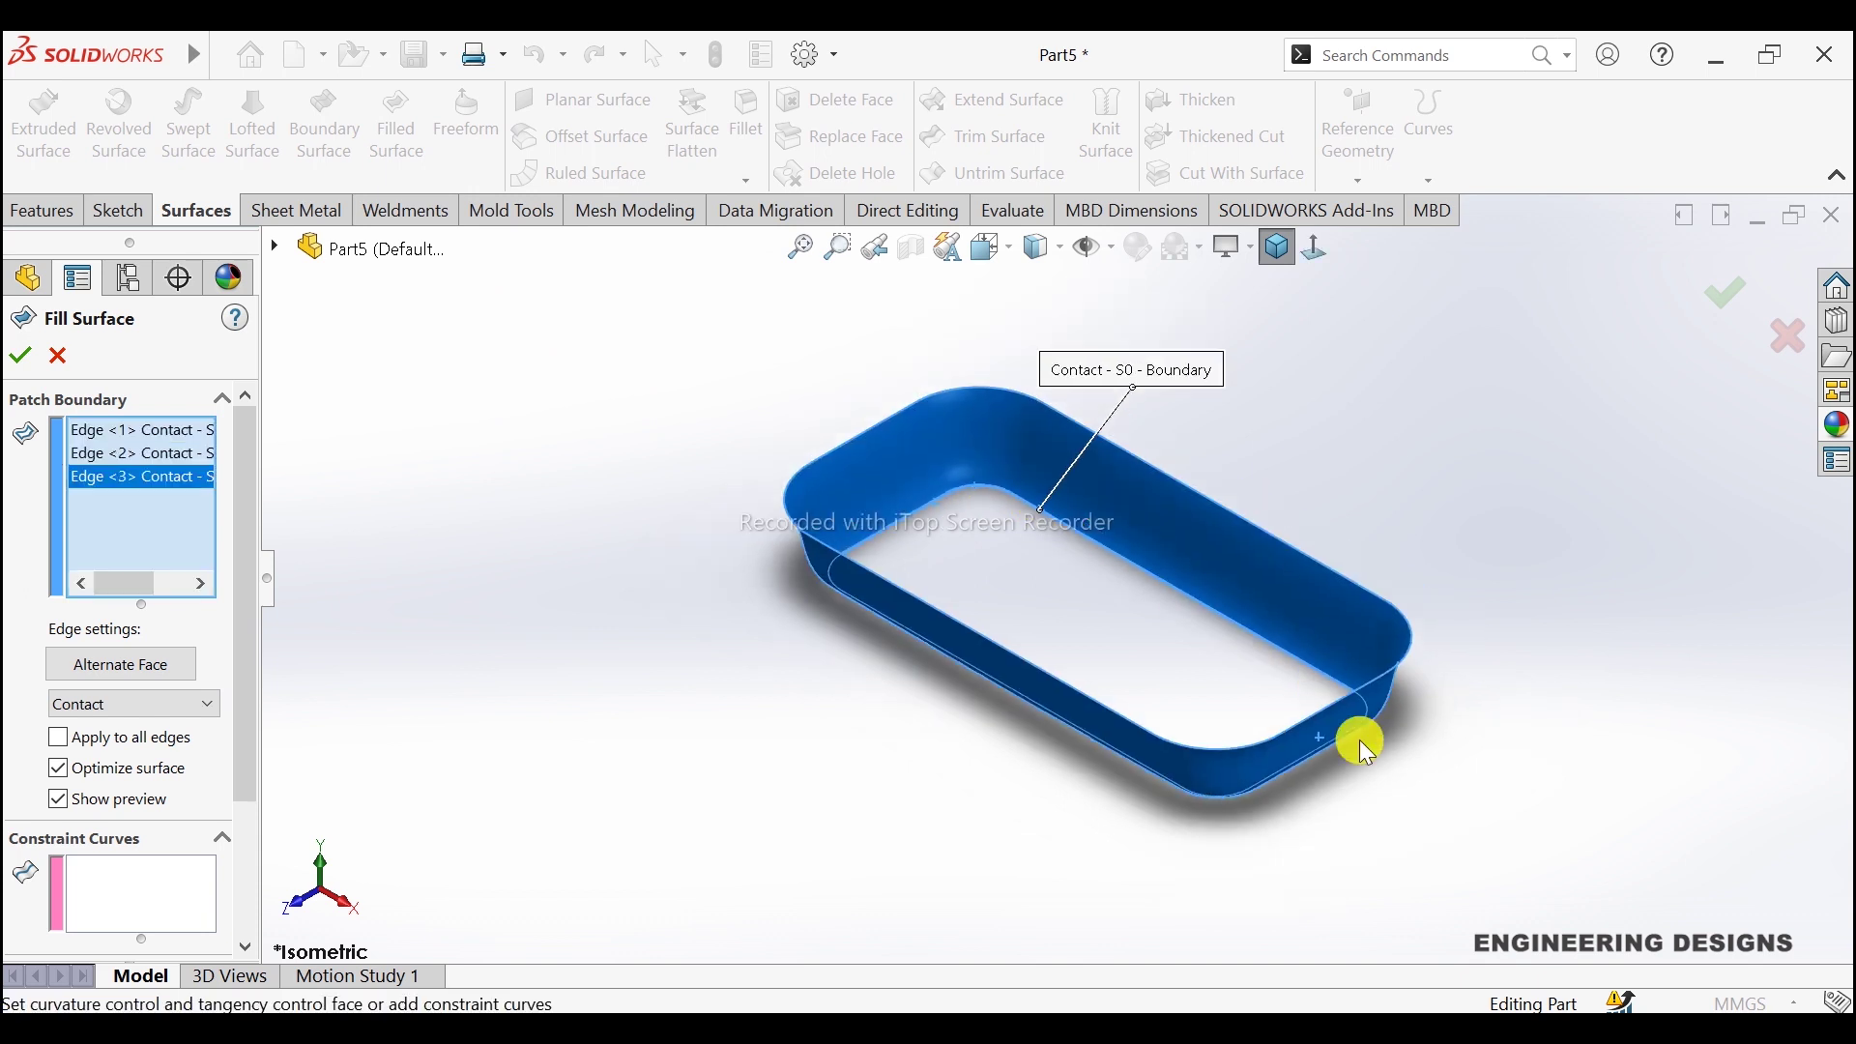
mouse_move(1172, 663)
middle_mouse_down()
mouse_move(1214, 812)
mouse_move(1350, 706)
middle_mouse_up()
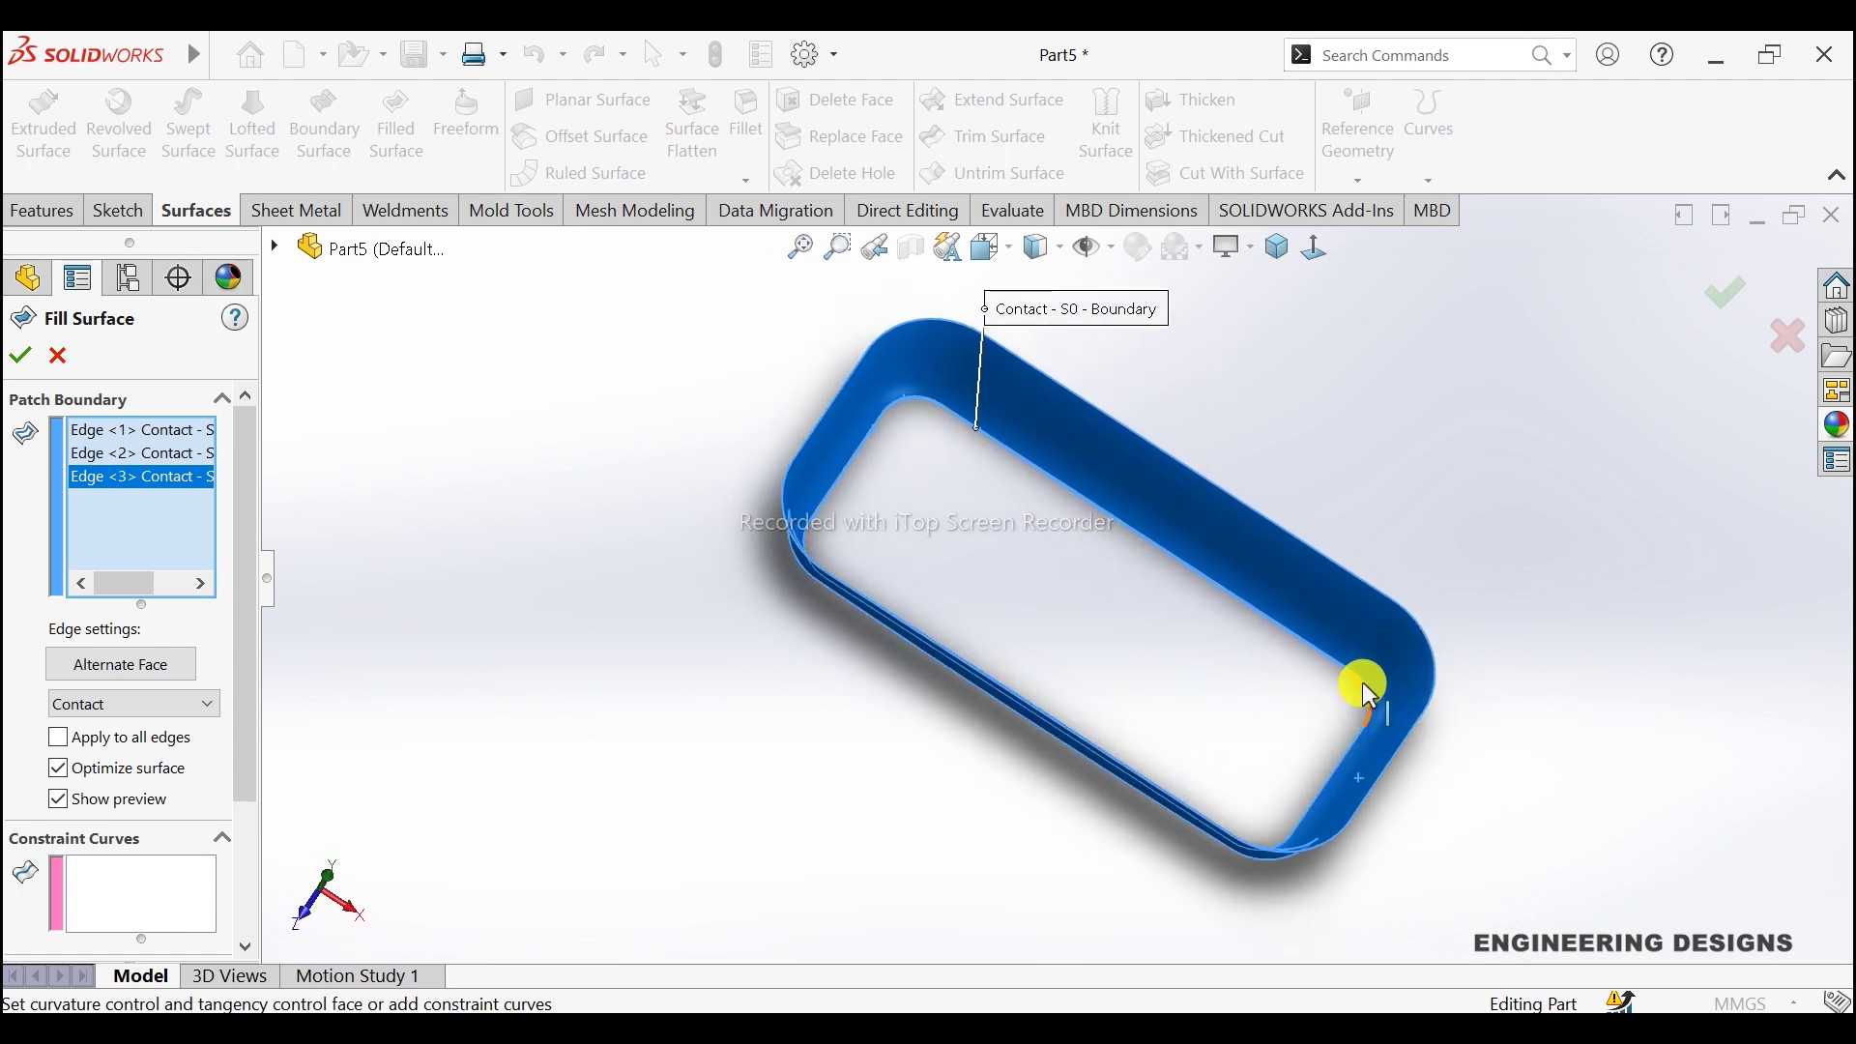
left_click(1359, 686)
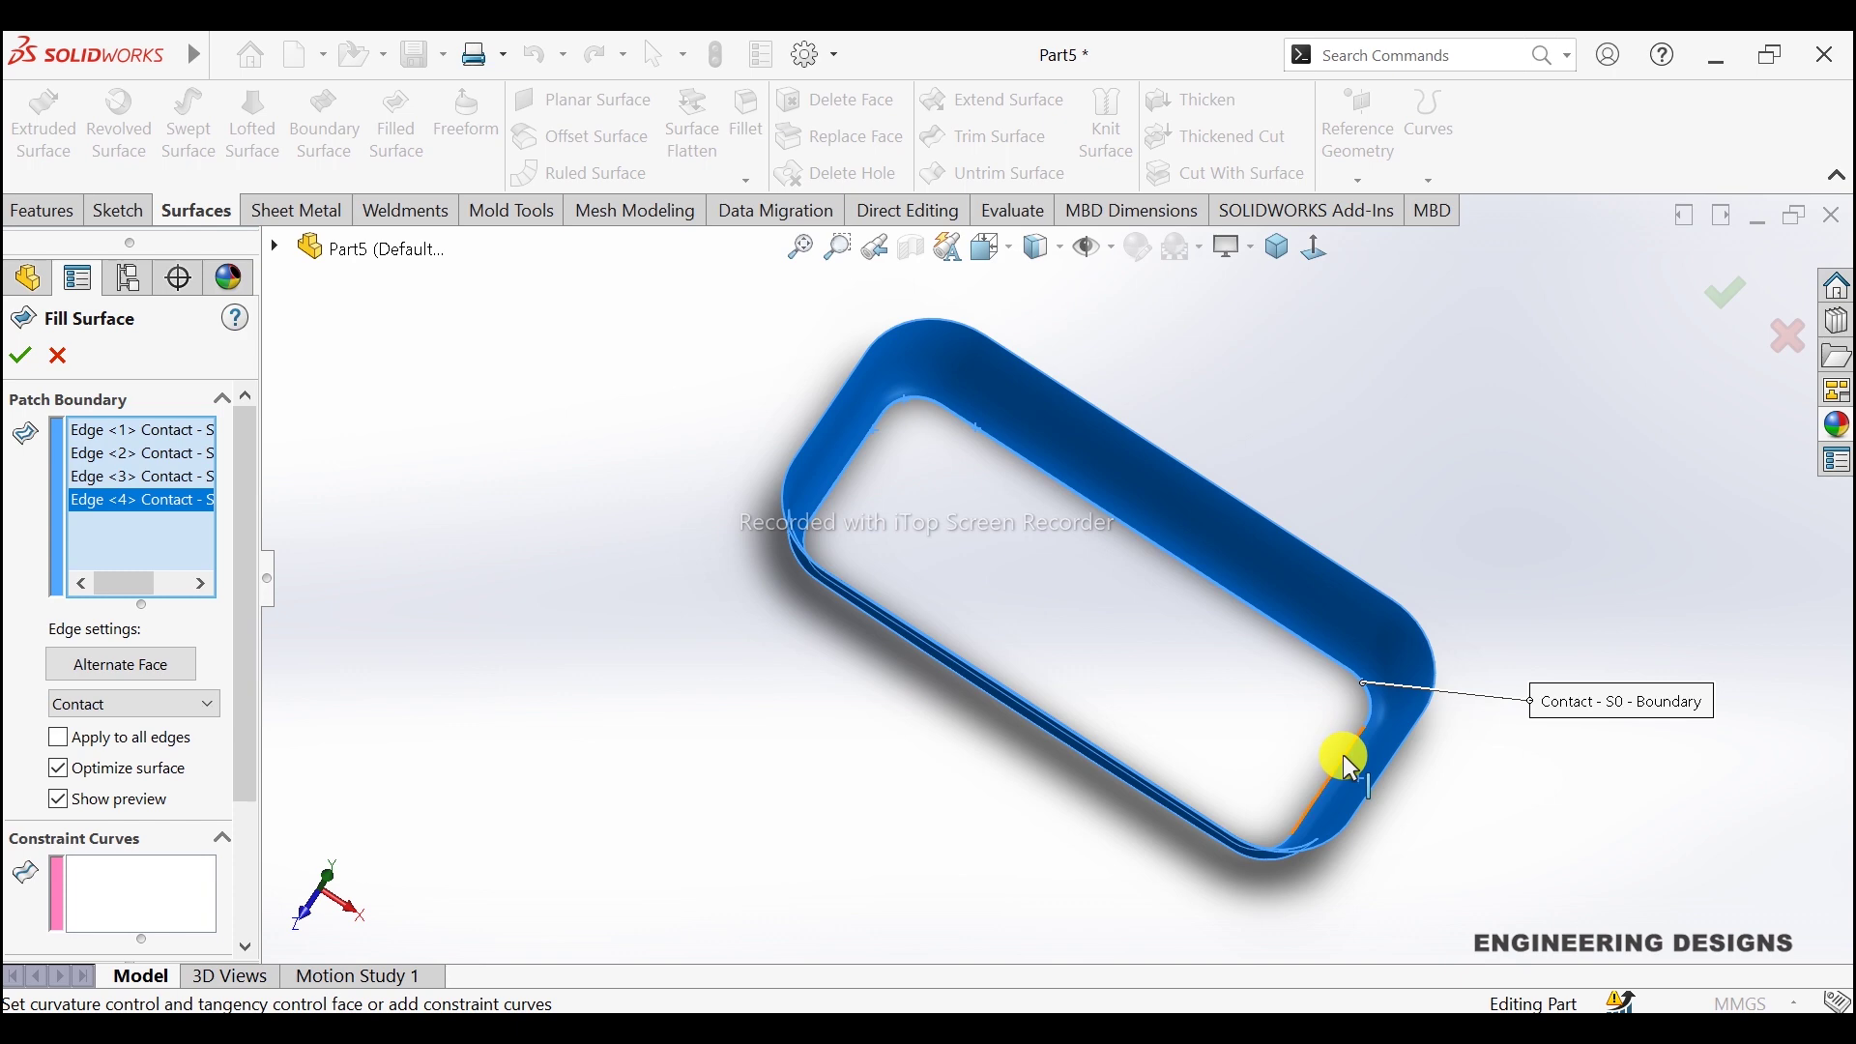
left_click(1344, 754)
Step: Add the remaining bottom edges to the patch boundary and view the tray isometrically
mouse_move(1227, 769)
middle_mouse_down()
mouse_move(1127, 774)
mouse_move(1206, 854)
middle_mouse_up()
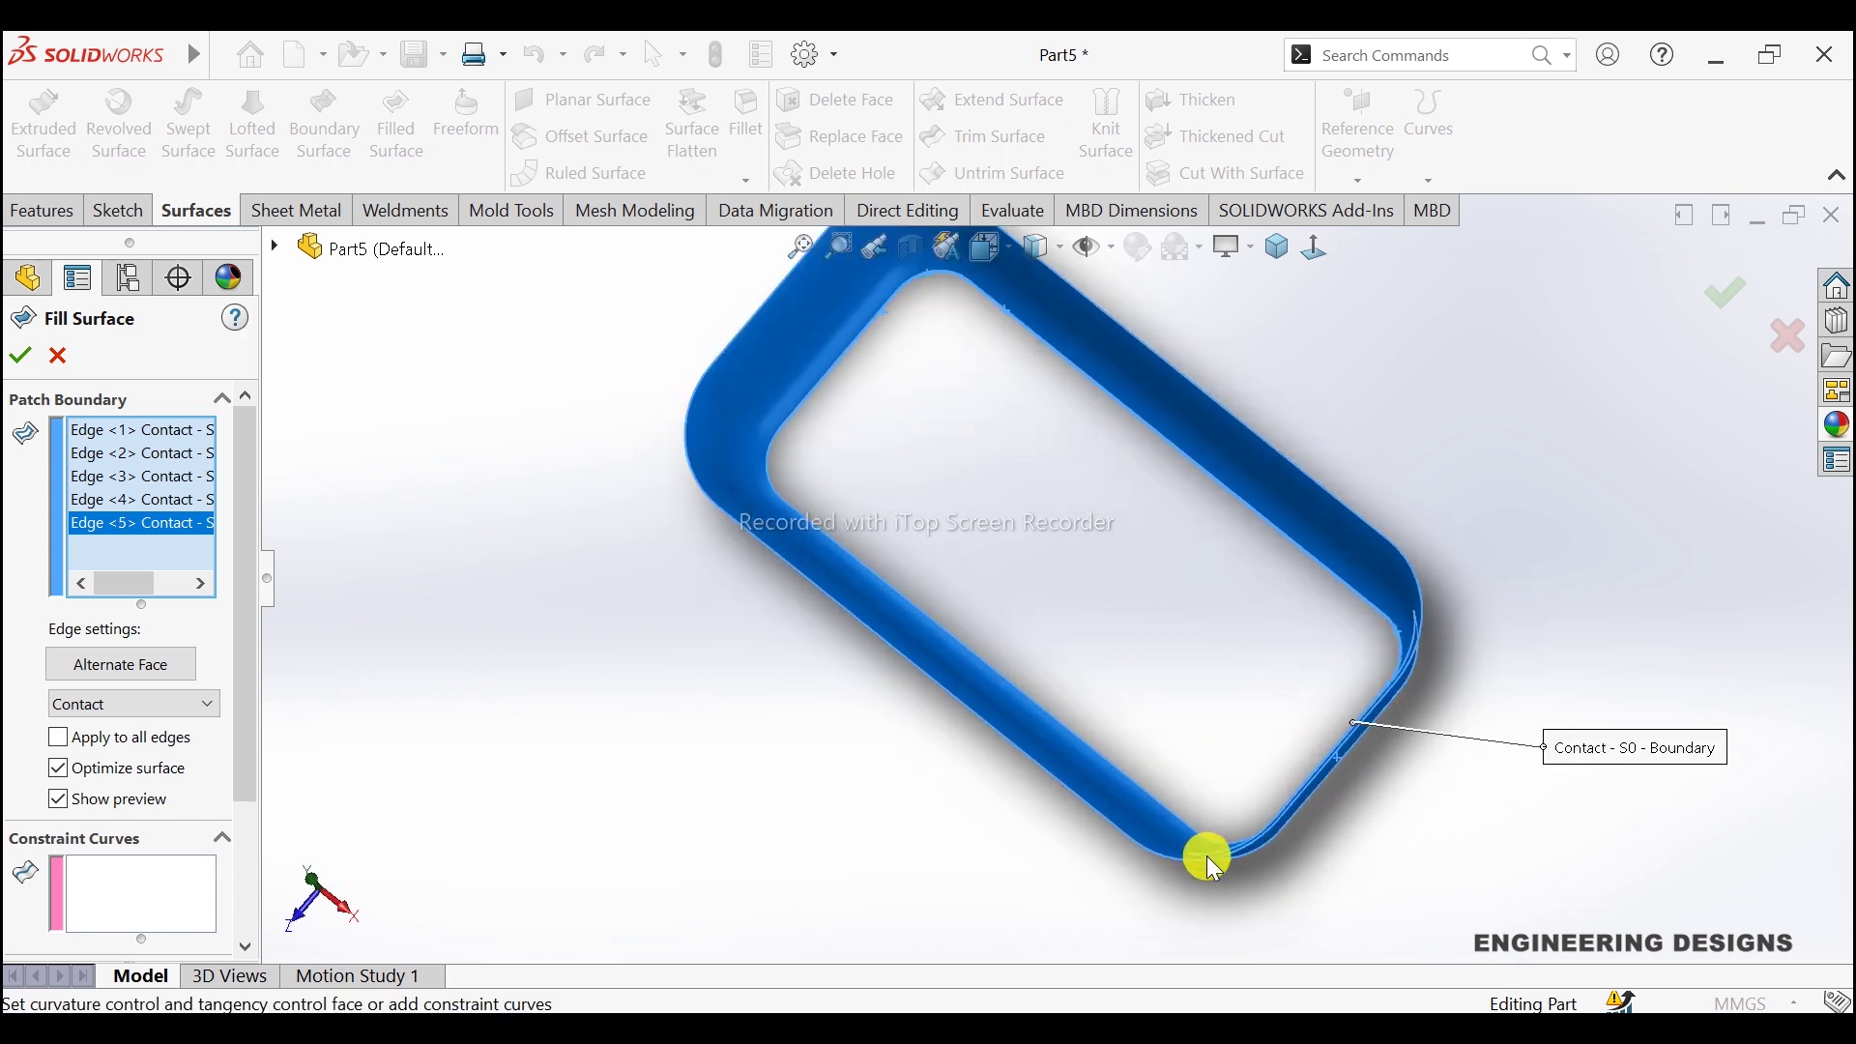
scroll(1209, 802, "down", 5)
left_click(1187, 774)
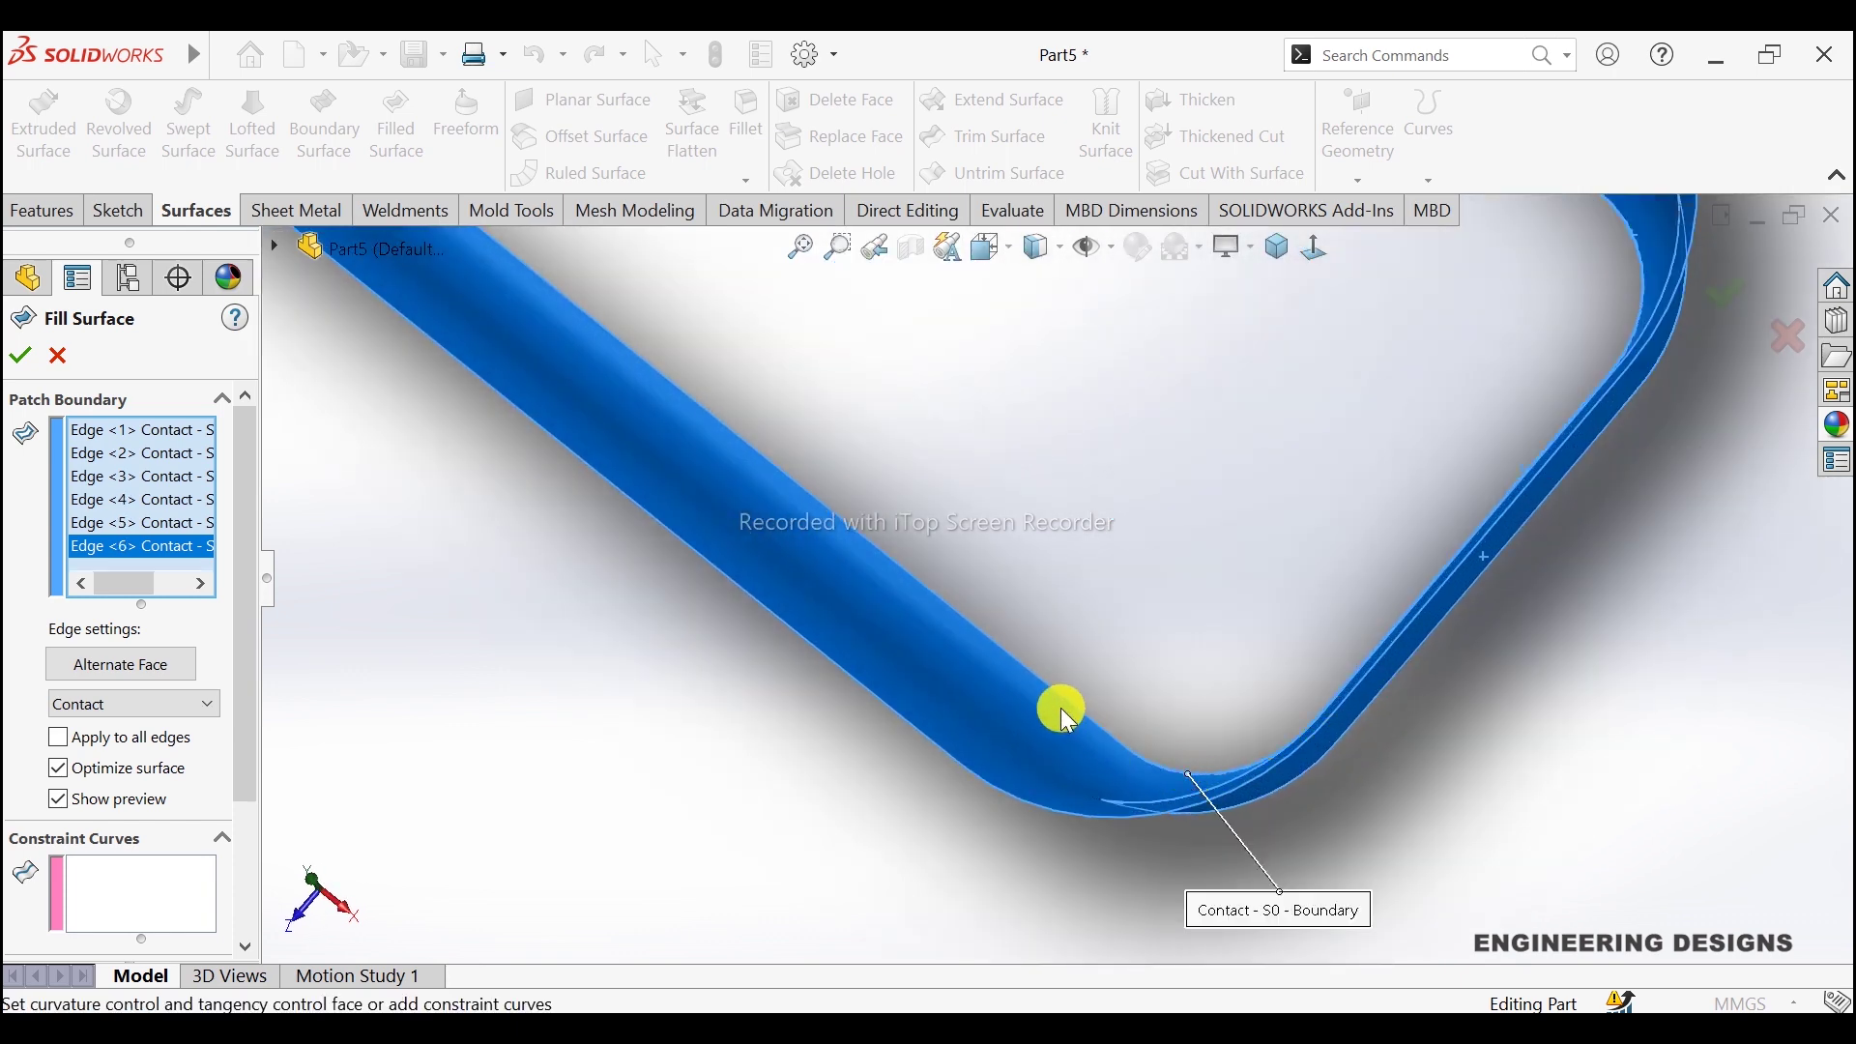
left_click(1058, 694)
scroll(1057, 565, "up", 3)
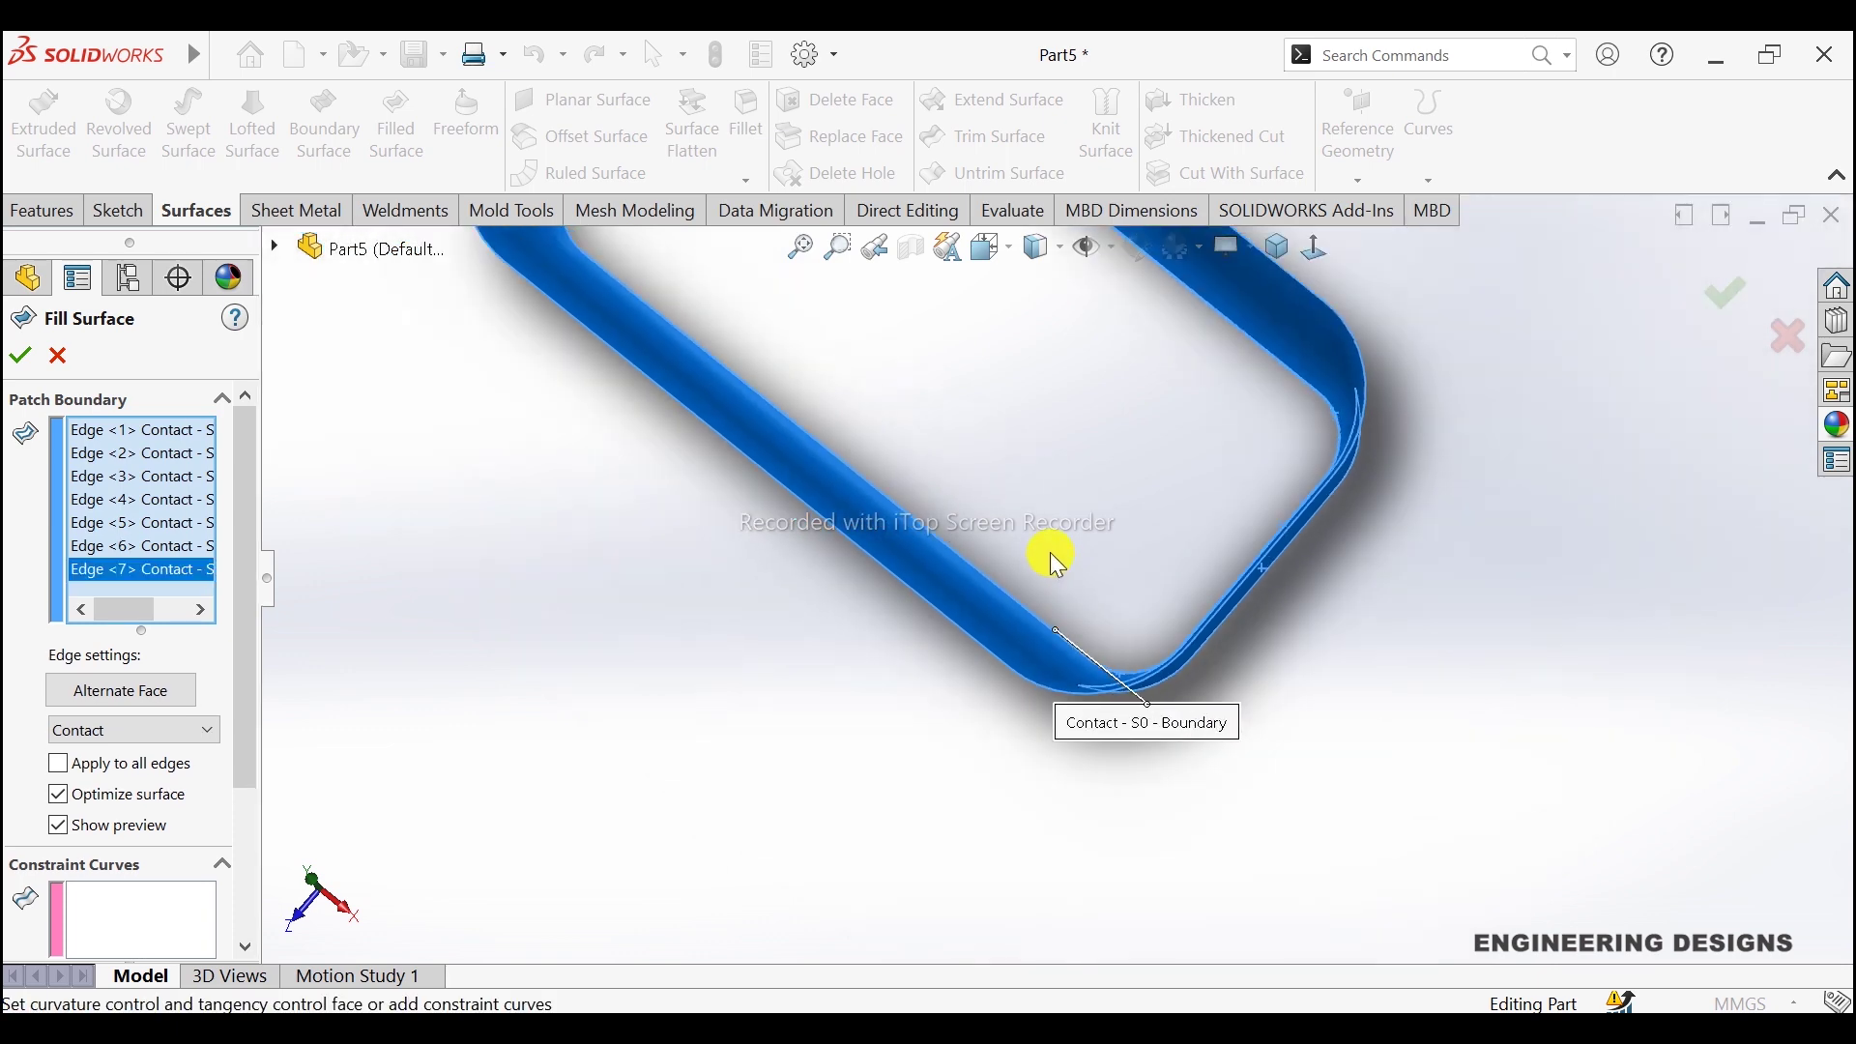
scroll(1053, 551, "up", 2)
scroll(839, 387, "down", 2)
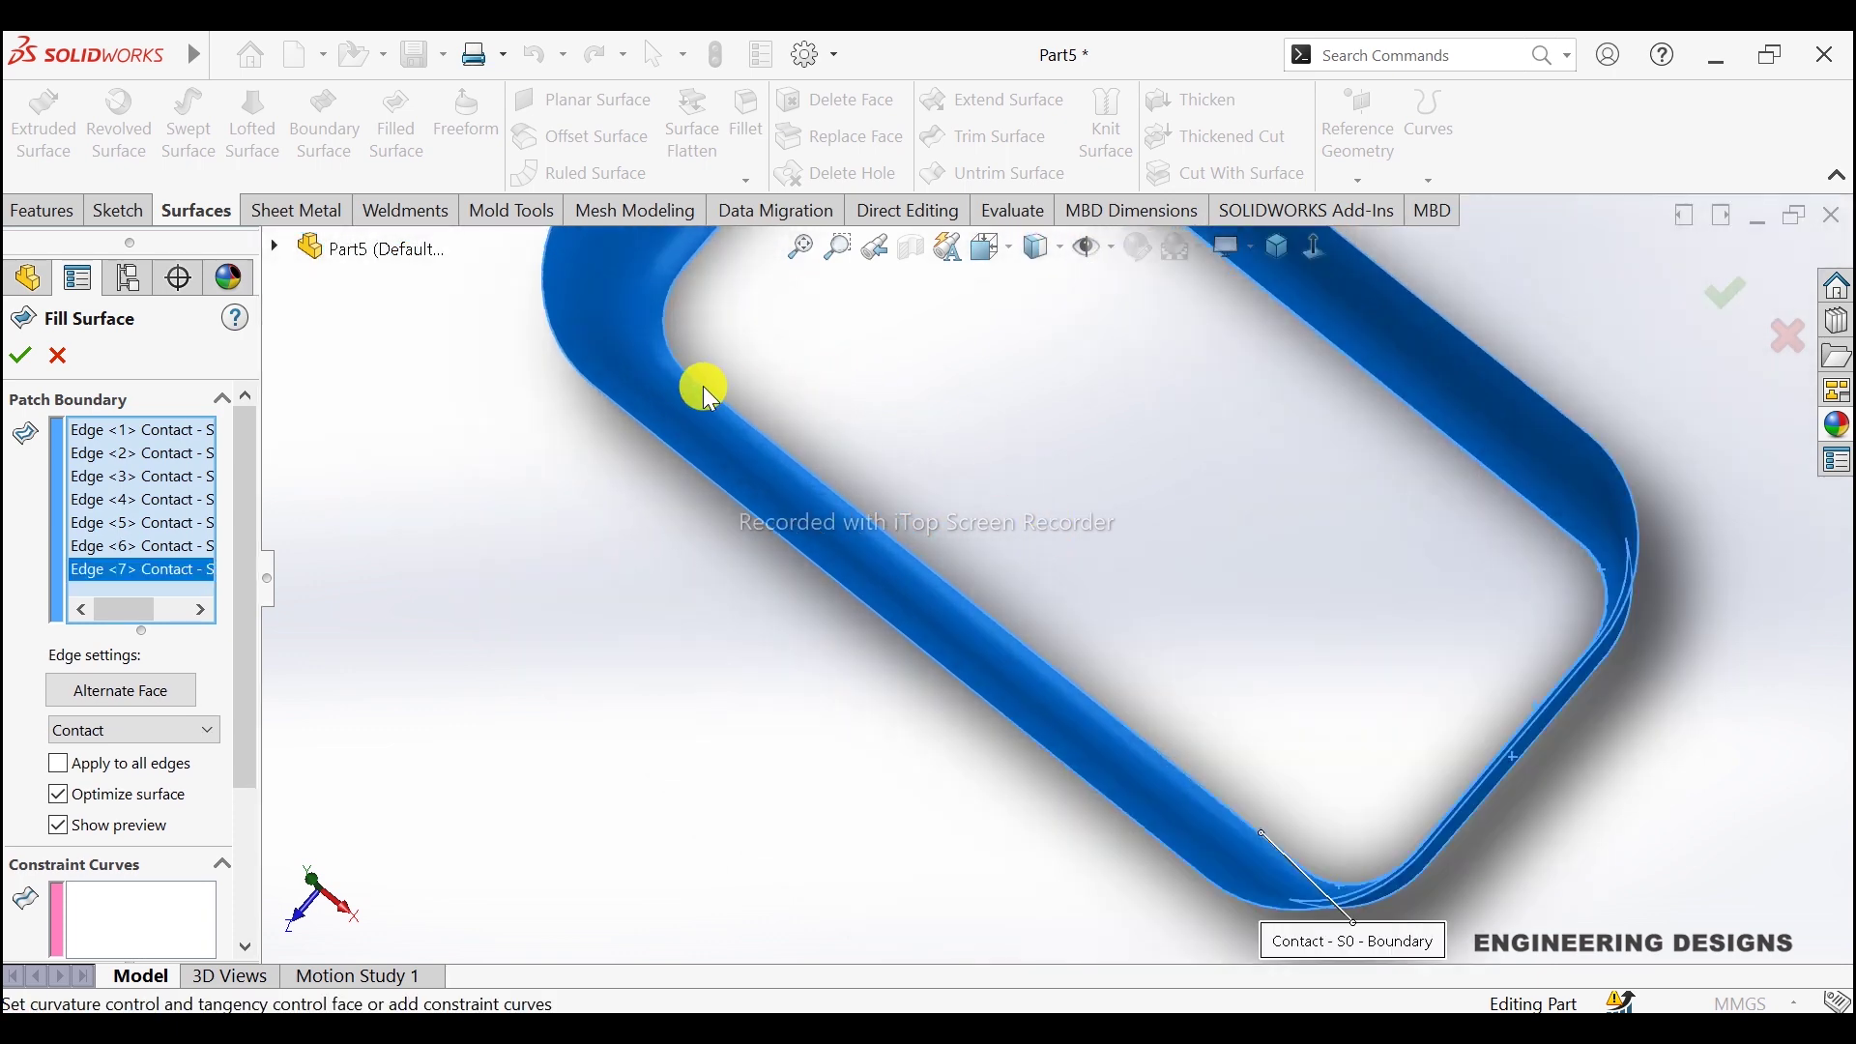
left_click(669, 338)
scroll(952, 372, "up", 2)
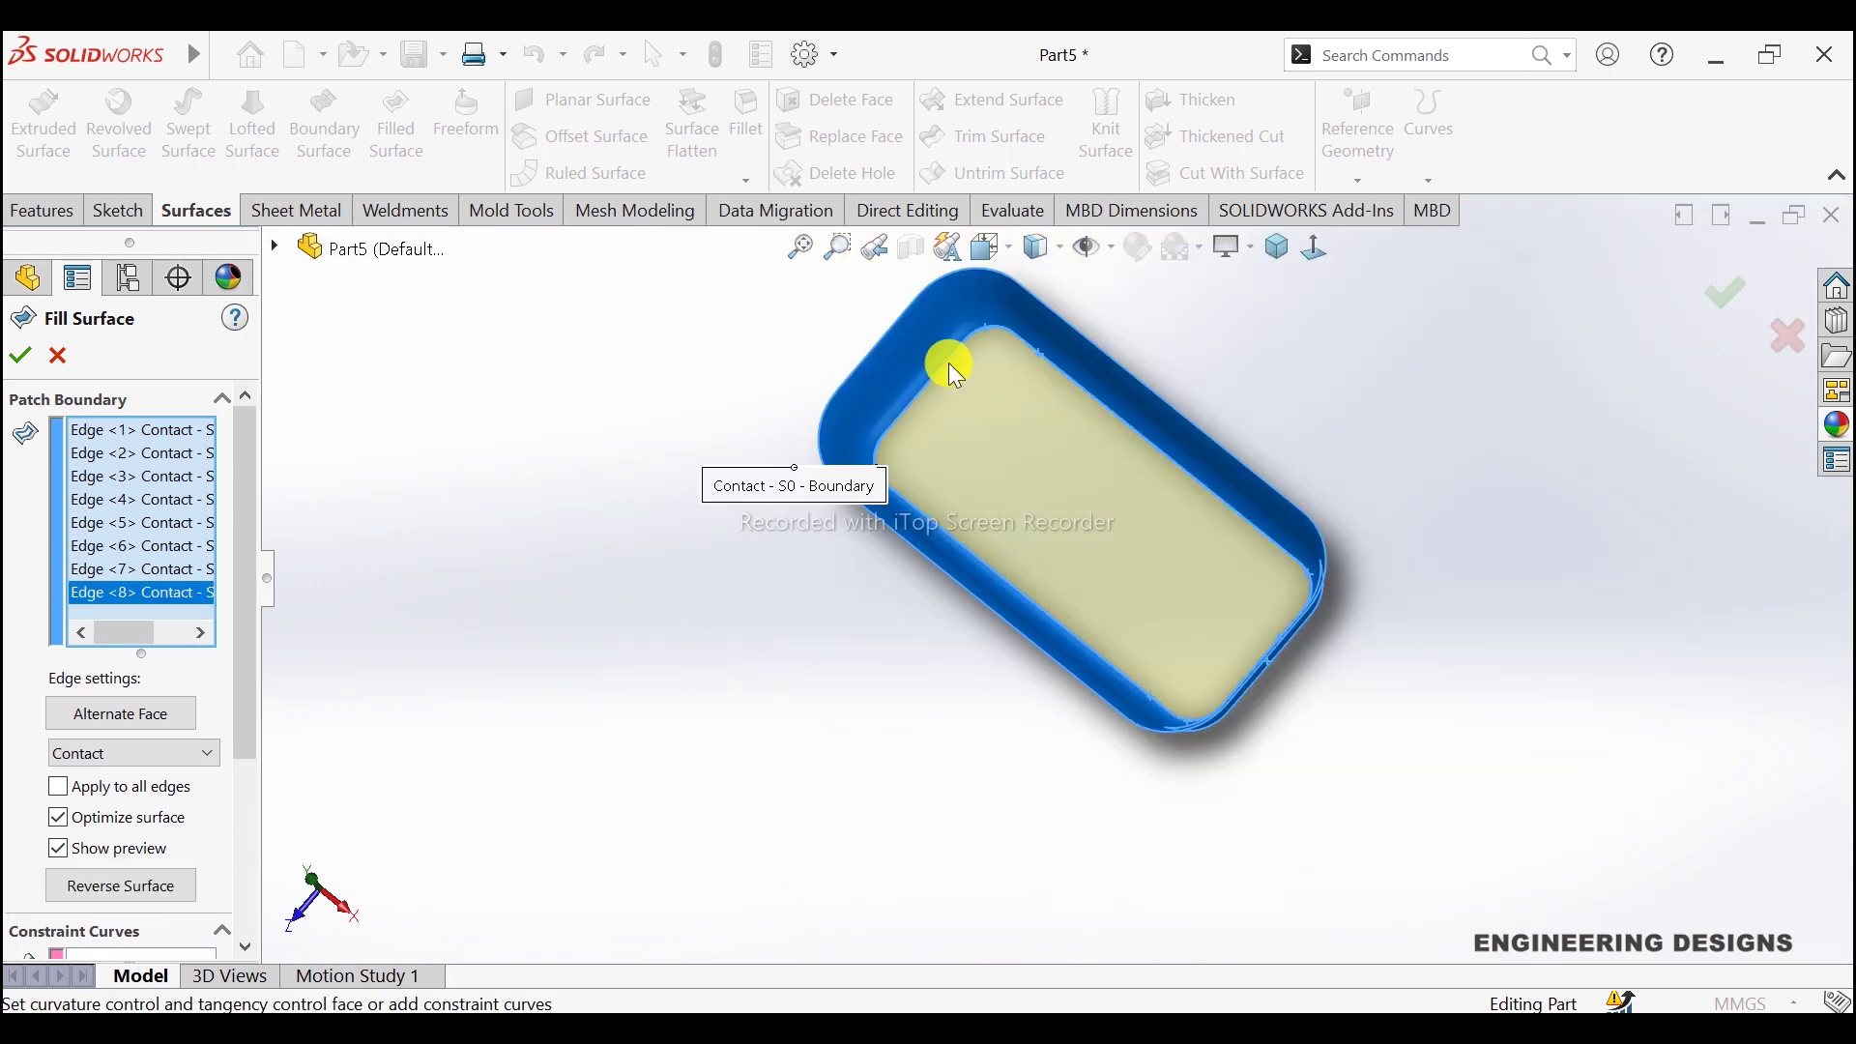
left_click(1278, 249)
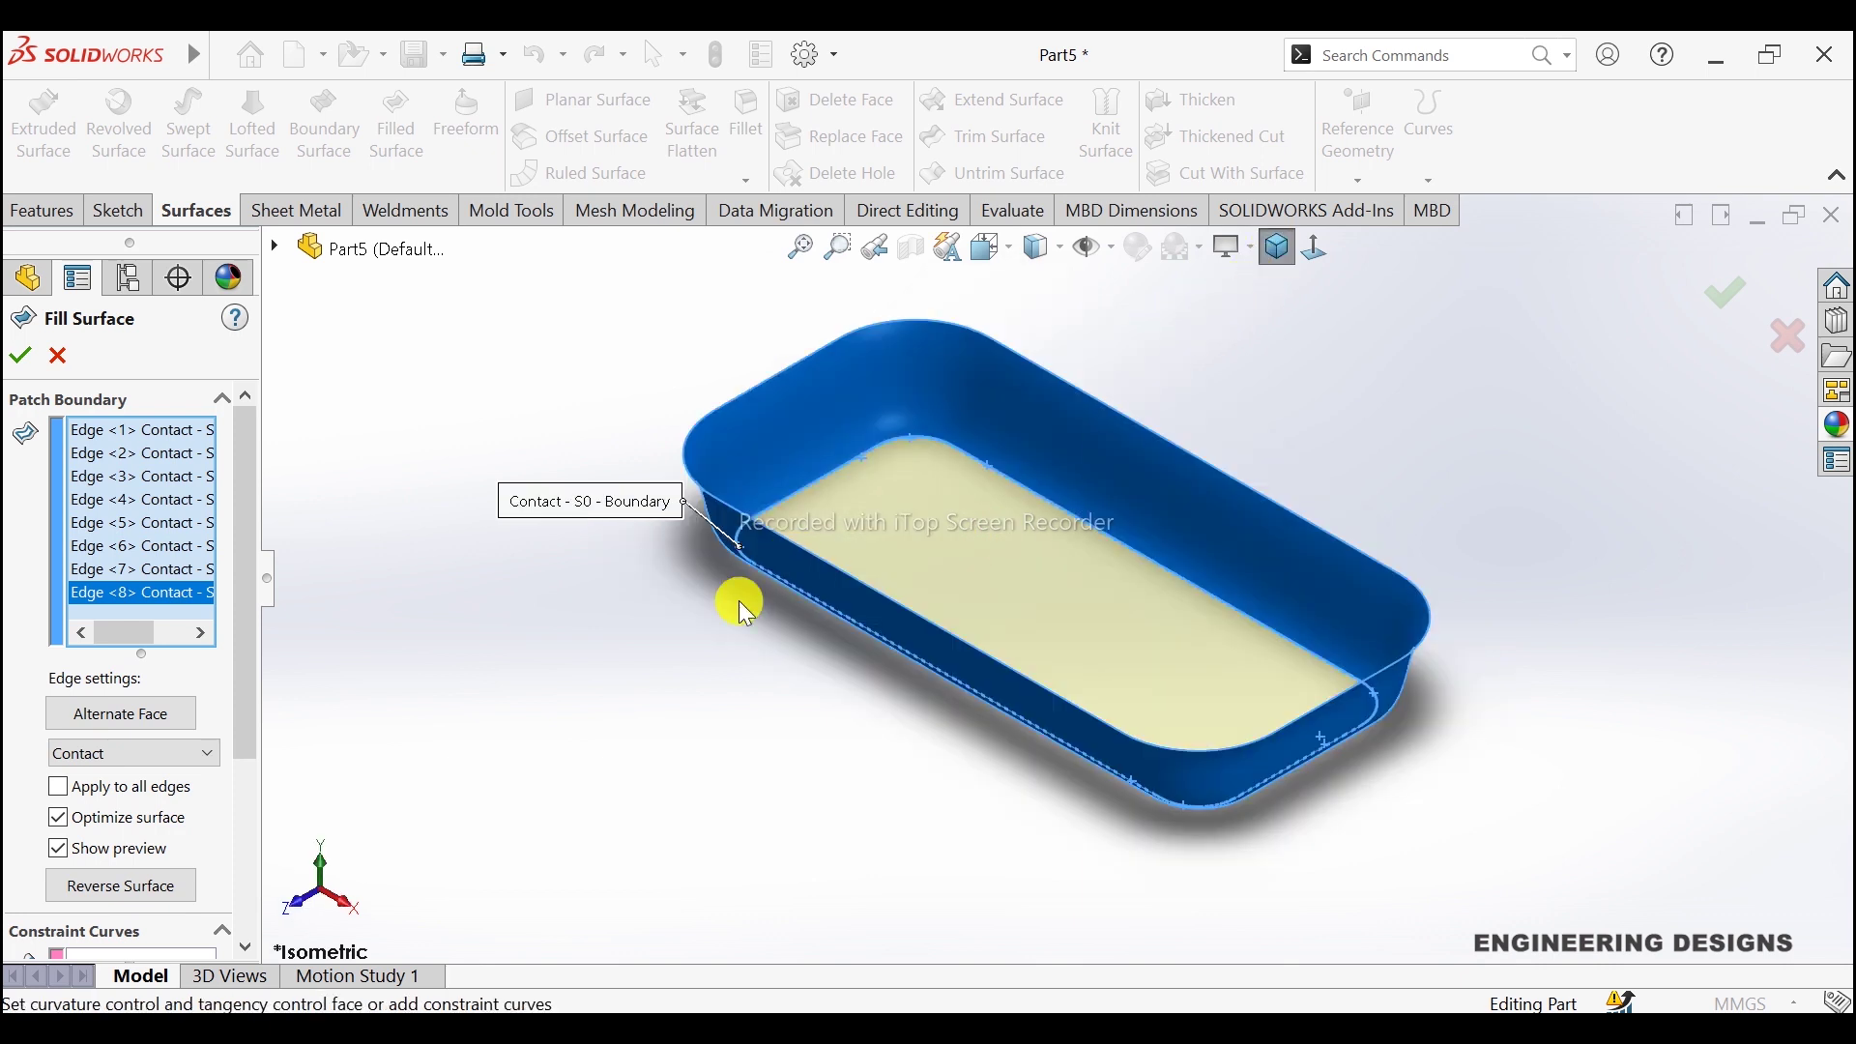
scroll(815, 497, "down", 1)
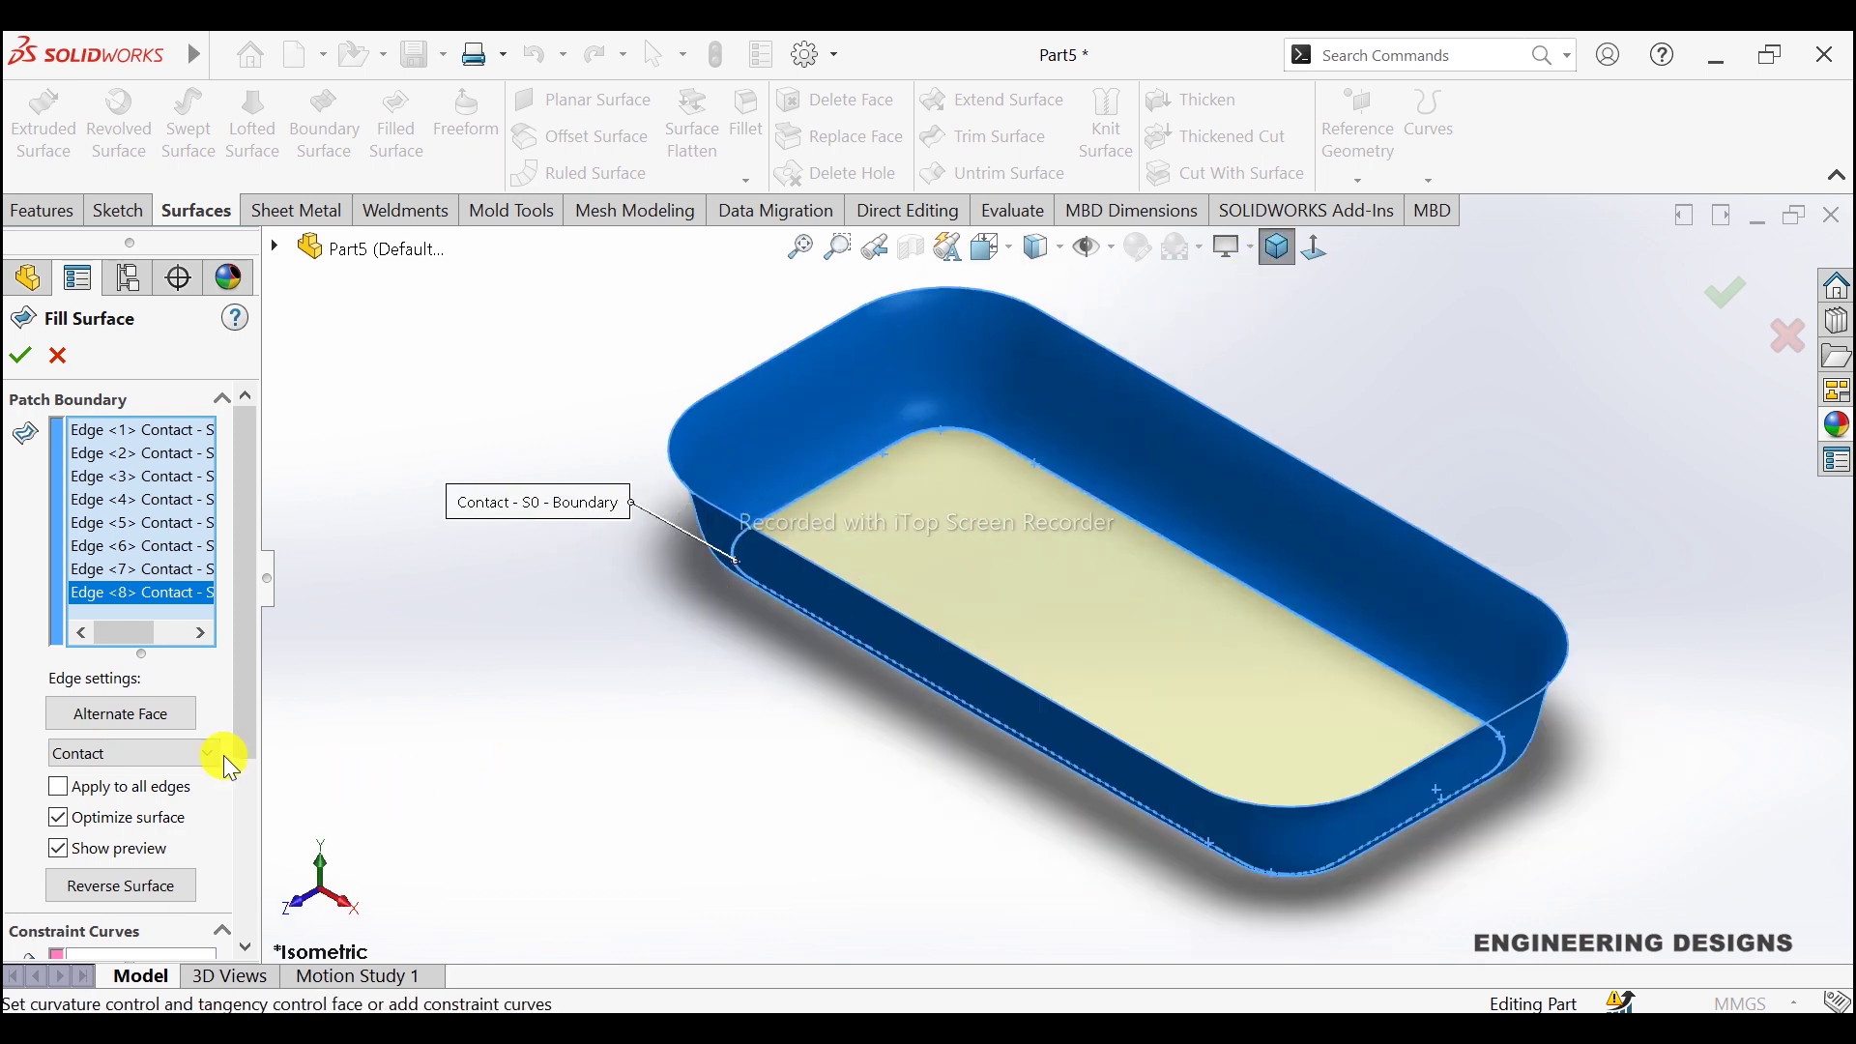
left_click_drag(246, 648, 237, 576)
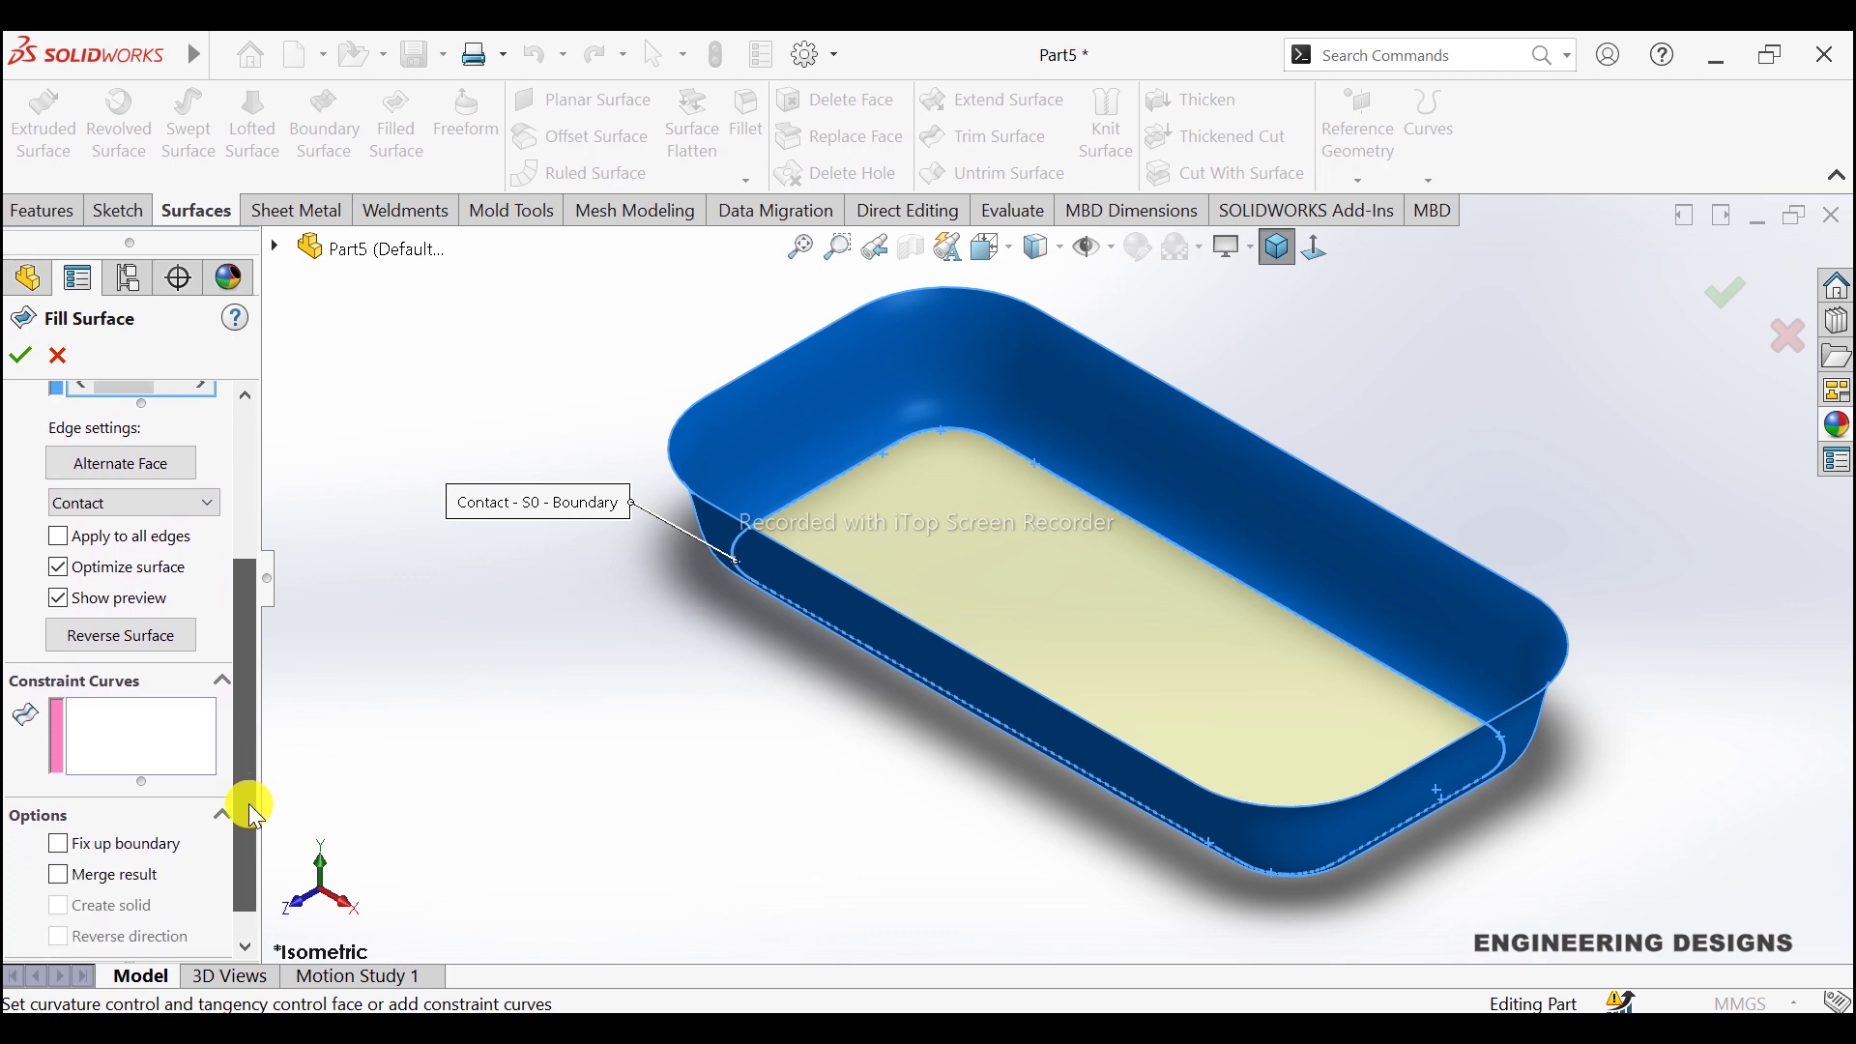
Step: Confirm the fill surface that closes the tray's bottom
left_click(22, 360)
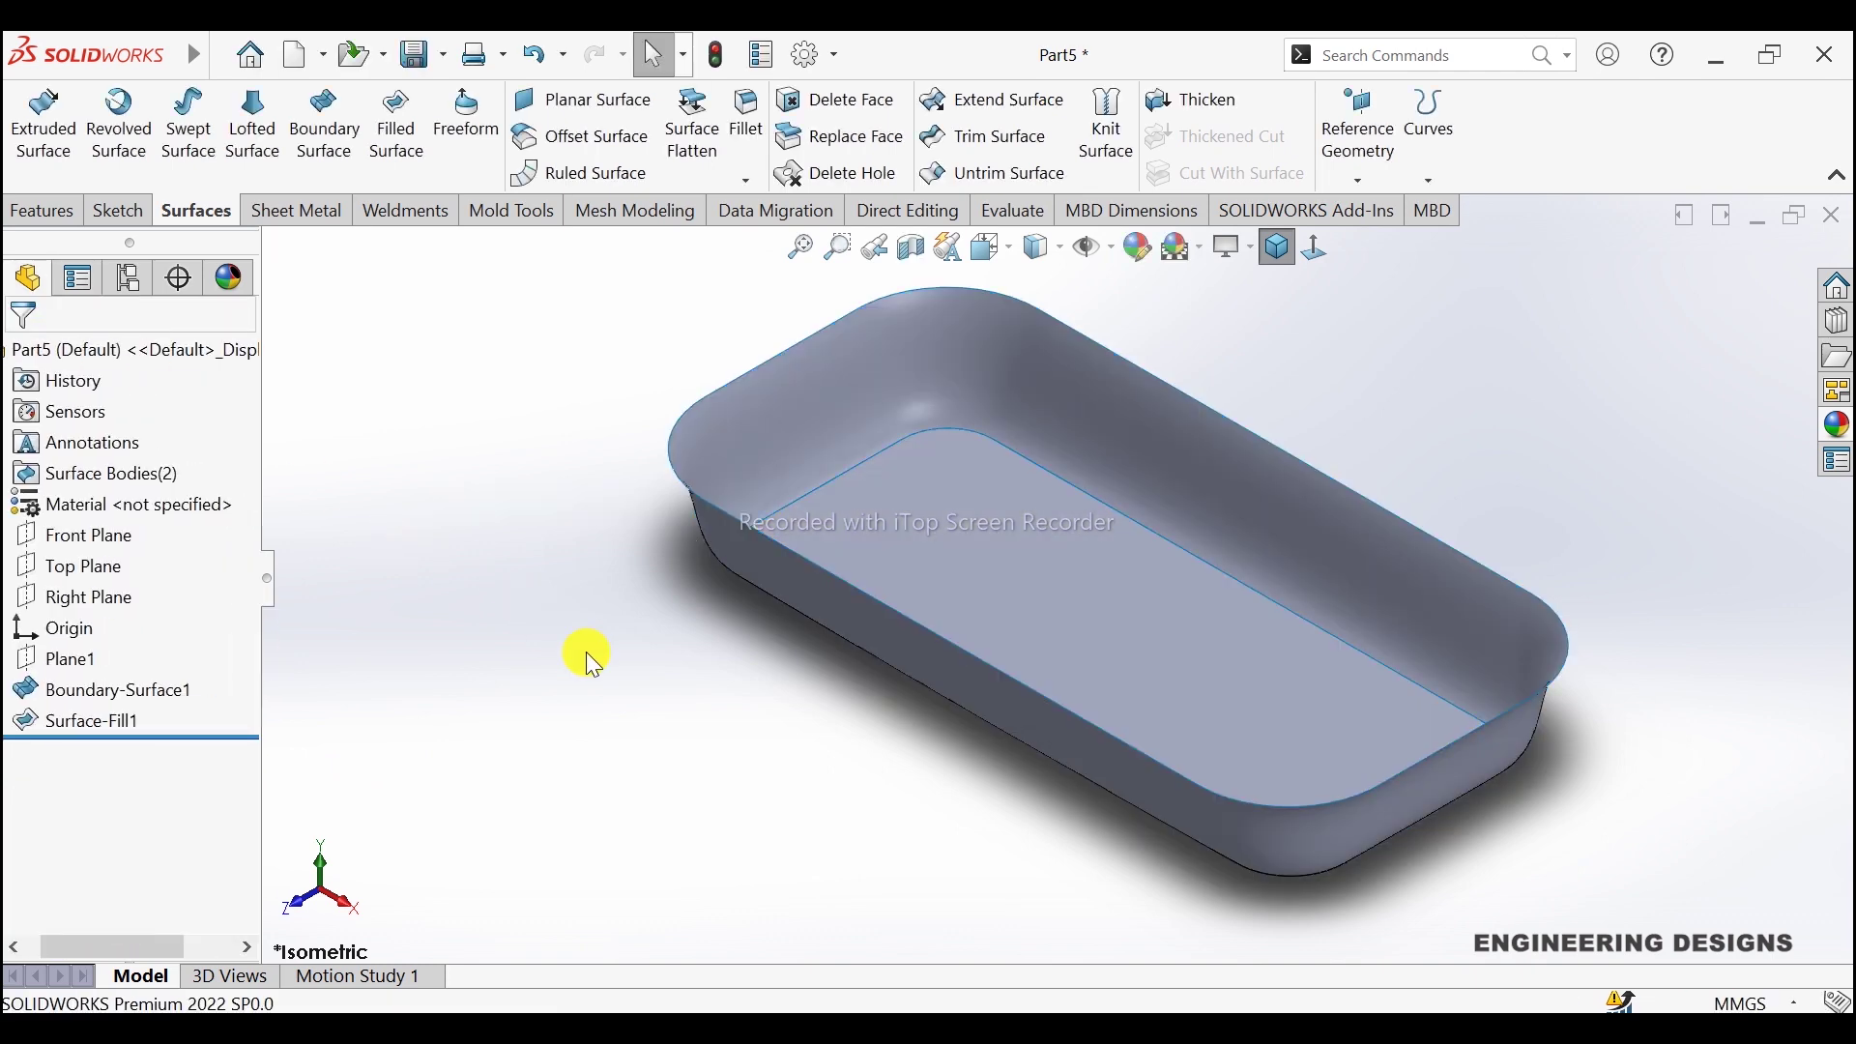
middle_click_drag(1133, 494, 1098, 485)
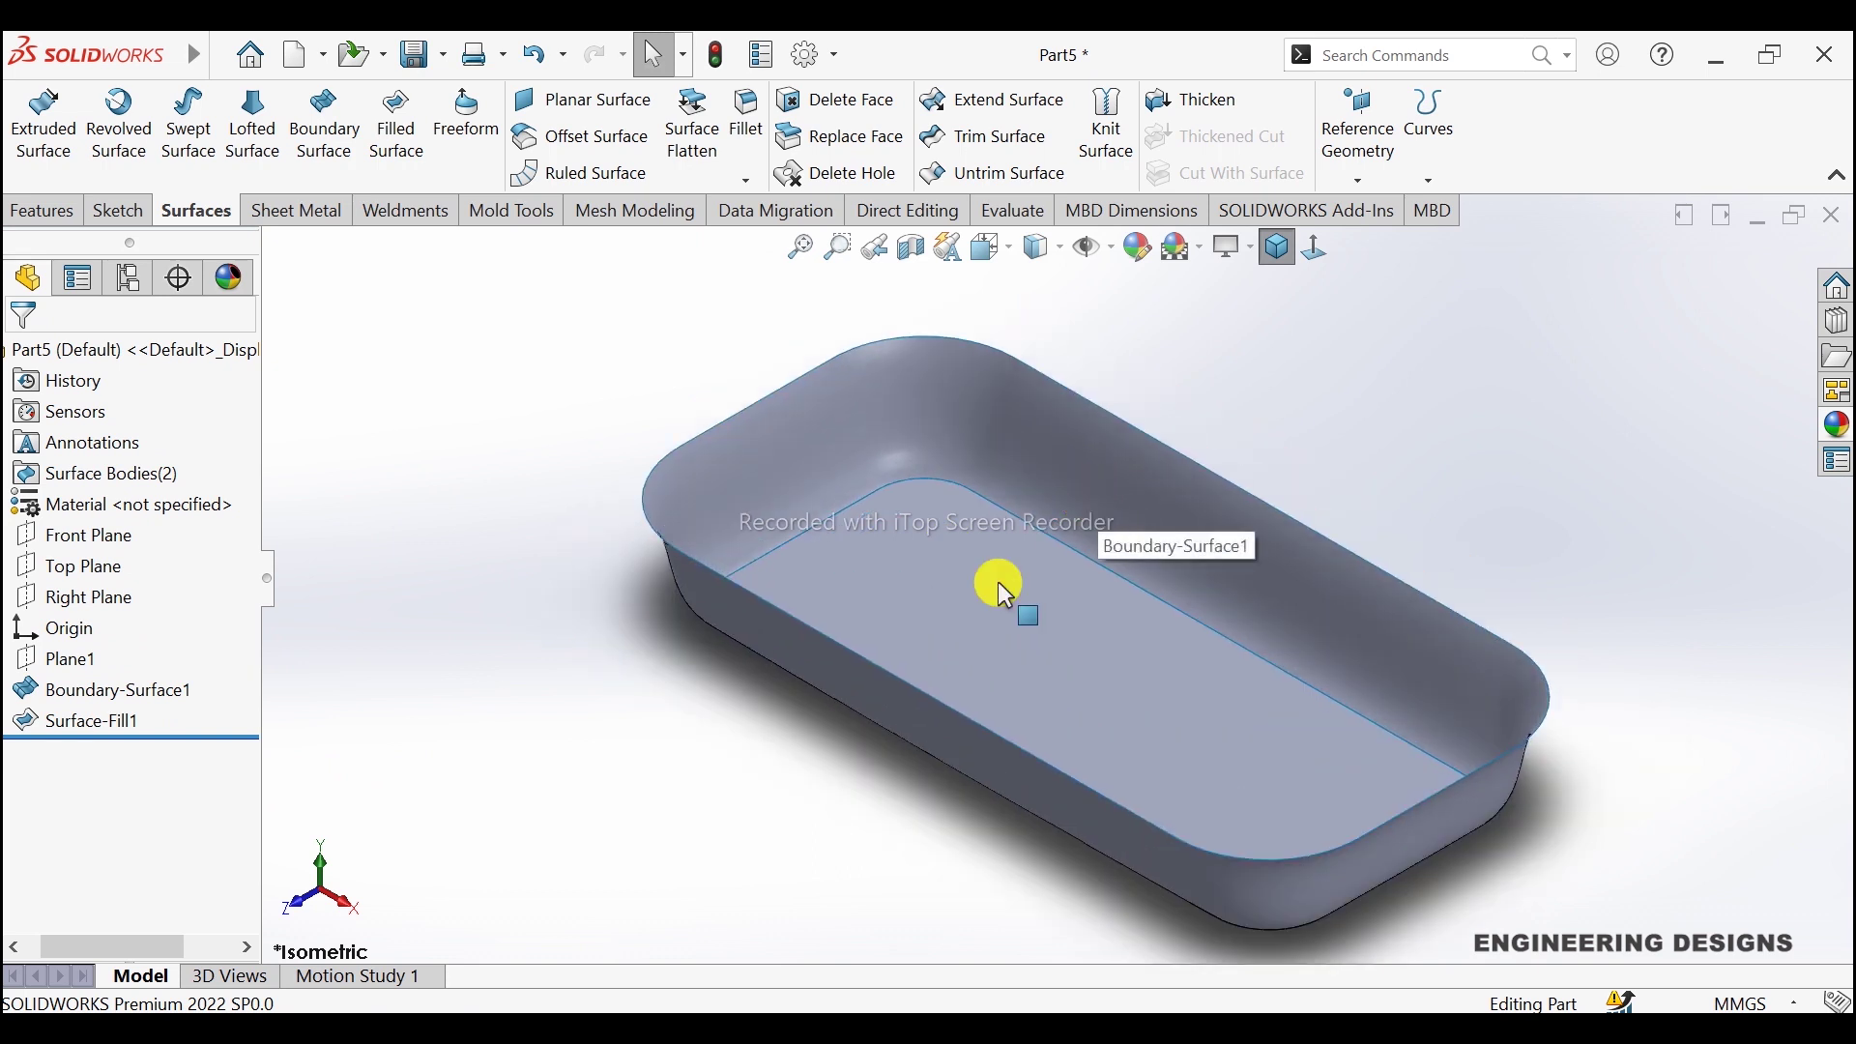
scroll(785, 722, "up", 2)
scroll(785, 722, "down", 1)
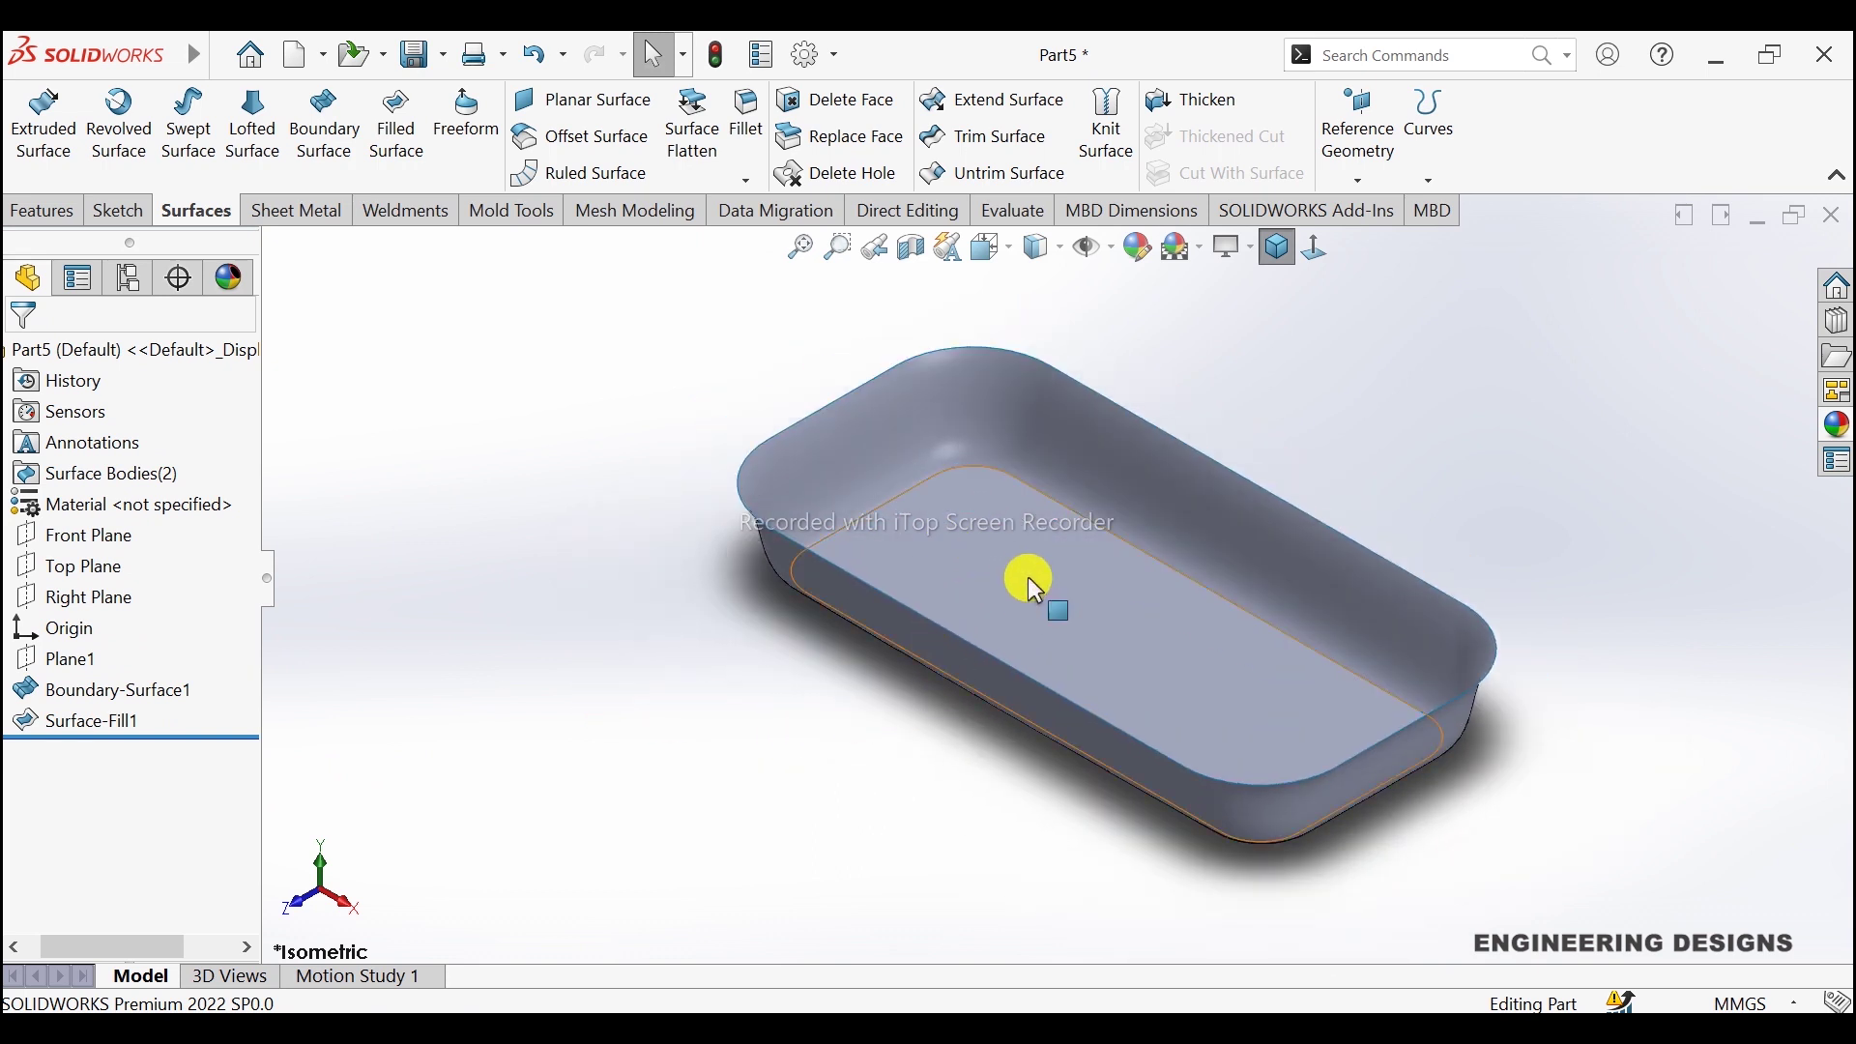
scroll(1059, 502, "up", 2)
scroll(1060, 502, "down", 1)
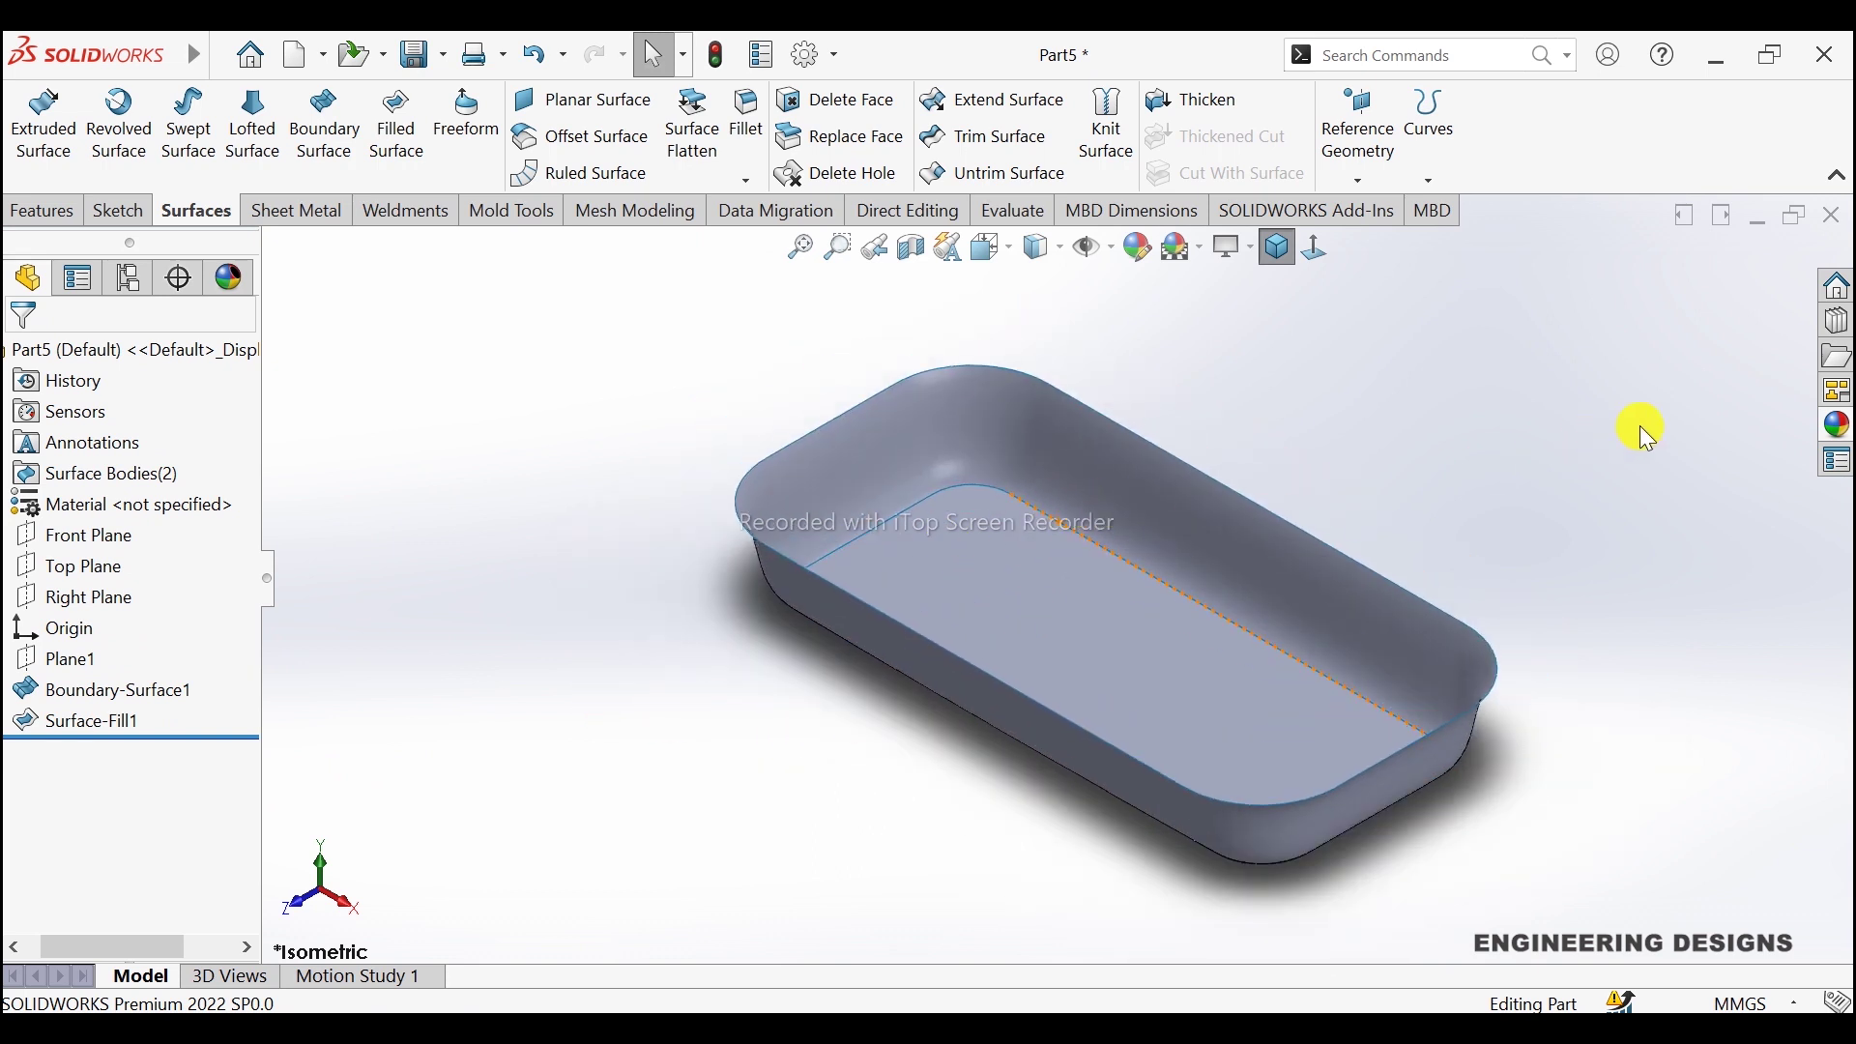
Step: Apply the Plastic > High Gloss dark grey appearance to the tray
left_click(1837, 425)
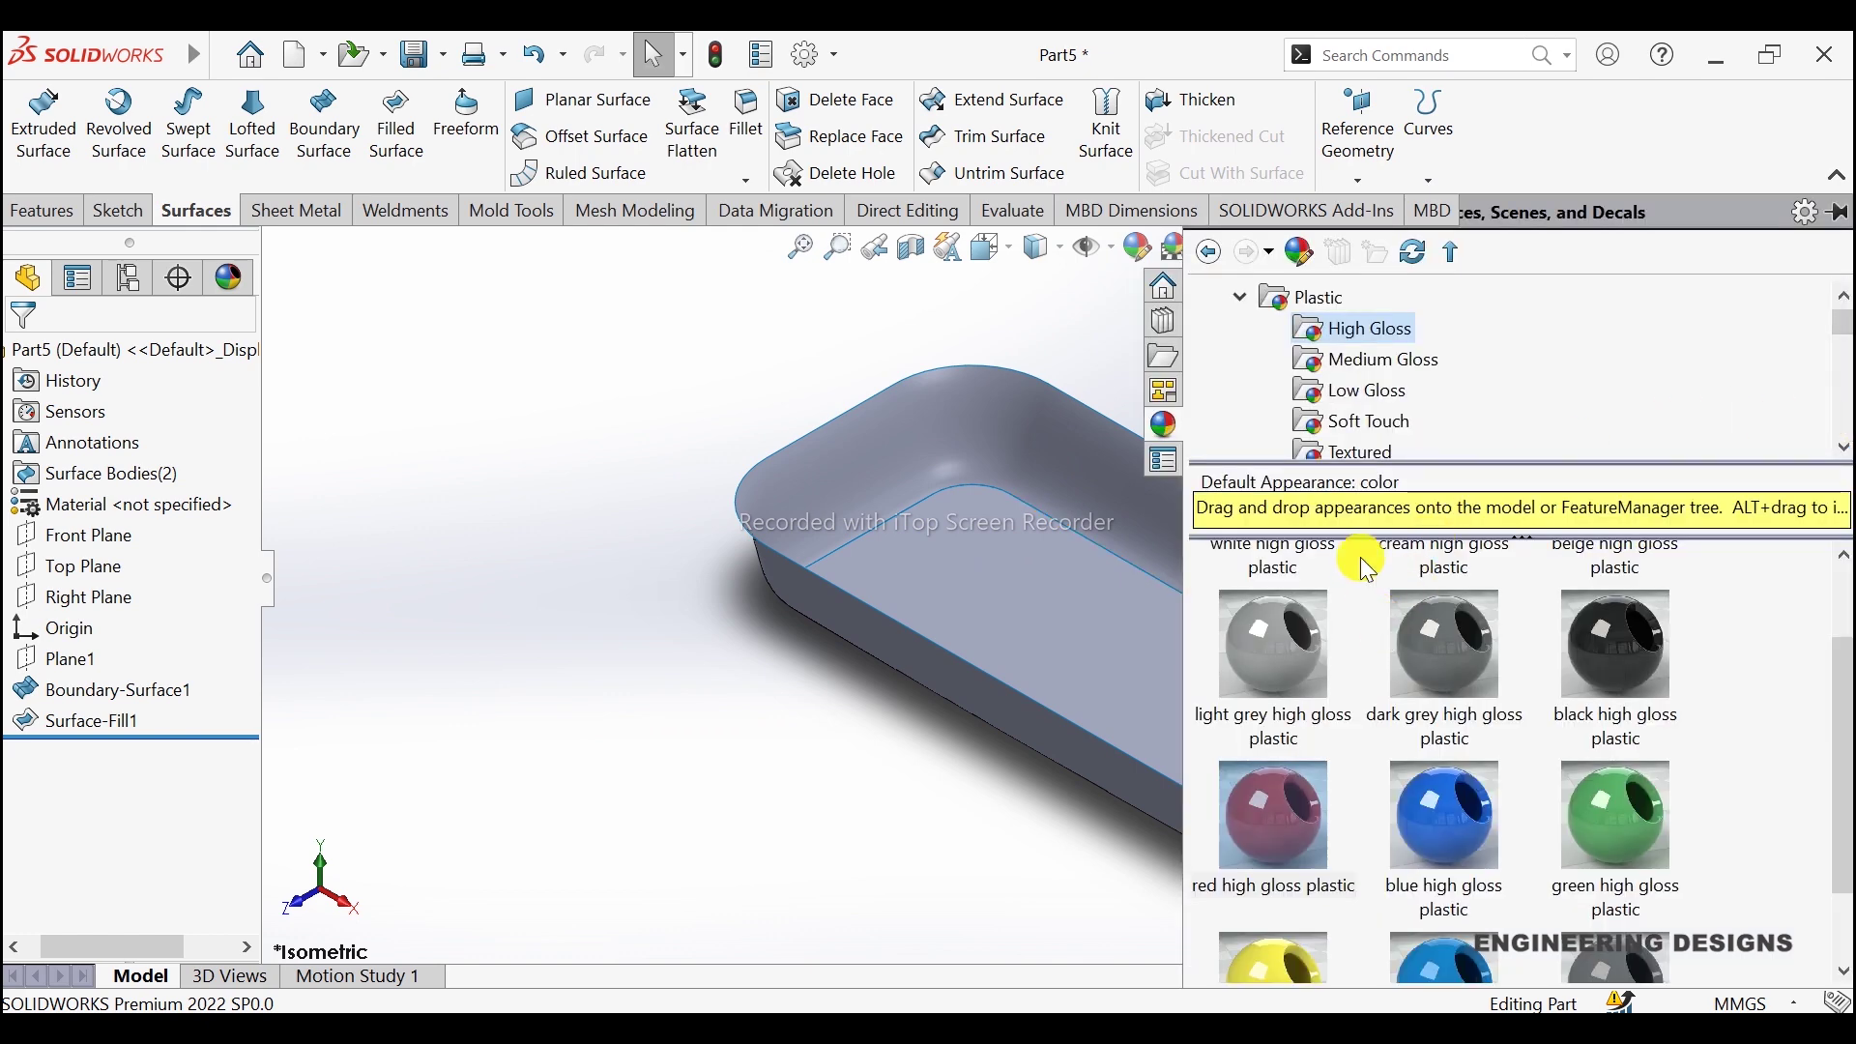
left_click(1296, 297)
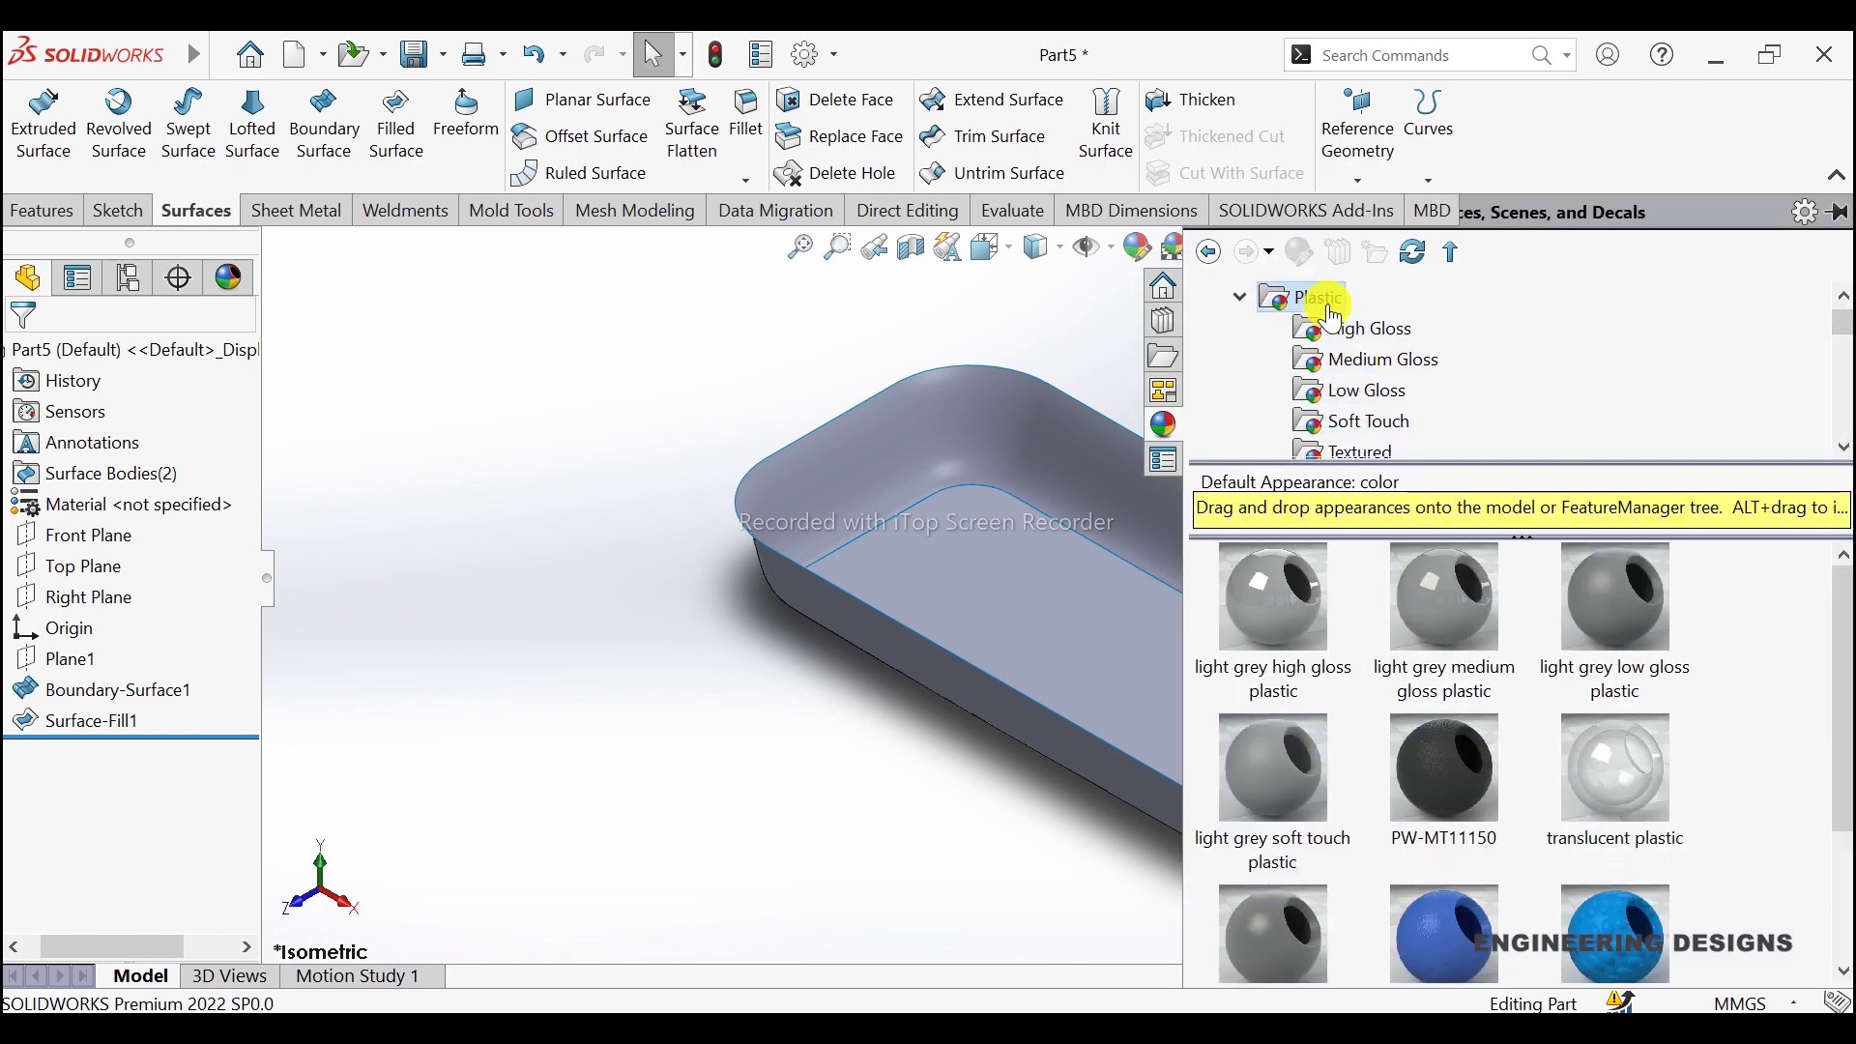
left_click(1365, 336)
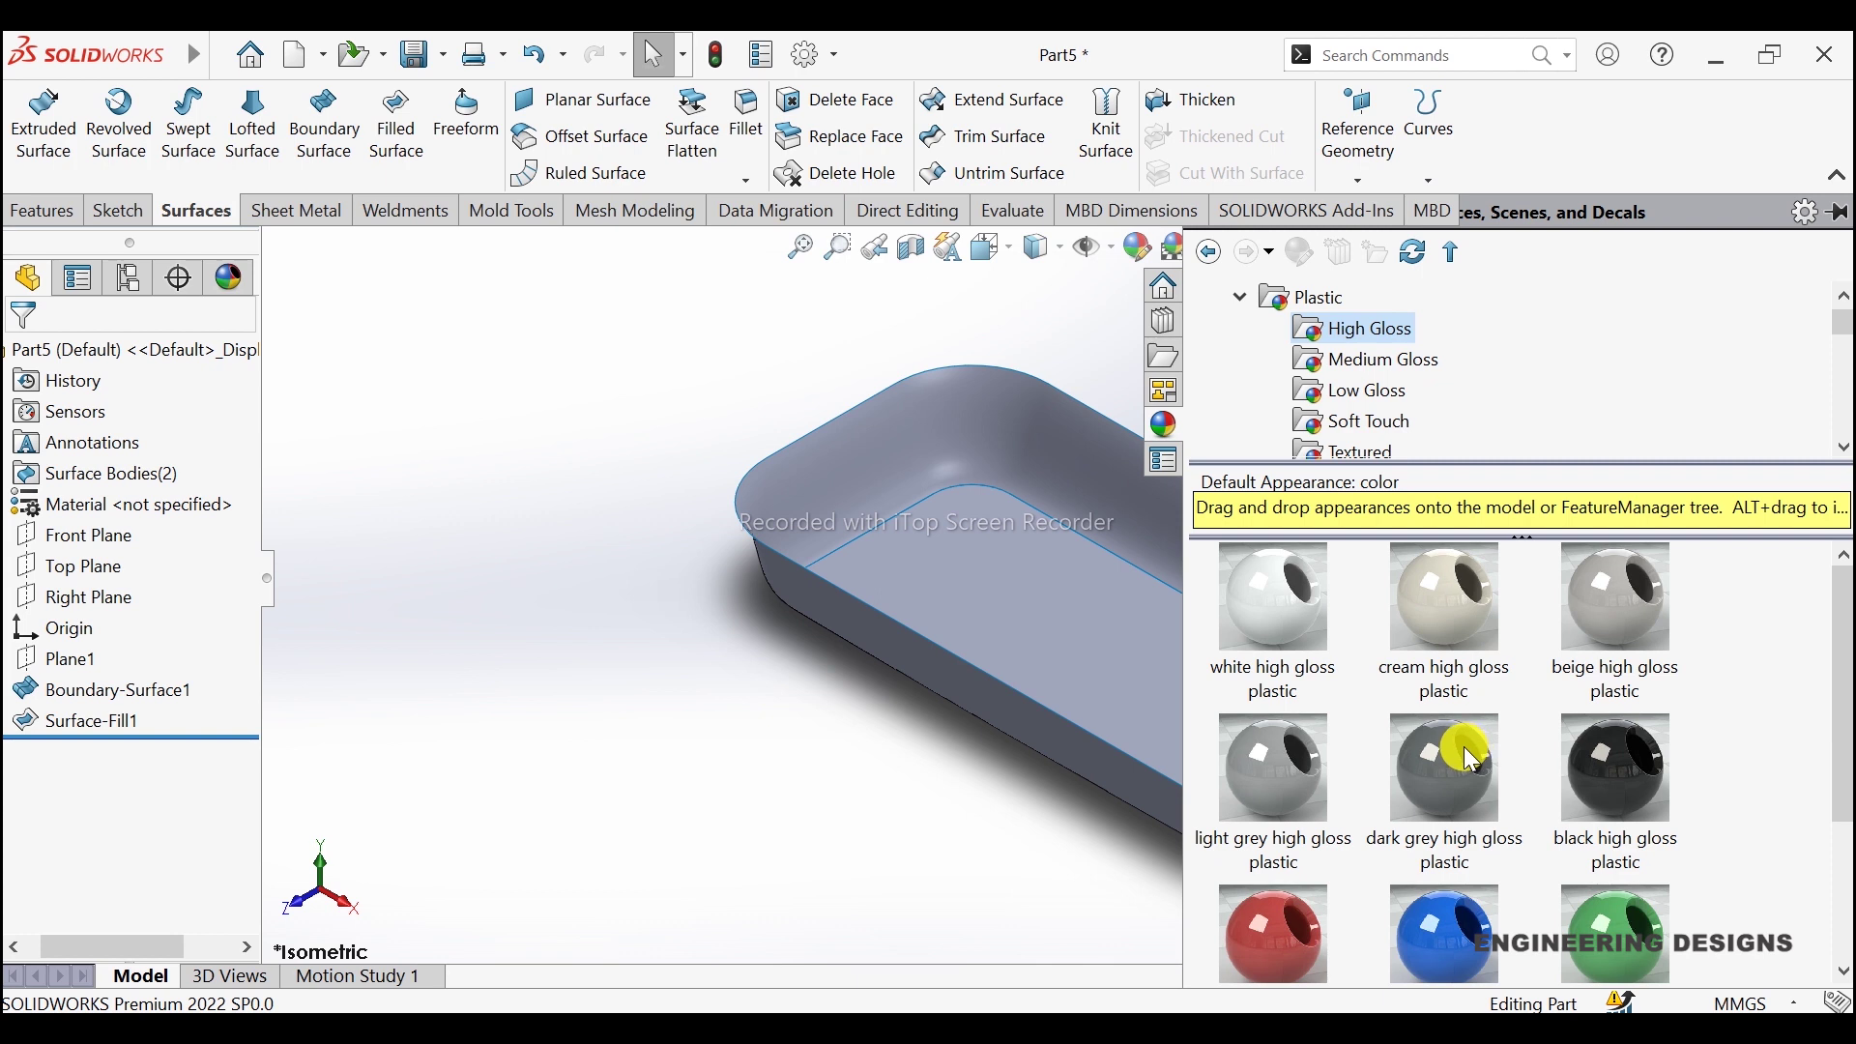
mouse_move(1443, 765)
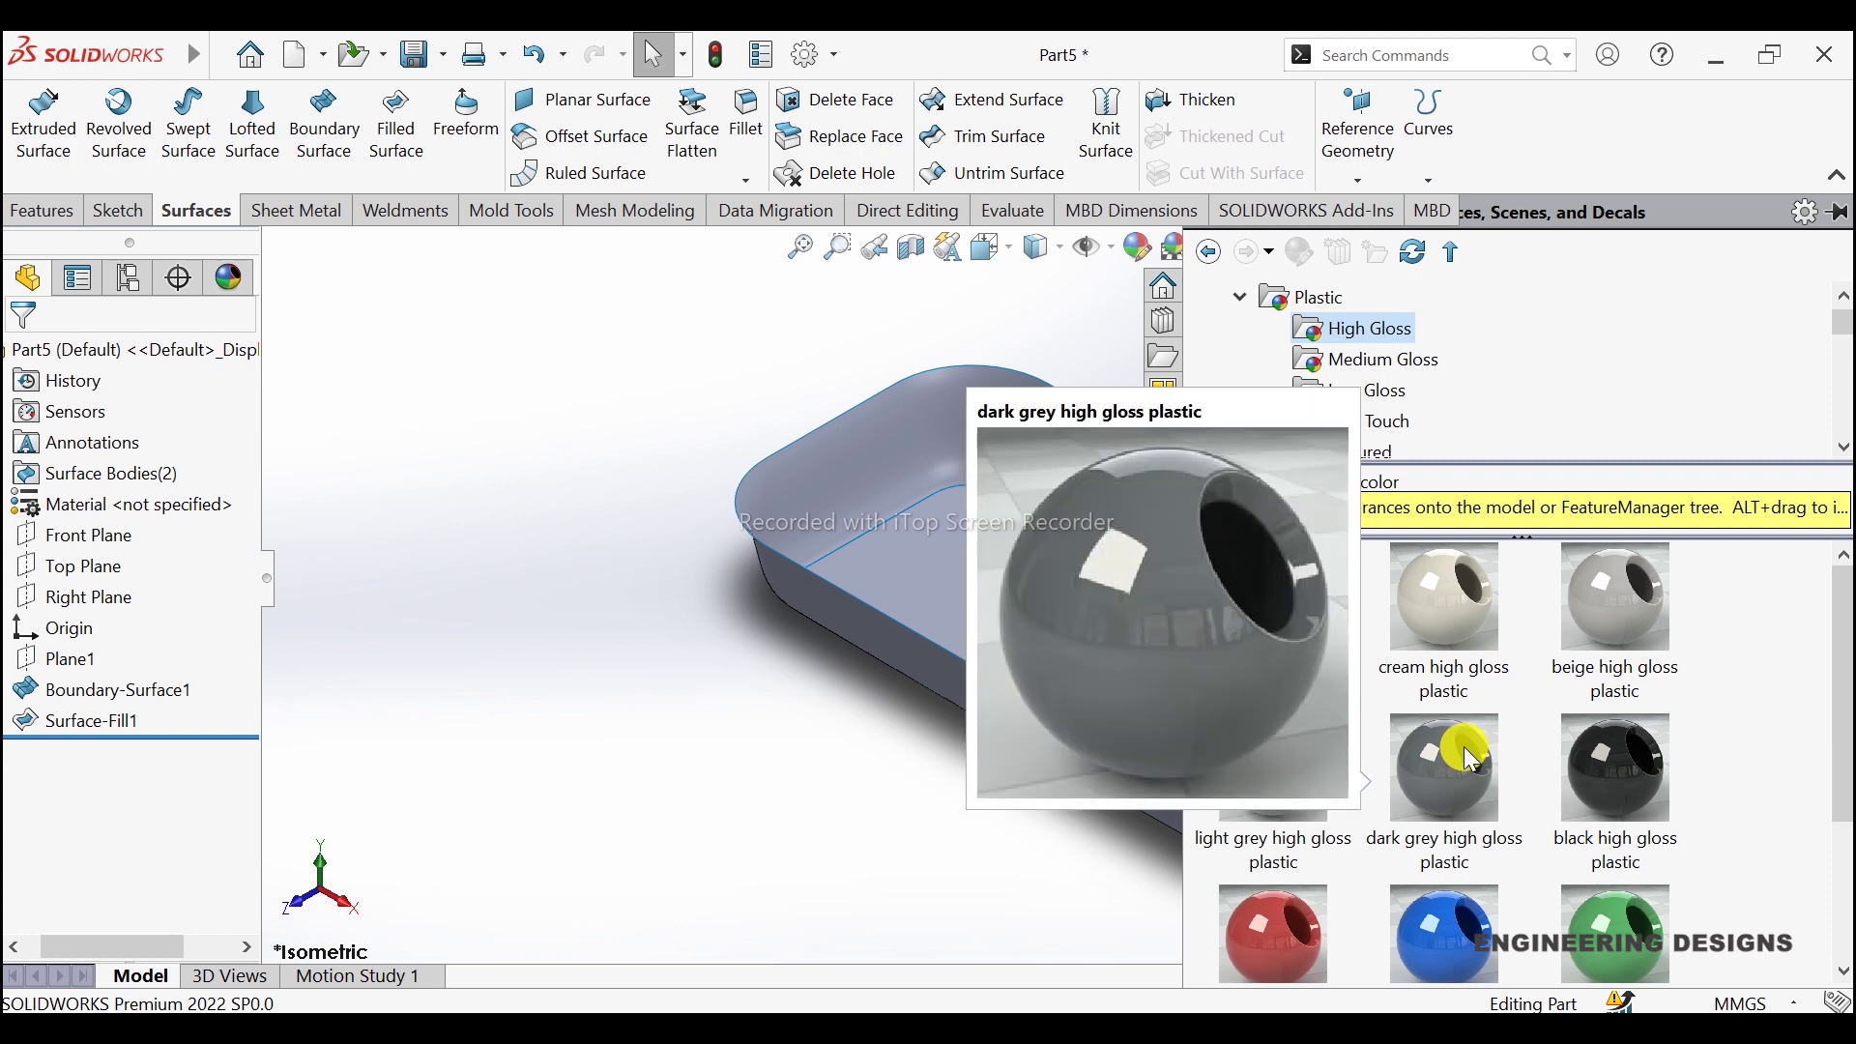
double_click(1471, 759)
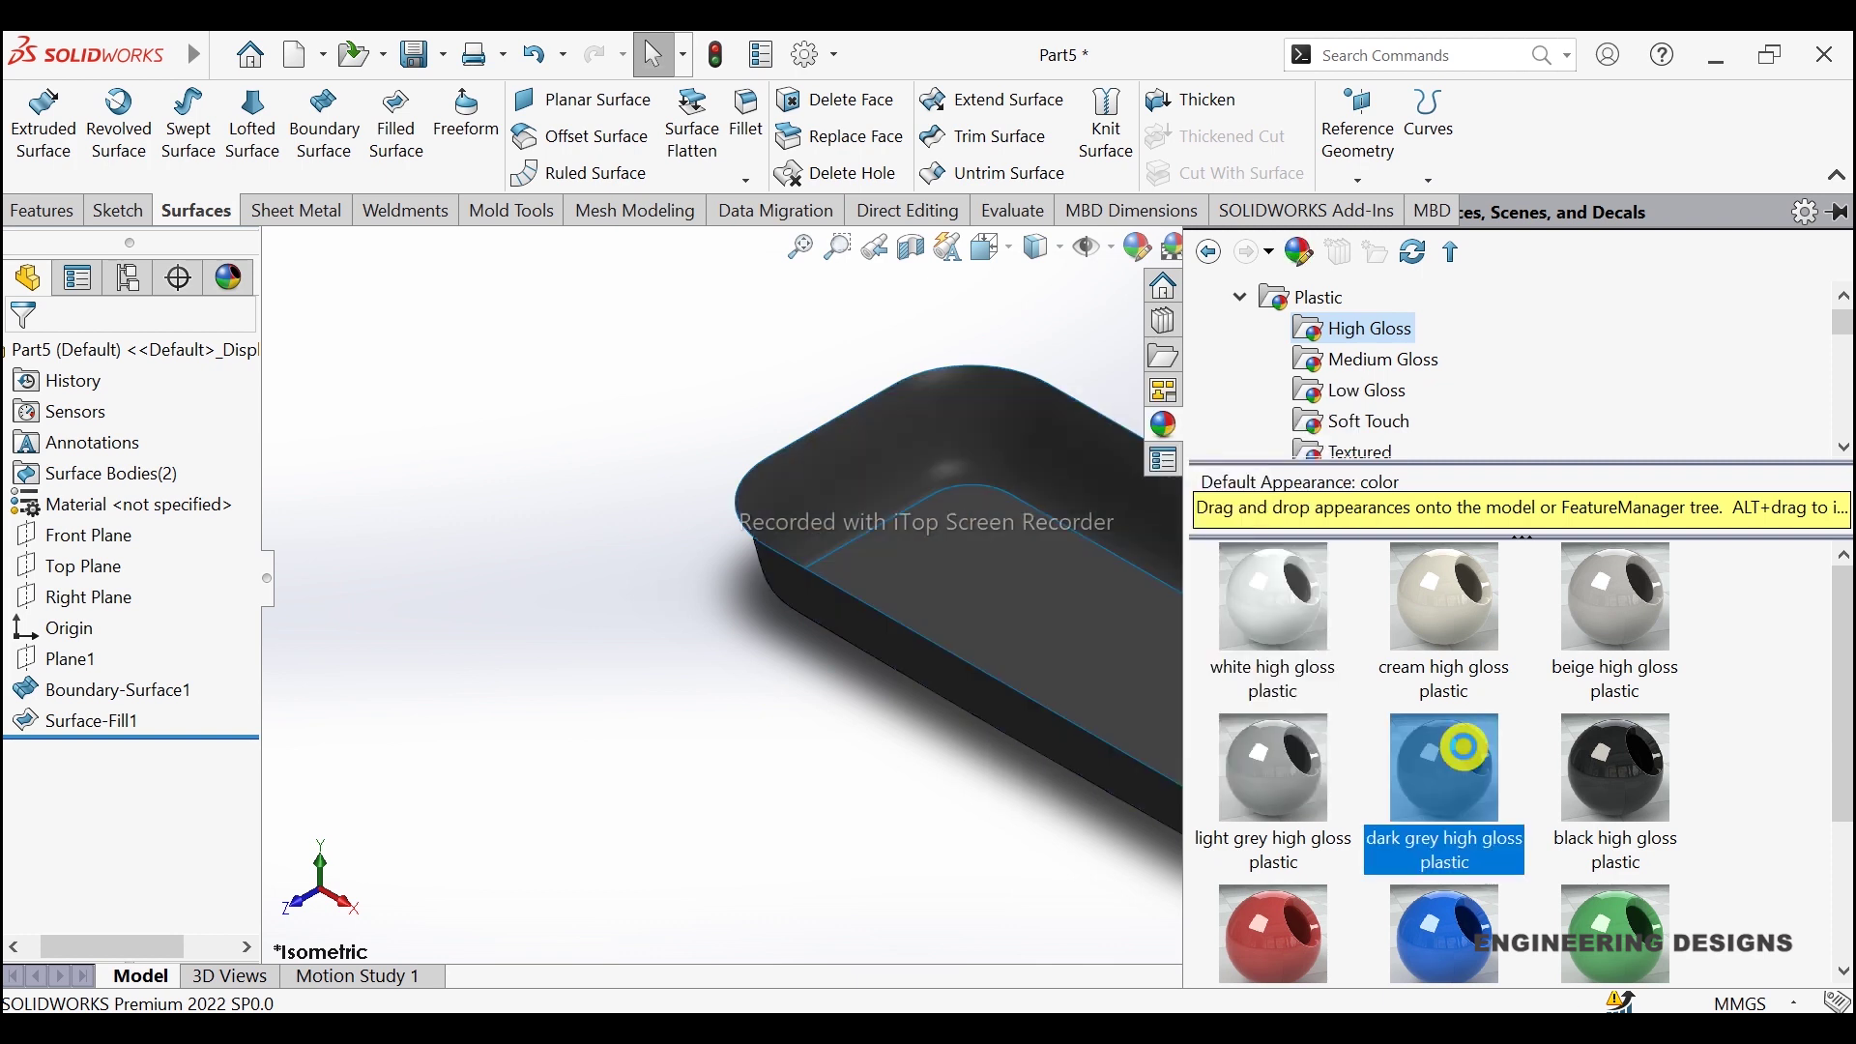
left_click(932, 802)
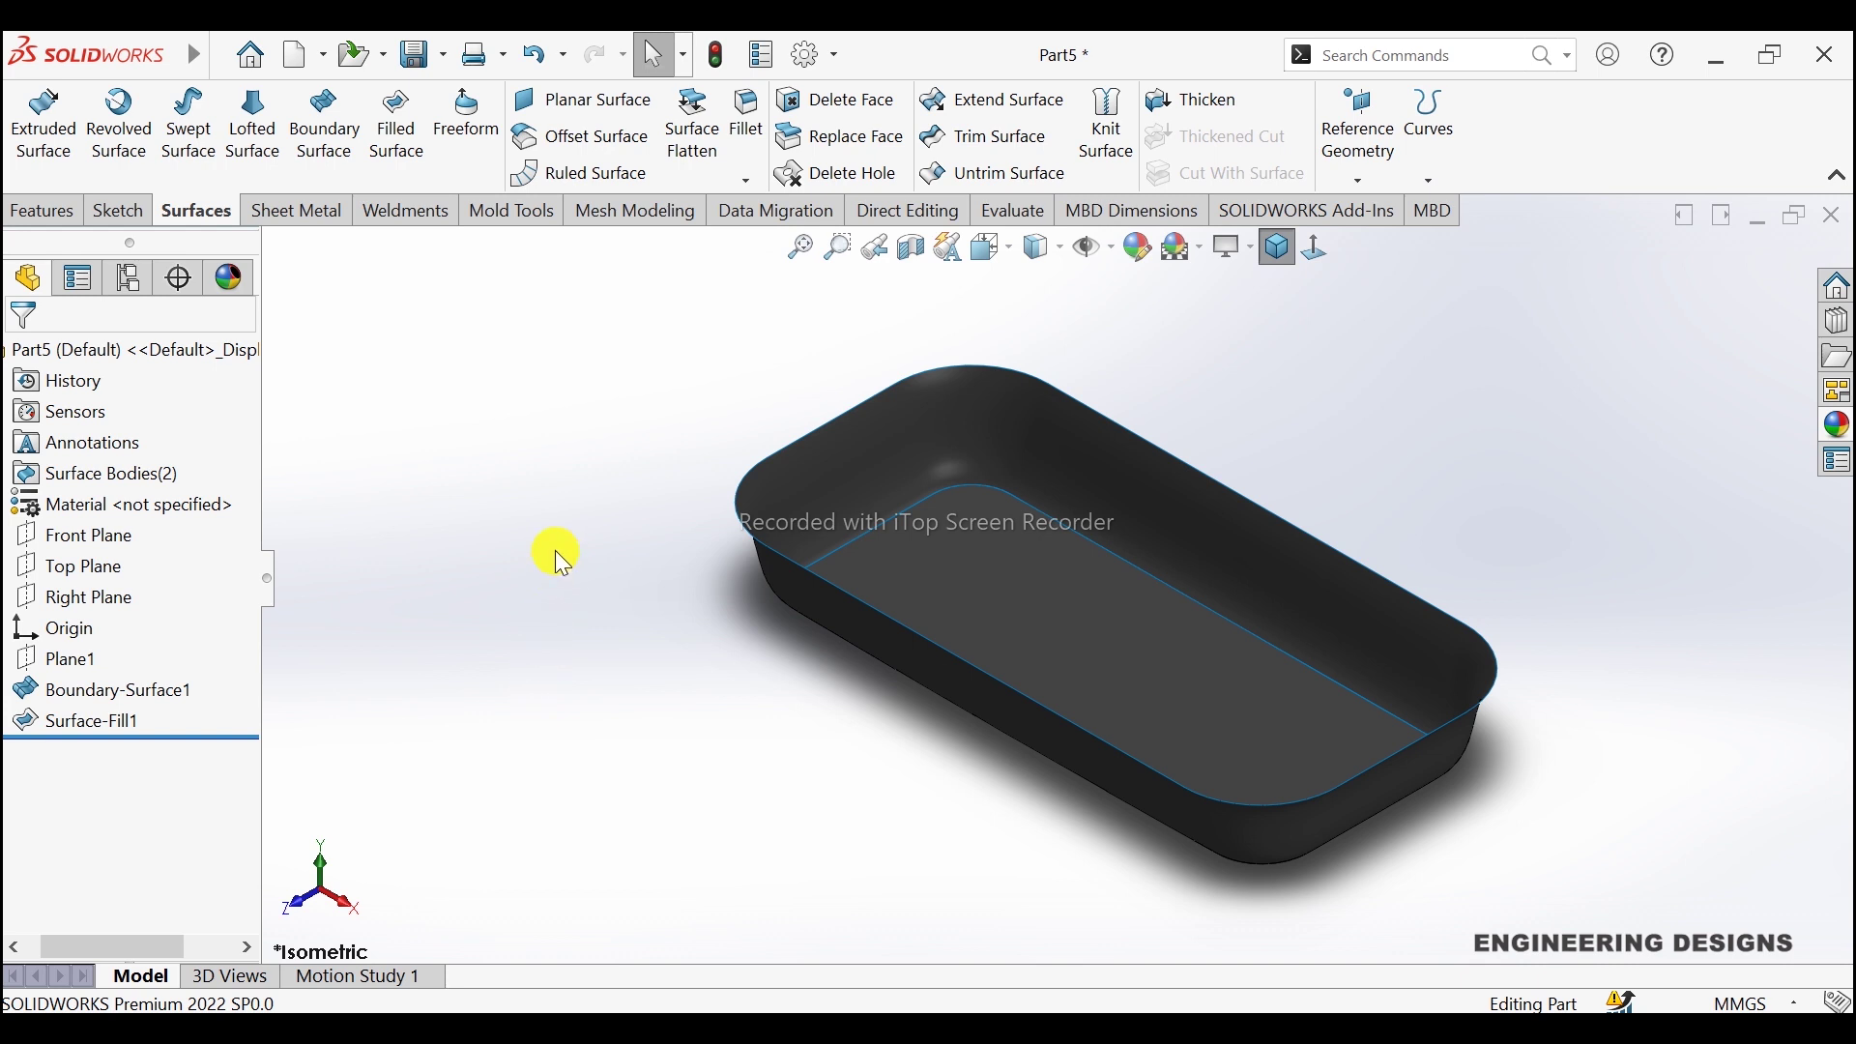
Step: Knit Surface-Fill1 and Boundary-Surface1 with Merge entities enabled into Surface-Knit1
left_click(1108, 128)
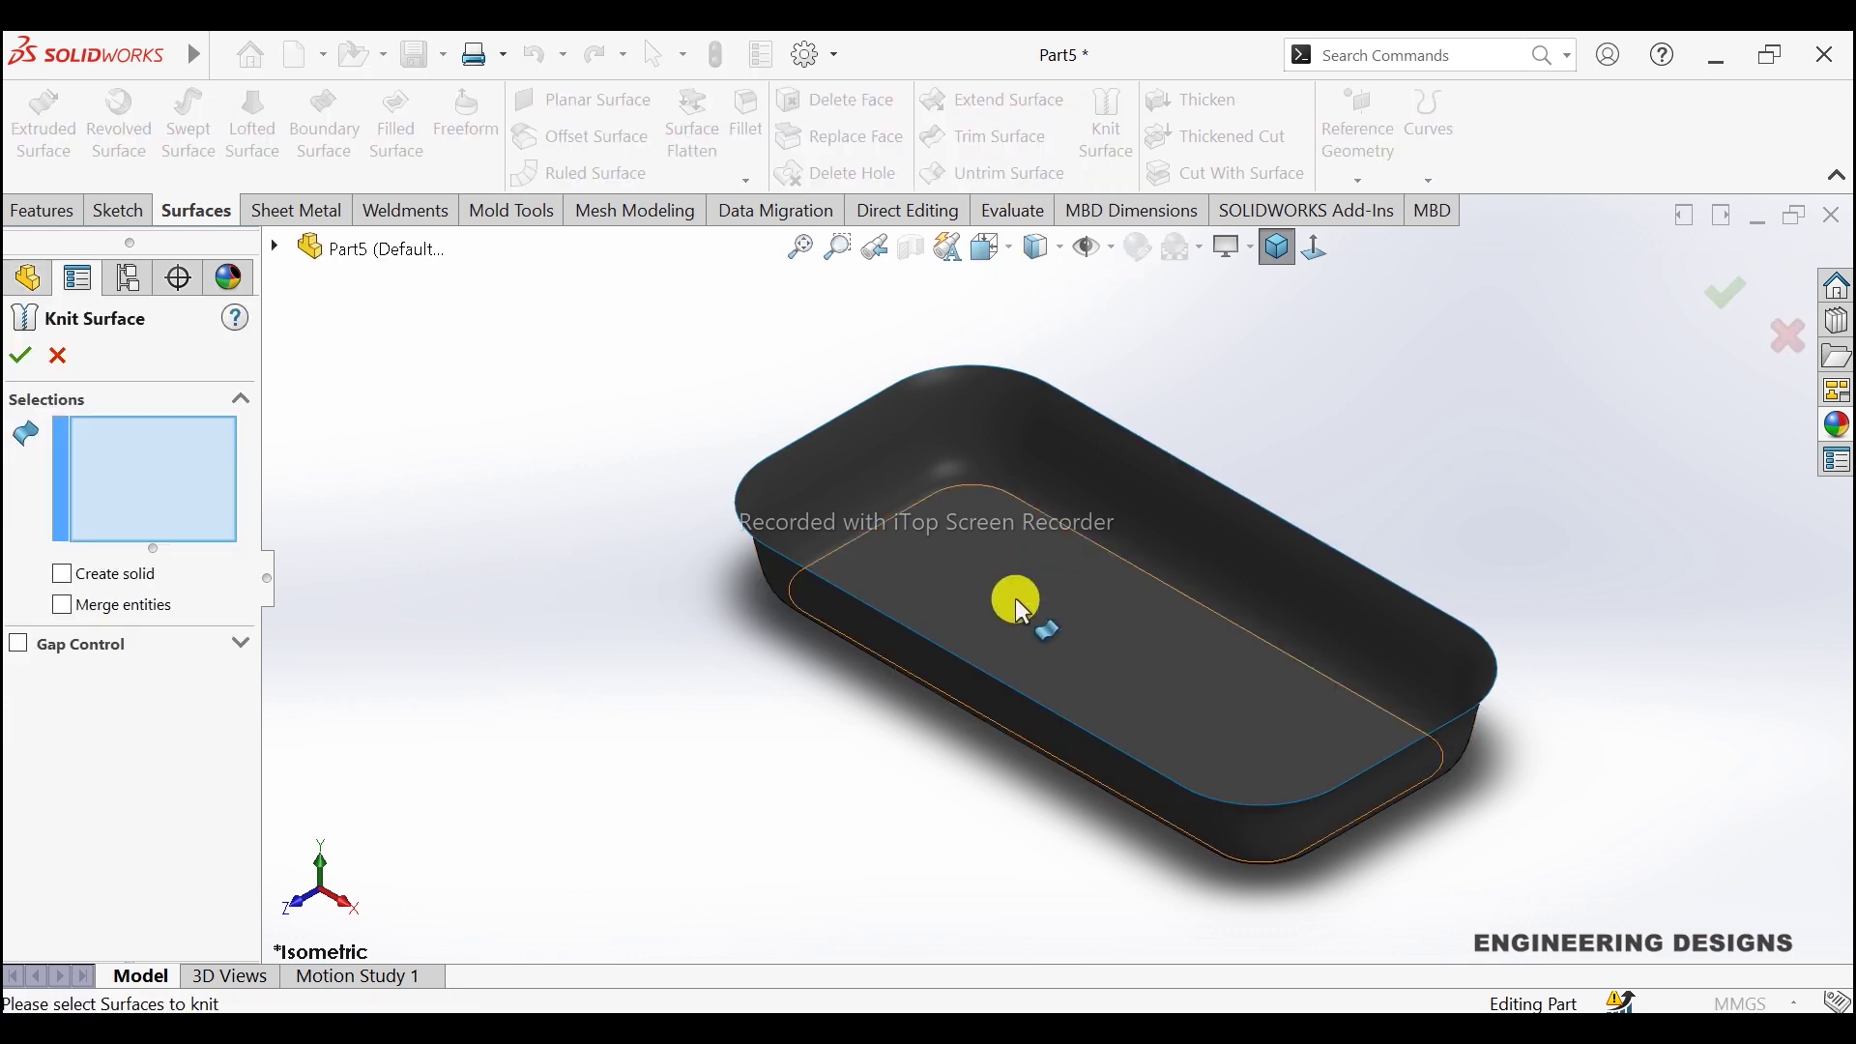
left_click(1020, 605)
left_click(884, 468)
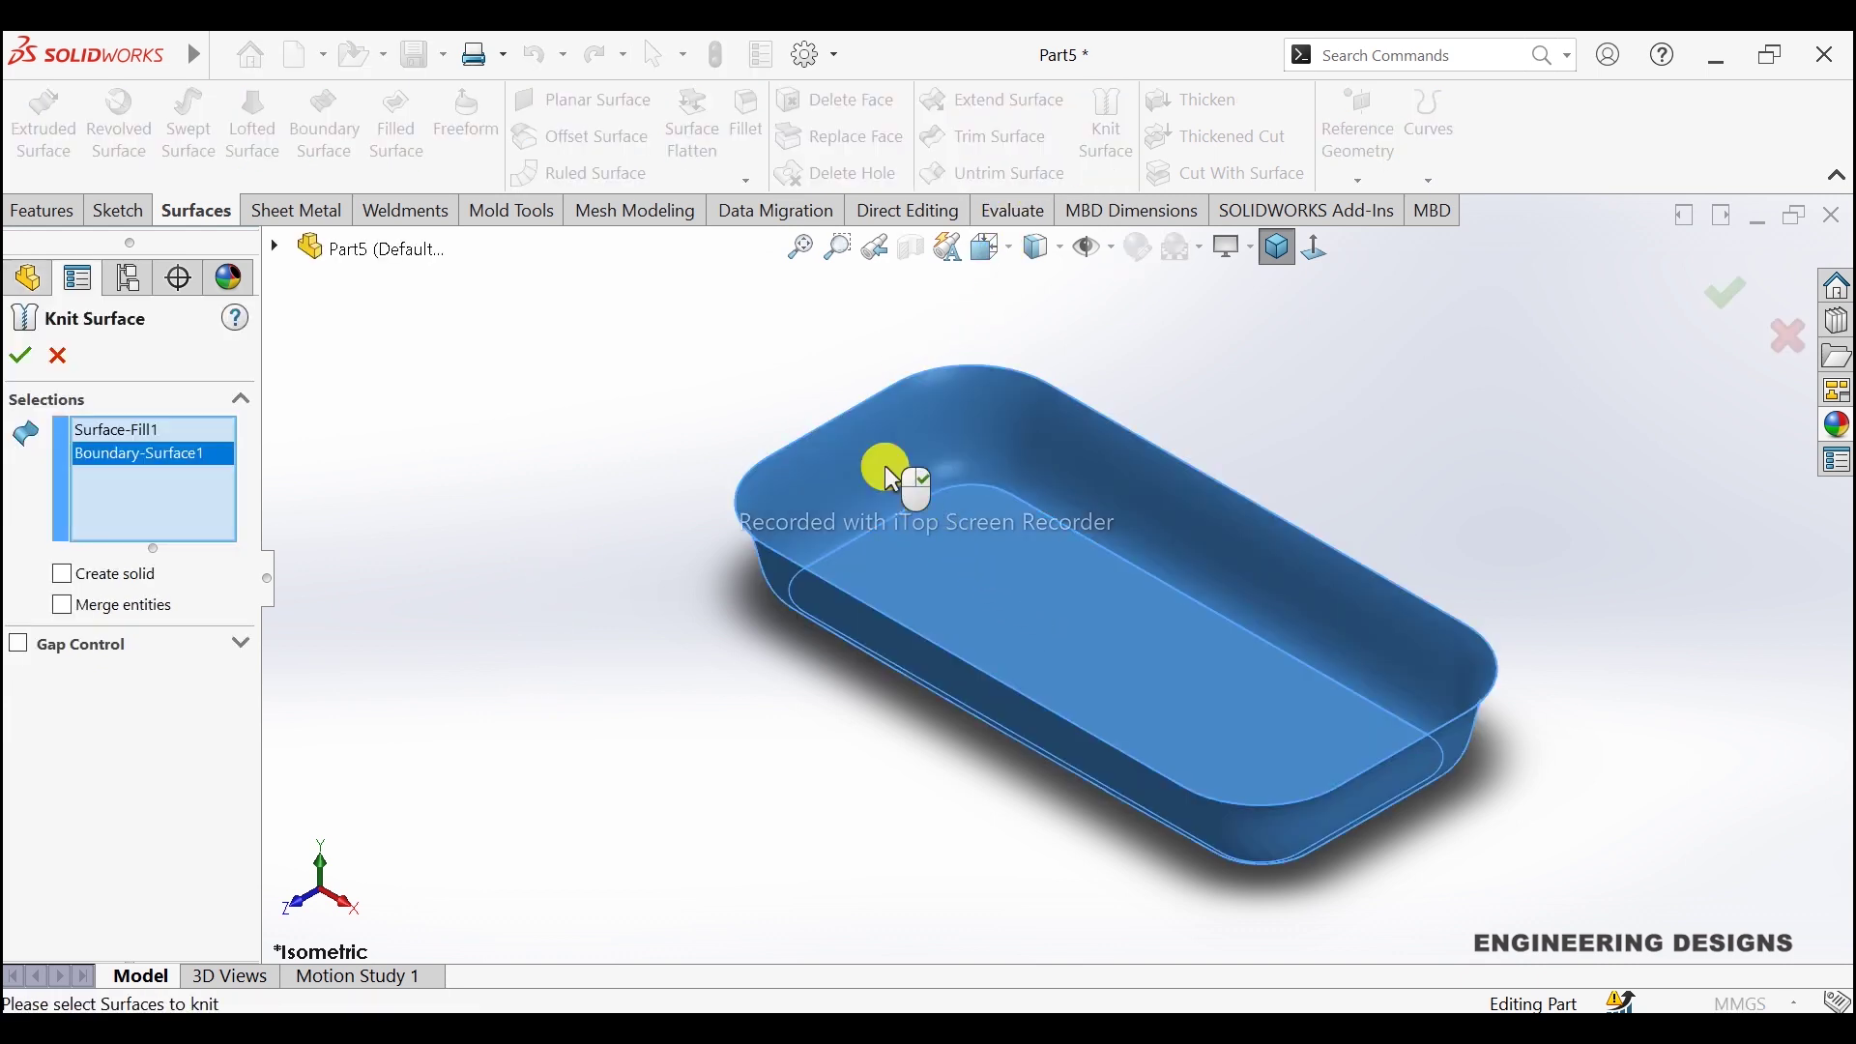
left_click(124, 609)
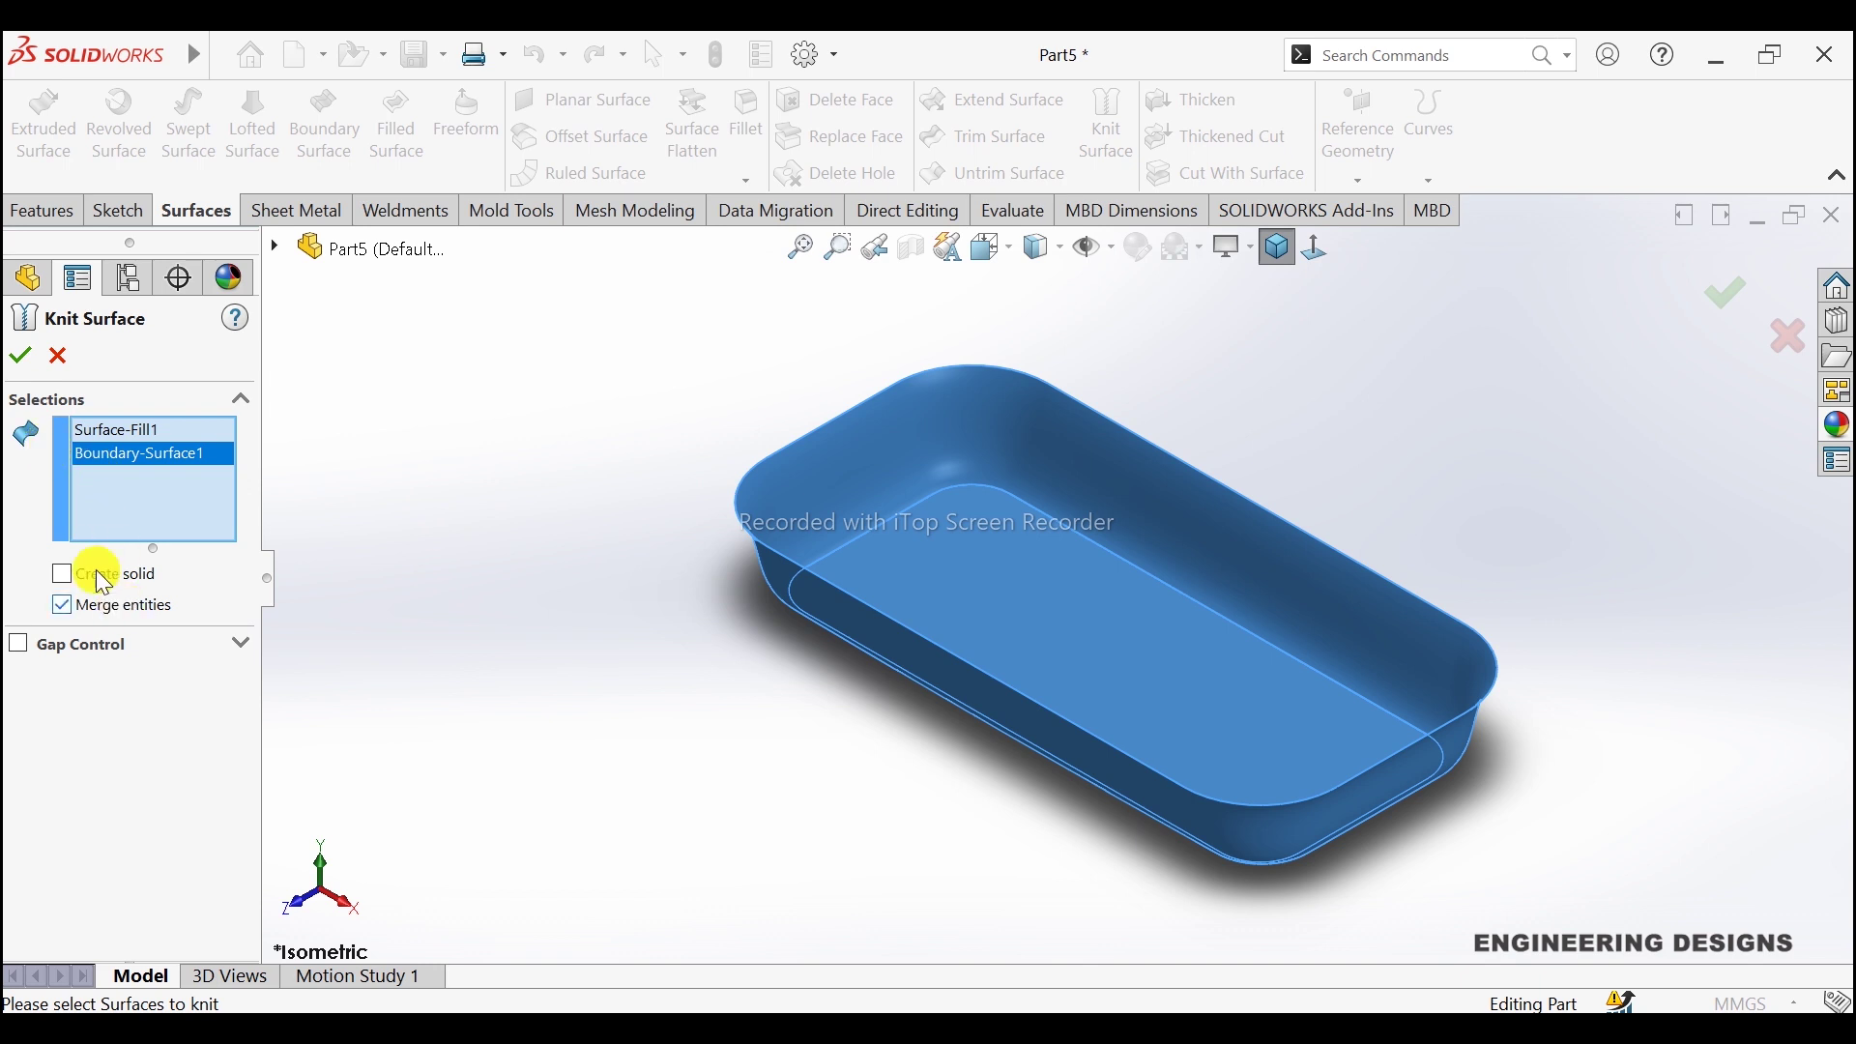
left_click(19, 355)
left_click(503, 452)
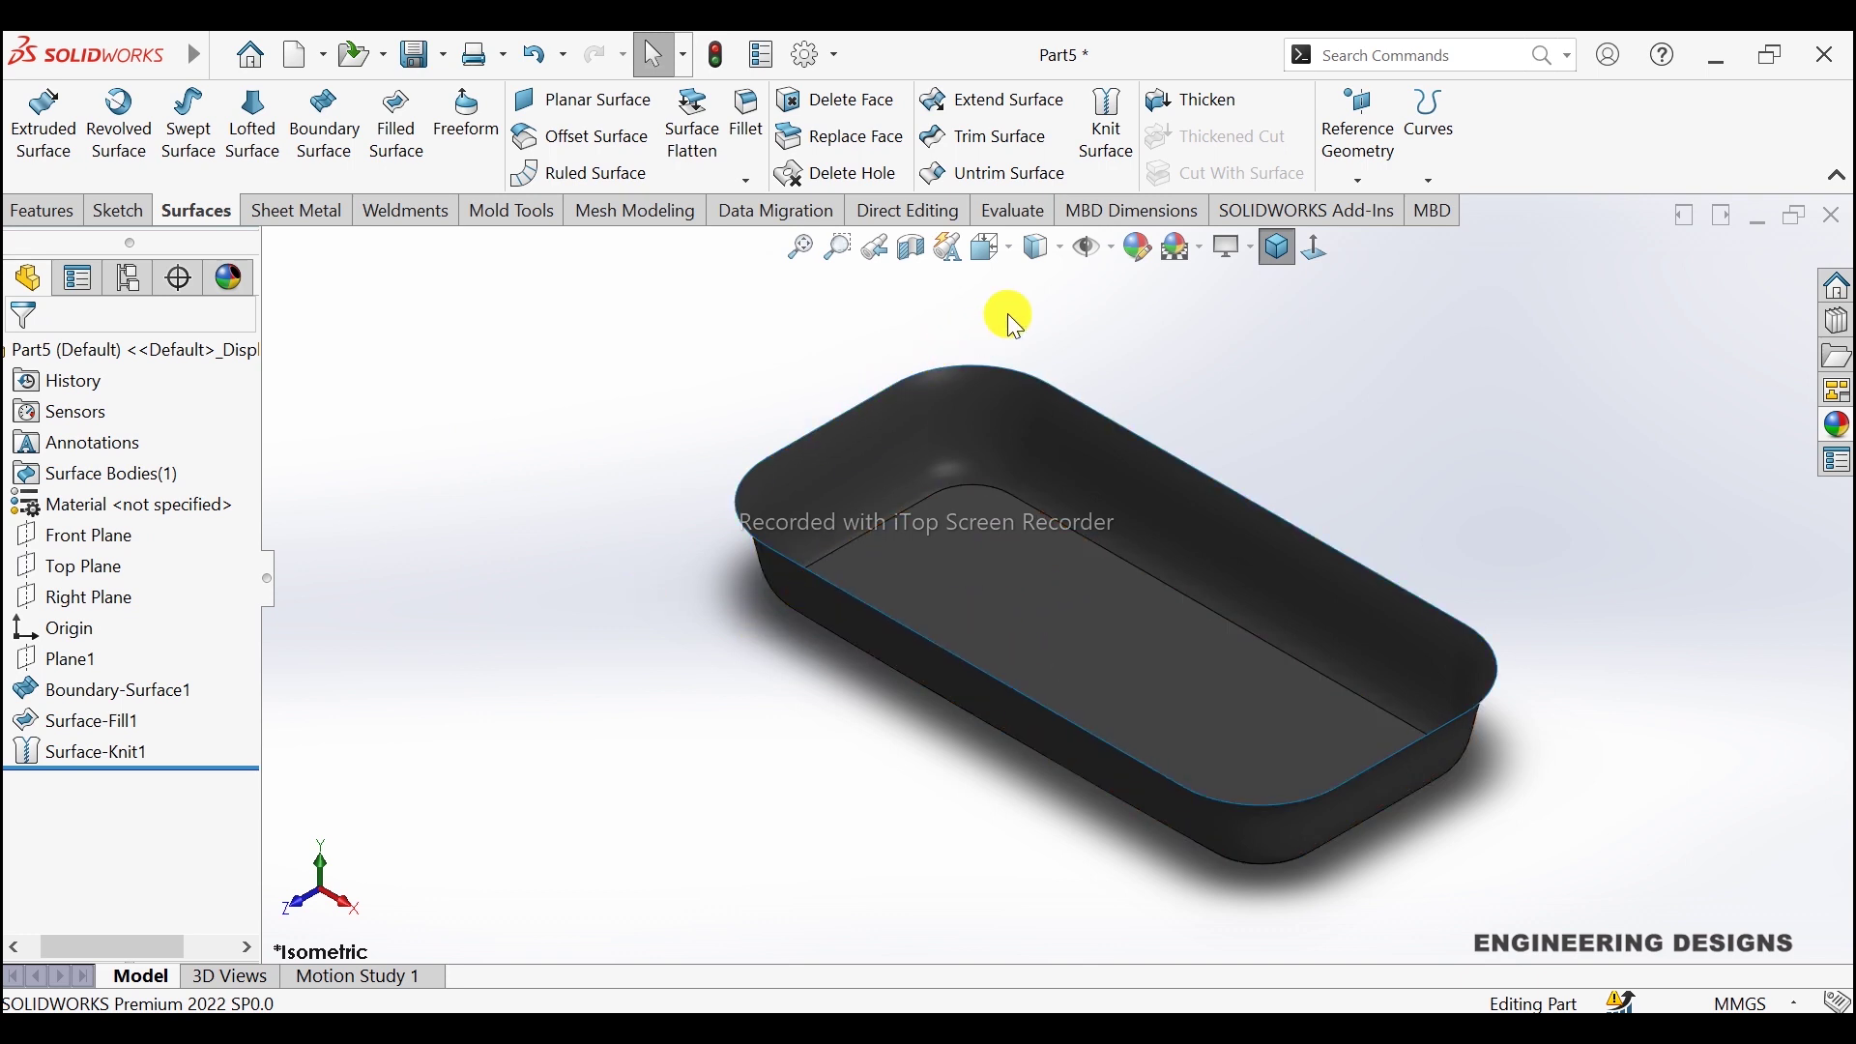
Step: Thicken Surface-Knit1 by 1 mm on both sides to make the solid Thicken1
left_click(1195, 101)
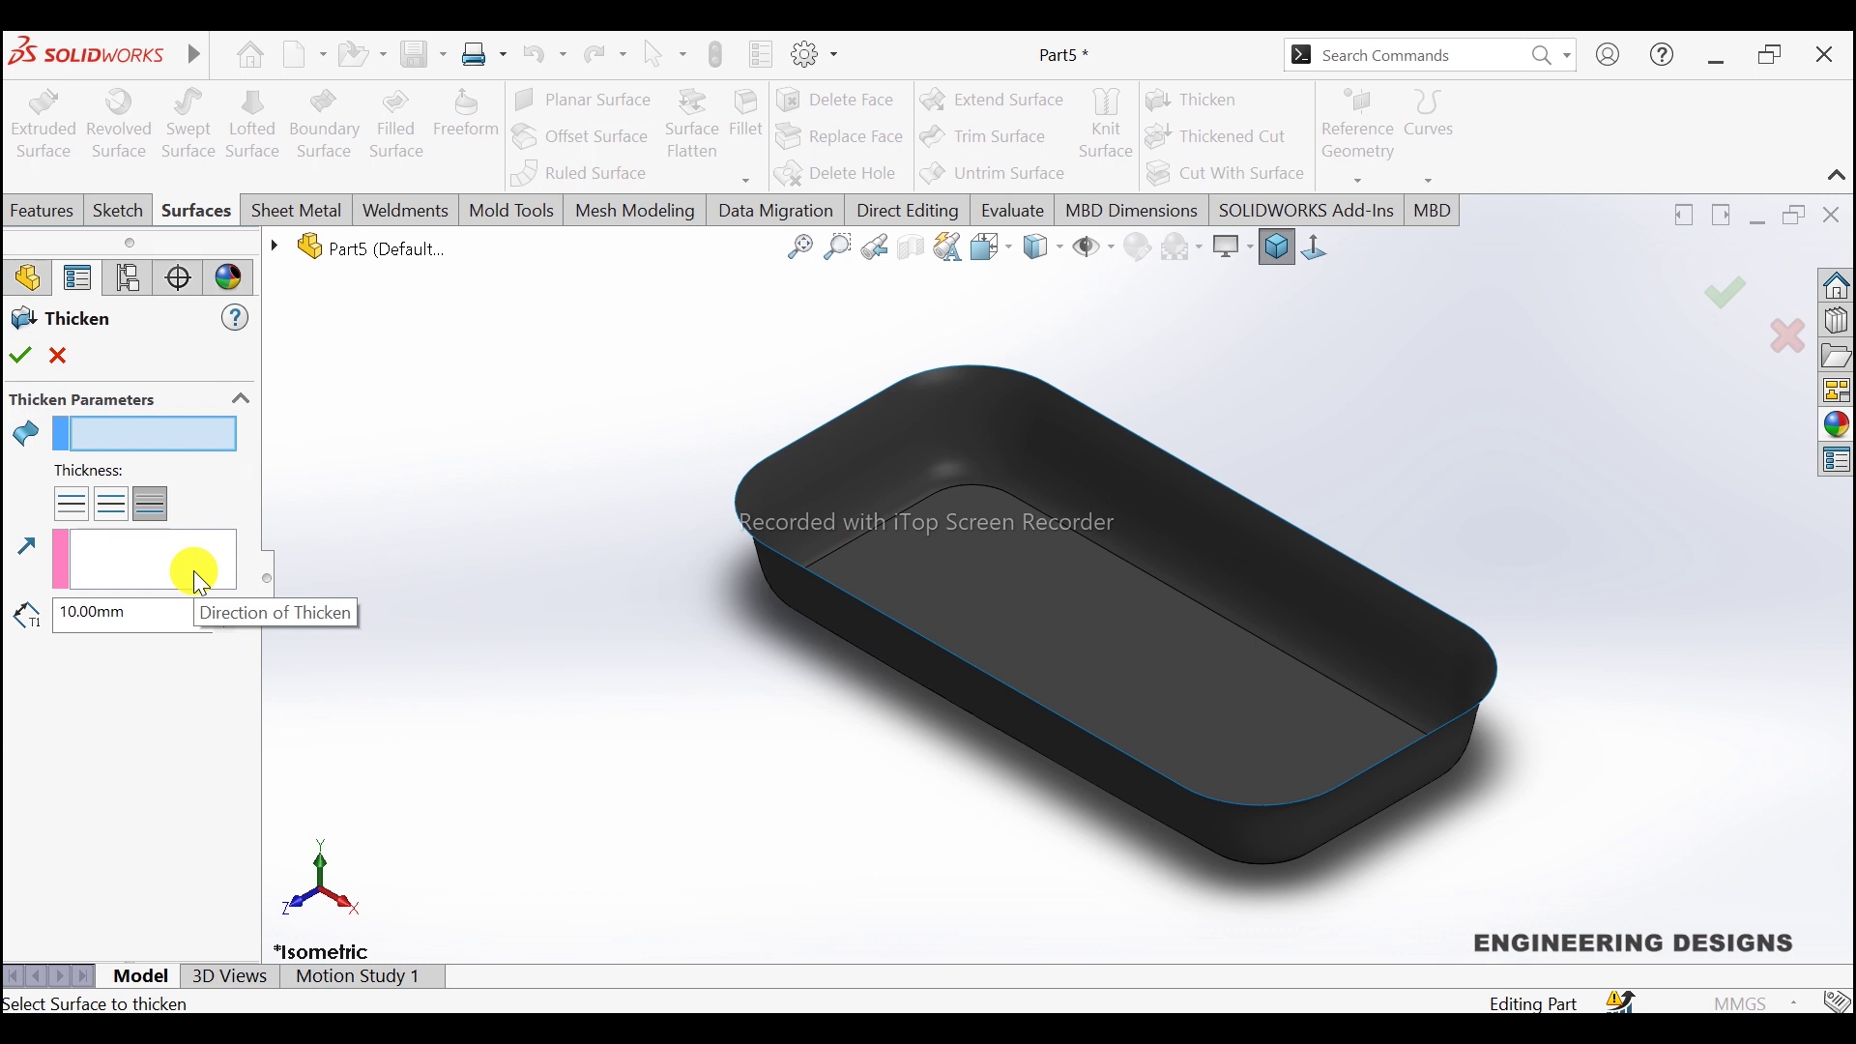
double_click(150, 616)
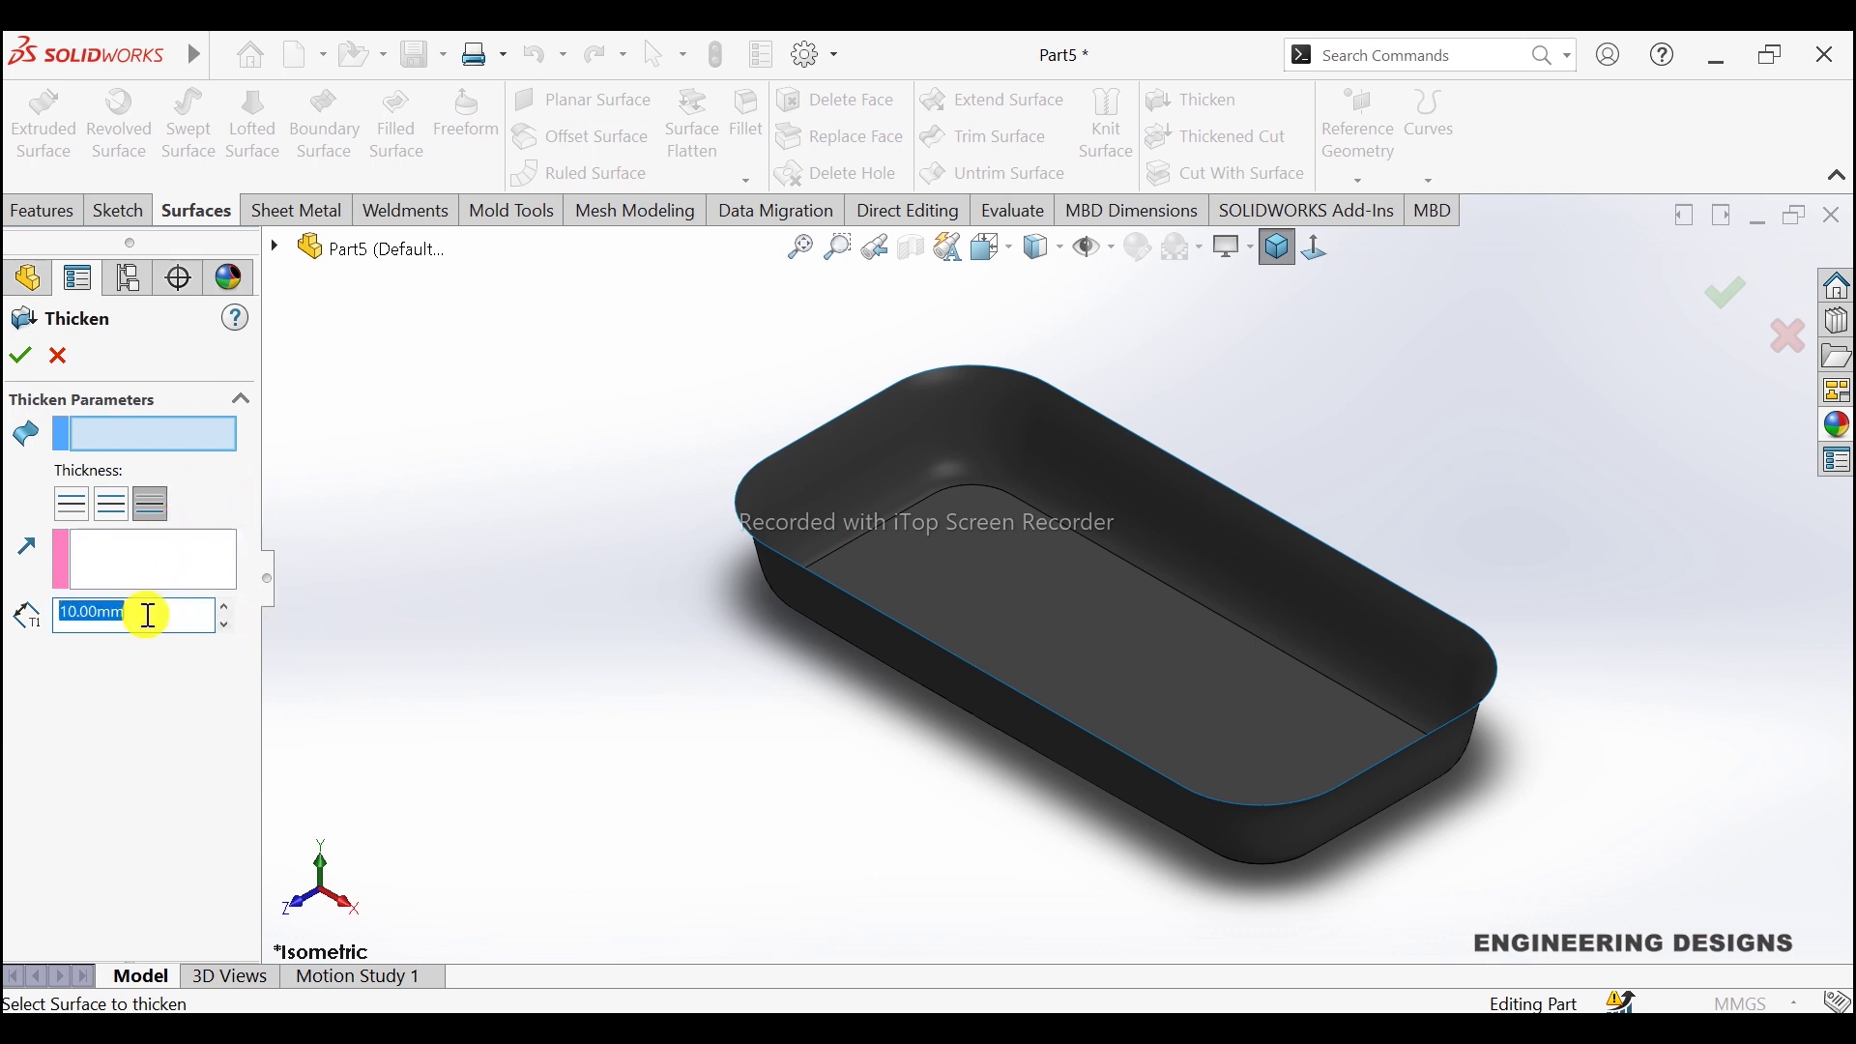
type("1")
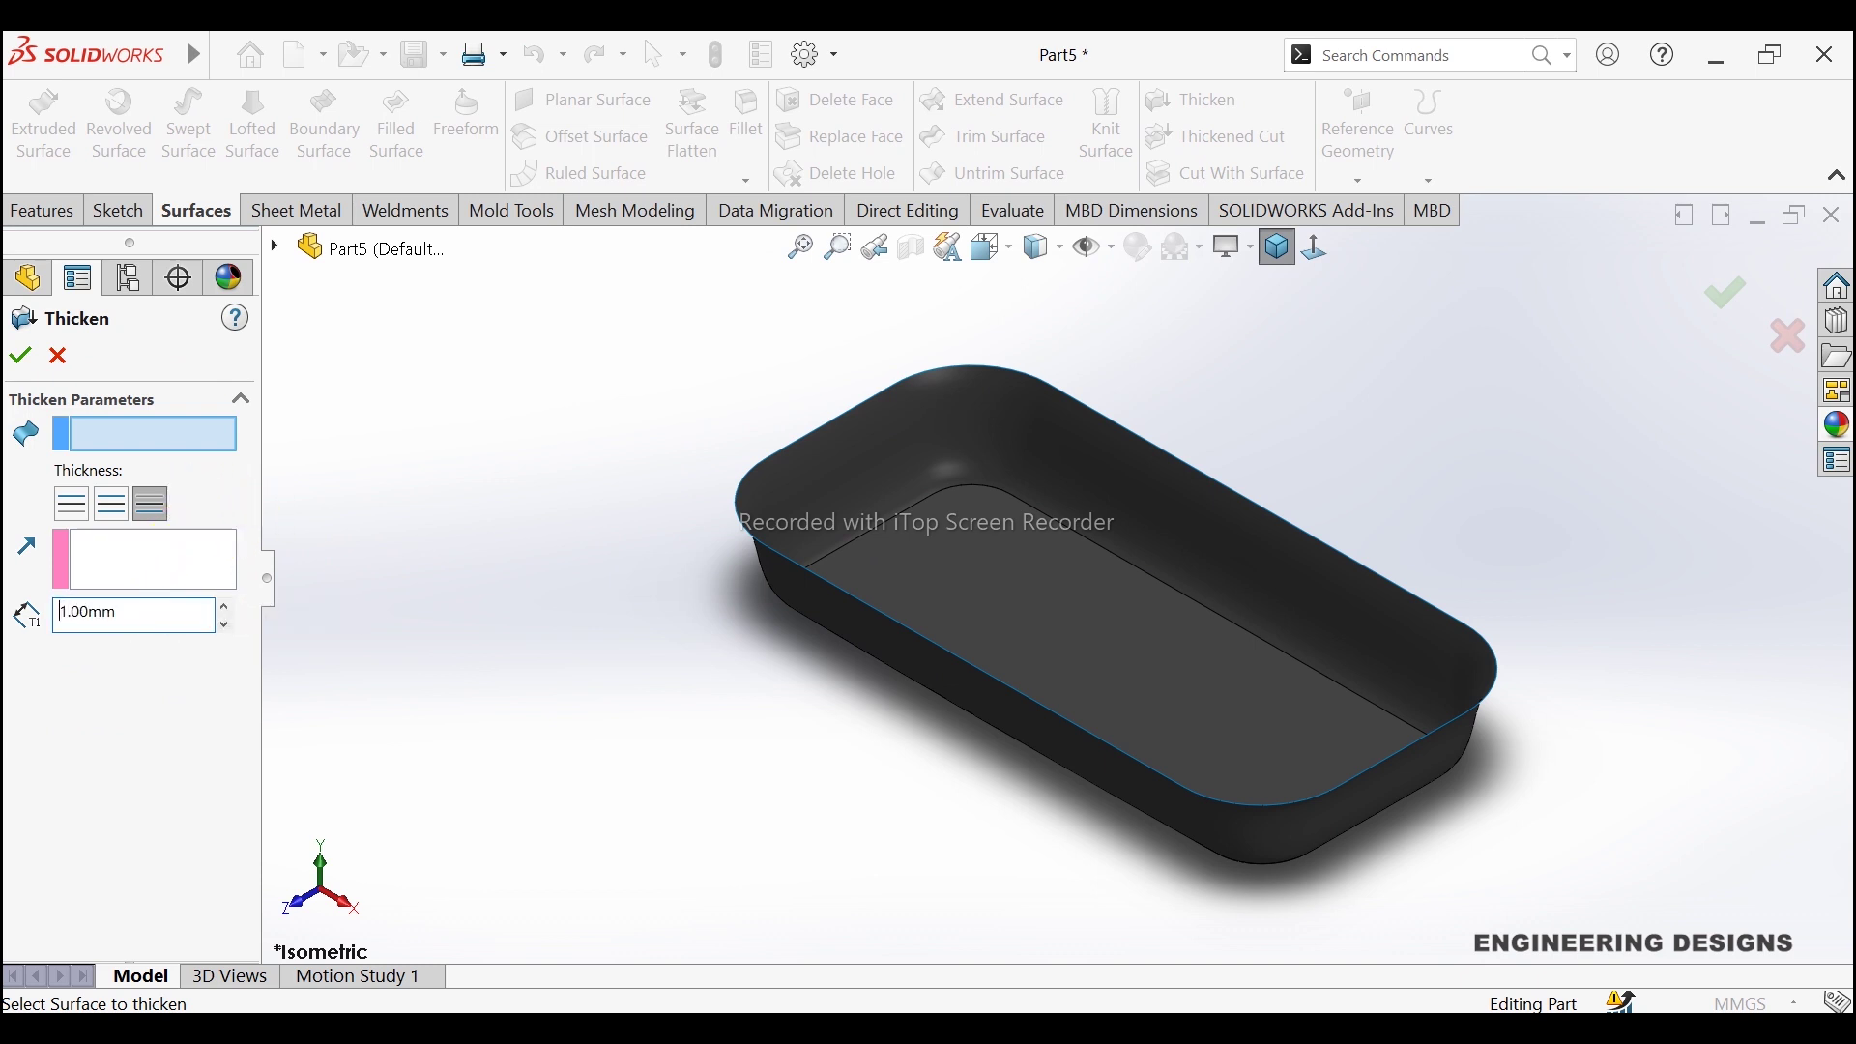
left_click(1057, 583)
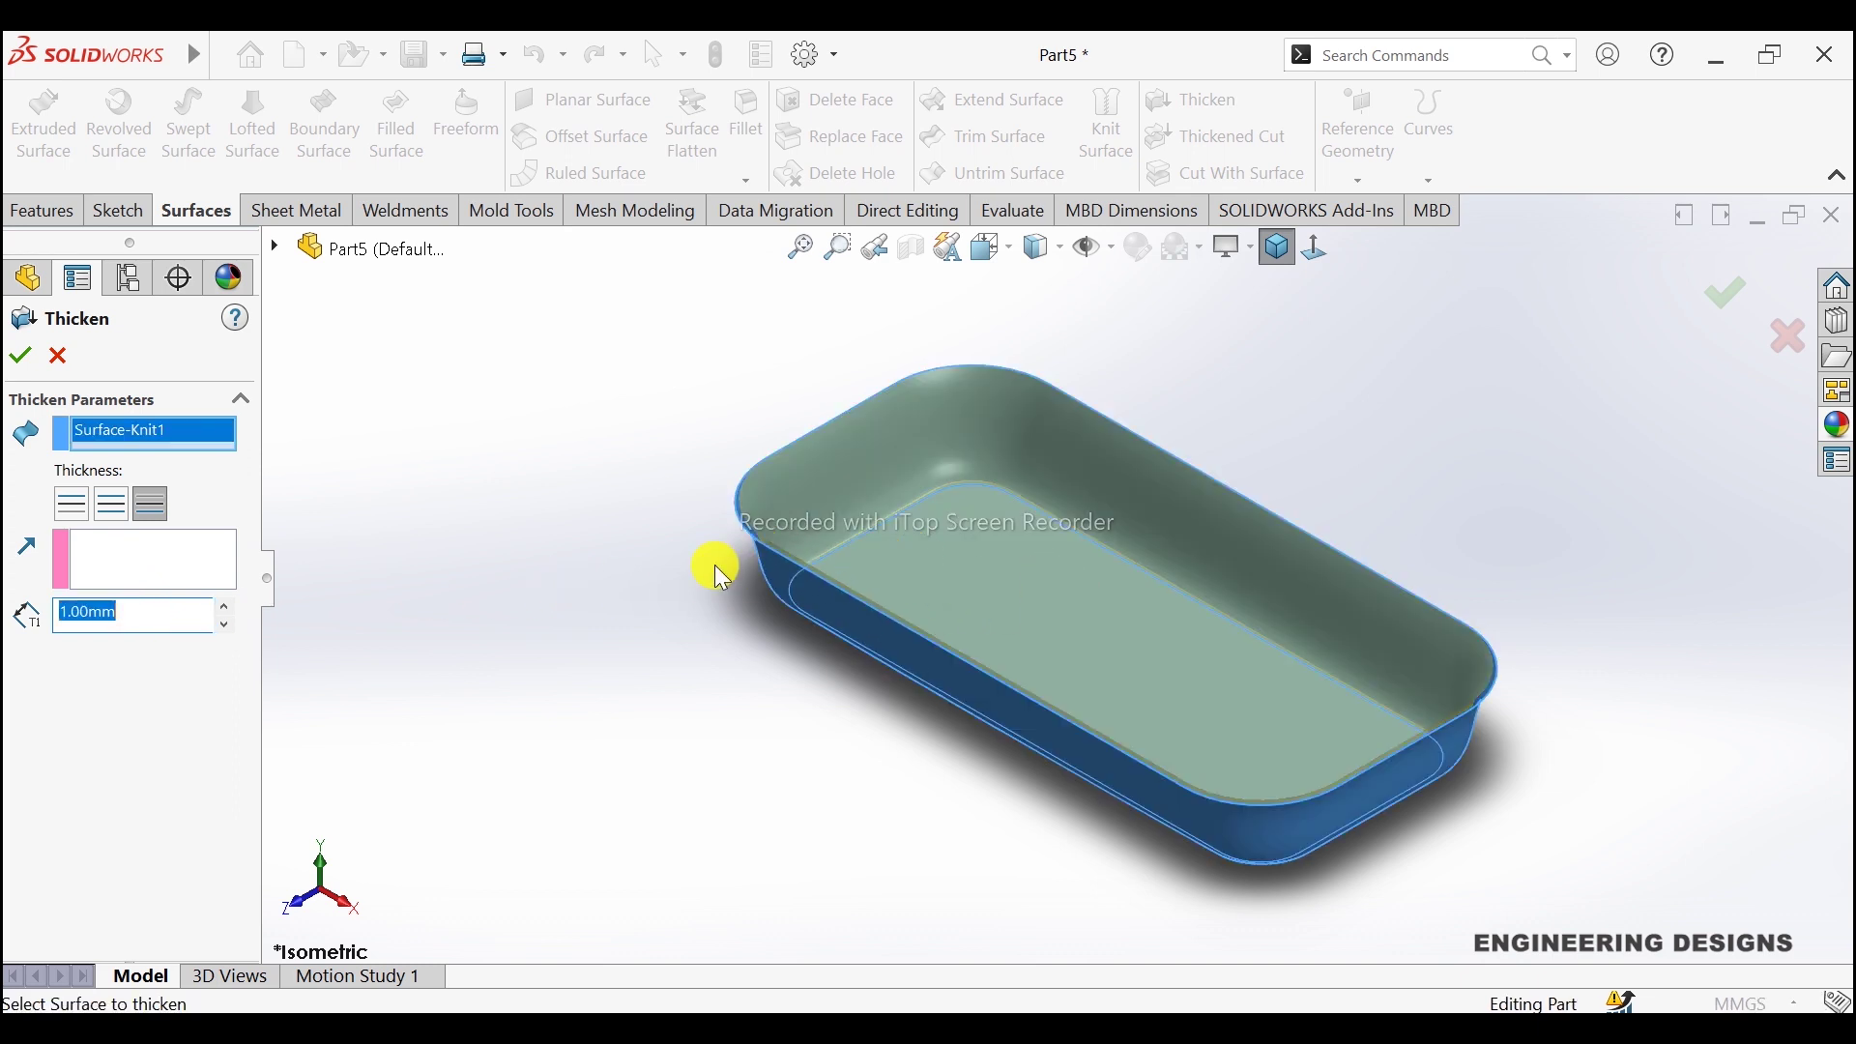
left_click(75, 504)
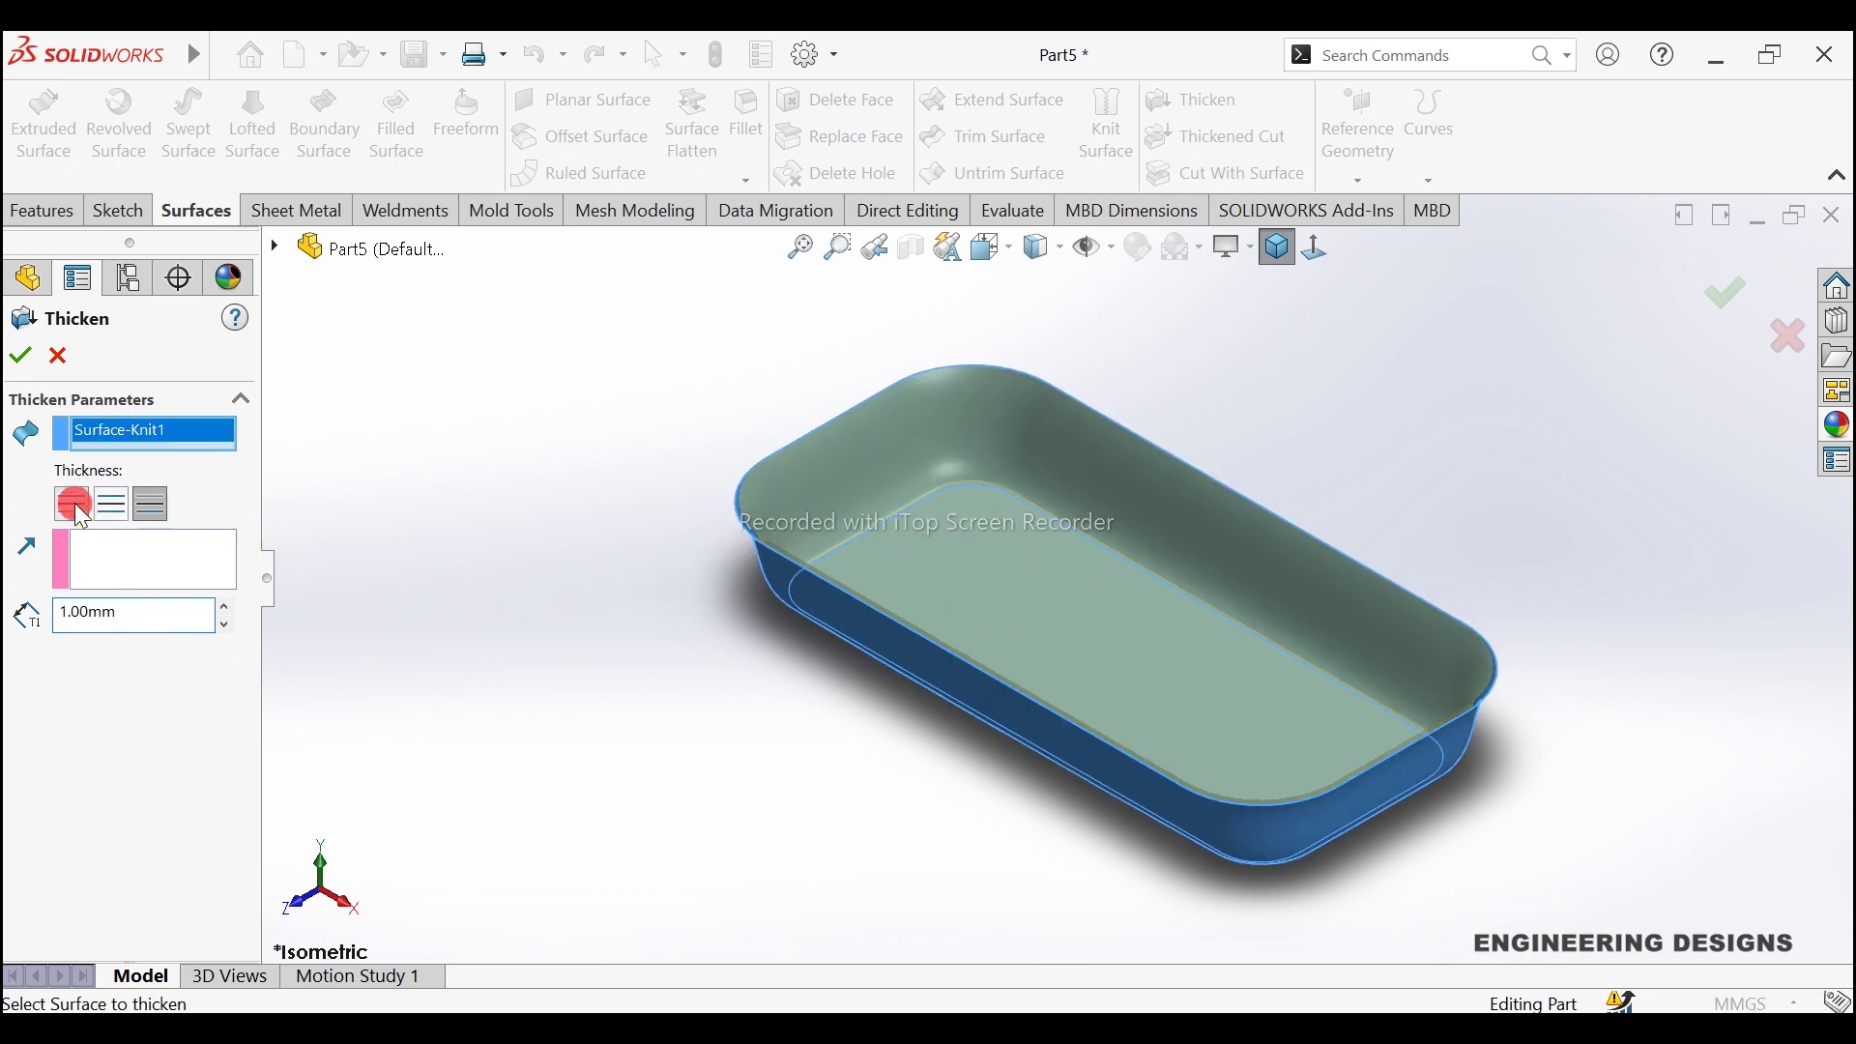
left_click(112, 504)
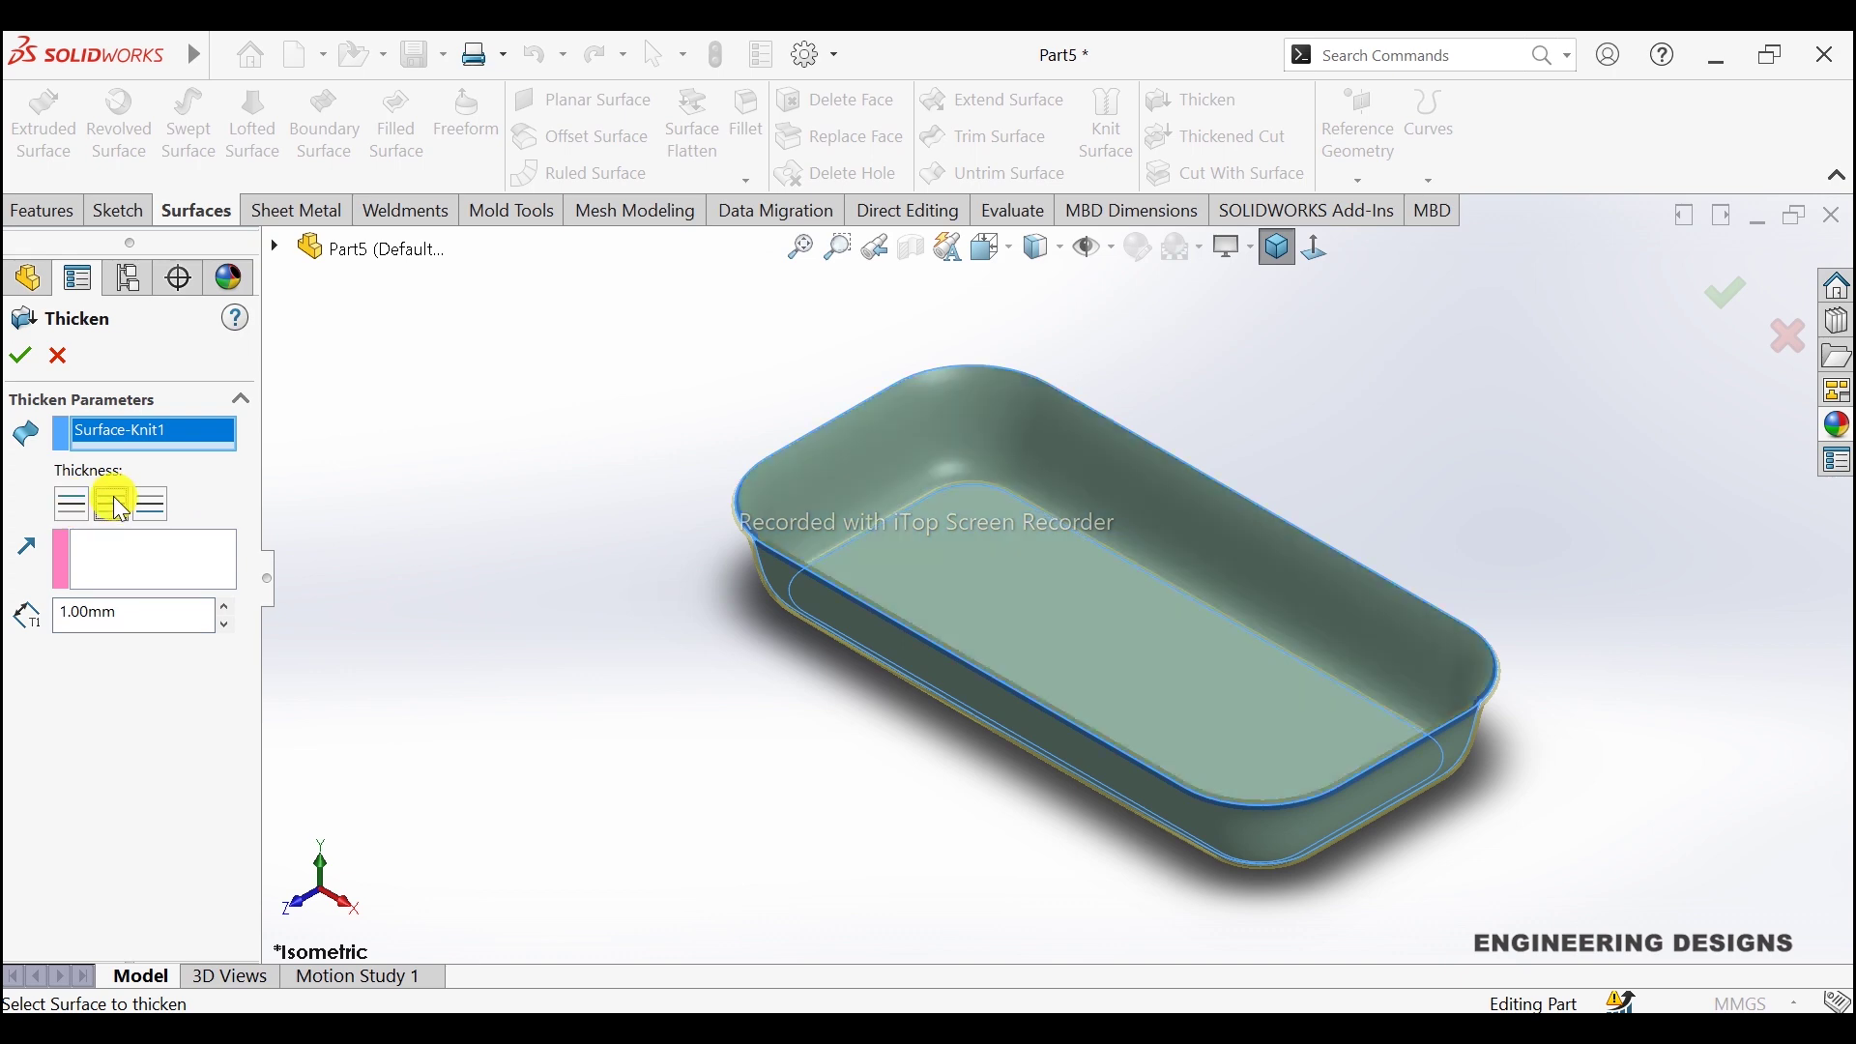
left_click(17, 354)
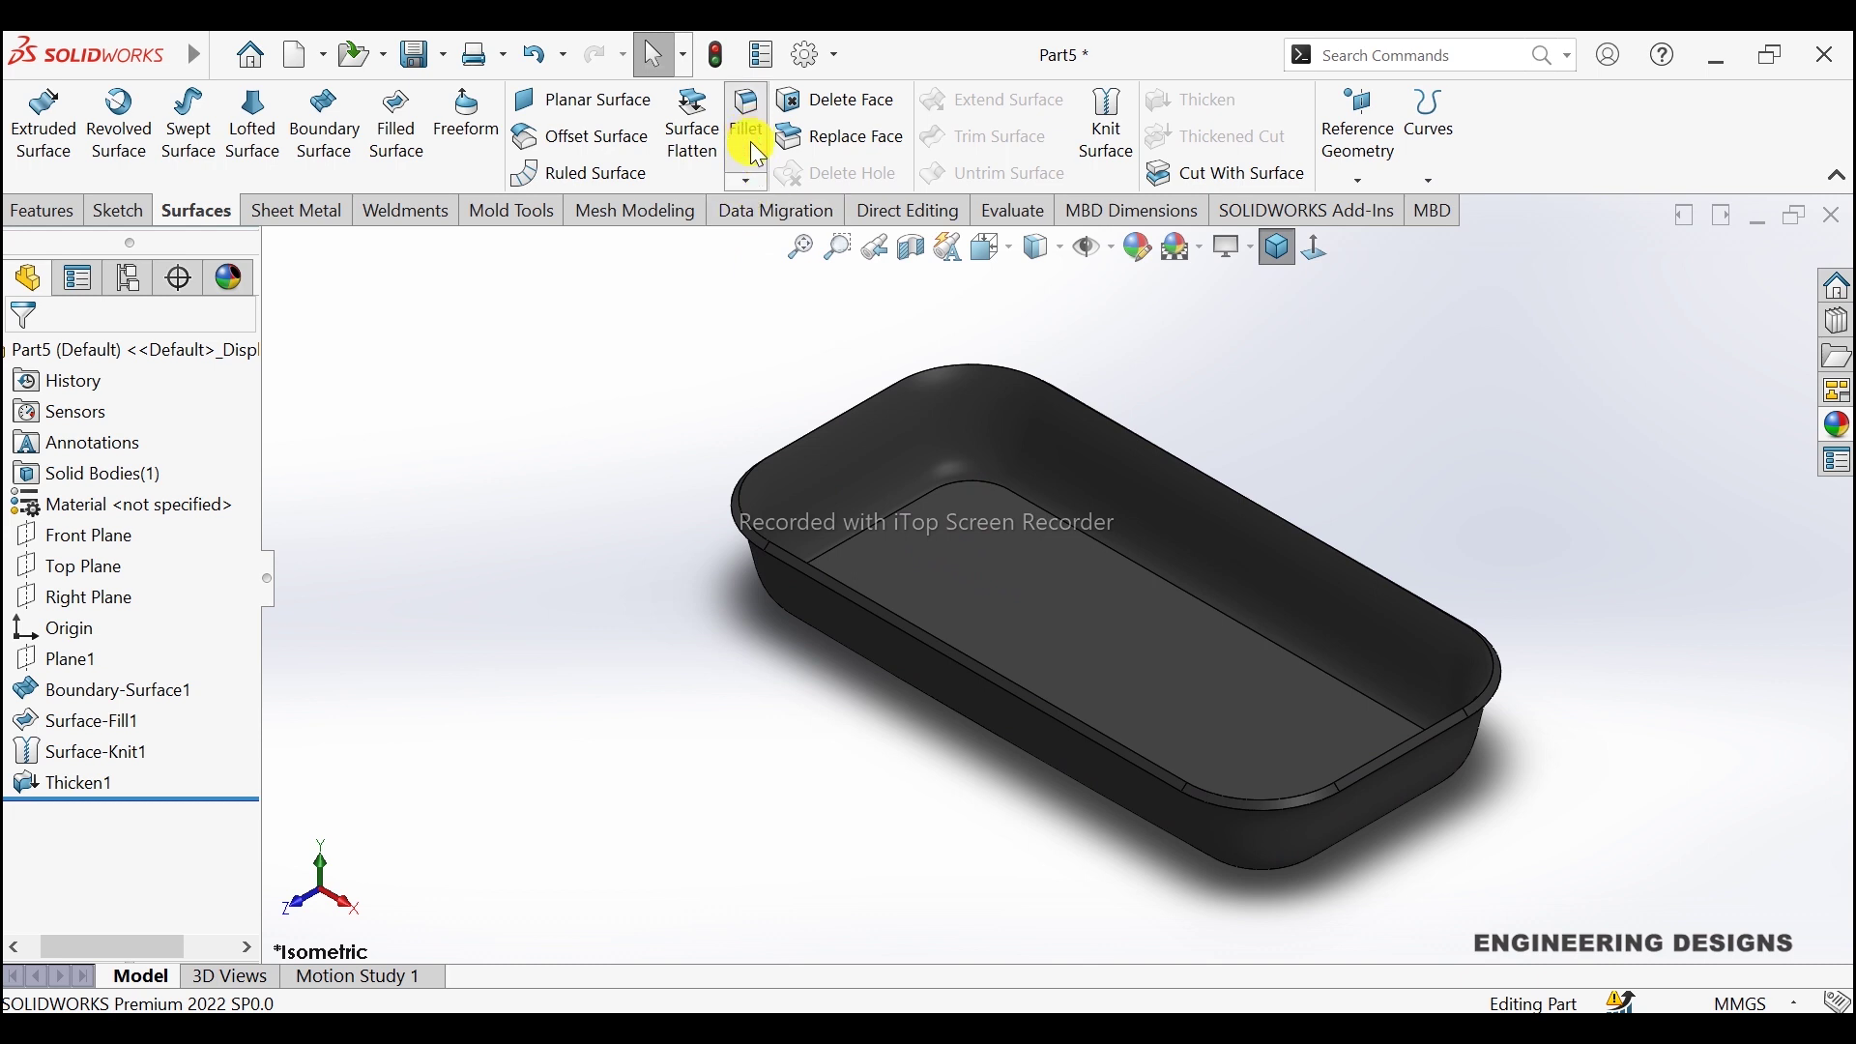
Step: Fillet the tray's top rim edge and outer corner edge with a 0.5 mm radius
left_click(870, 611)
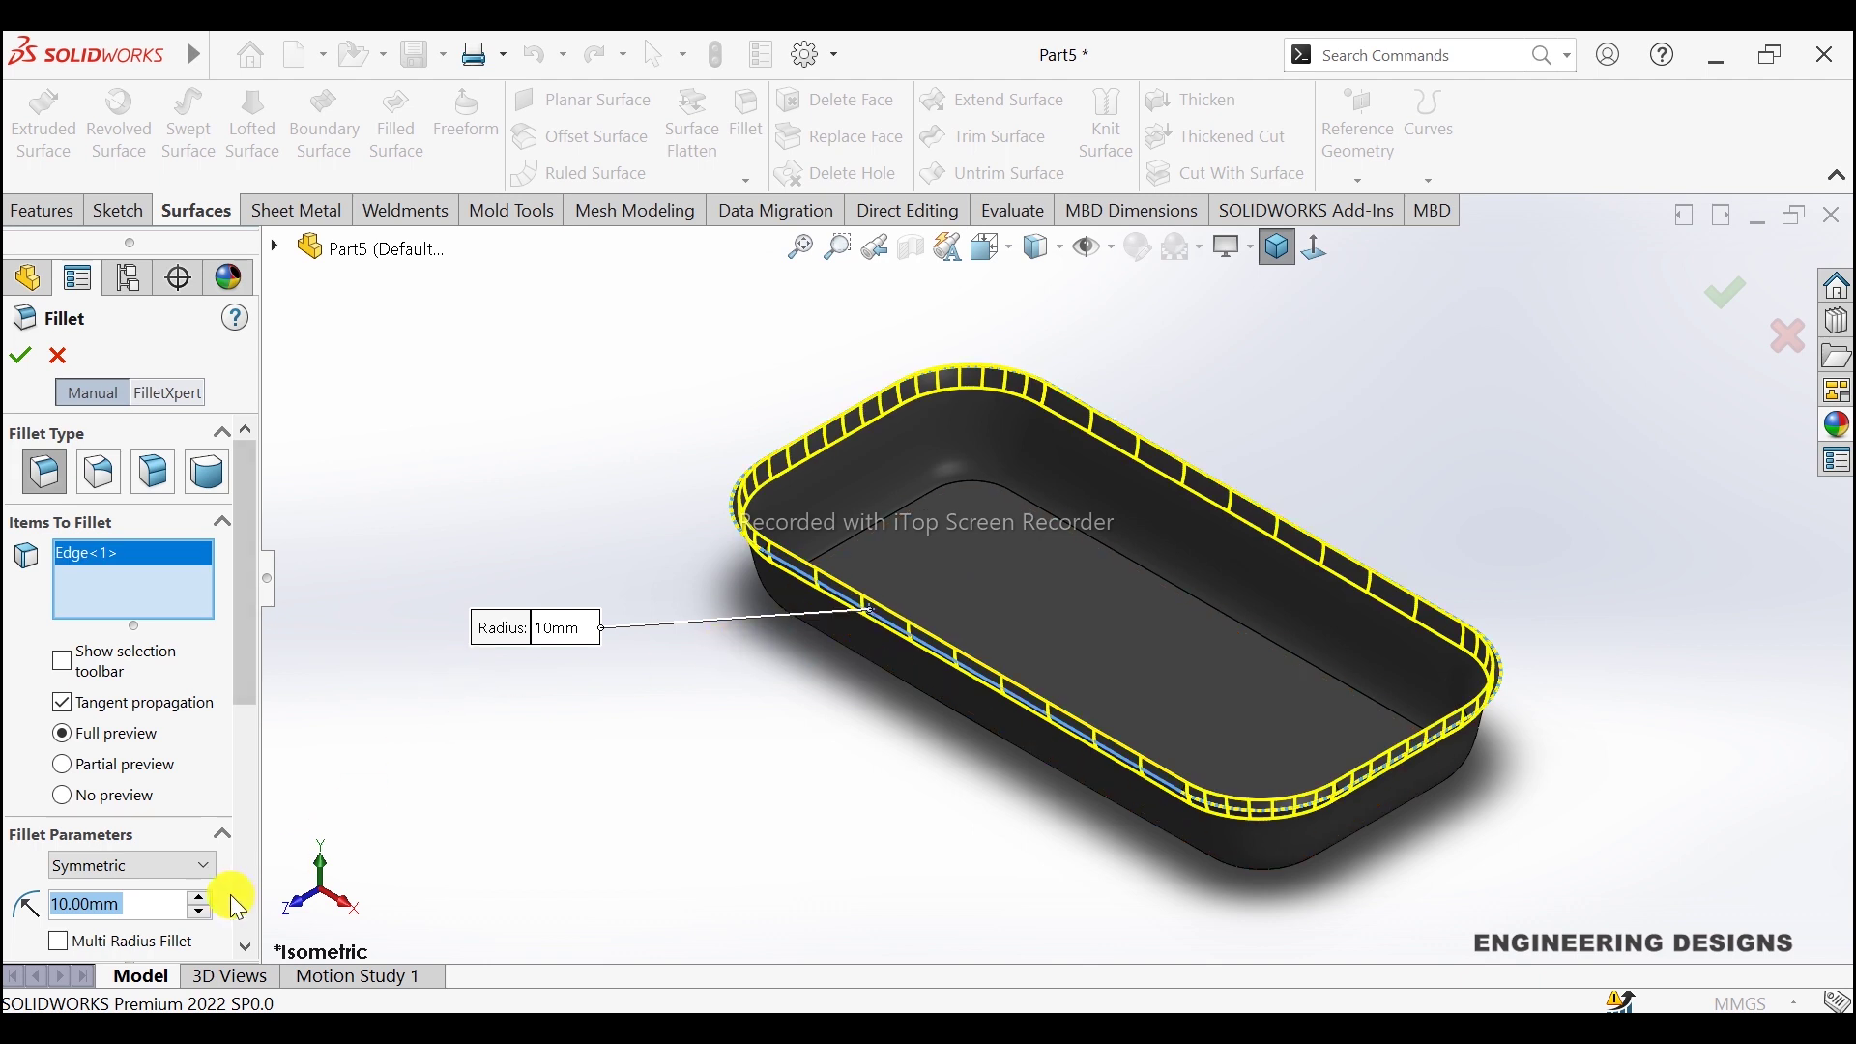
type("0.5")
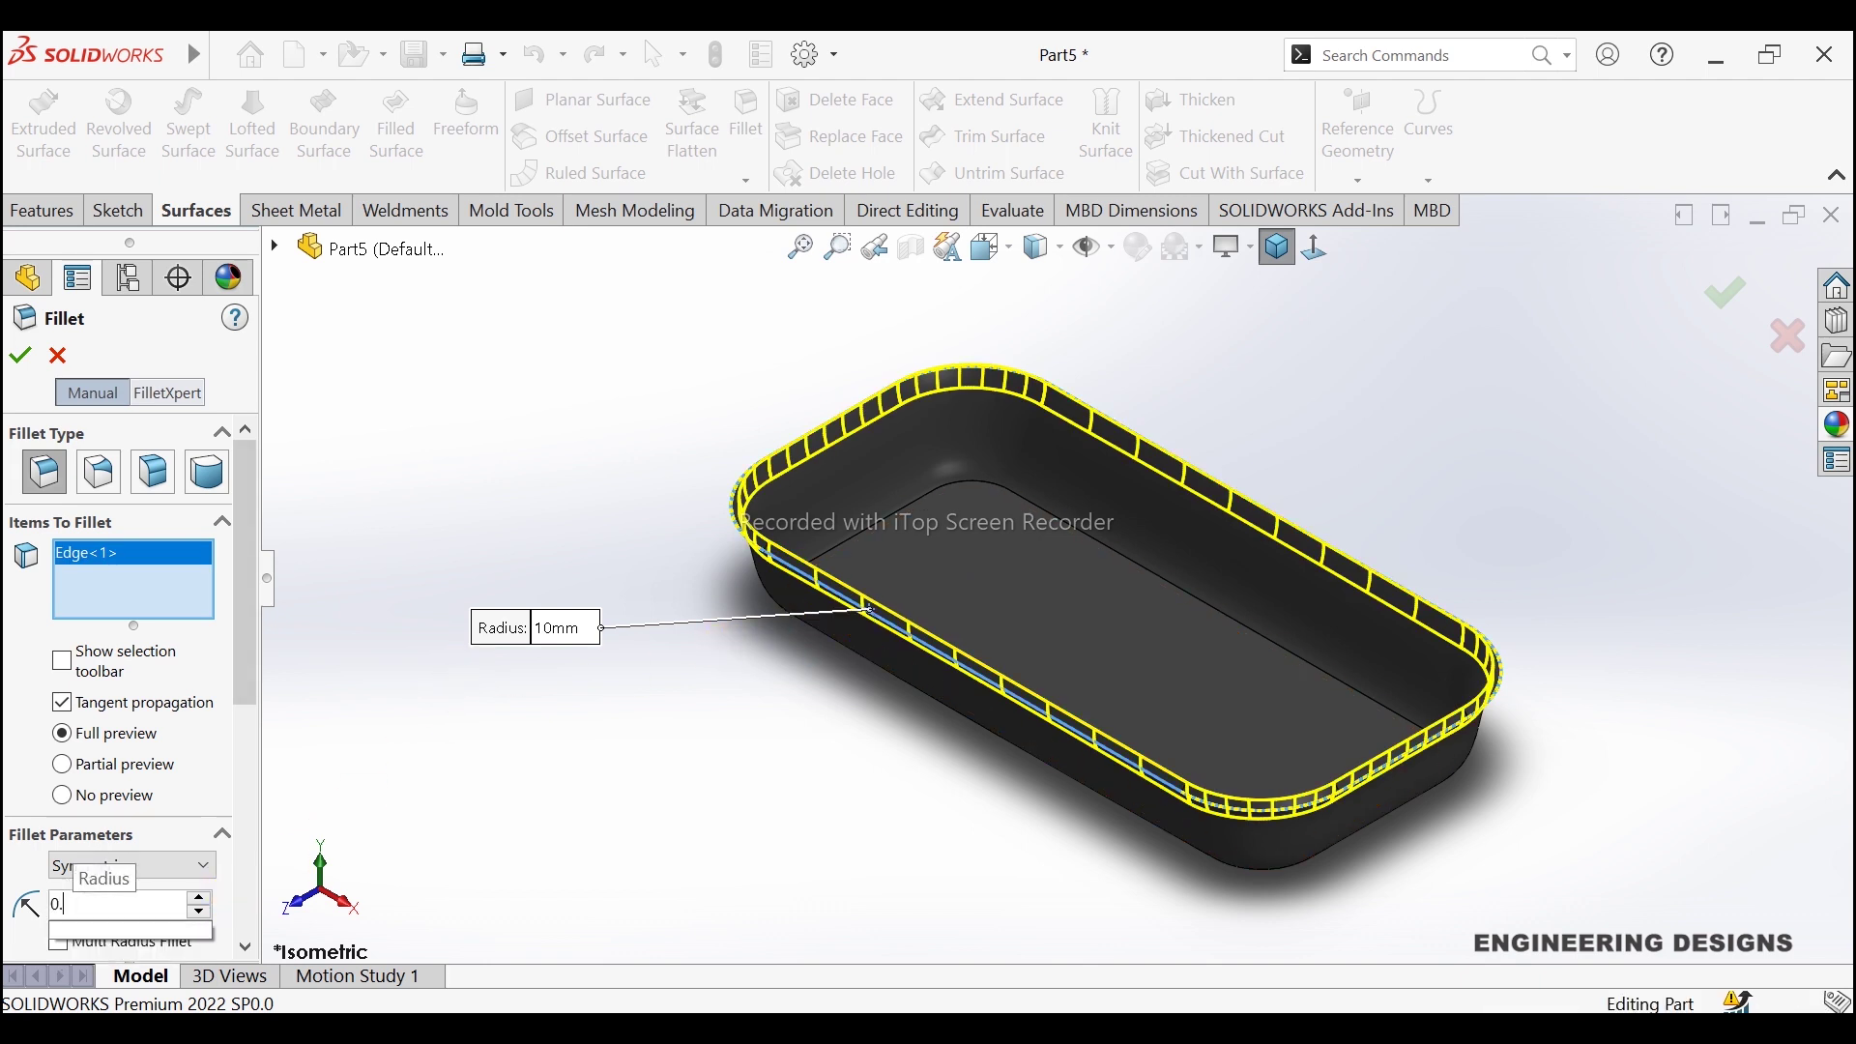
key("Return")
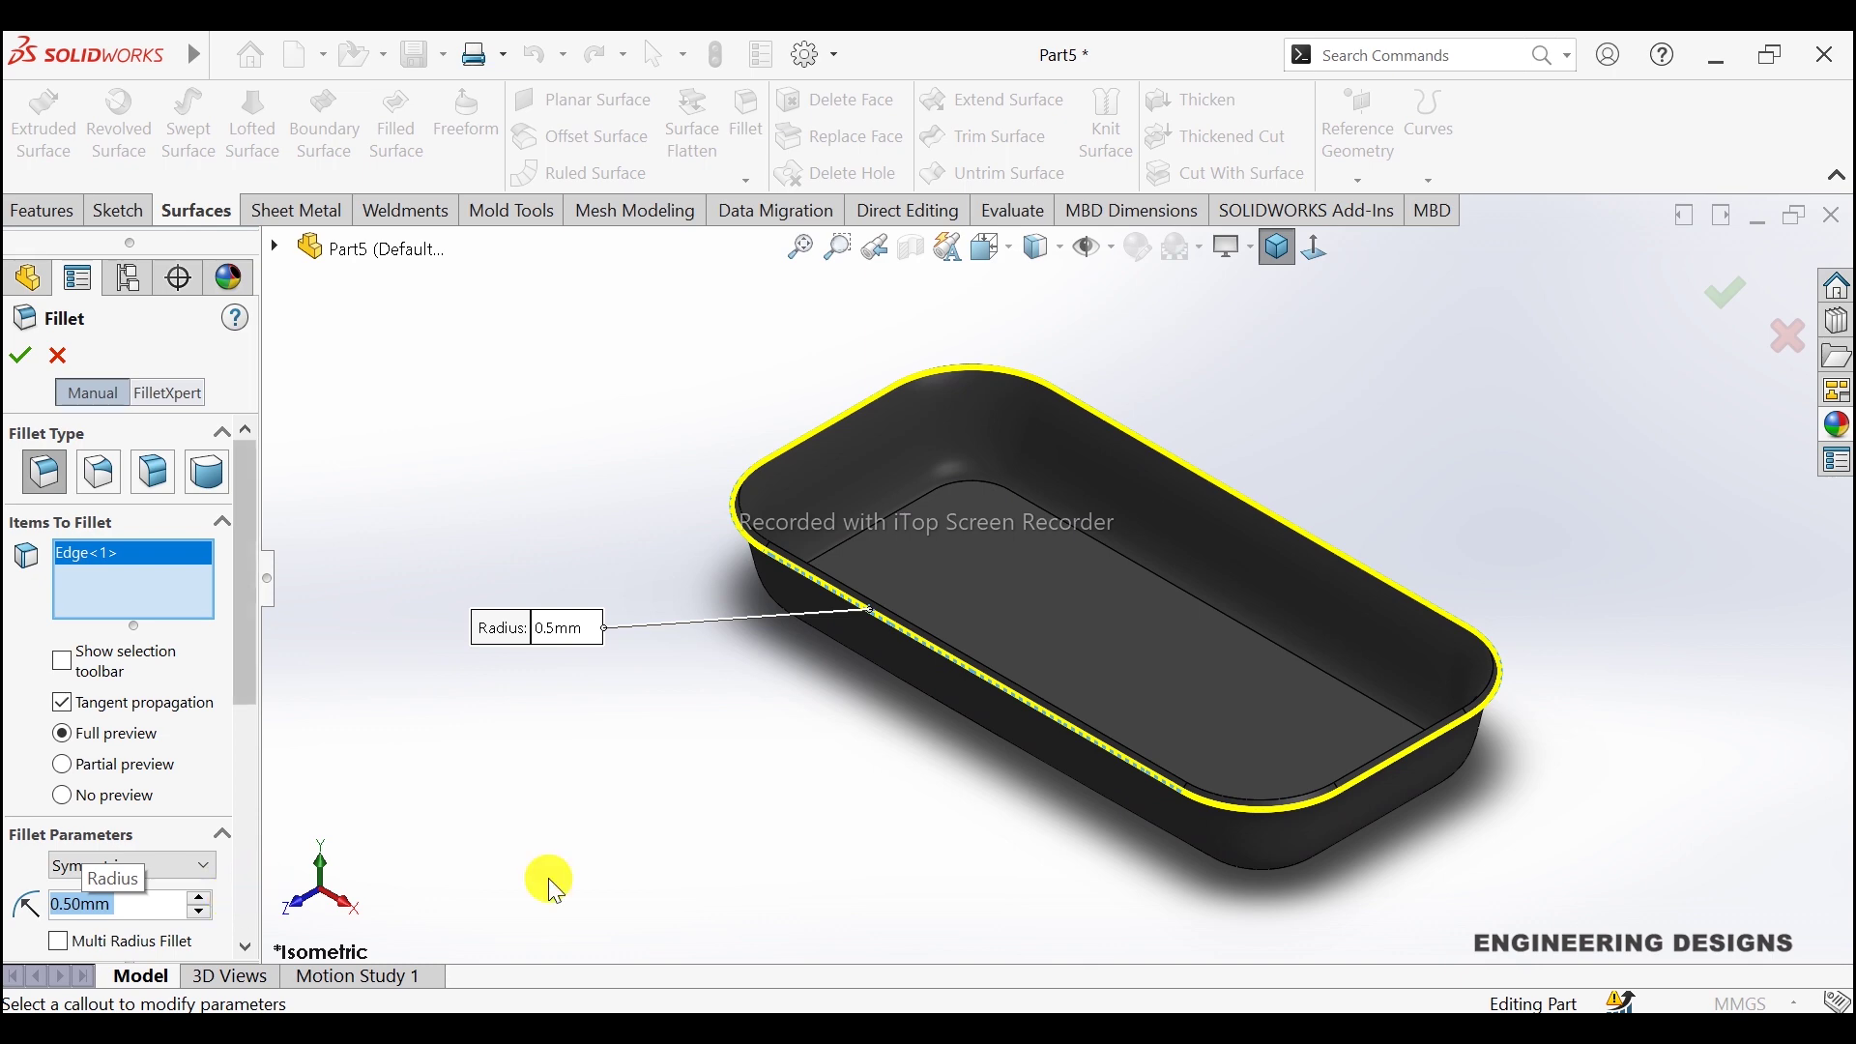
scroll(745, 555, "up", 1)
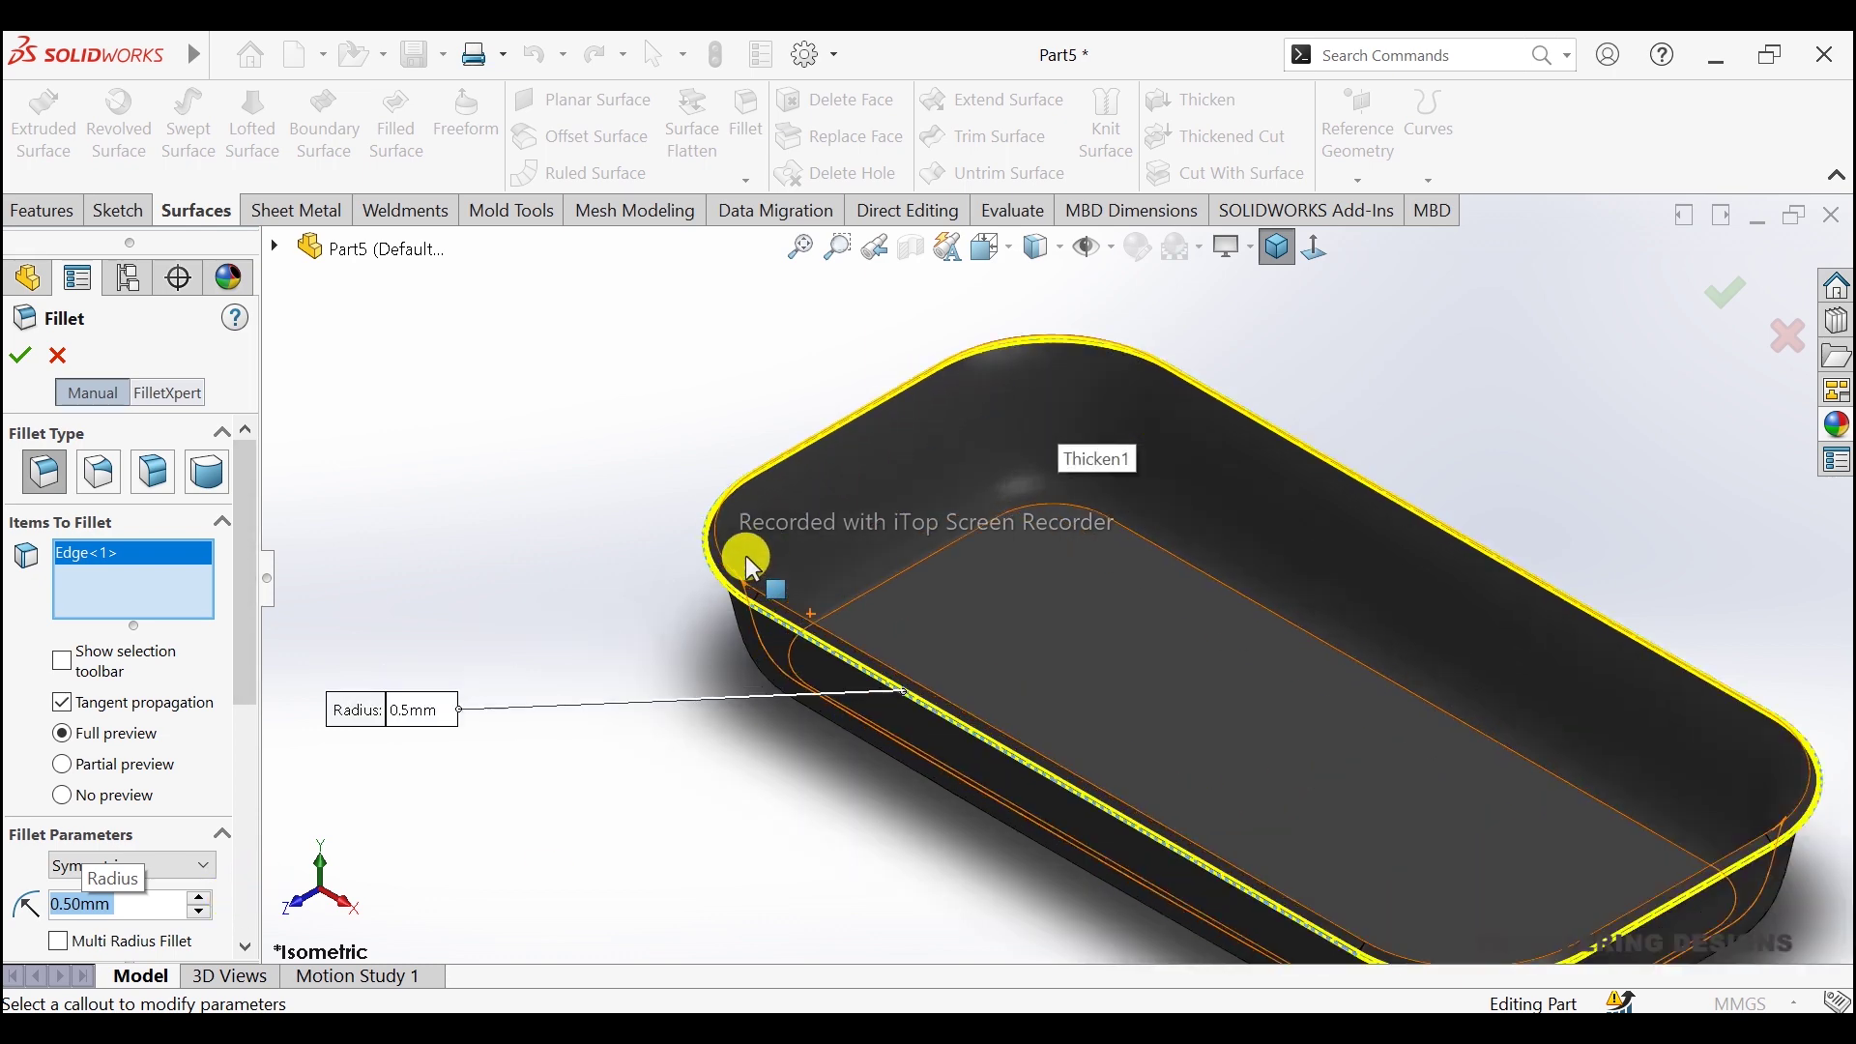
scroll(773, 548, "up", 3)
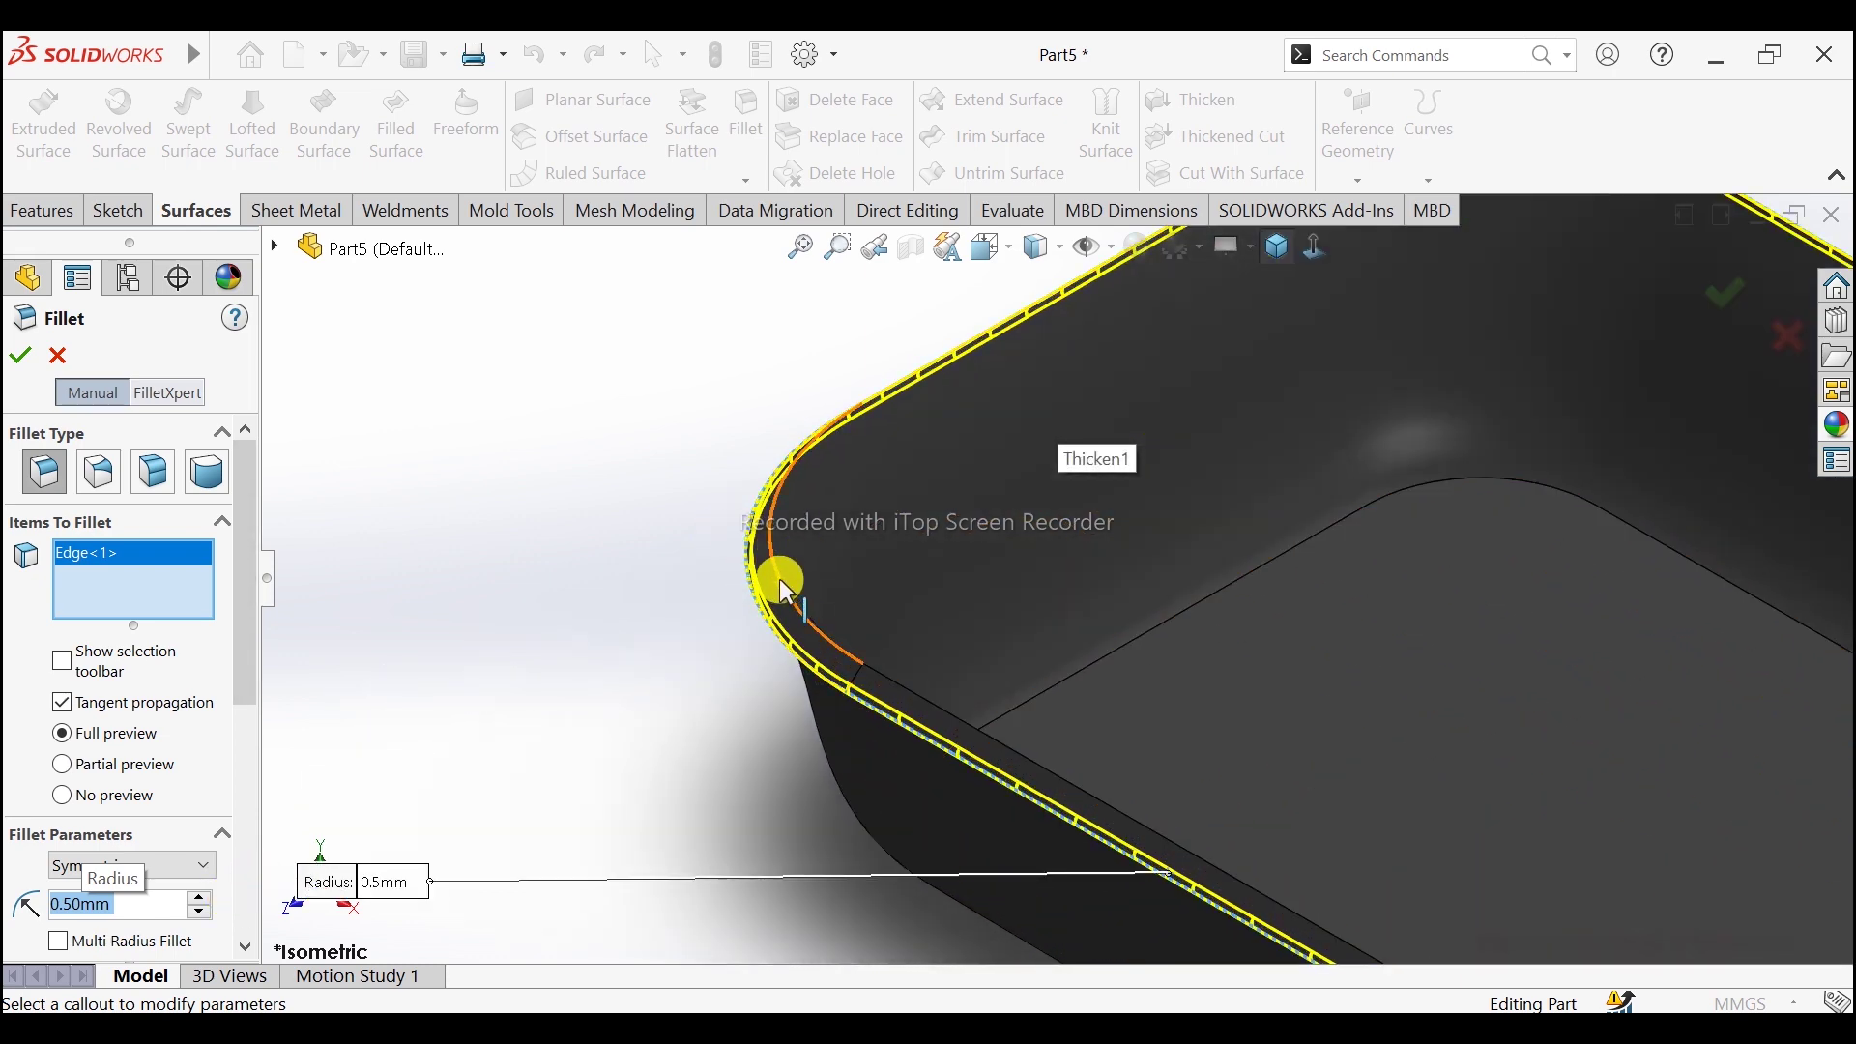
left_click(785, 588)
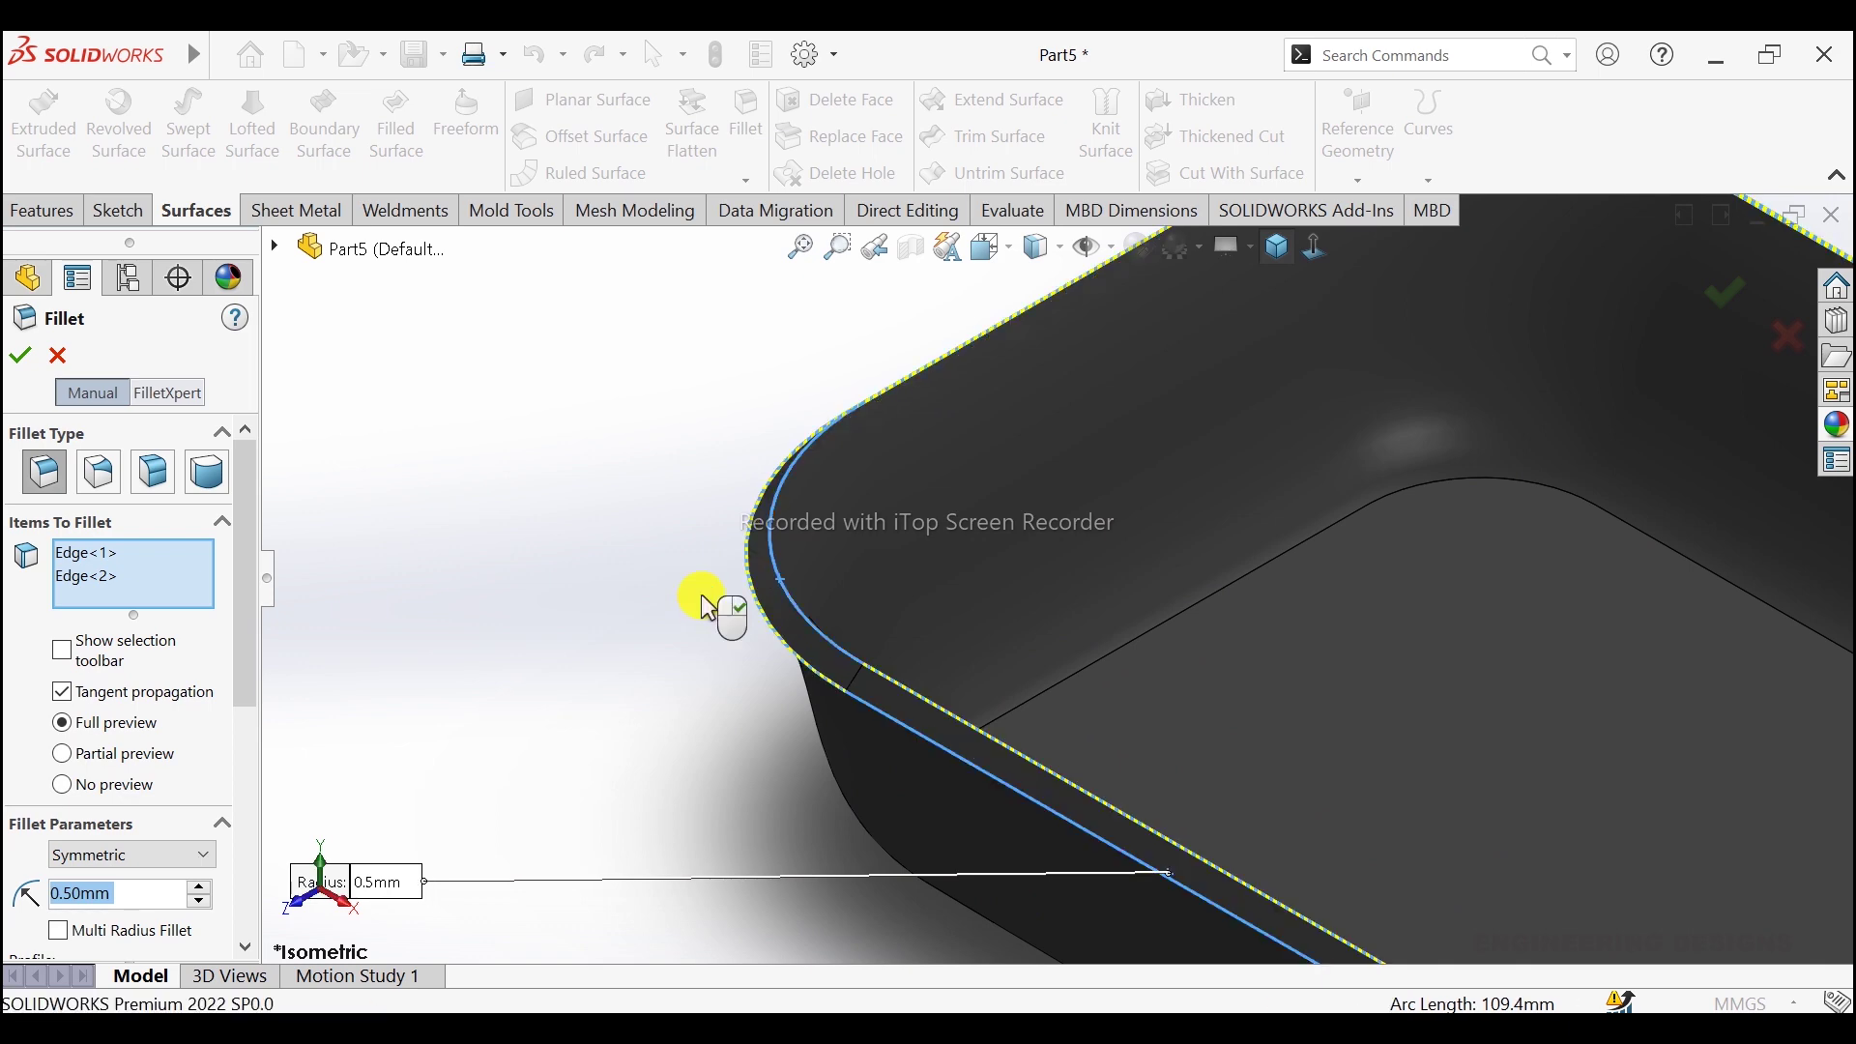
scroll(706, 607, "up", 5)
scroll(1063, 559, "up", 2)
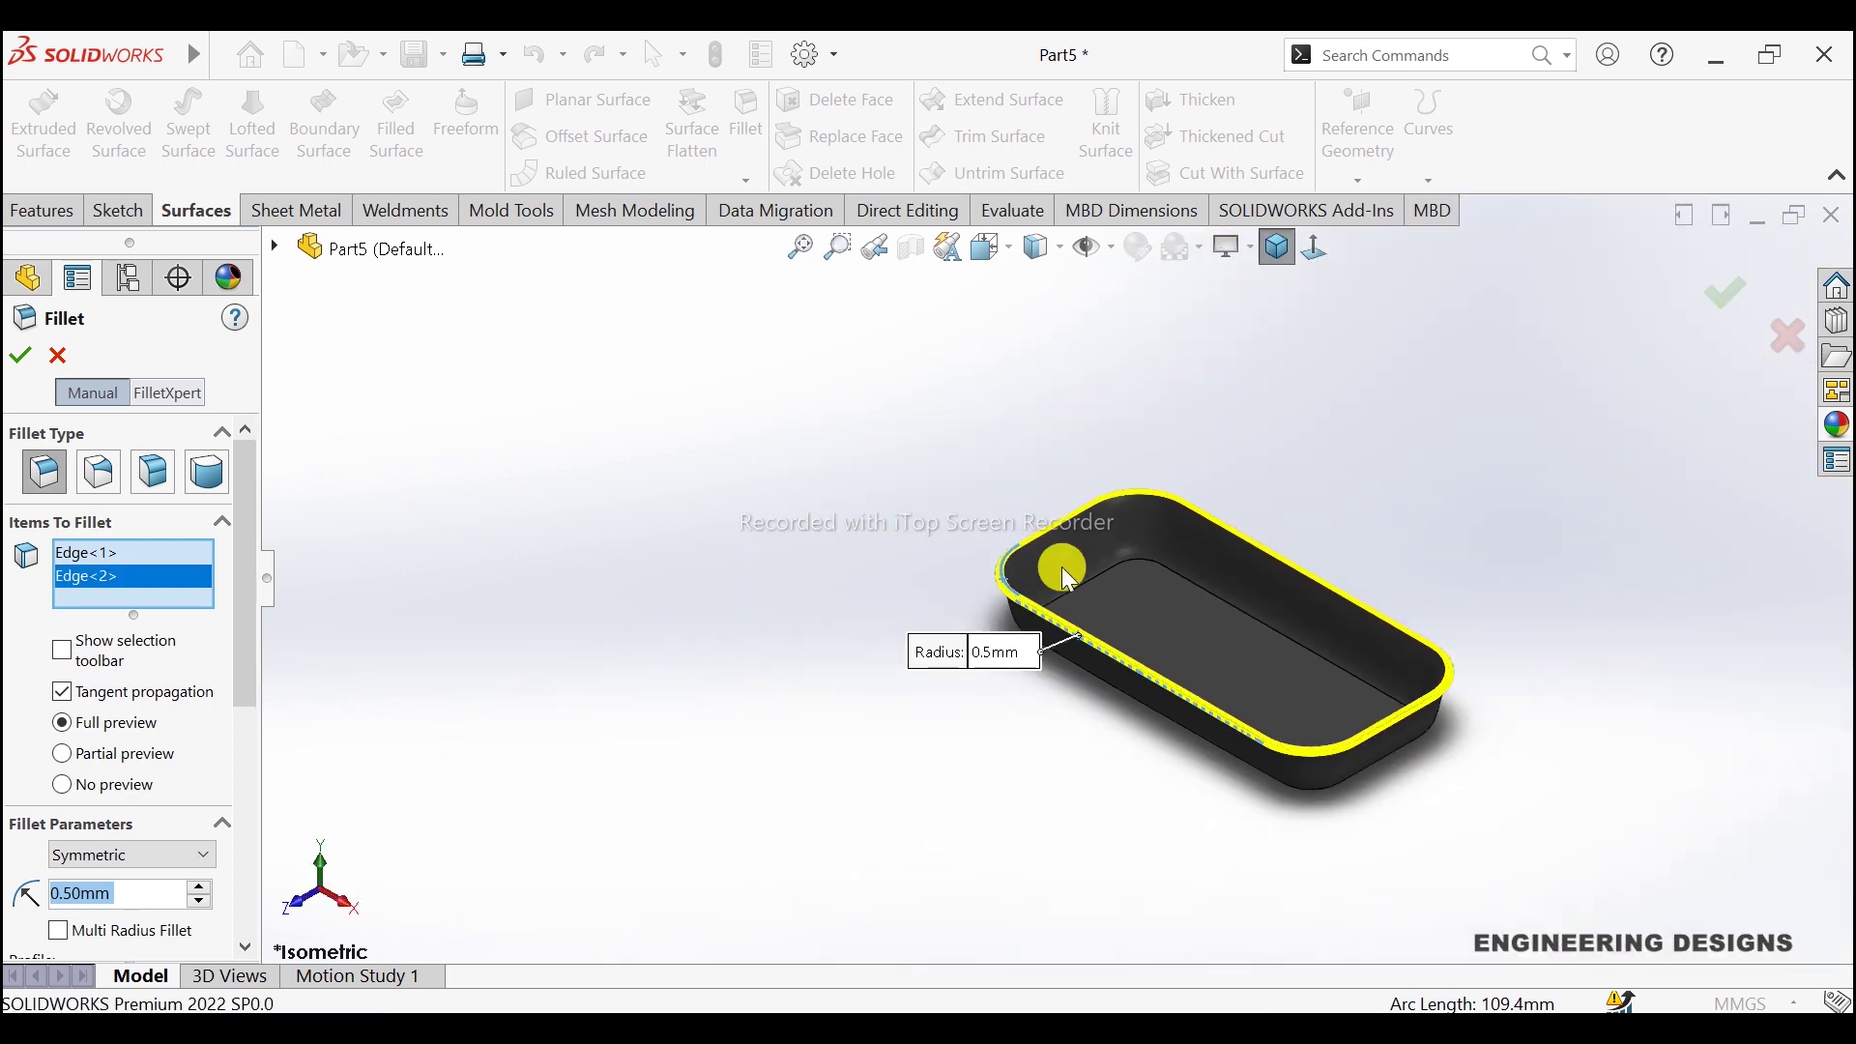
scroll(1297, 695, "down", 1)
scroll(1298, 701, "down", 2)
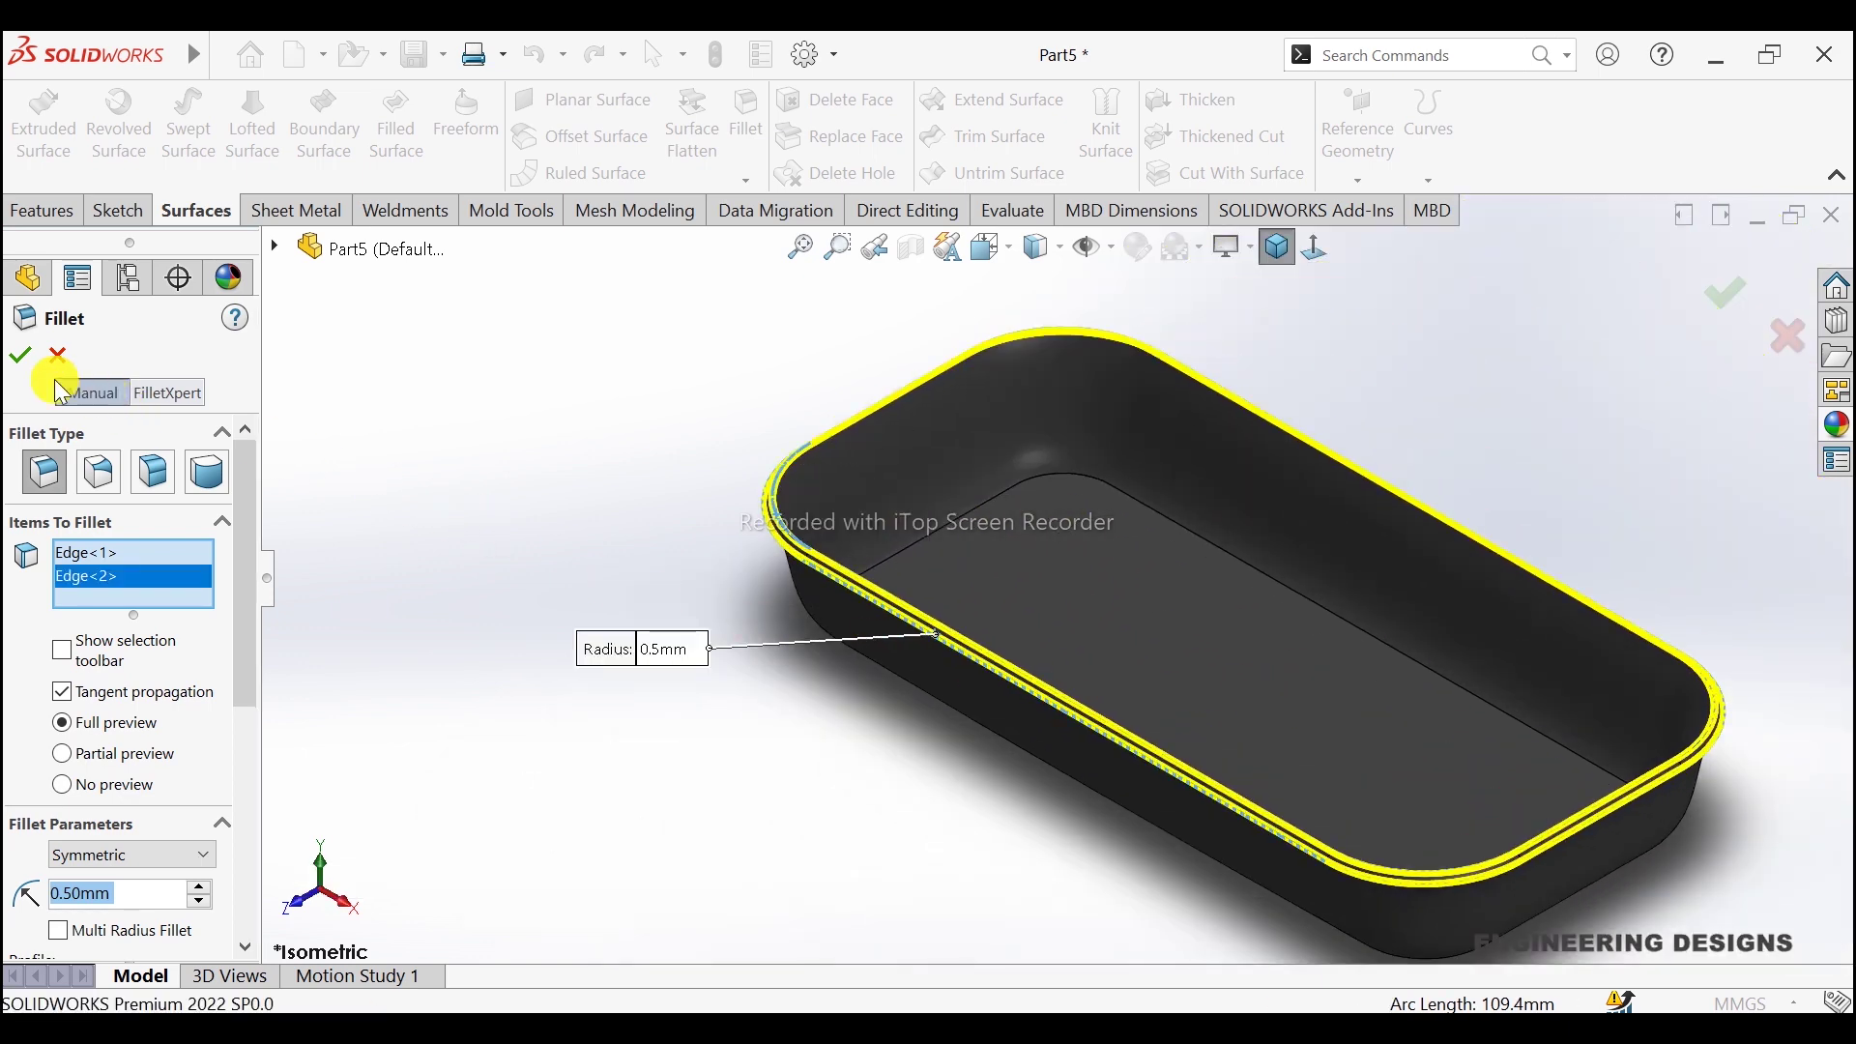
left_click(19, 355)
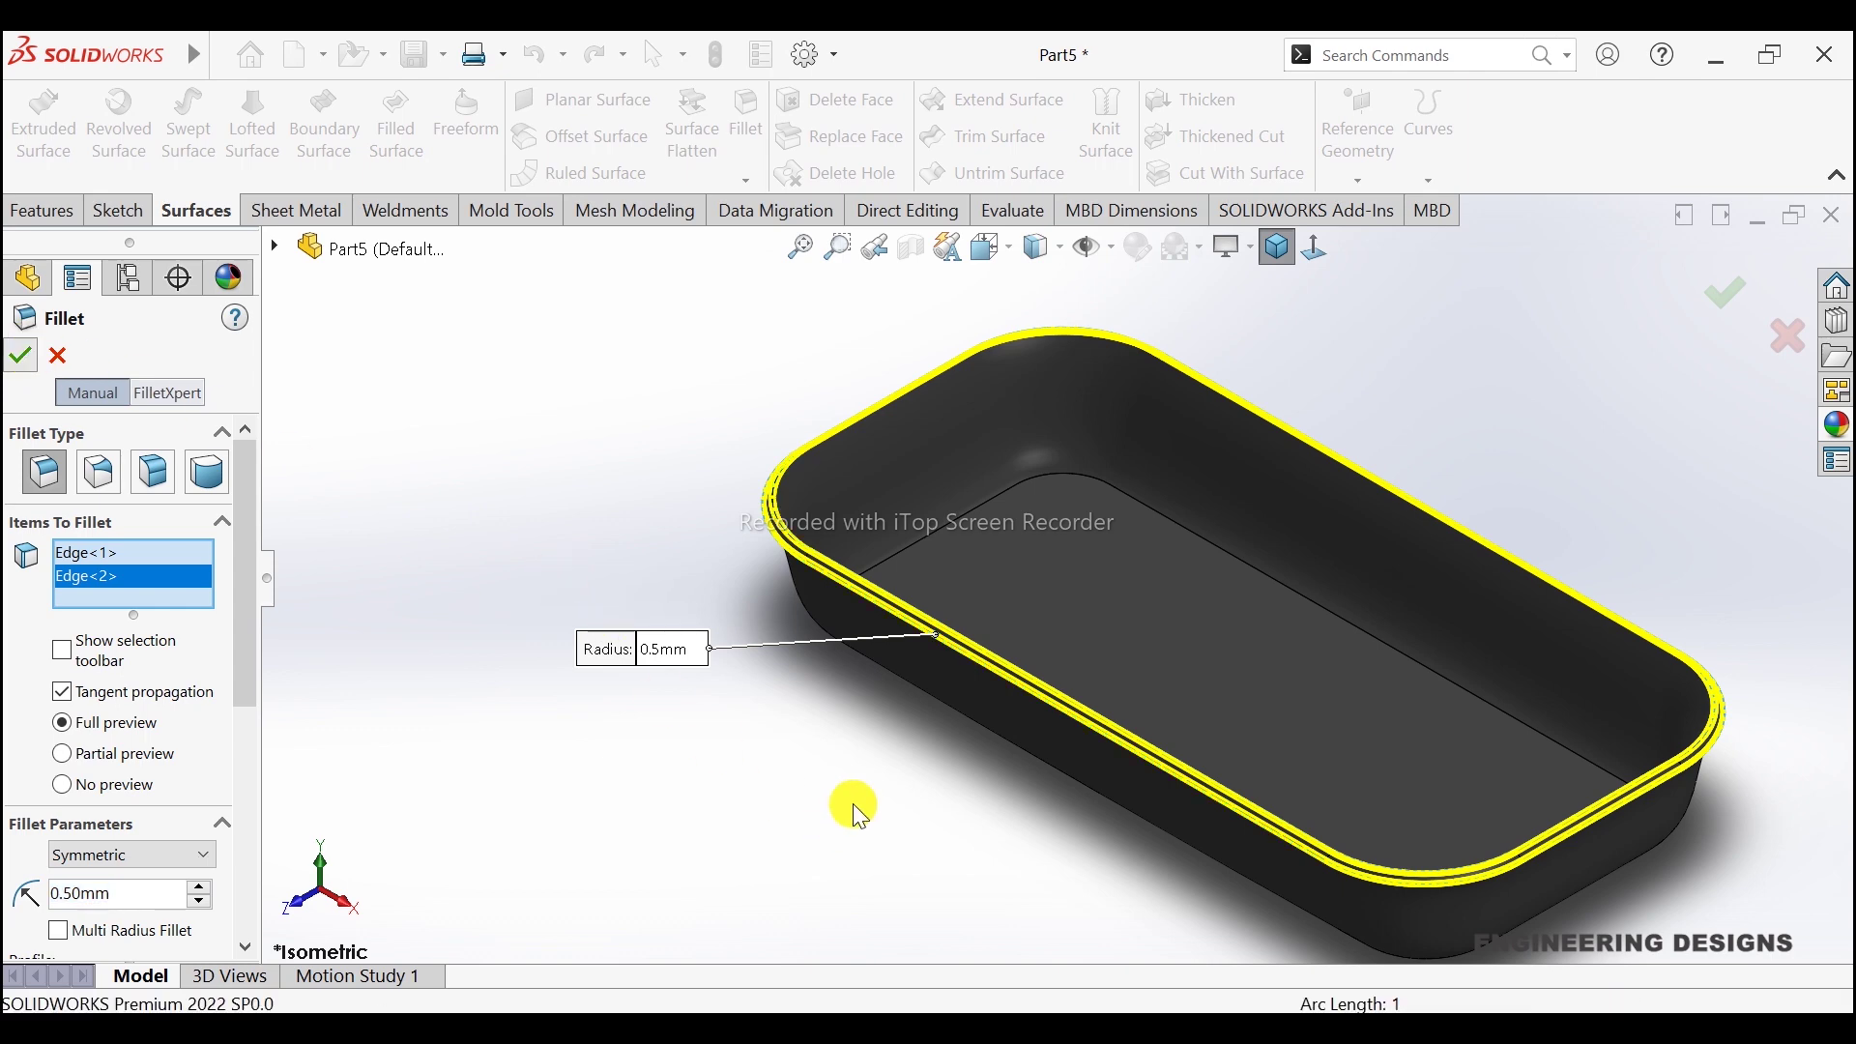
left_click(735, 745)
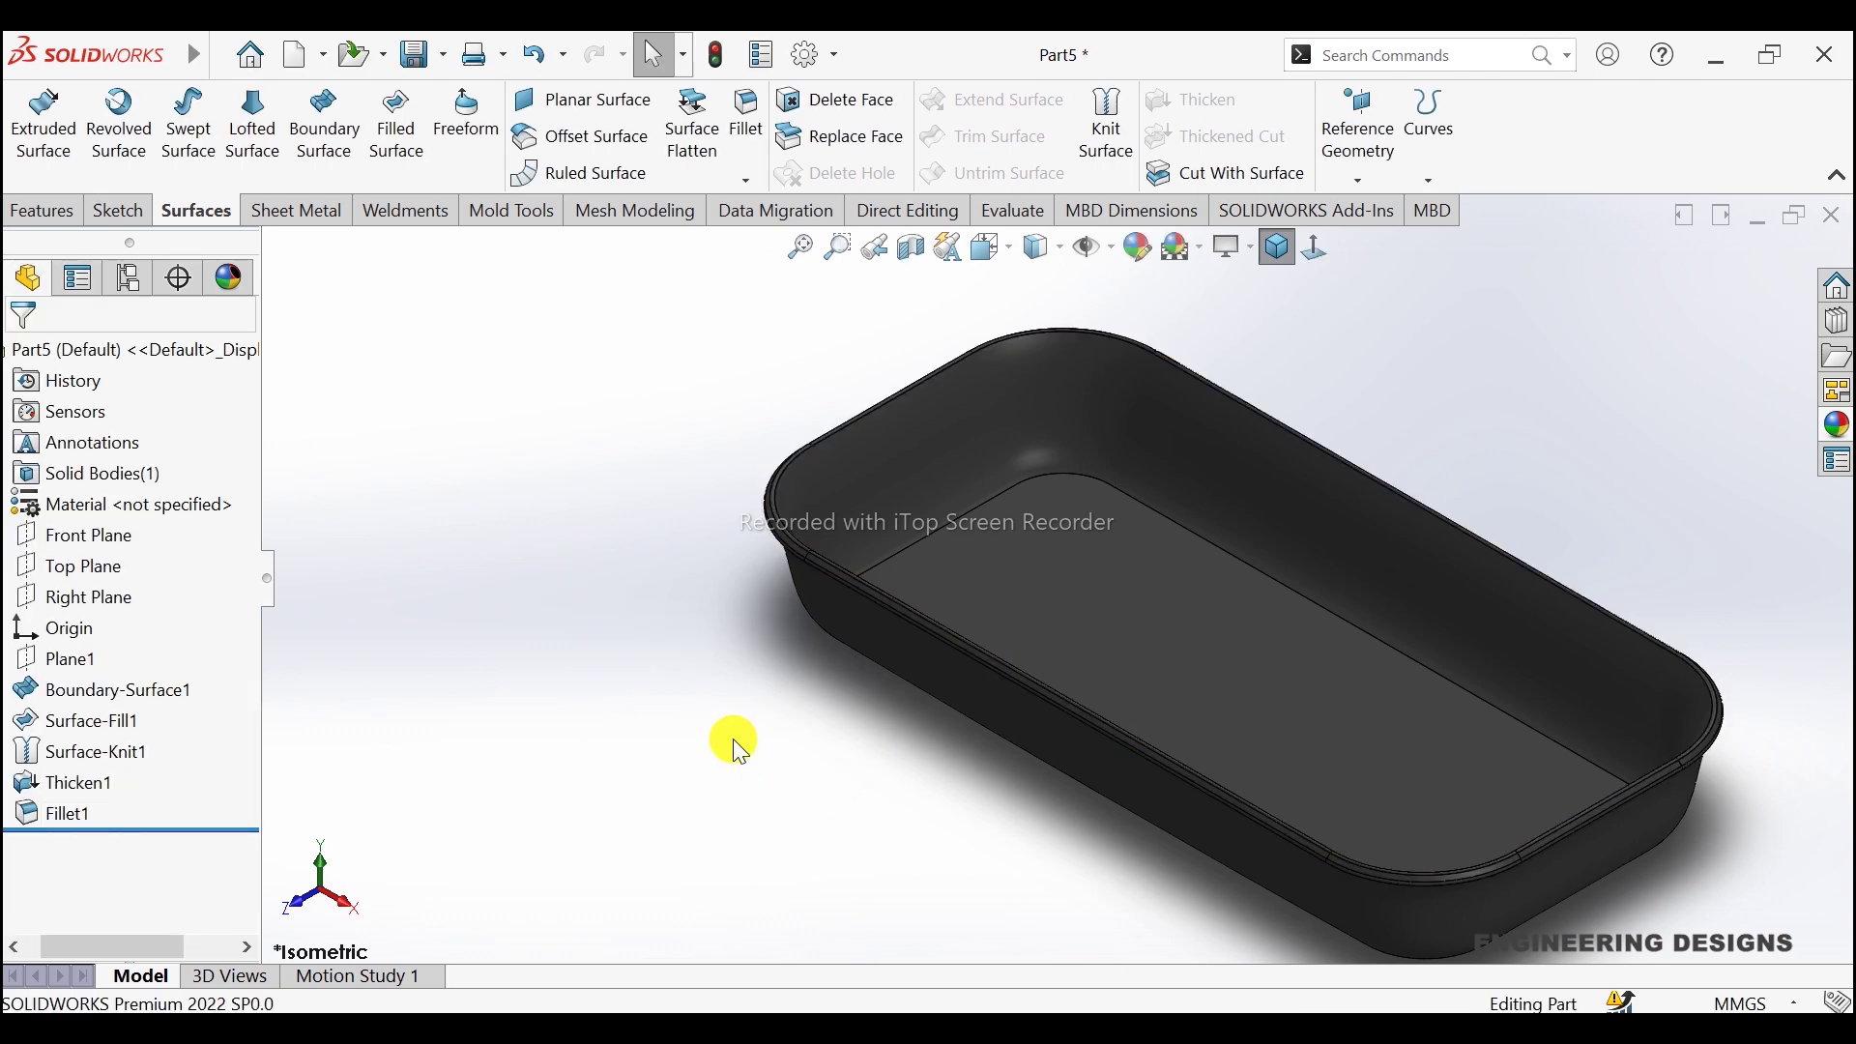
Step: Set shaded and wireframe image quality to maximum with Improve curve quality enabled
mouse_move(733, 731)
middle_mouse_down()
mouse_move(1048, 816)
mouse_move(1261, 757)
mouse_move(1208, 671)
middle_mouse_up()
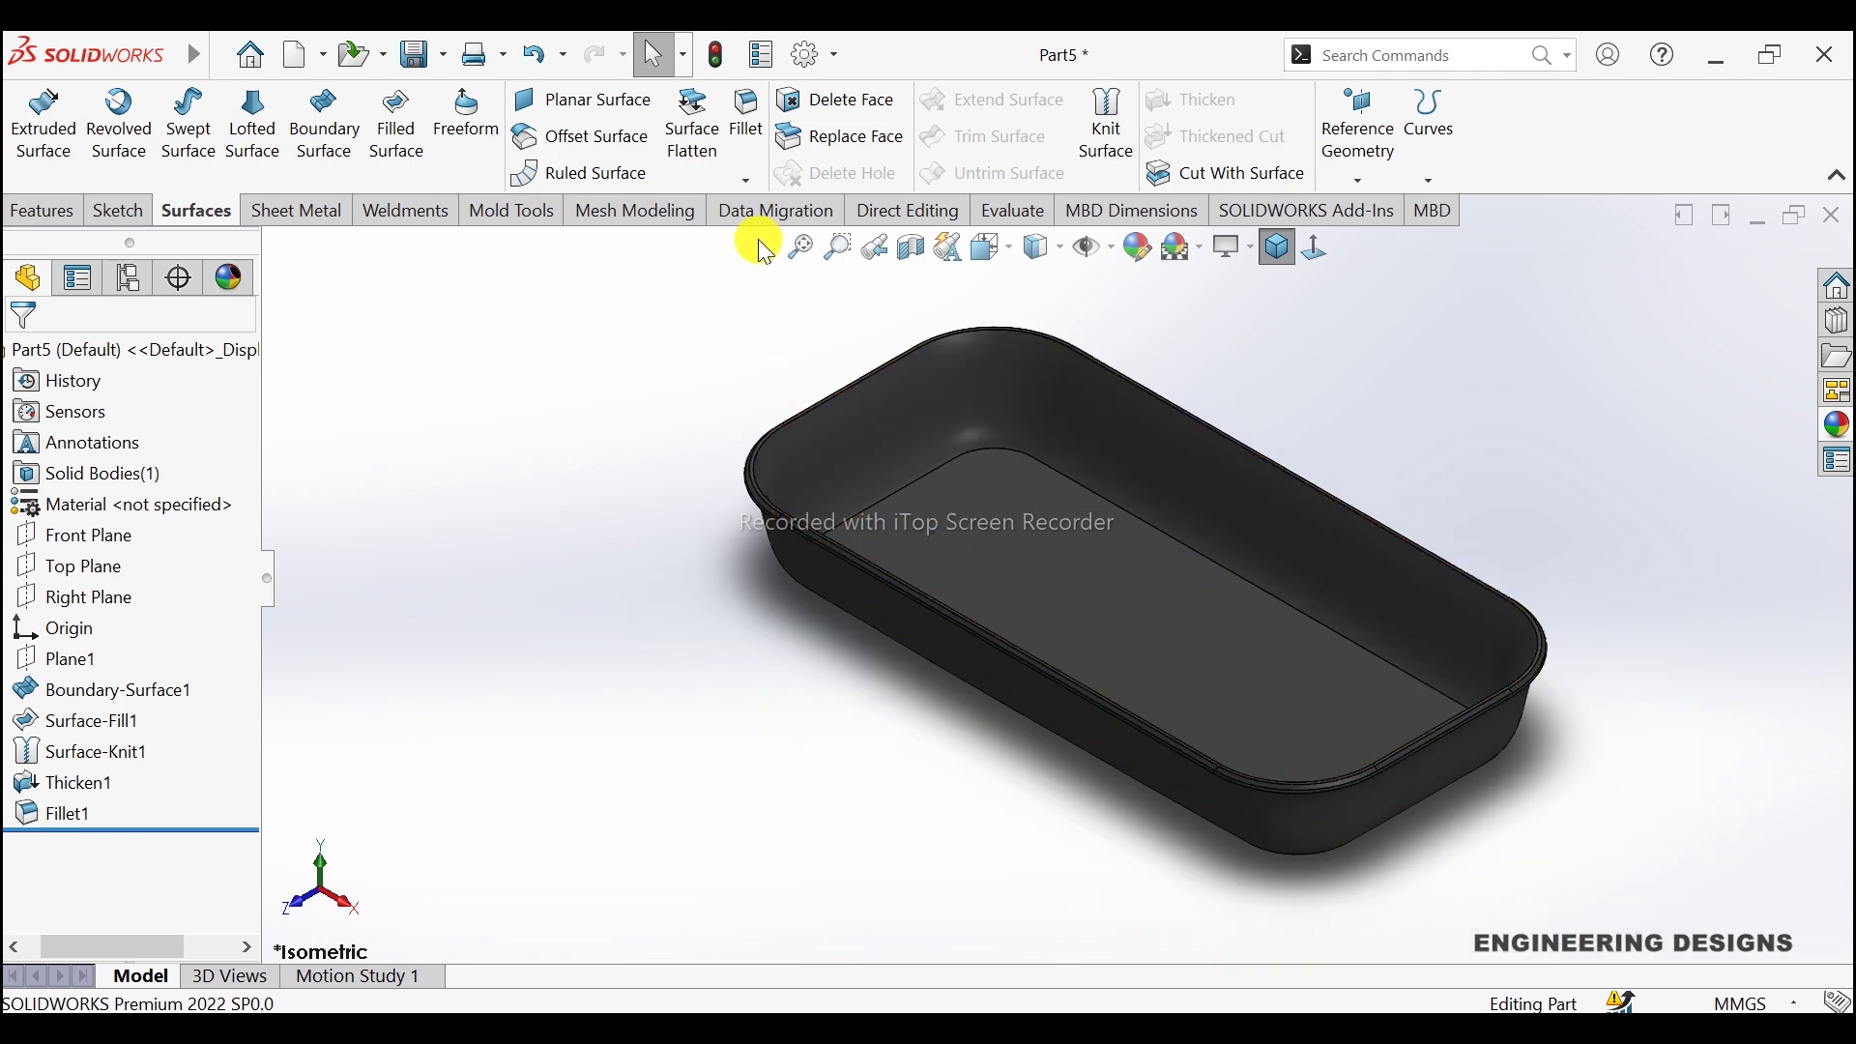
left_click(808, 58)
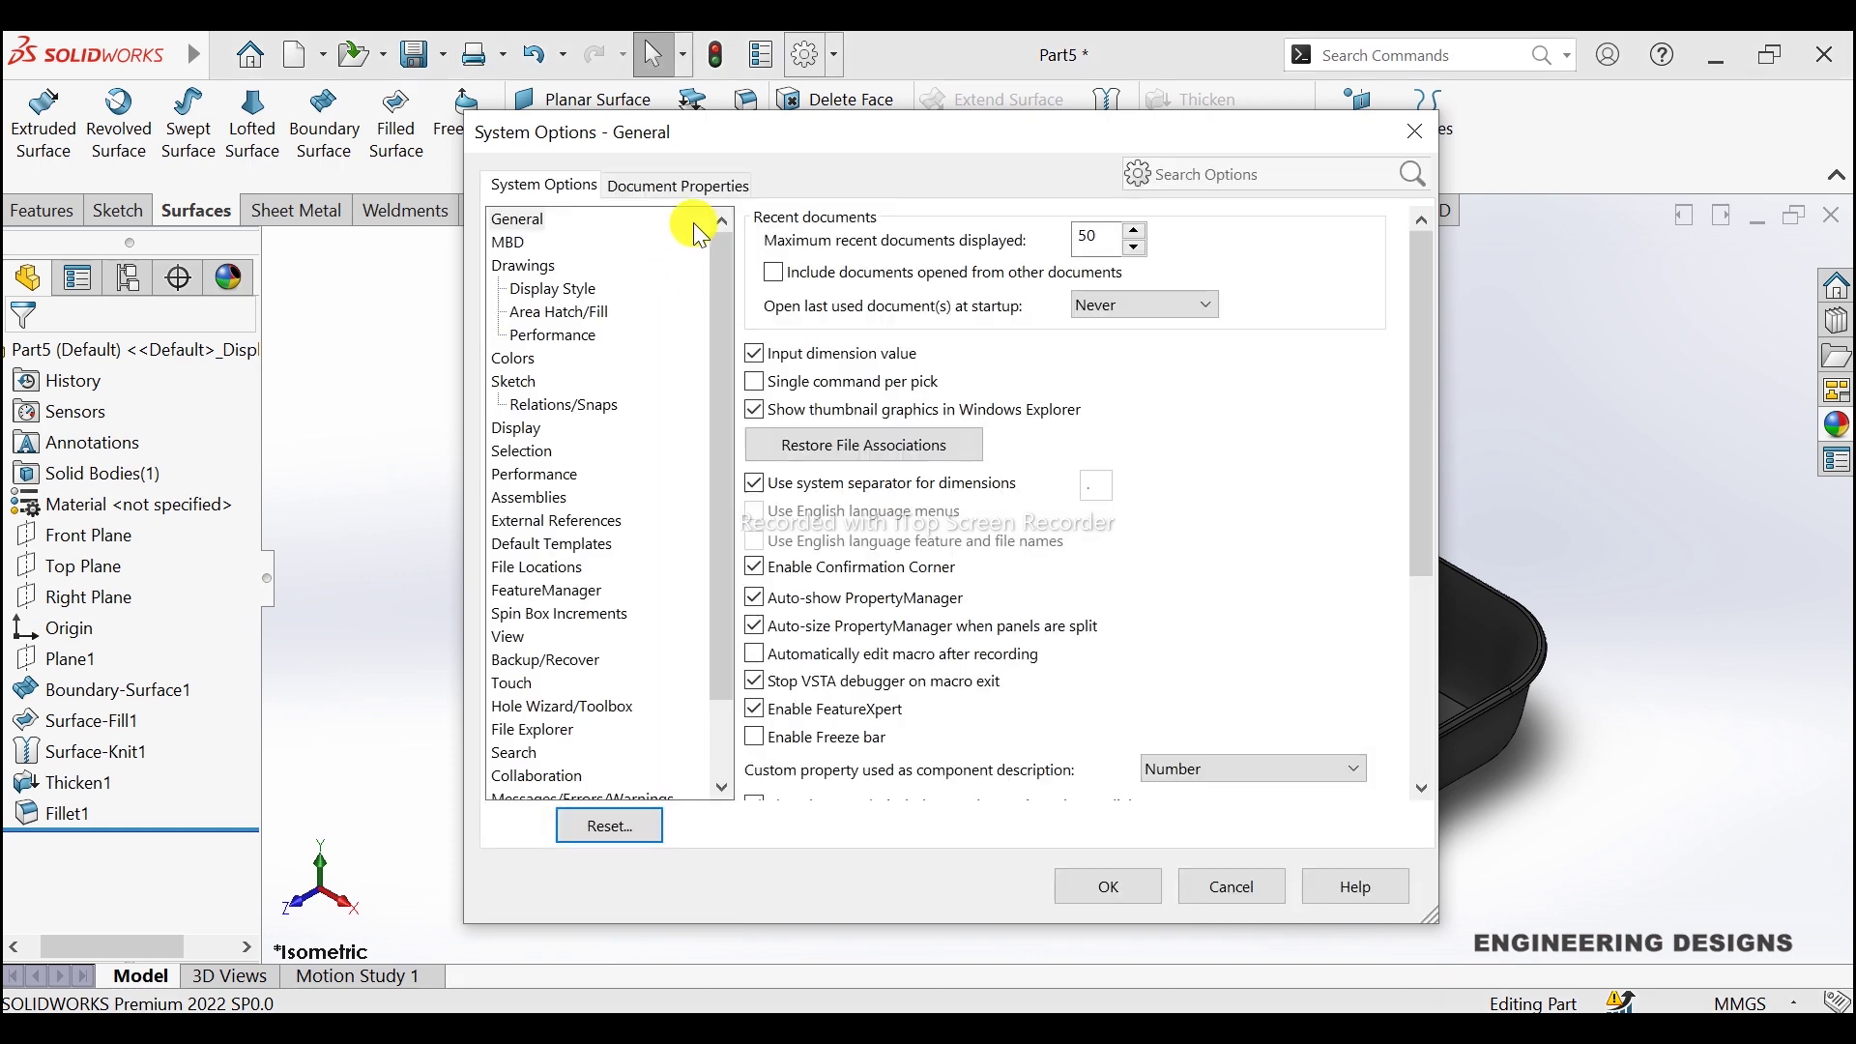
left_click(643, 185)
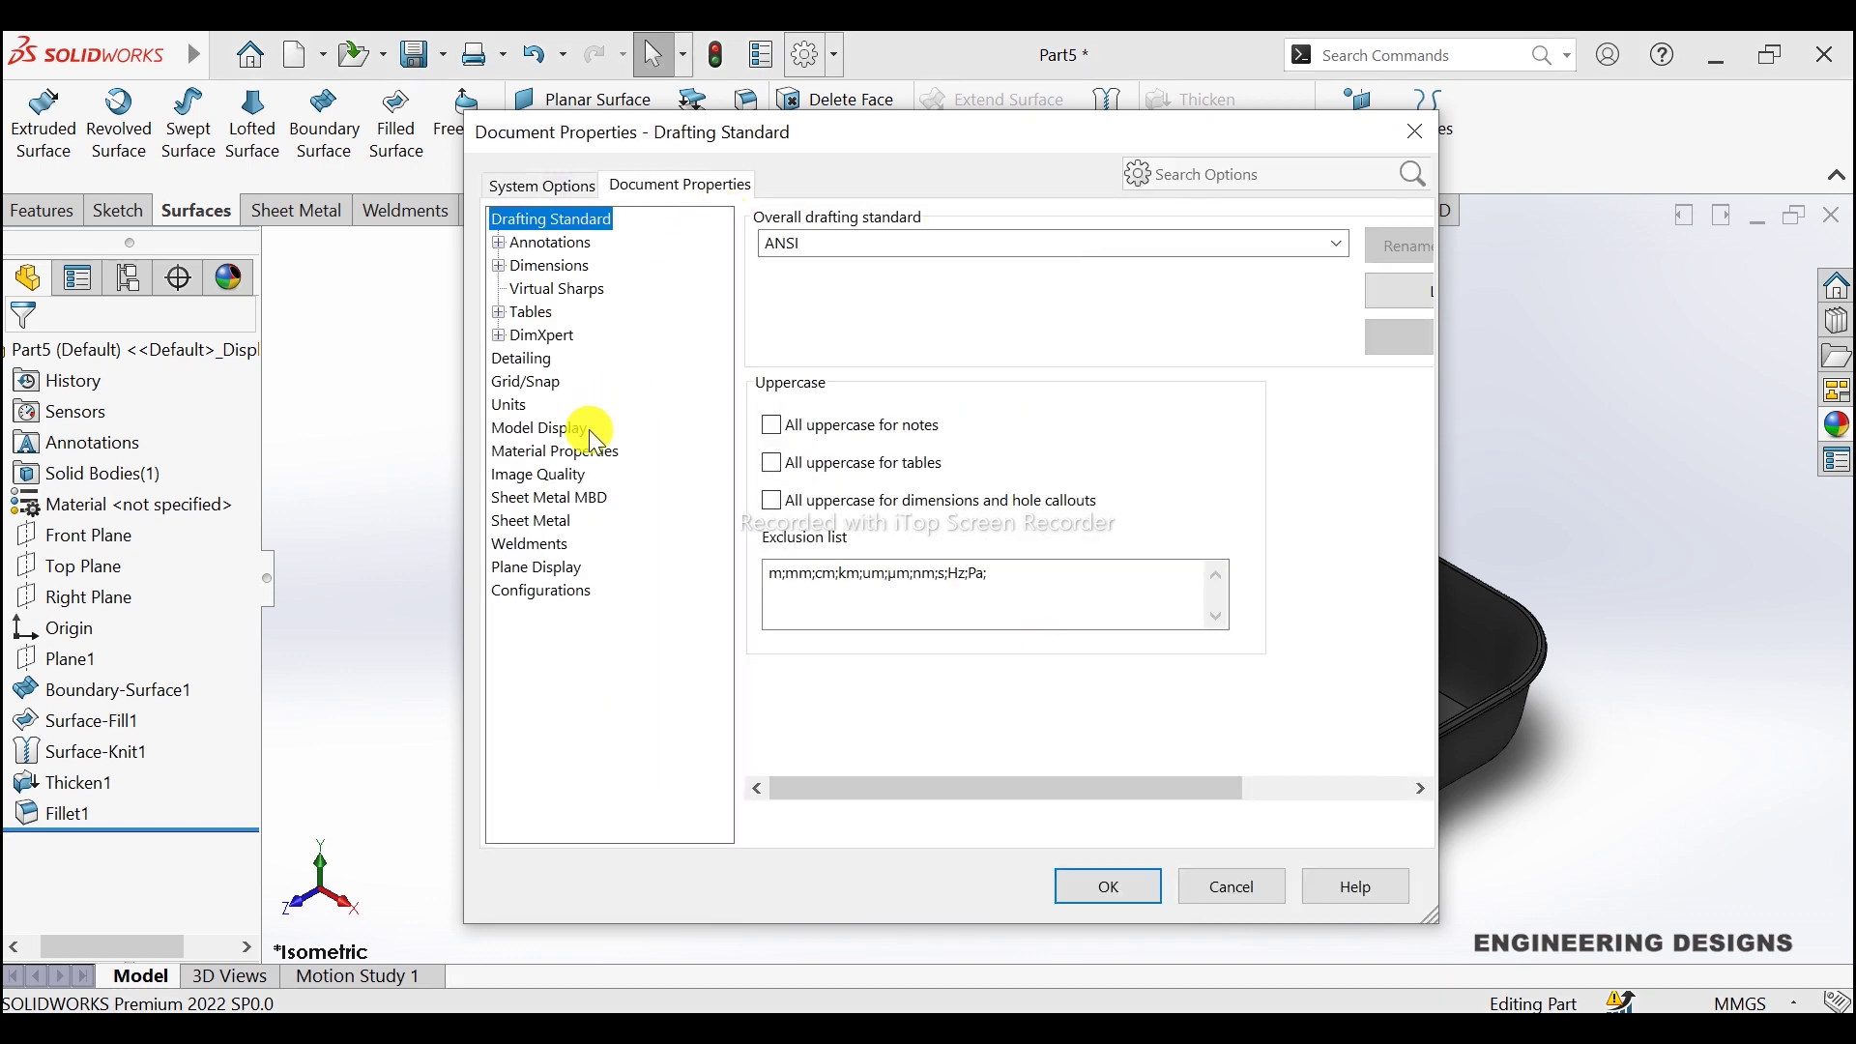
left_click(541, 474)
left_click(1046, 268)
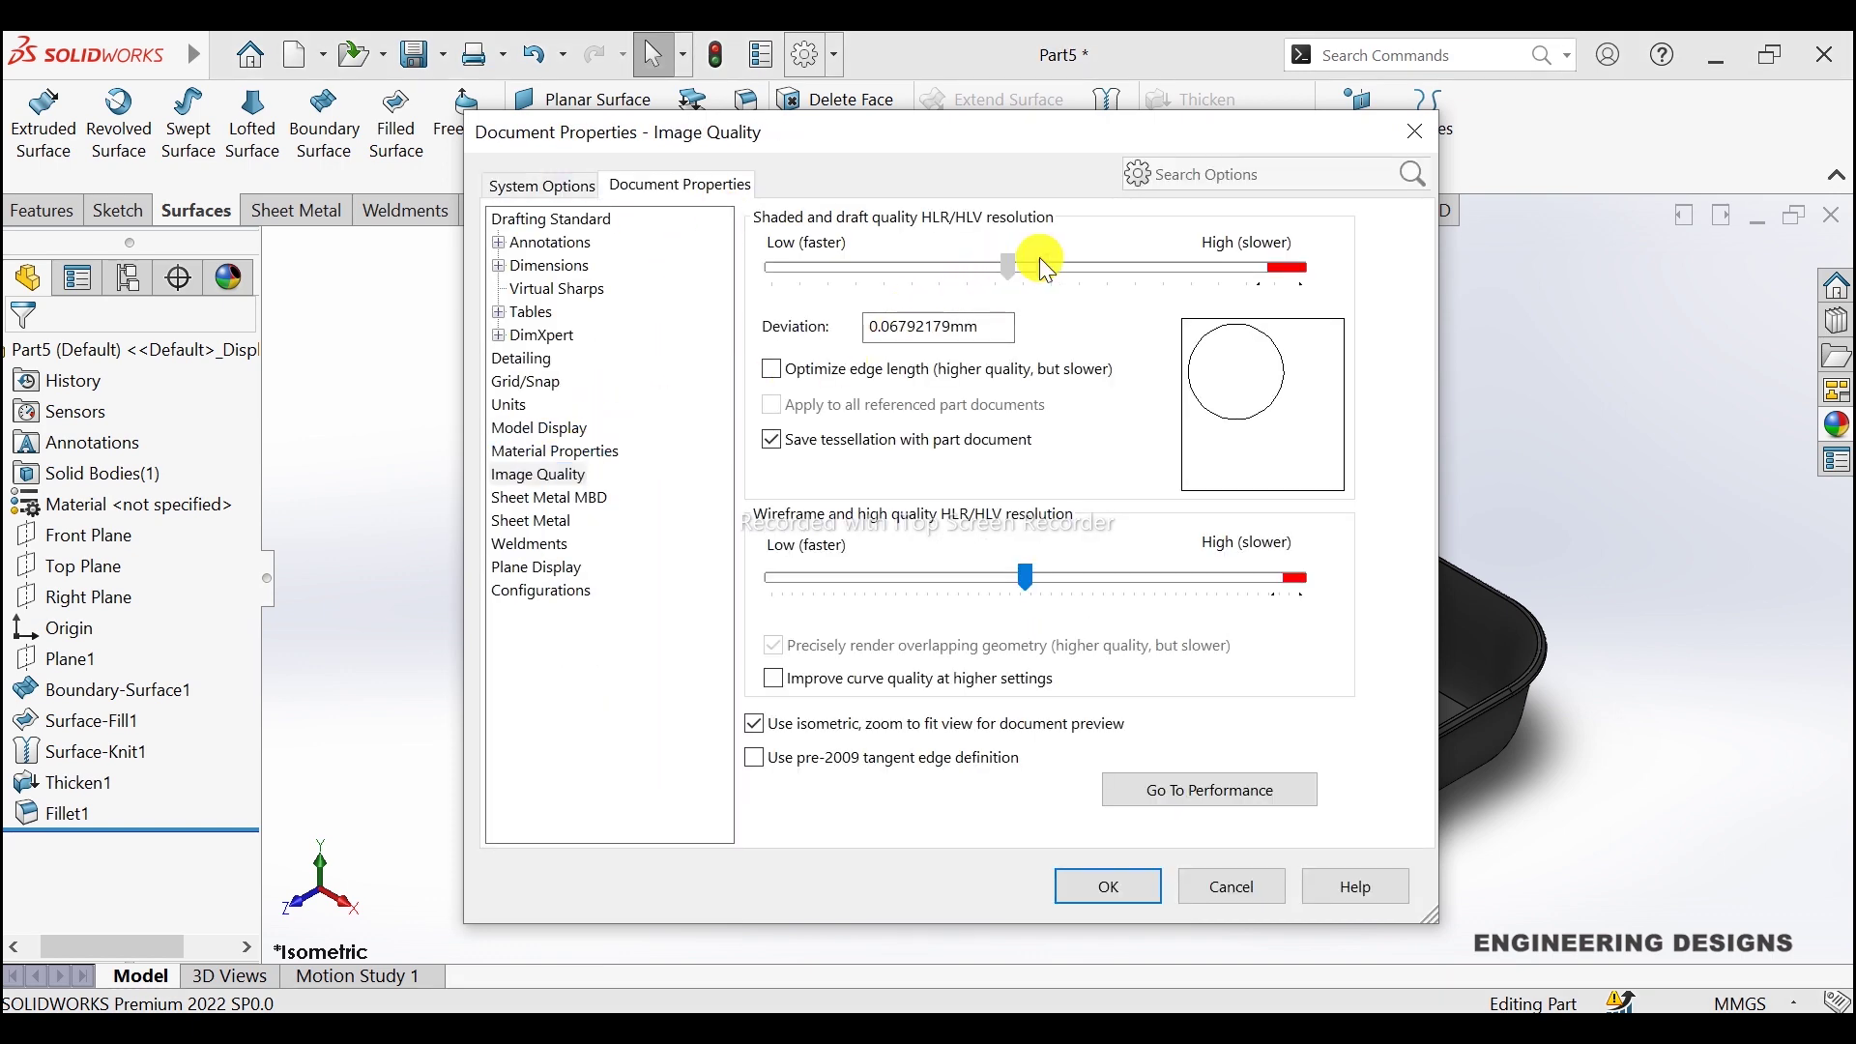
left_click_drag(1046, 268, 1300, 268)
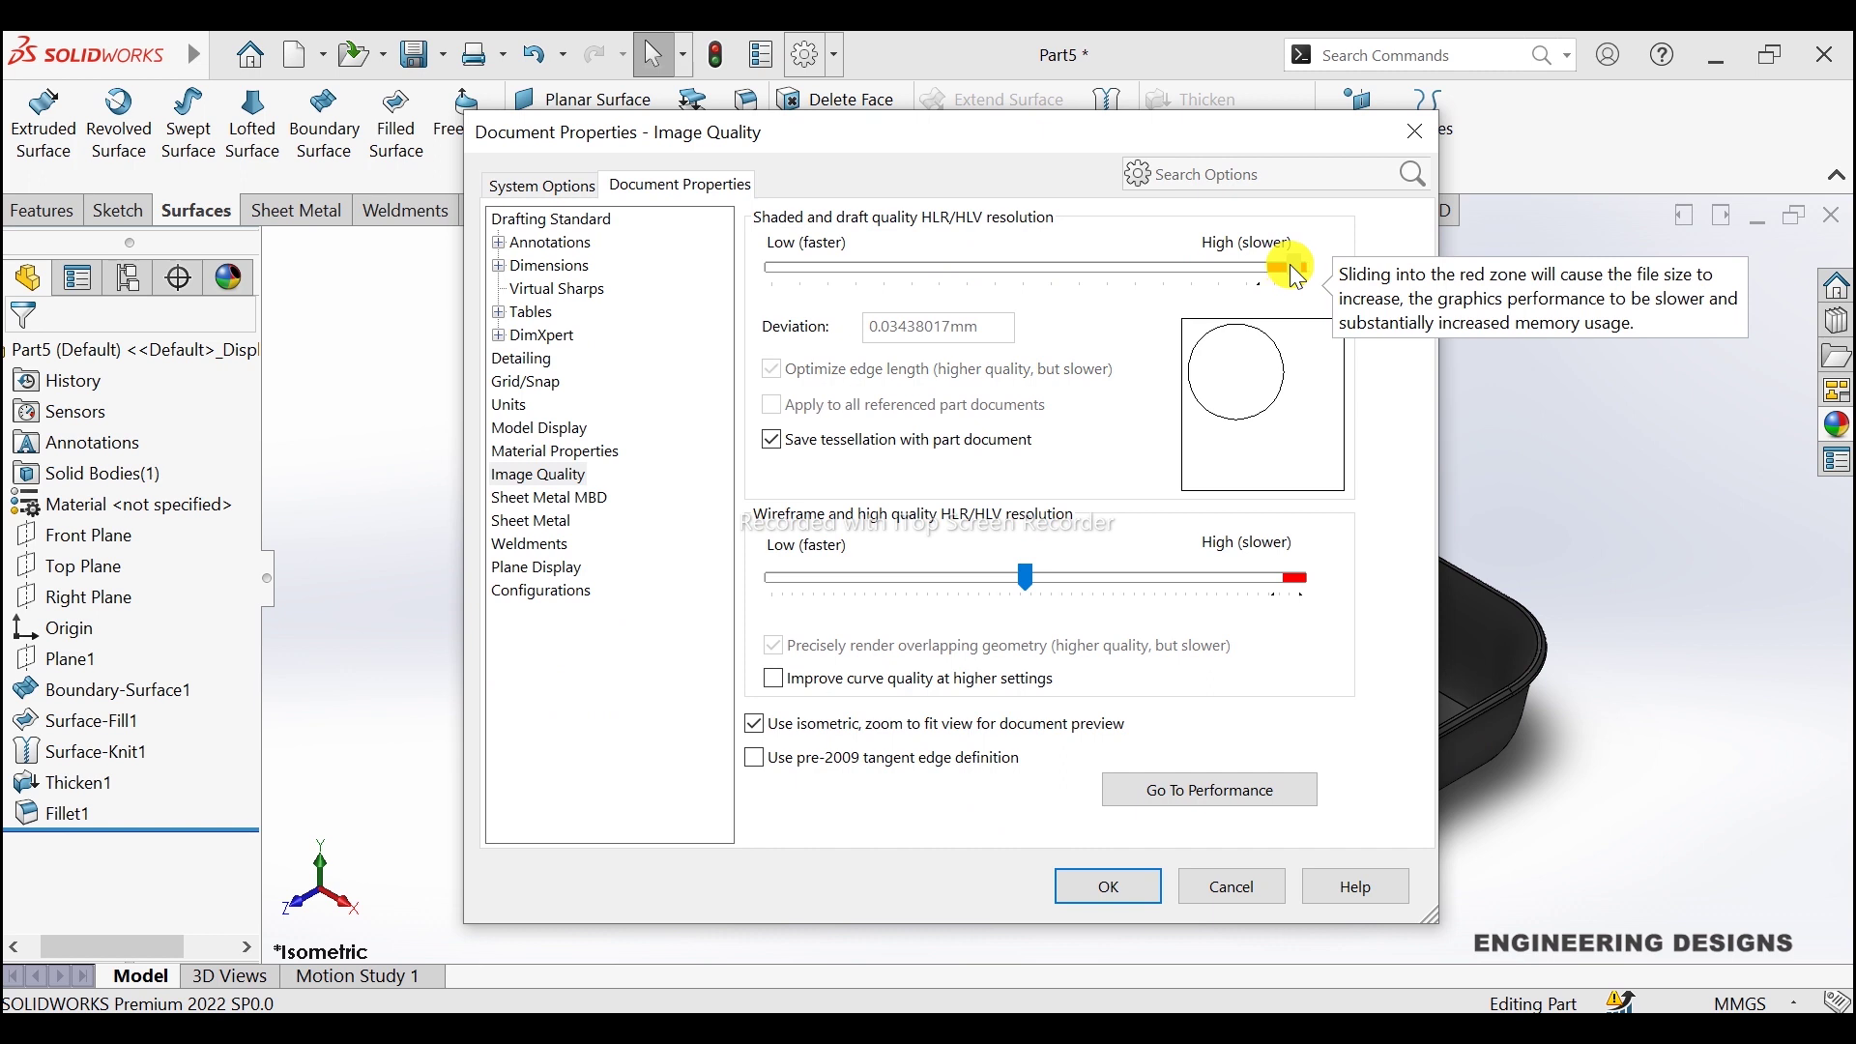
left_click(1283, 577)
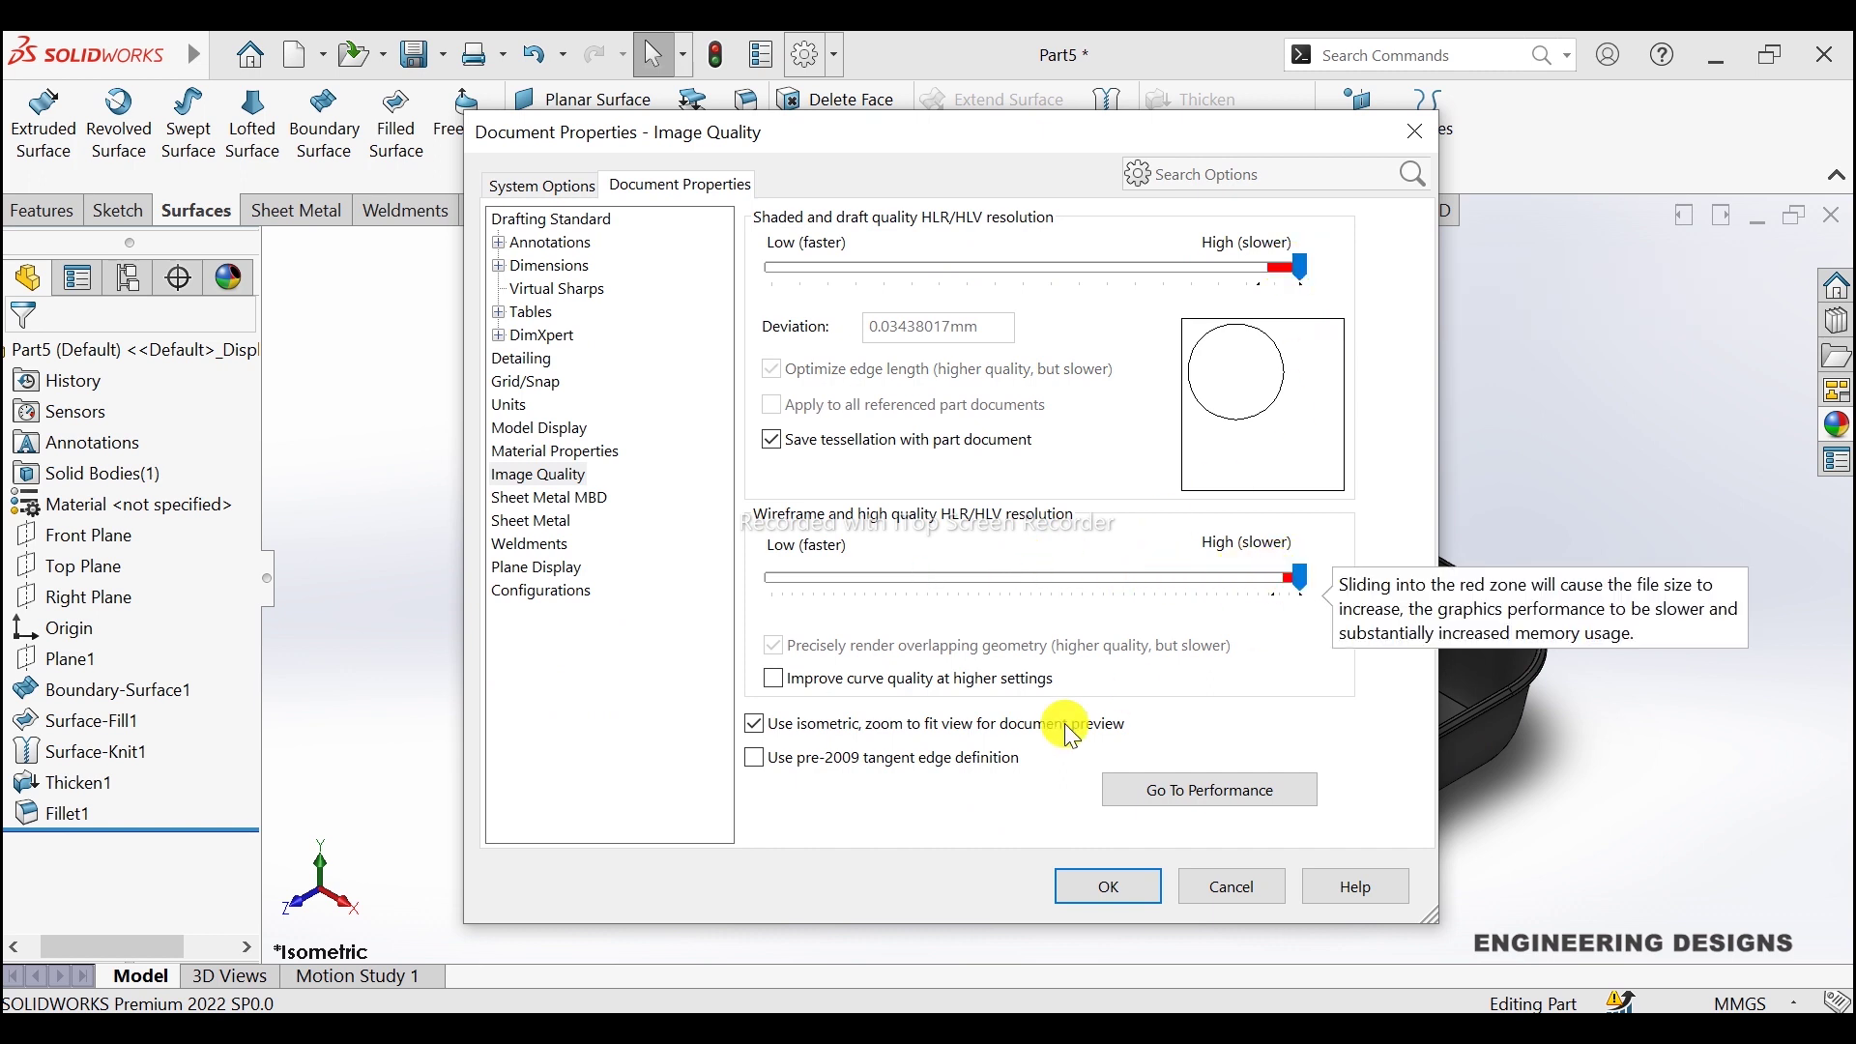
left_click(926, 678)
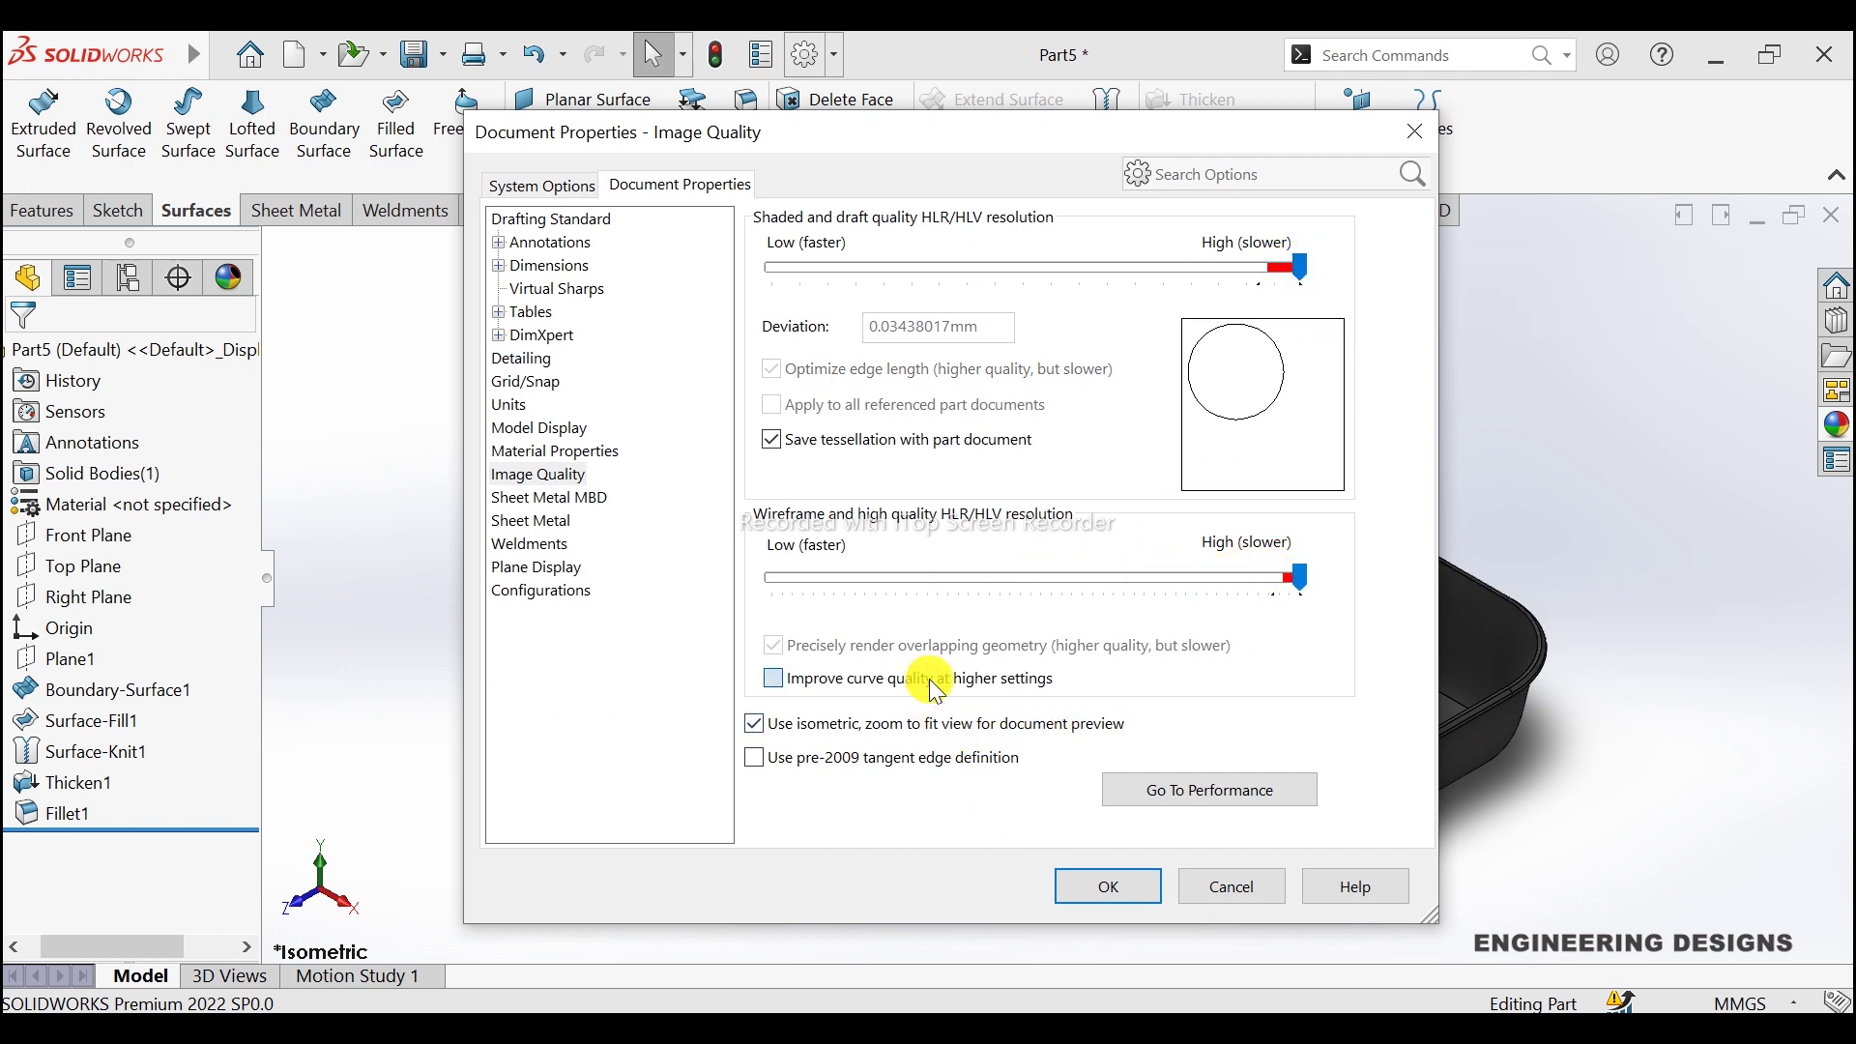
left_click(1082, 889)
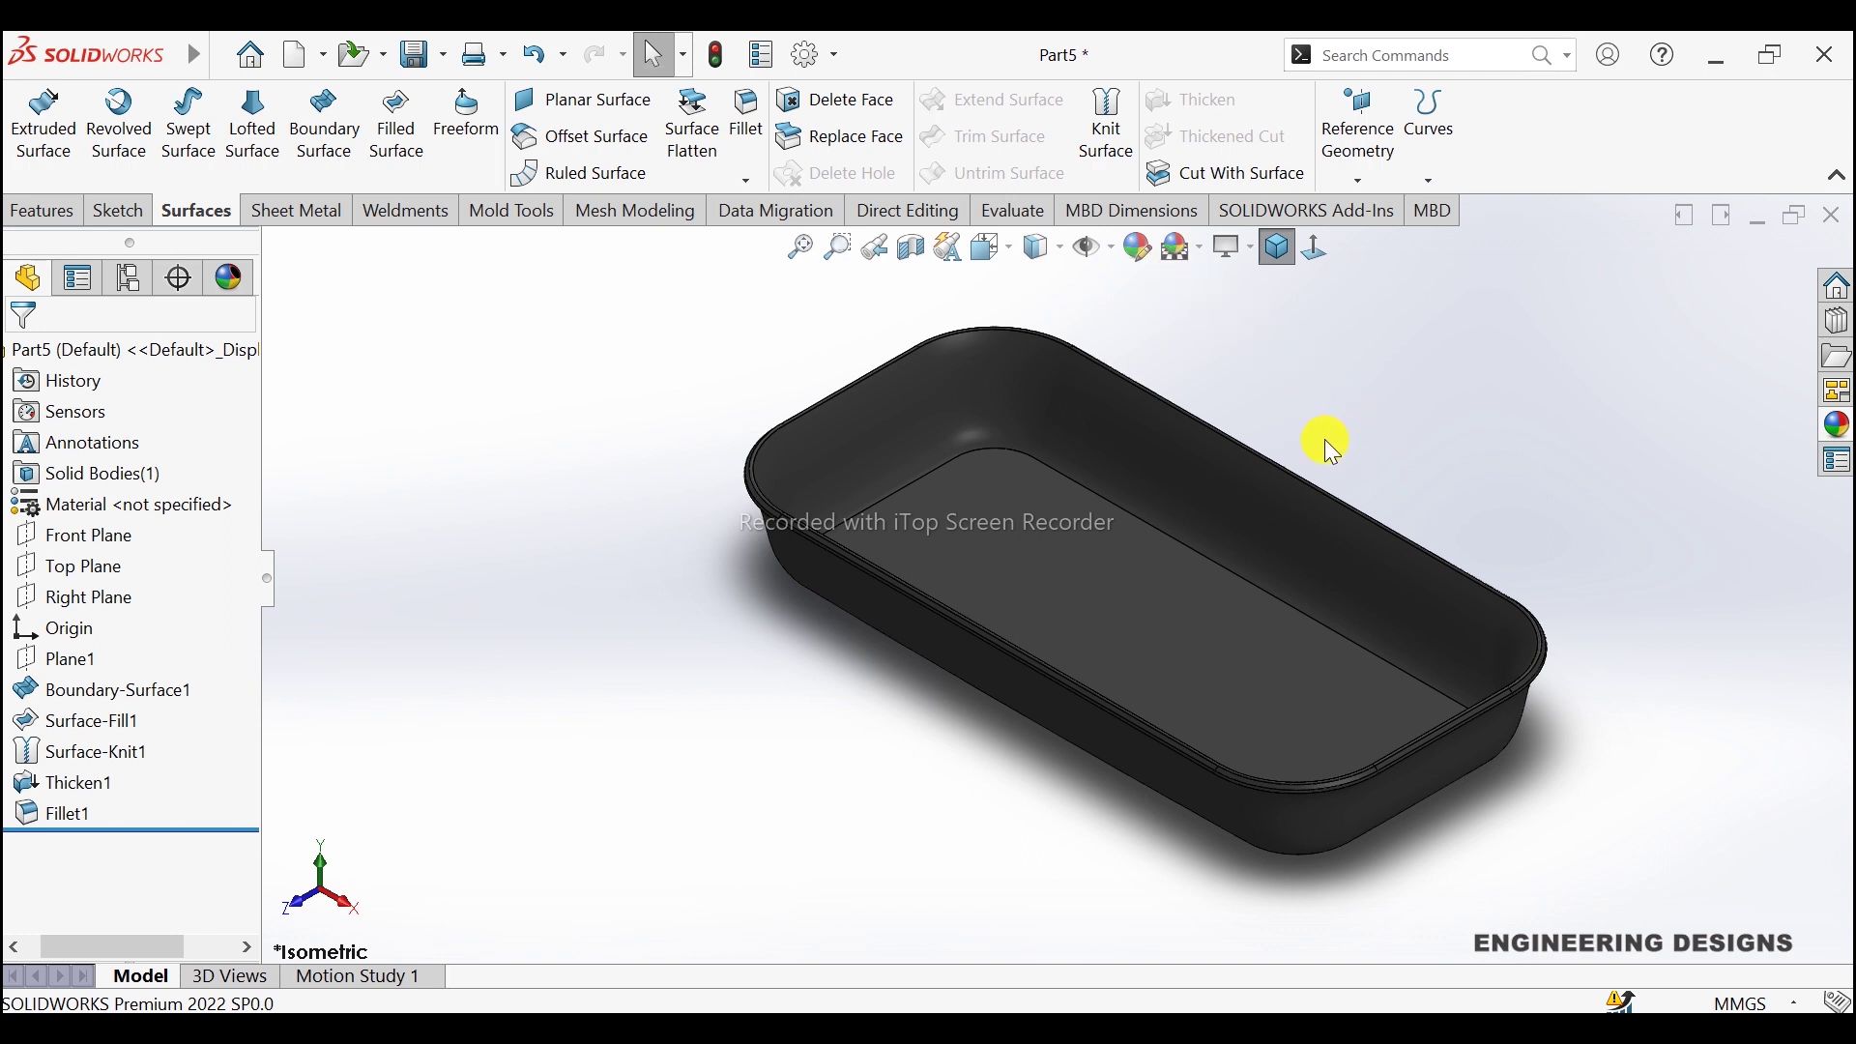
Step: Apply the Plain White scene as the background
scroll(1324, 439, "up", 3)
scroll(1162, 538, "down", 3)
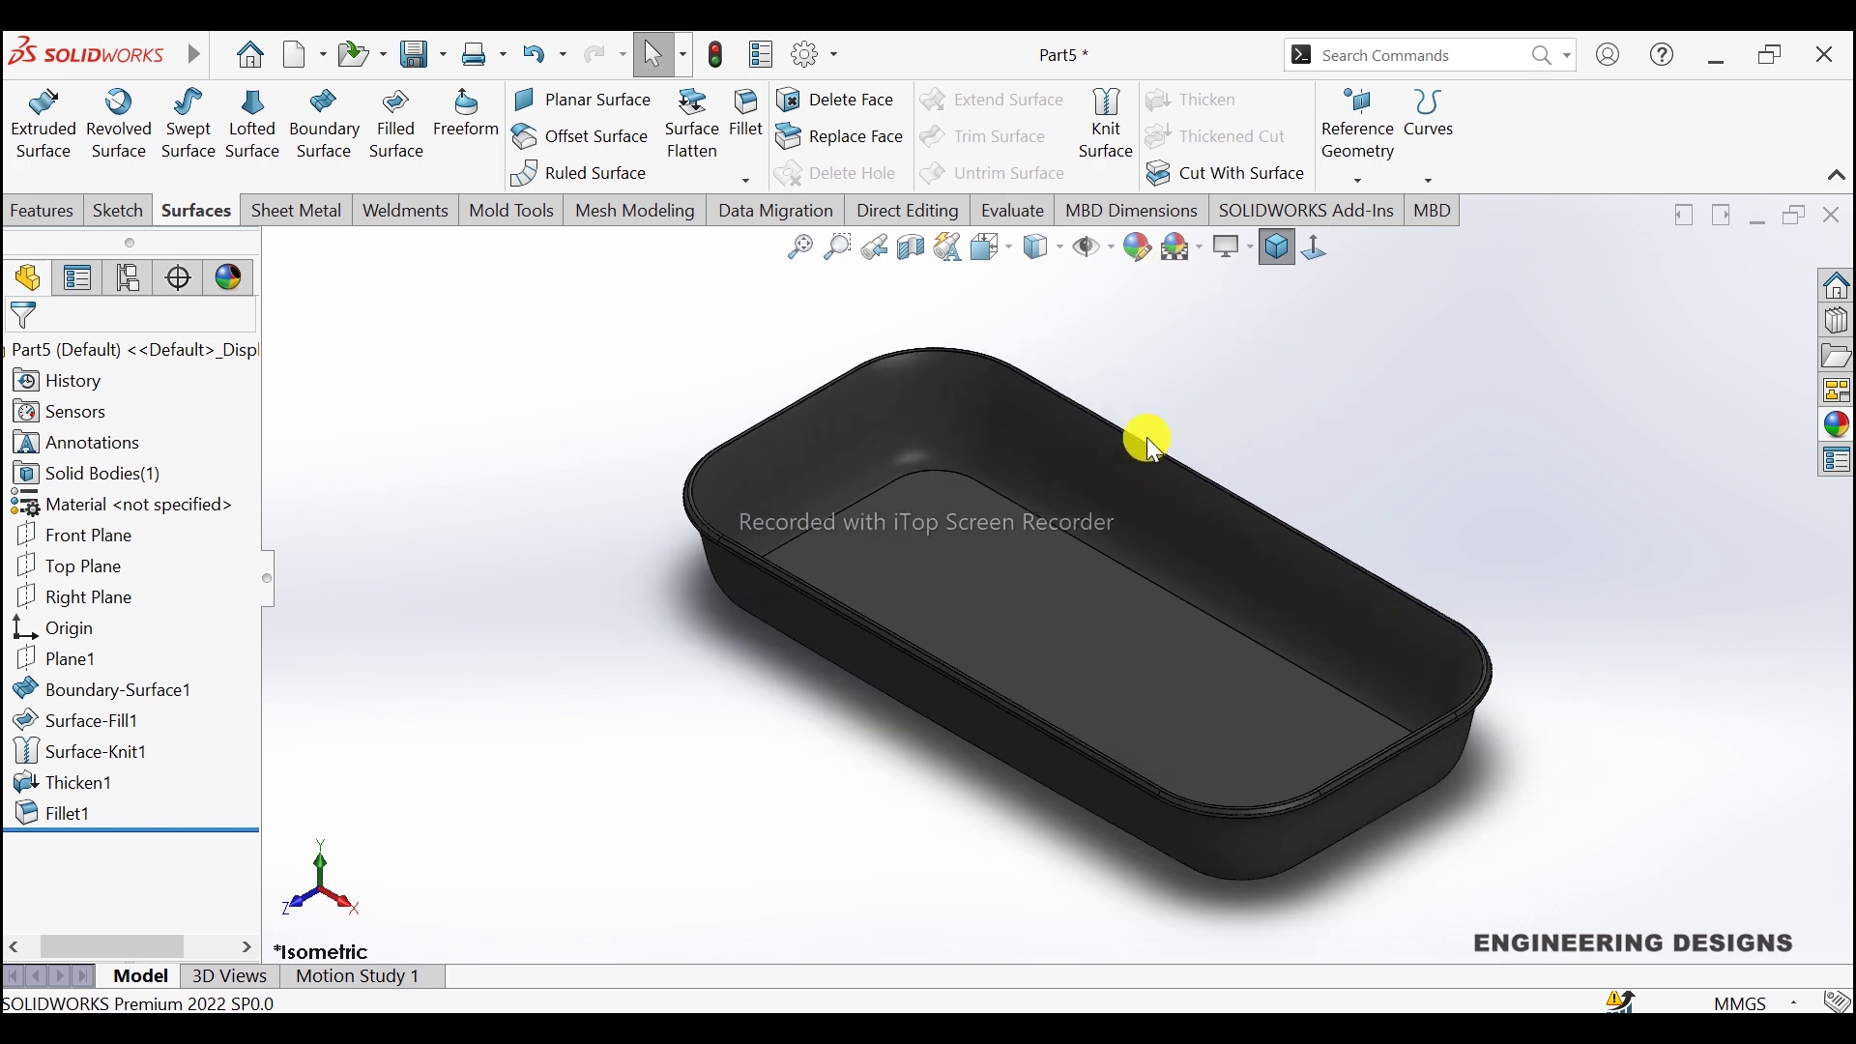
left_click(1201, 248)
left_click(1210, 319)
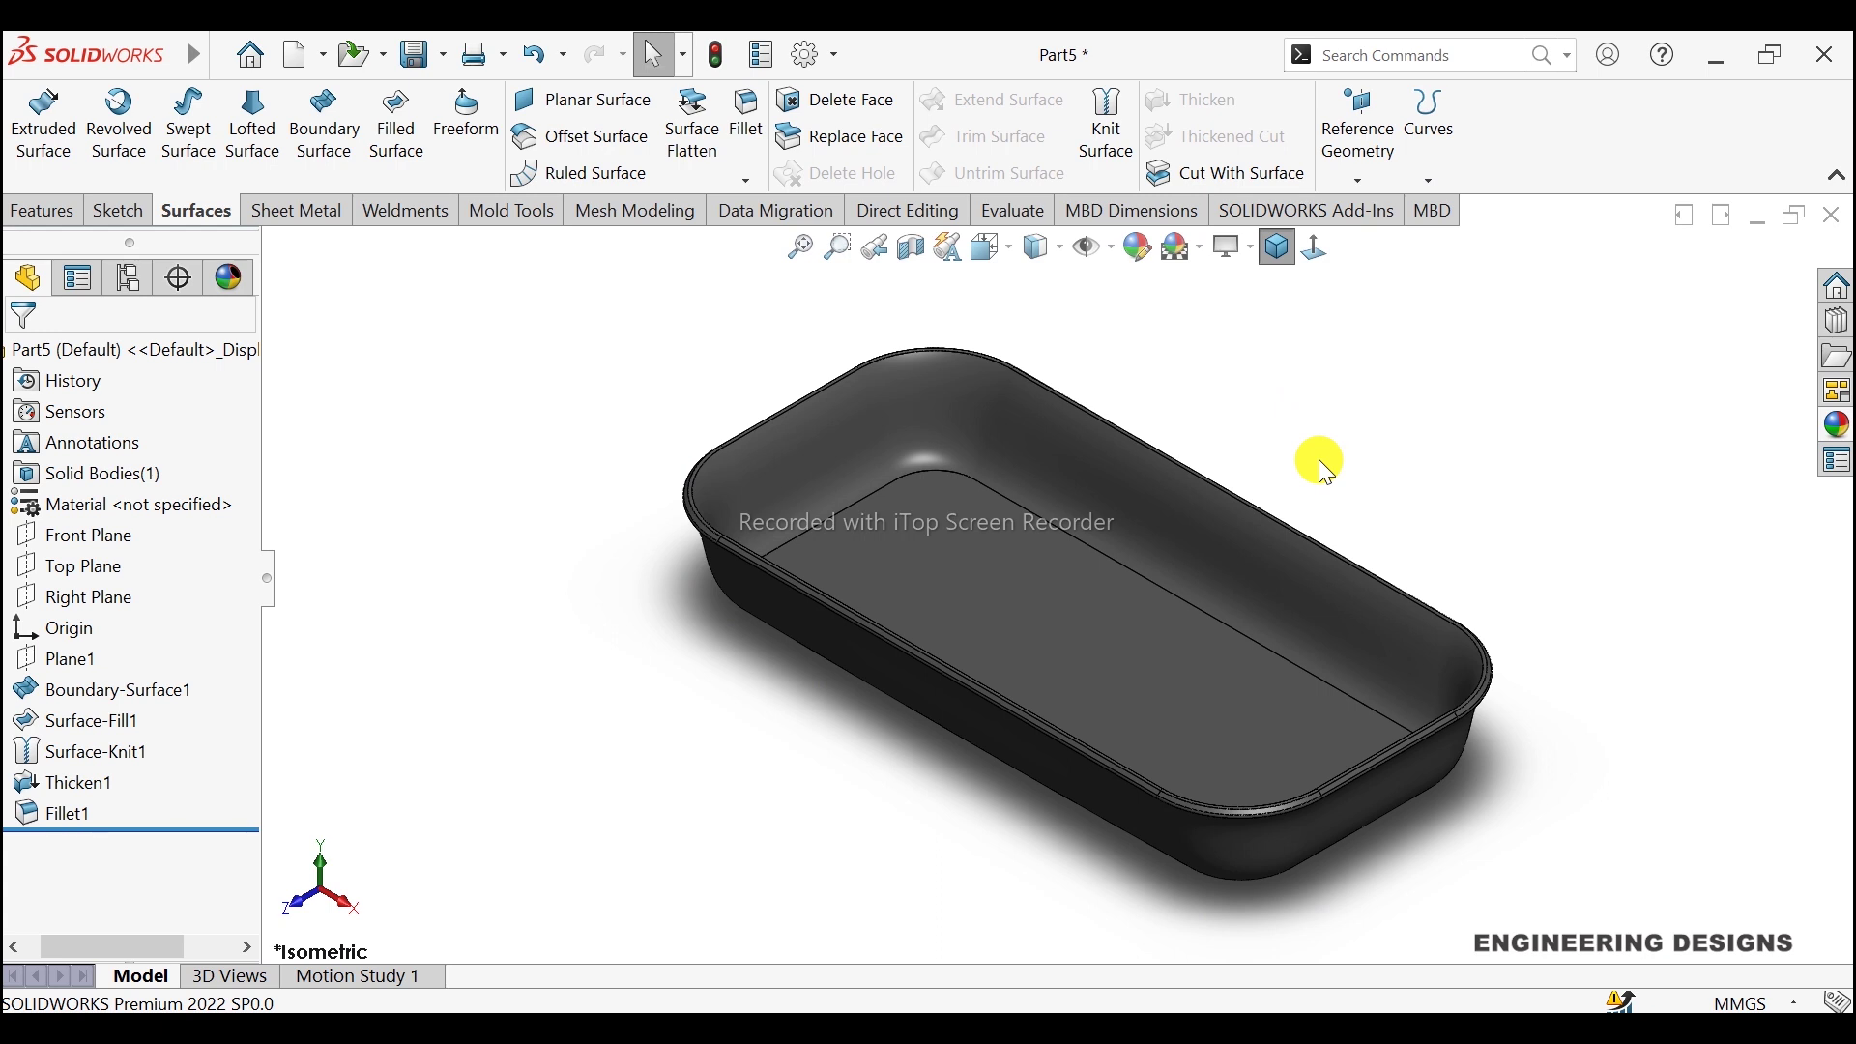
Step: Sketch a horizontal midpoint line centred on the origin on the tray's inner floor
left_click(1069, 607)
left_click(1168, 560)
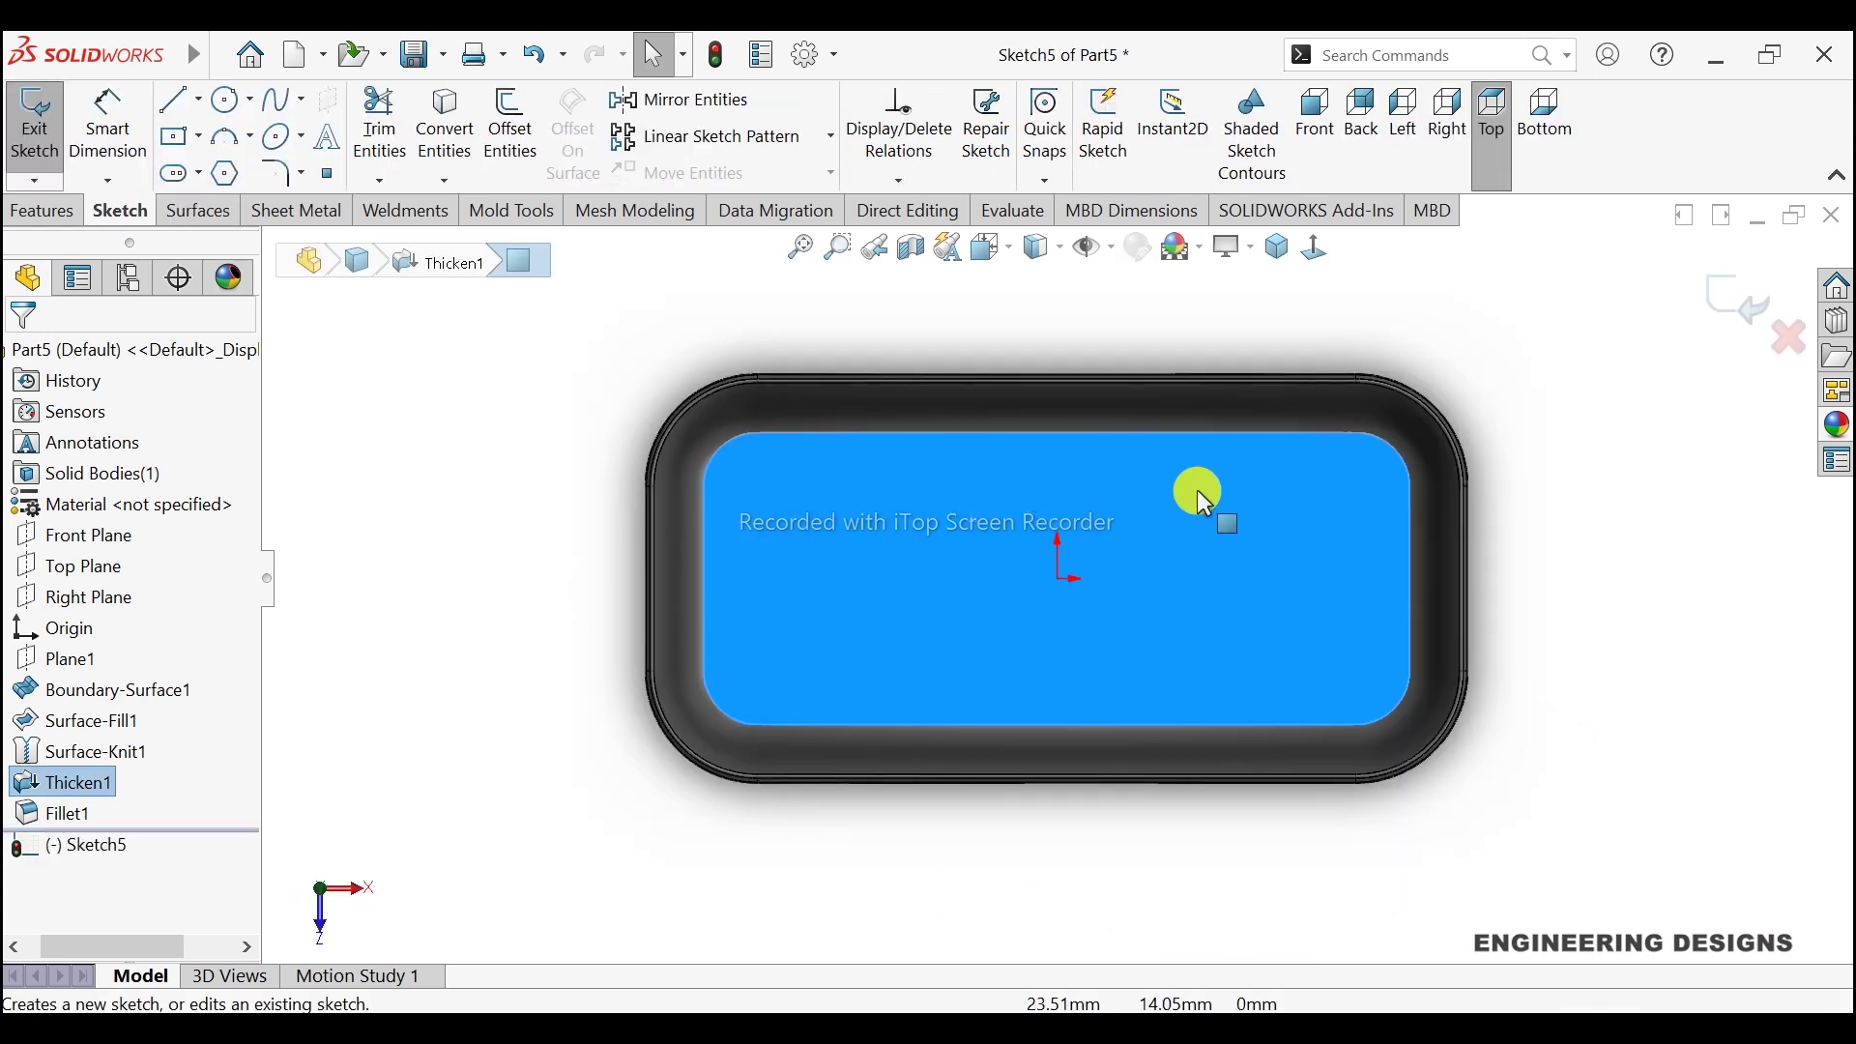
scroll(1141, 468, "down", 2)
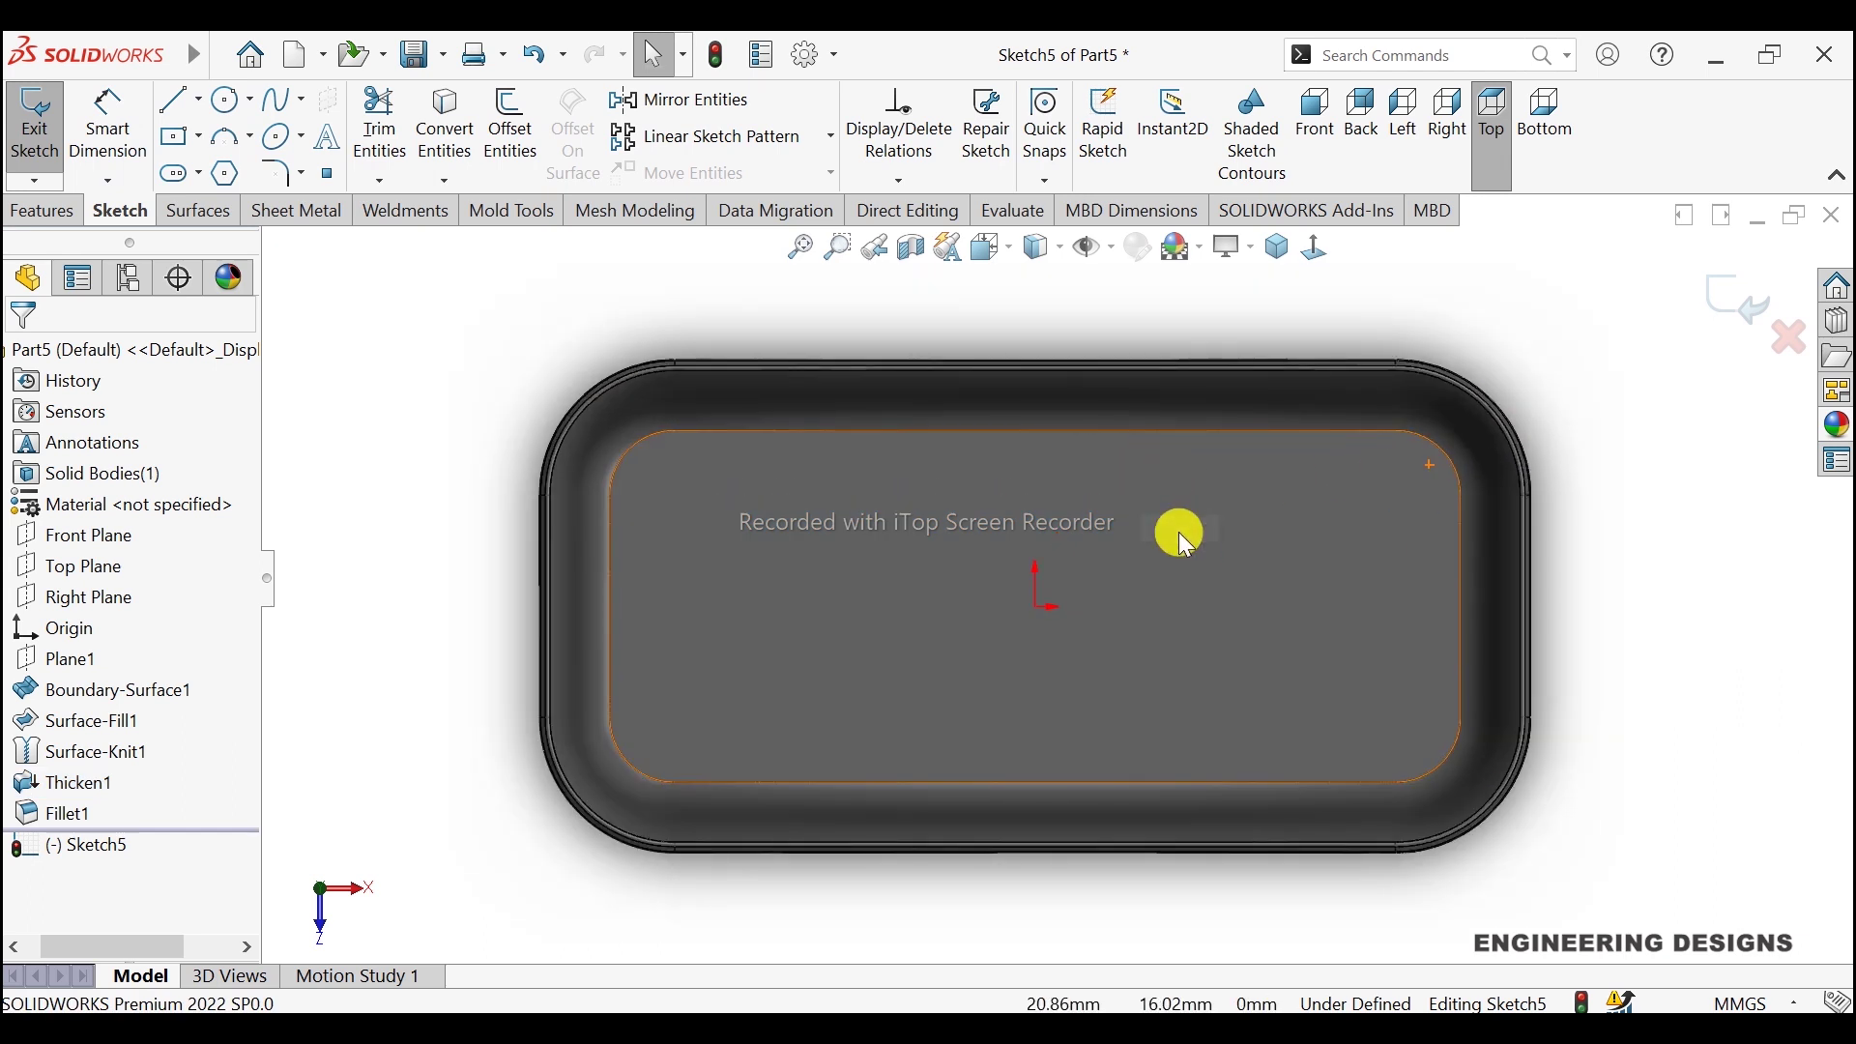
left_click(180, 100)
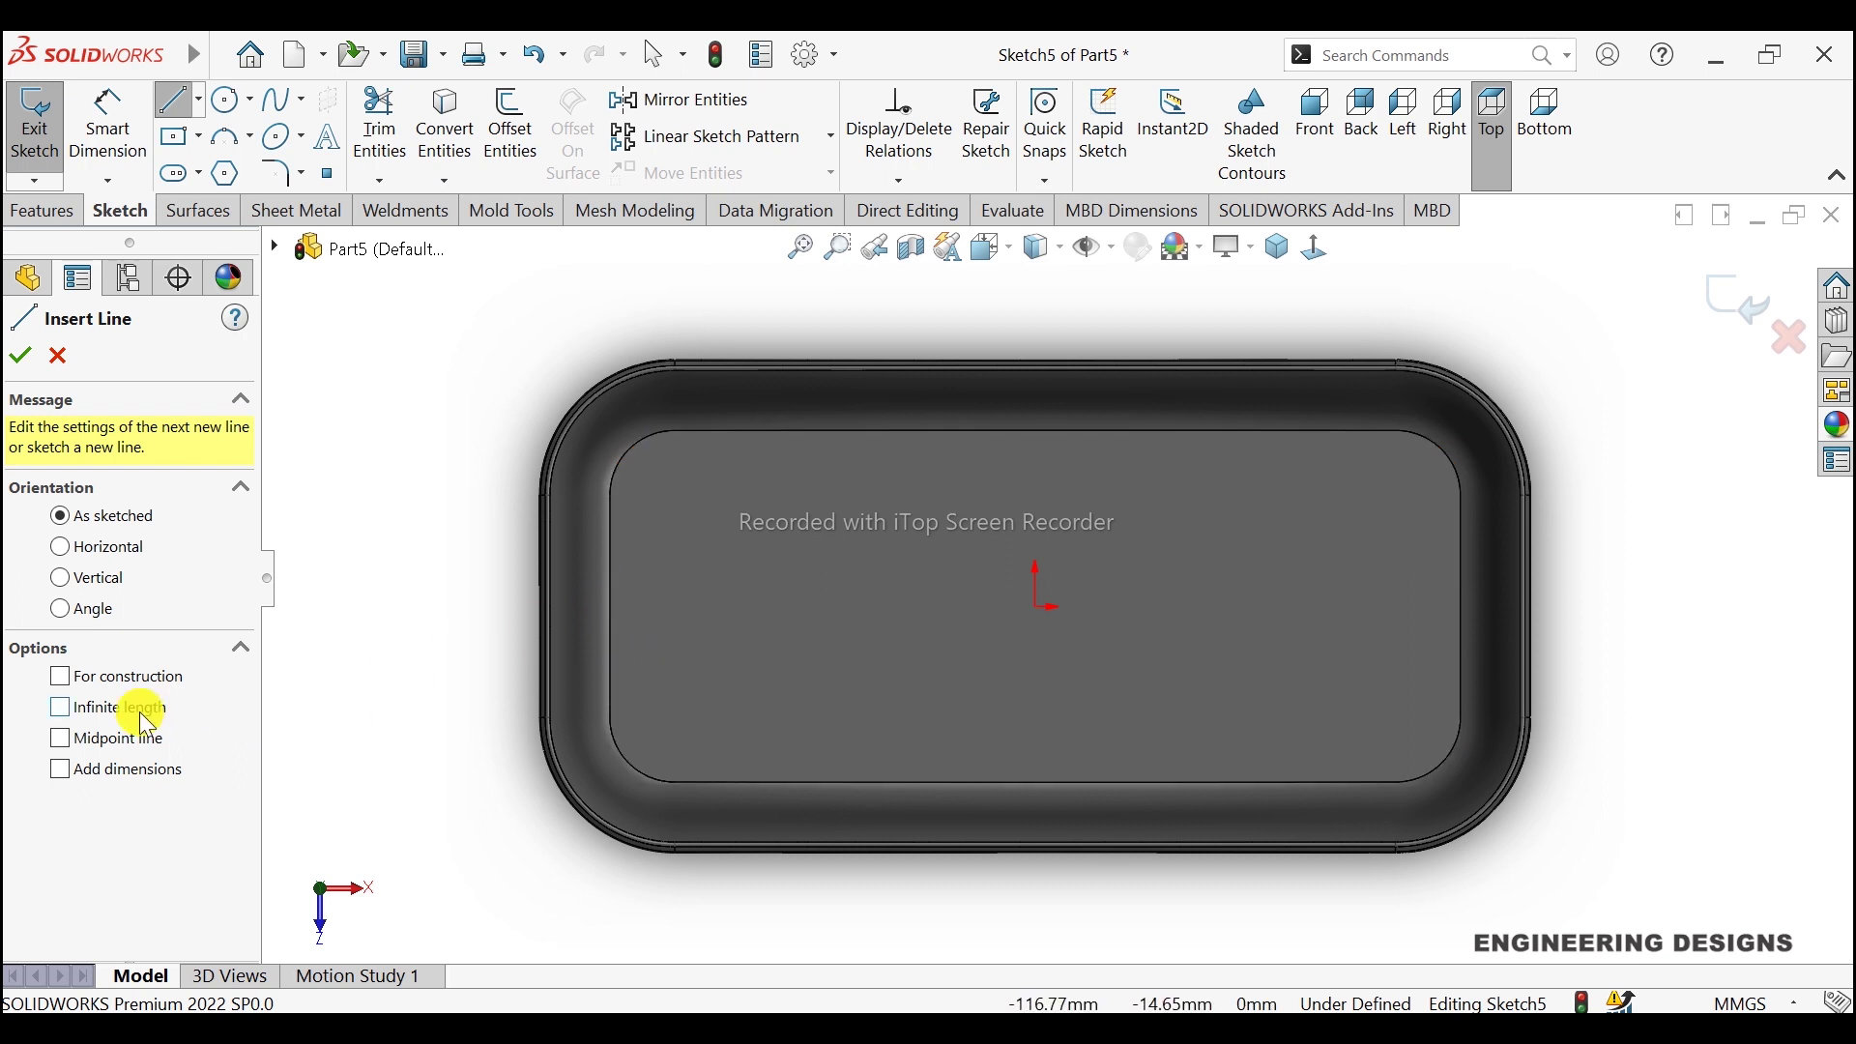
left_click(135, 737)
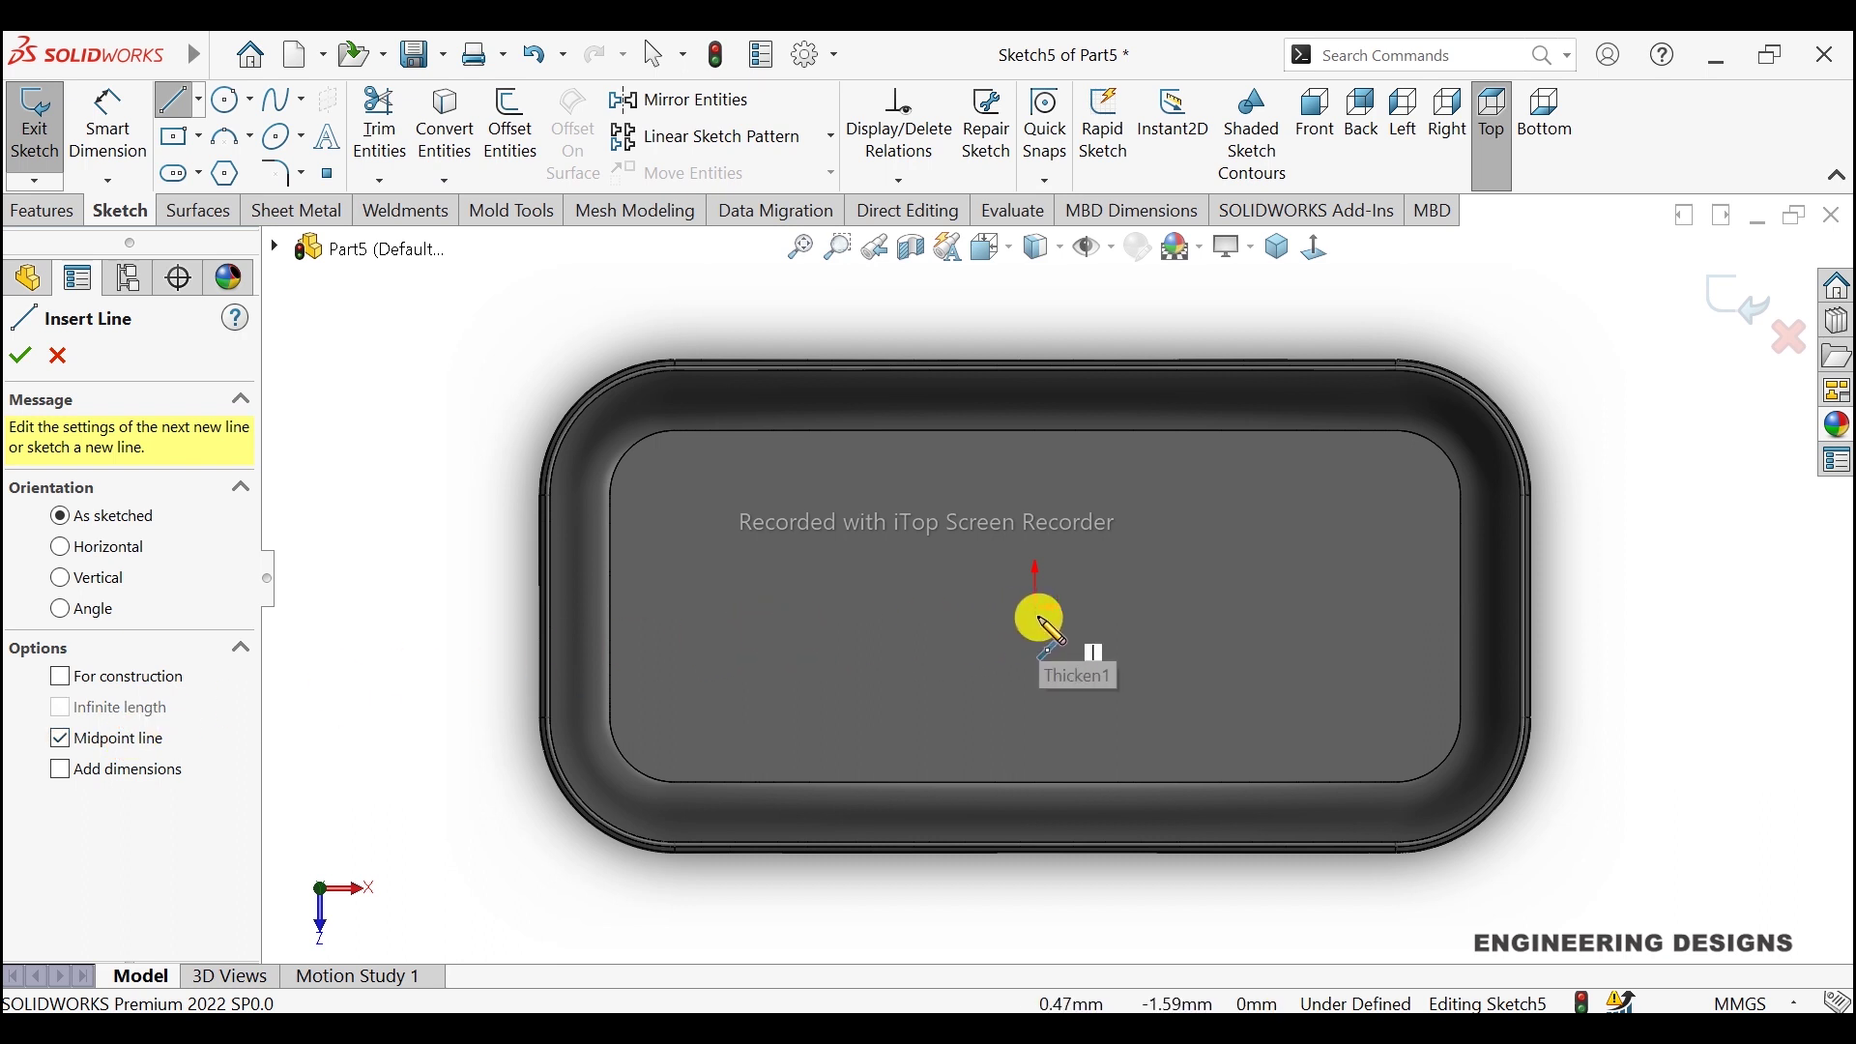
left_click_drag(1035, 606, 1353, 611)
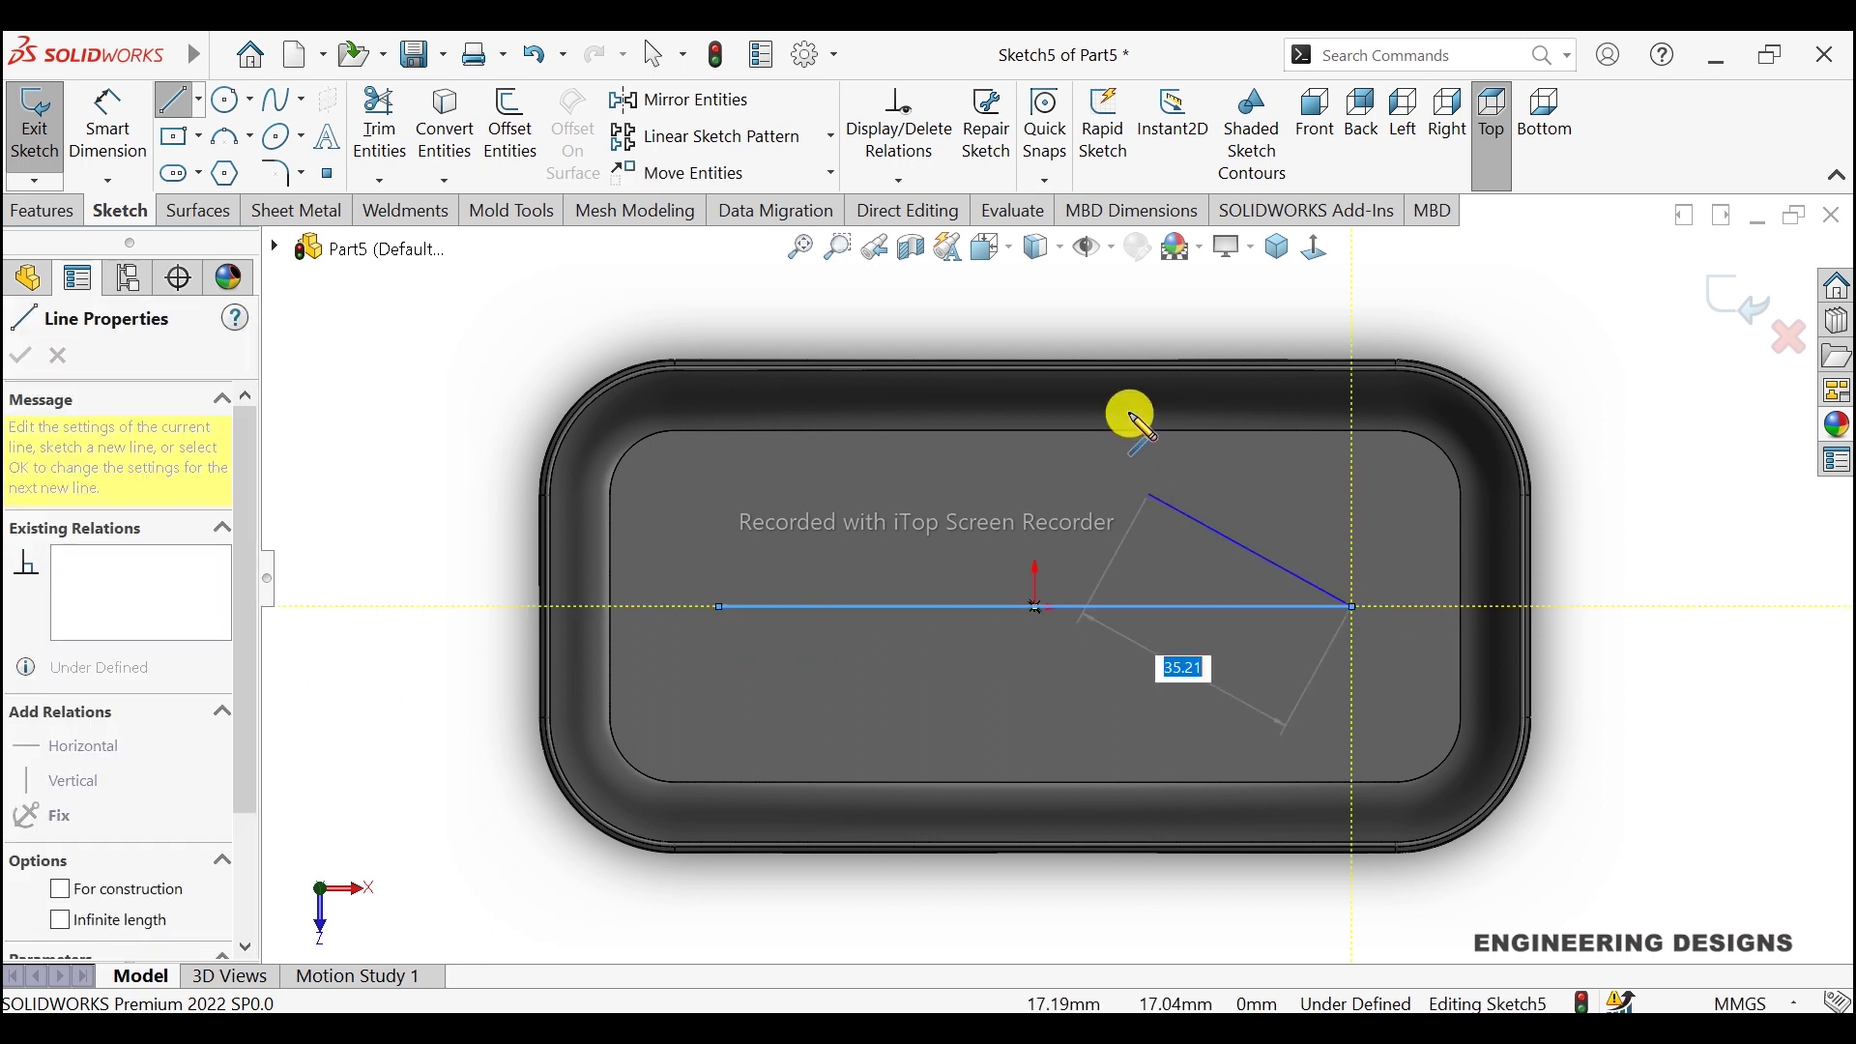
right_click(1141, 495)
left_click(1187, 462)
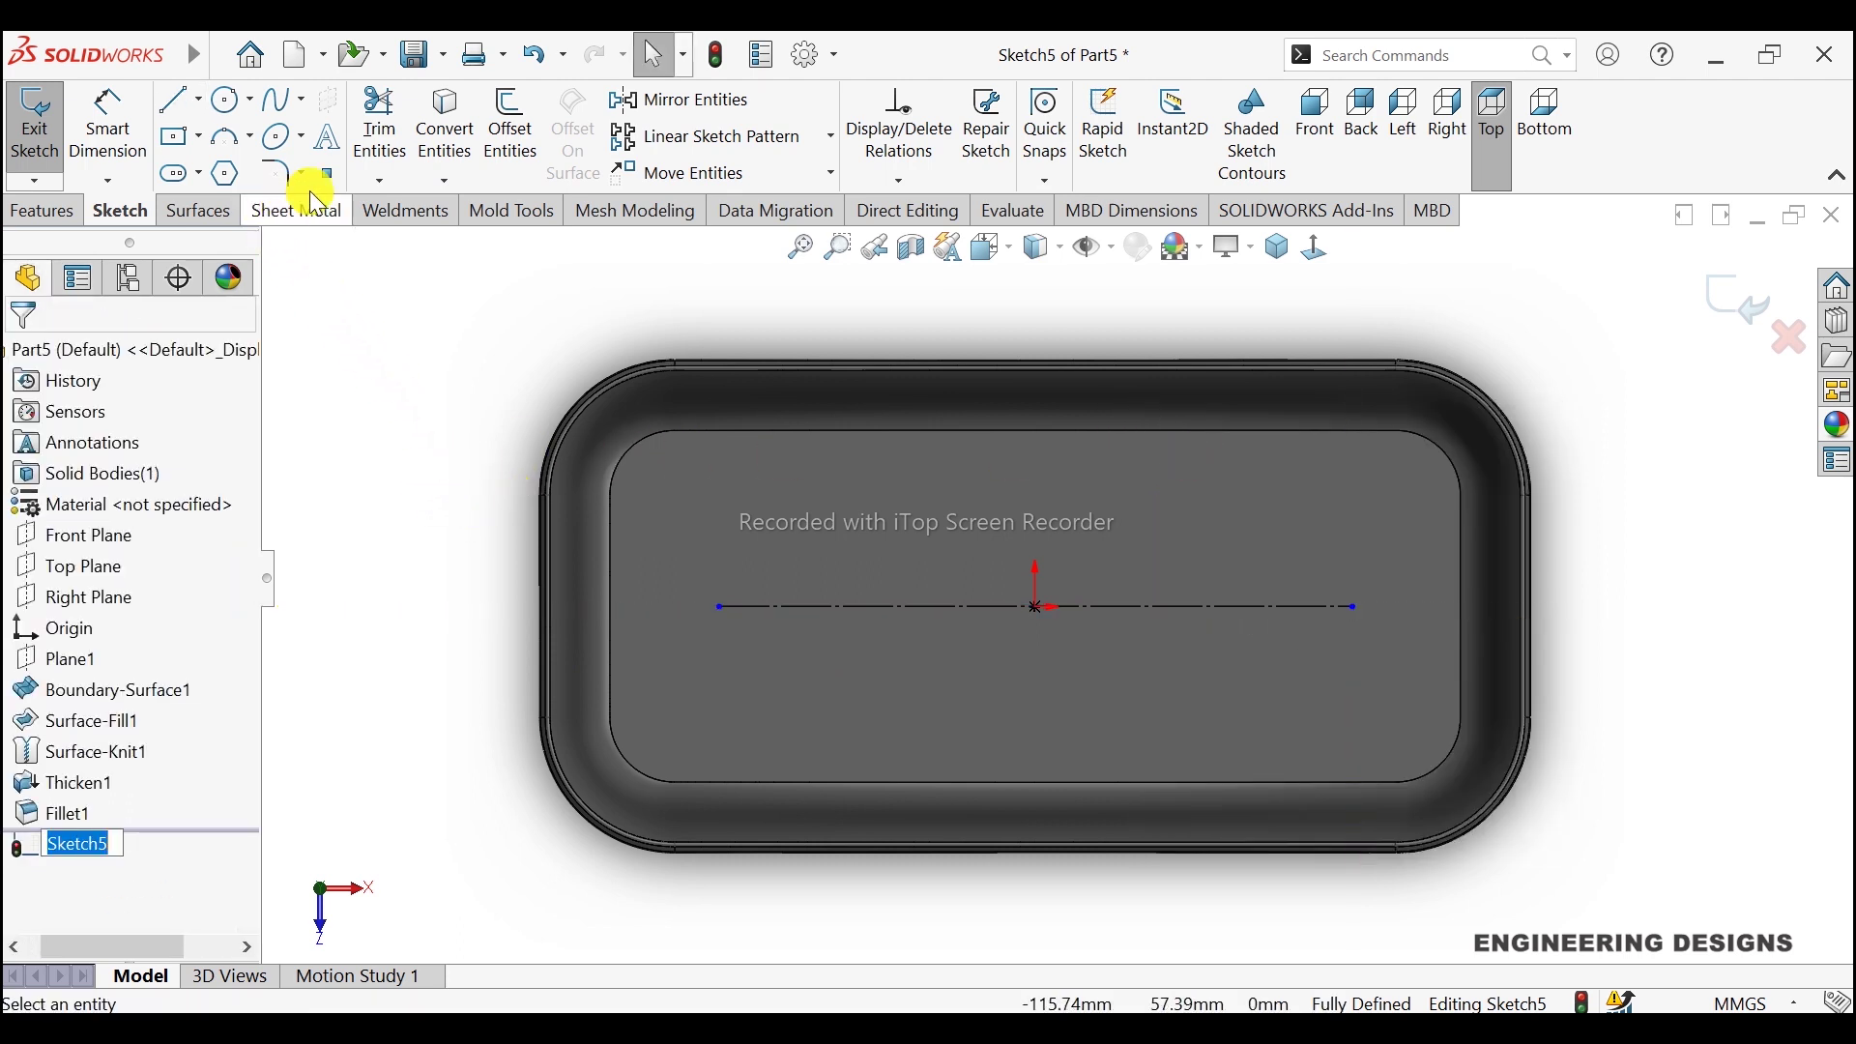
Step: Add bold sketch text 'Boundary Surface' along Line1 with Use document font unchecked
left_click(329, 137)
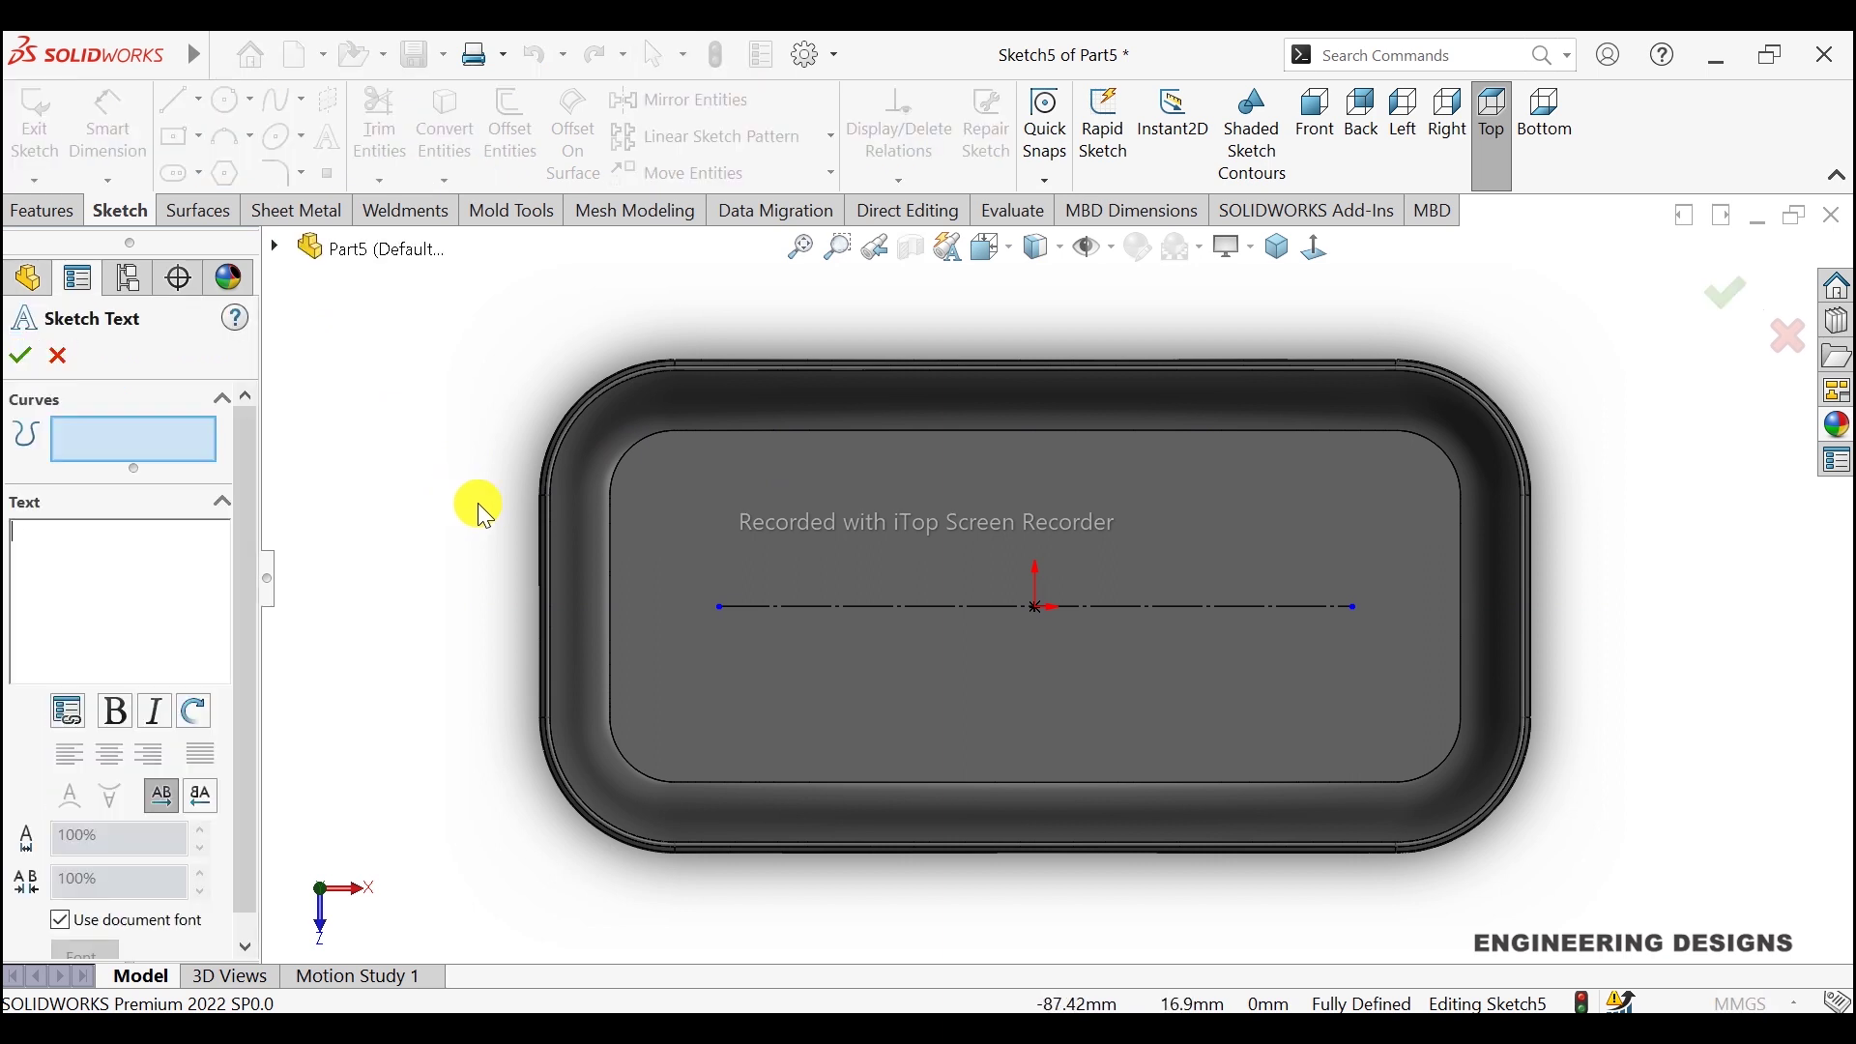
left_click(760, 609)
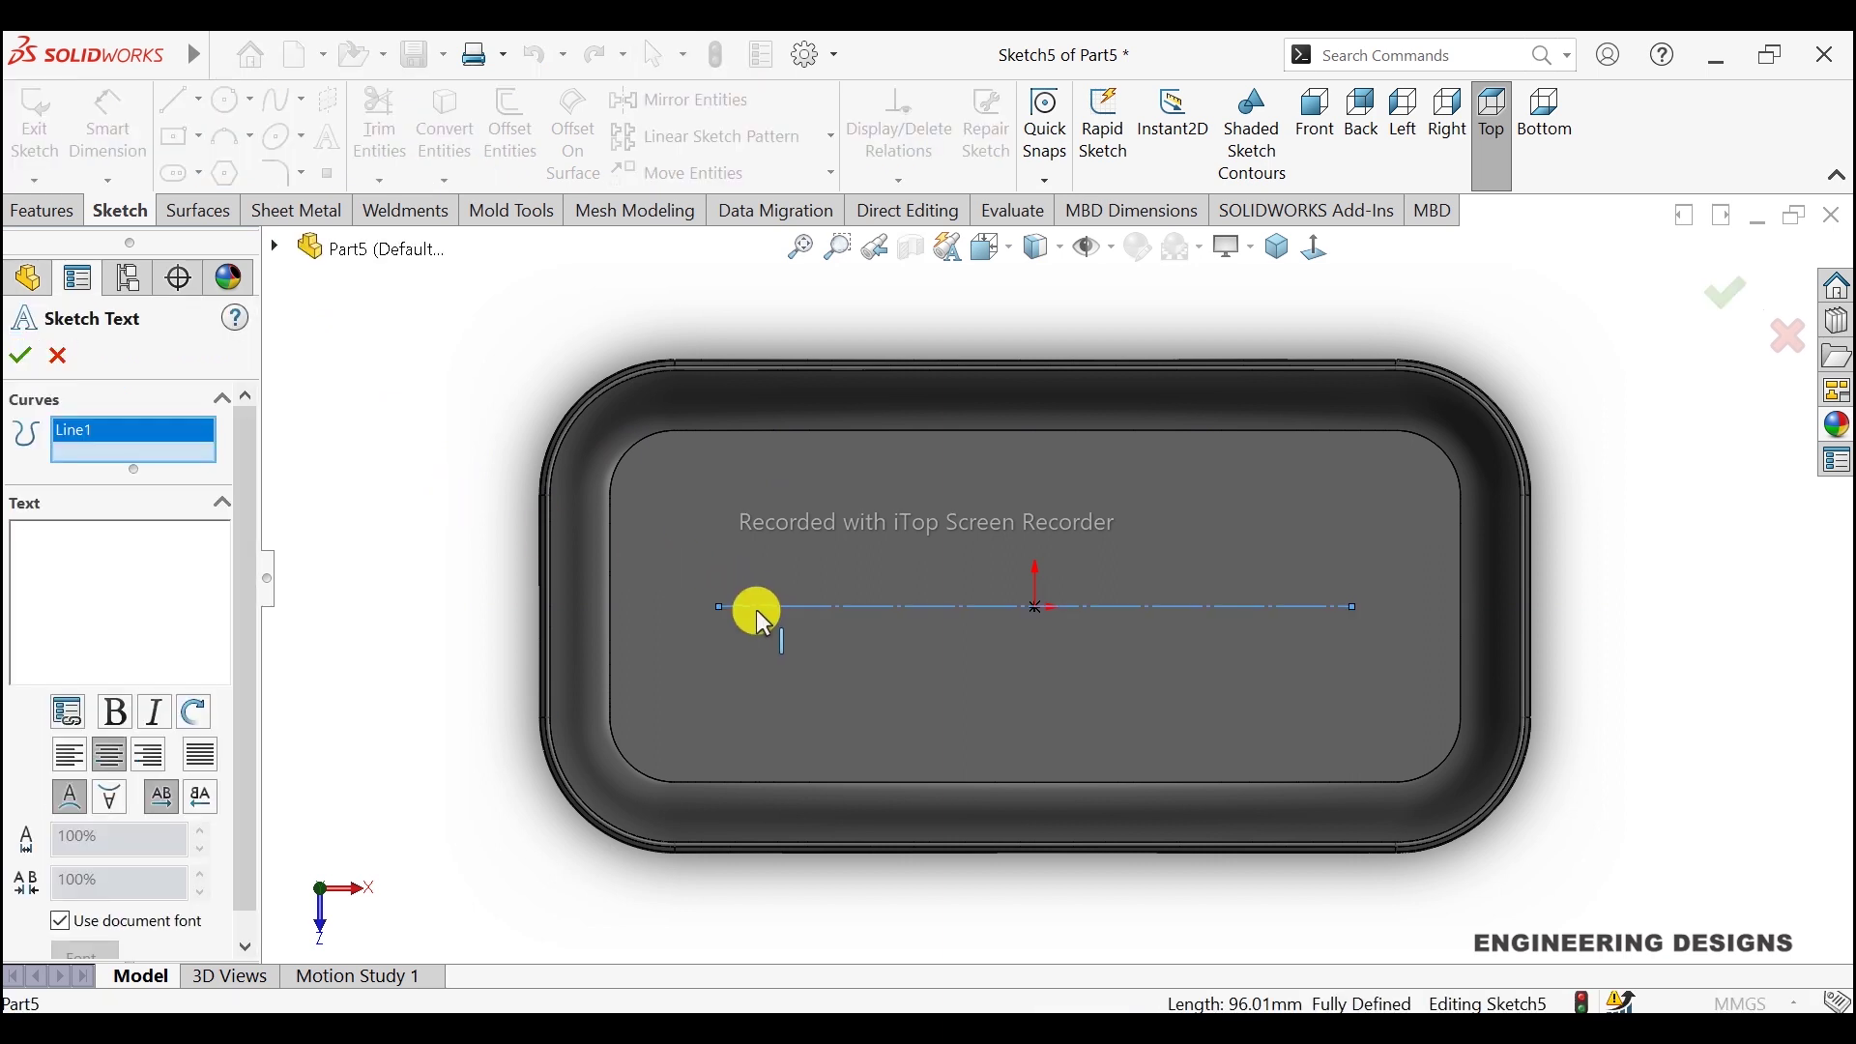
left_click(96, 583)
type("Boun")
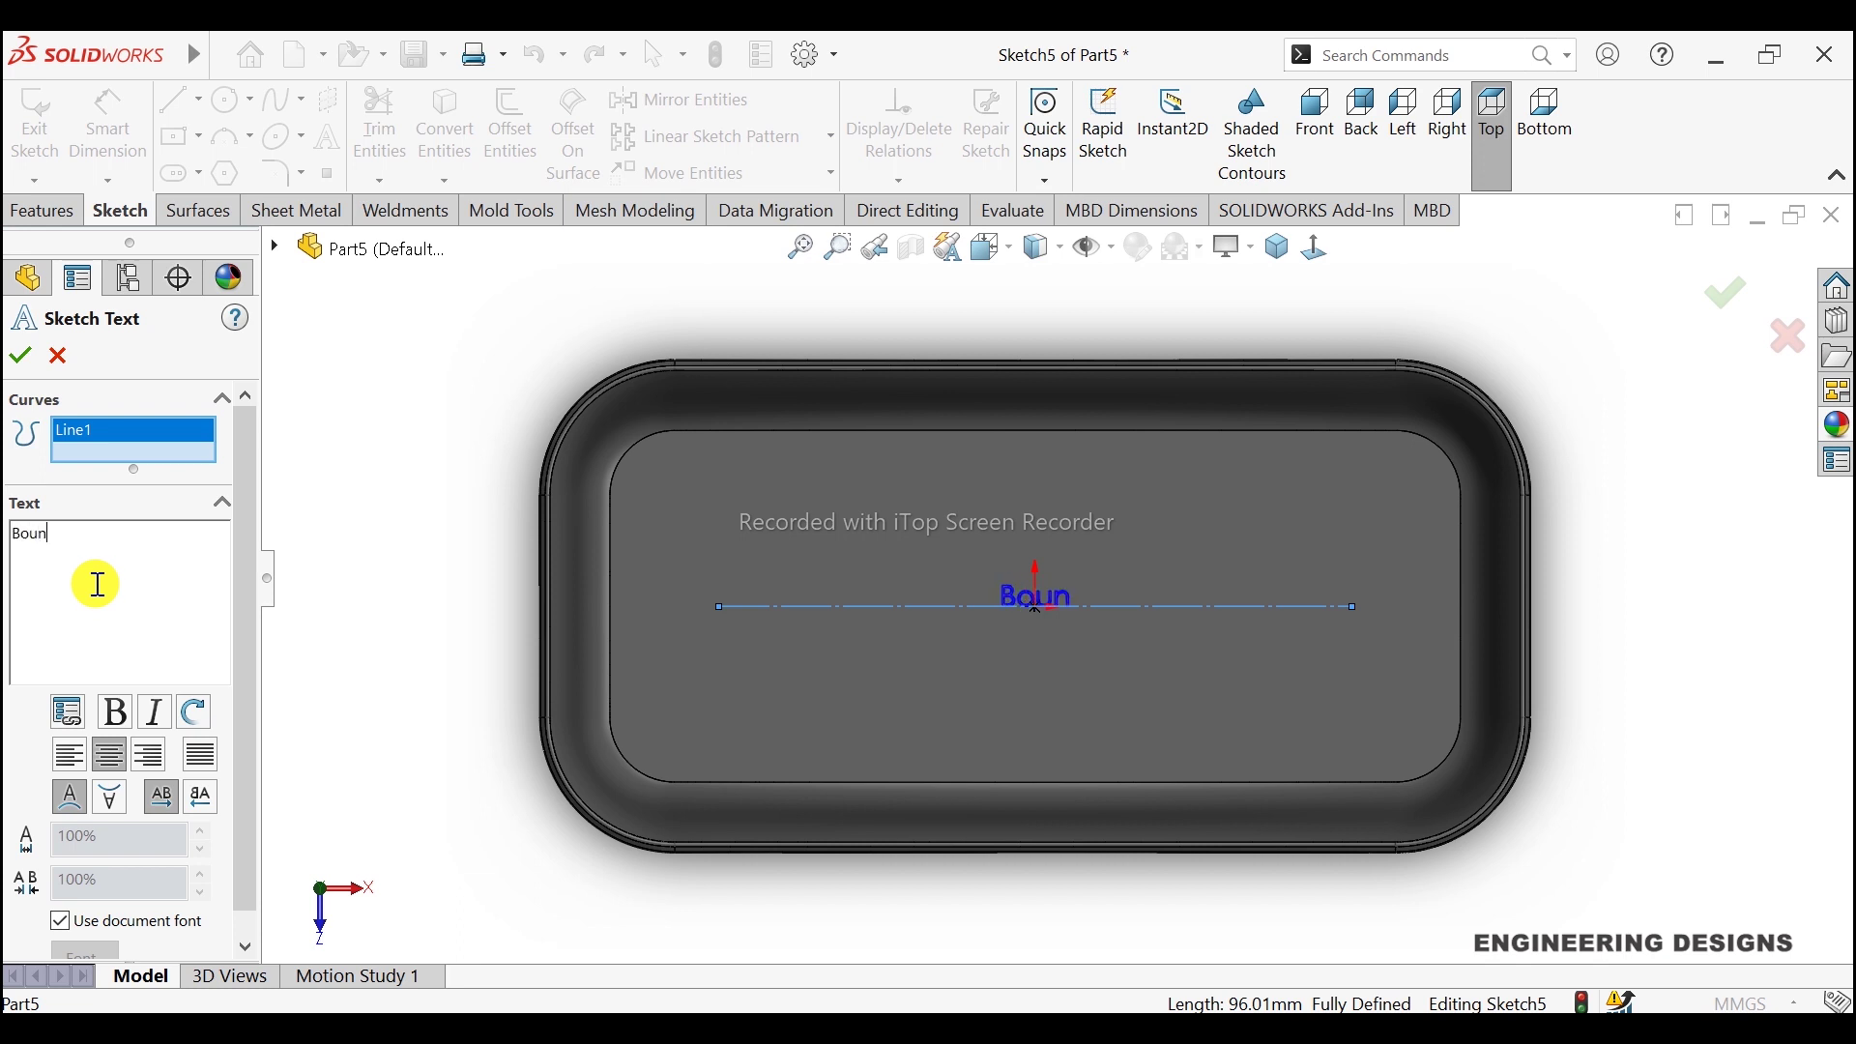
type("dar")
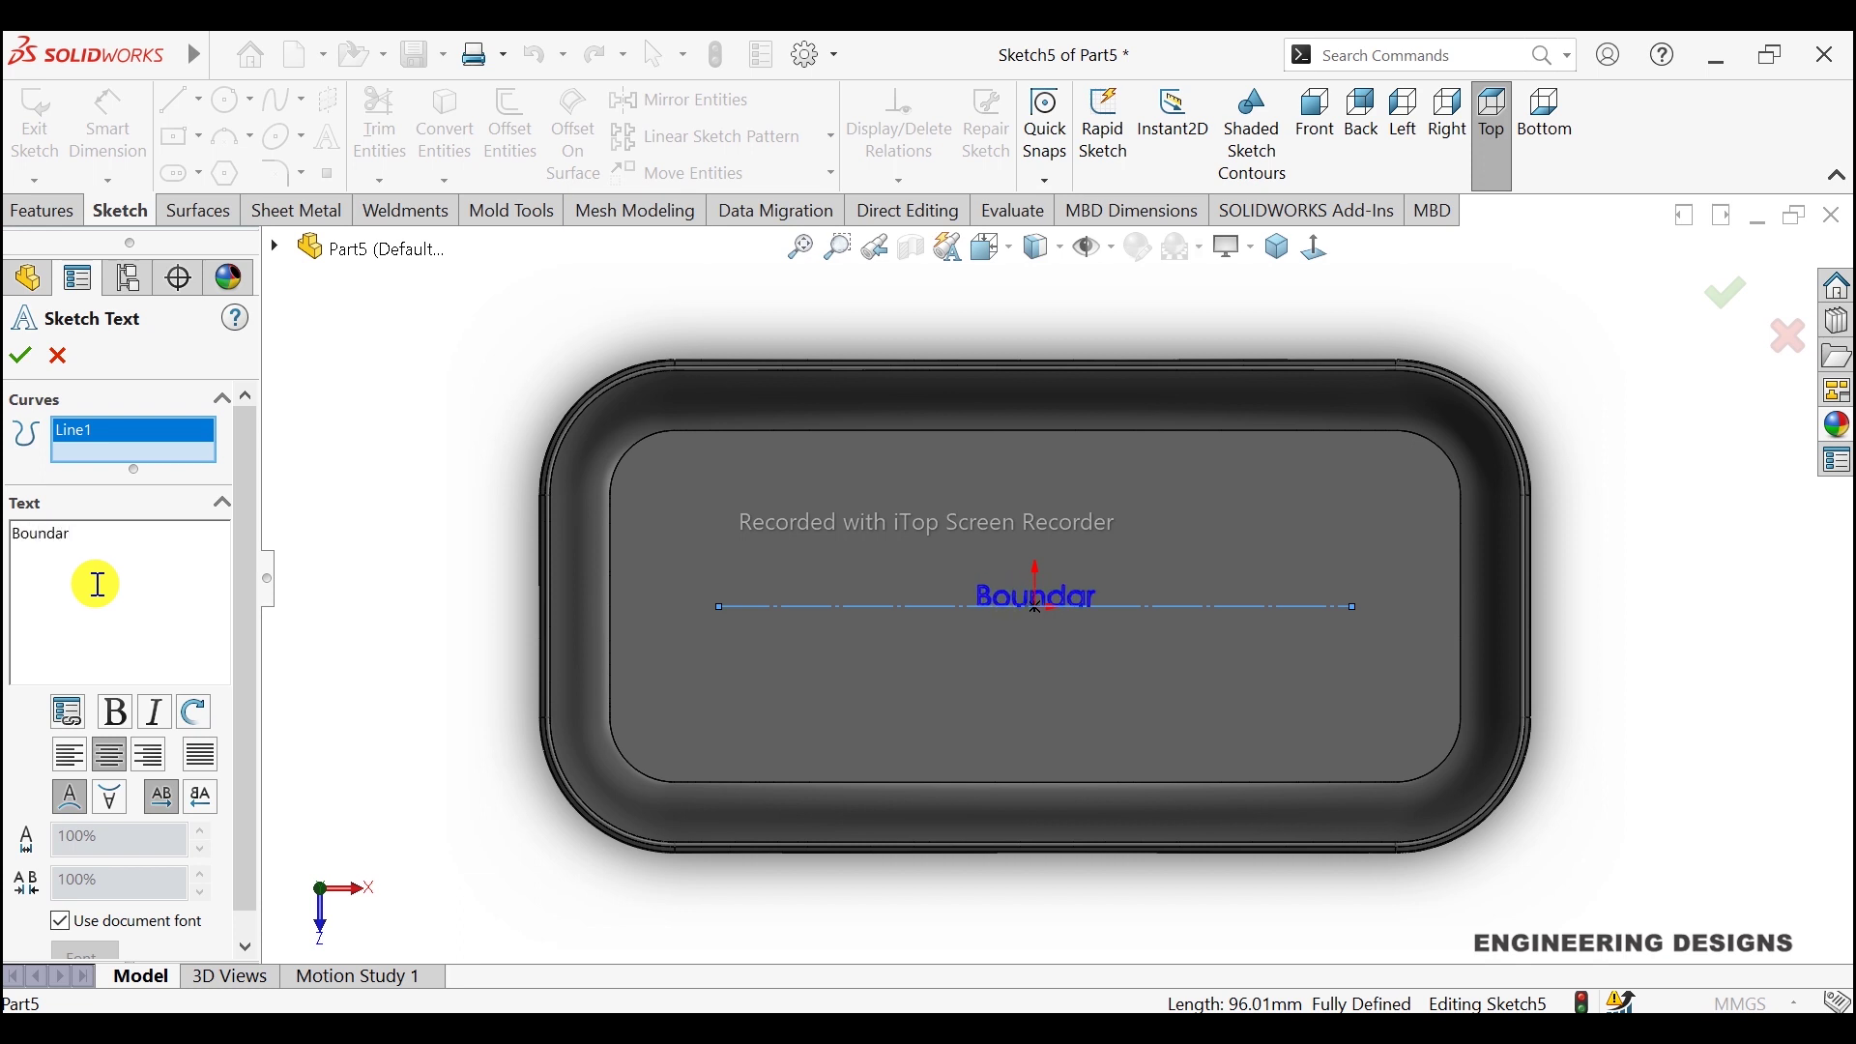
type("y")
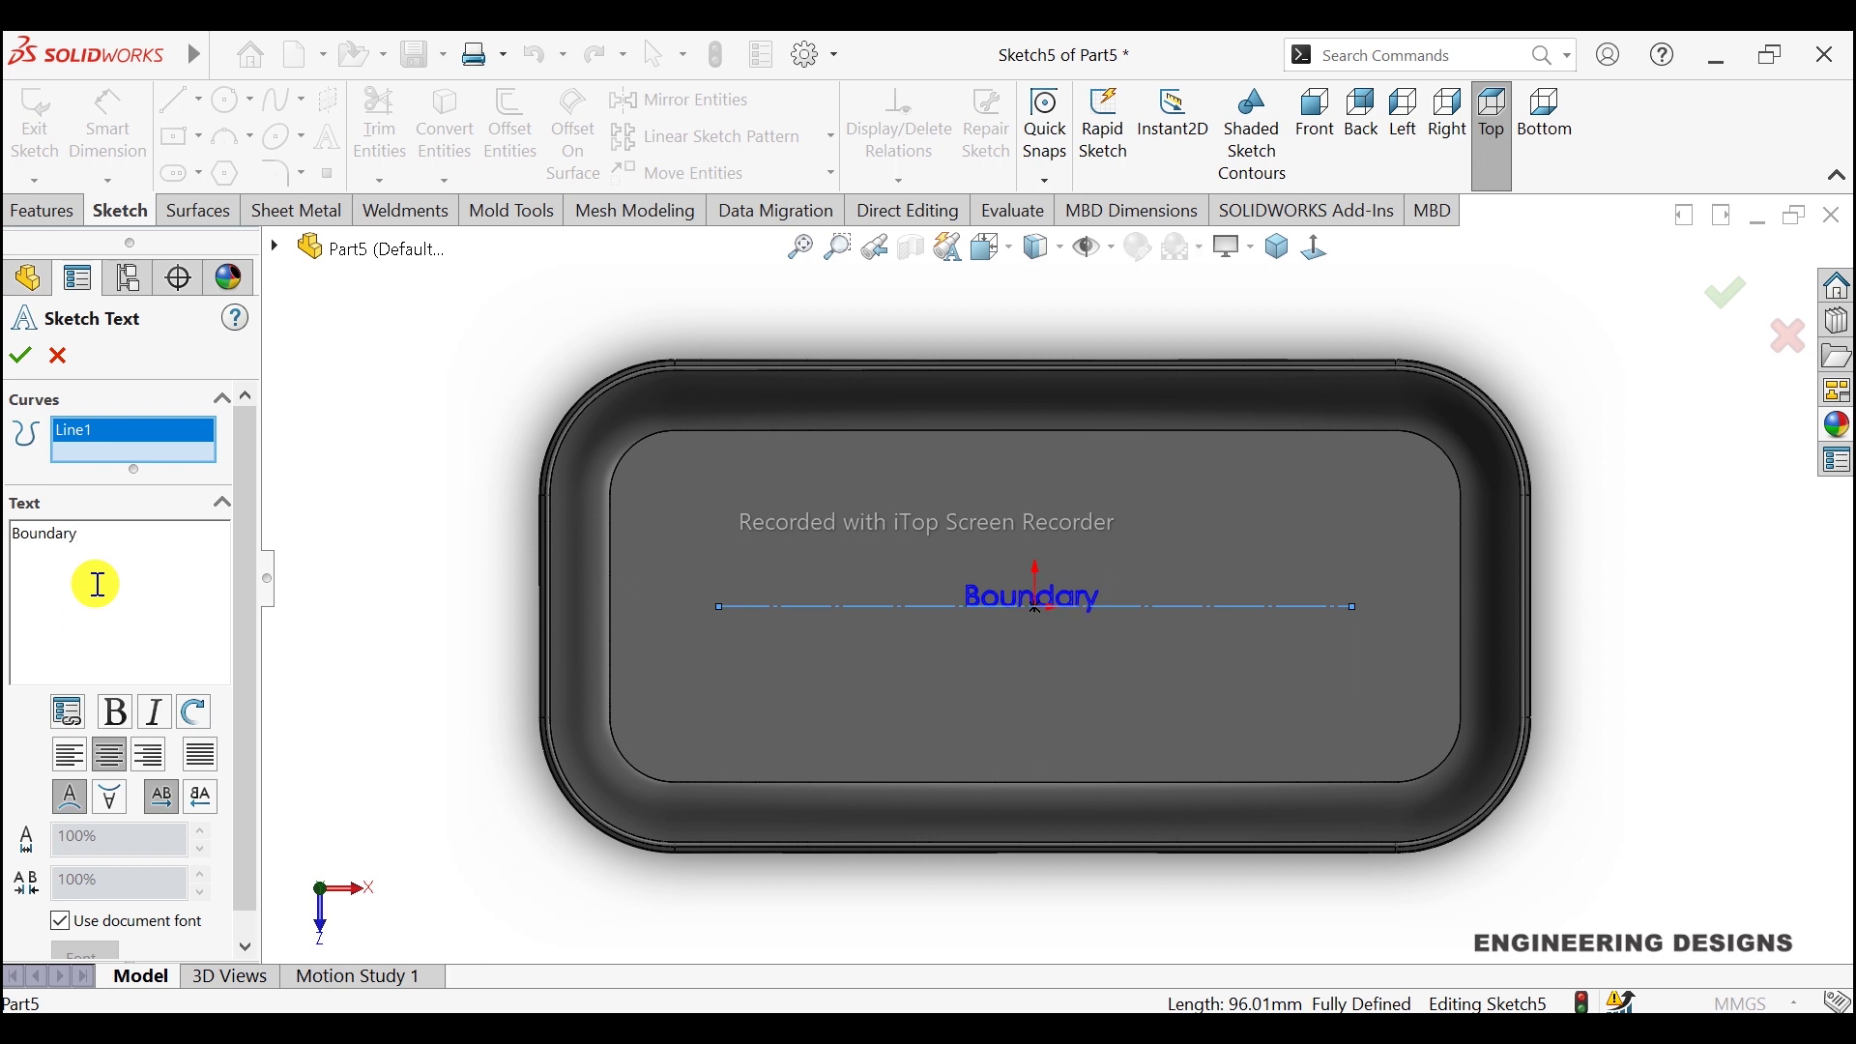
type(" Surfa")
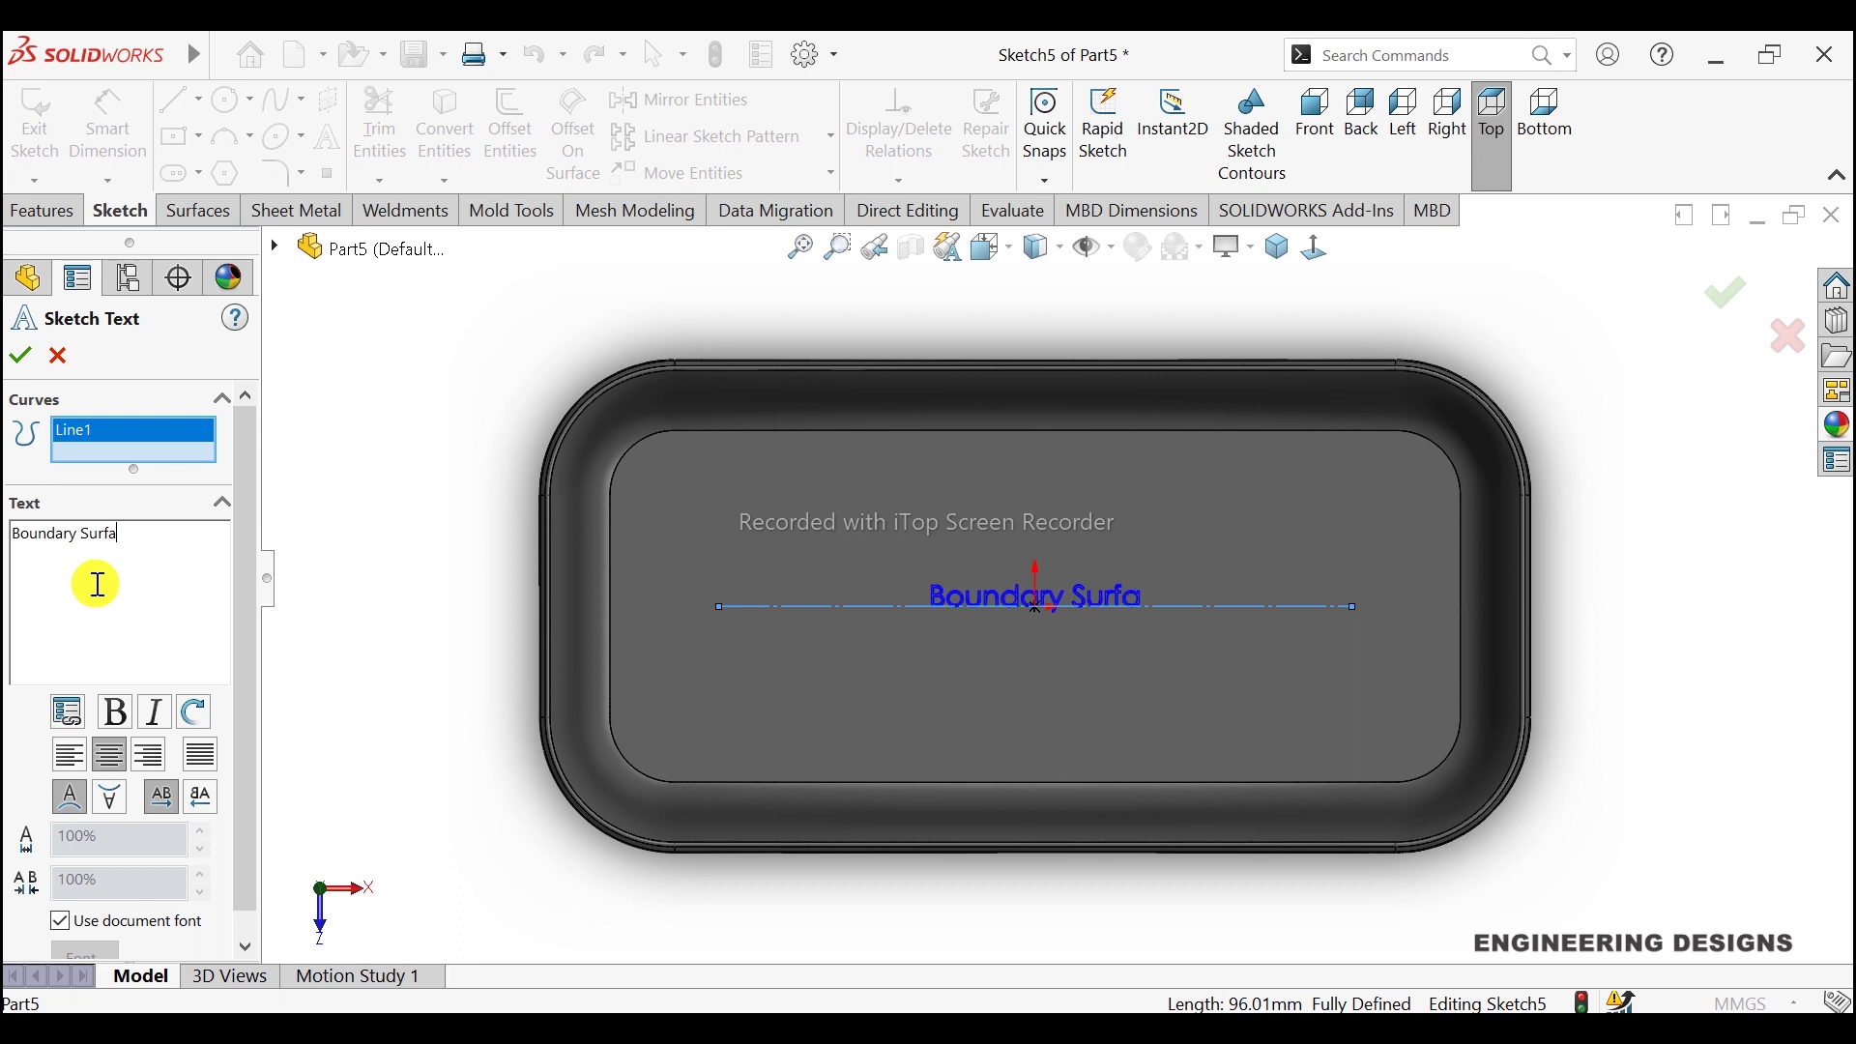
type("ce")
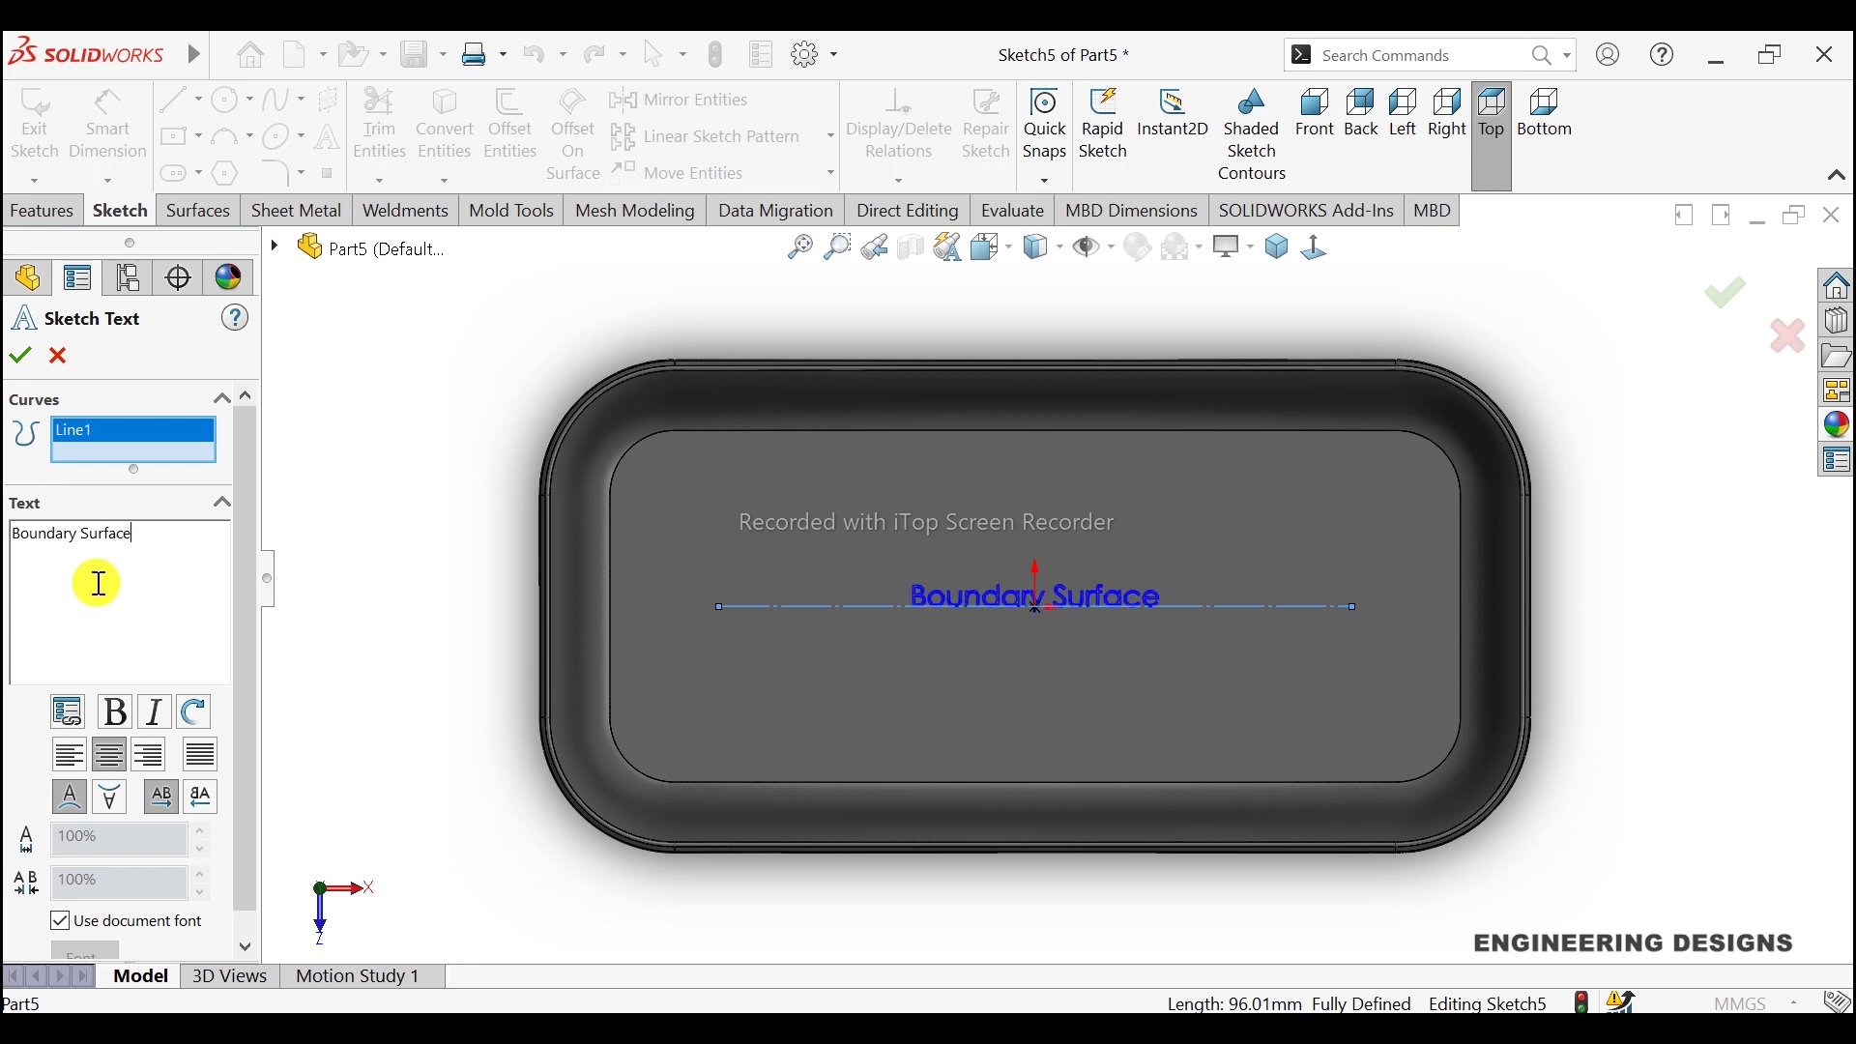
key("ctrl+a")
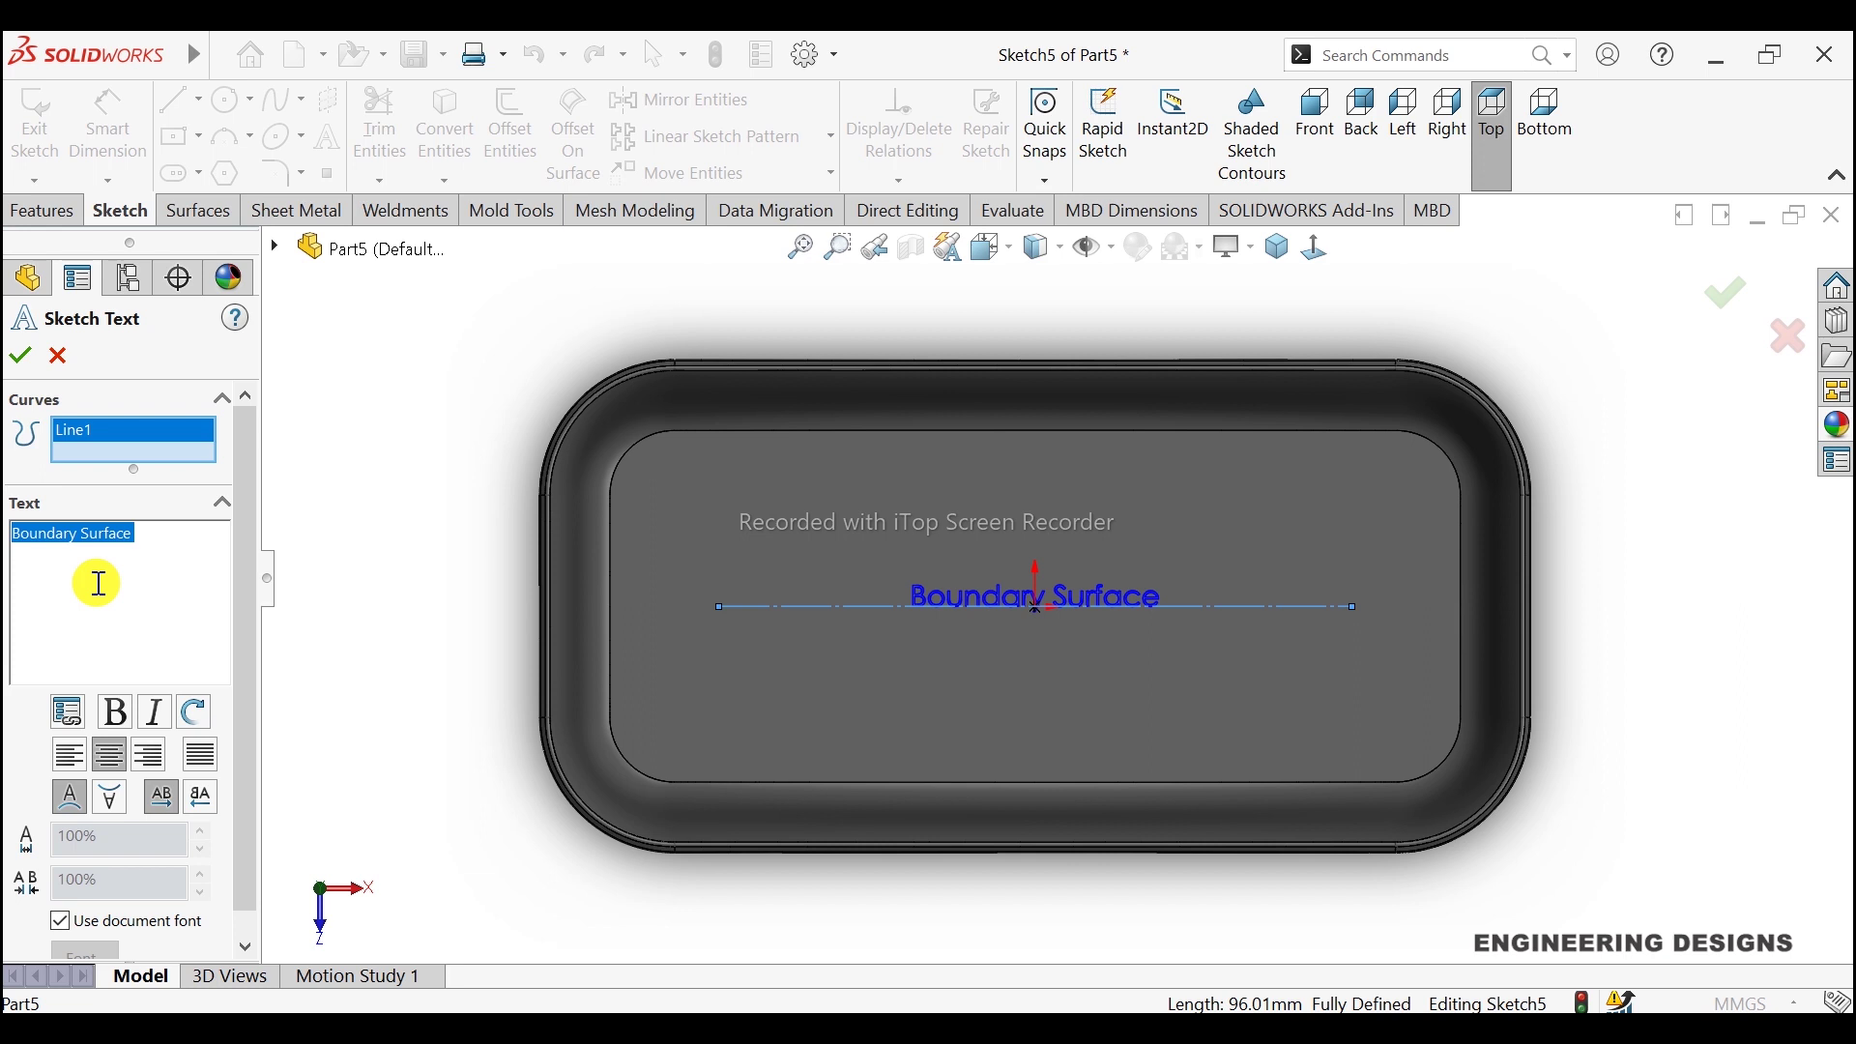
left_click(116, 713)
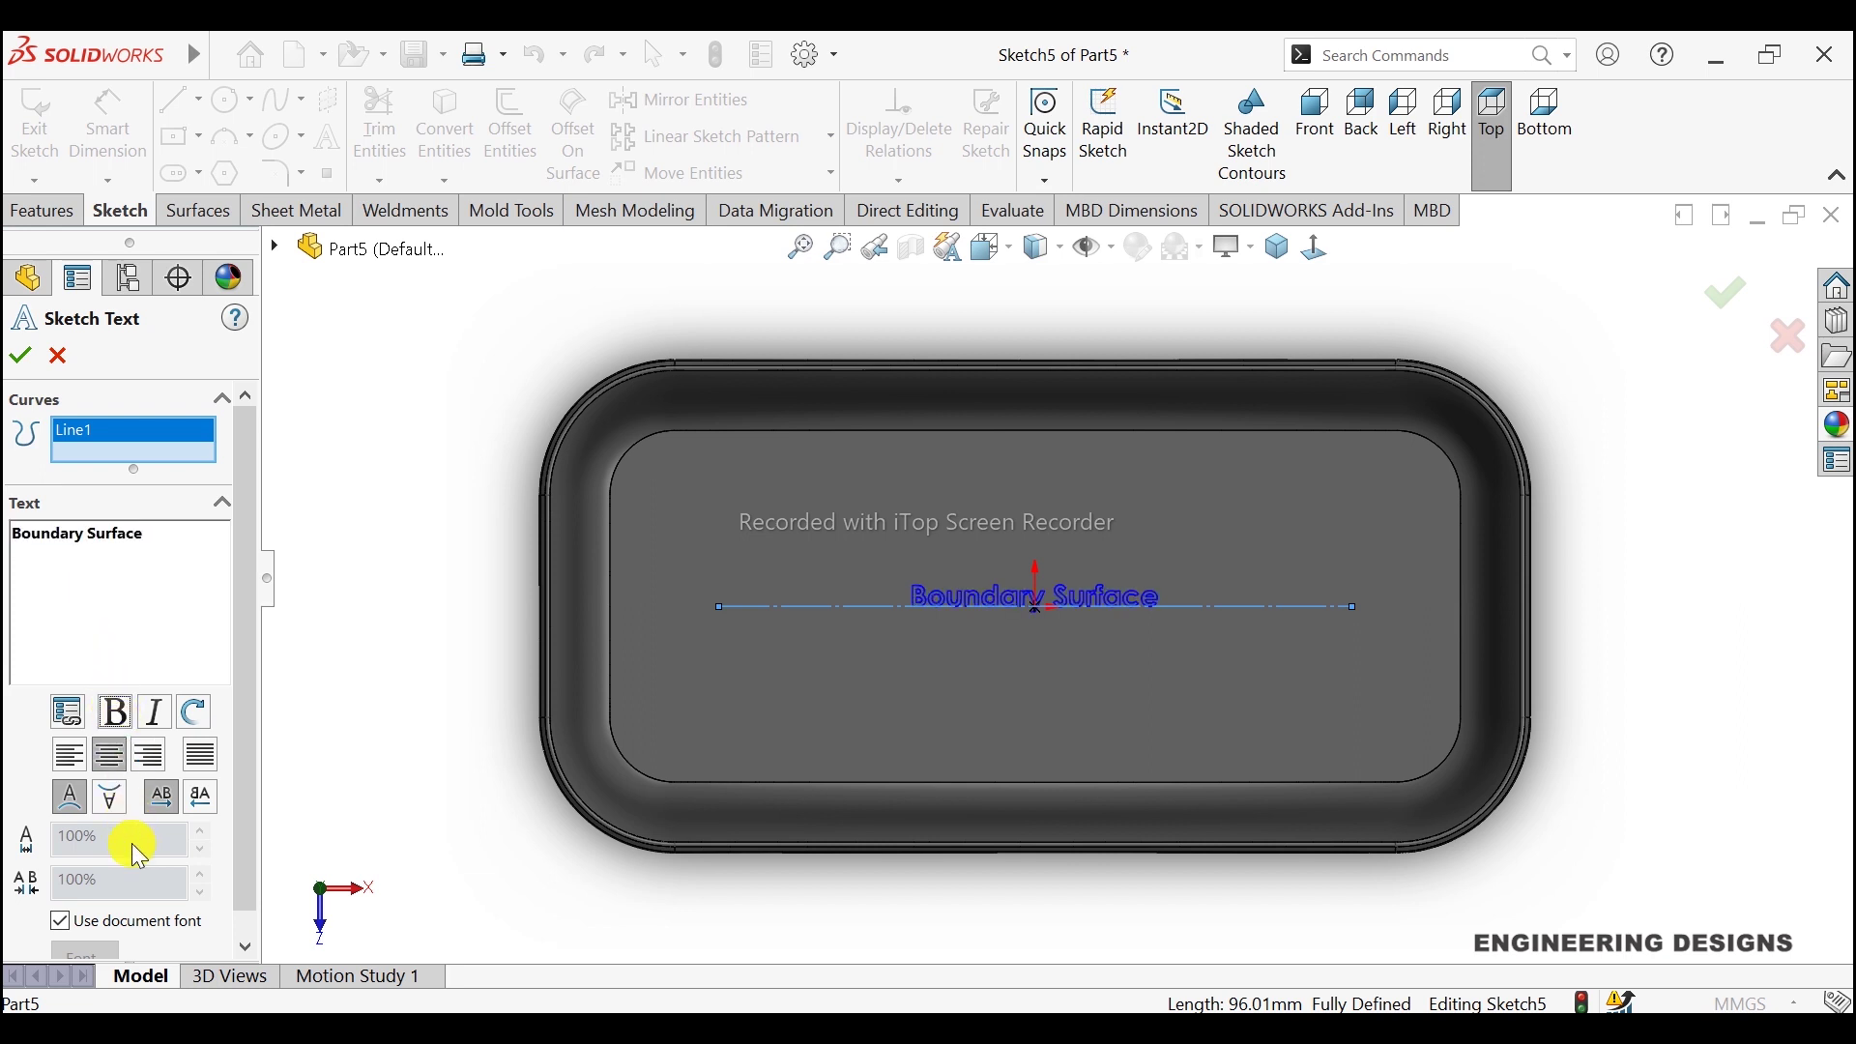
left_click(62, 922)
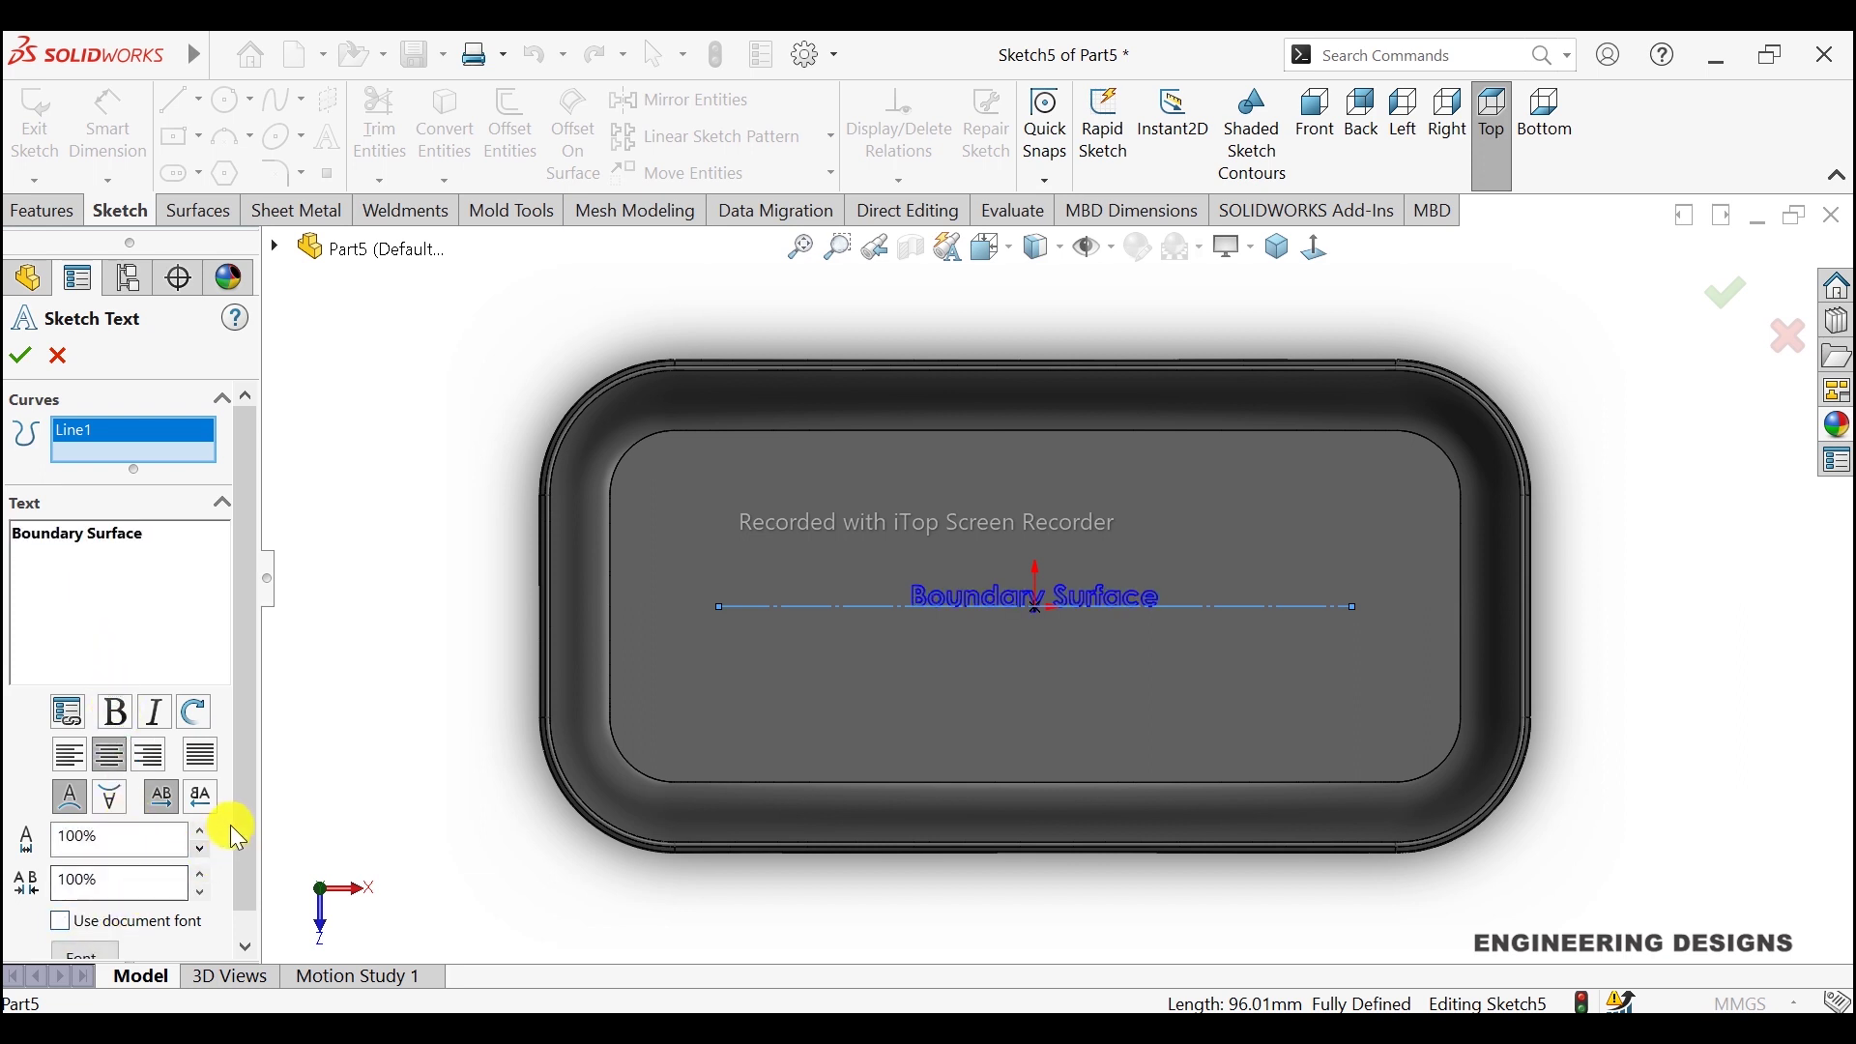
scroll(233, 822, "down", 1)
Step: Set the text font to Century Schoolbook, Bold, 18 points
left_click(87, 929)
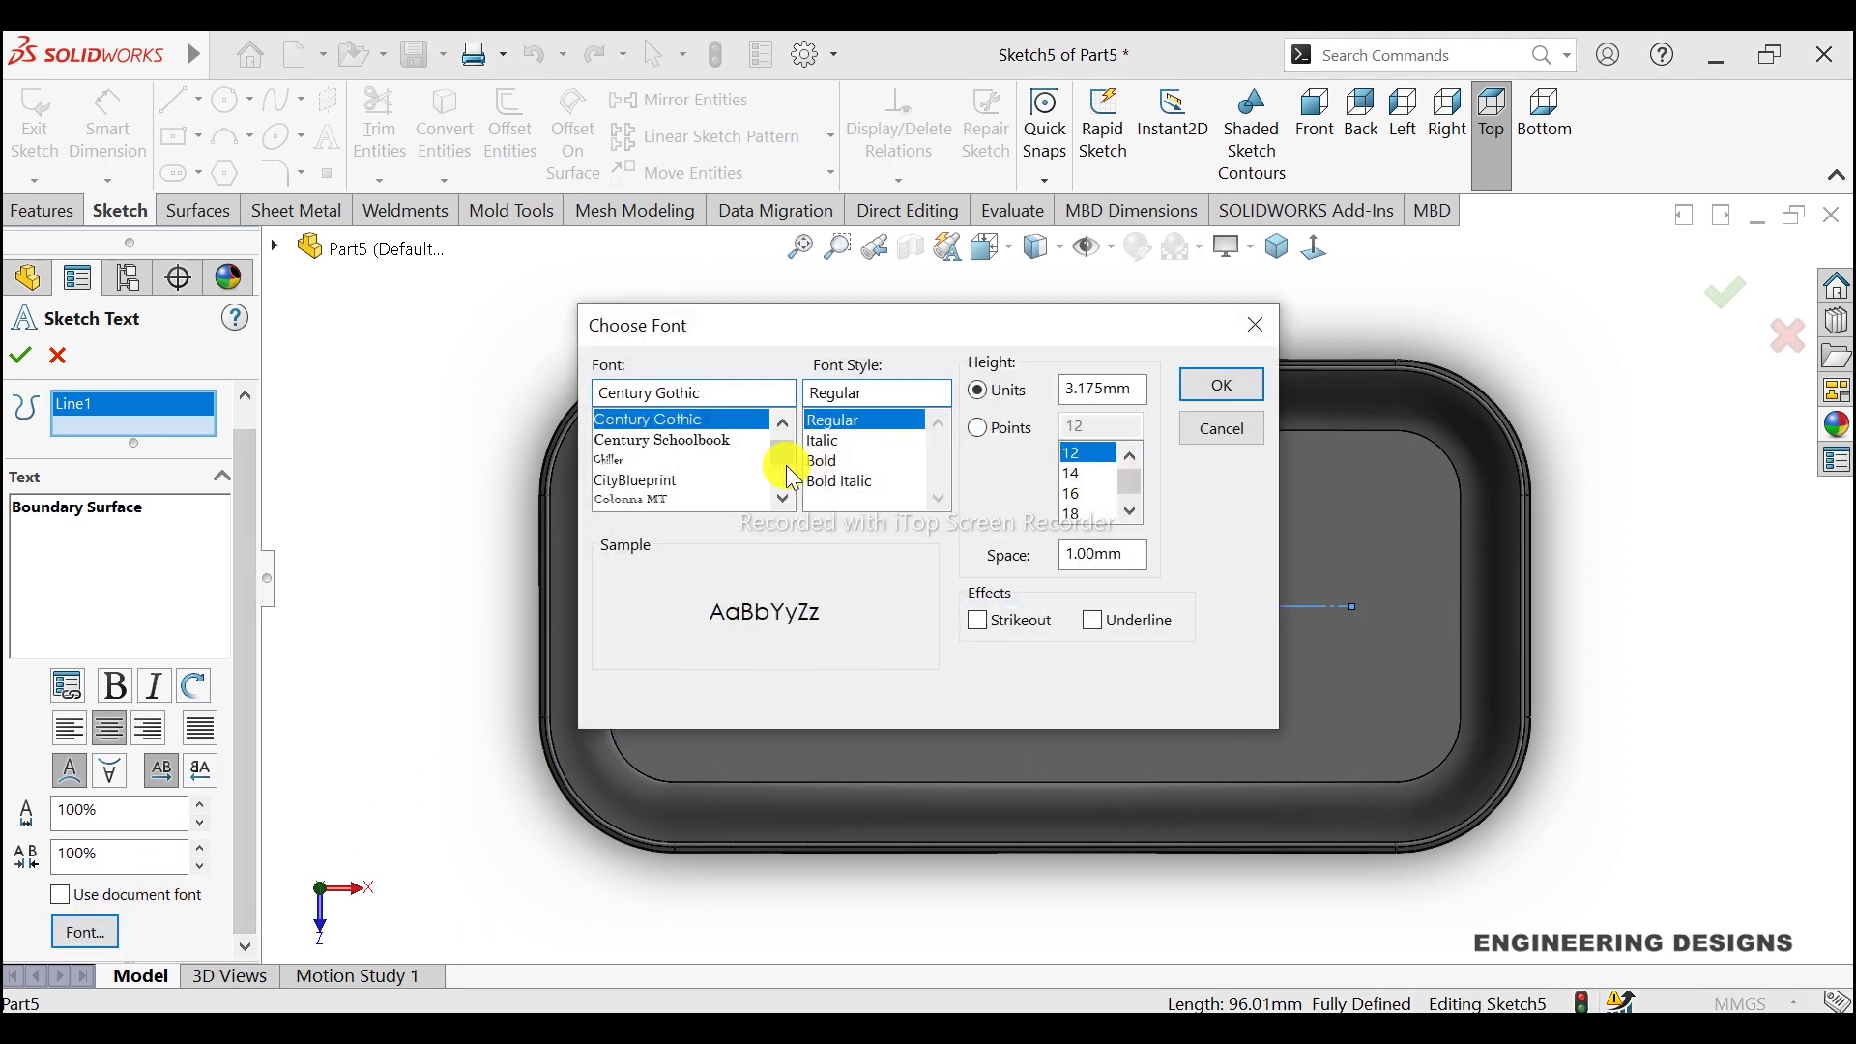
left_click(694, 442)
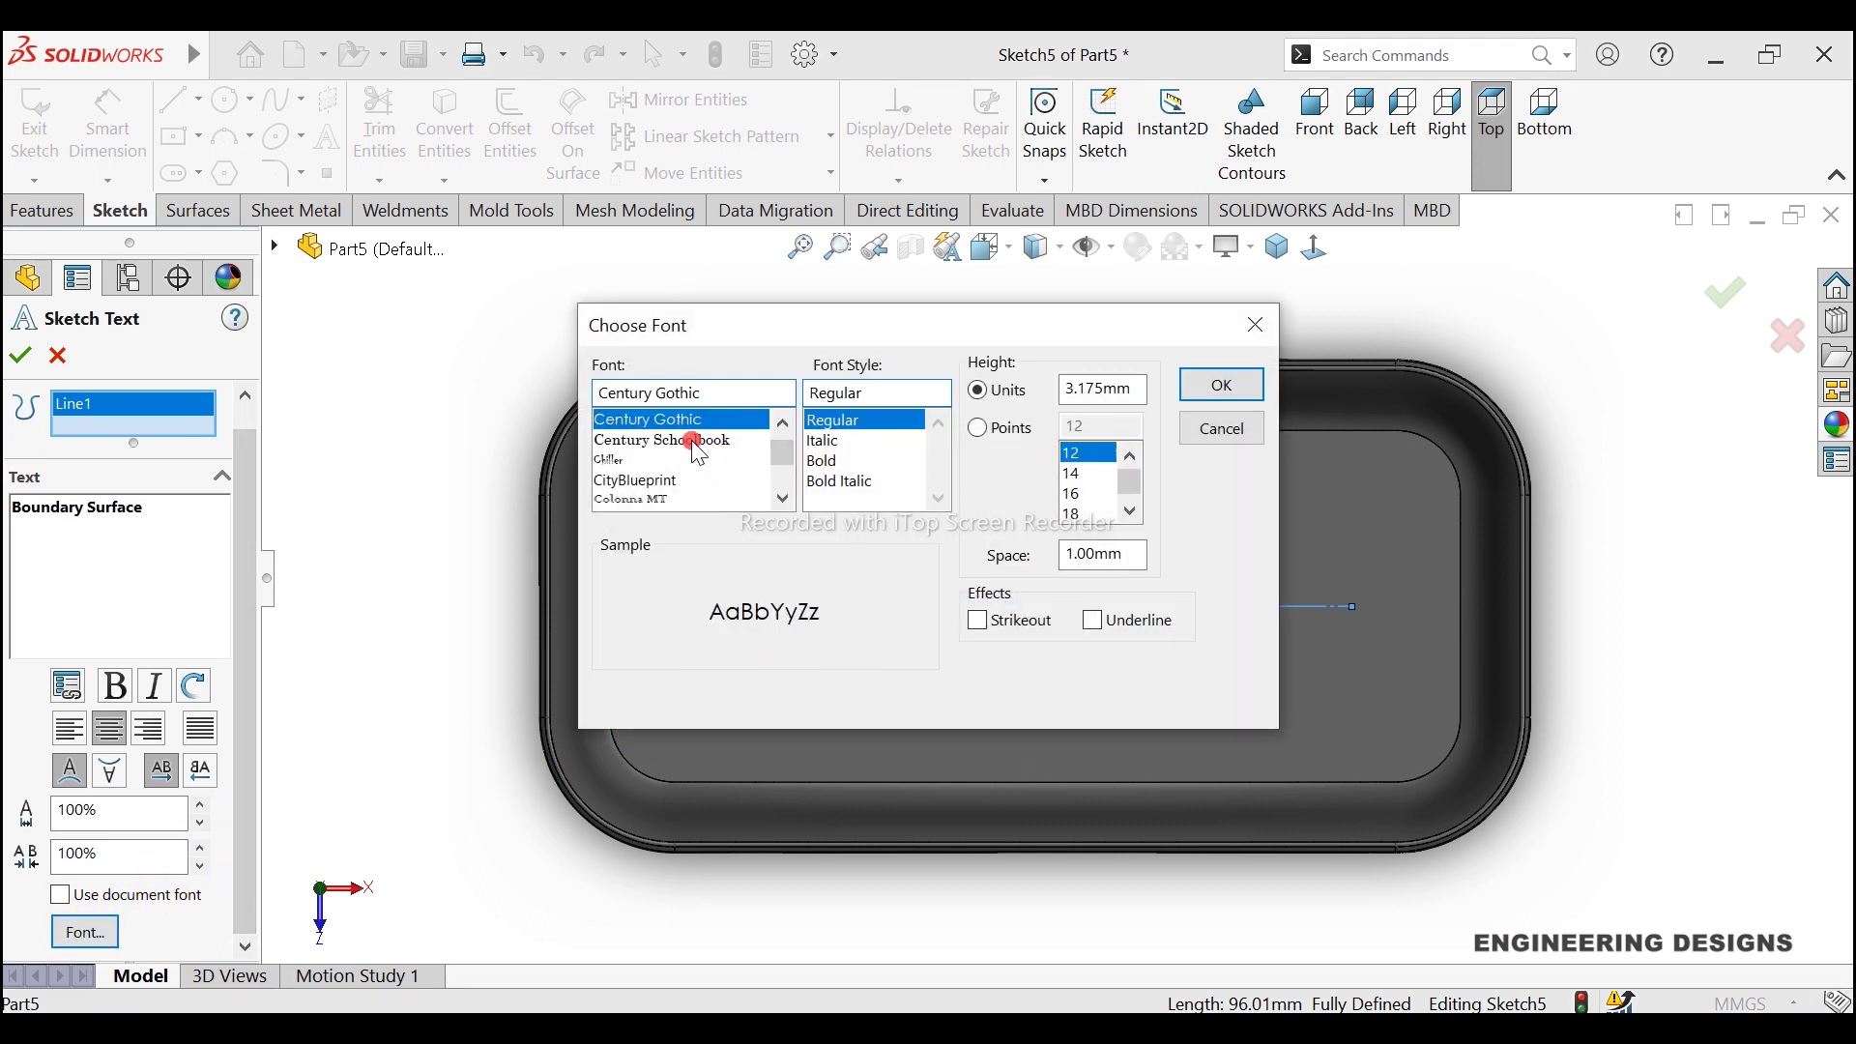
left_click(829, 462)
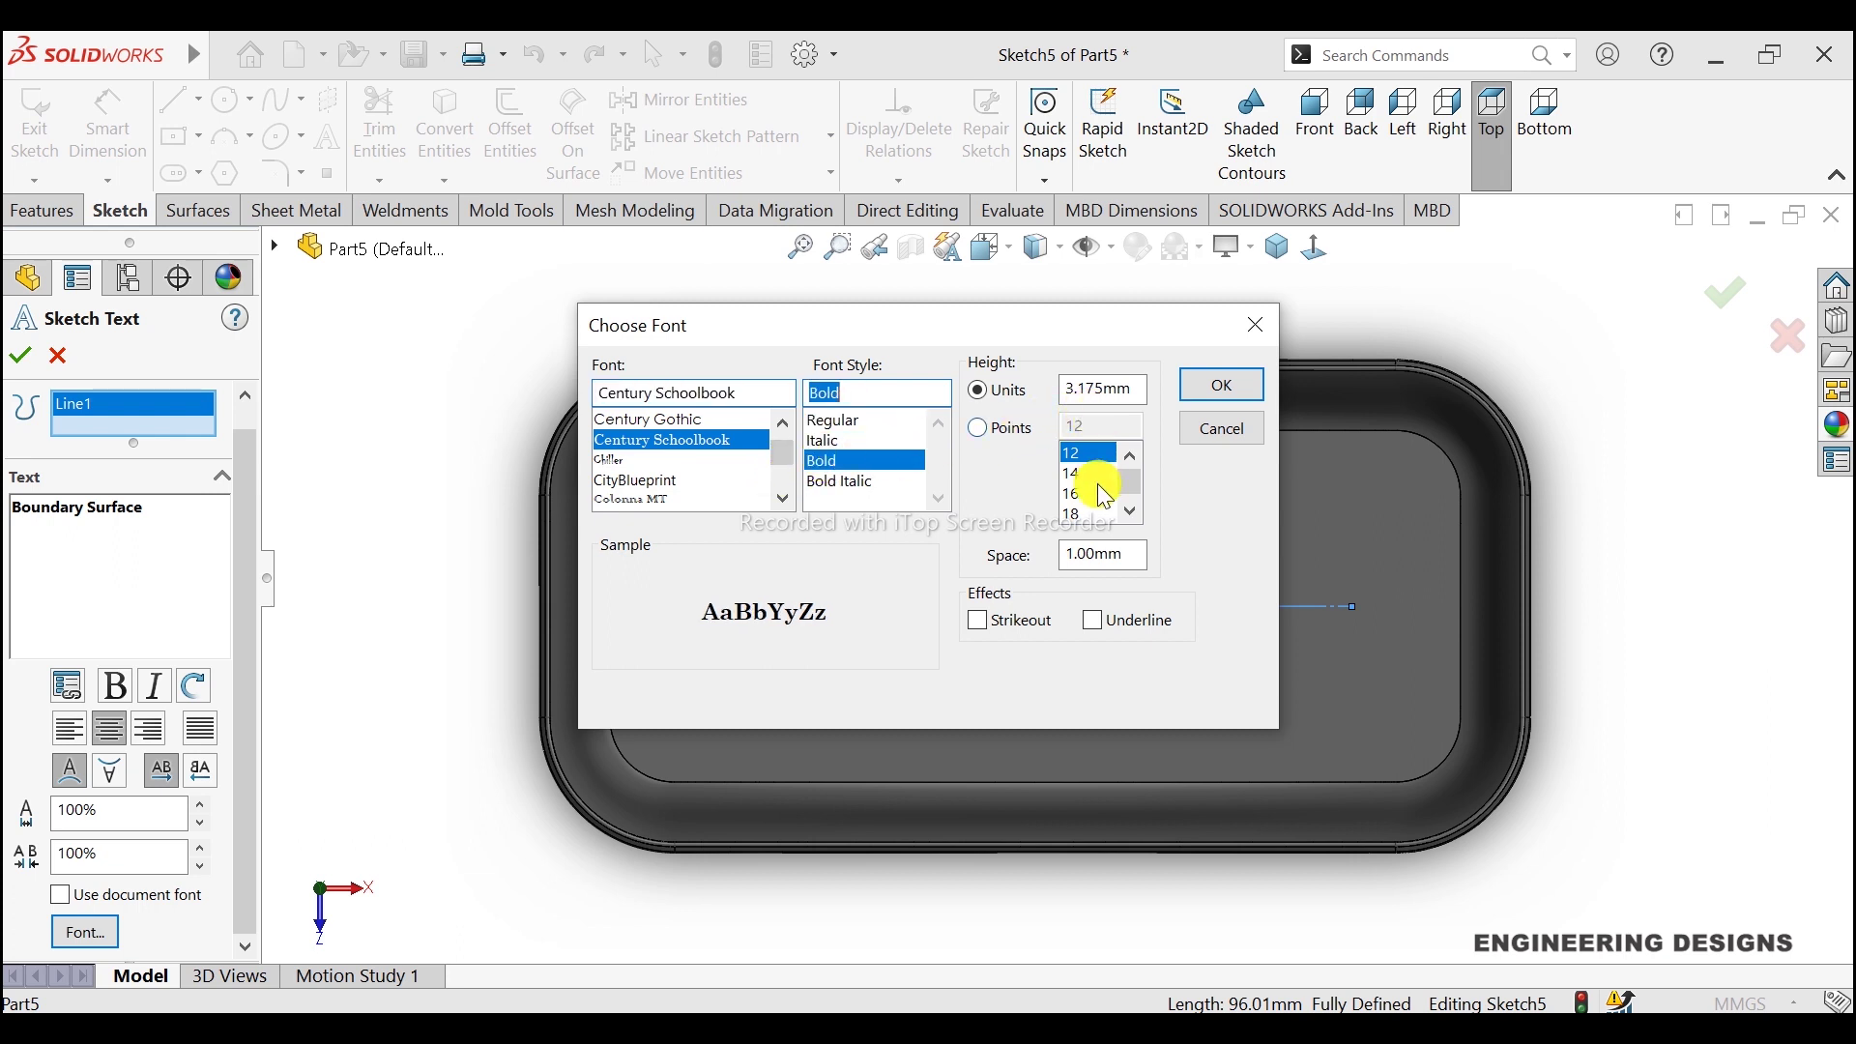
left_click(1000, 428)
left_click(1078, 515)
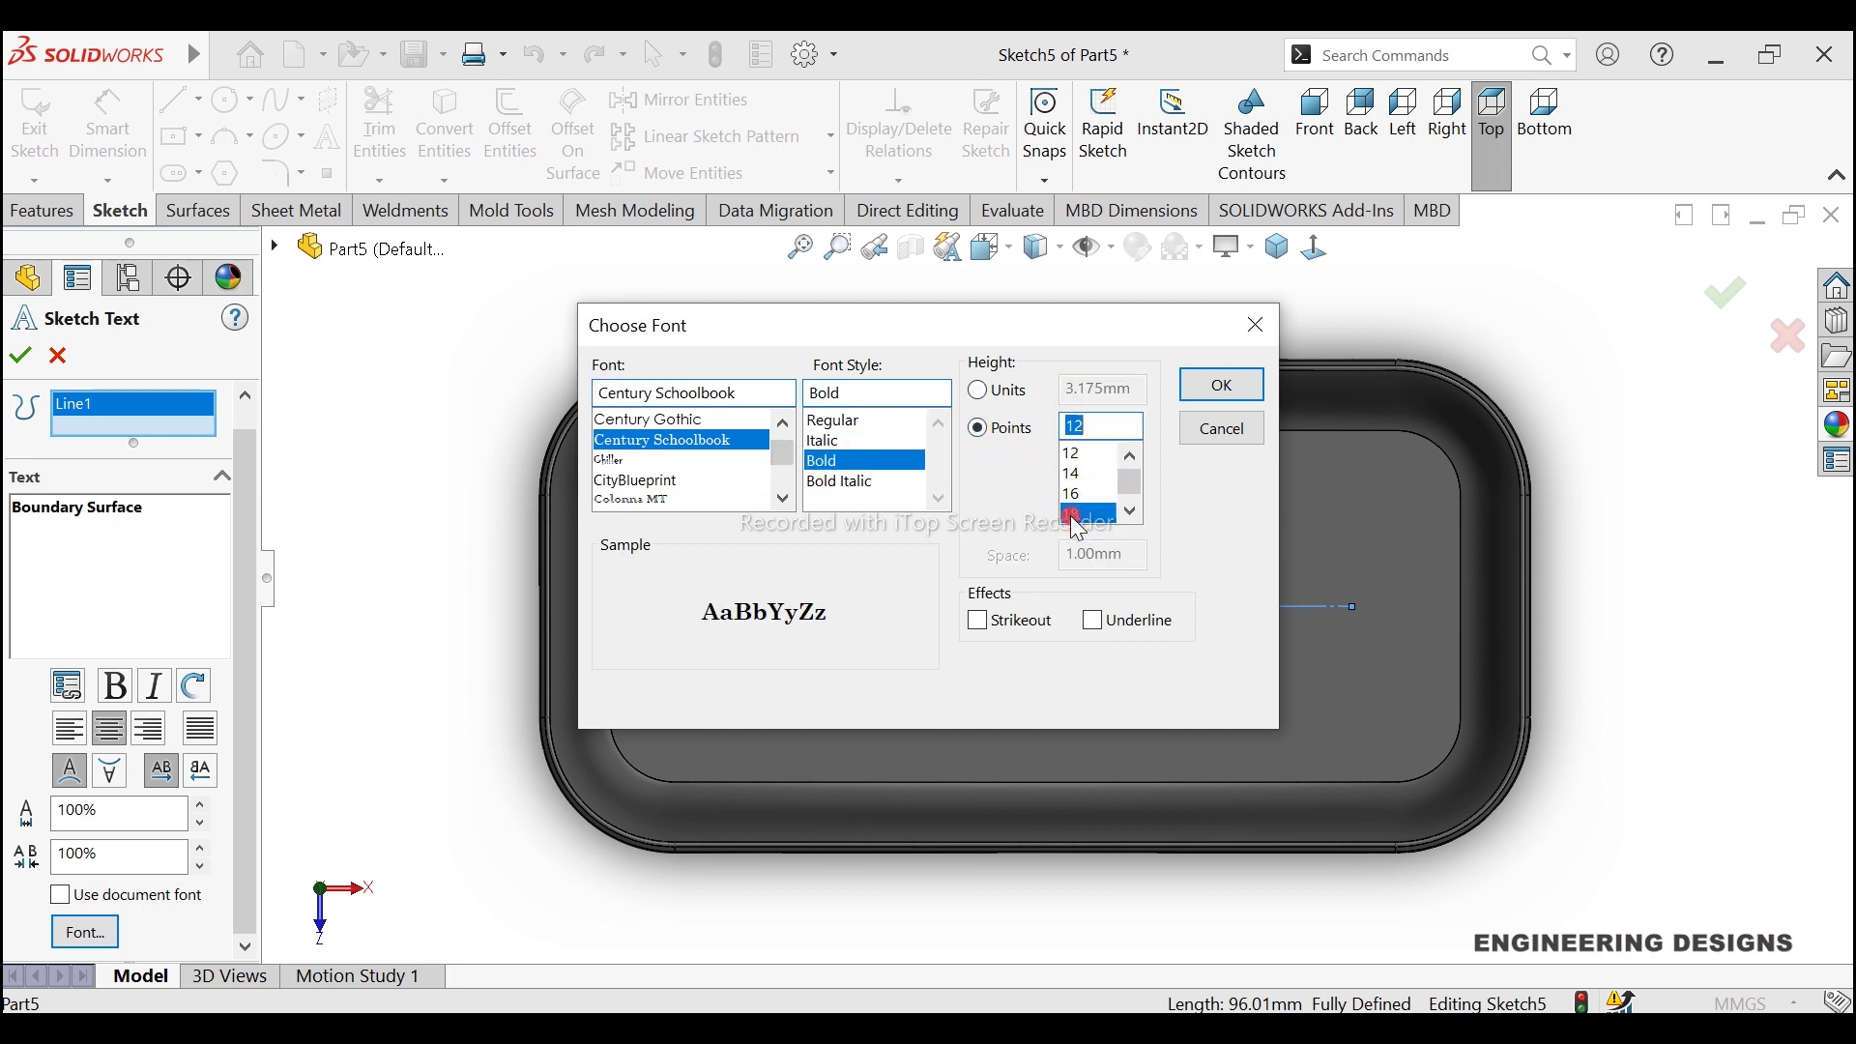
left_click(1214, 387)
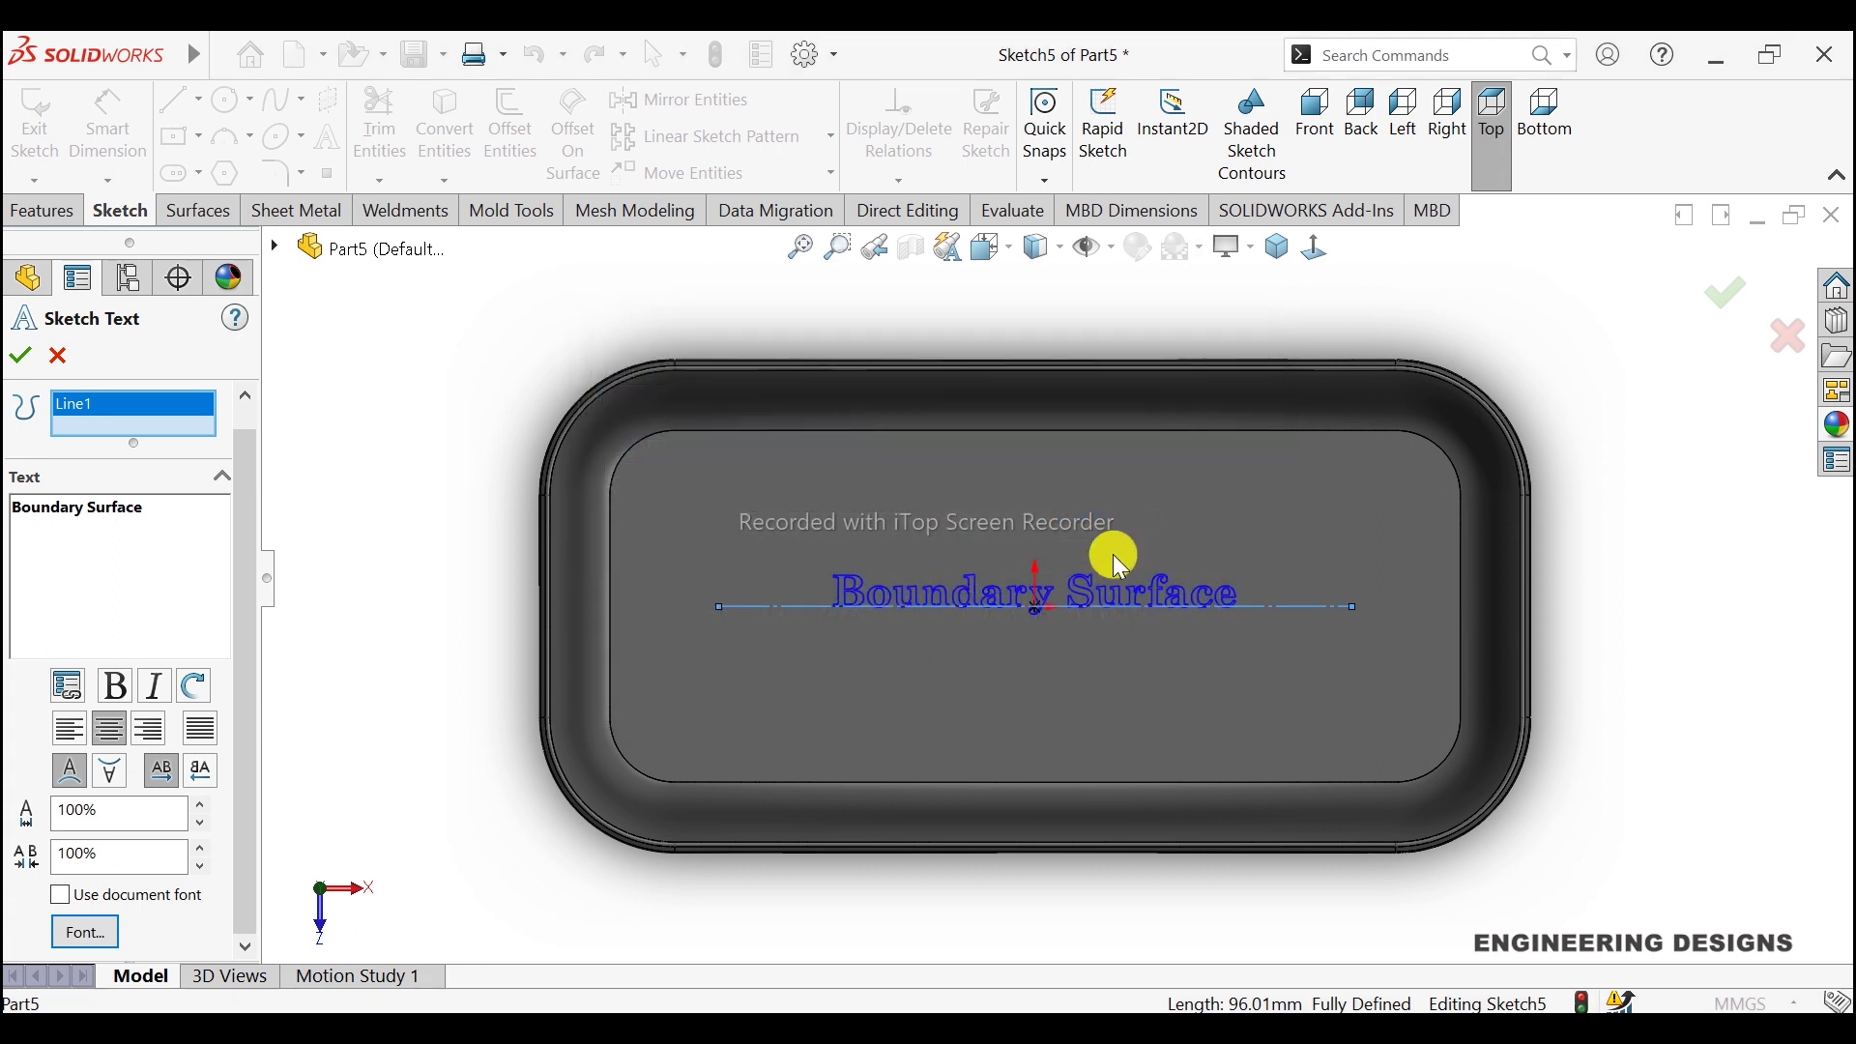
Step: Accept the sketch text and exit the sketch back to the part
left_click(27, 363)
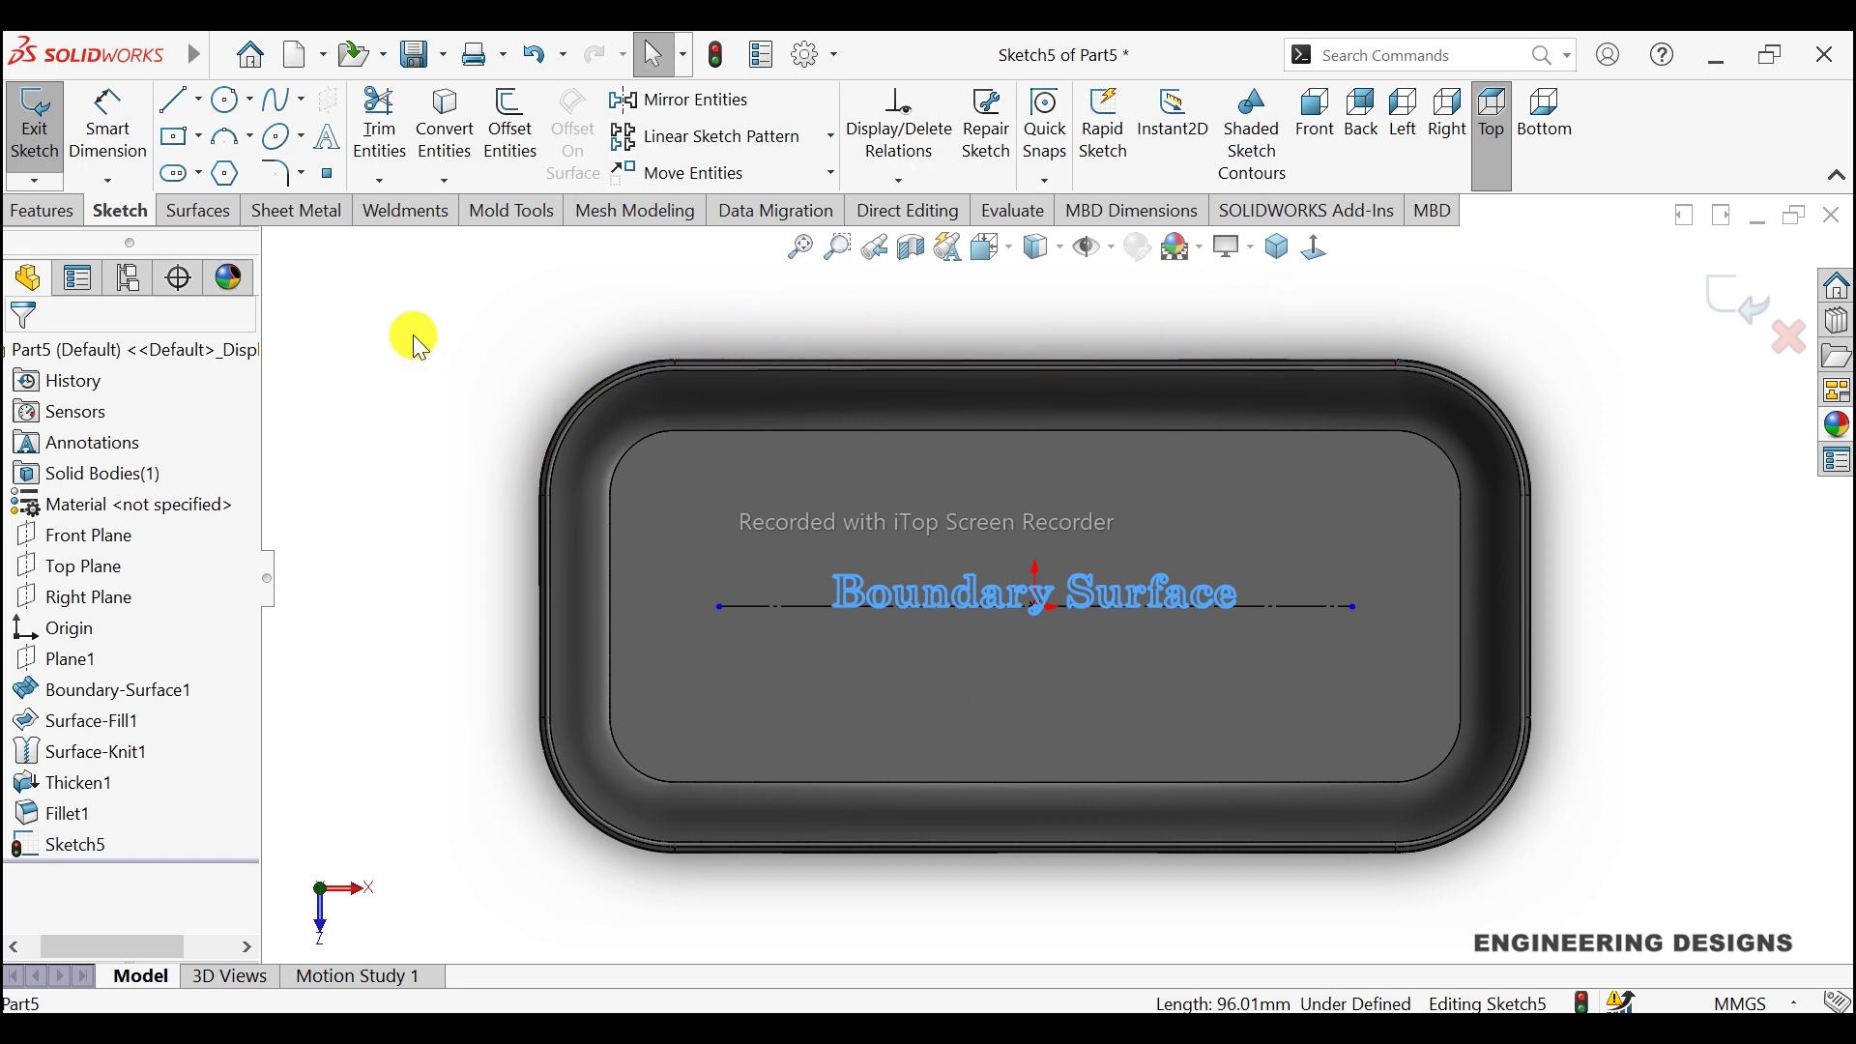
left_click(43, 210)
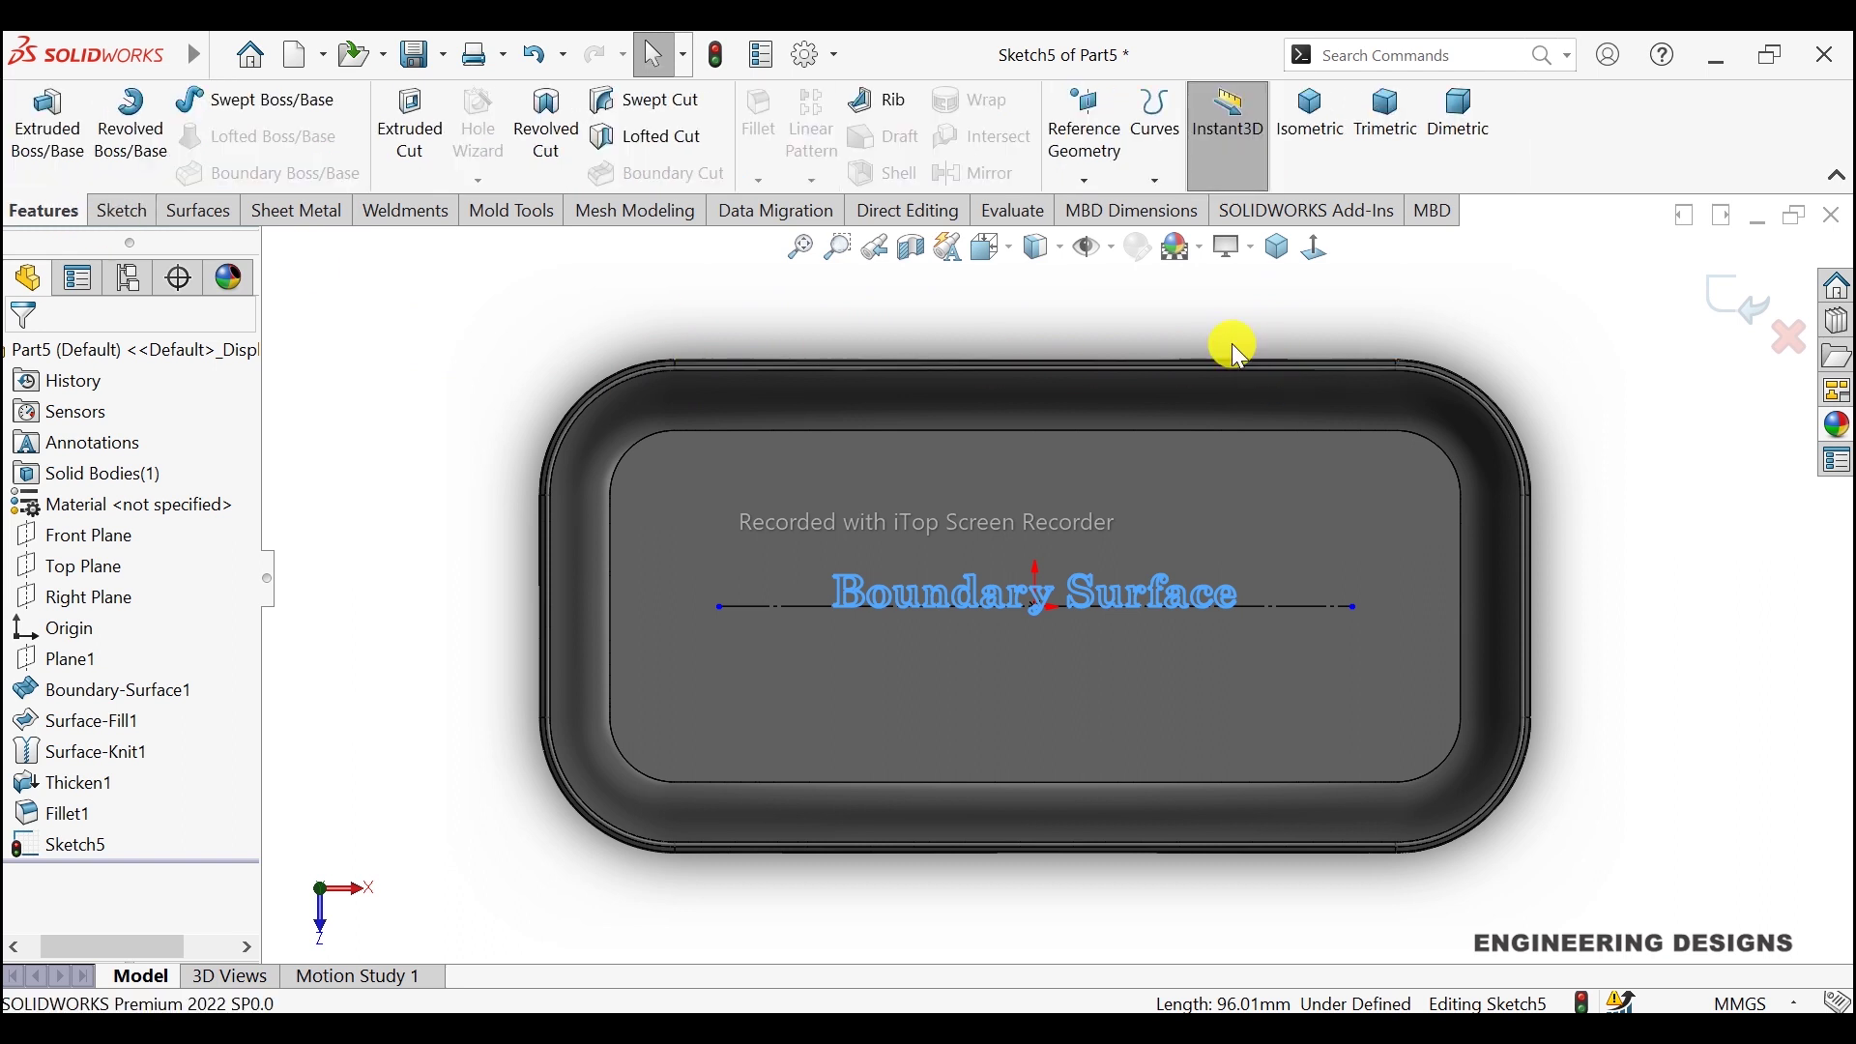
left_click(1716, 295)
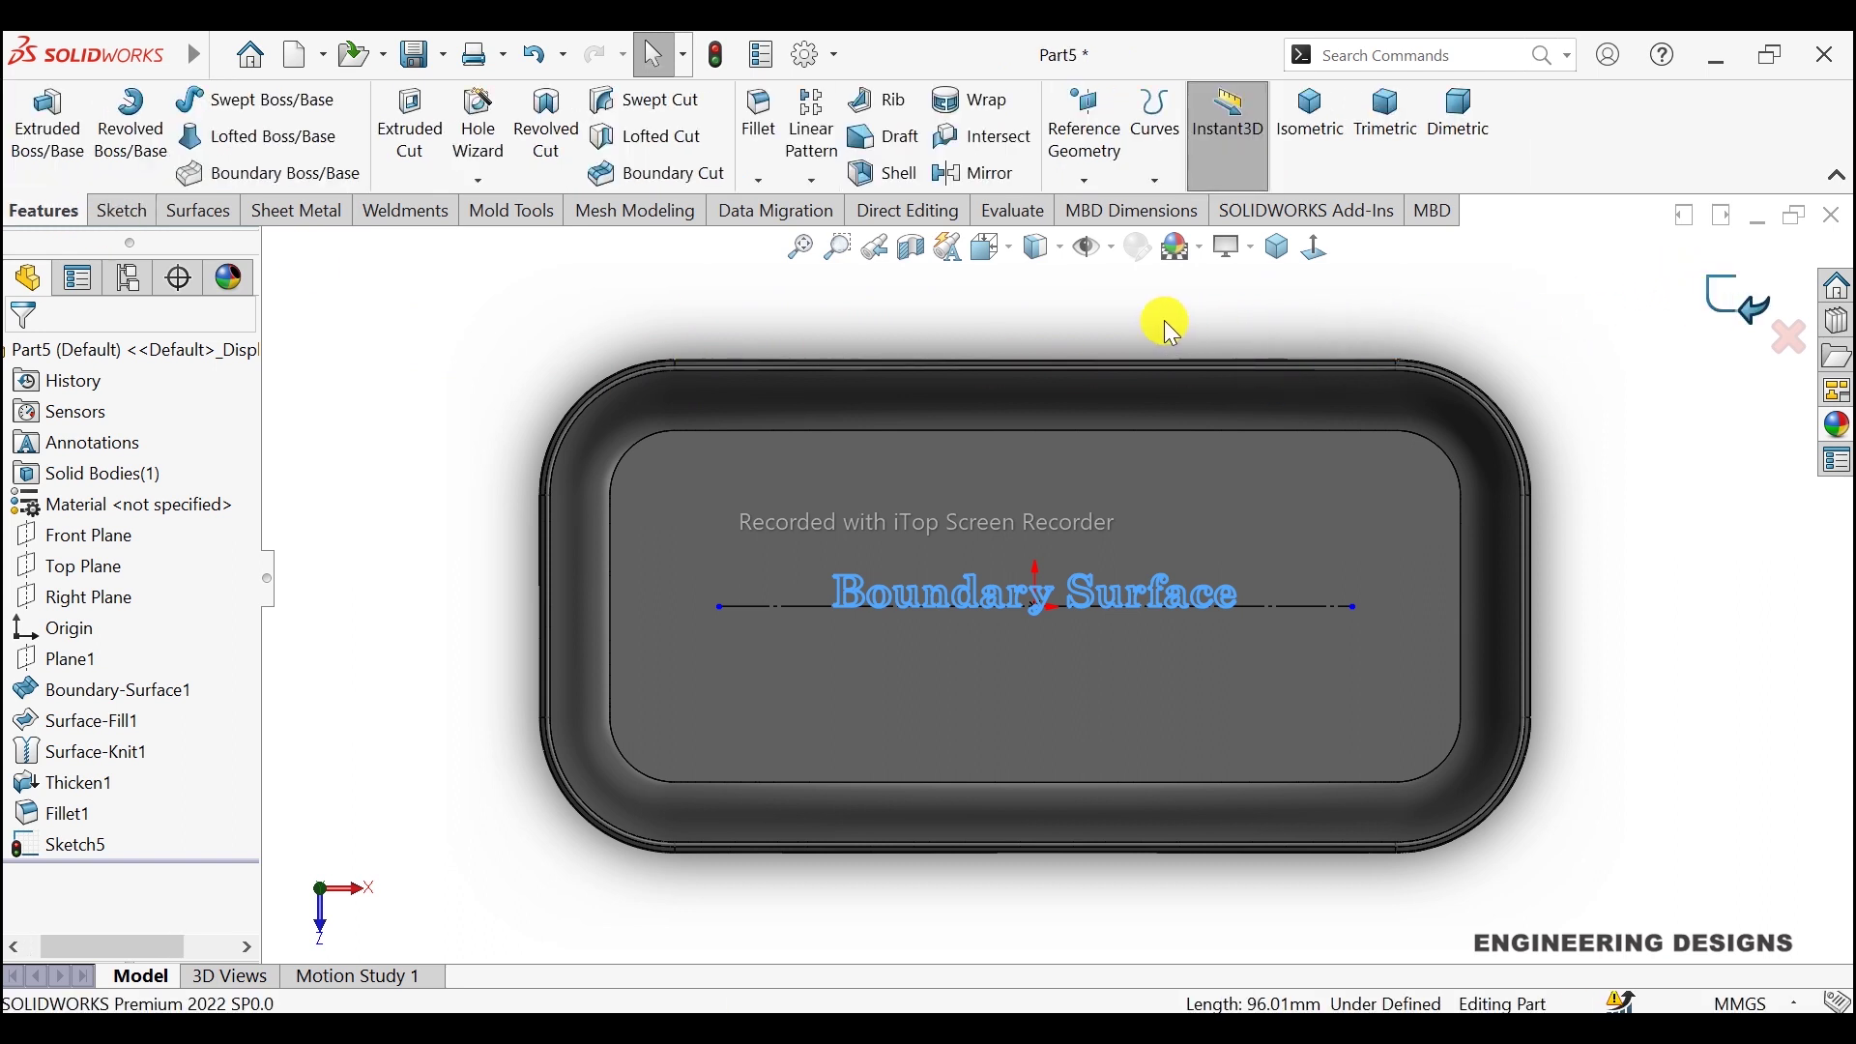
Step: Wrap the text onto the tray floor as an analytical 0.50mm deboss
left_click(976, 101)
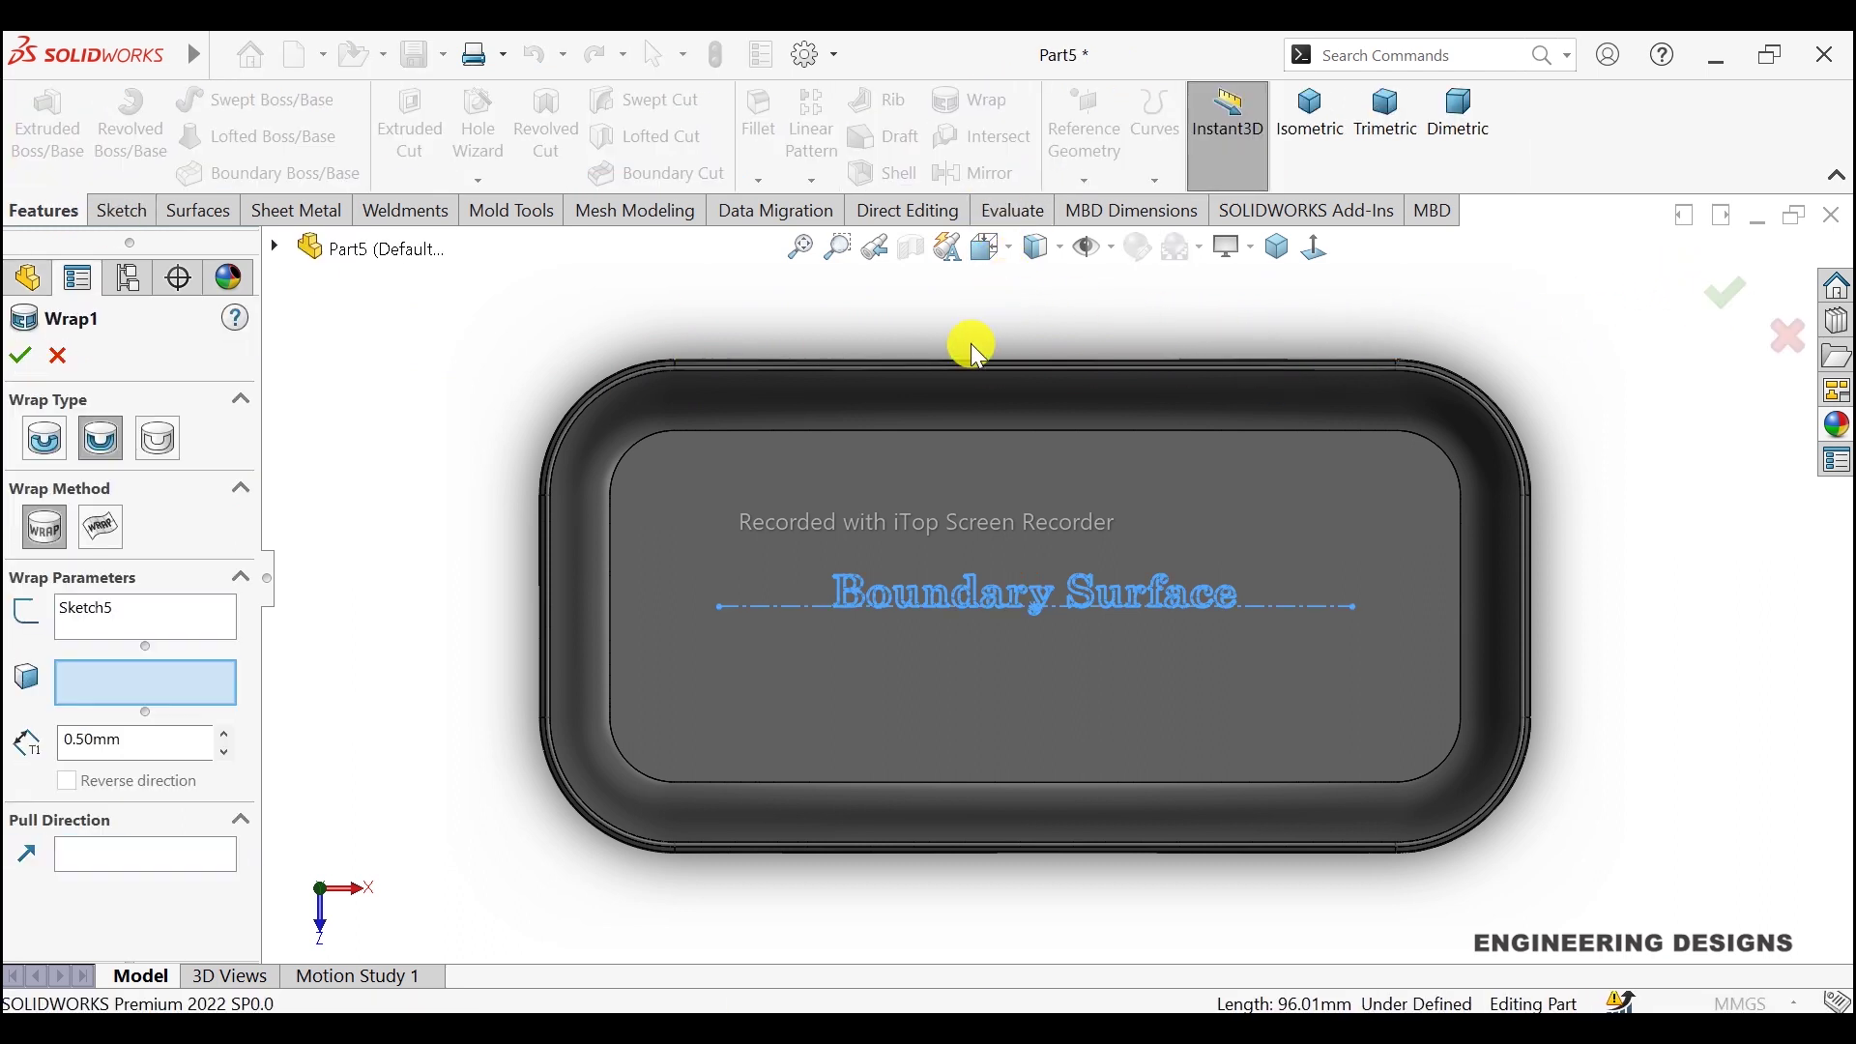
left_click(1277, 248)
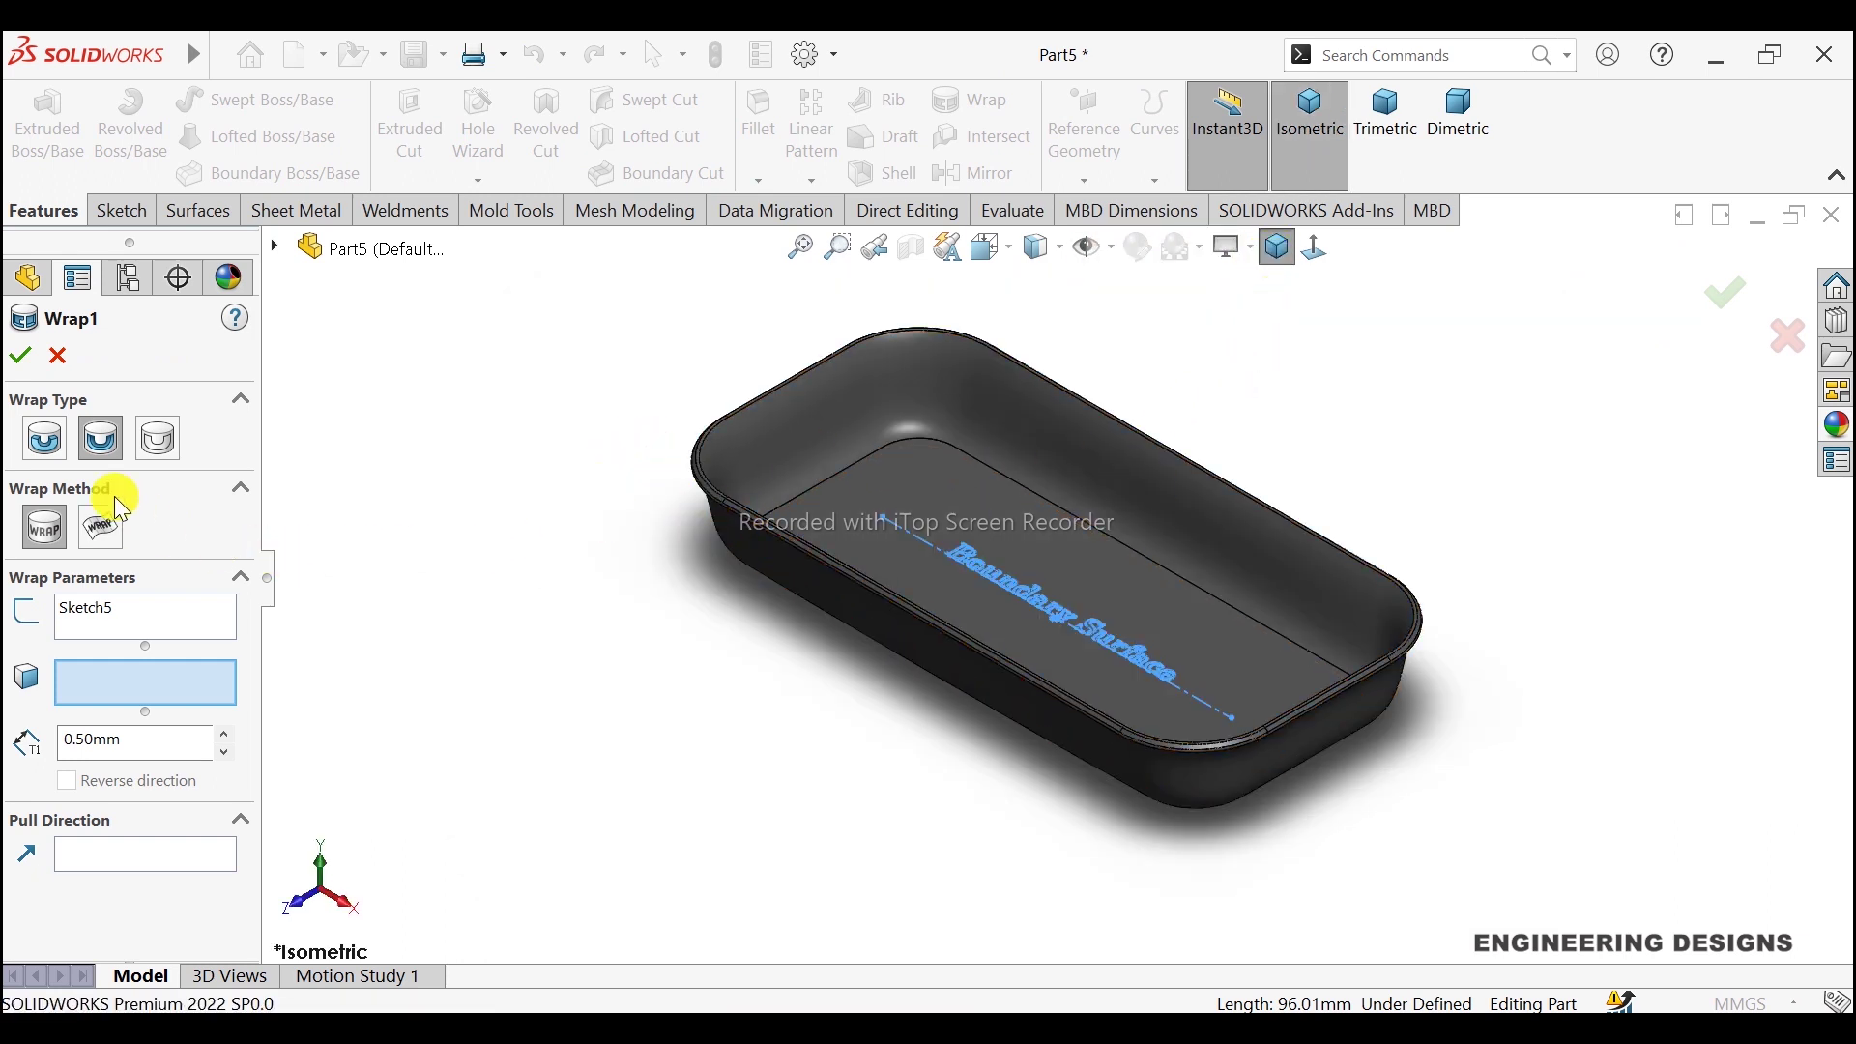
left_click(97, 445)
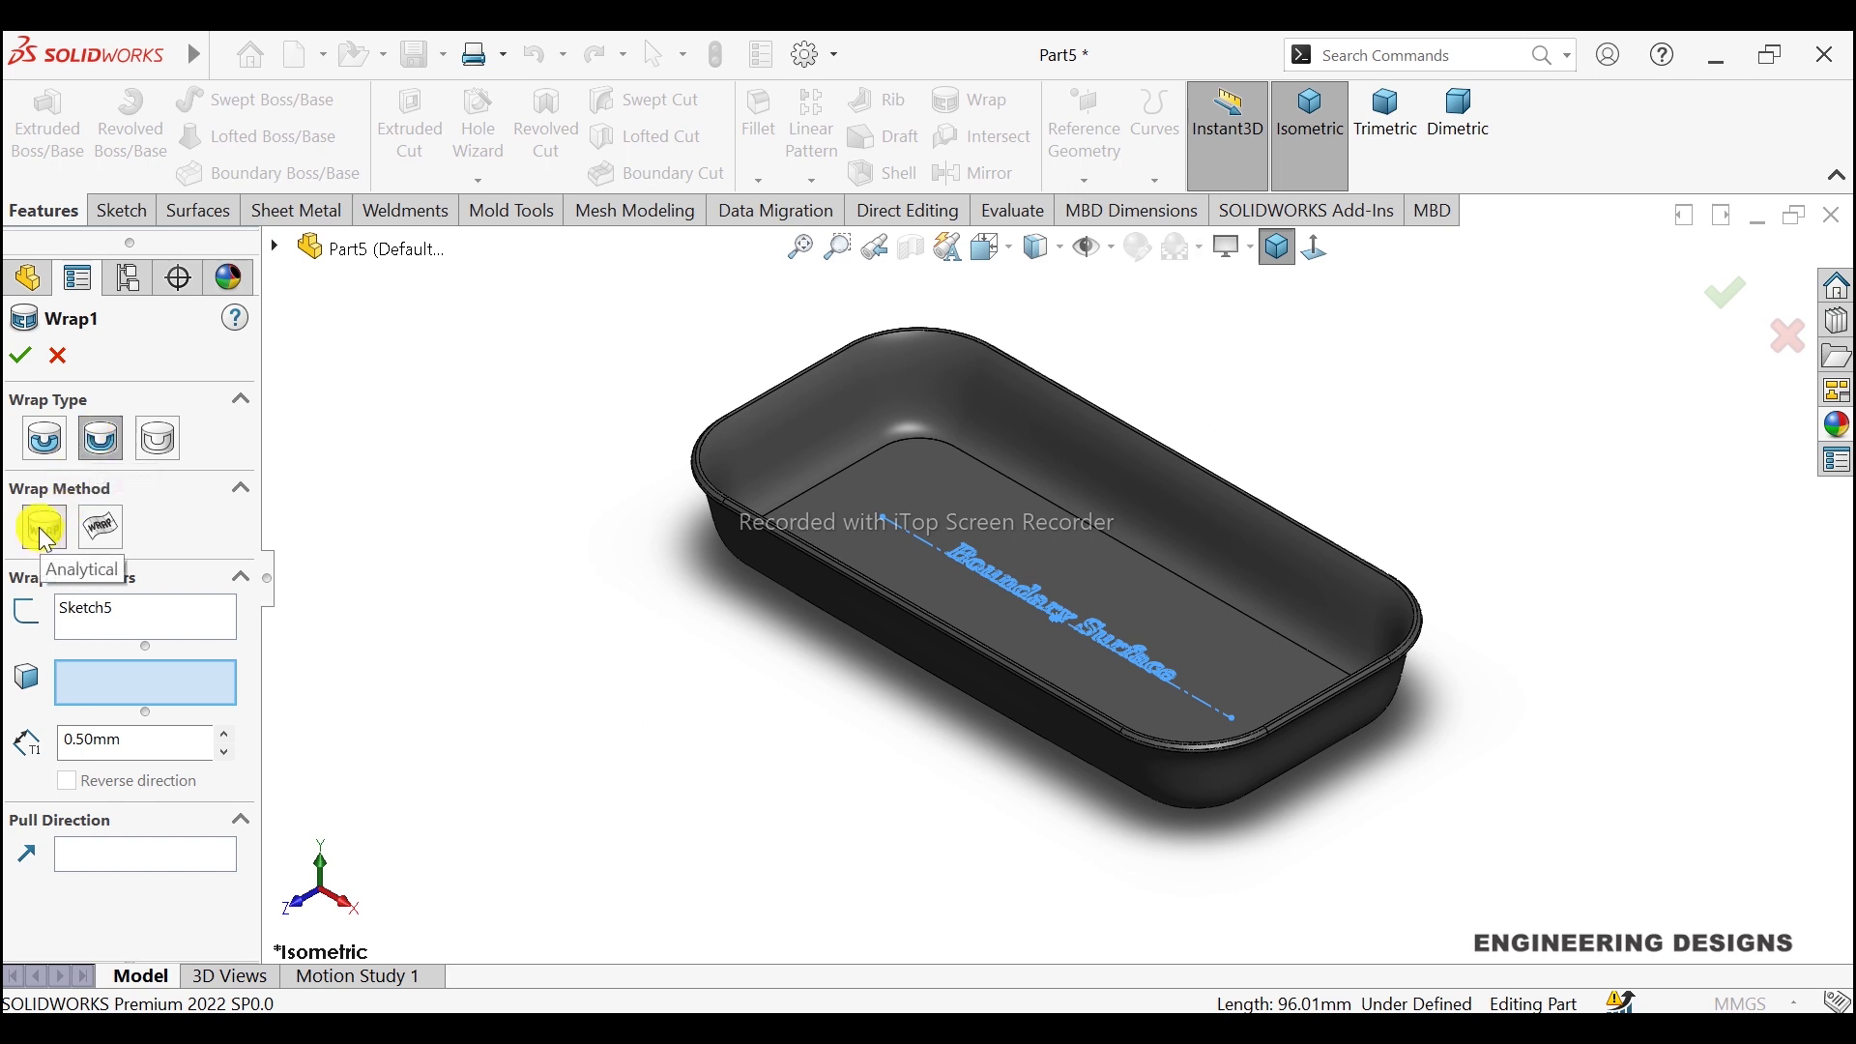
left_click(41, 534)
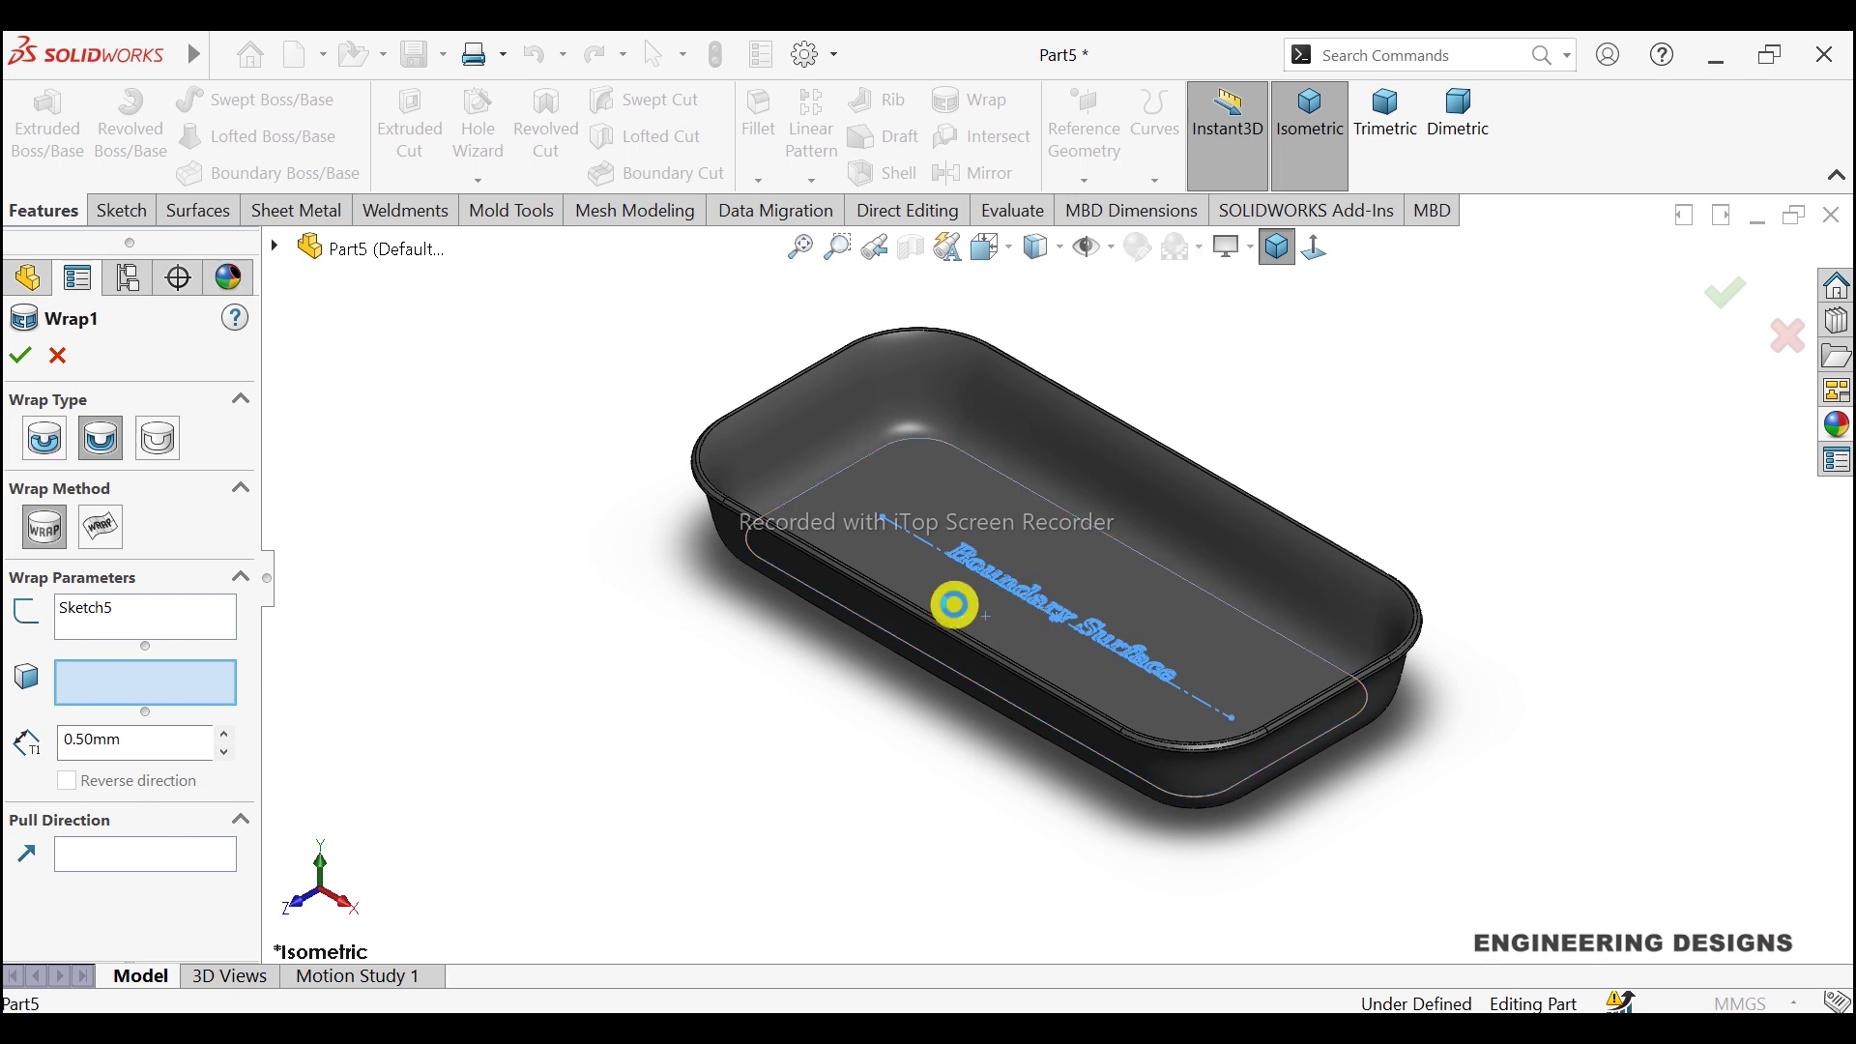
left_click(763, 609)
scroll(986, 580, "down", 2)
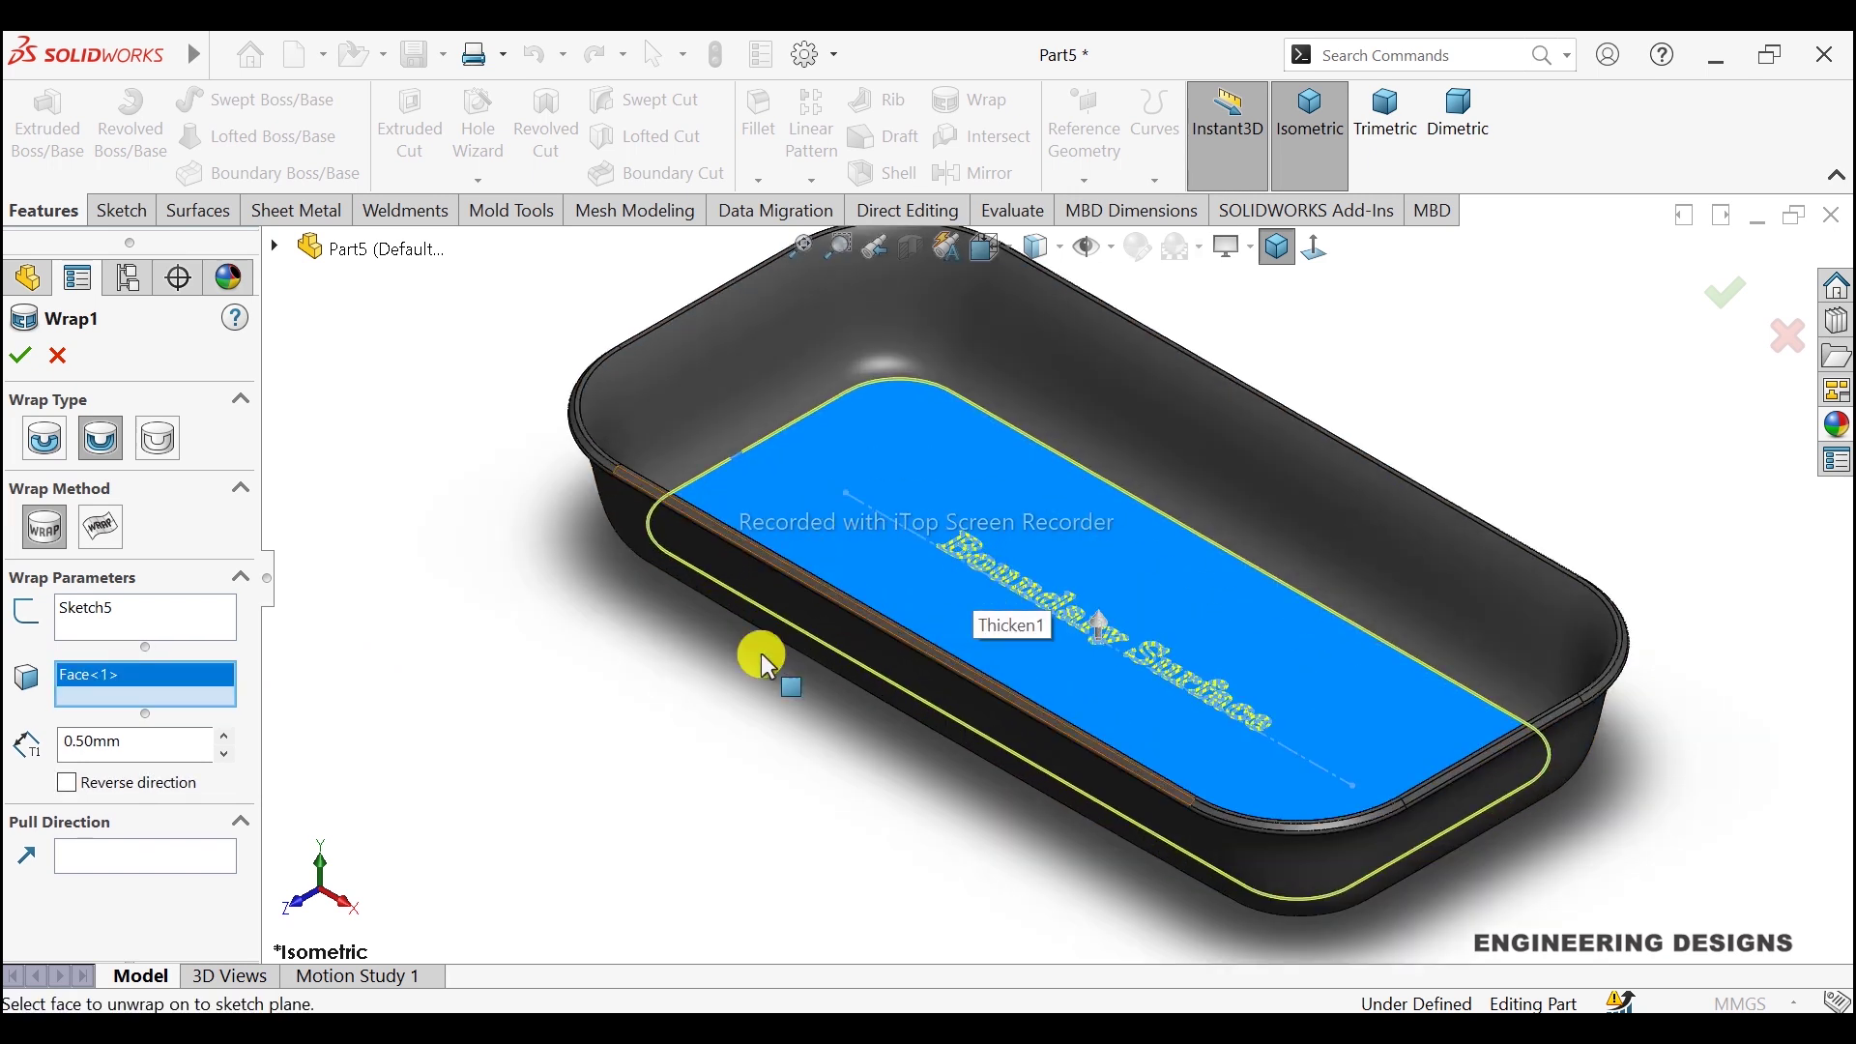
left_click(179, 744)
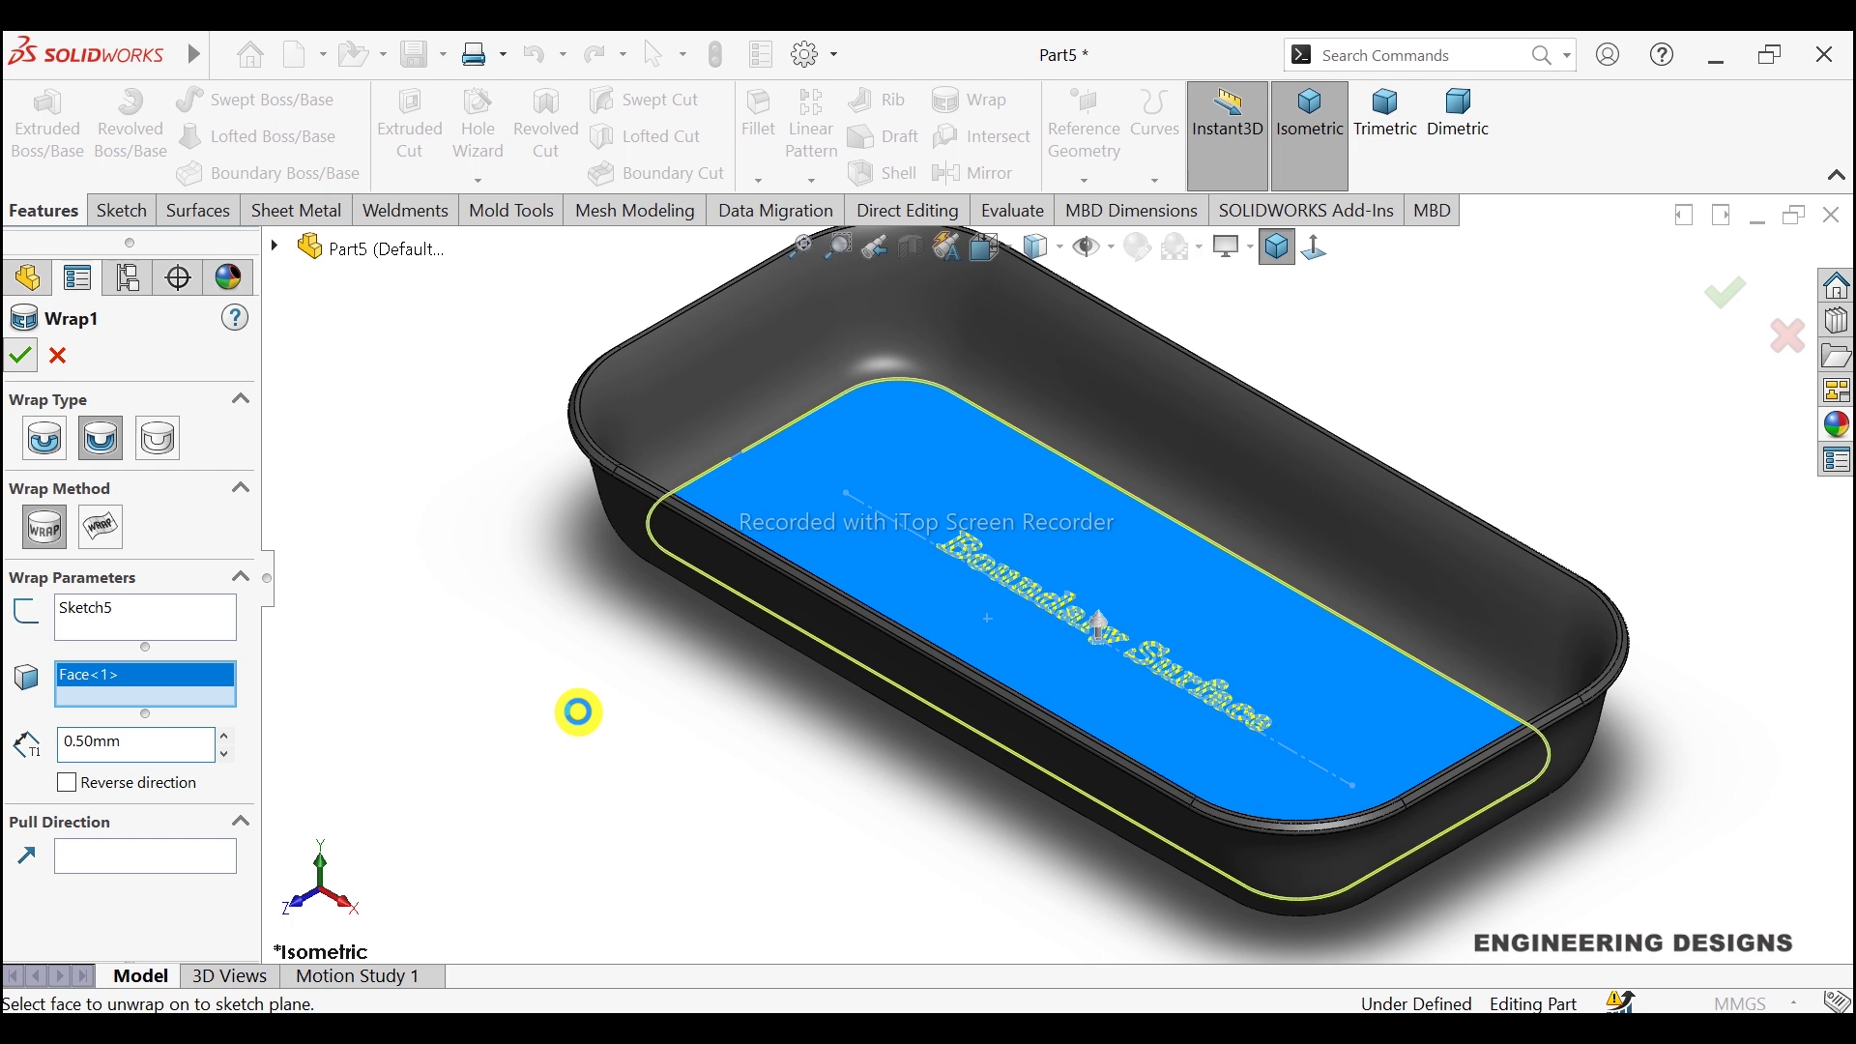
key("Return")
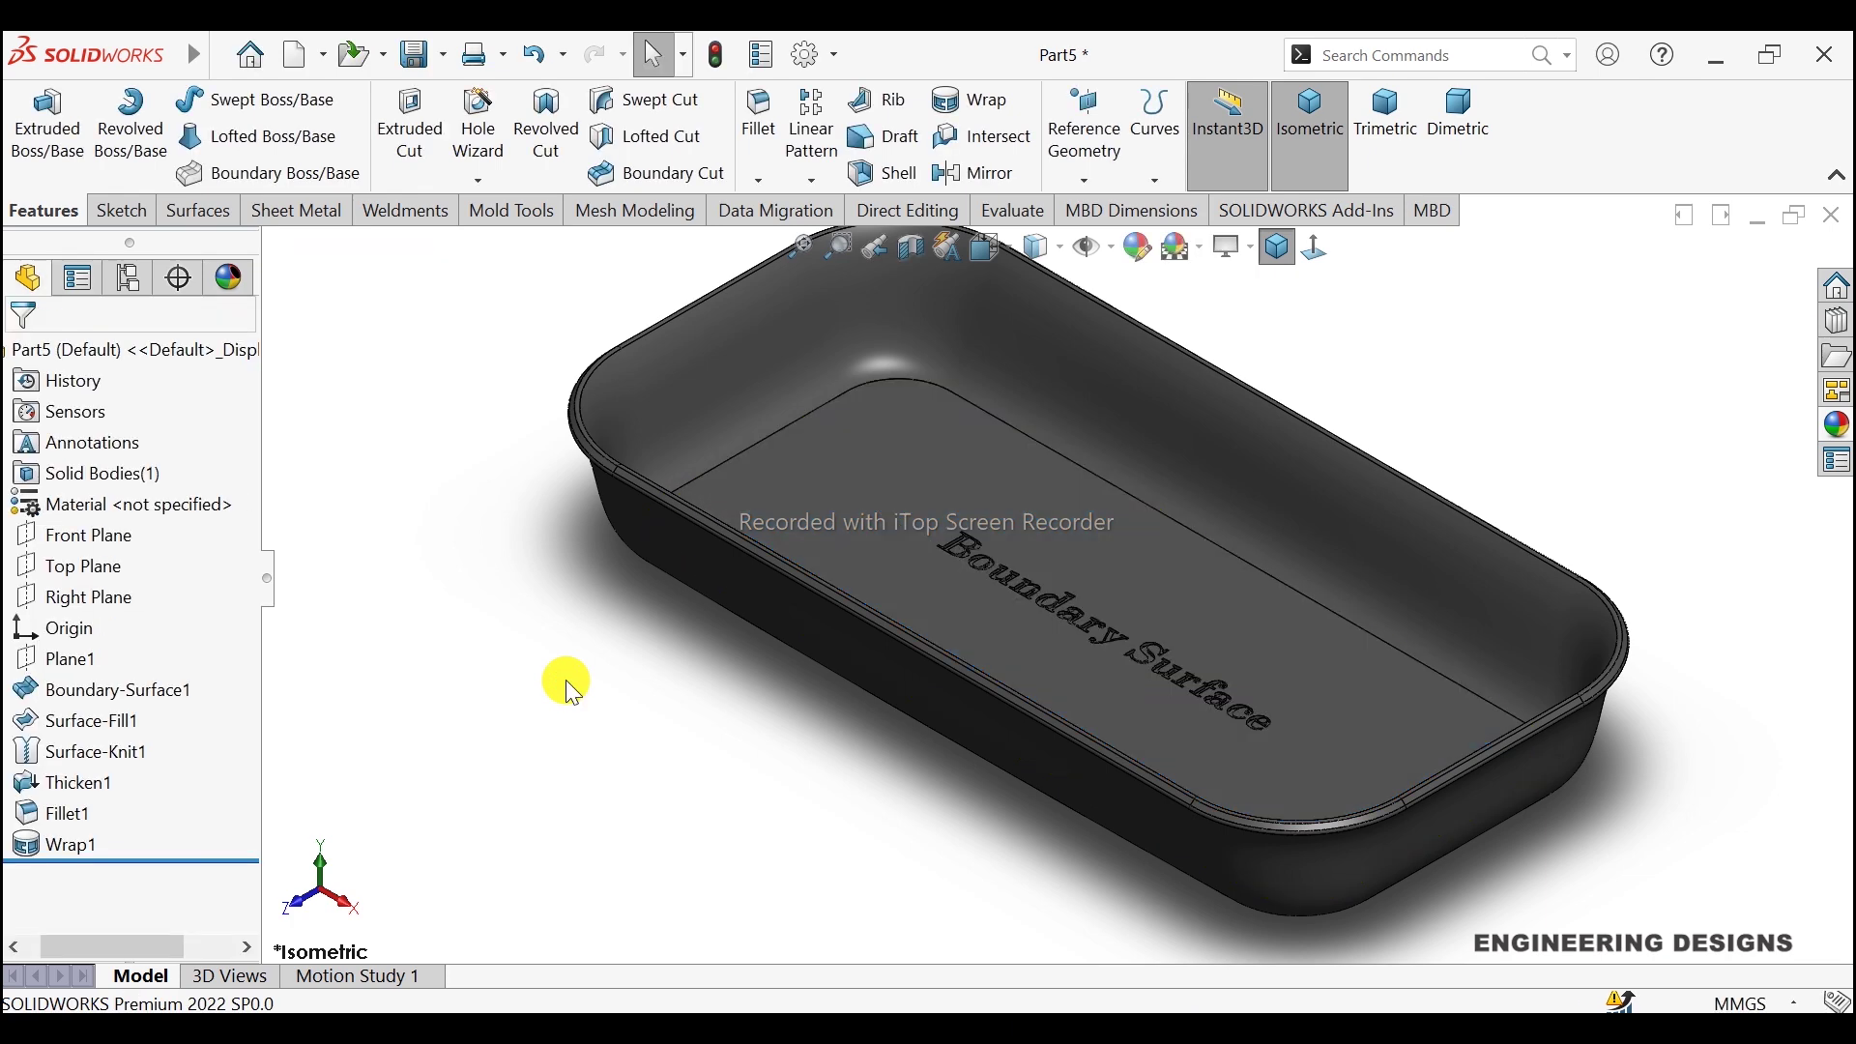
Step: Select the Wrap1 feature in the feature tree
scroll(999, 547, "down", 3)
scroll(989, 588, "down", 3)
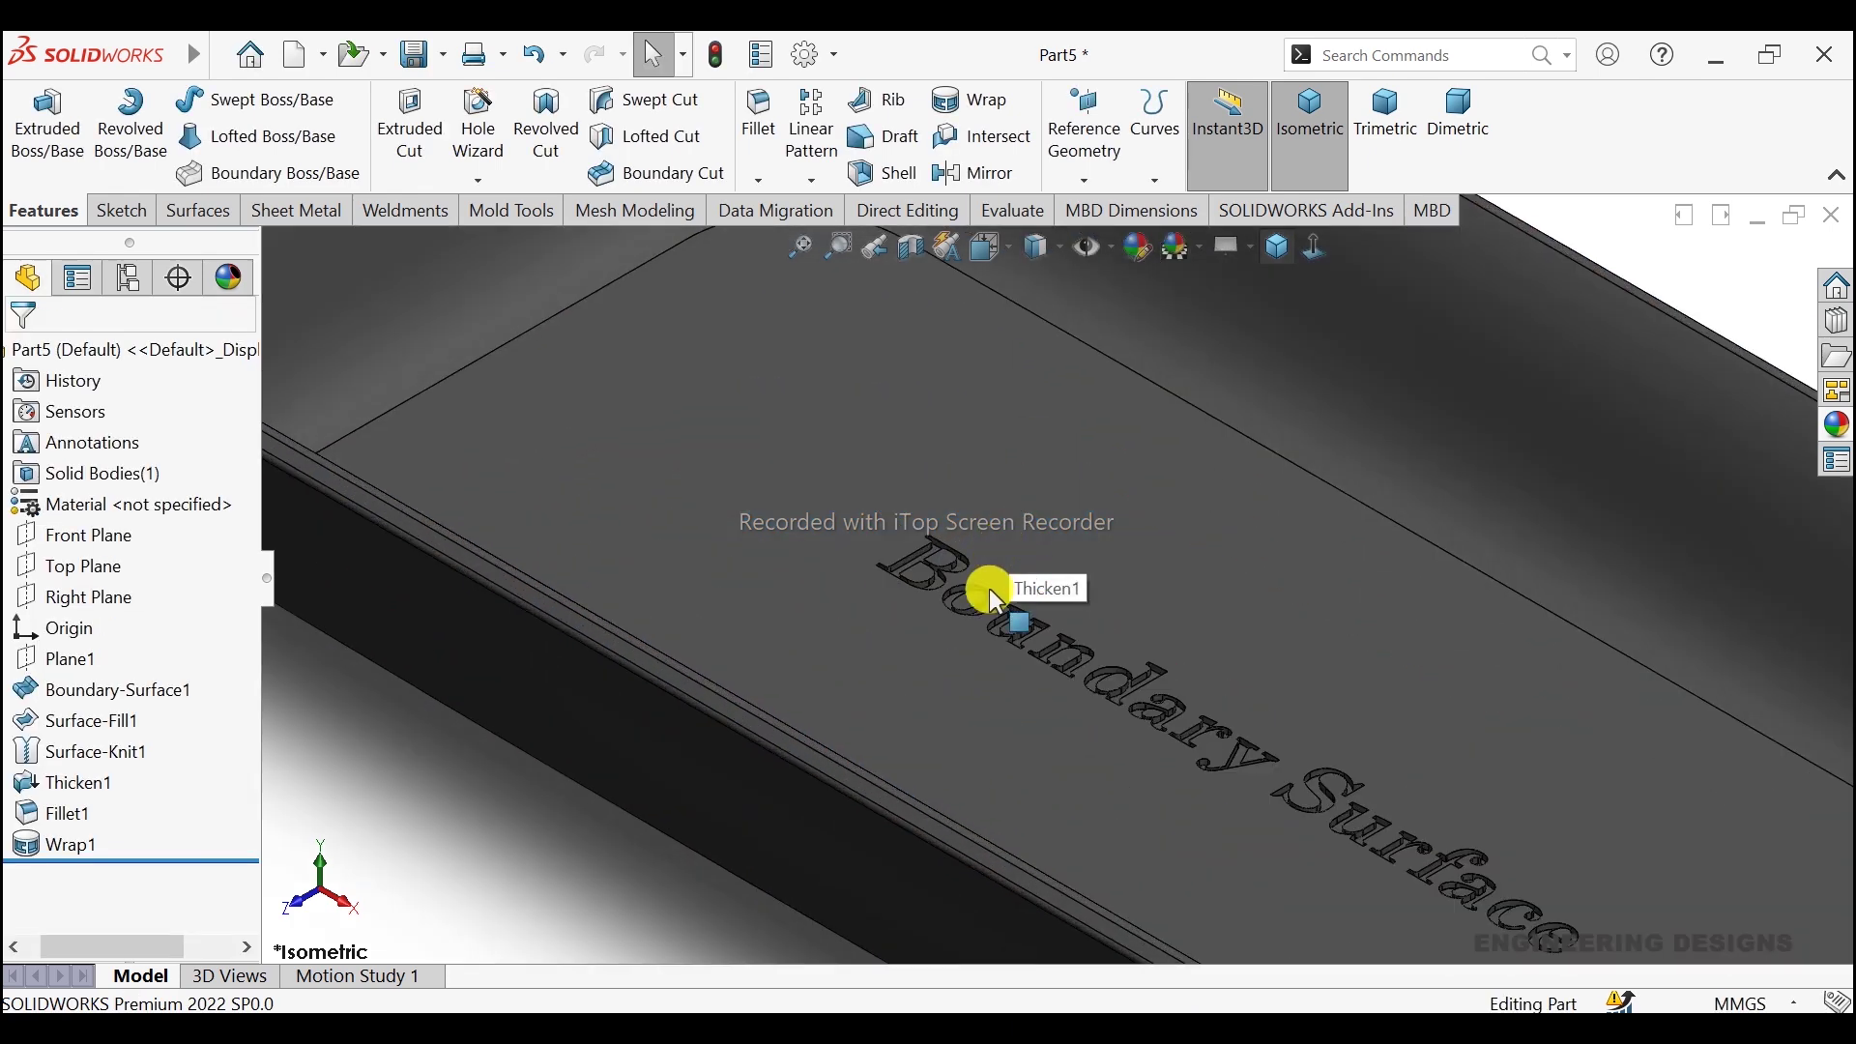
scroll(984, 598, "down", 2)
scroll(984, 597, "down", 2)
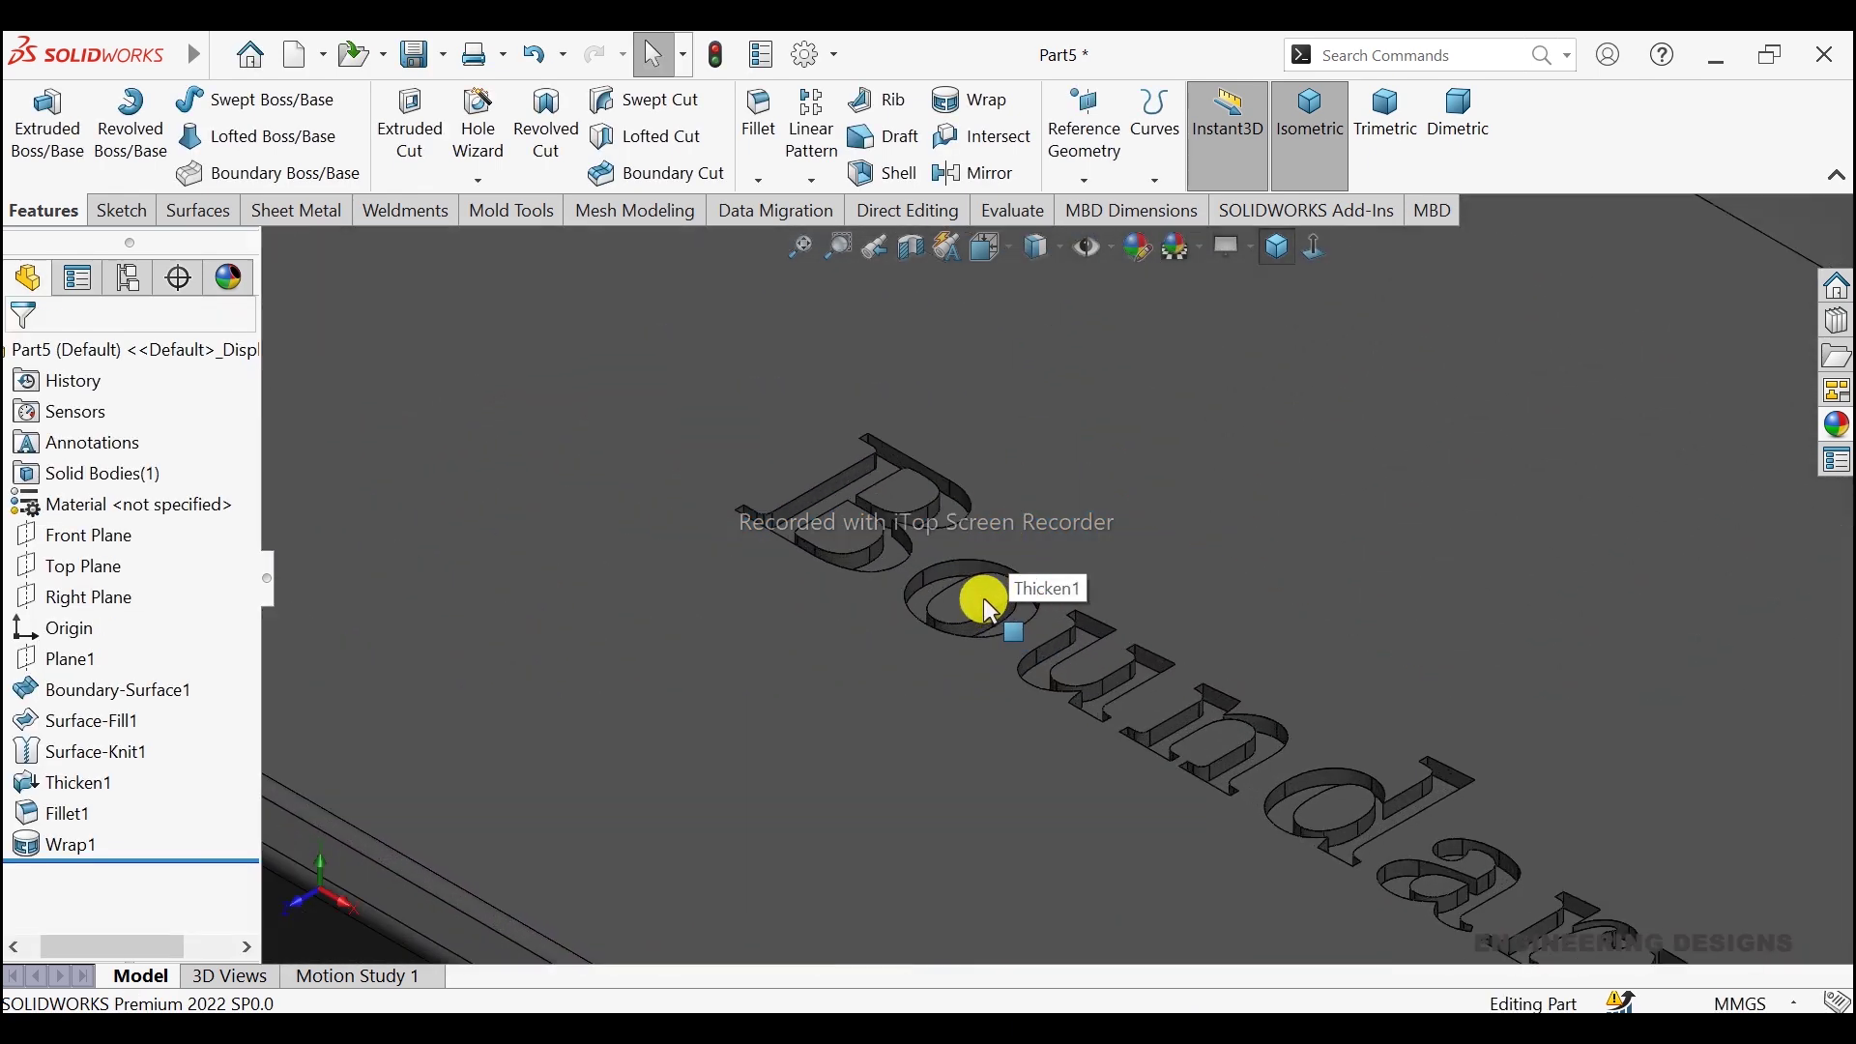
scroll(983, 598, "up", 1)
scroll(982, 599, "up", 4)
scroll(993, 578, "up", 3)
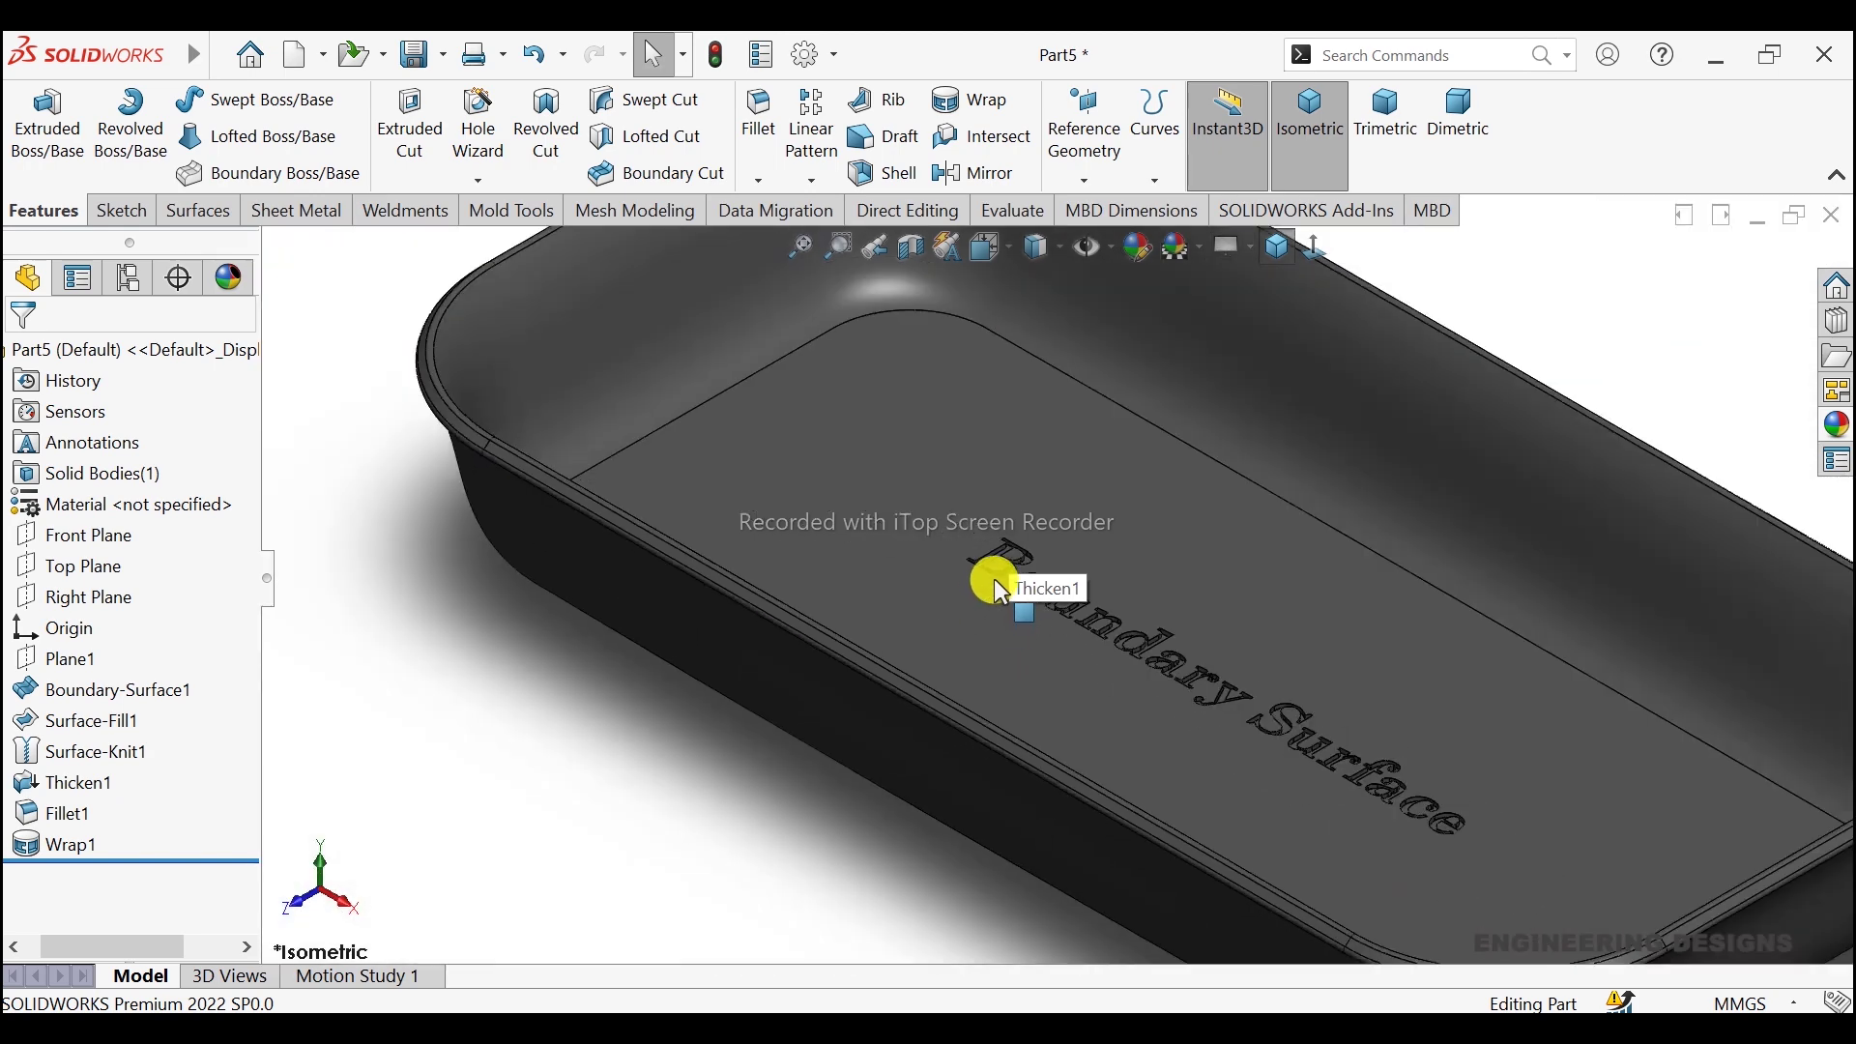
left_click(74, 843)
Step: Apply a red appearance colour to the Wrap1 lettering after trying black and green
left_click(1129, 255)
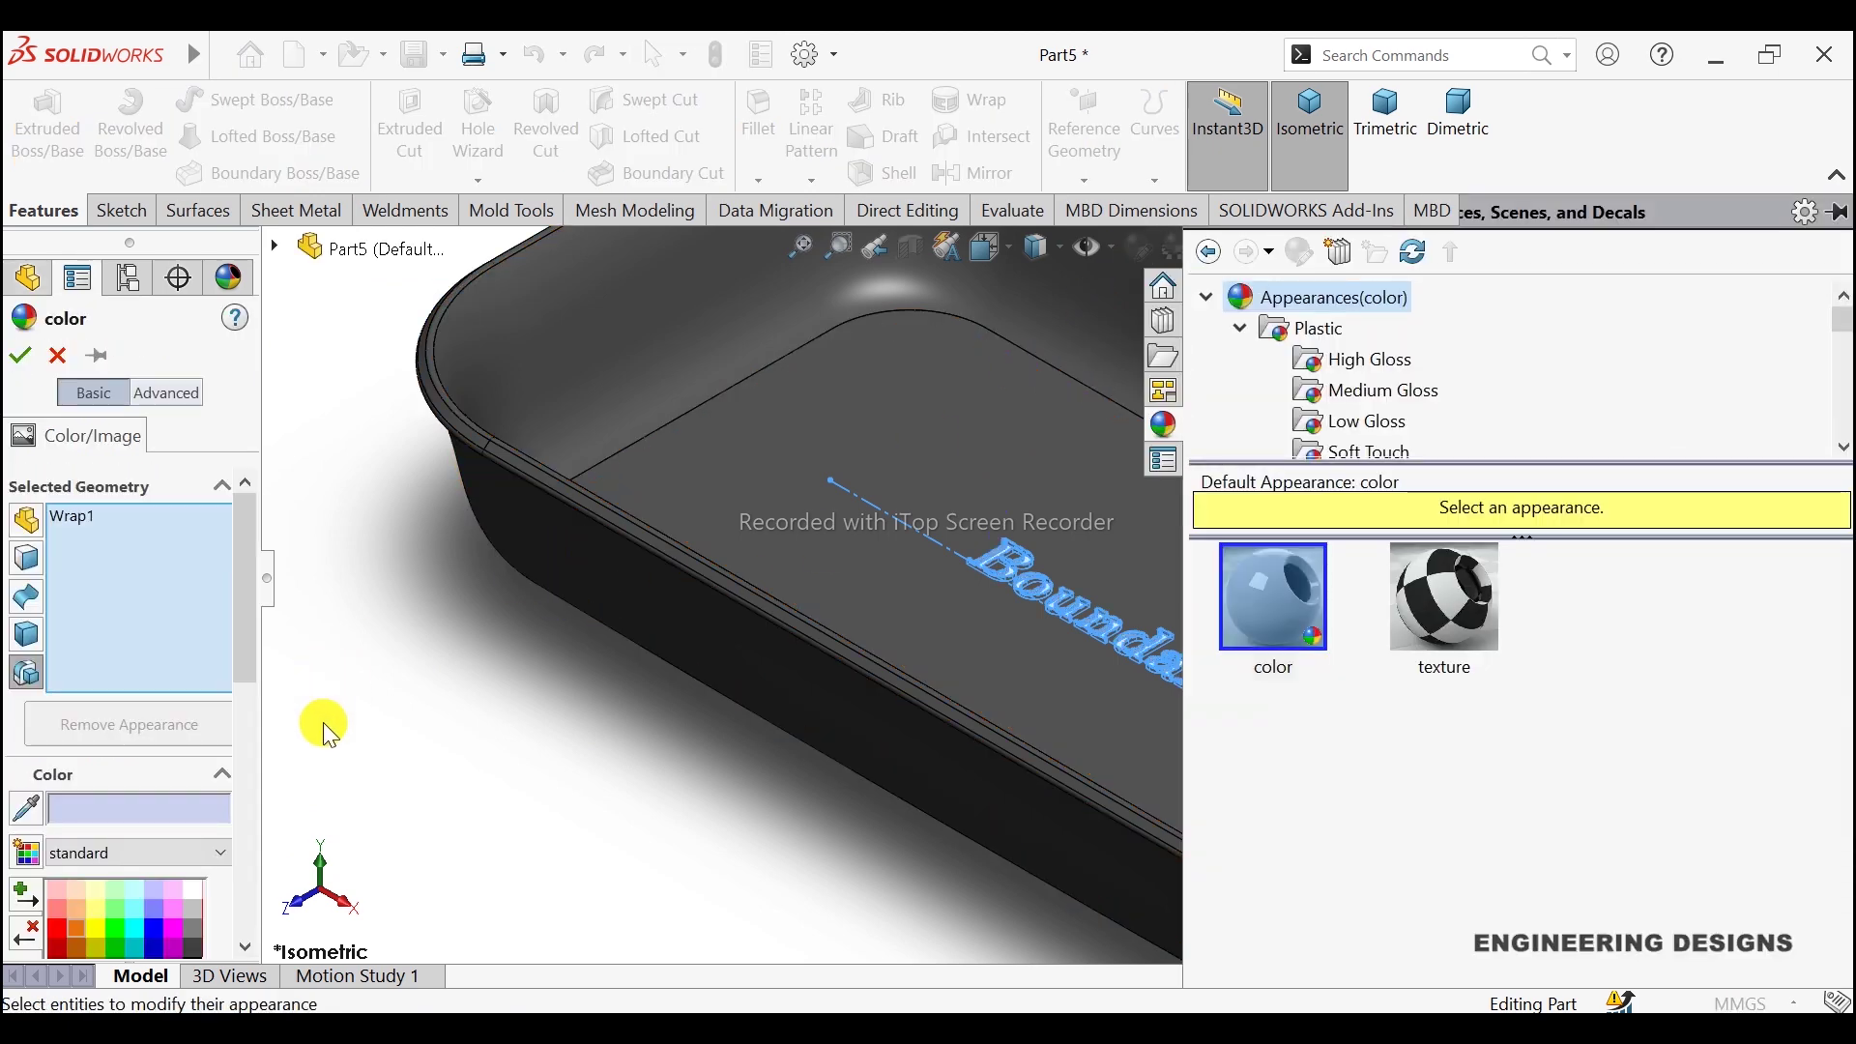
mouse_move(252, 670)
left_mouse_down()
mouse_move(252, 715)
mouse_move(186, 769)
left_mouse_up()
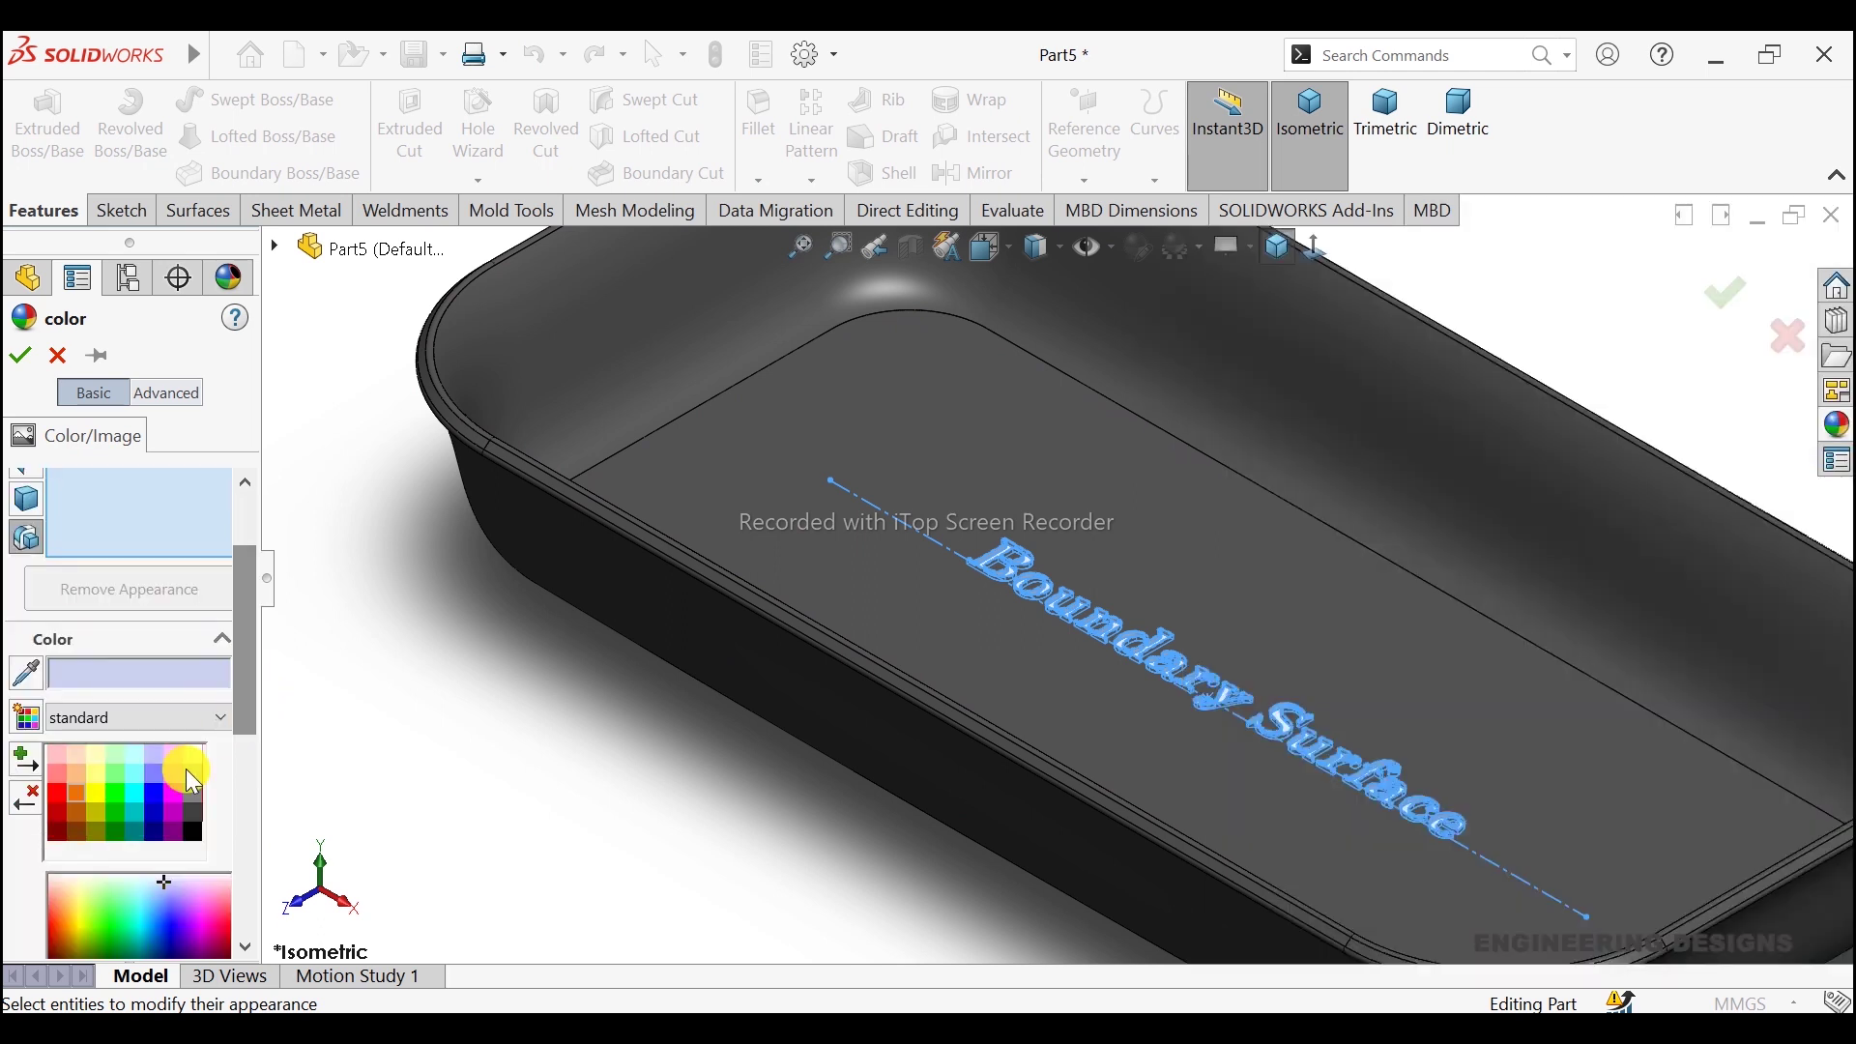
left_click(193, 832)
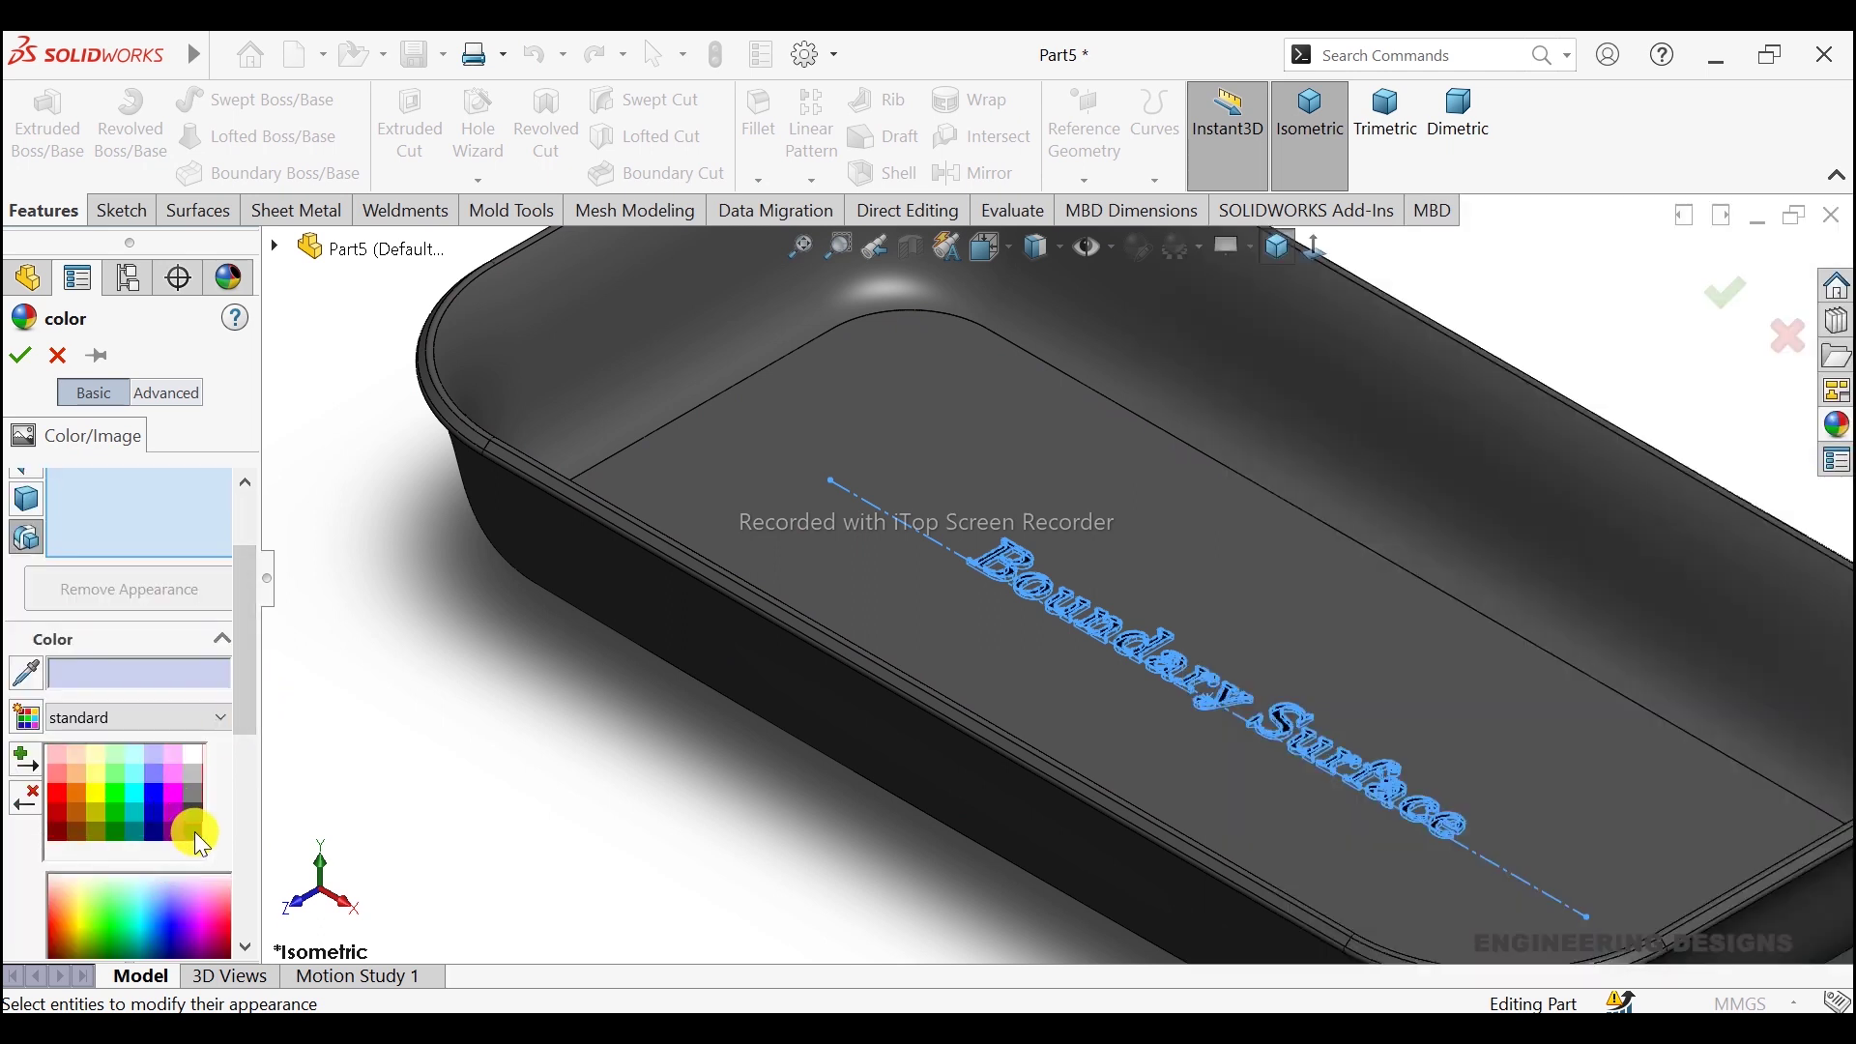
left_click(51, 793)
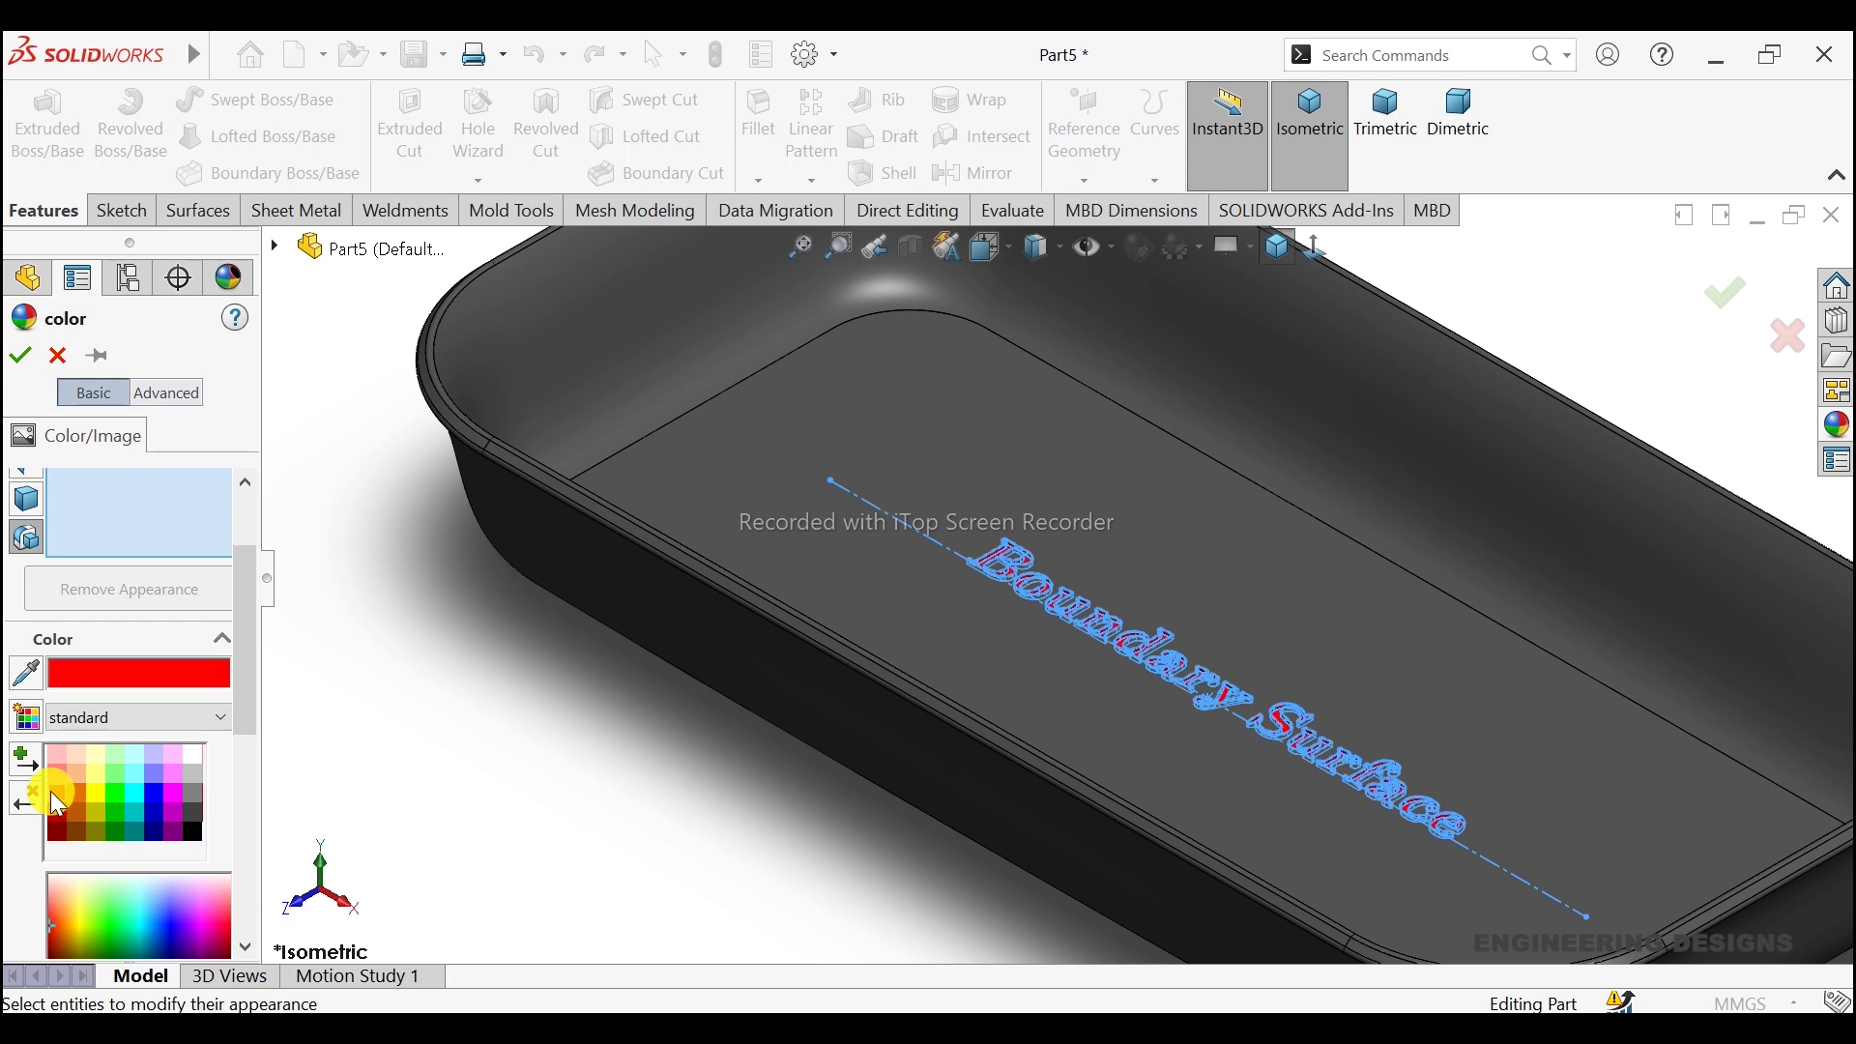
left_click(189, 825)
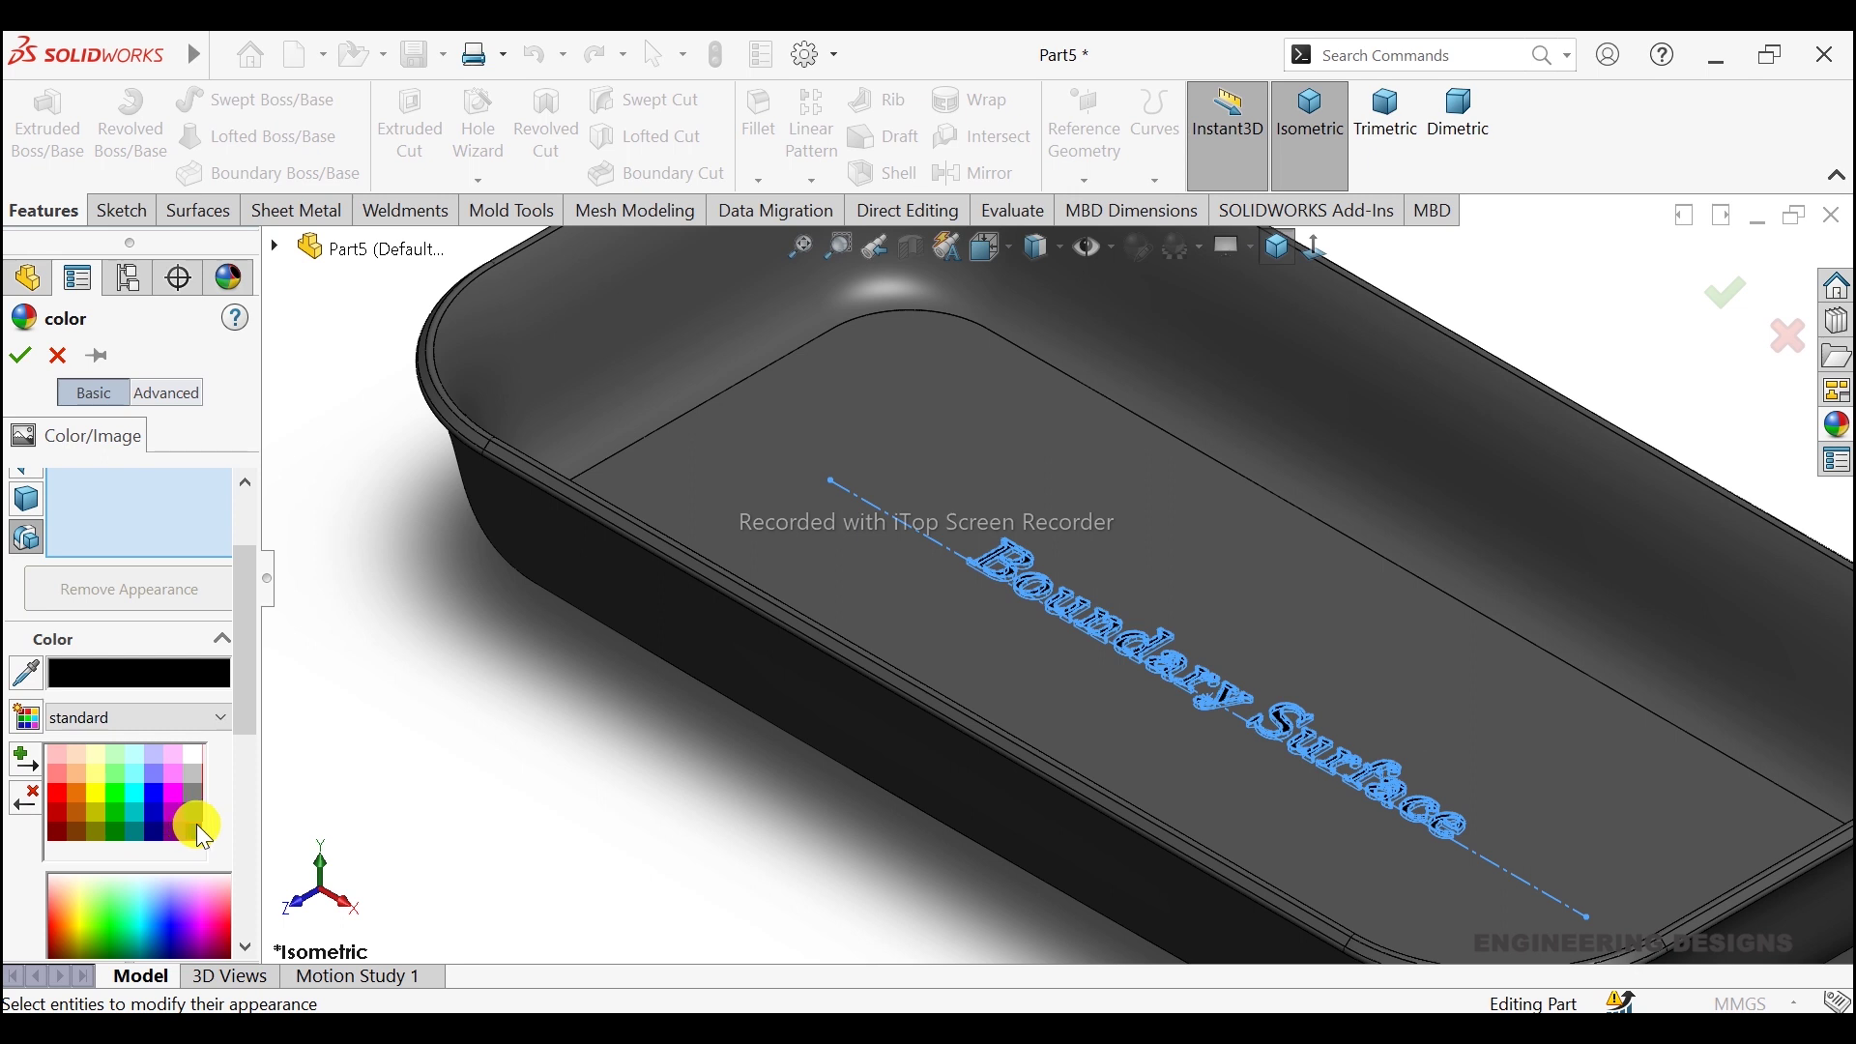
left_click(112, 799)
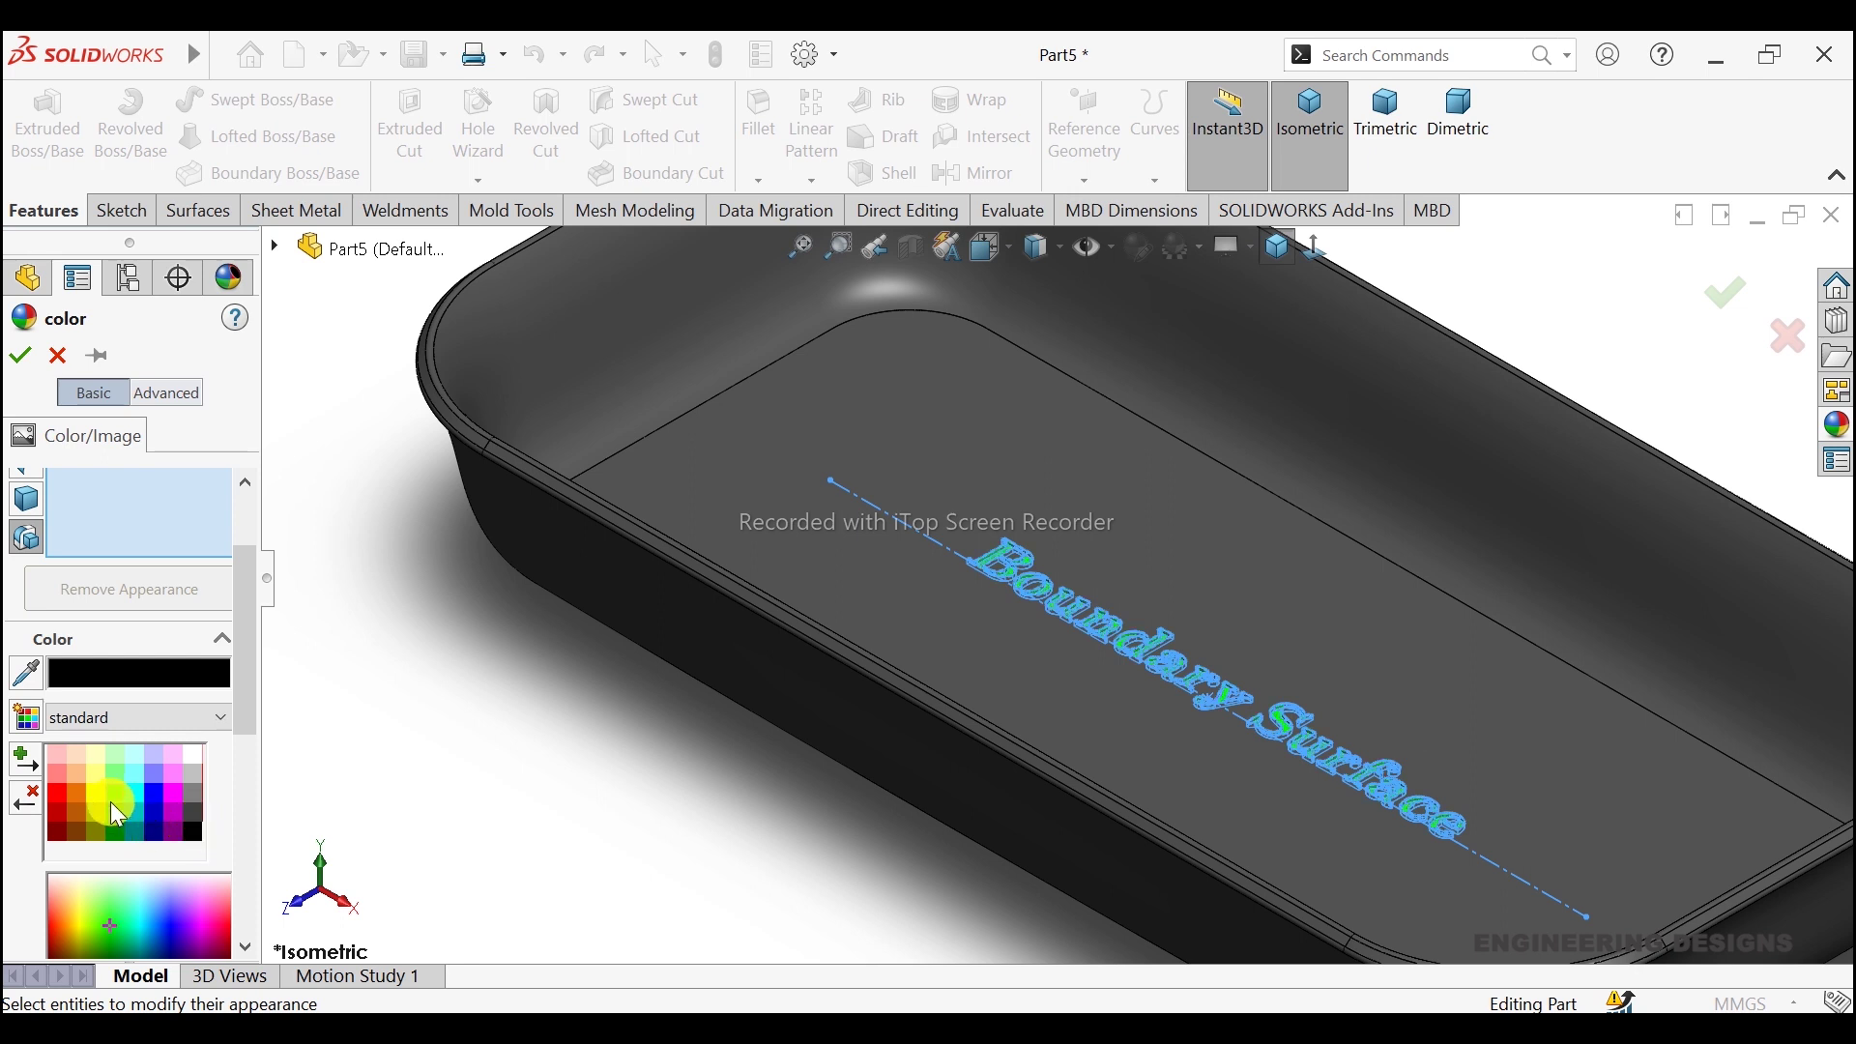
left_click(55, 793)
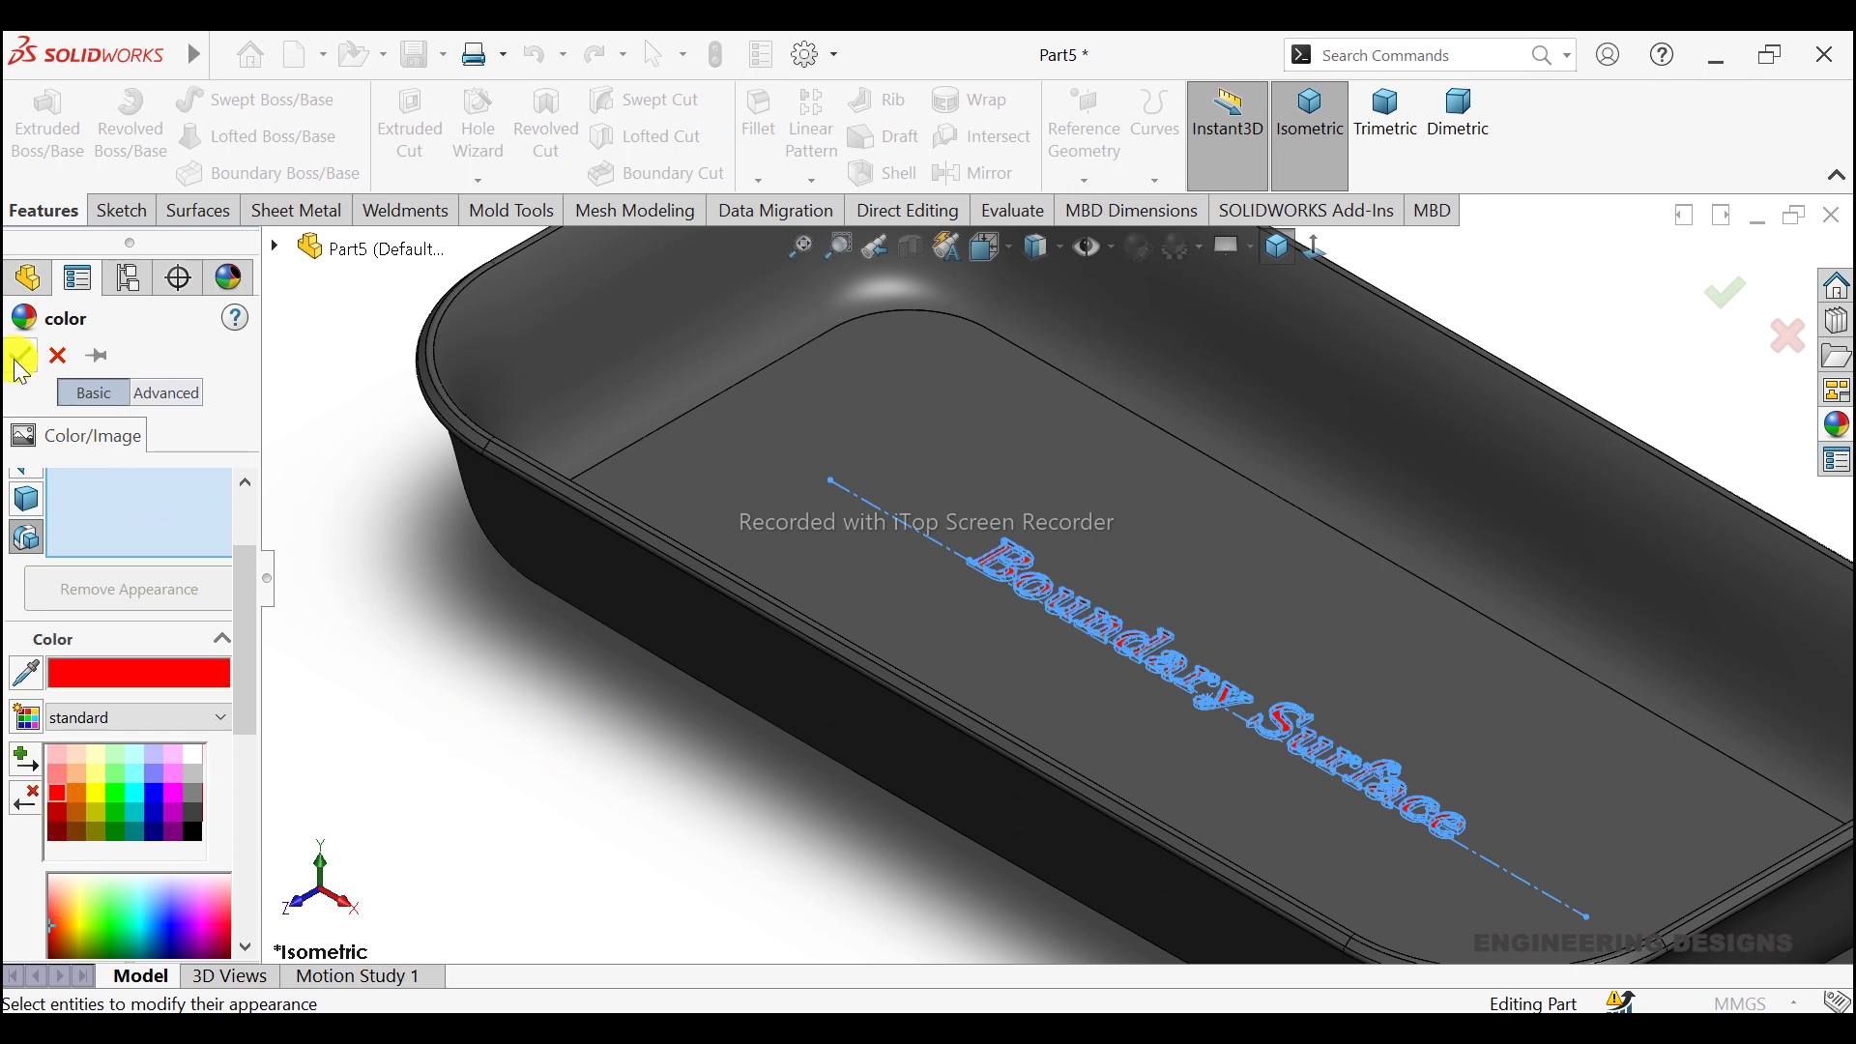
key("Return")
Step: In trimetric view, open the 'color' appearance for editing from the DisplayManager
left_click(427, 655)
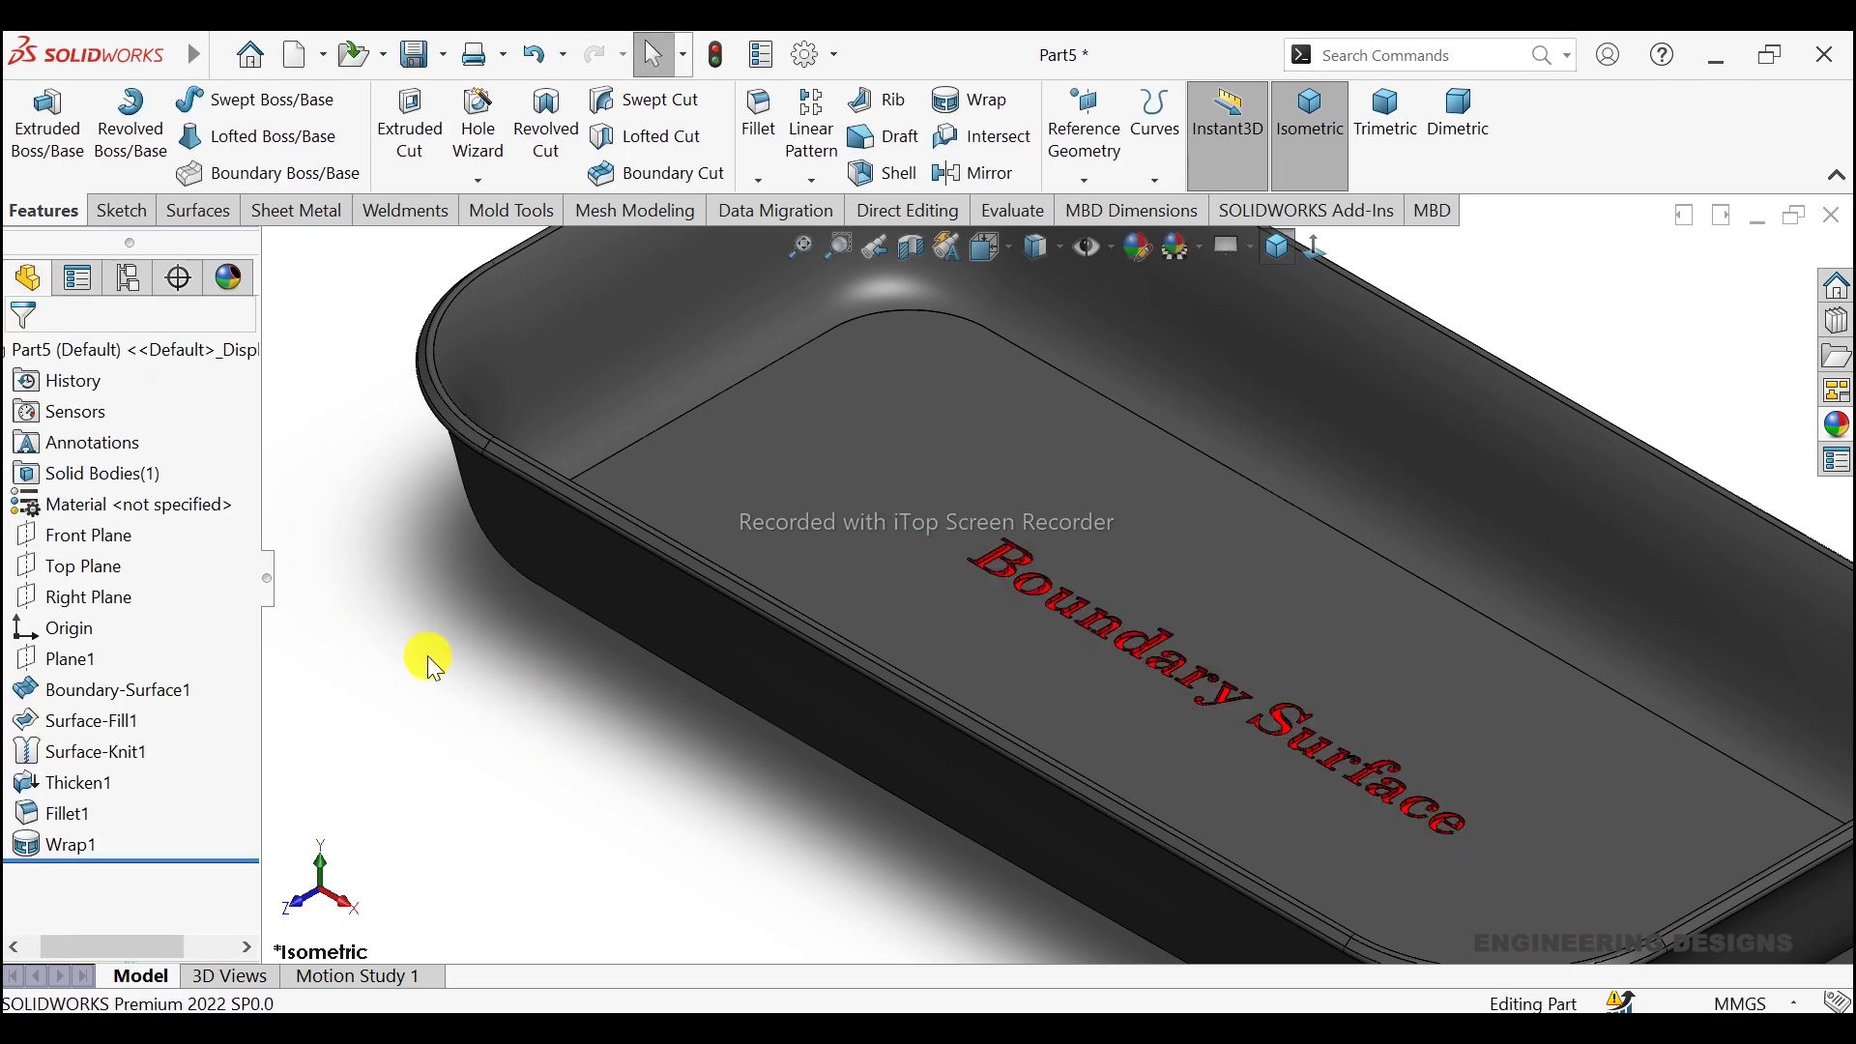
left_click(1401, 189)
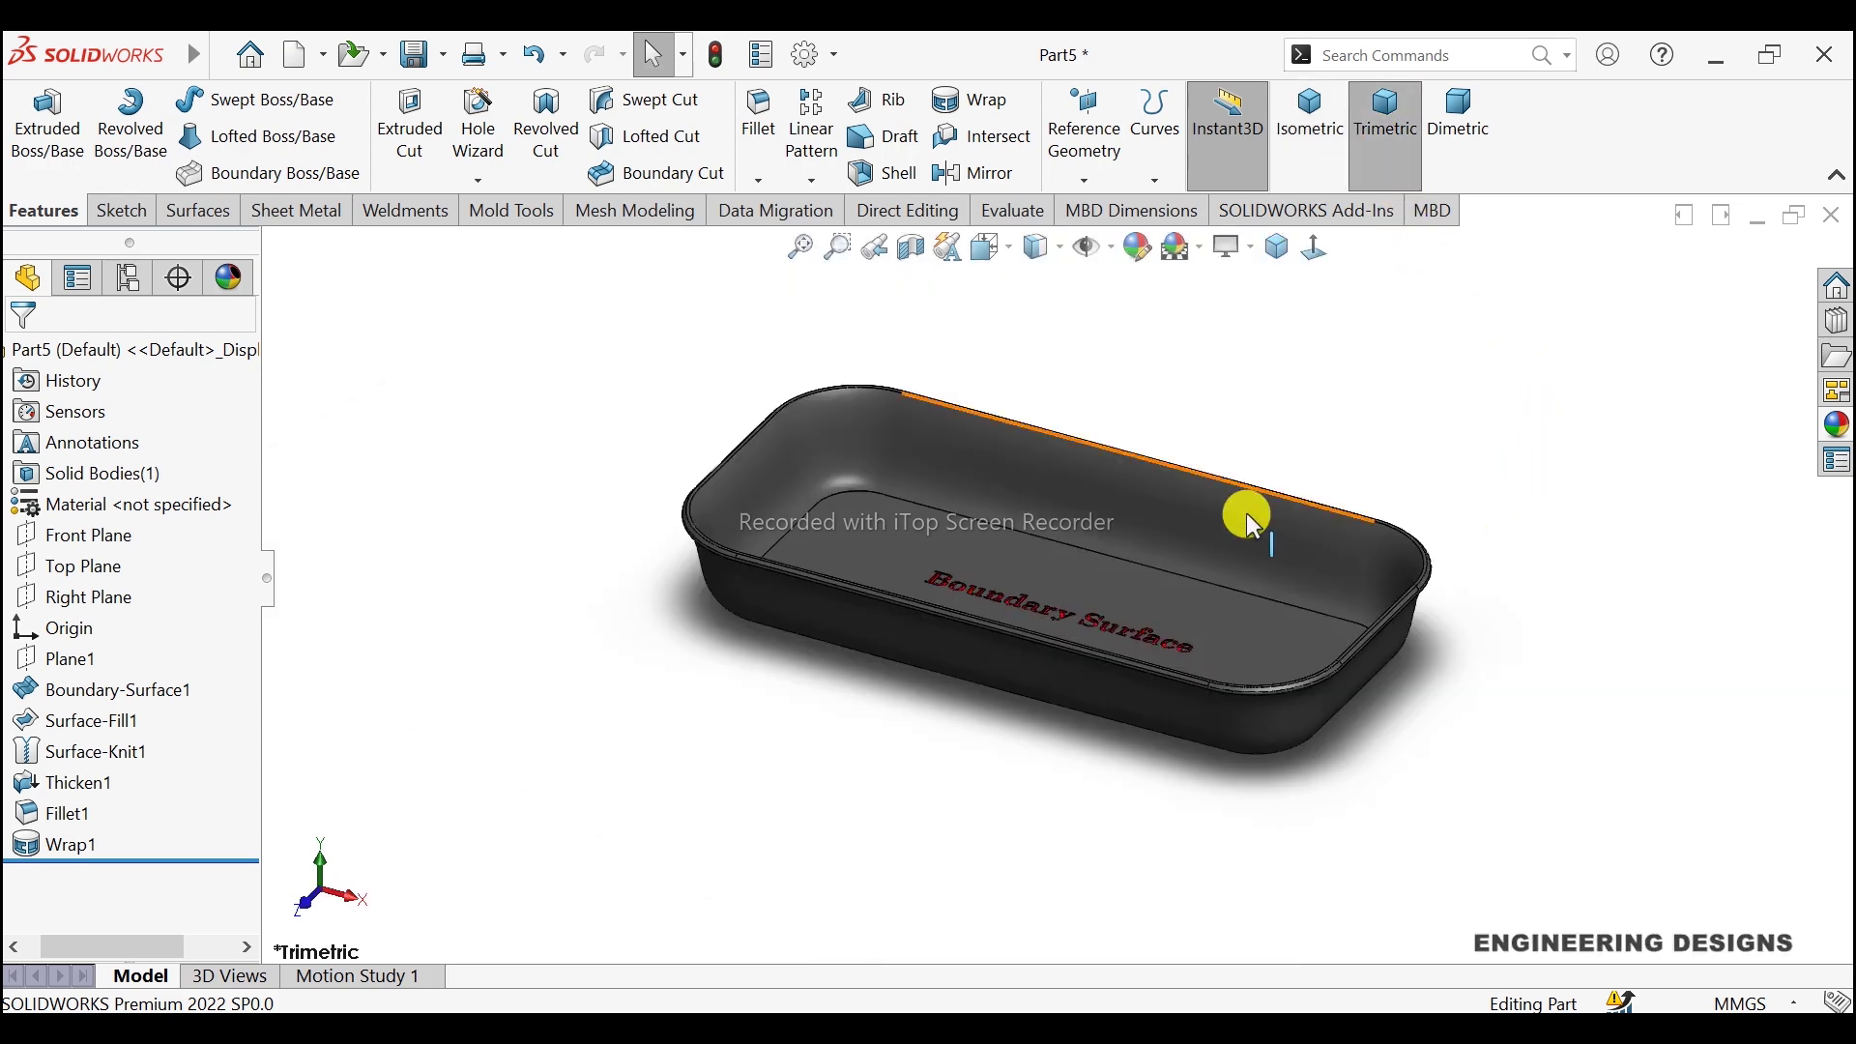
scroll(997, 500, "down", 2)
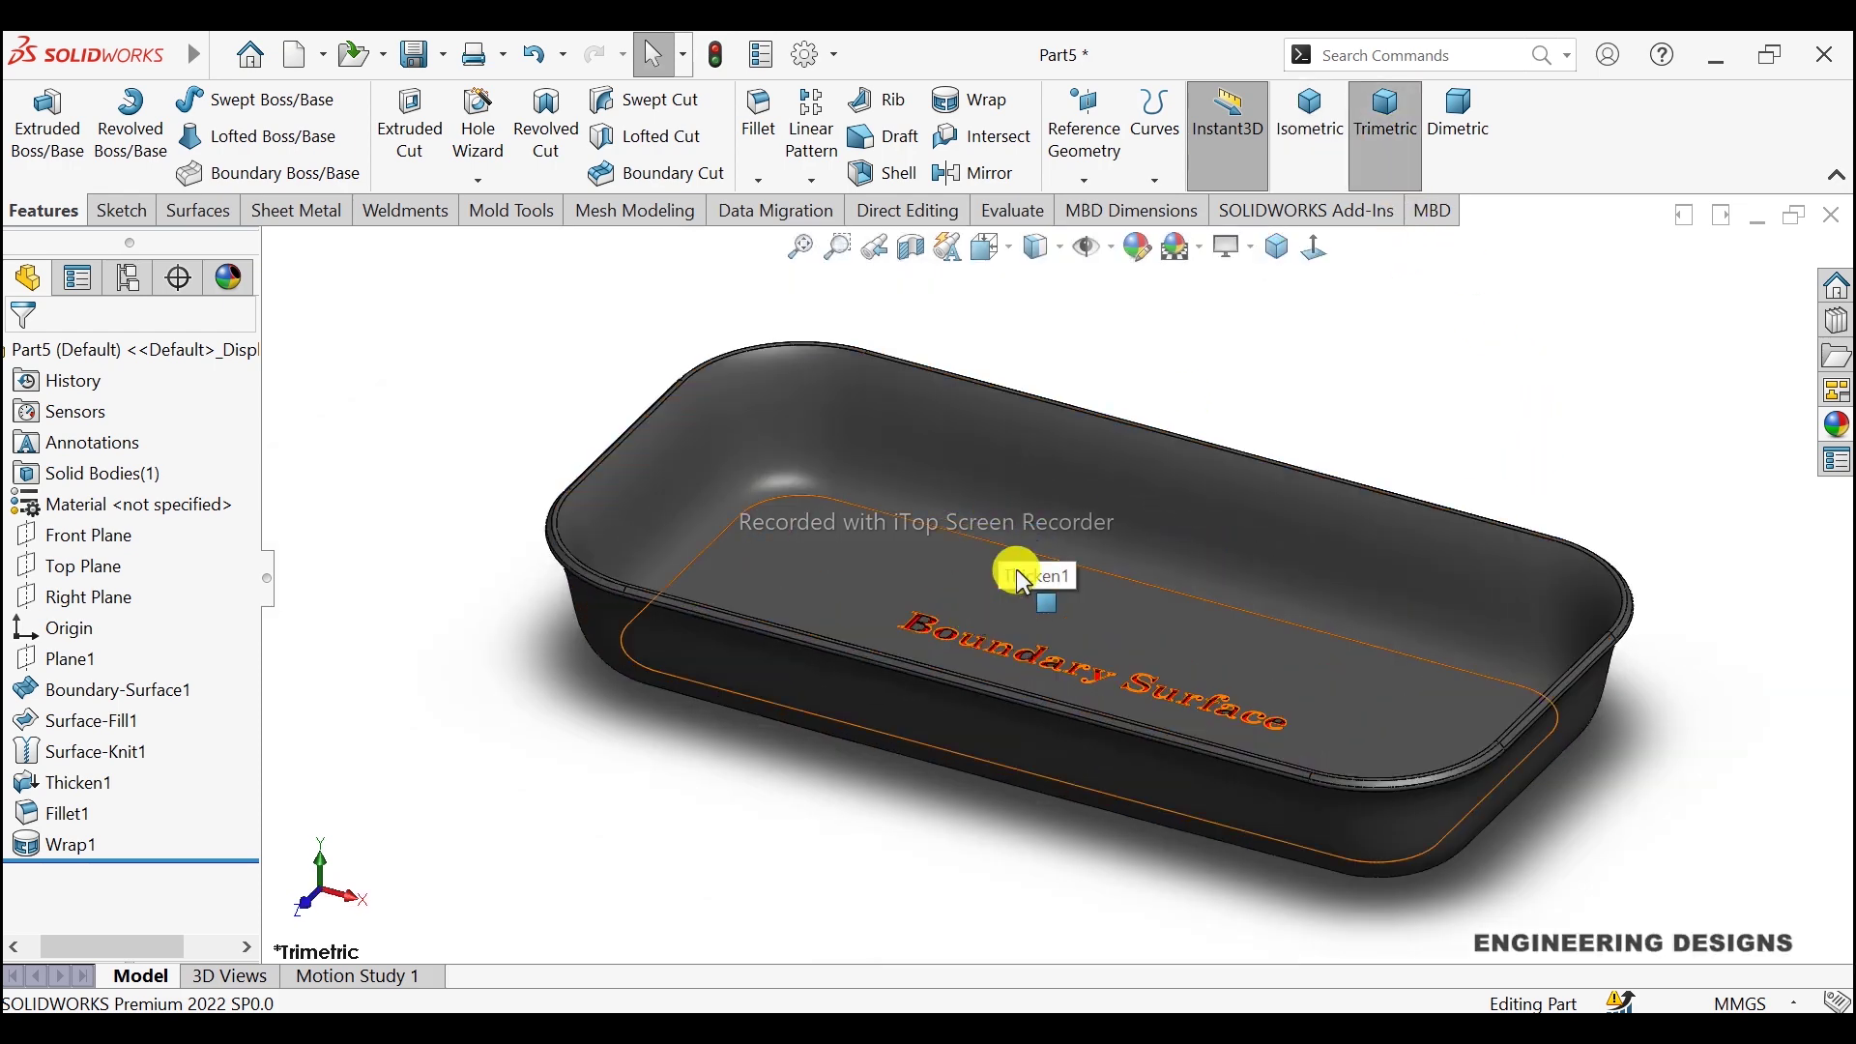
left_click(1323, 147)
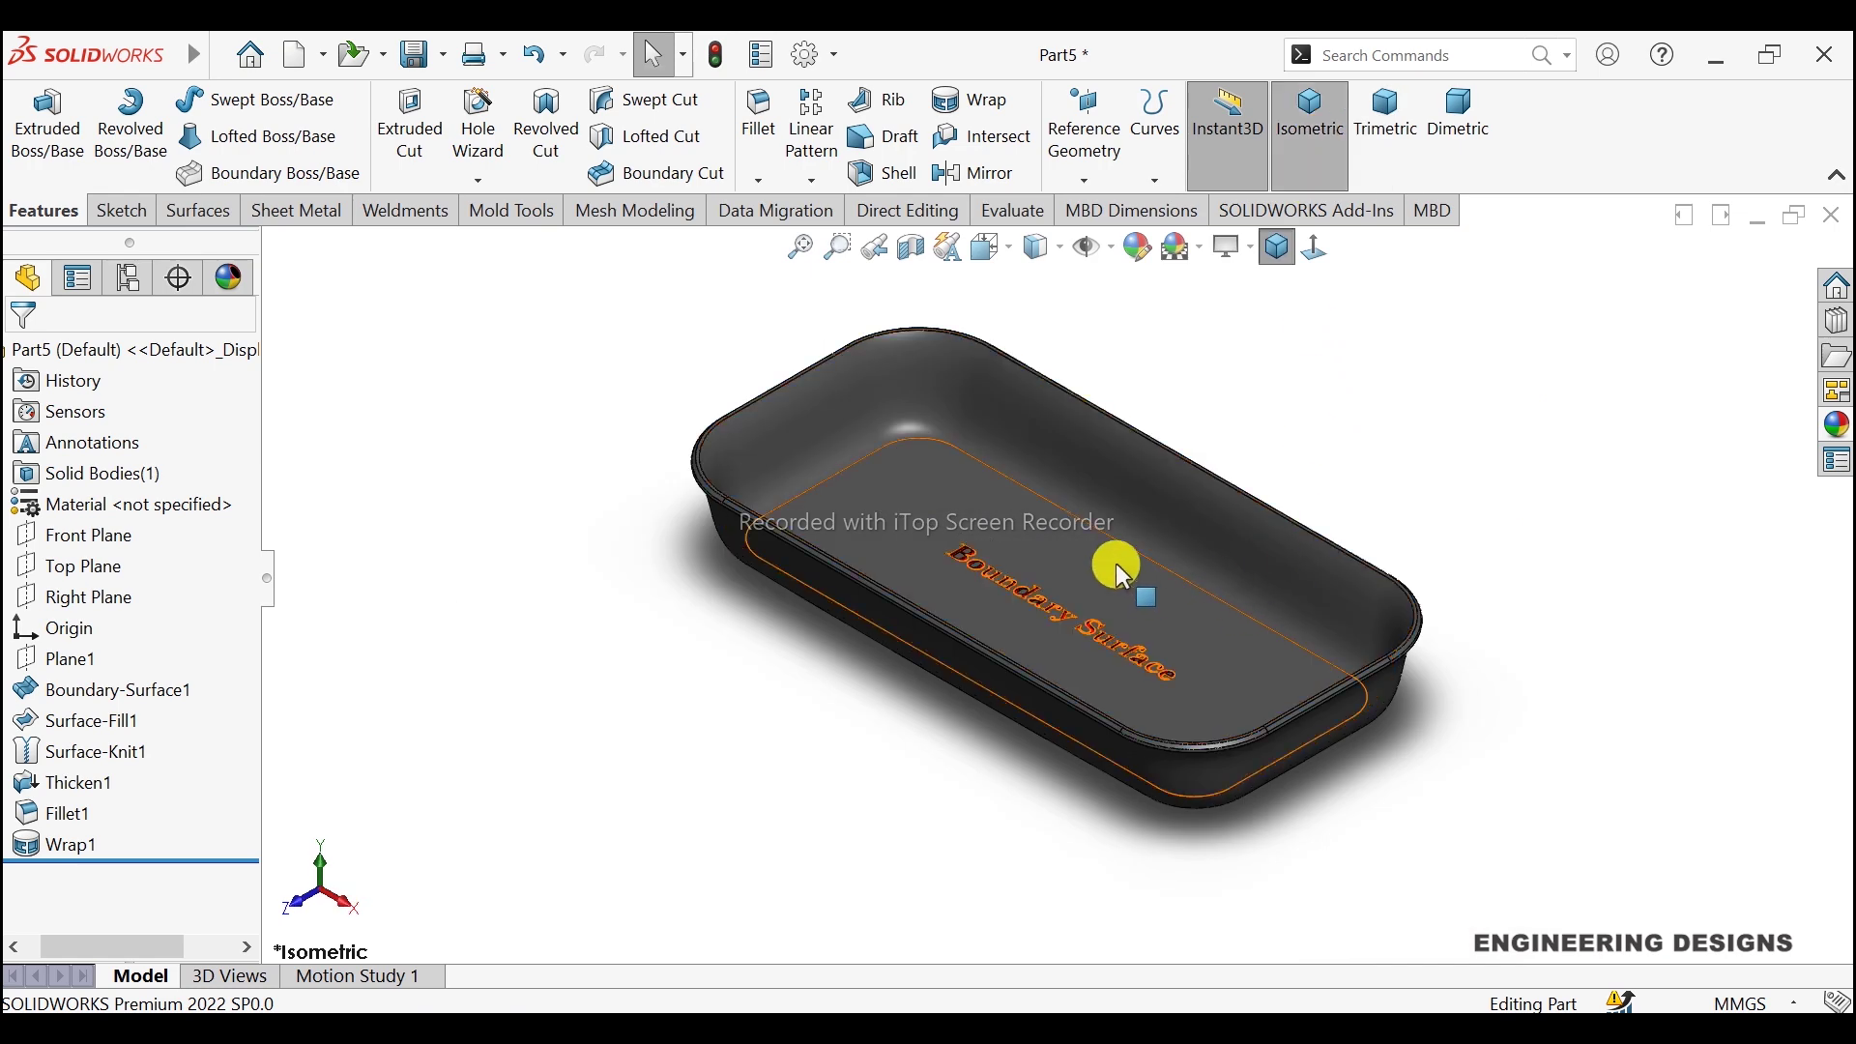
left_click(1367, 137)
scroll(999, 586, "down", 2)
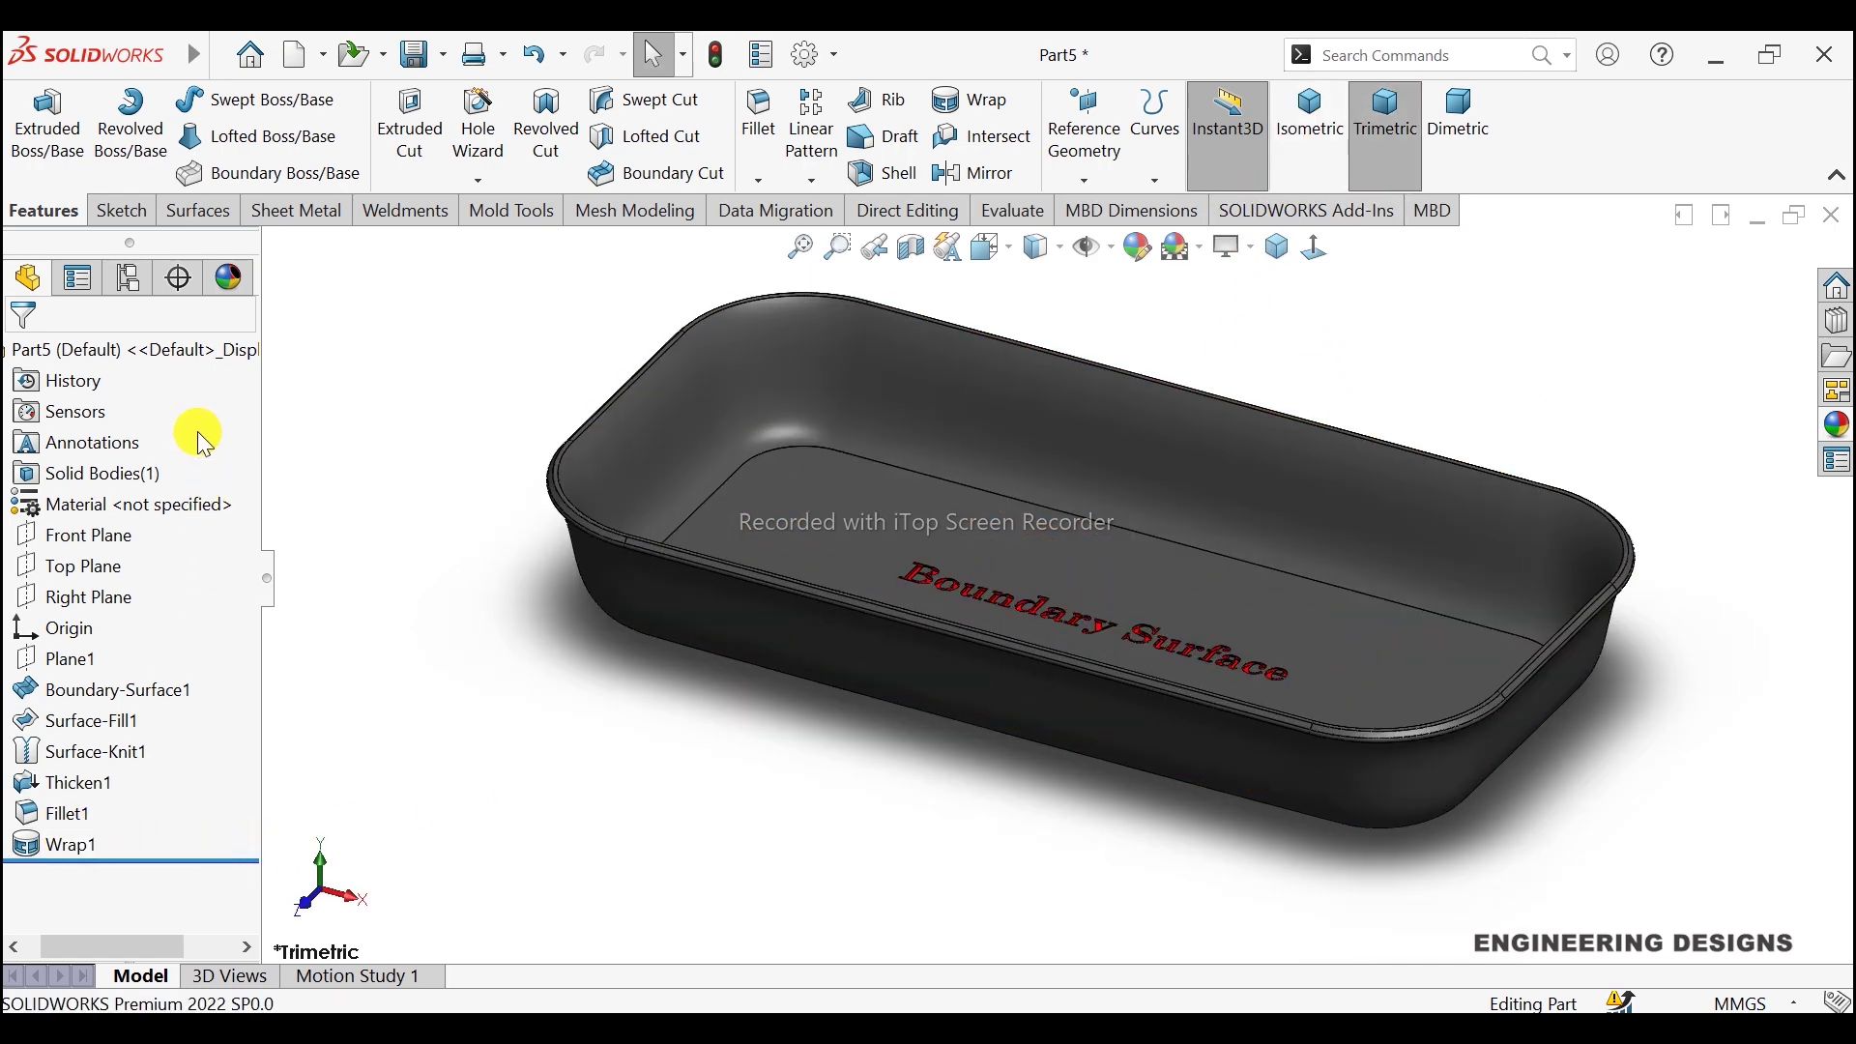
left_click(238, 283)
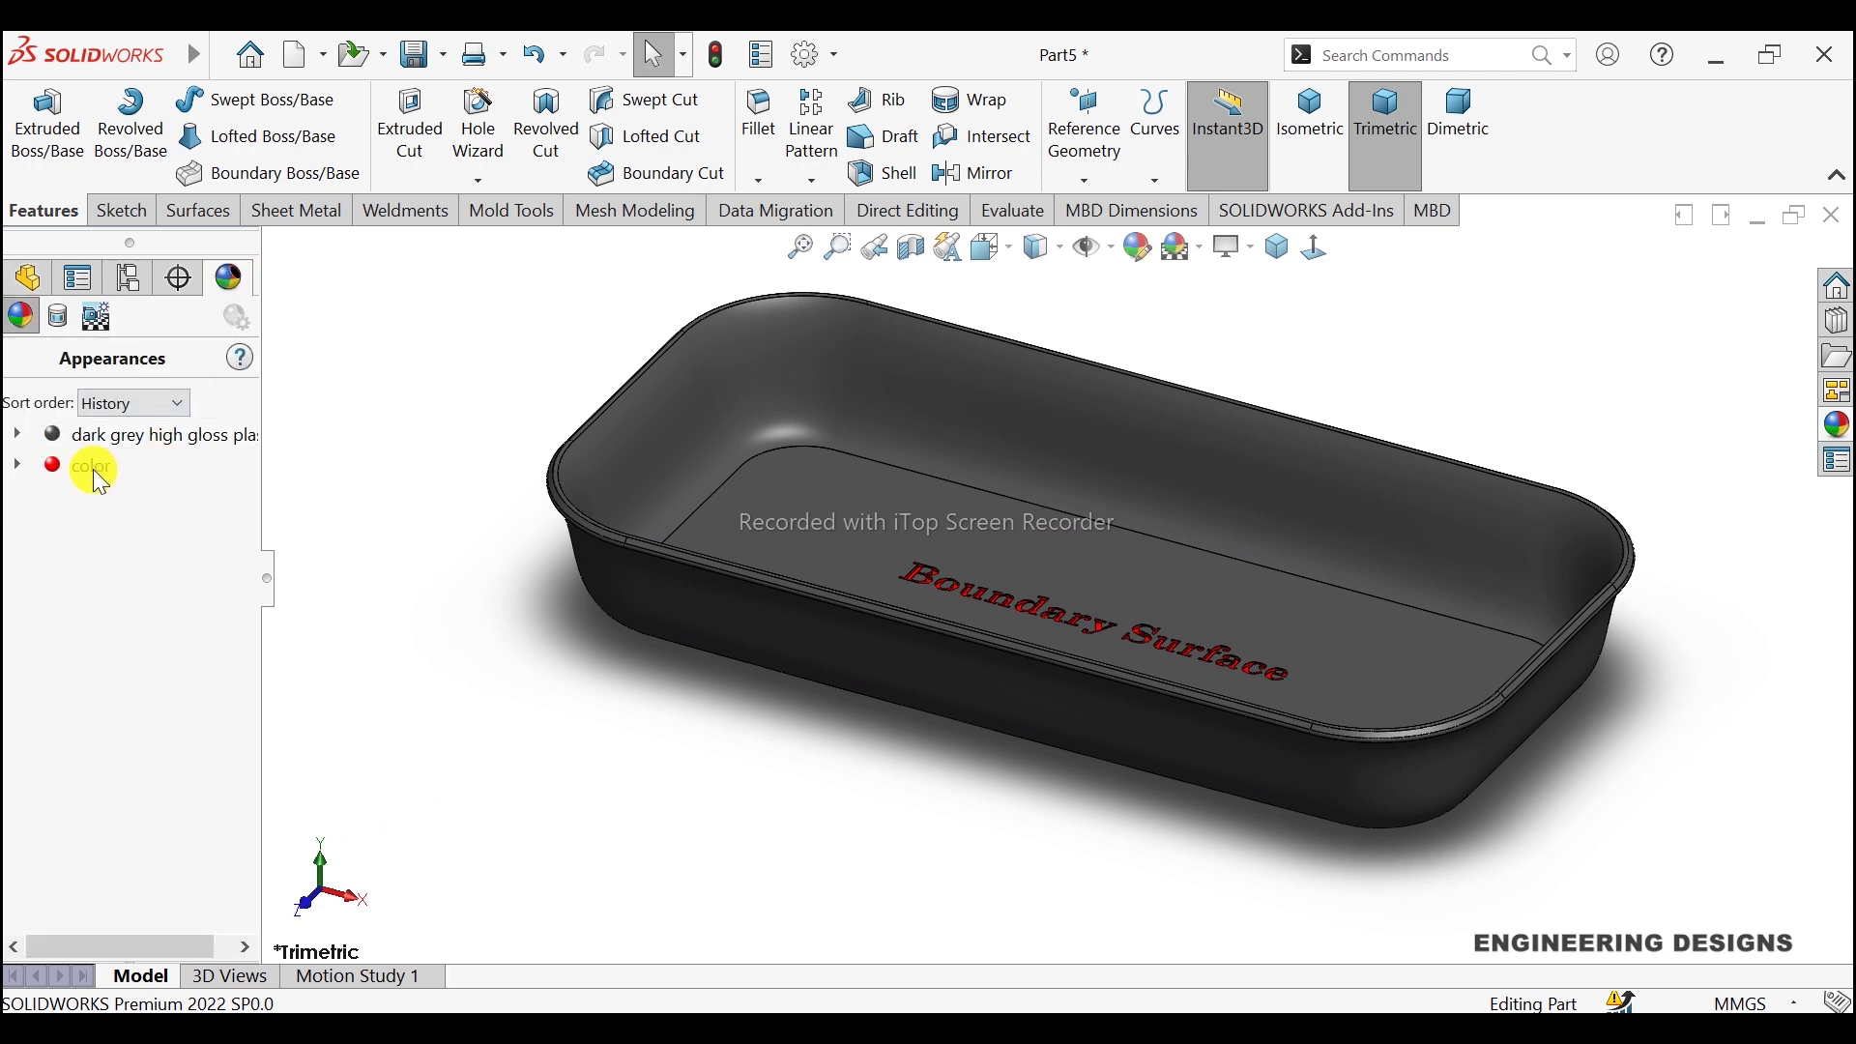
left_click(91, 466)
right_click(93, 471)
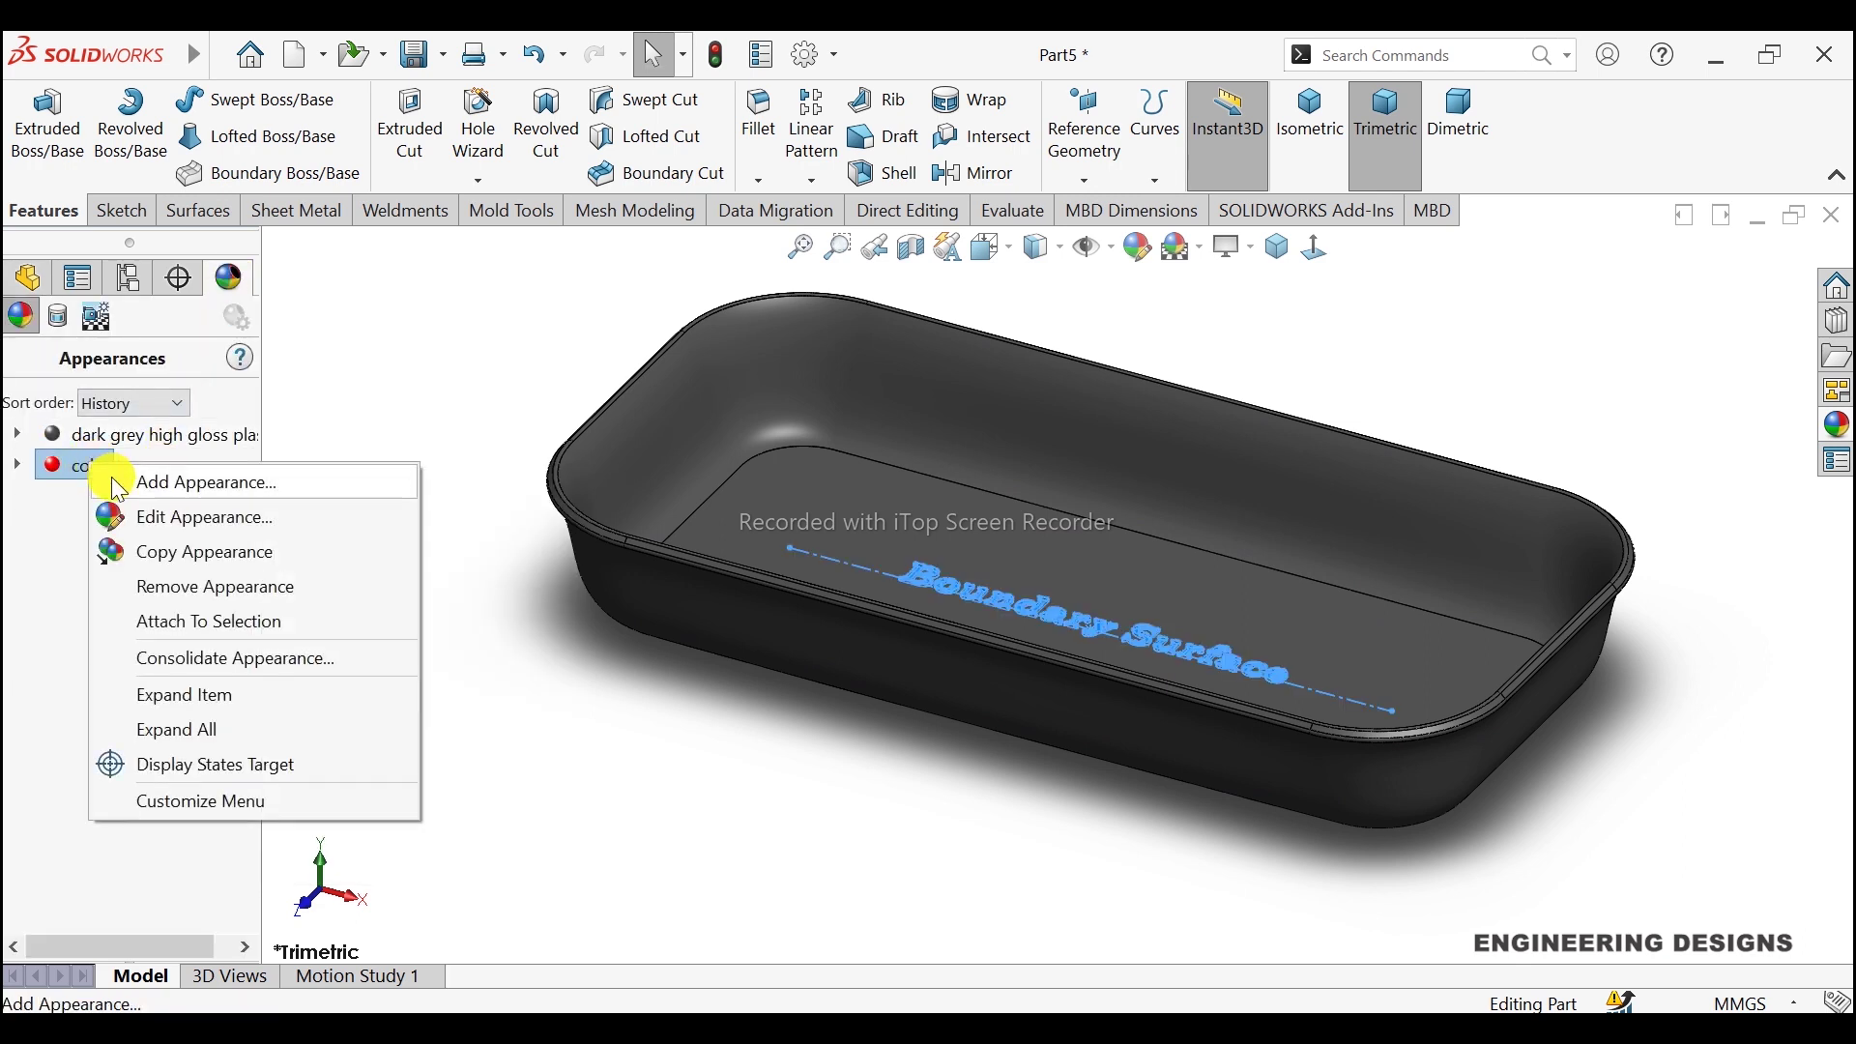
left_click(207, 518)
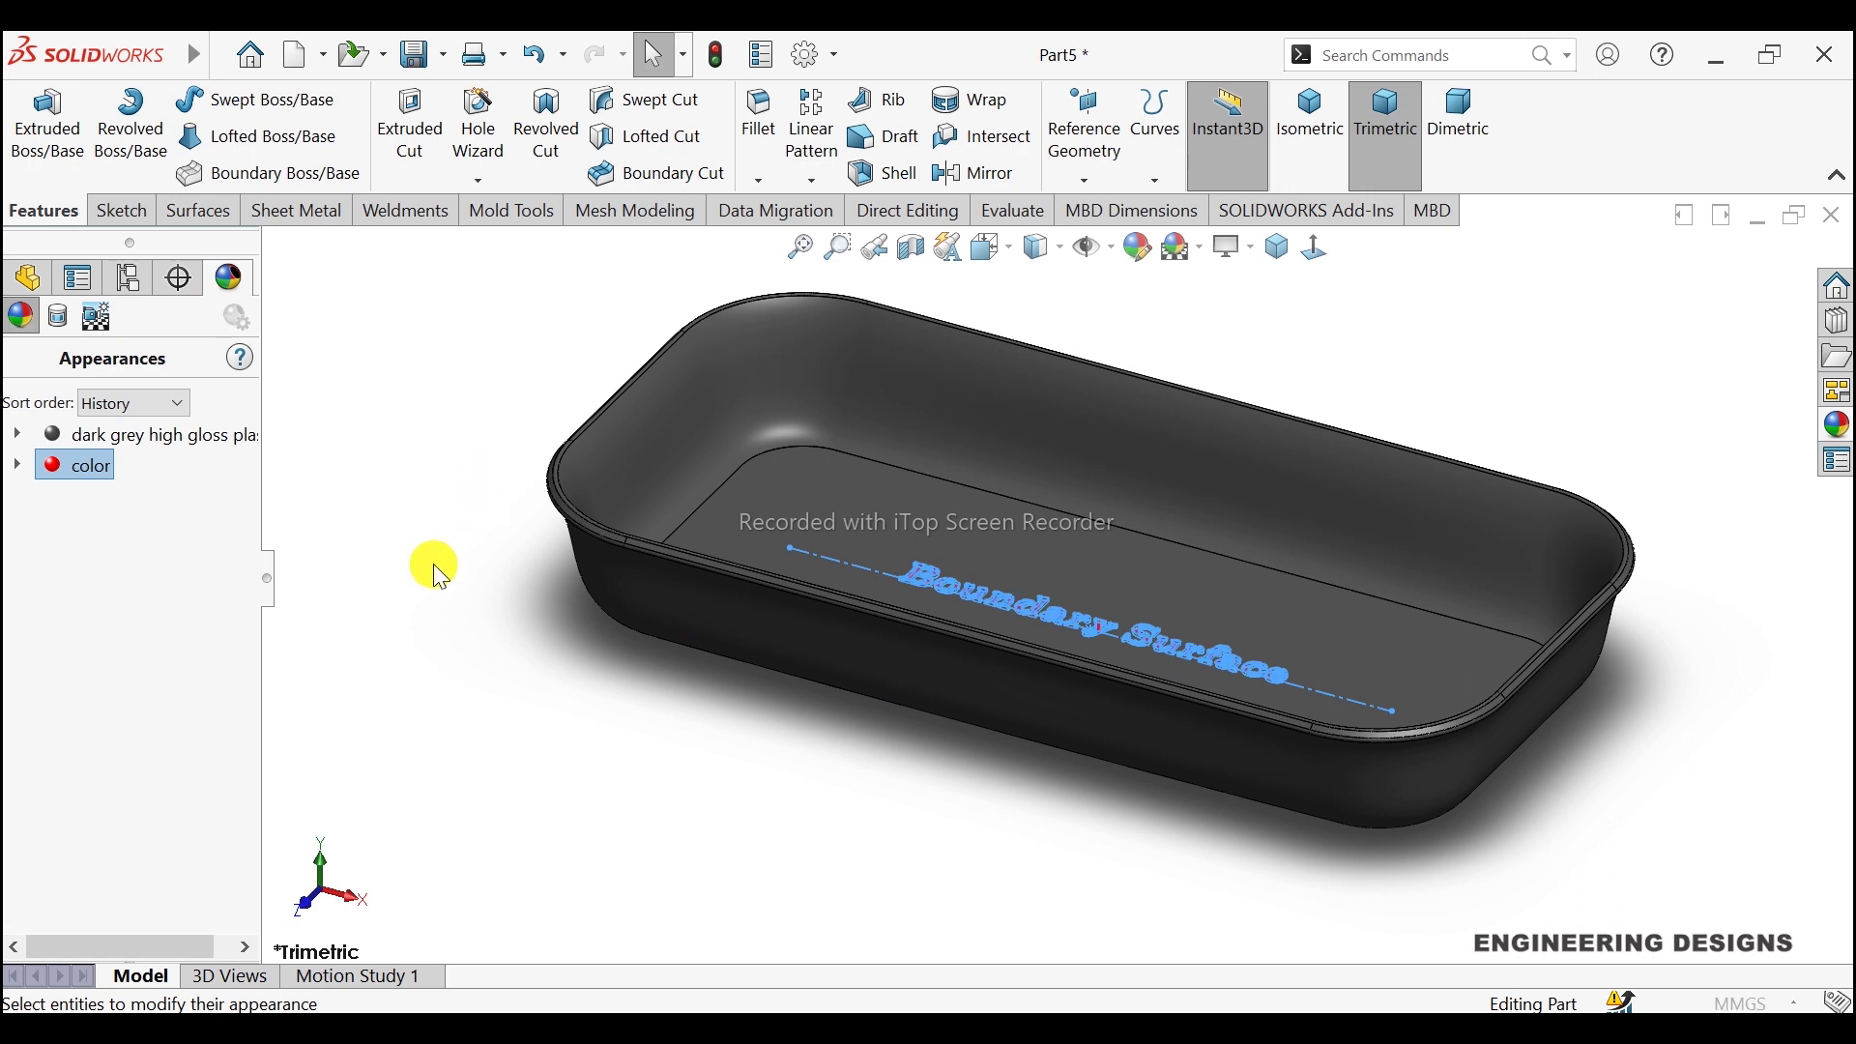
Step: Change the appearance colour to black and confirm it
scroll(242, 774, "down", 3)
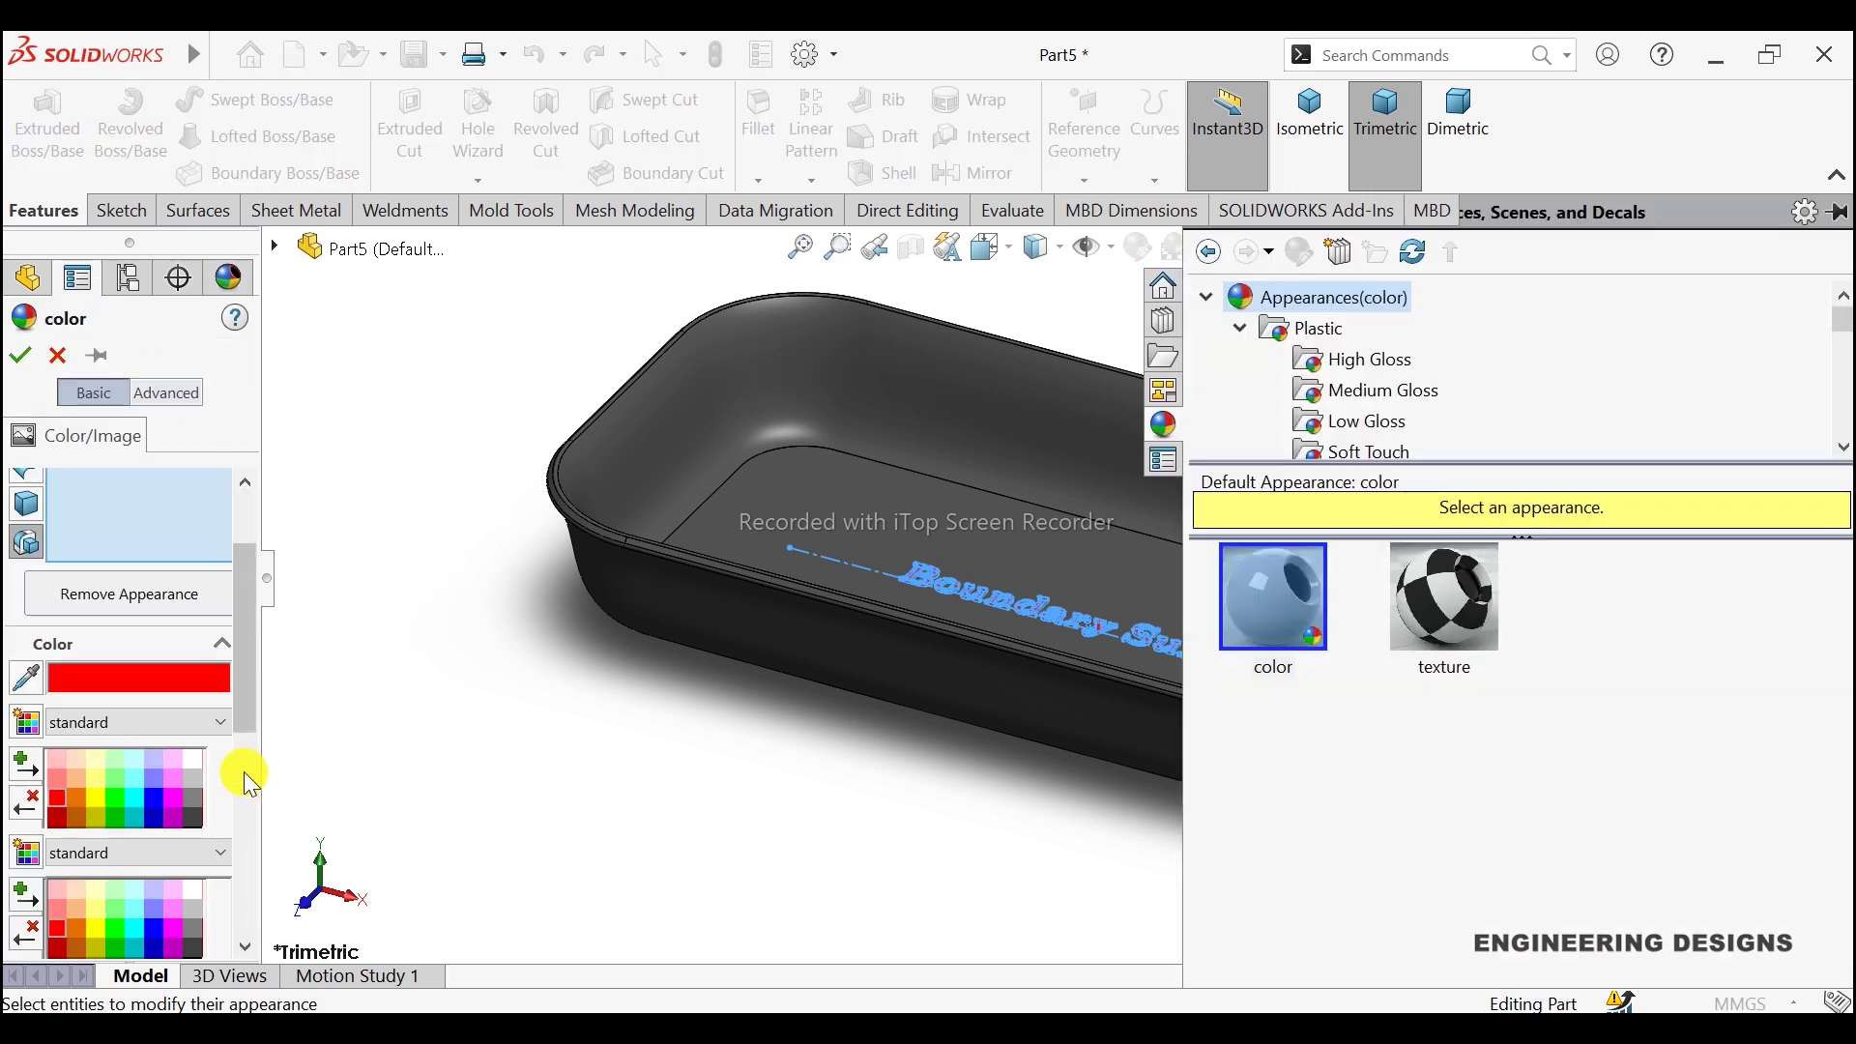
left_click(195, 704)
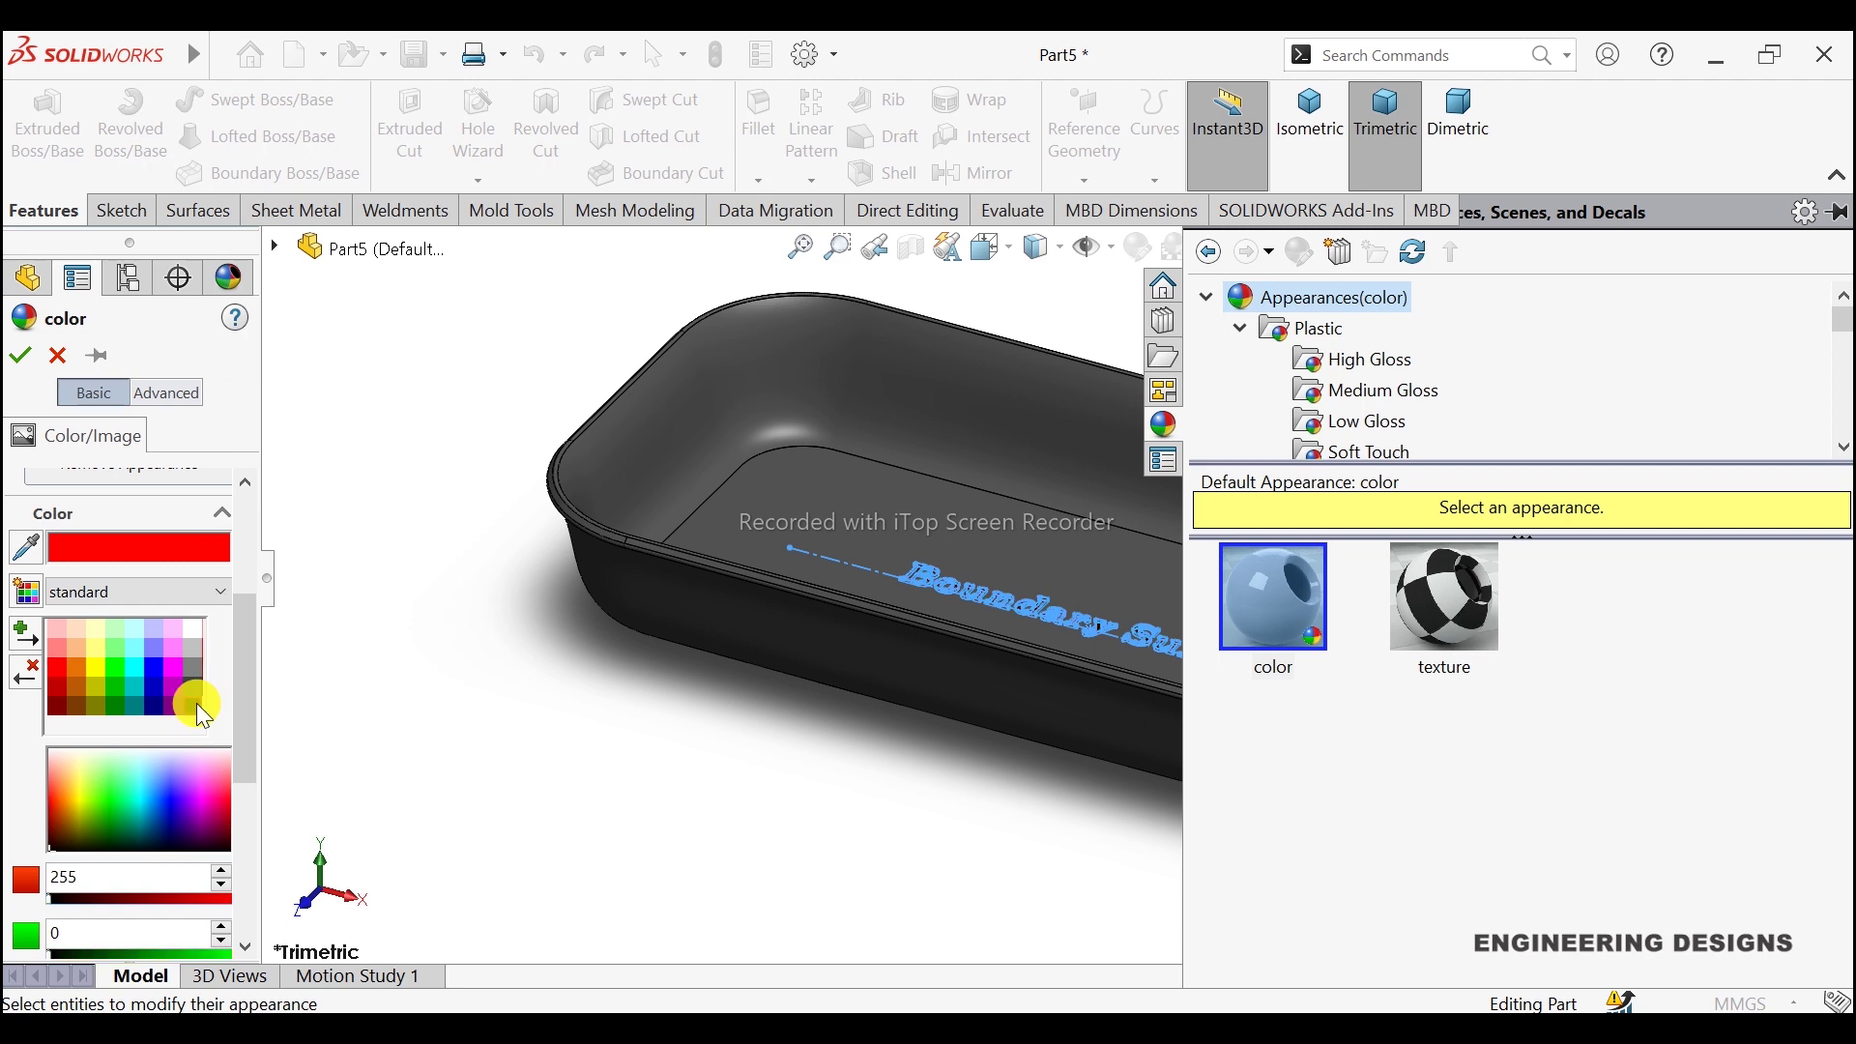
left_click(188, 624)
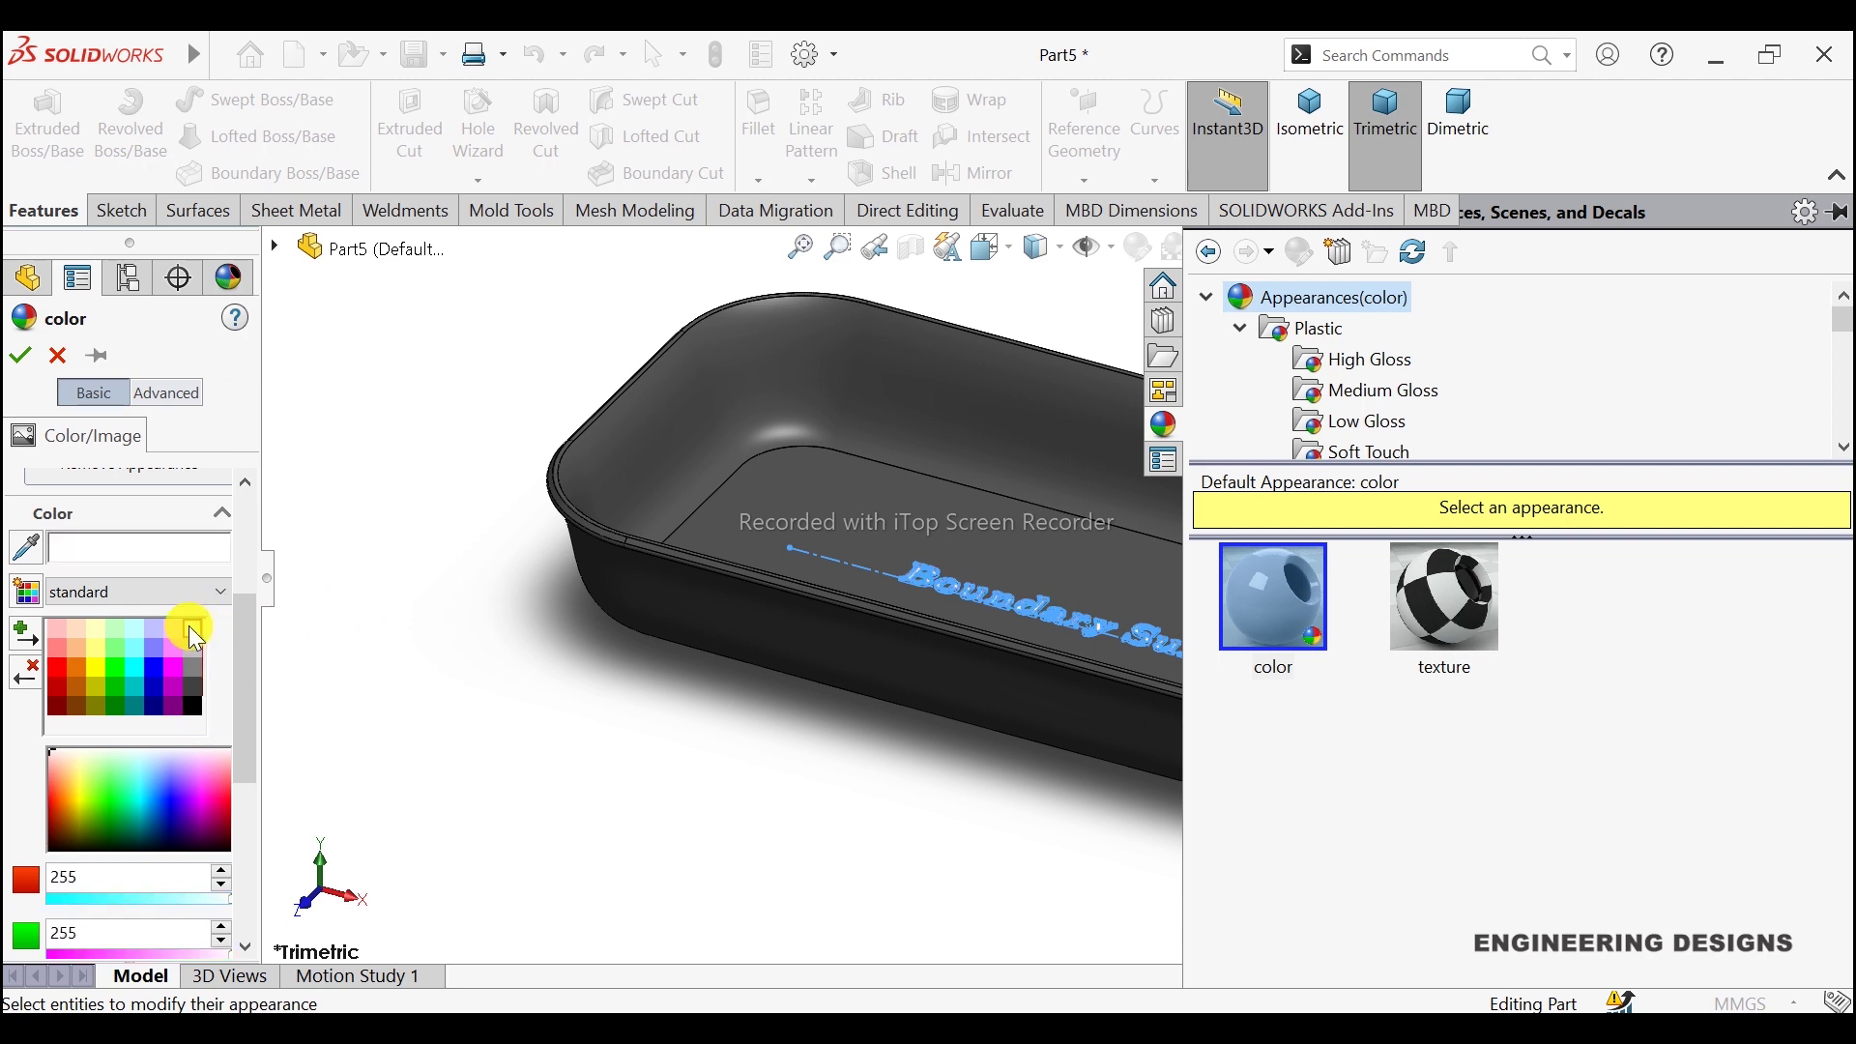
left_click(193, 704)
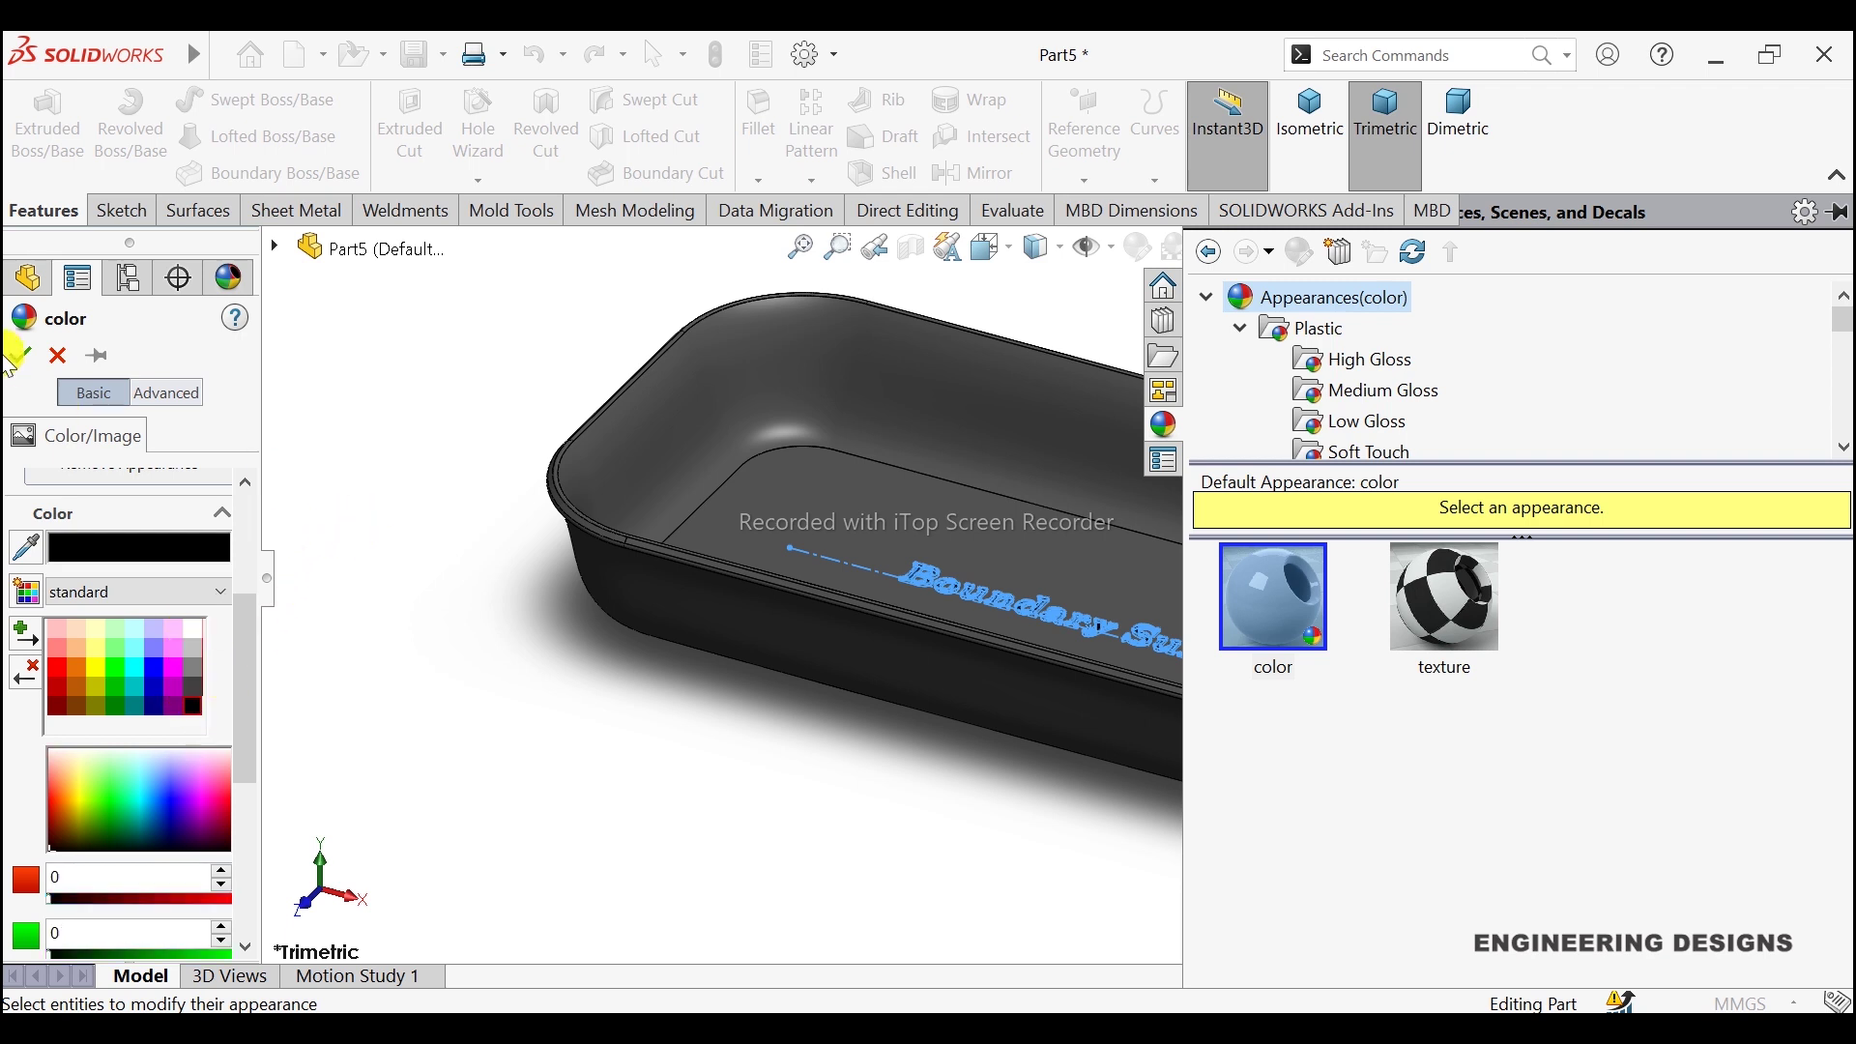
left_click(28, 360)
left_click(409, 501)
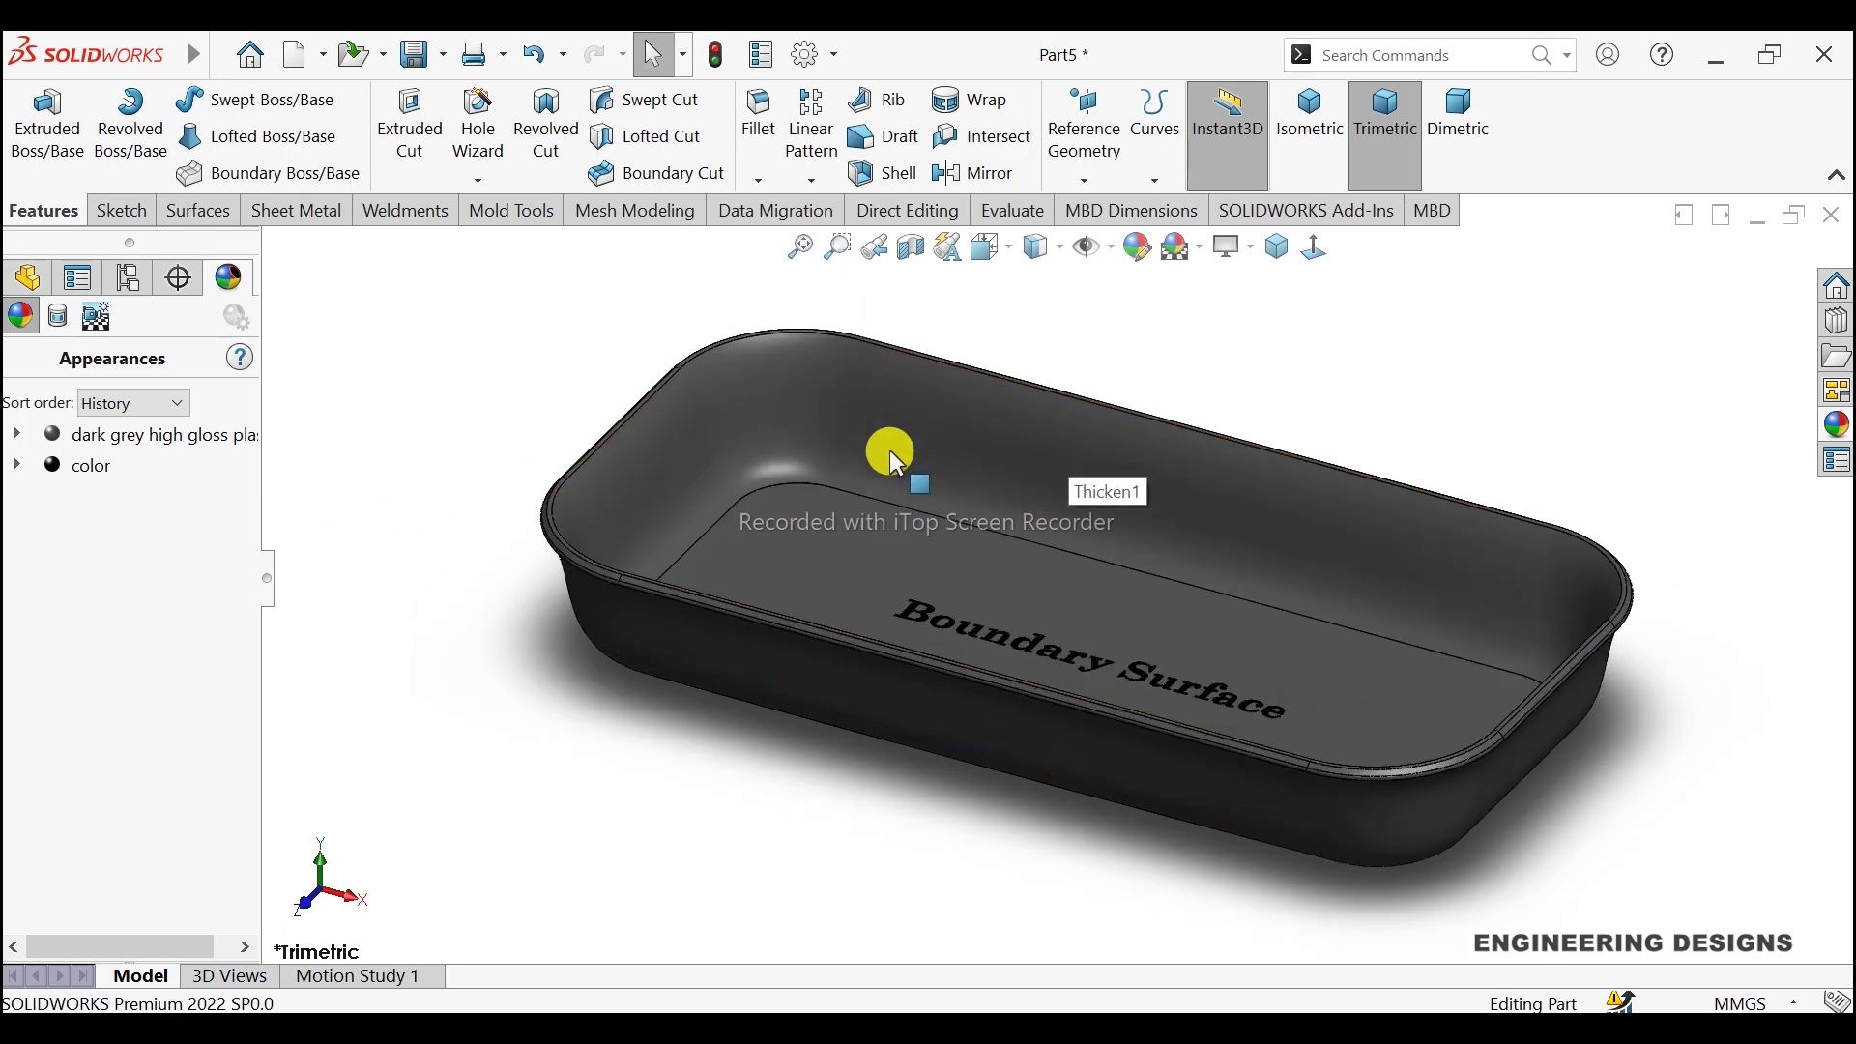
Step: Select Fillet1 and the thickened body for recolouring, then close the appearance editor unapplied
left_click(29, 279)
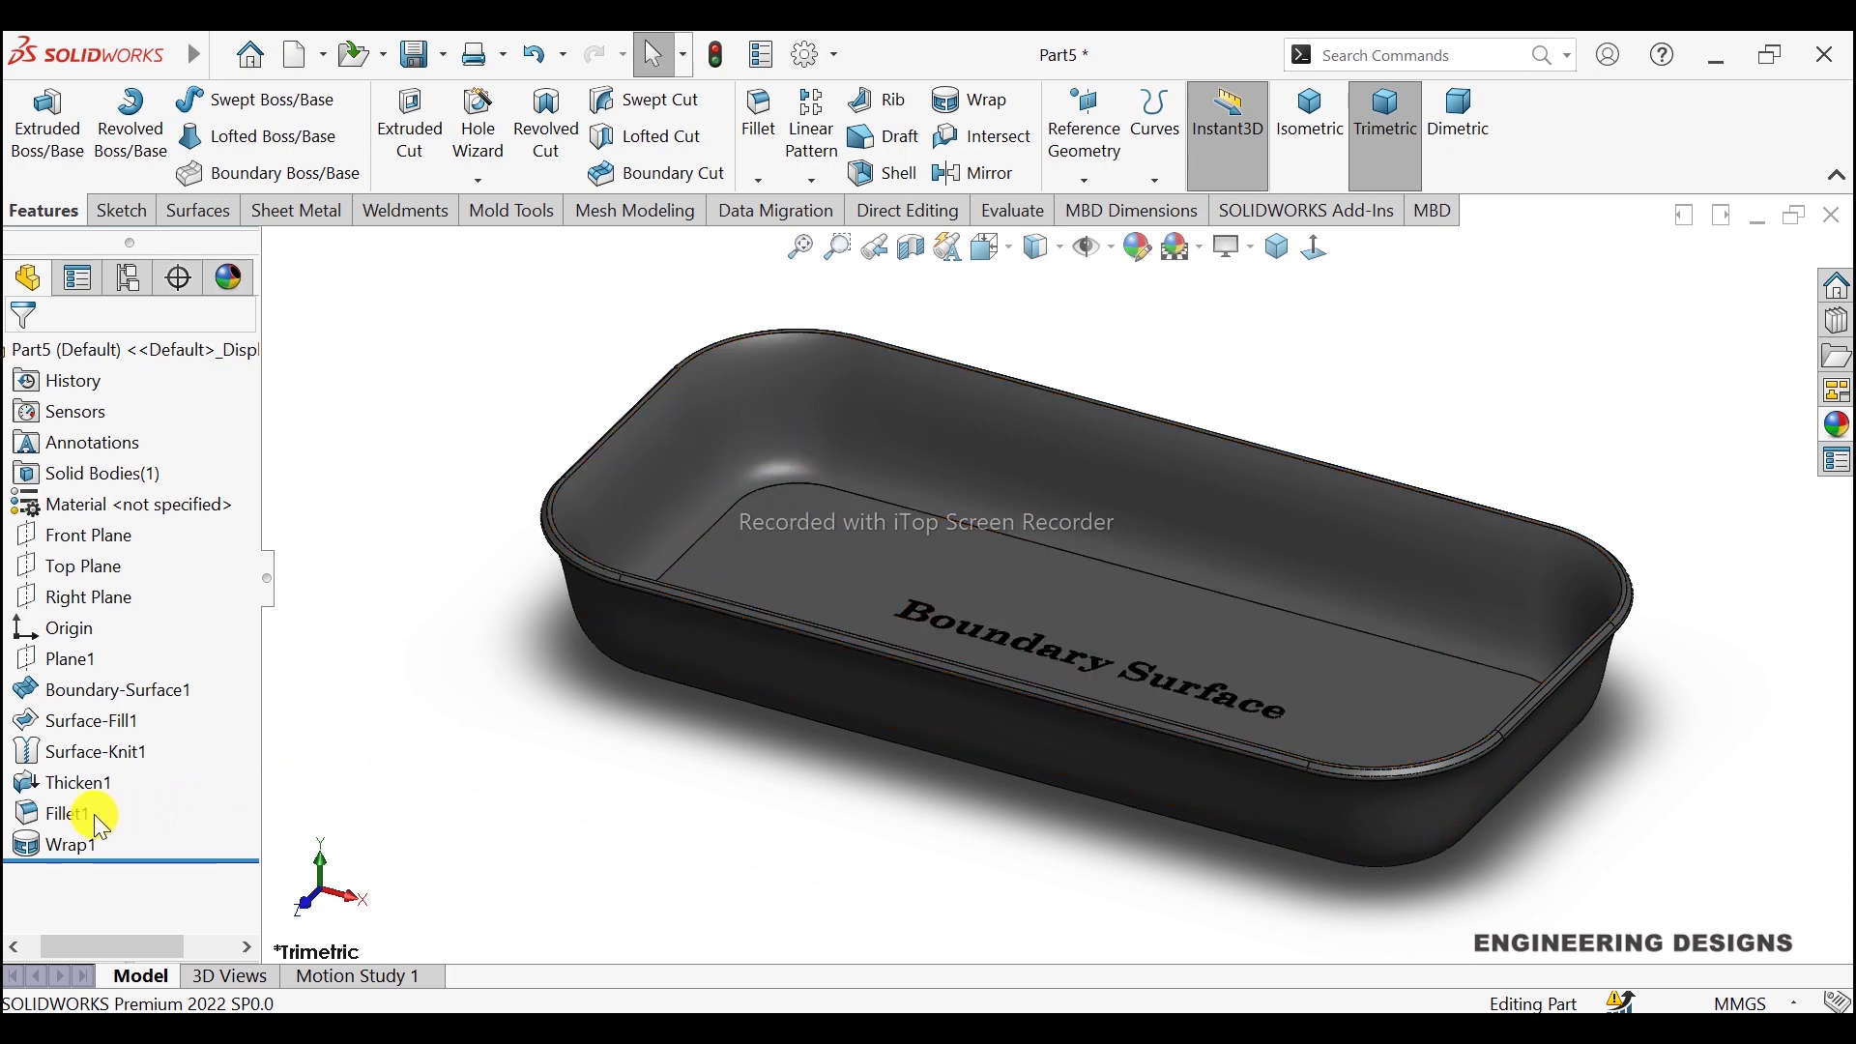
left_click(68, 814)
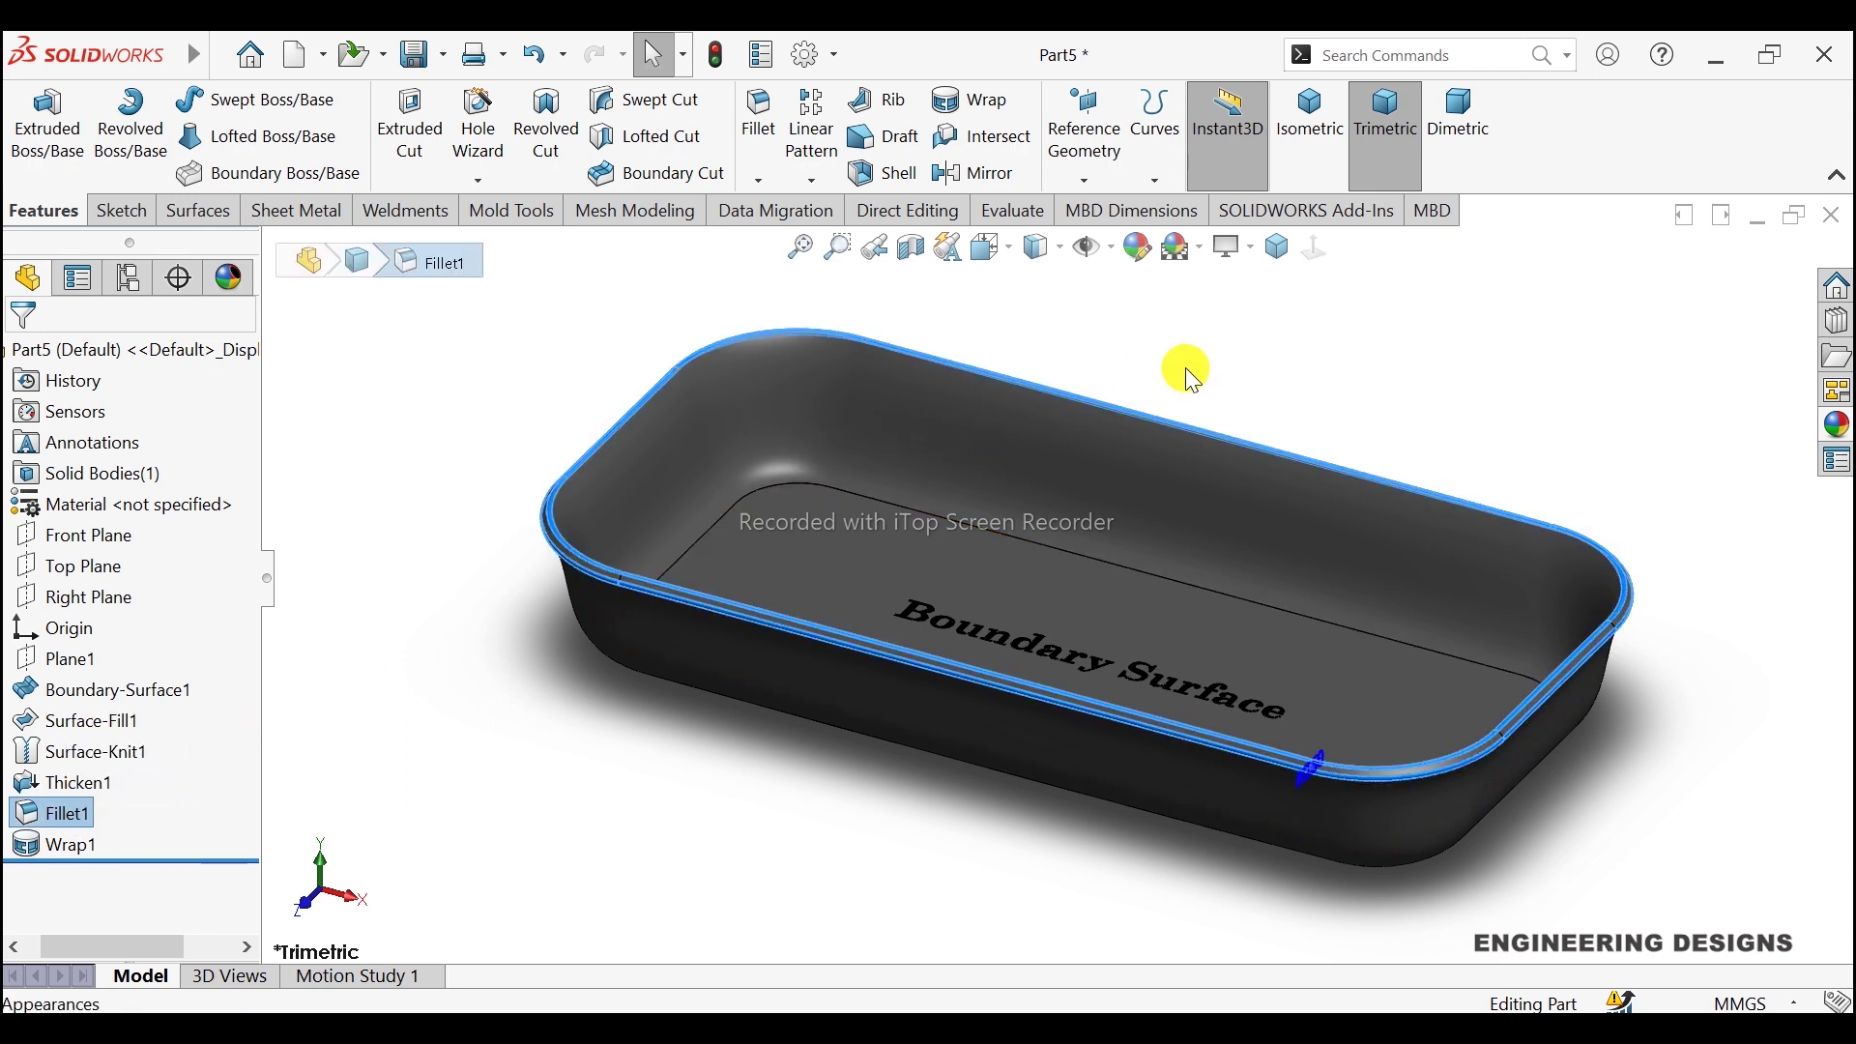
left_click(1138, 245)
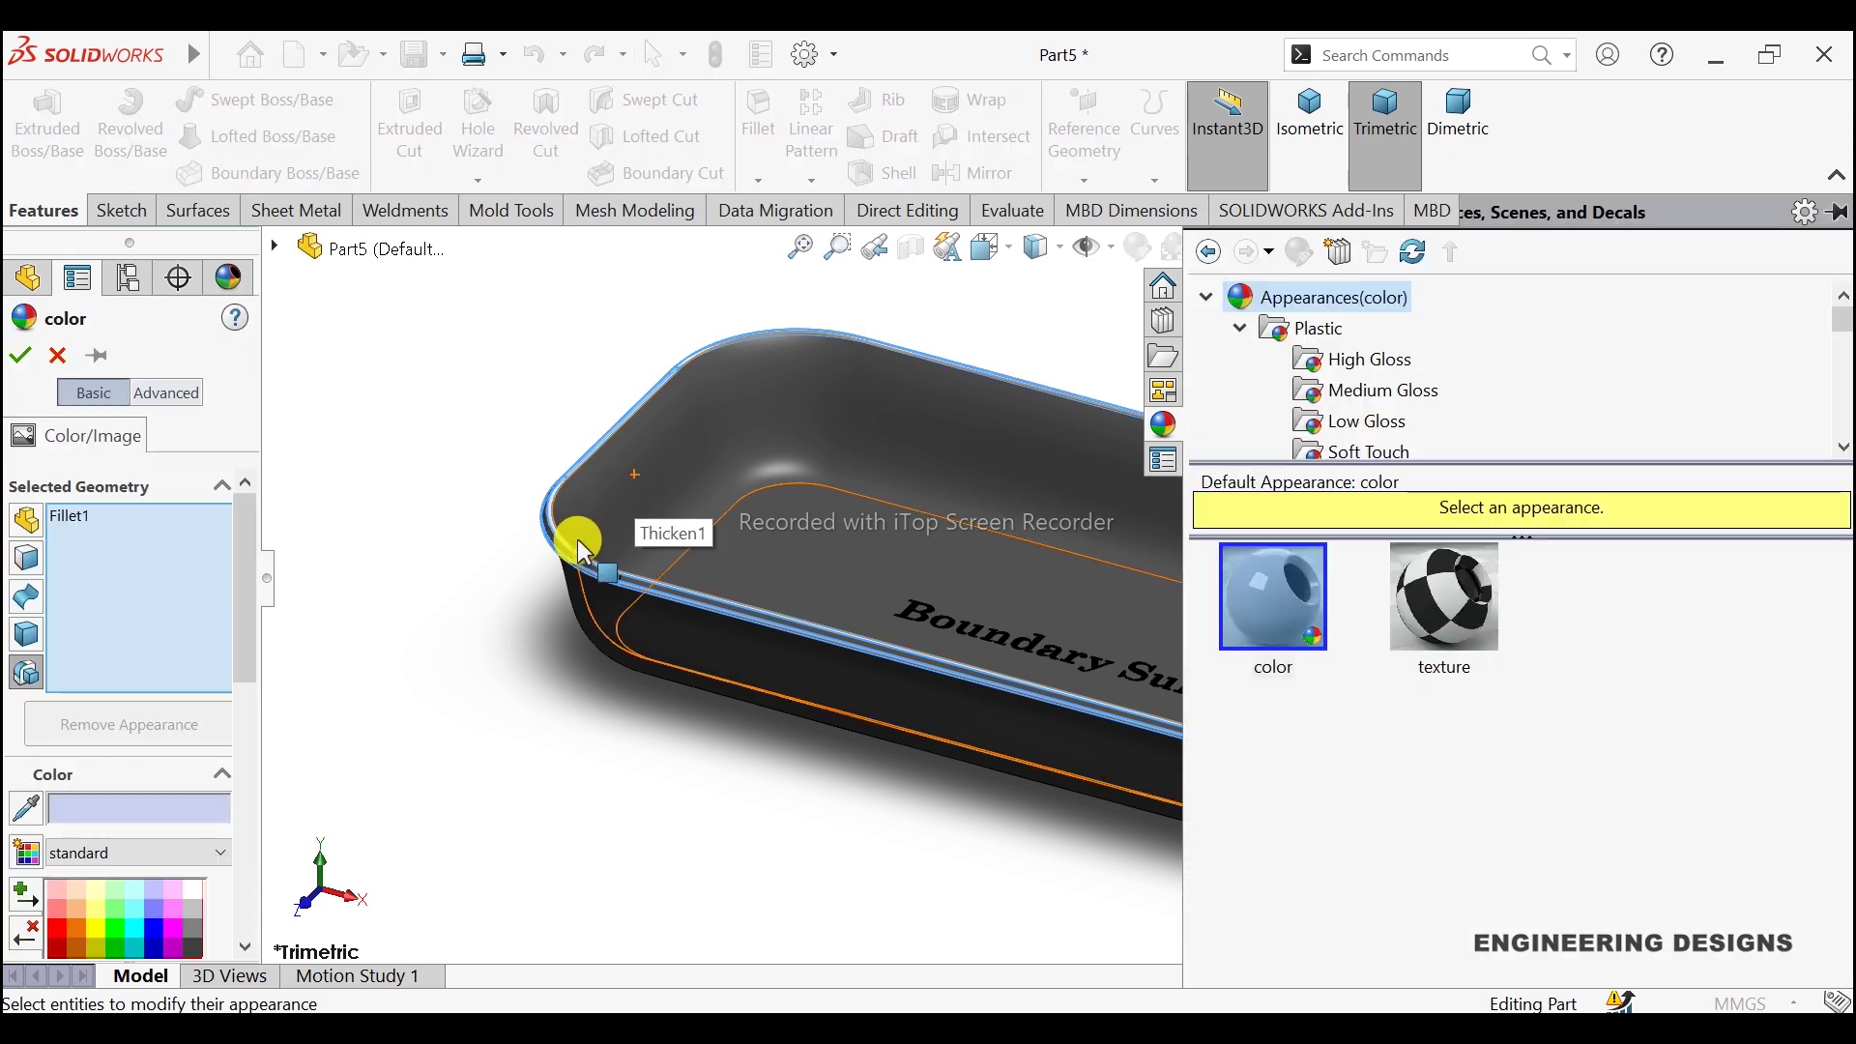
scroll(571, 537, "down", 2)
scroll(713, 513, "down", 3)
scroll(717, 514, "down", 3)
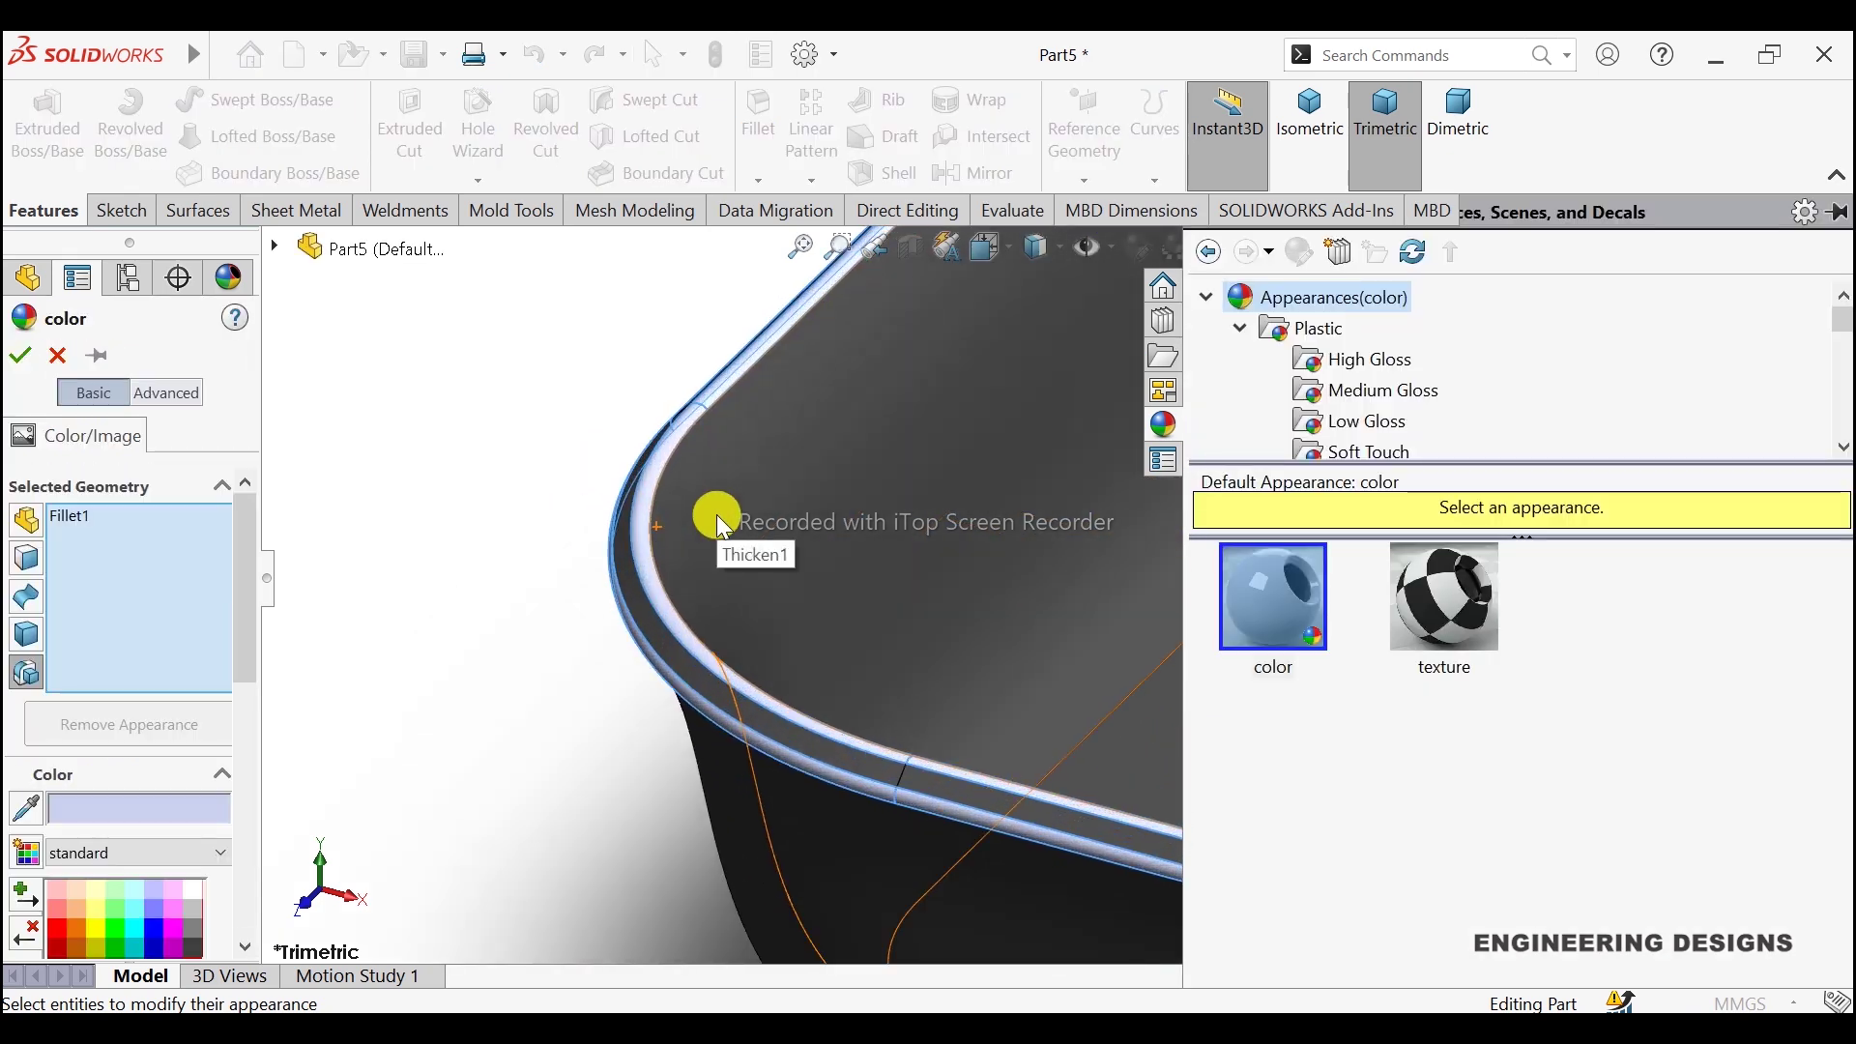
scroll(684, 574, "down", 3)
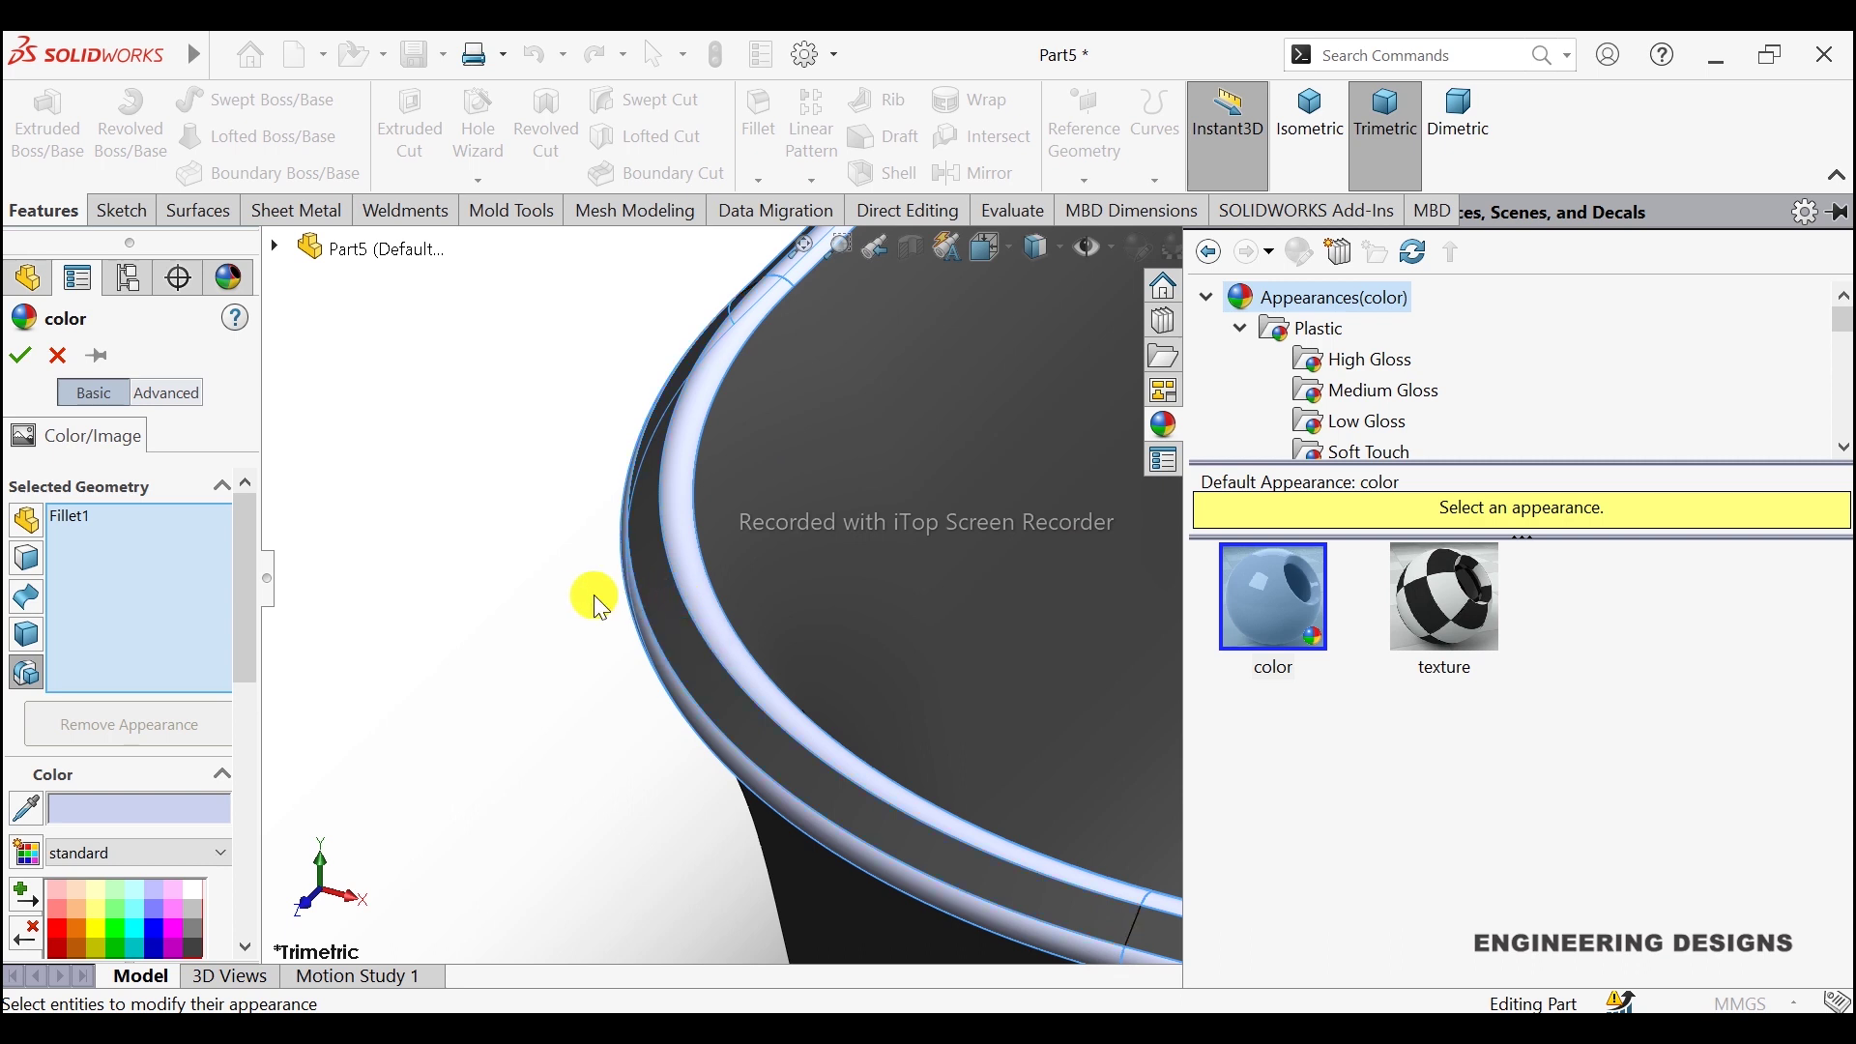
left_click(655, 560)
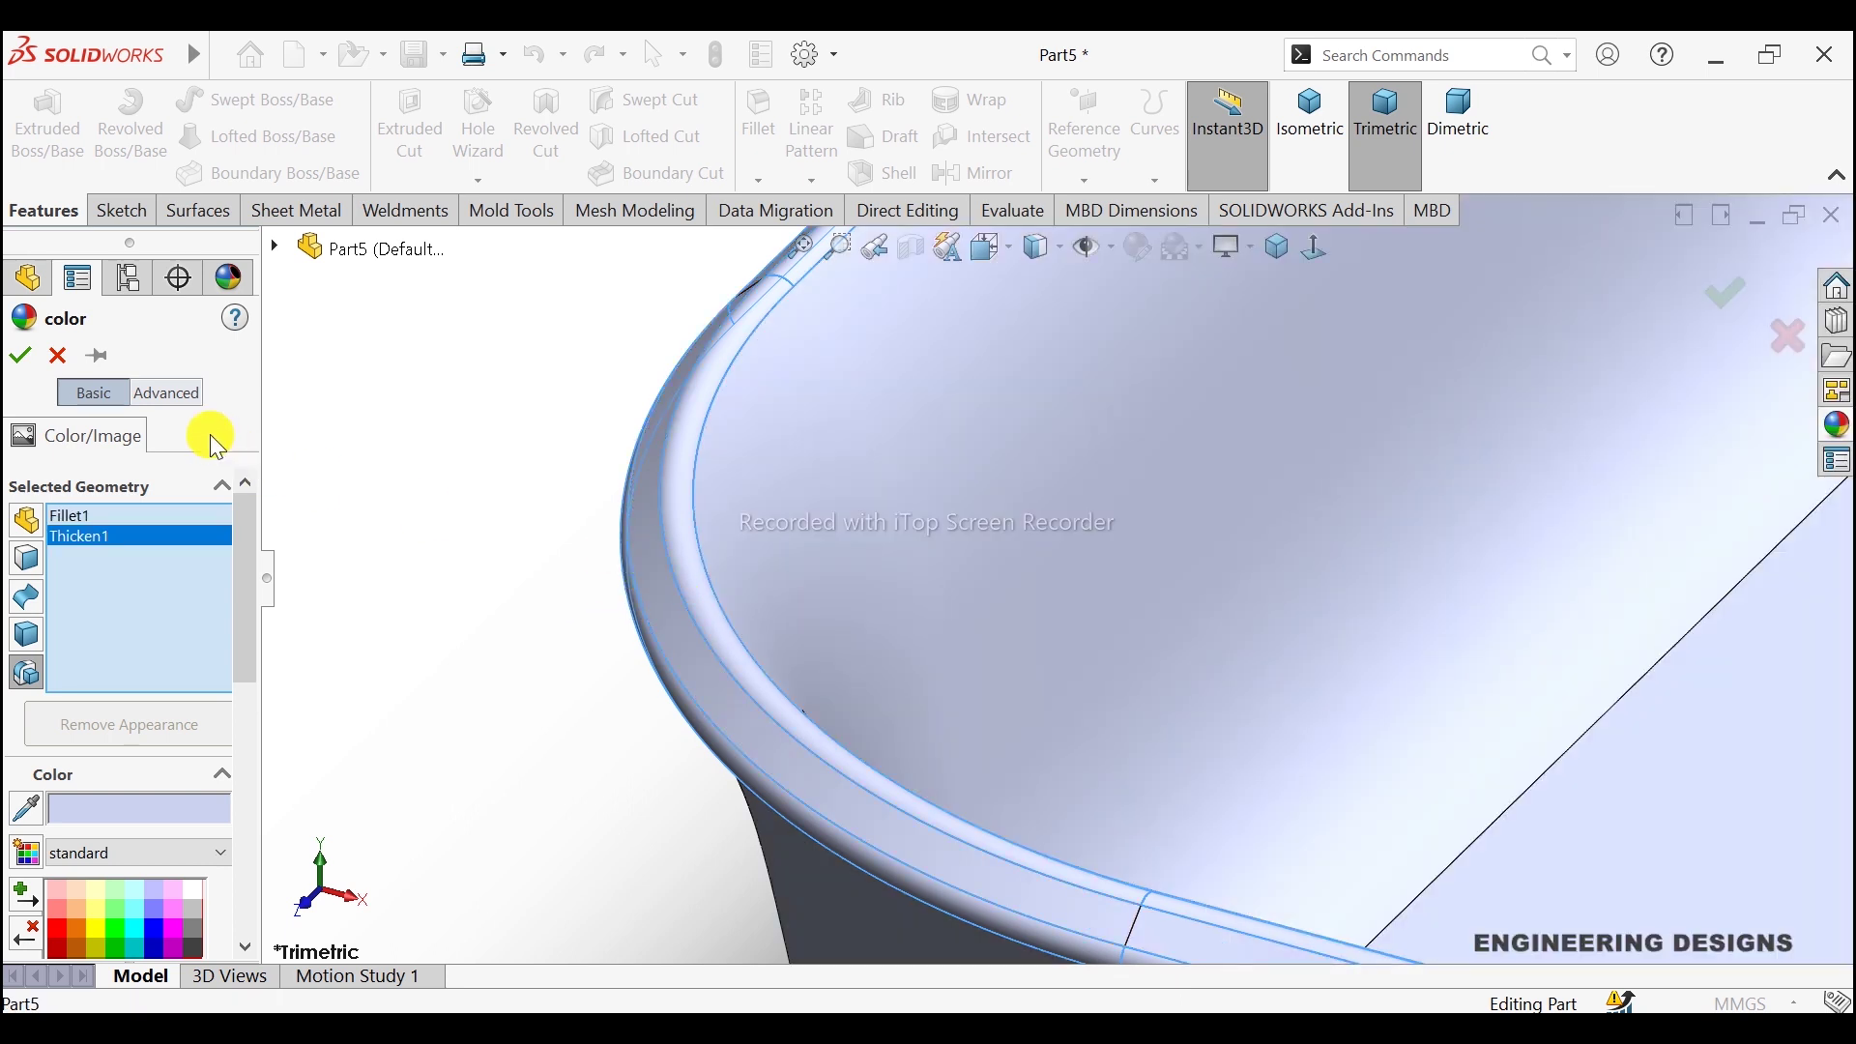
left_click(56, 354)
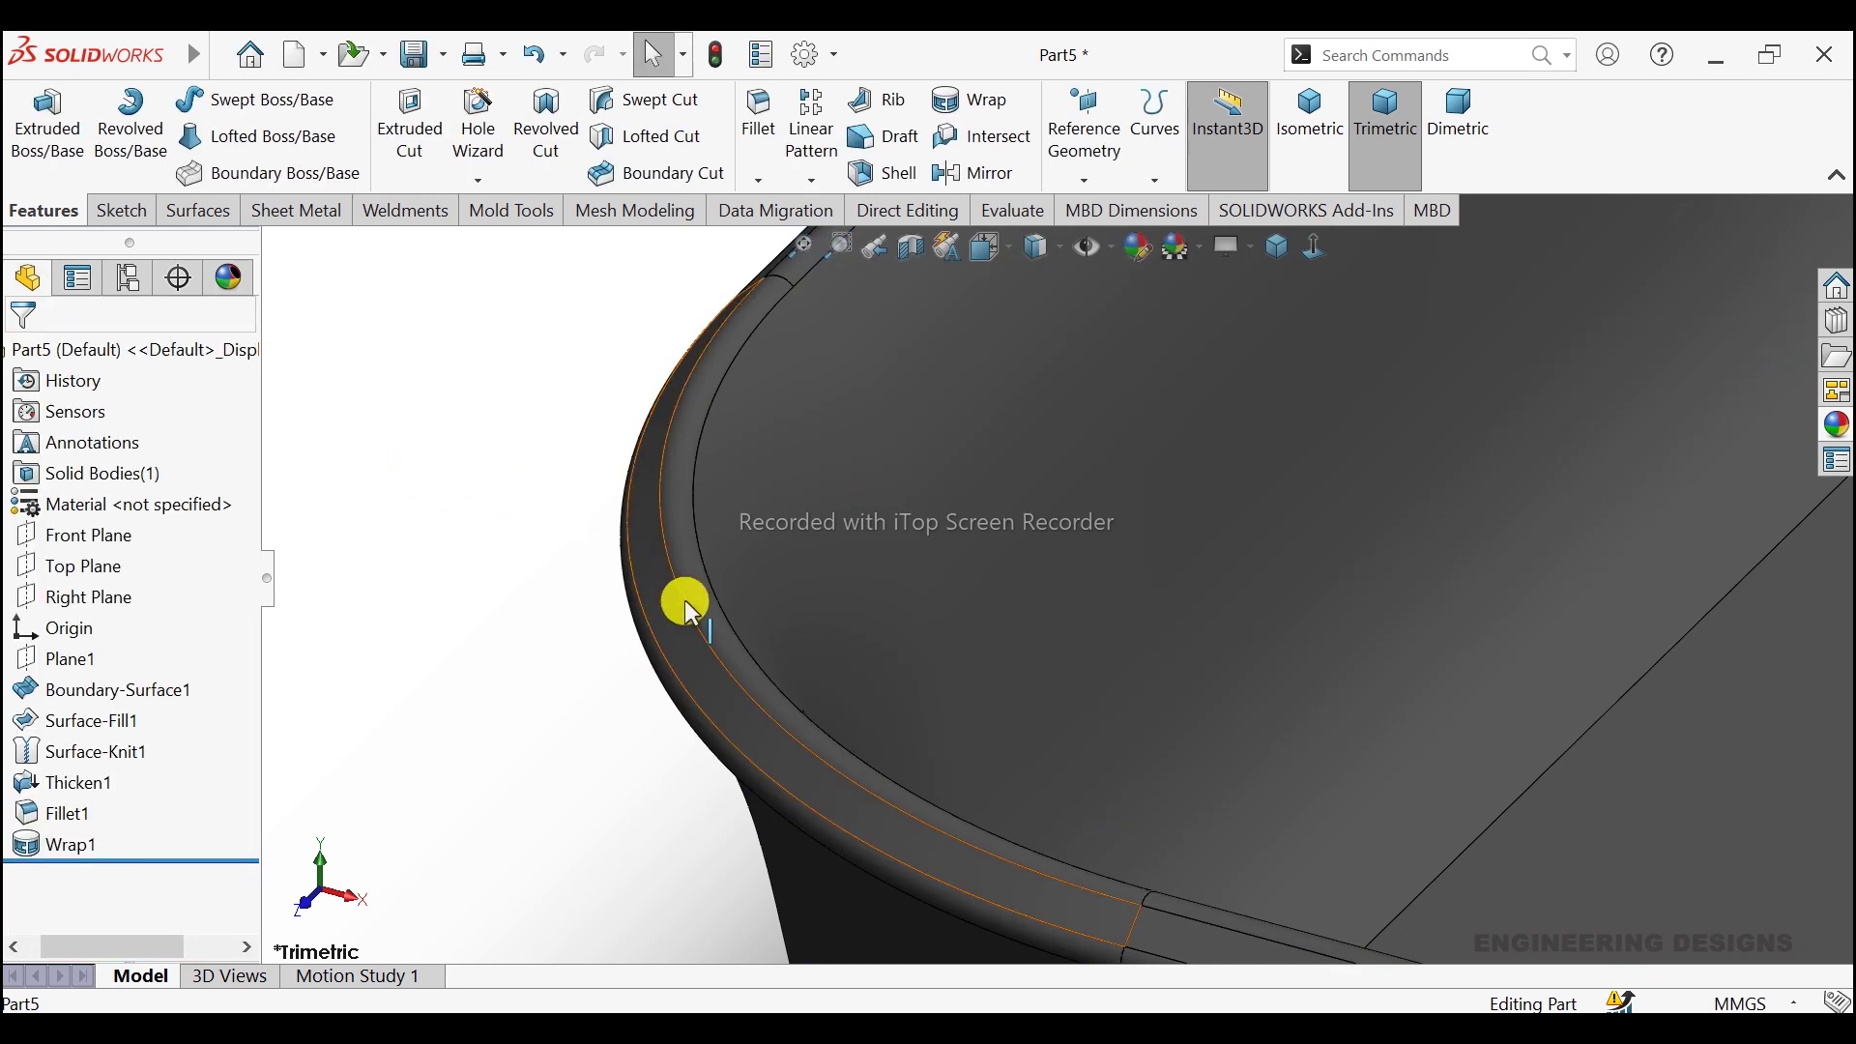
Step: Try selecting the rim fillet face, Fillet1 and Thicken1, then clear the selection
left_click(695, 599)
left_click(563, 541)
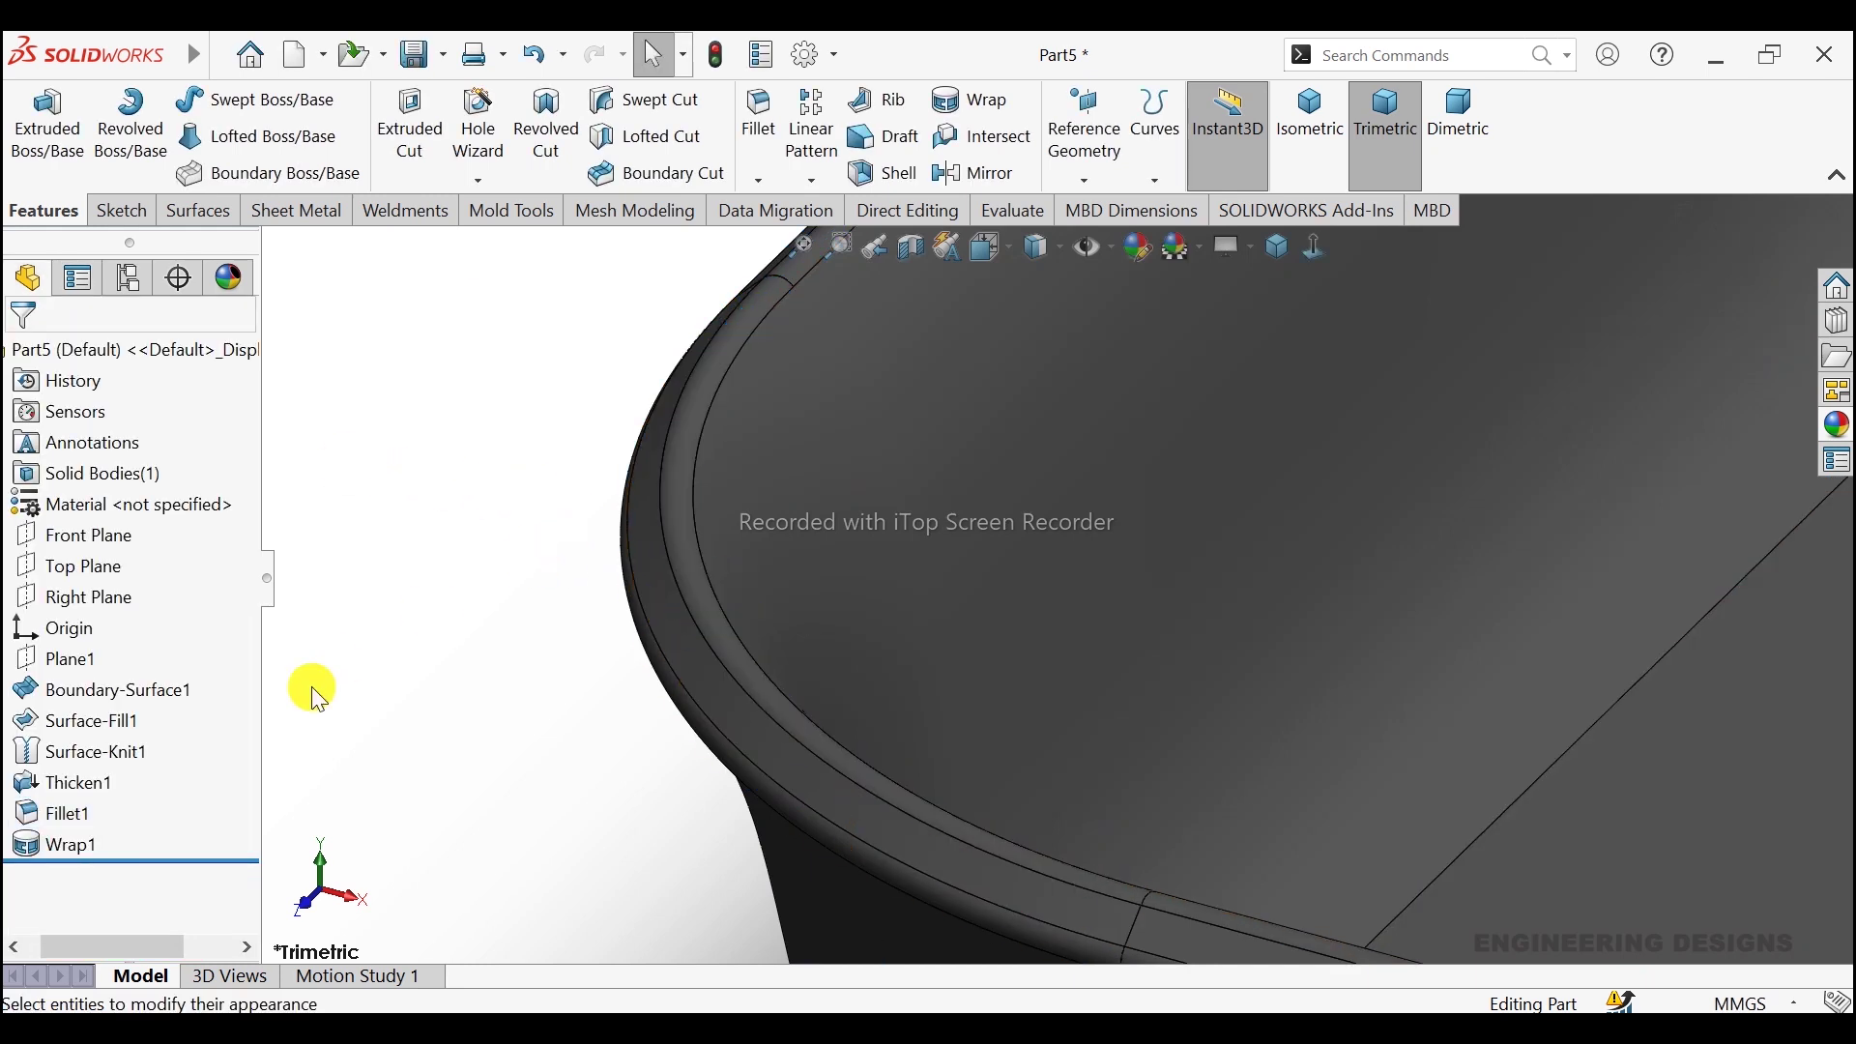
left_click(58, 812)
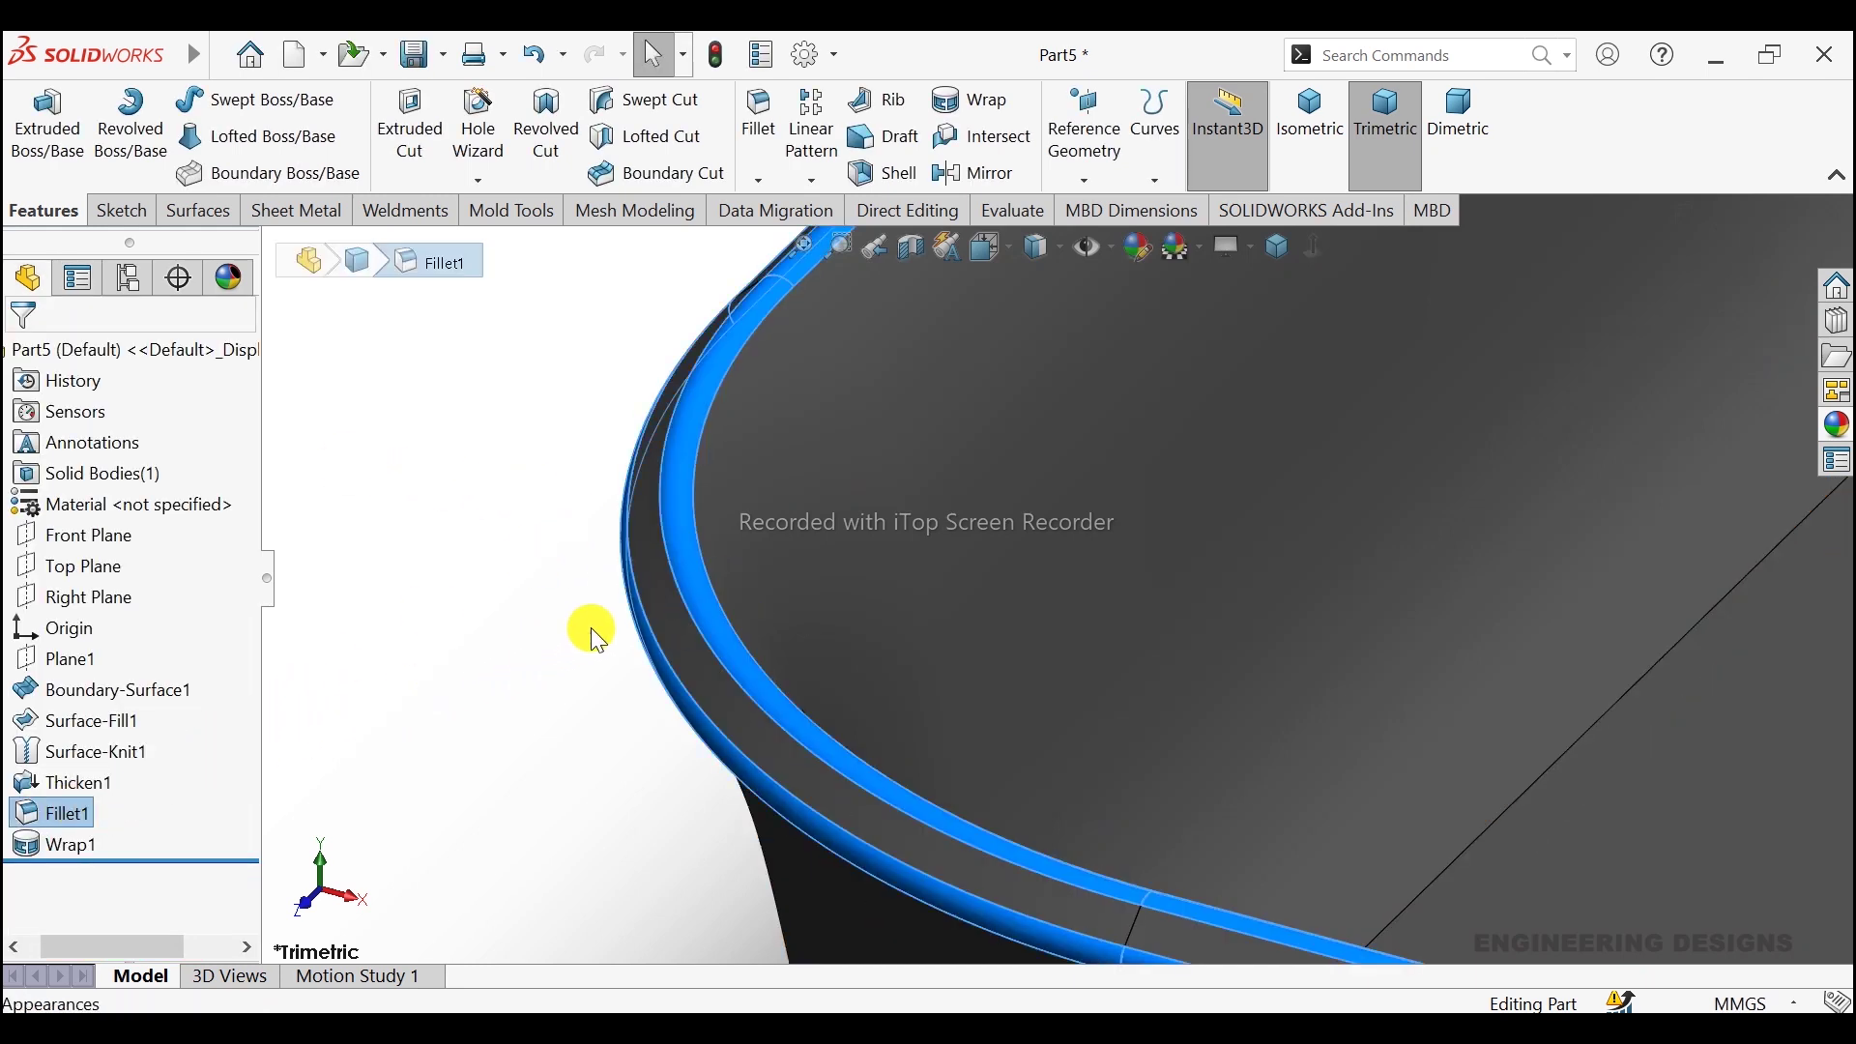
left_click(667, 601, "ctrl")
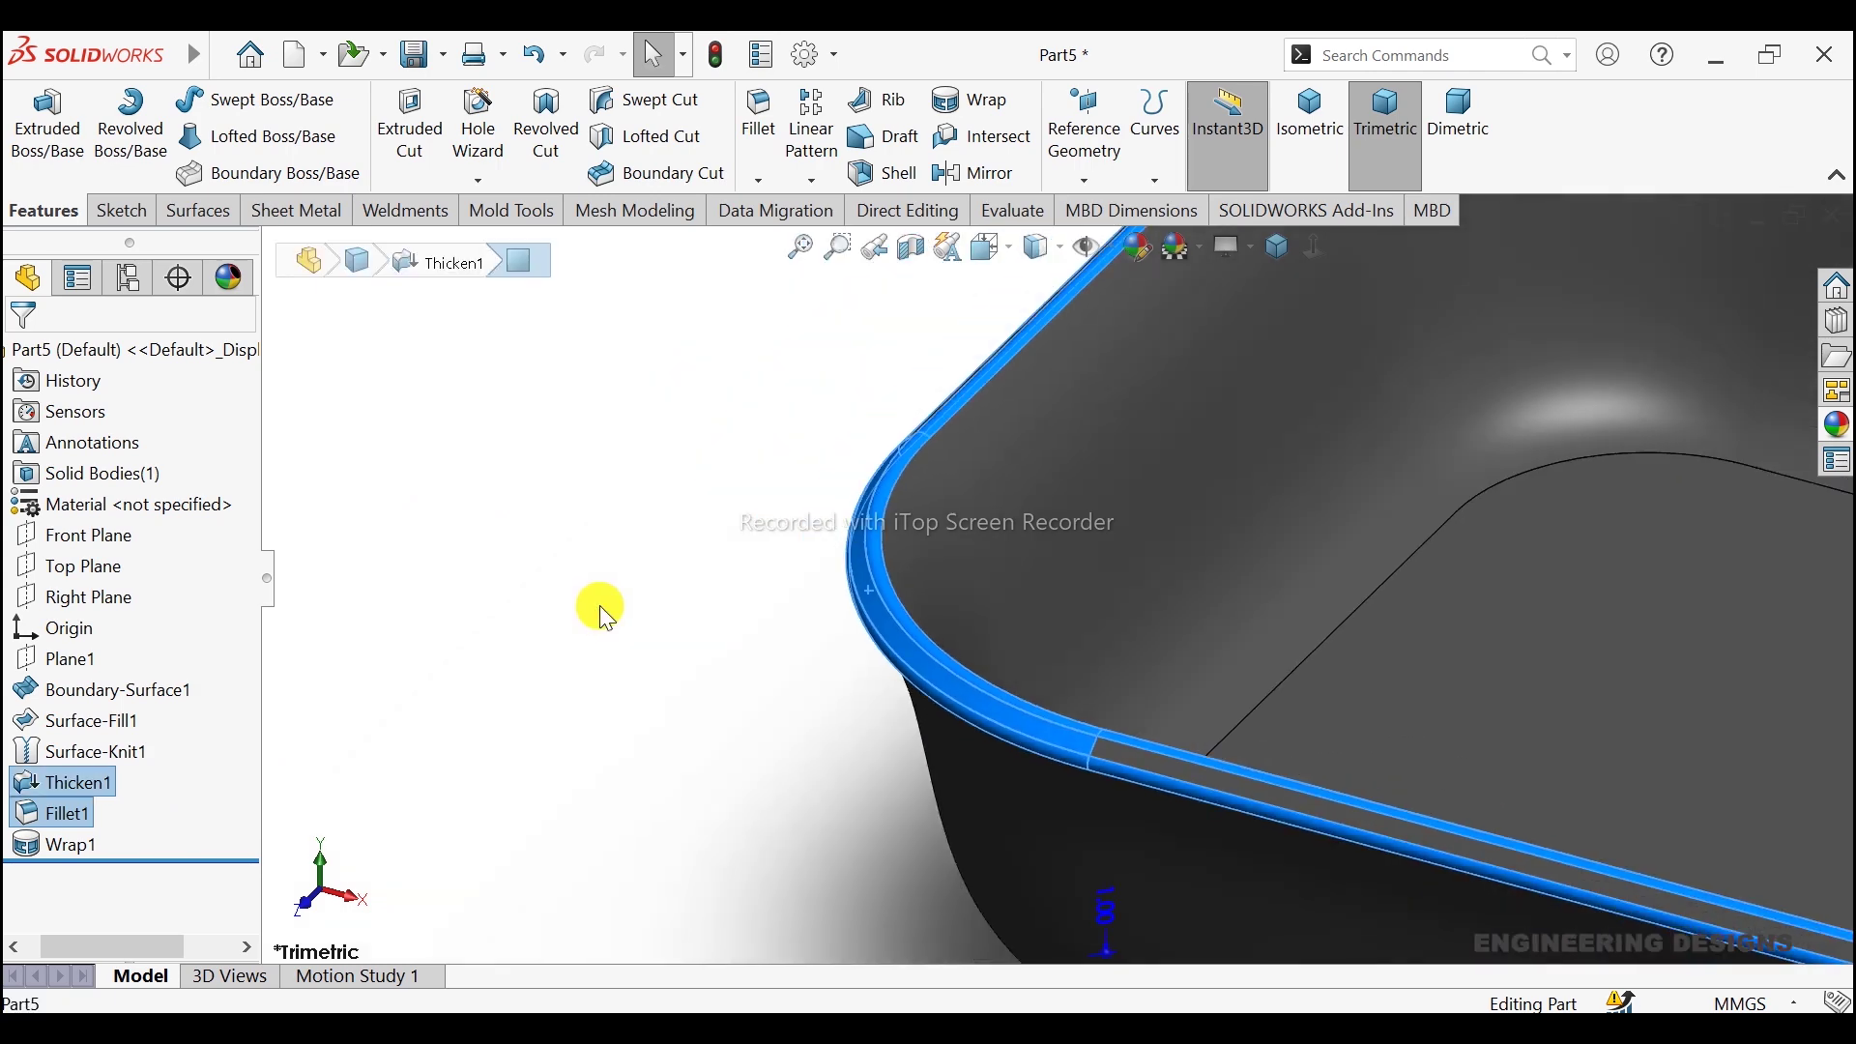
scroll(600, 605, "up", 3)
scroll(1263, 622, "up", 3)
key("Escape")
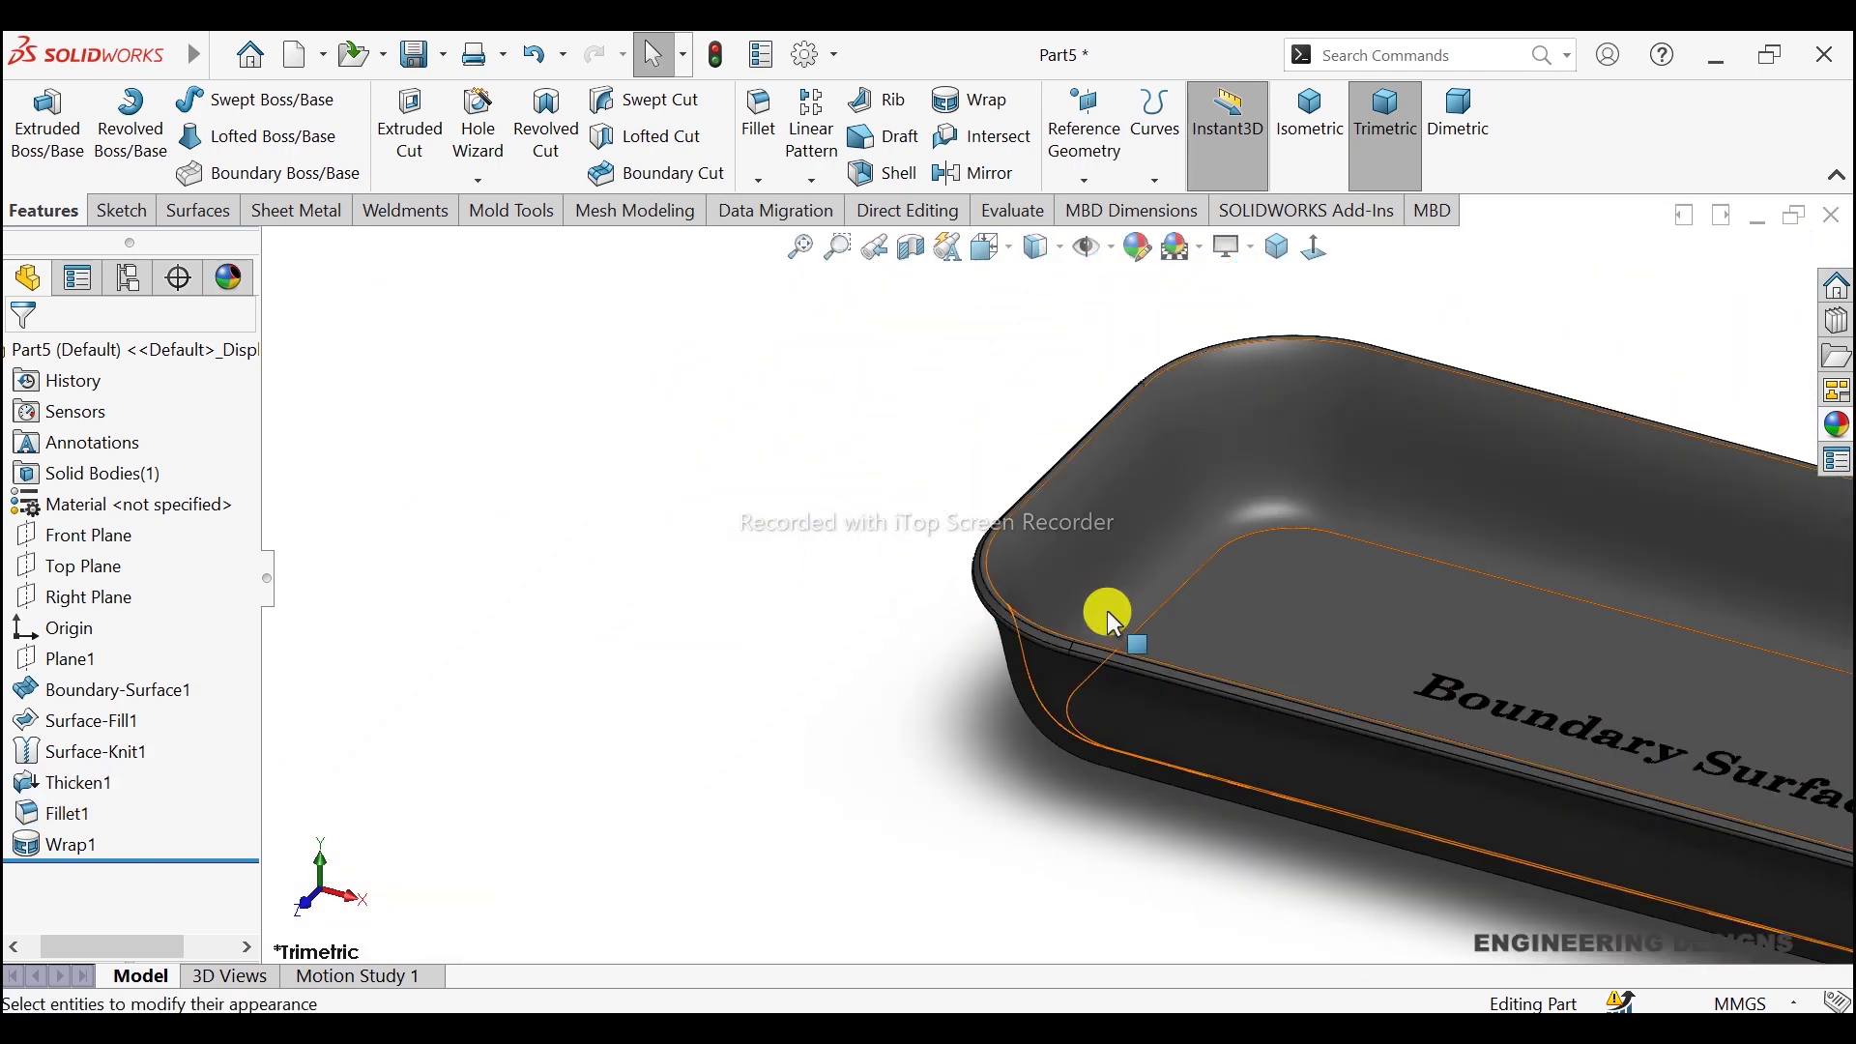
Step: Select Fillet1 together with the rim face and the rounded rim corner face
scroll(1197, 645, "down", 3)
scroll(1209, 667, "down", 2)
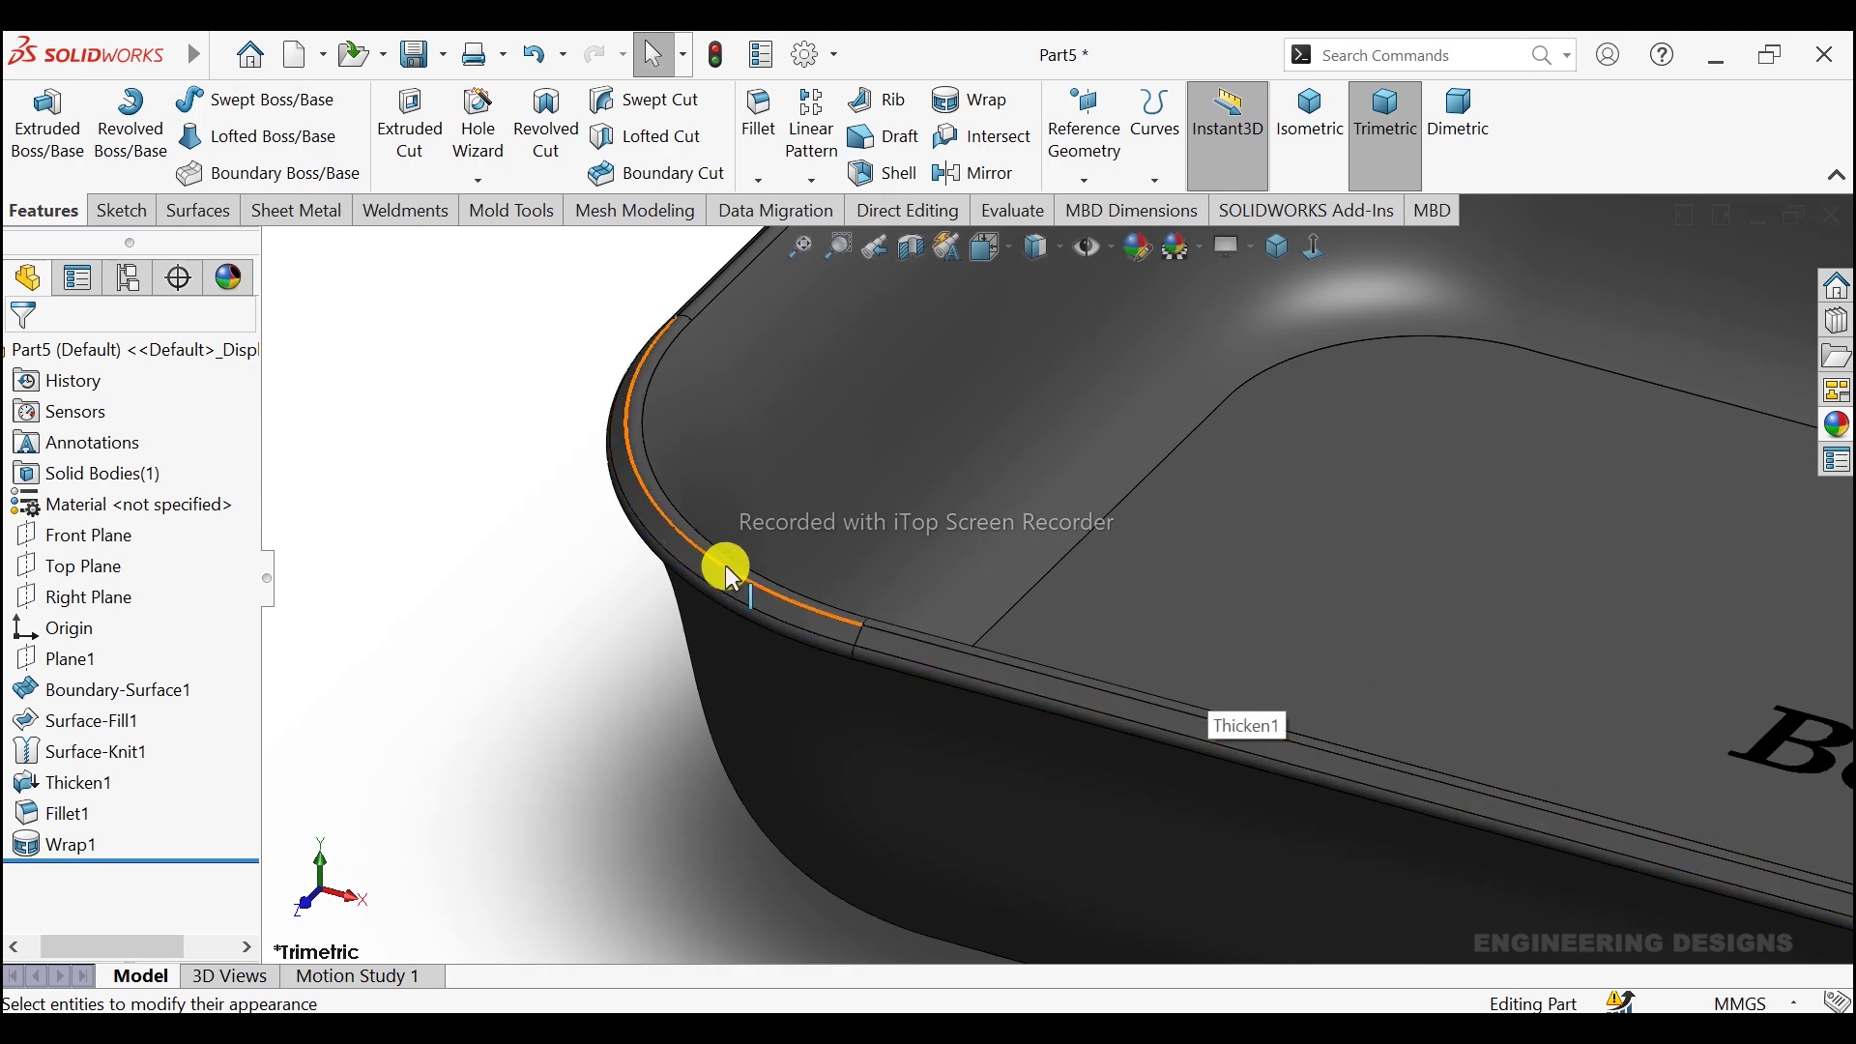
left_click(664, 497)
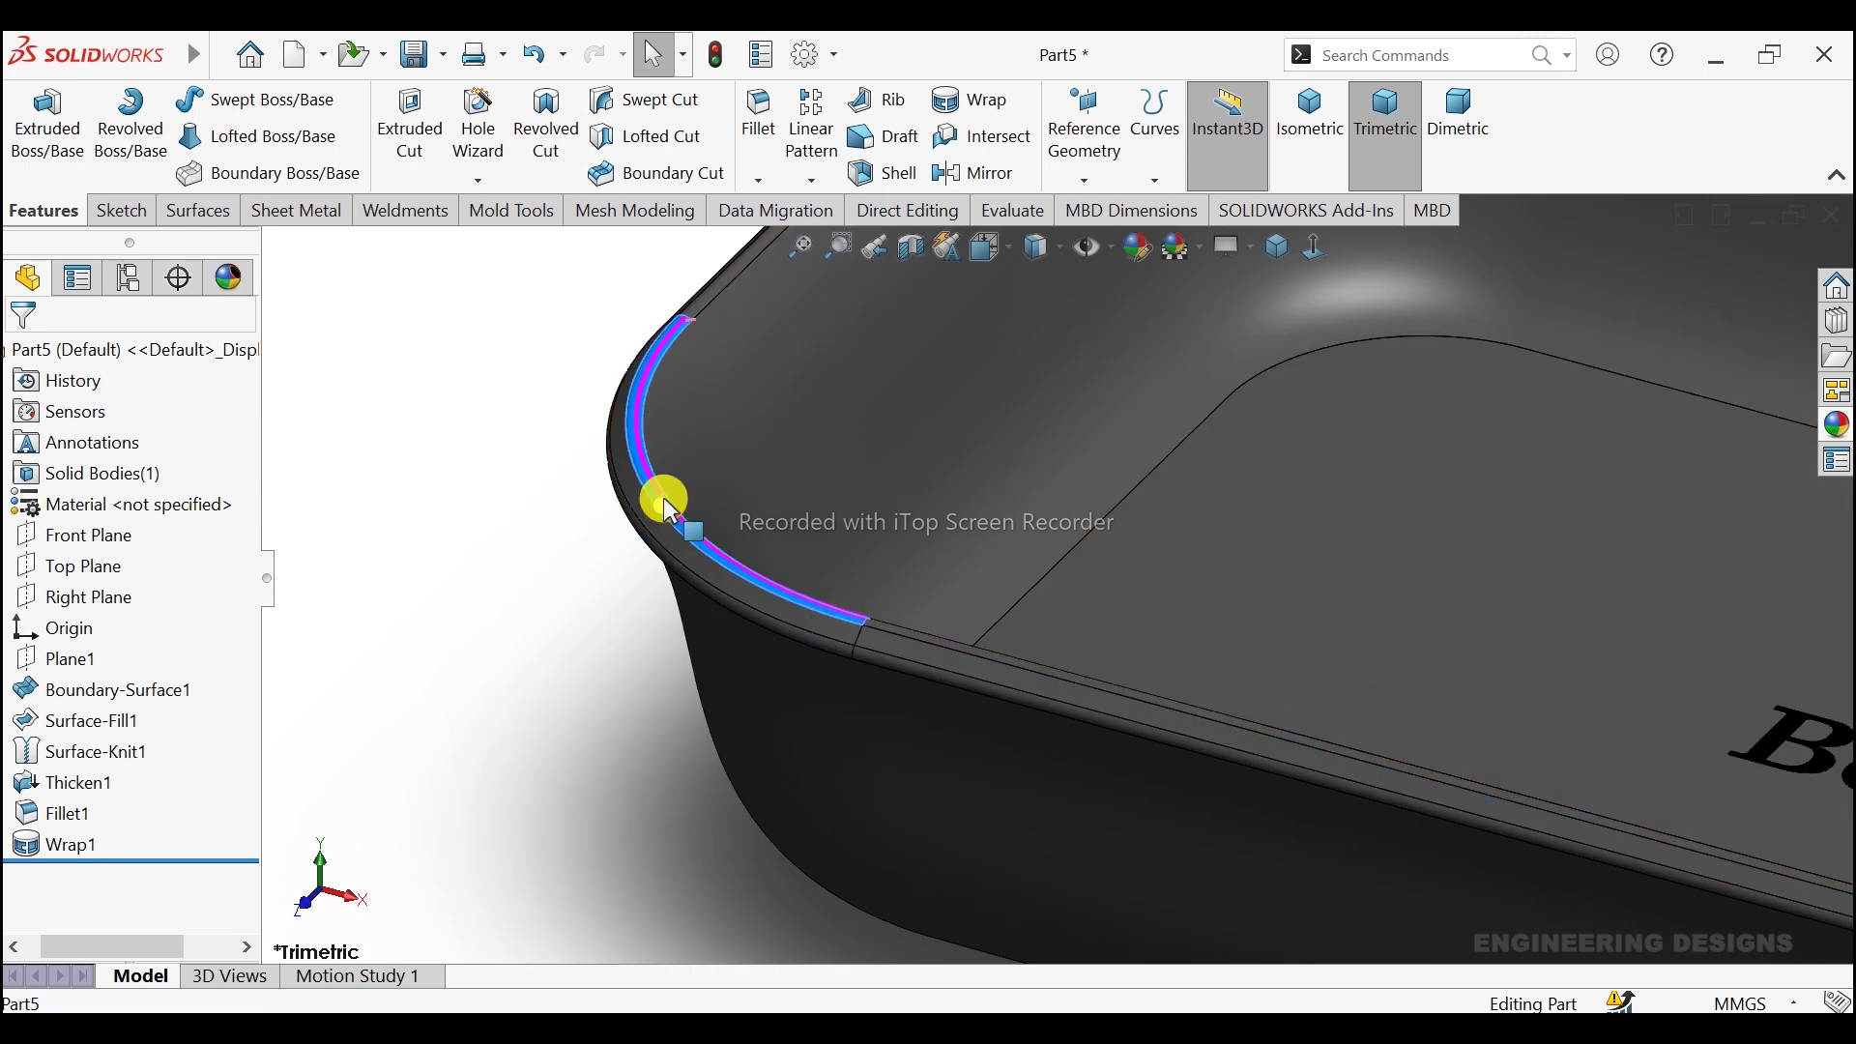
left_click(580, 541)
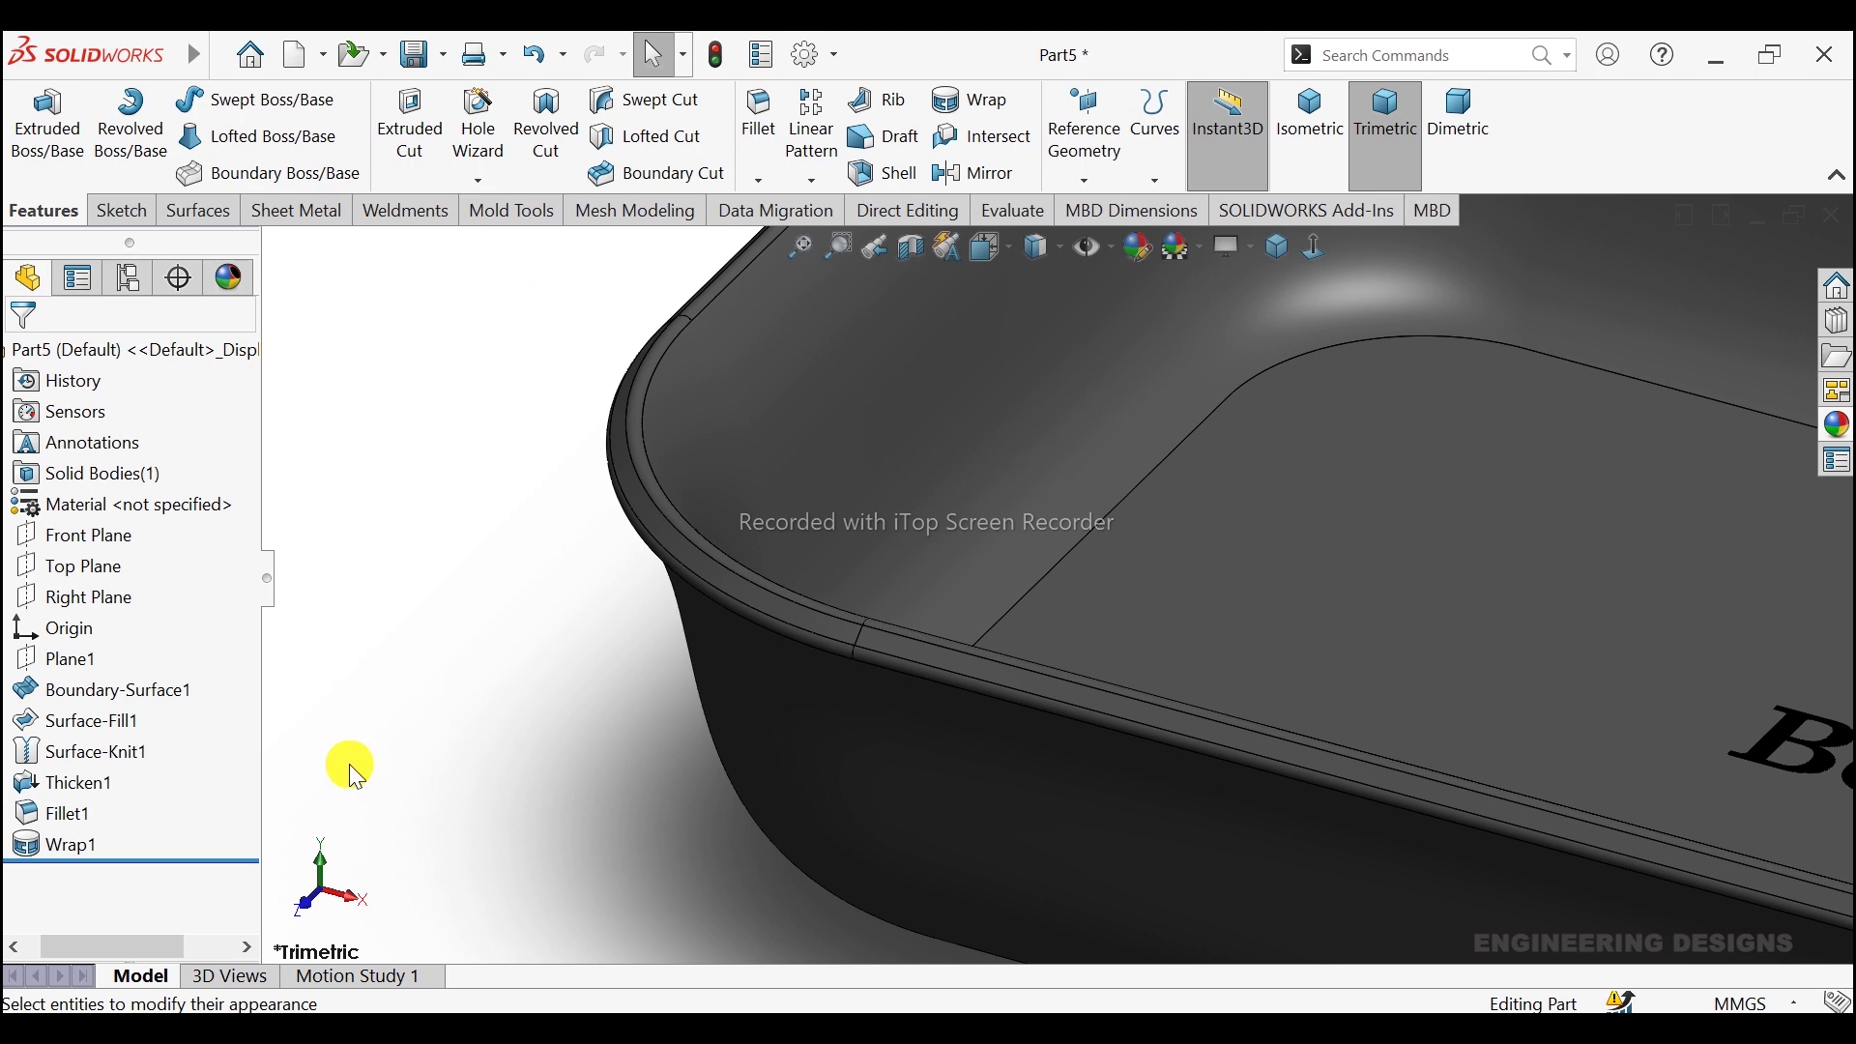
left_click(70, 816)
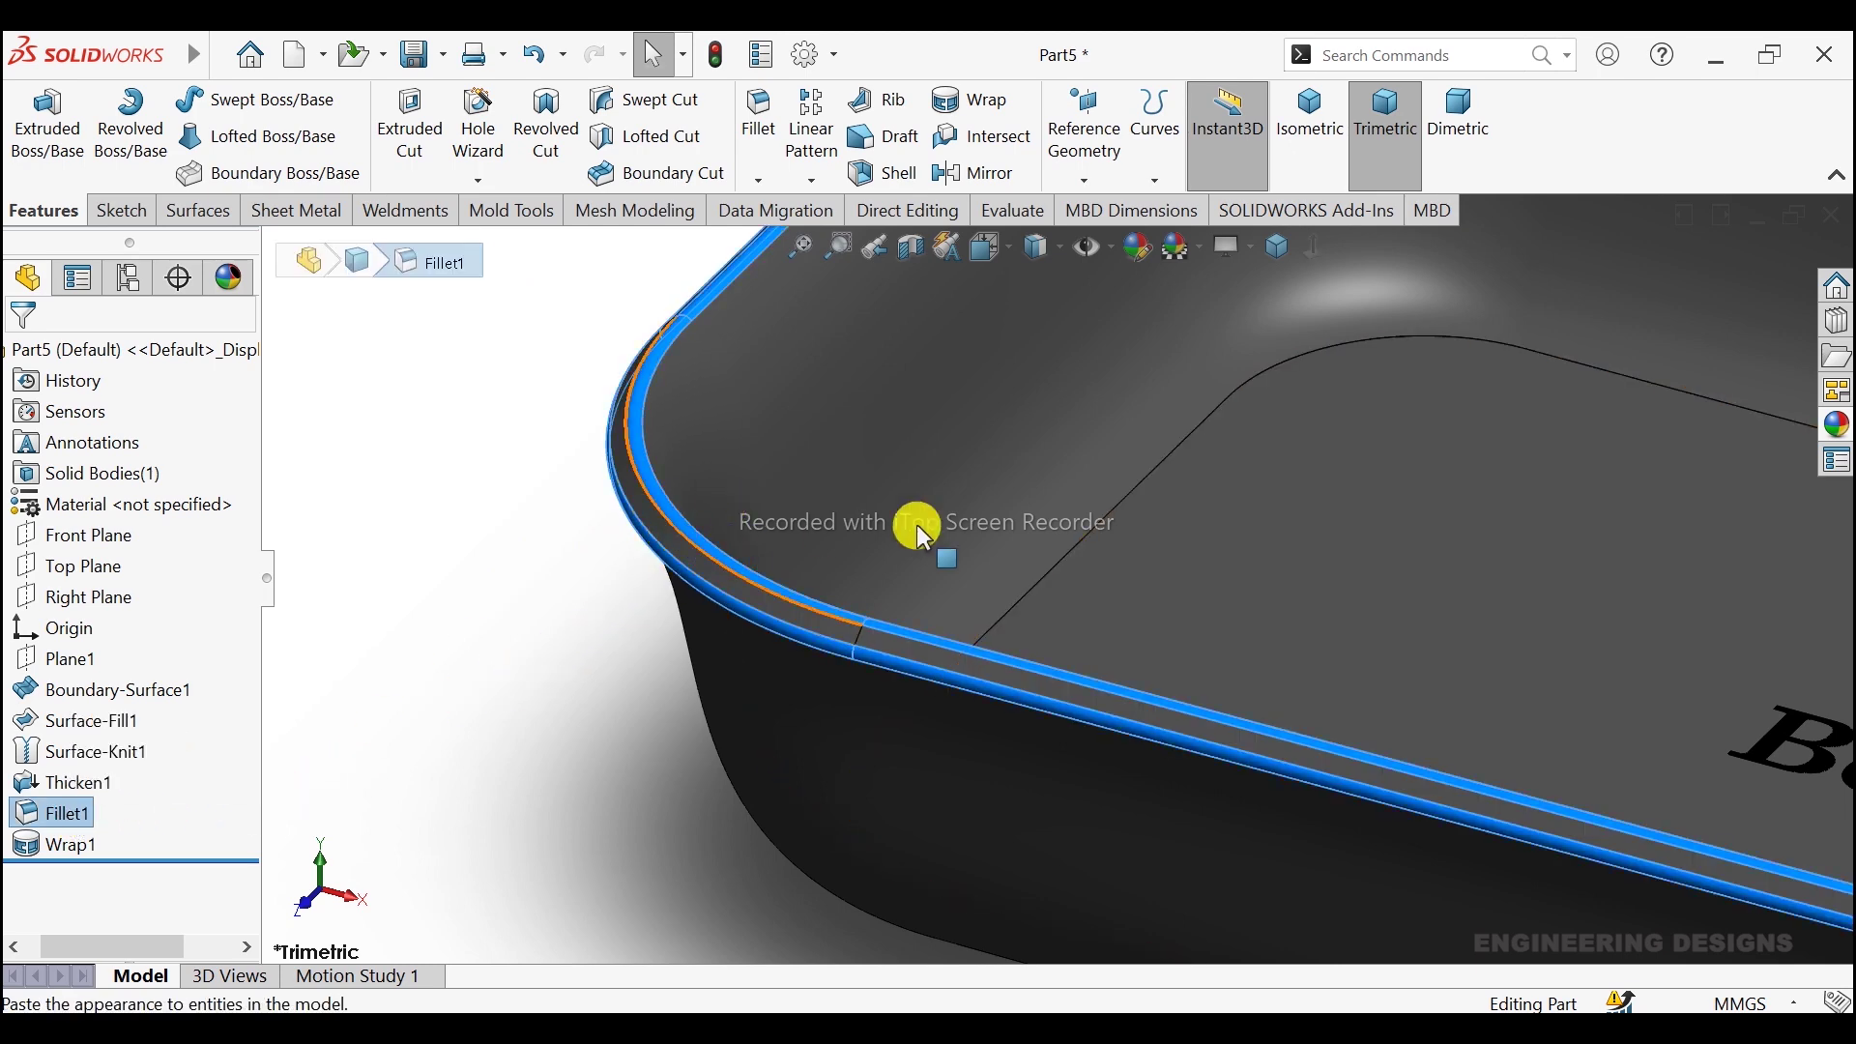
scroll(972, 506, "up", 5)
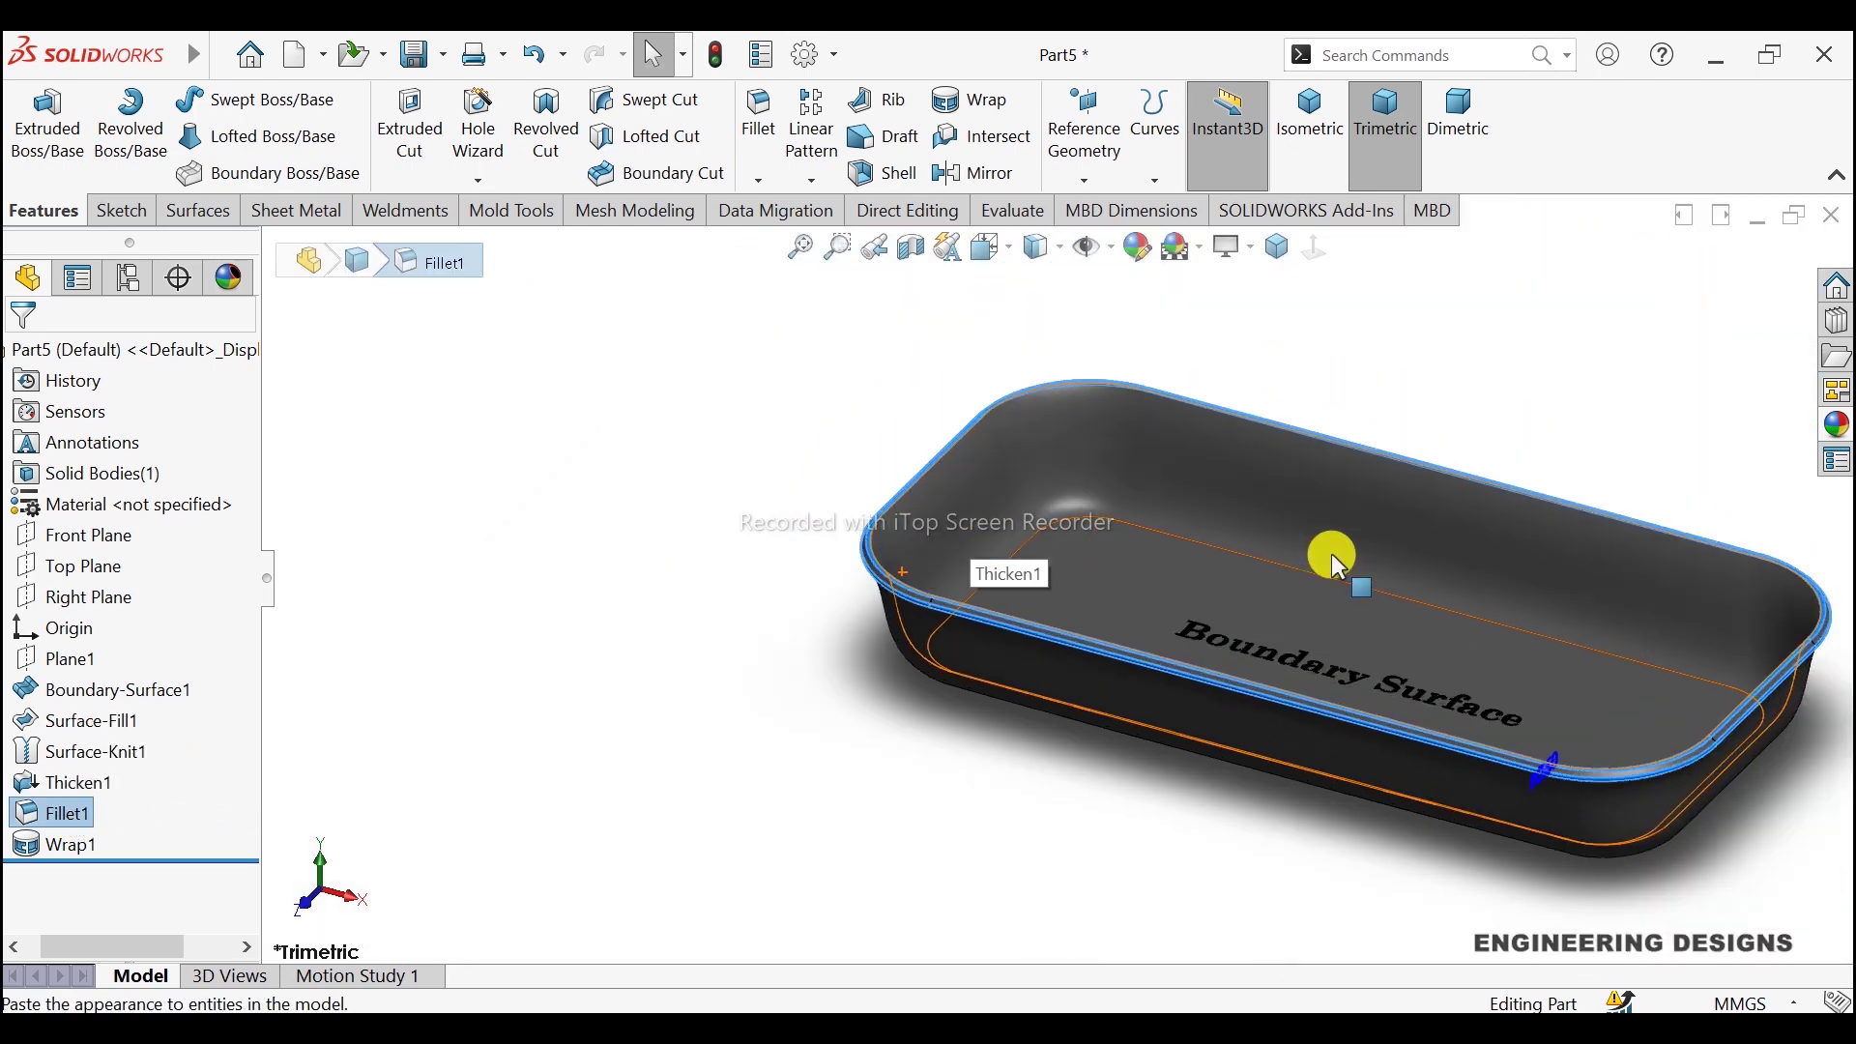
scroll(860, 572, "down", 3)
scroll(862, 566, "down", 2)
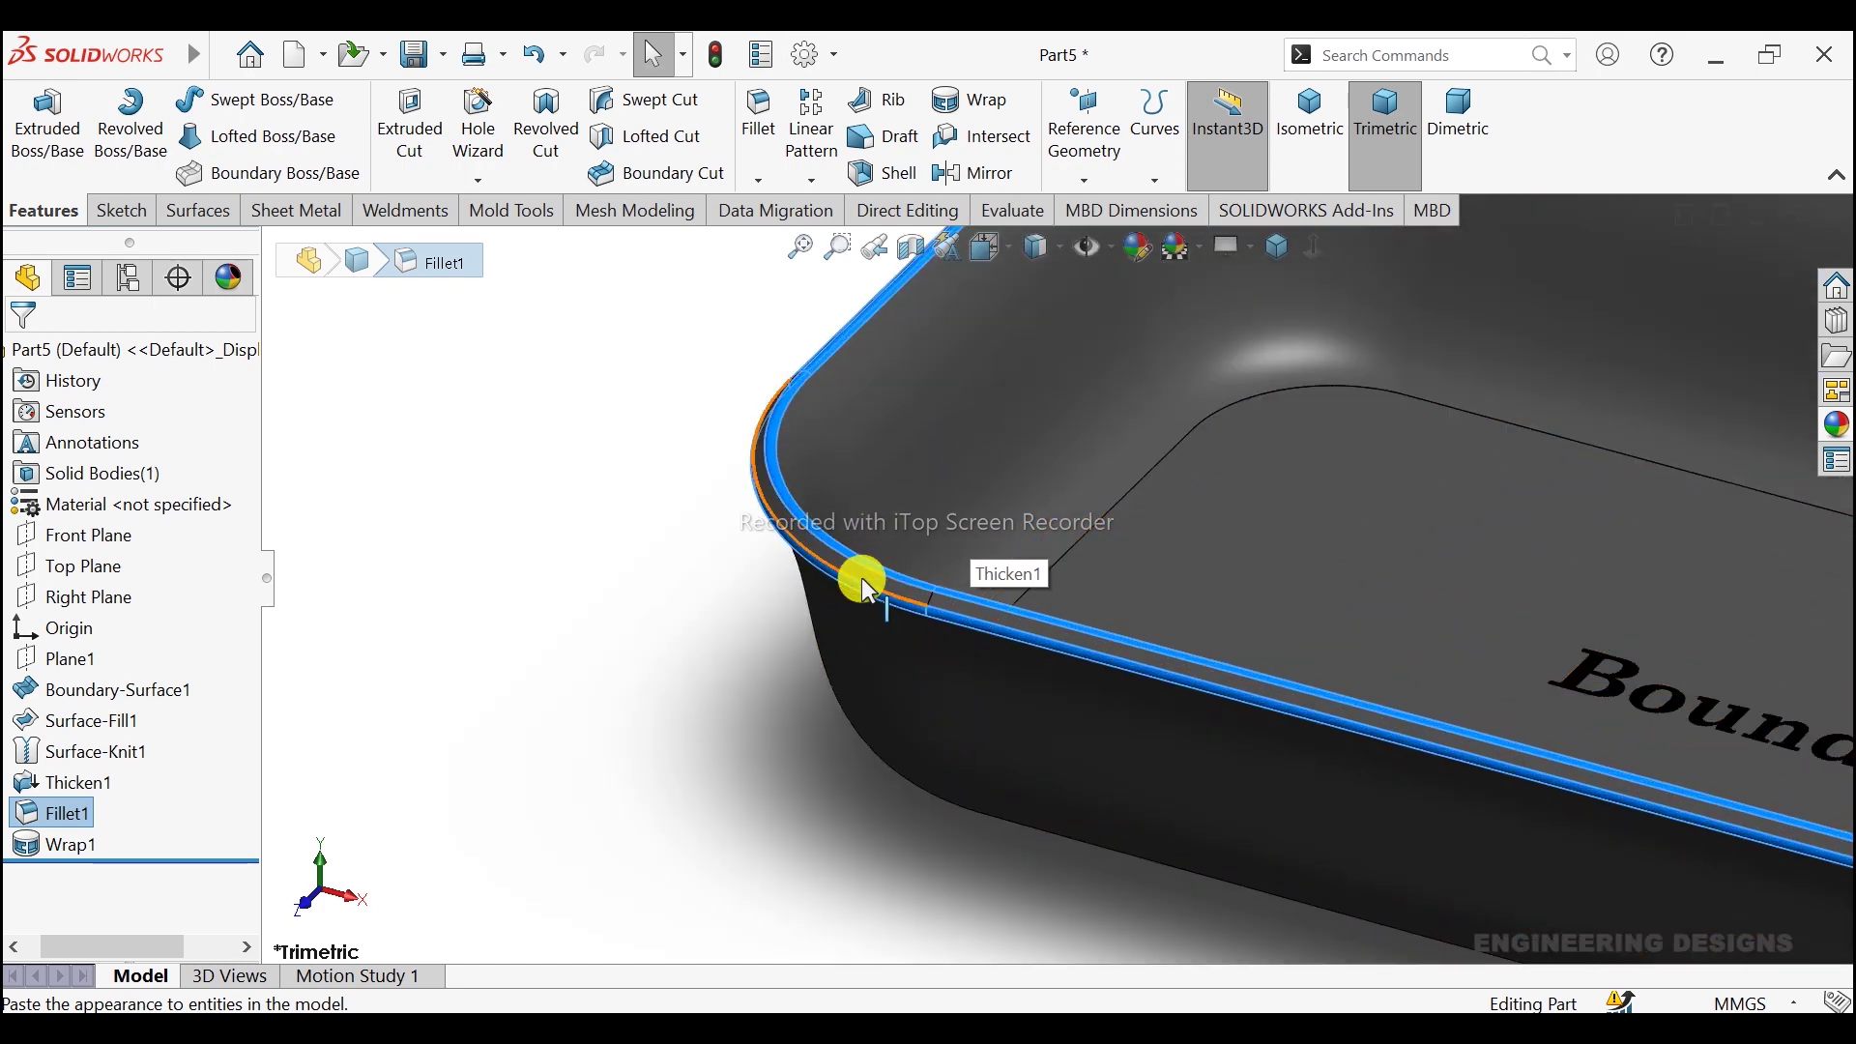
scroll(861, 577, "down", 2)
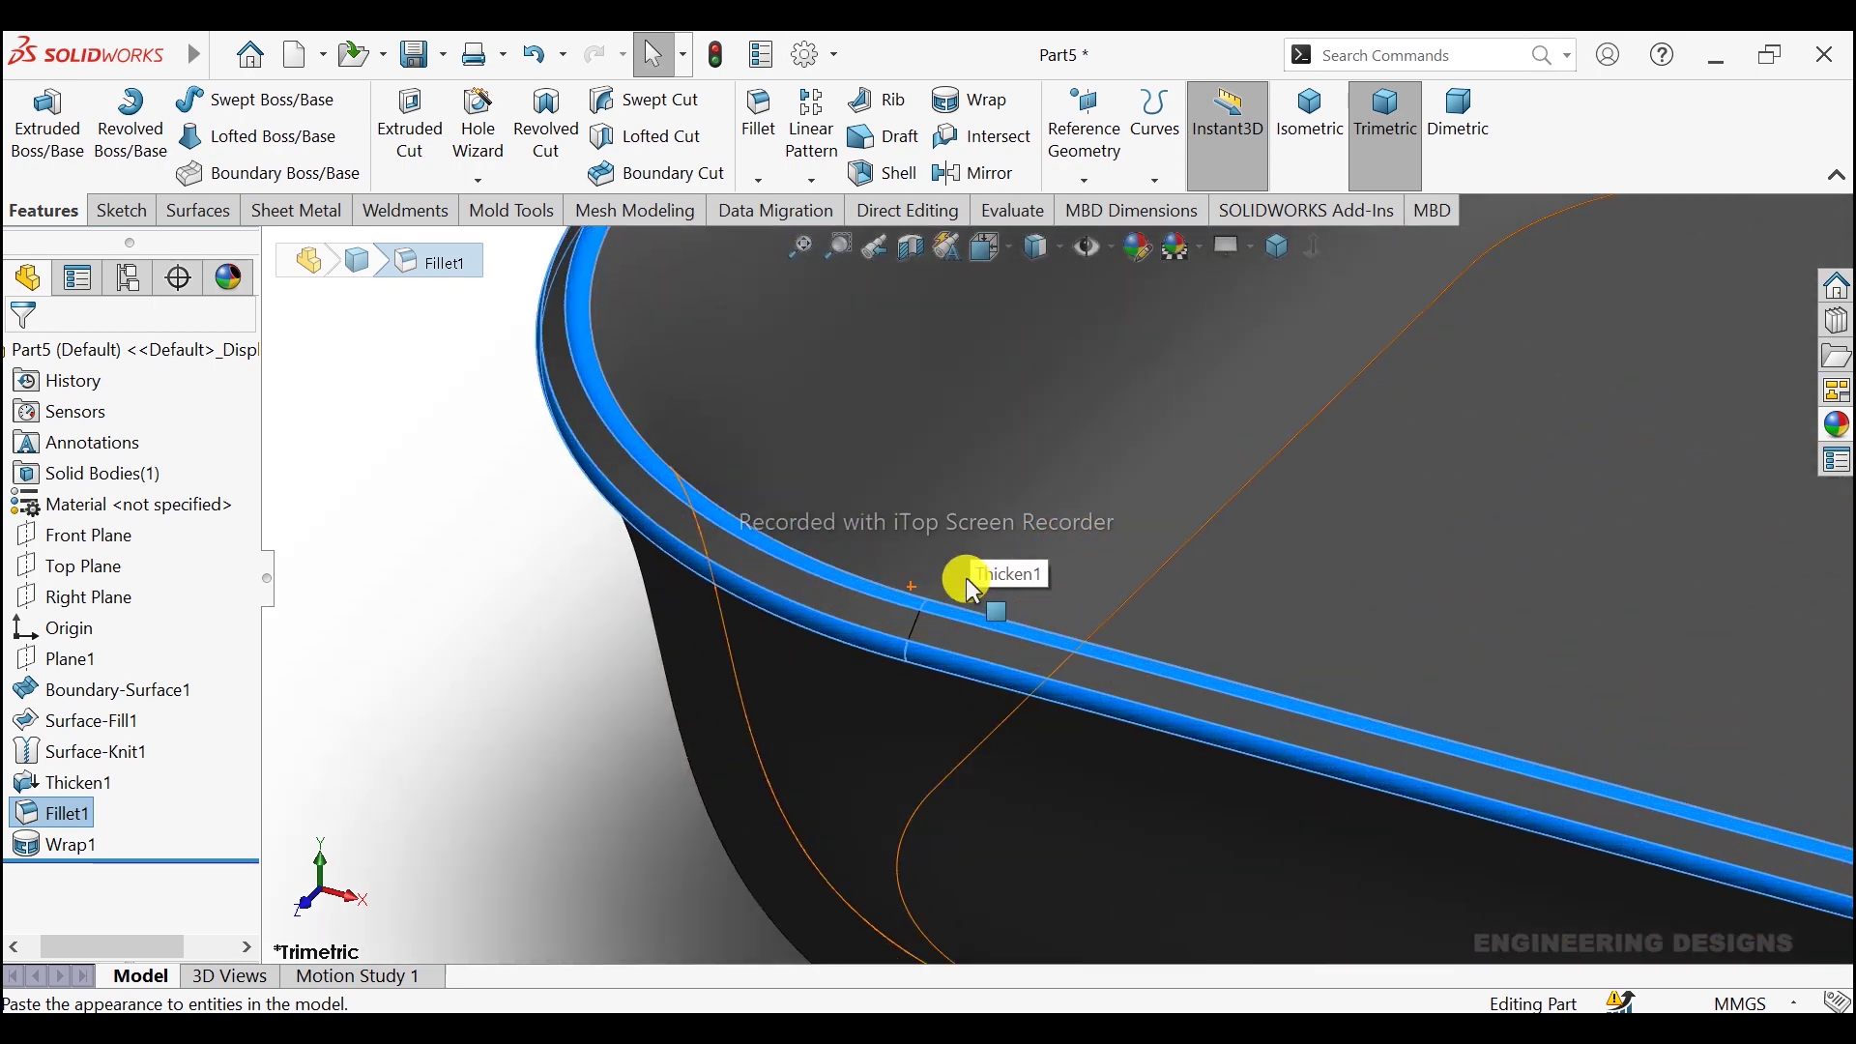
left_click(866, 604)
scroll(1123, 587, "up", 1)
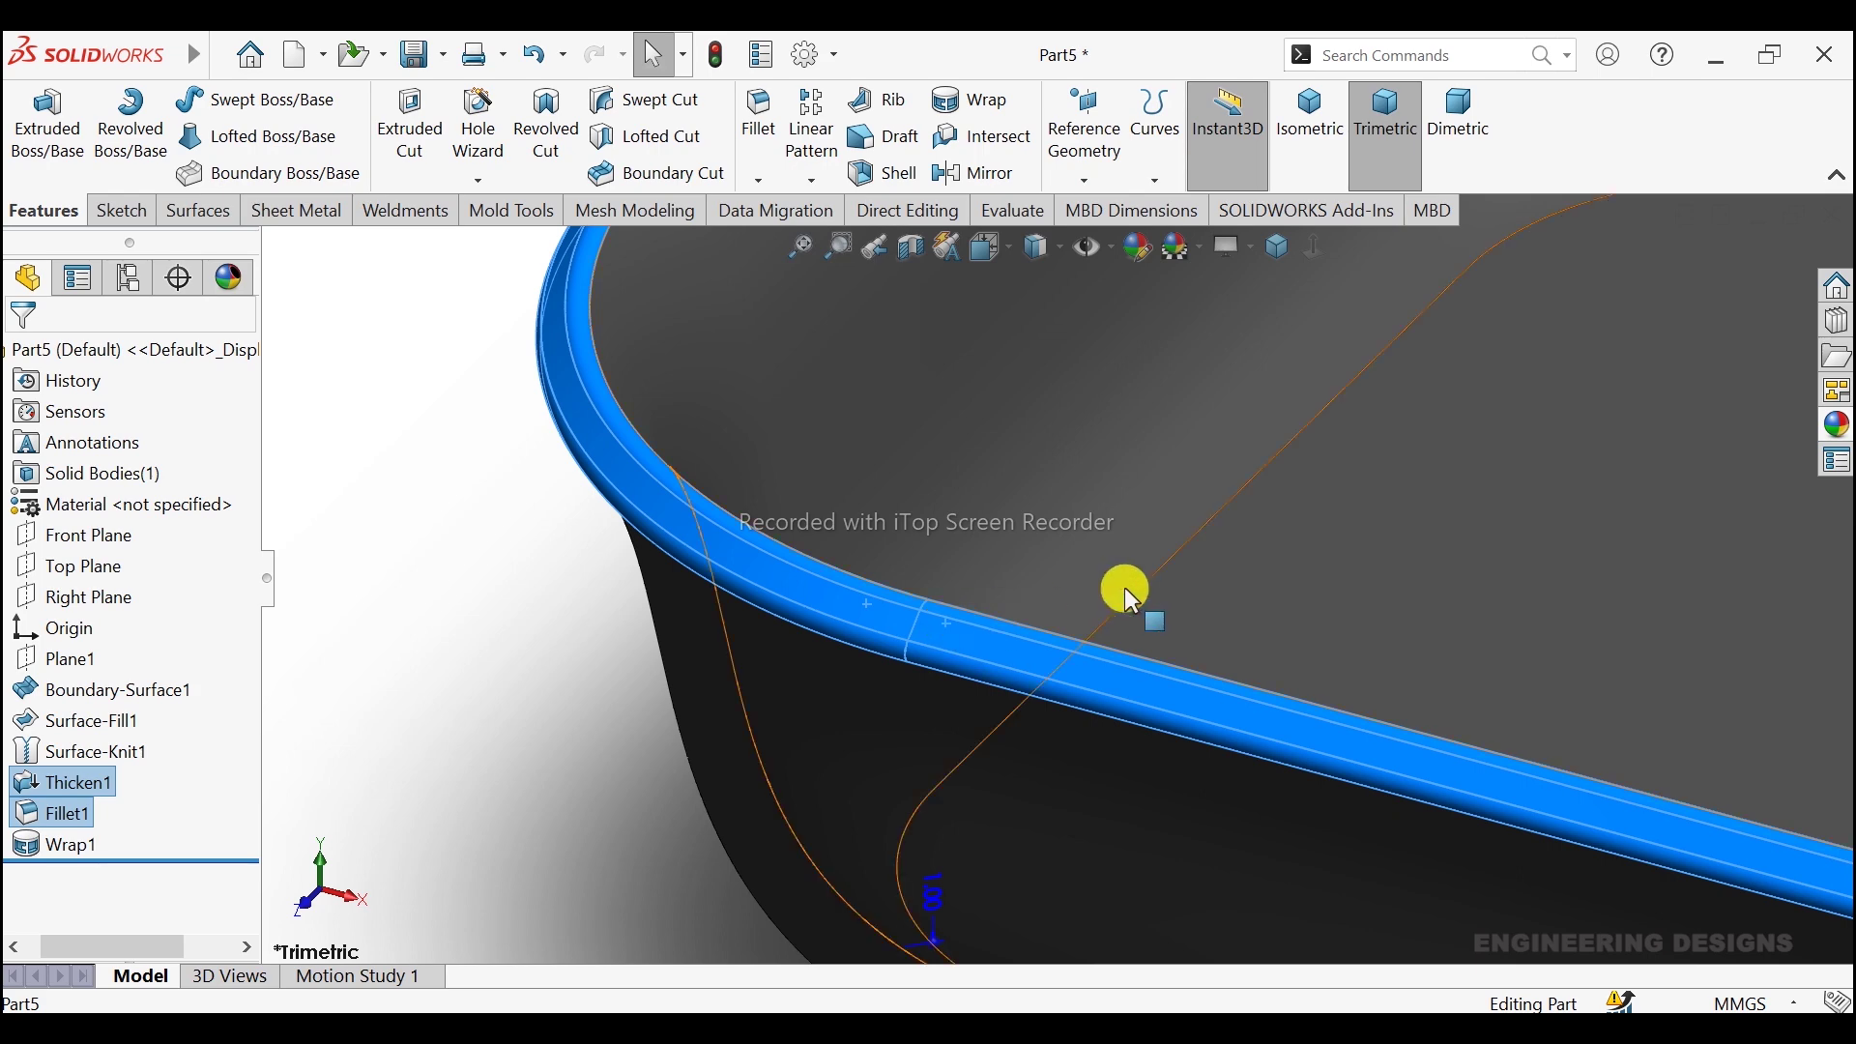
scroll(1135, 565, "up", 3)
scroll(1140, 571, "up", 1)
scroll(1589, 685, "up", 3)
scroll(1430, 709, "down", 5)
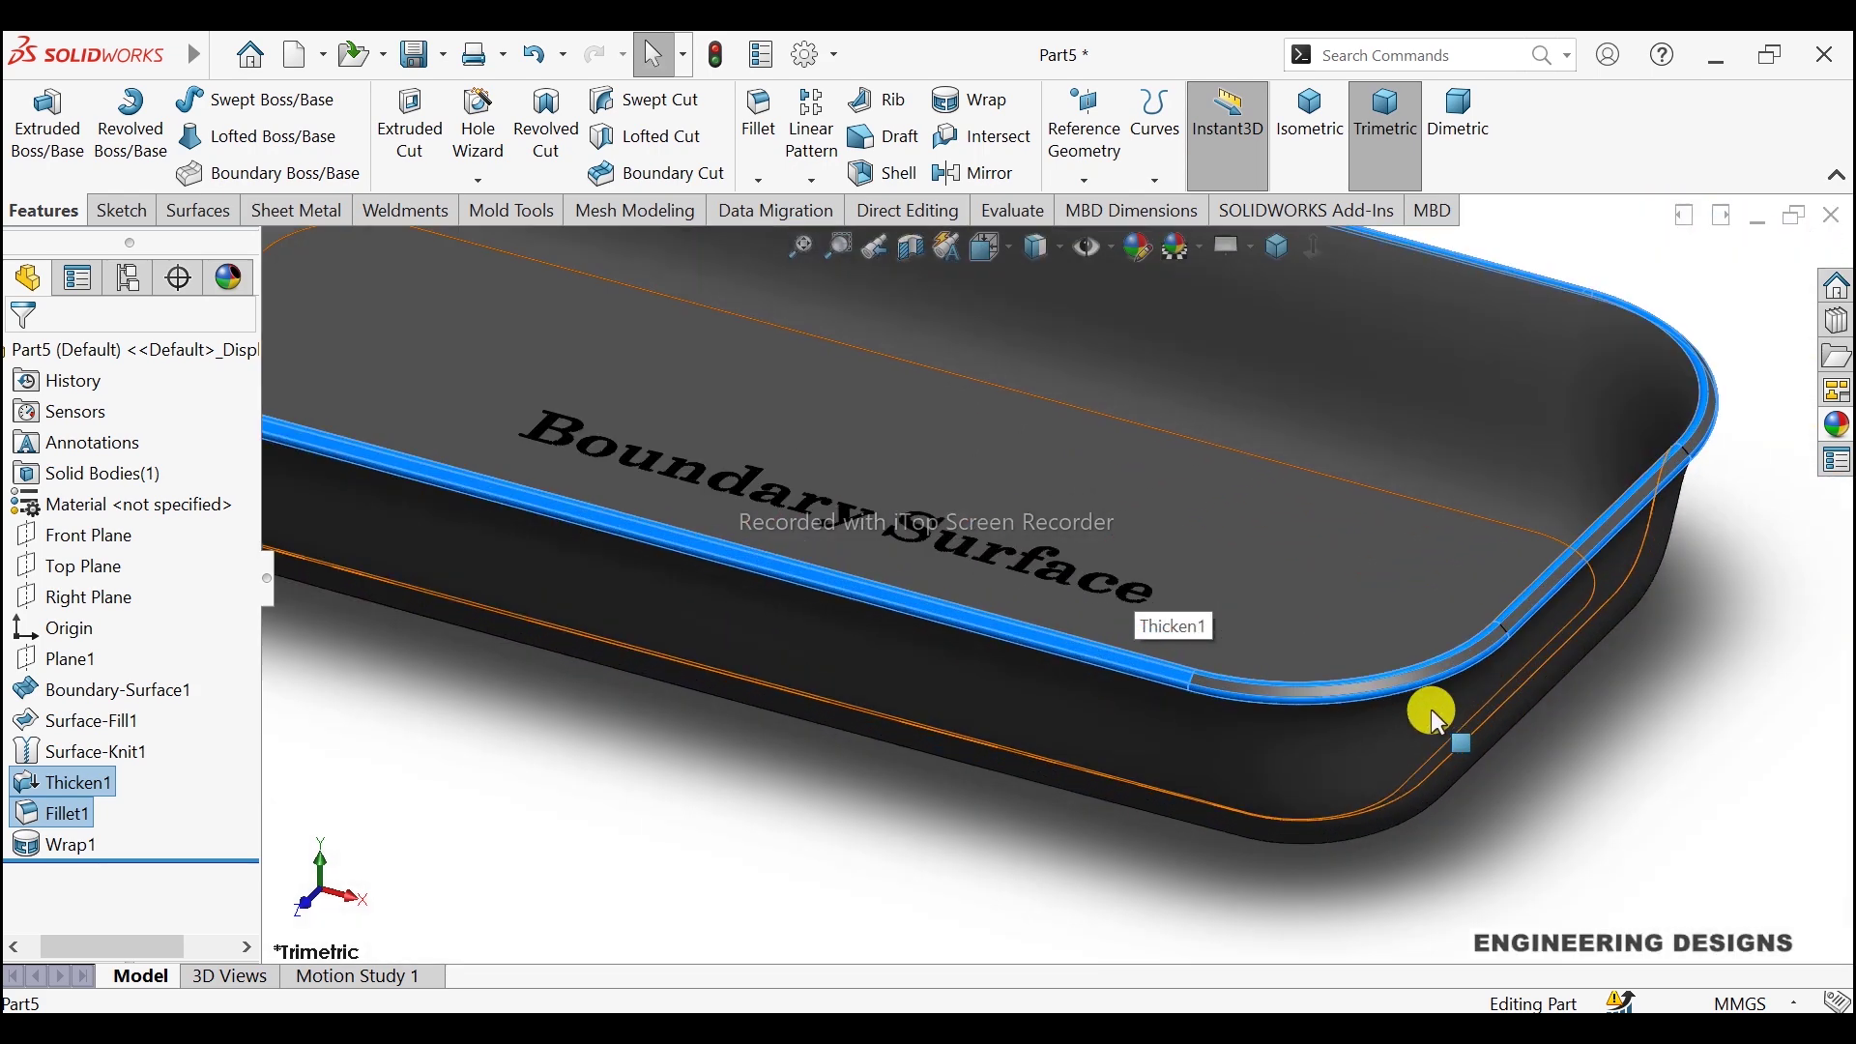
scroll(1332, 675, "down", 1)
scroll(1411, 676, "down", 2)
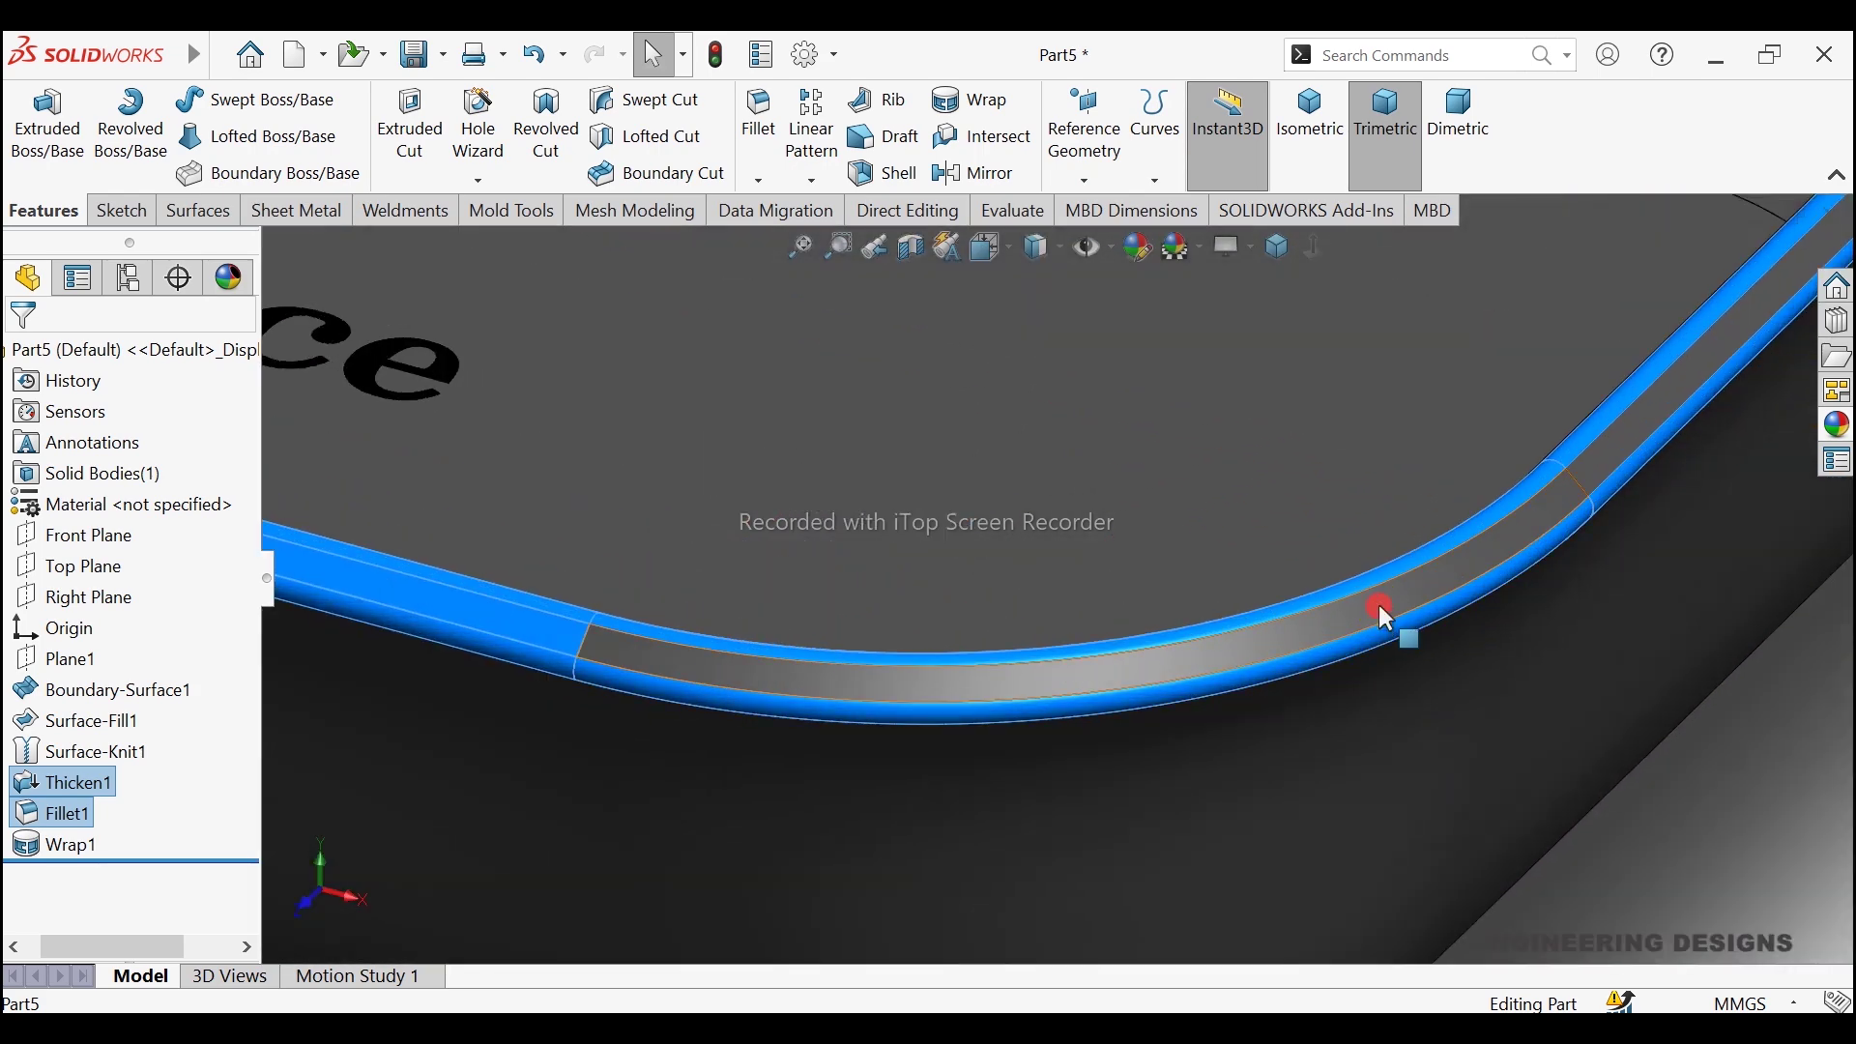
left_click(1401, 612)
scroll(1547, 445, "up", 1)
scroll(1508, 416, "up", 2)
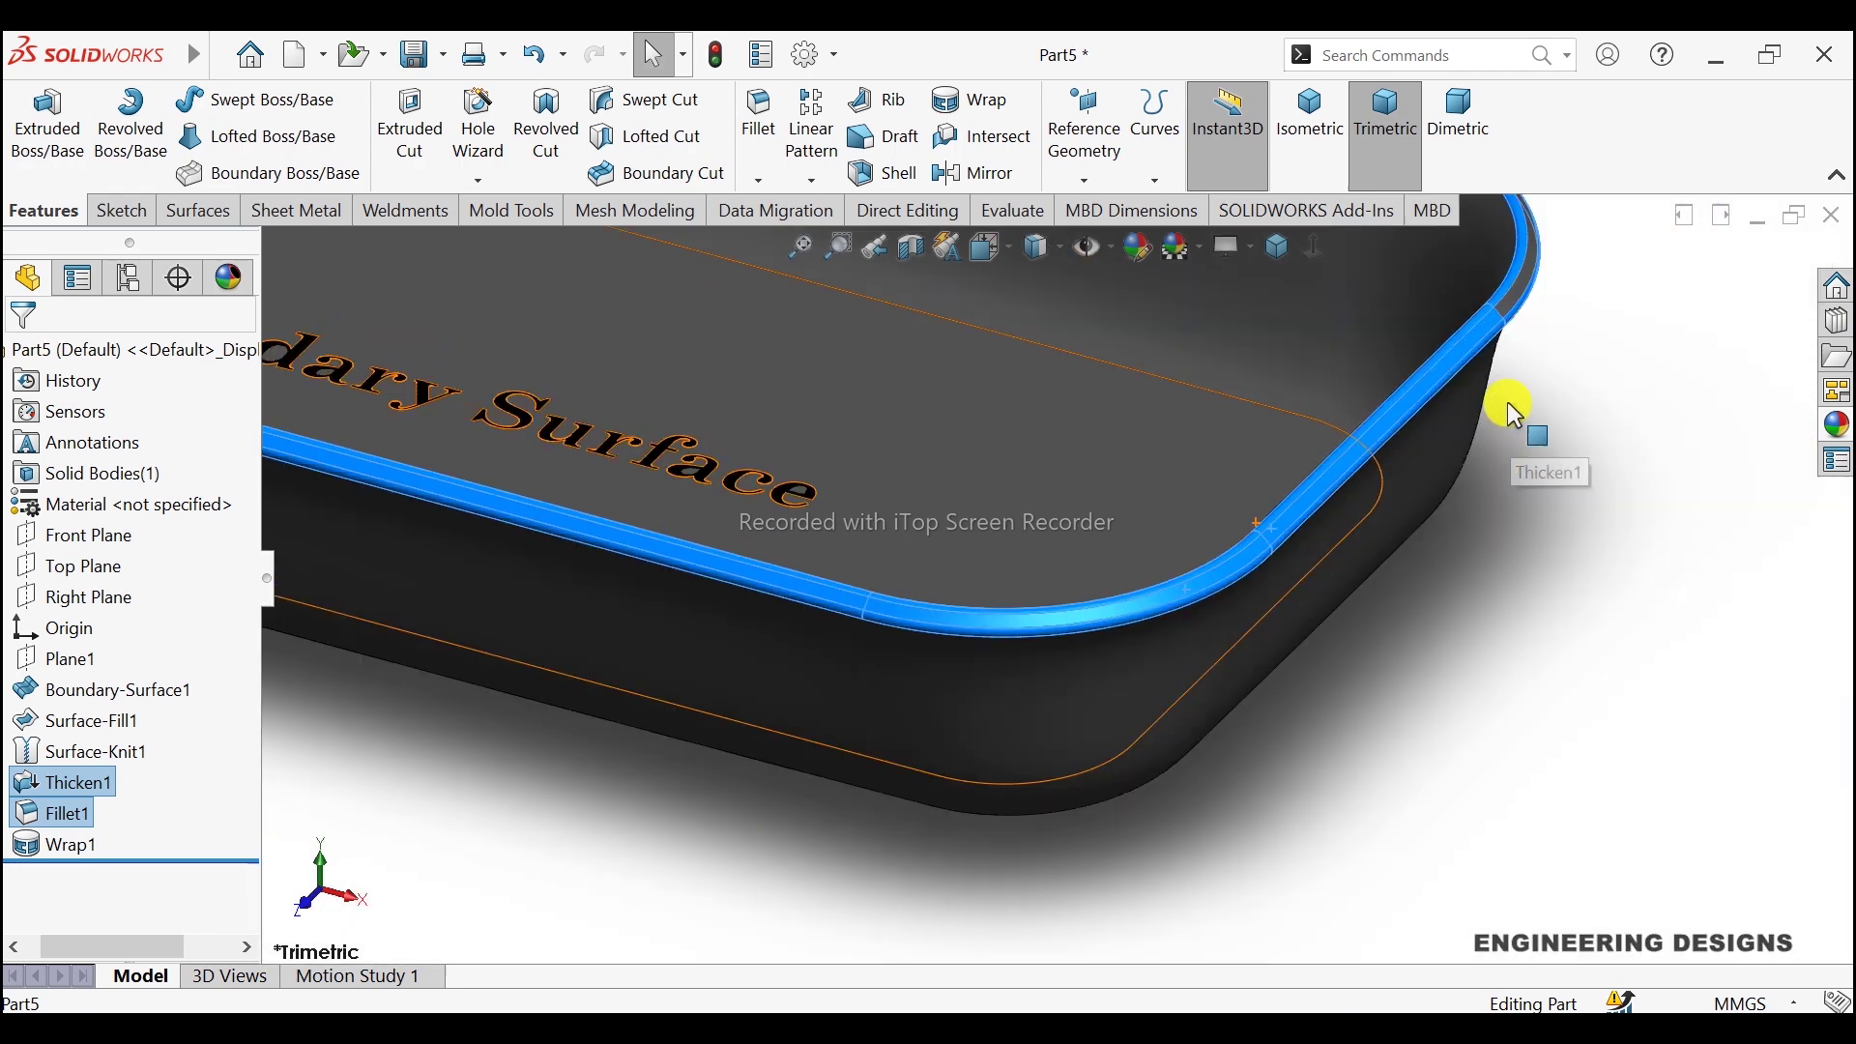
scroll(1430, 364, "up", 1)
scroll(1256, 415, "down", 2)
scroll(1257, 425, "down", 1)
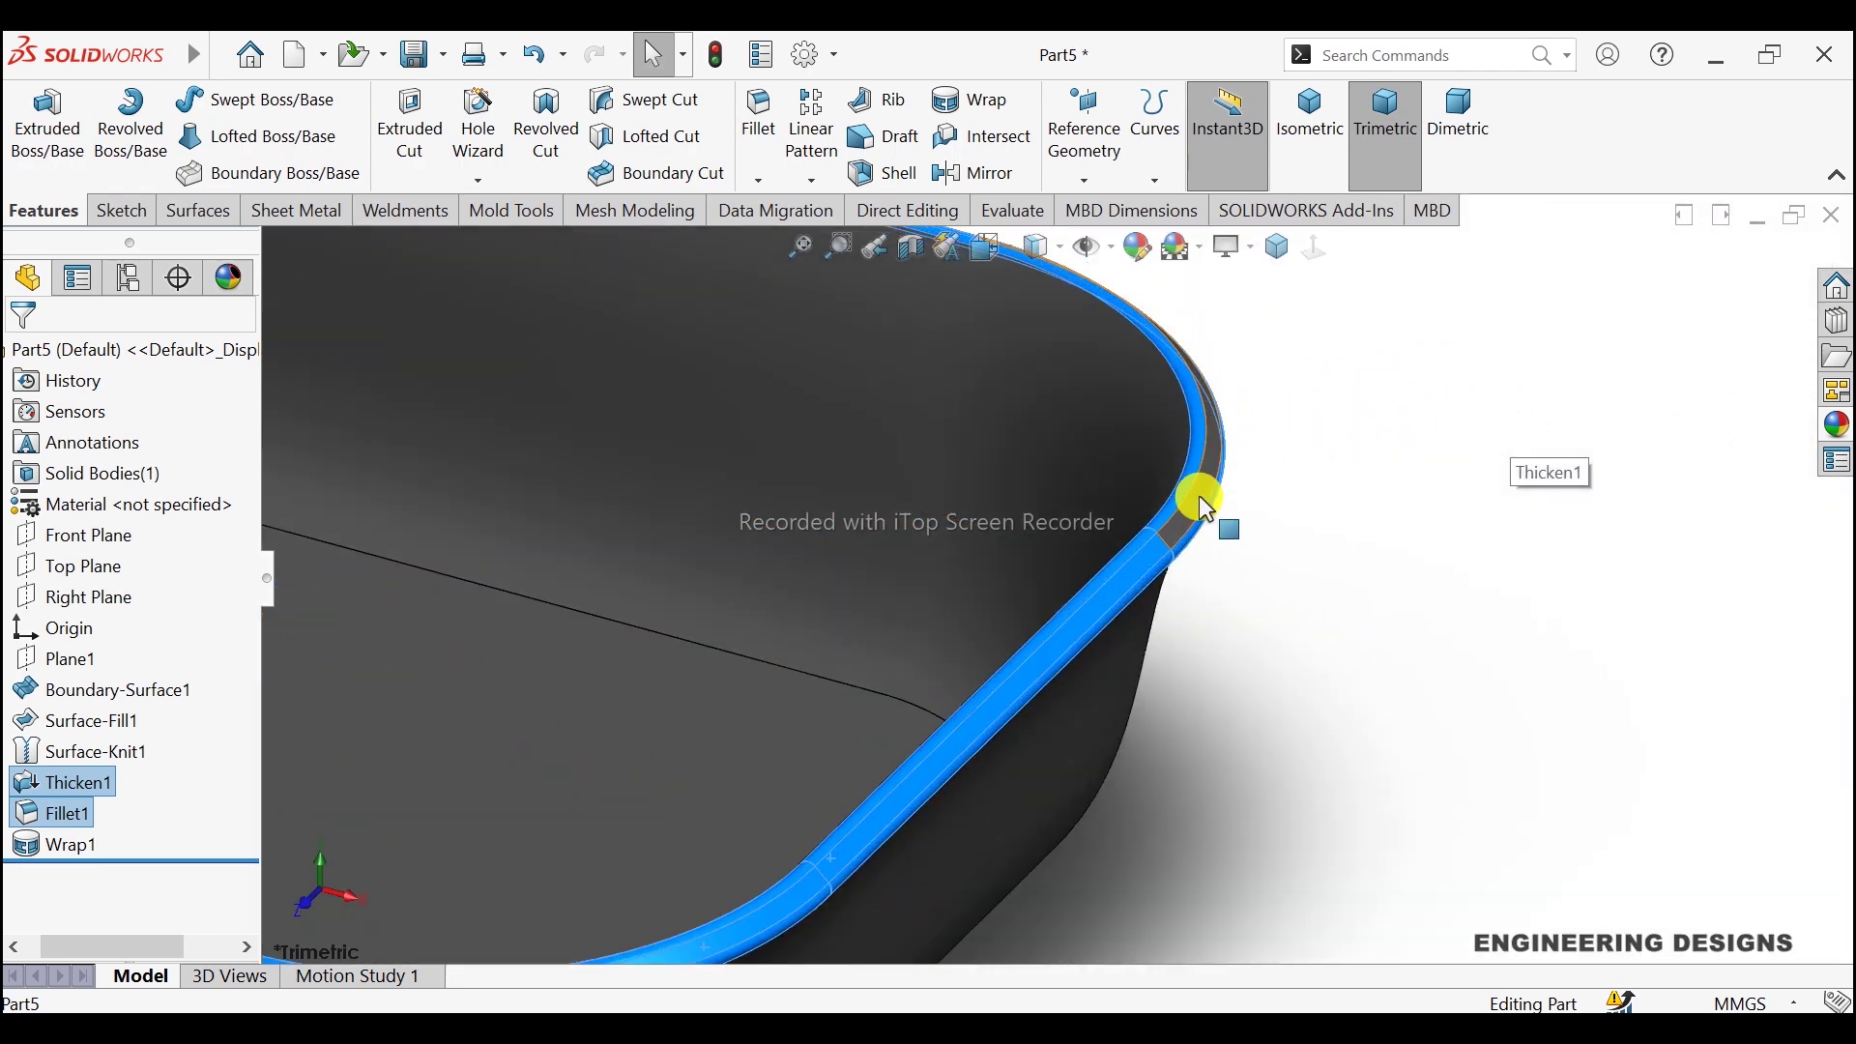
scroll(884, 444, "up", 2)
scroll(877, 435, "up", 3)
scroll(705, 426, "up", 2)
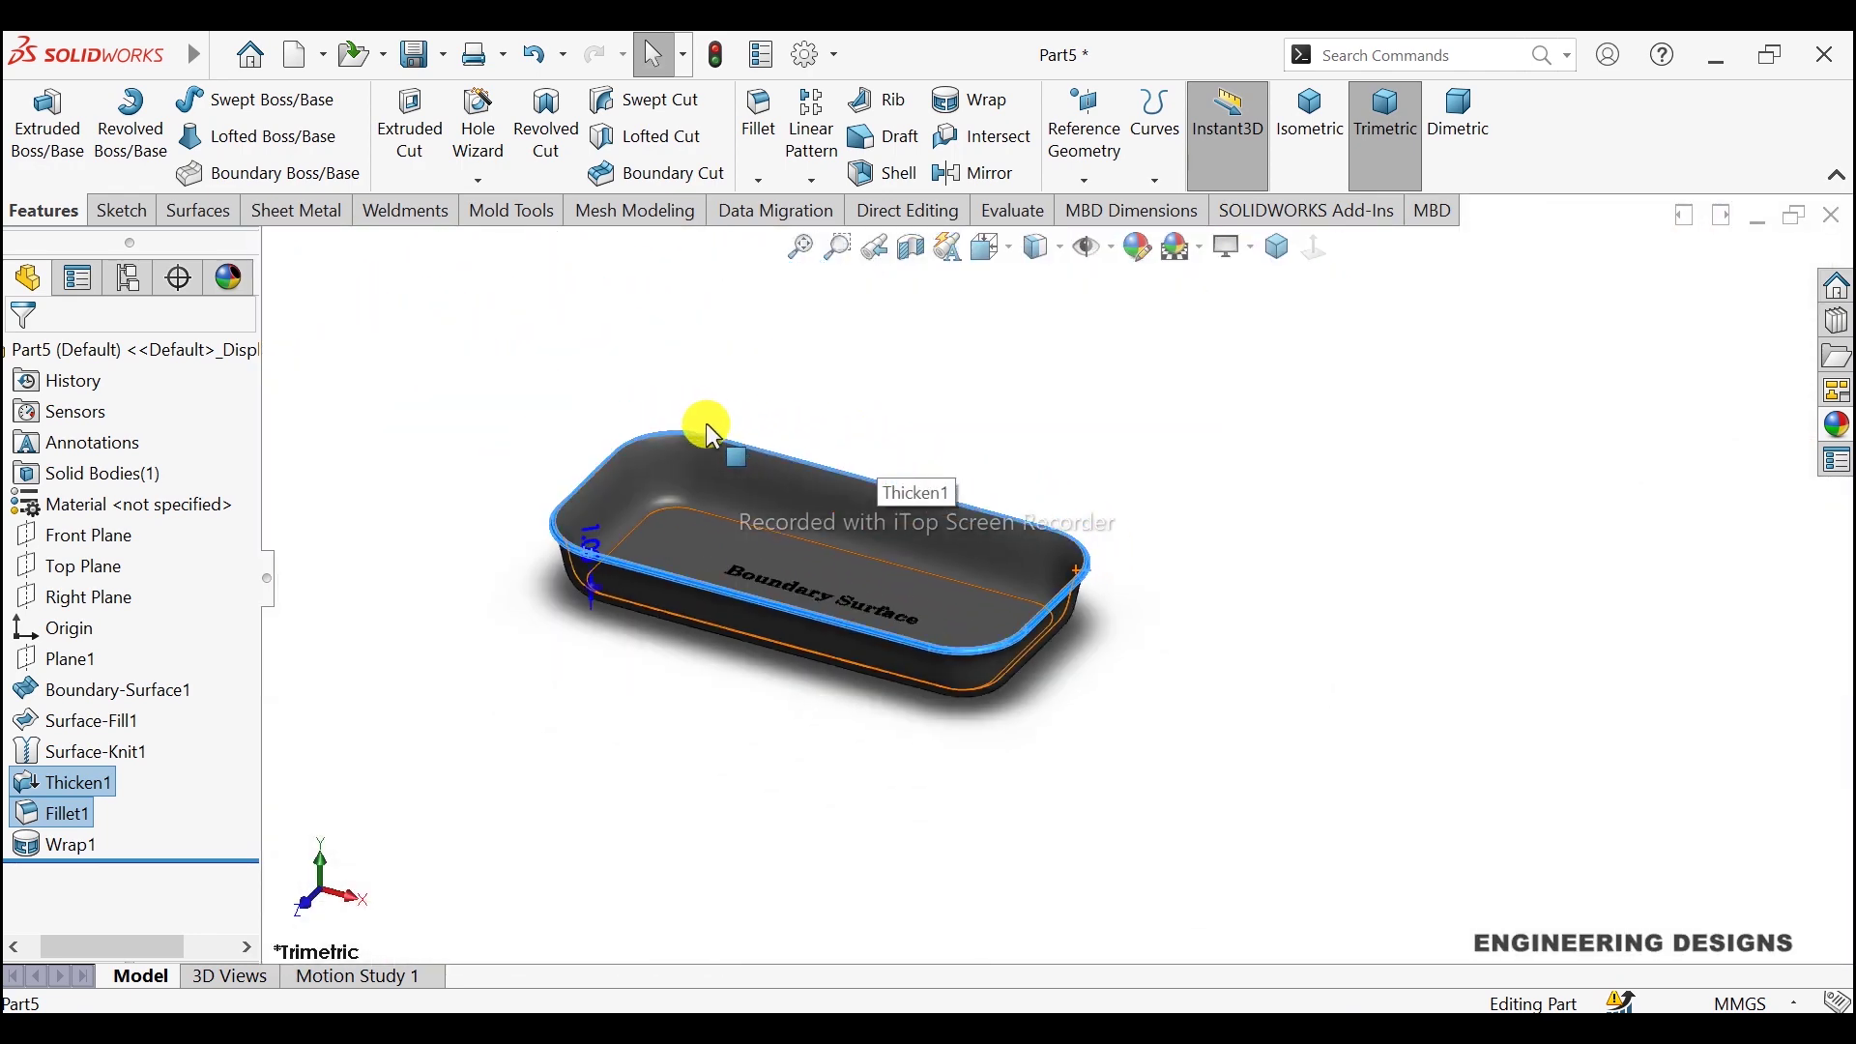
scroll(711, 427, "down", 2)
Step: Rotate the tray to look inside, select its rim, and return to isometric view
middle_click_drag(713, 426, 768, 480, "ctrl")
scroll(884, 441, "up", 1)
scroll(884, 441, "up", 2)
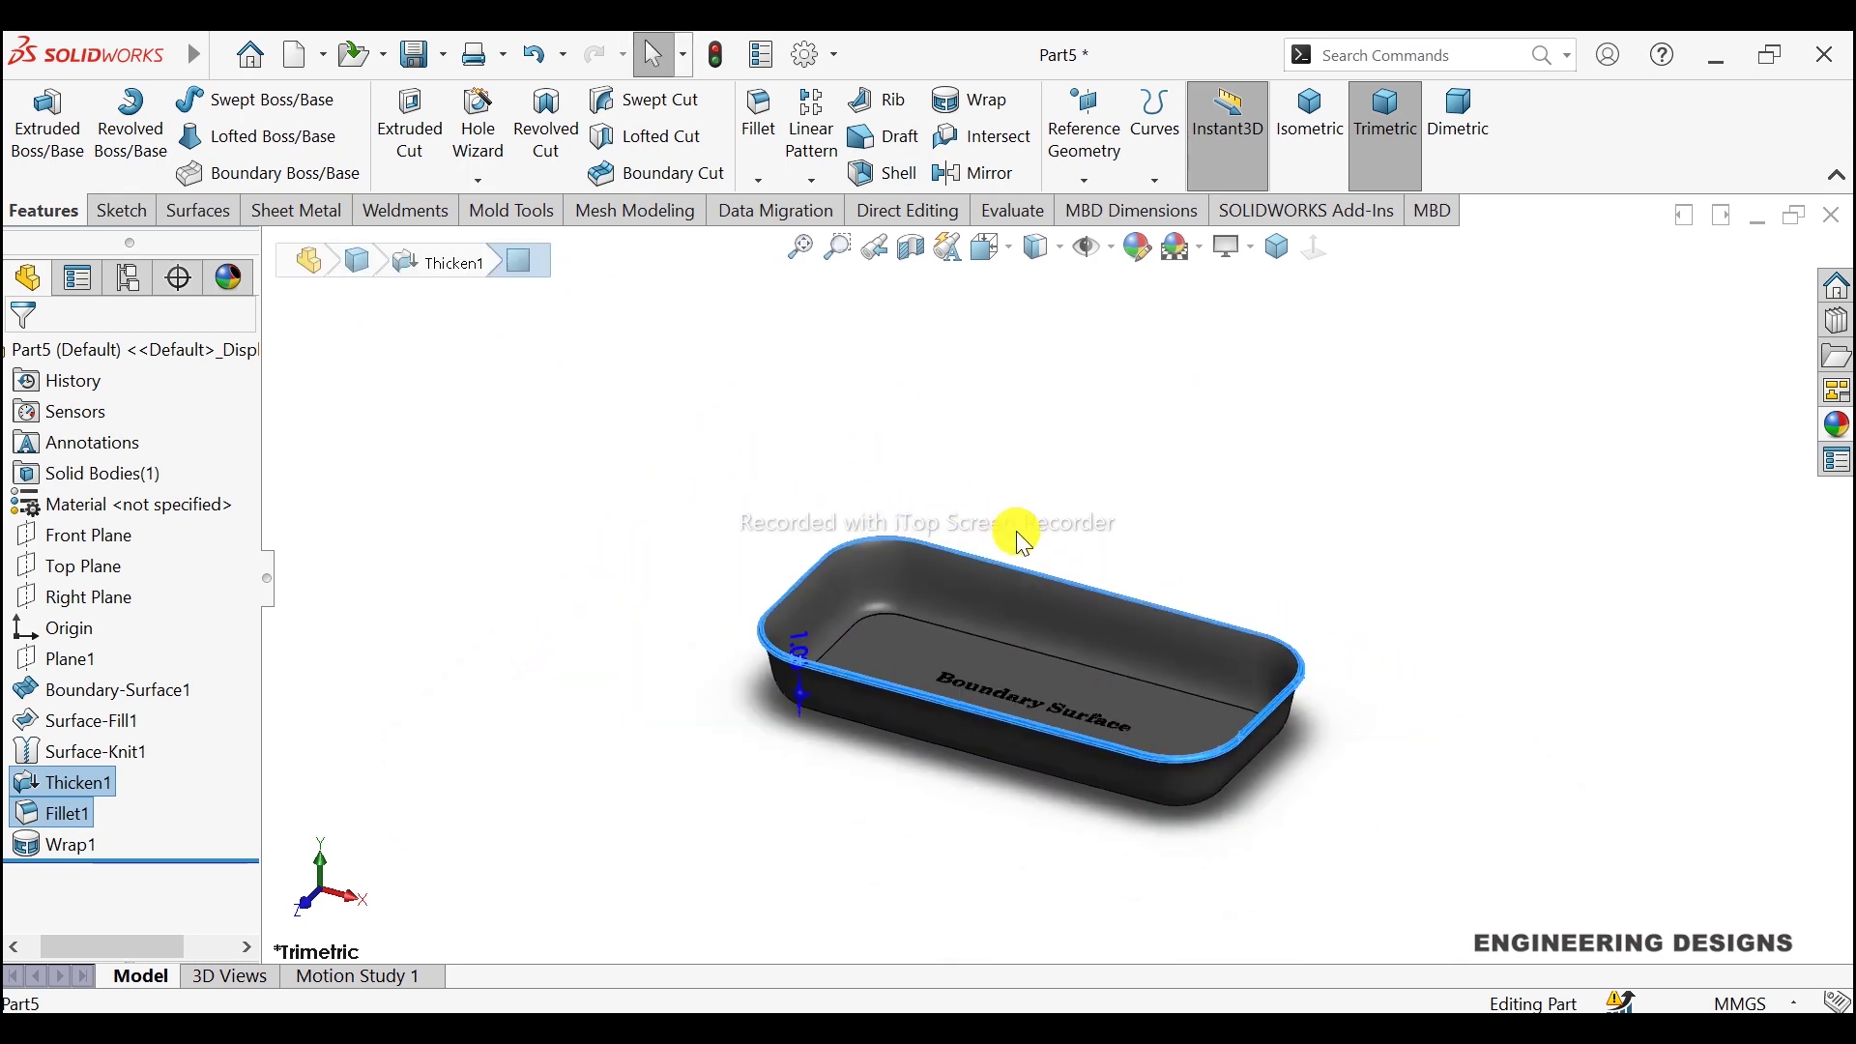
mouse_move(883, 440)
middle_mouse_down()
mouse_move(1086, 650)
mouse_move(1077, 764)
middle_mouse_up()
scroll(808, 583, "down", 2)
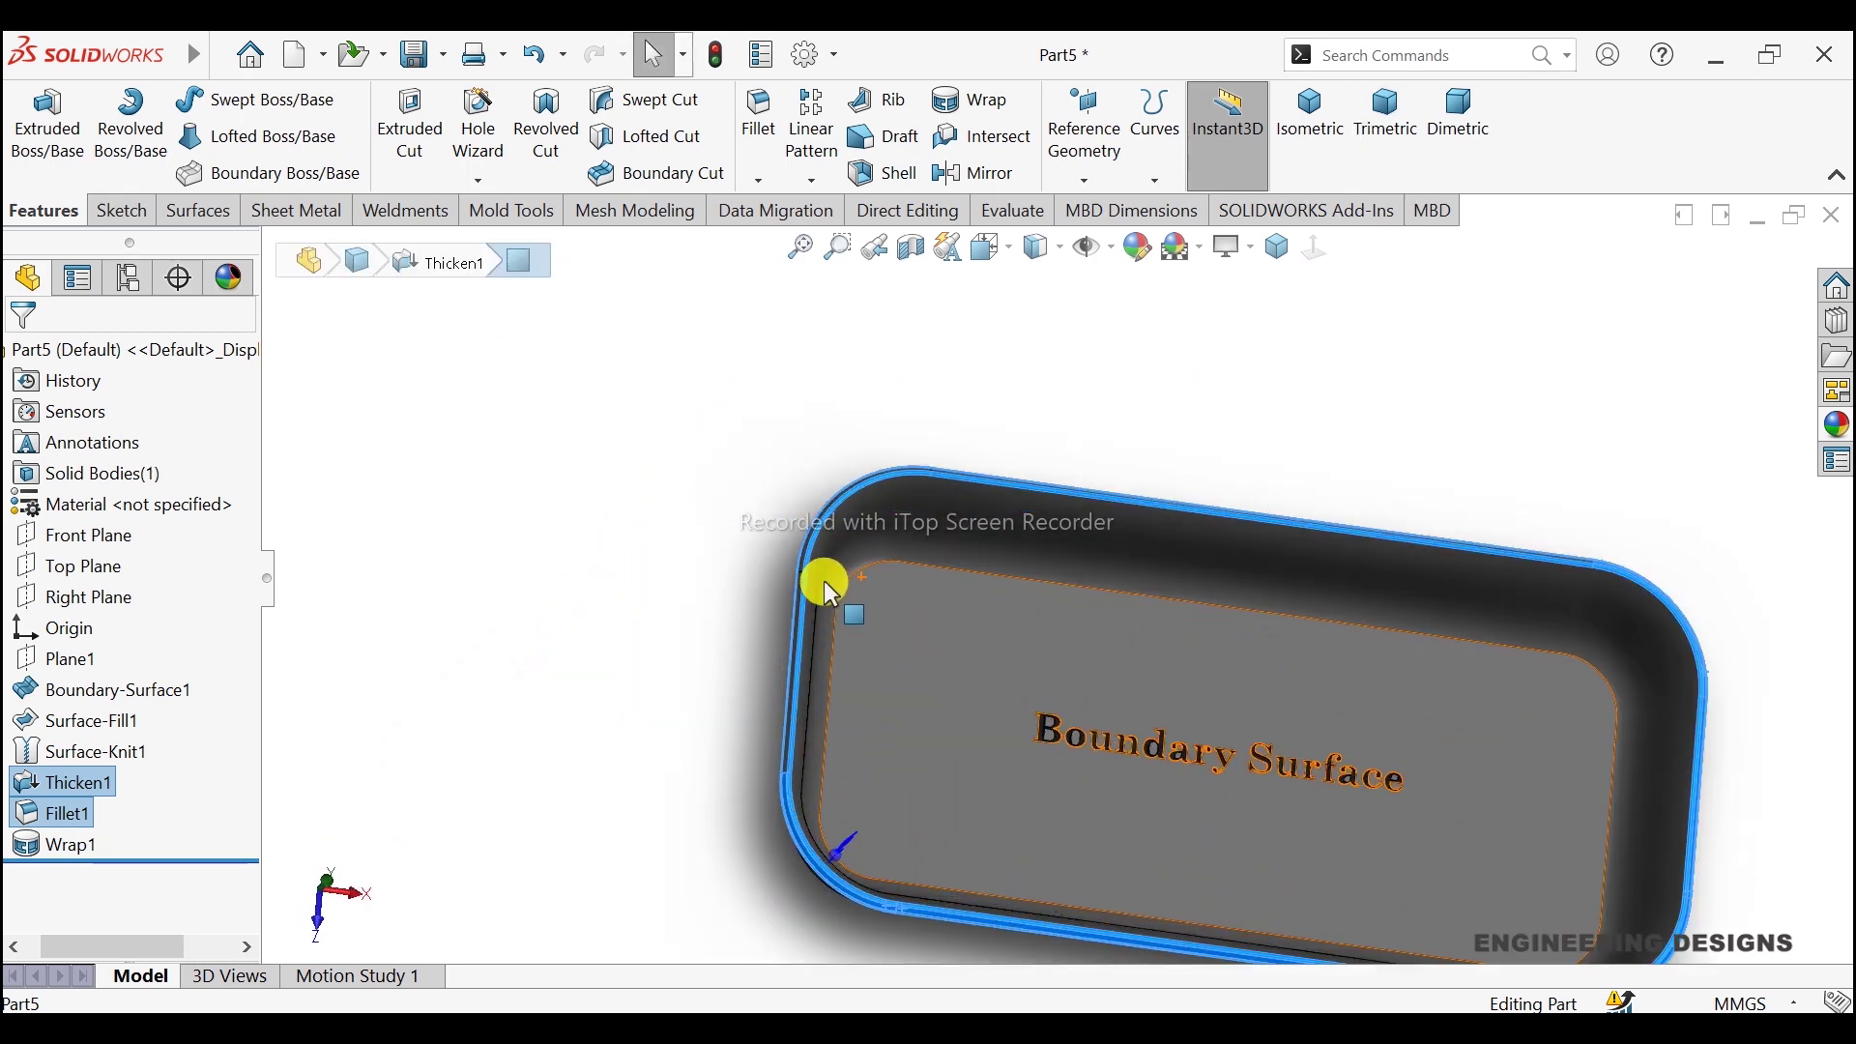
scroll(815, 579, "down", 2)
scroll(1048, 468, "down", 2)
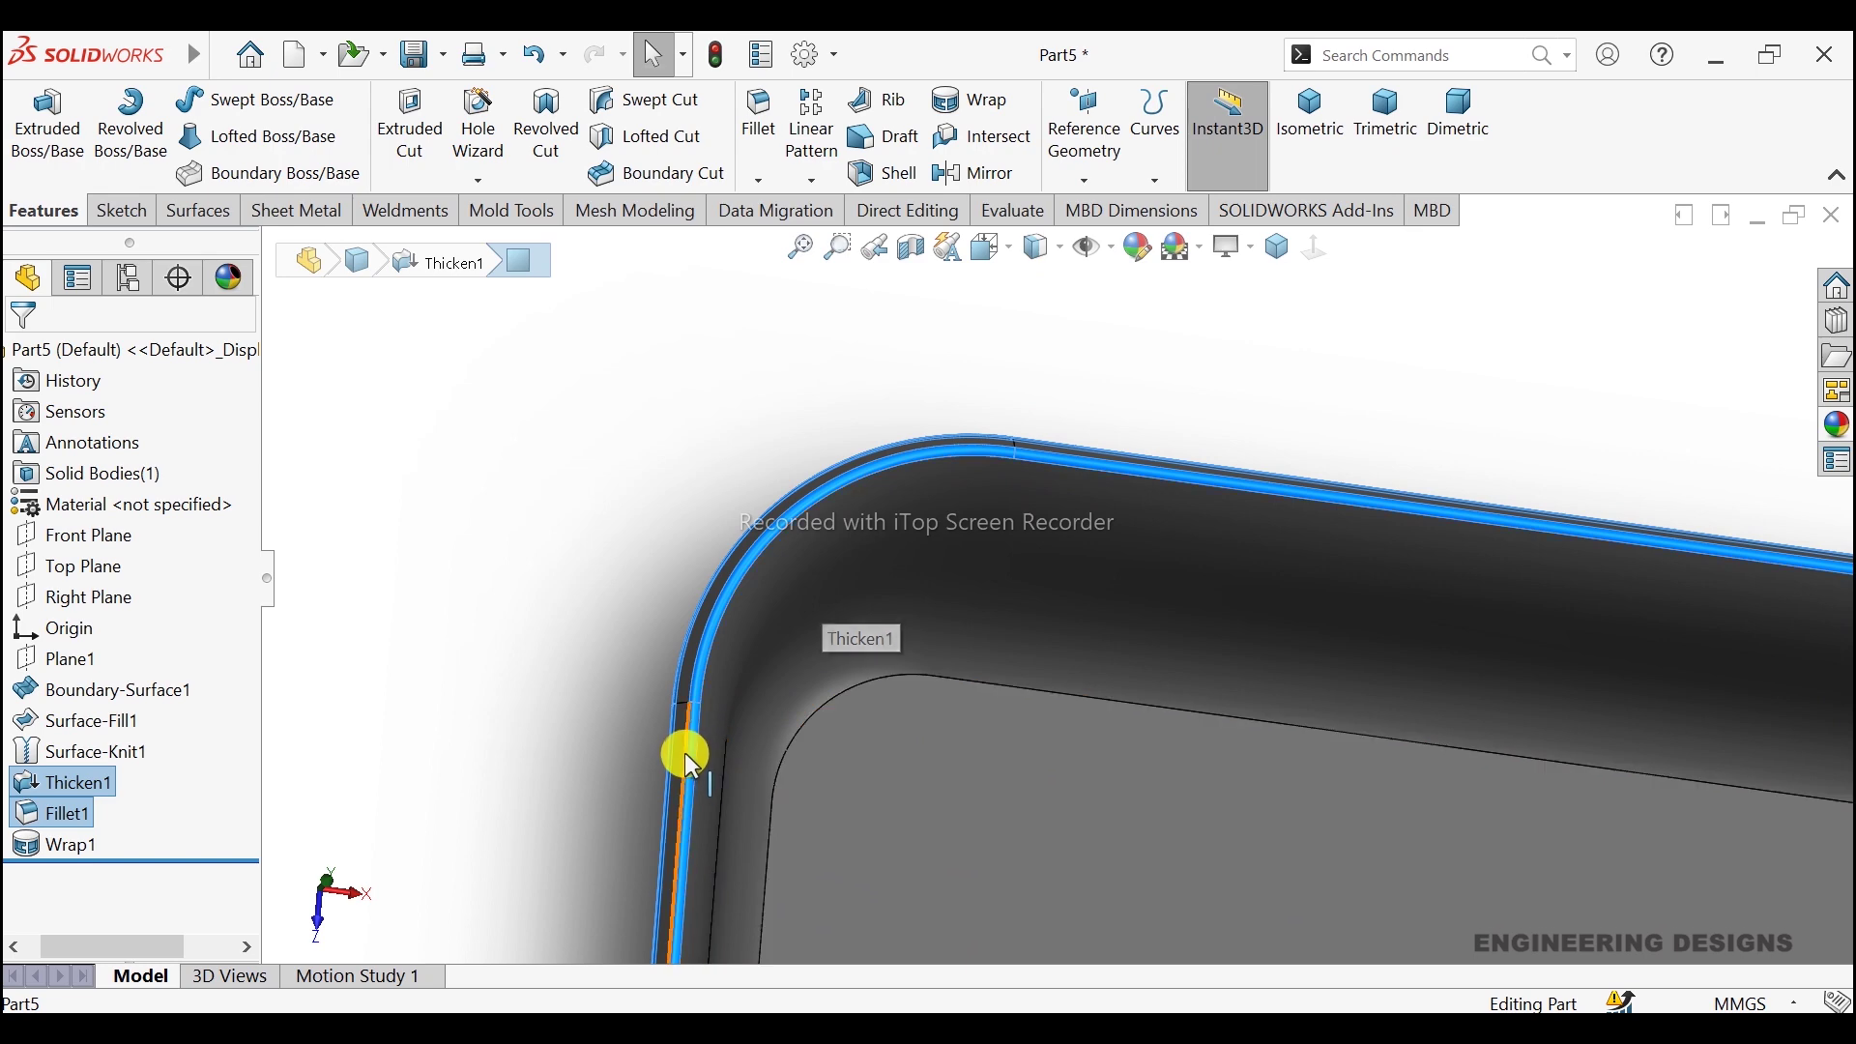
scroll(688, 744, "down", 2)
scroll(754, 711, "down", 2)
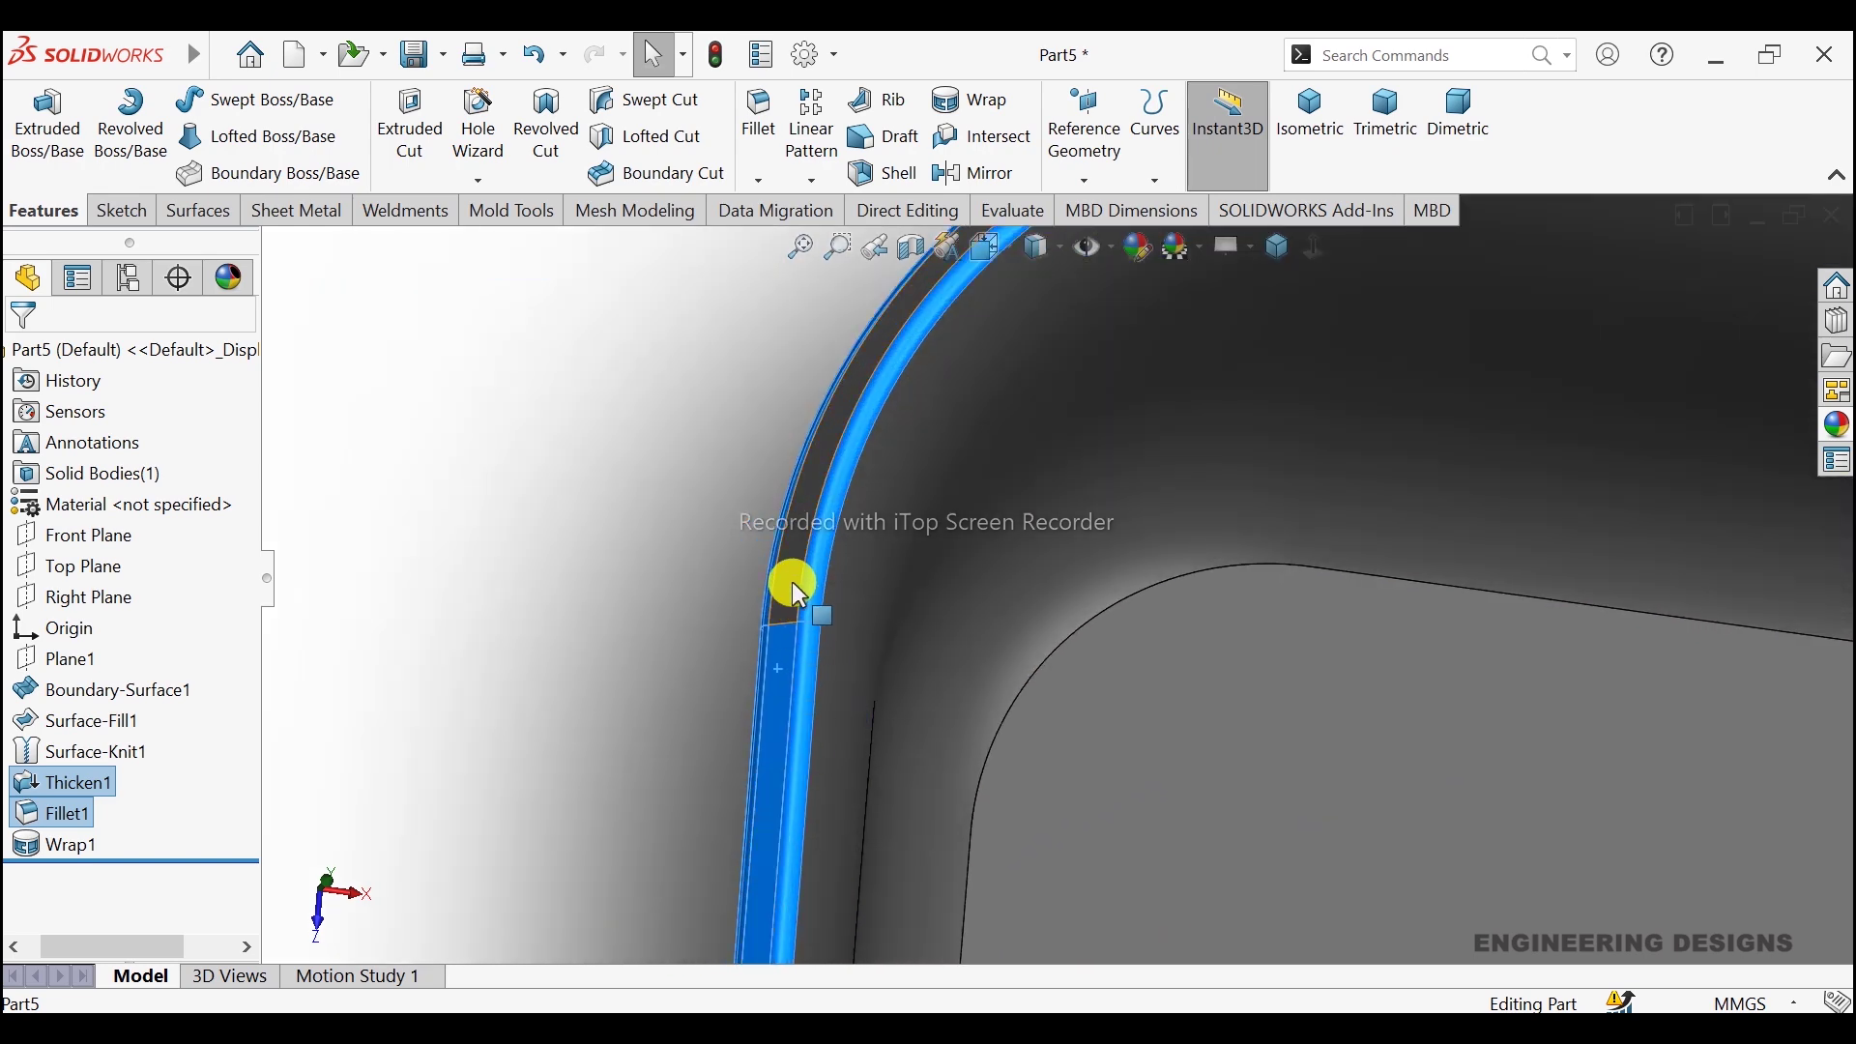
scroll(878, 553, "up", 1)
scroll(1123, 538, "up", 2)
scroll(1388, 456, "up", 2)
scroll(1330, 449, "down", 1)
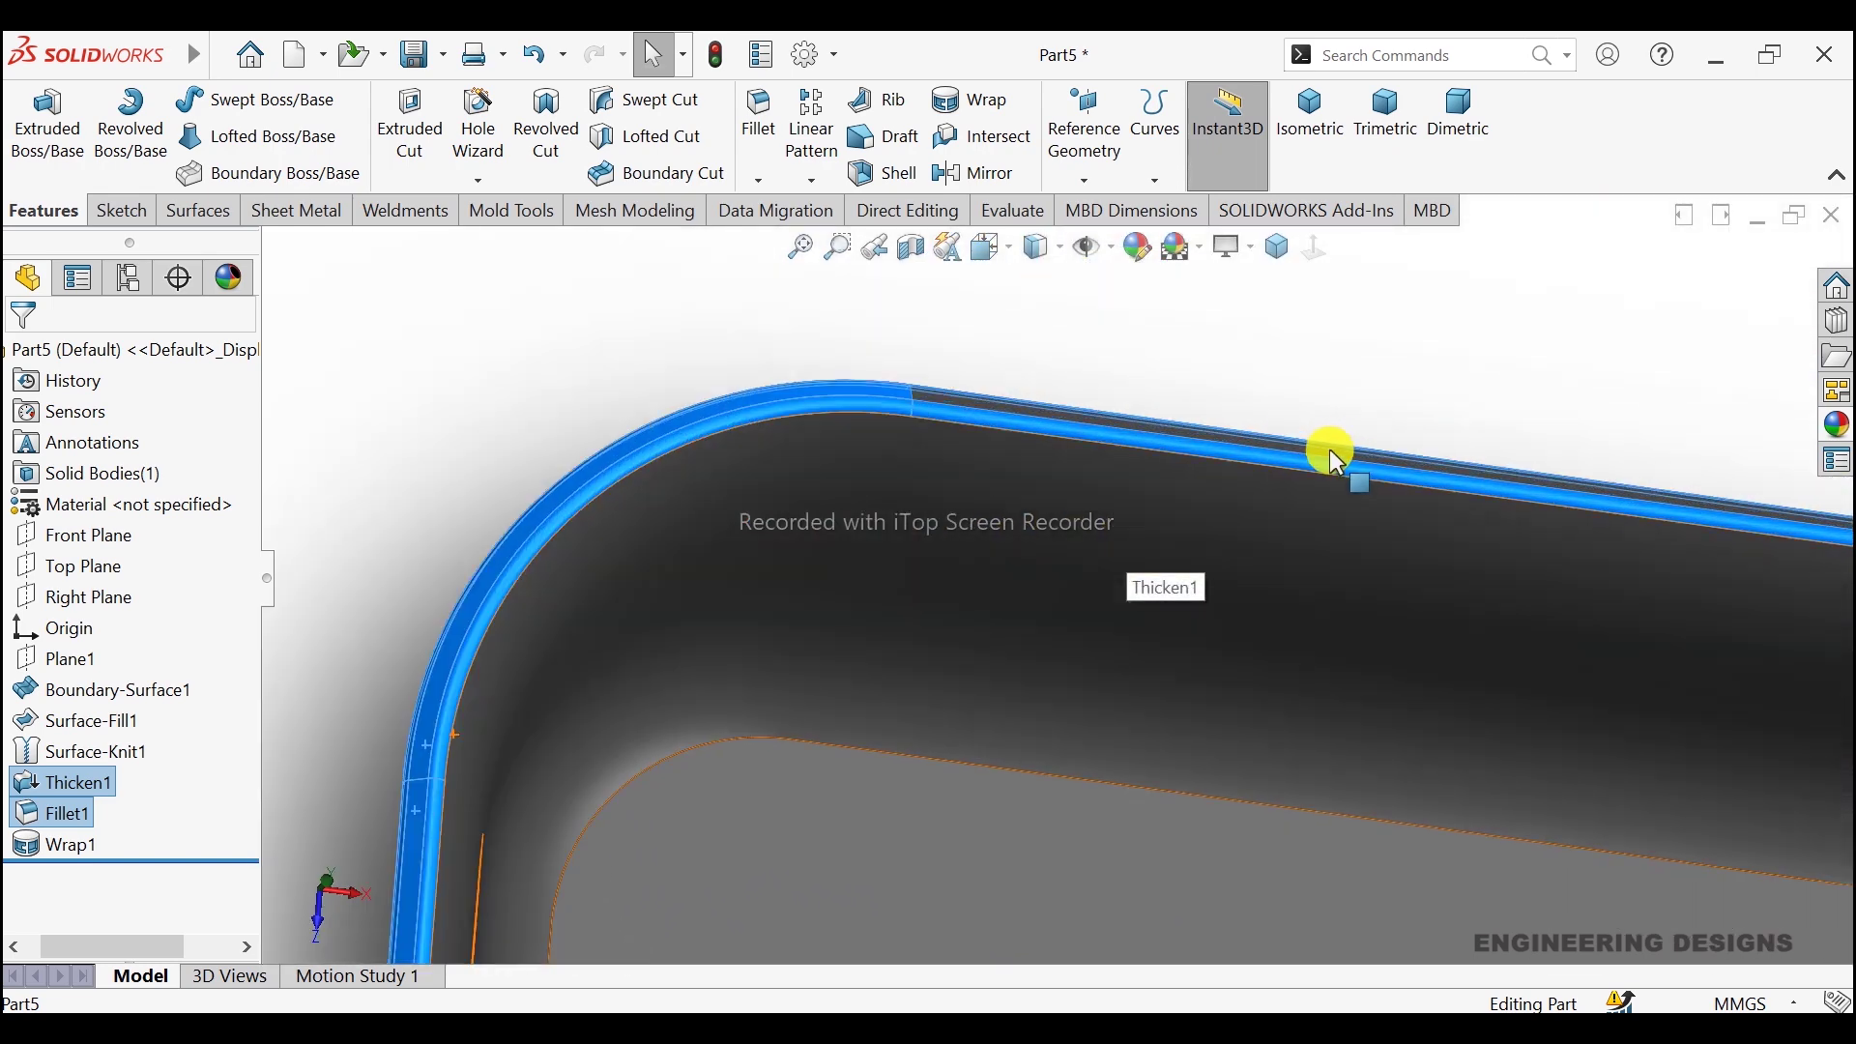
scroll(1238, 507, "down", 2)
scroll(1245, 509, "down", 1)
scroll(1251, 505, "up", 1)
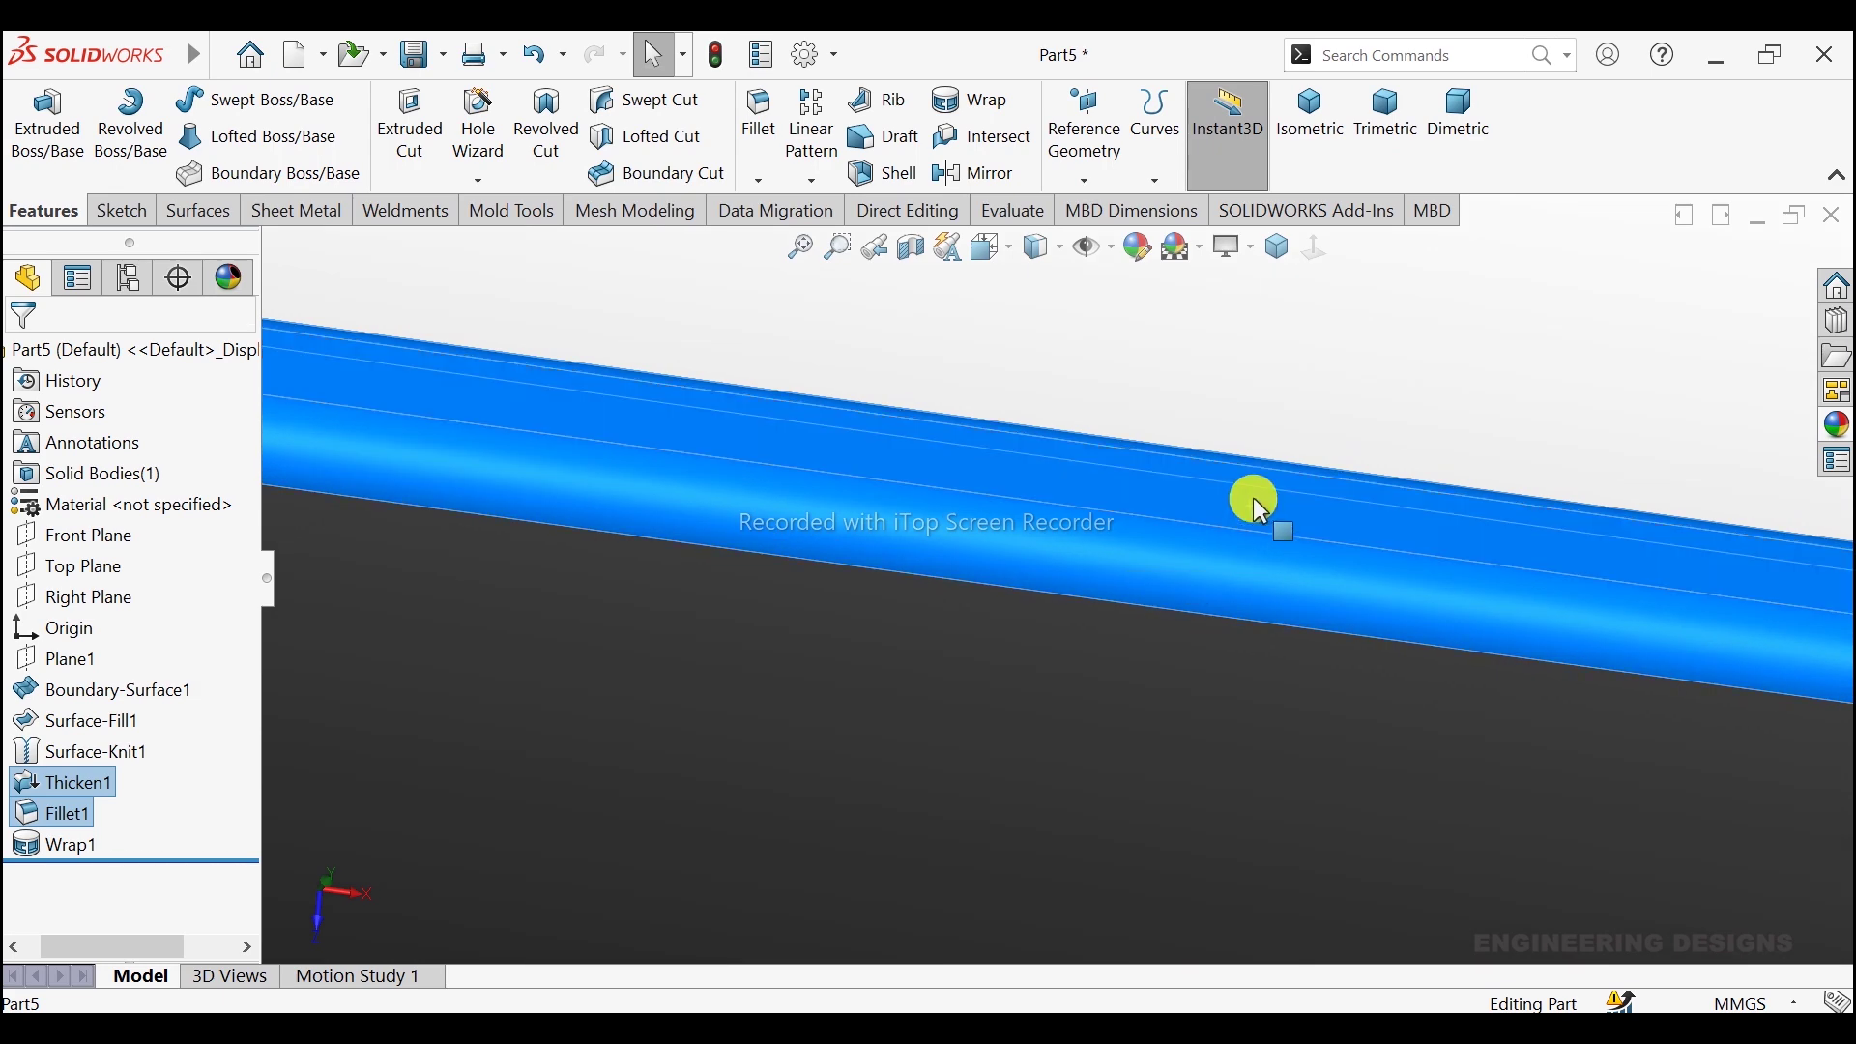
scroll(1253, 497, "up", 2)
scroll(1256, 491, "up", 2)
scroll(1253, 481, "up", 2)
scroll(1262, 541, "up", 1)
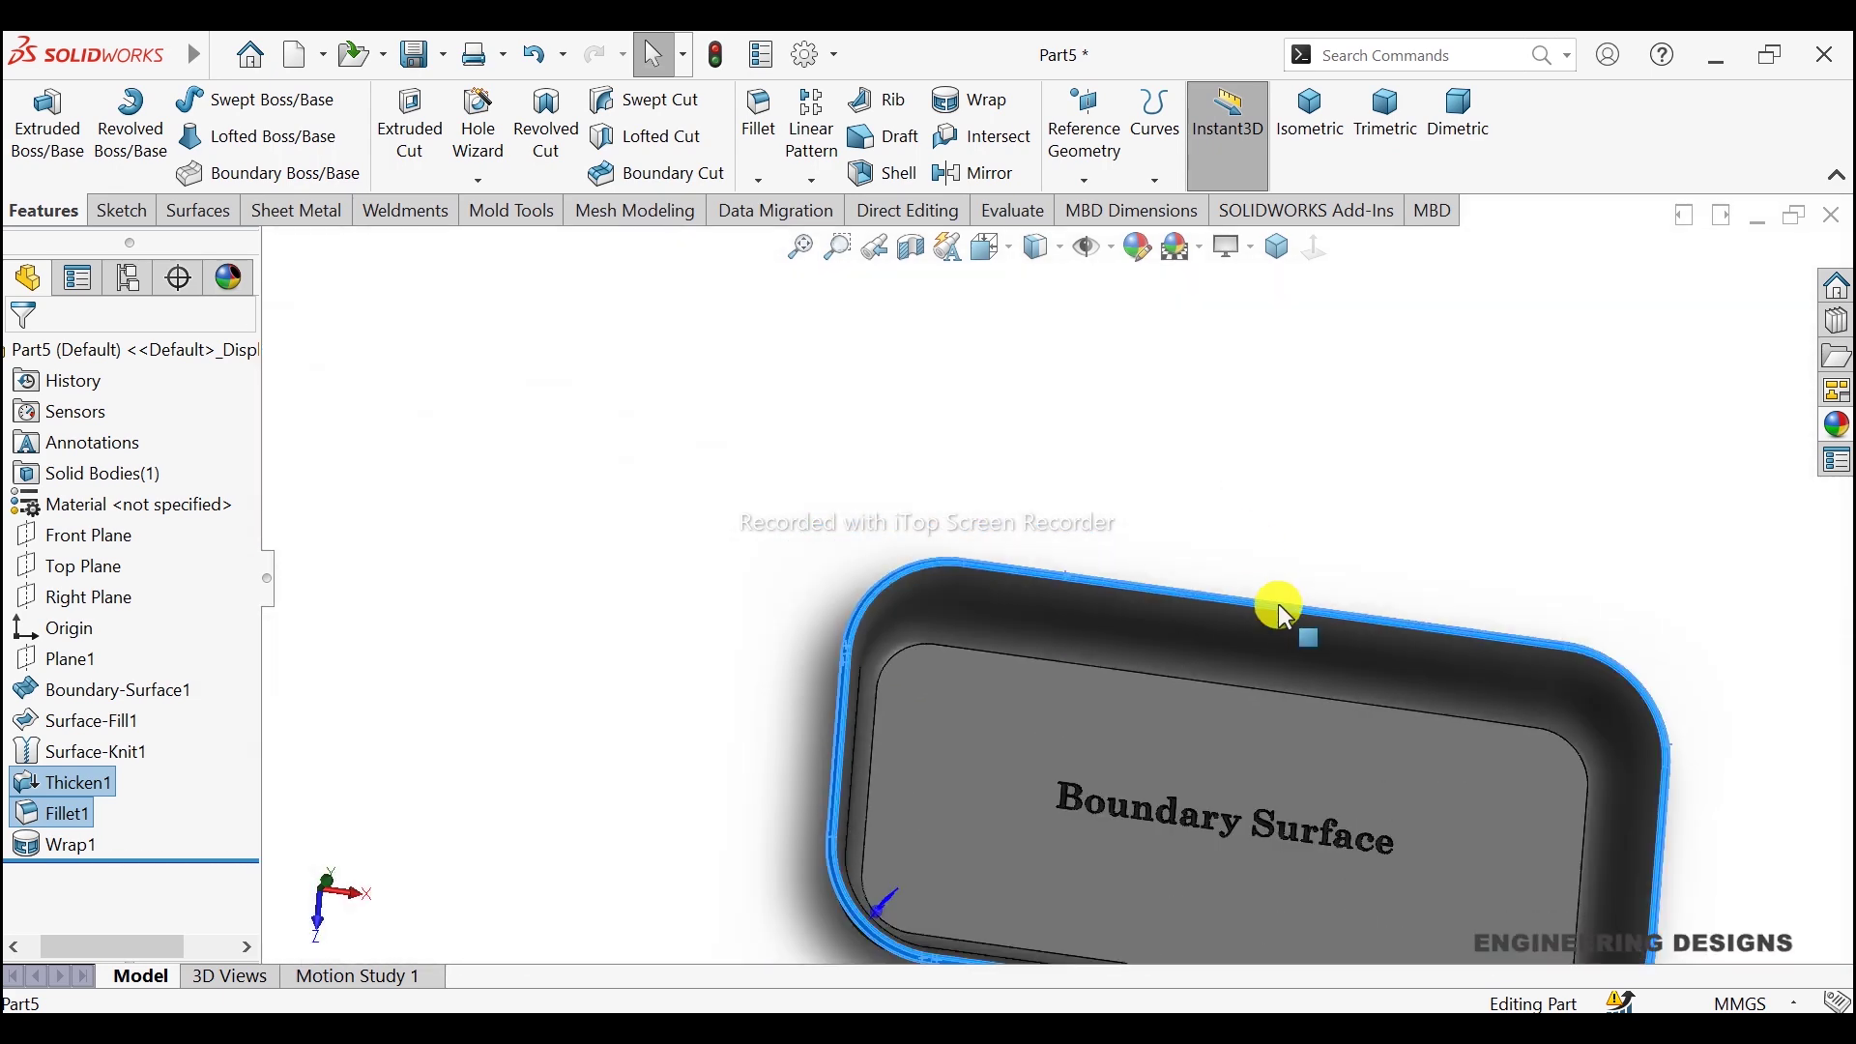
scroll(1282, 605, "up", 1)
left_click(1286, 605)
scroll(1257, 590, "up", 2)
scroll(1252, 483, "down", 1)
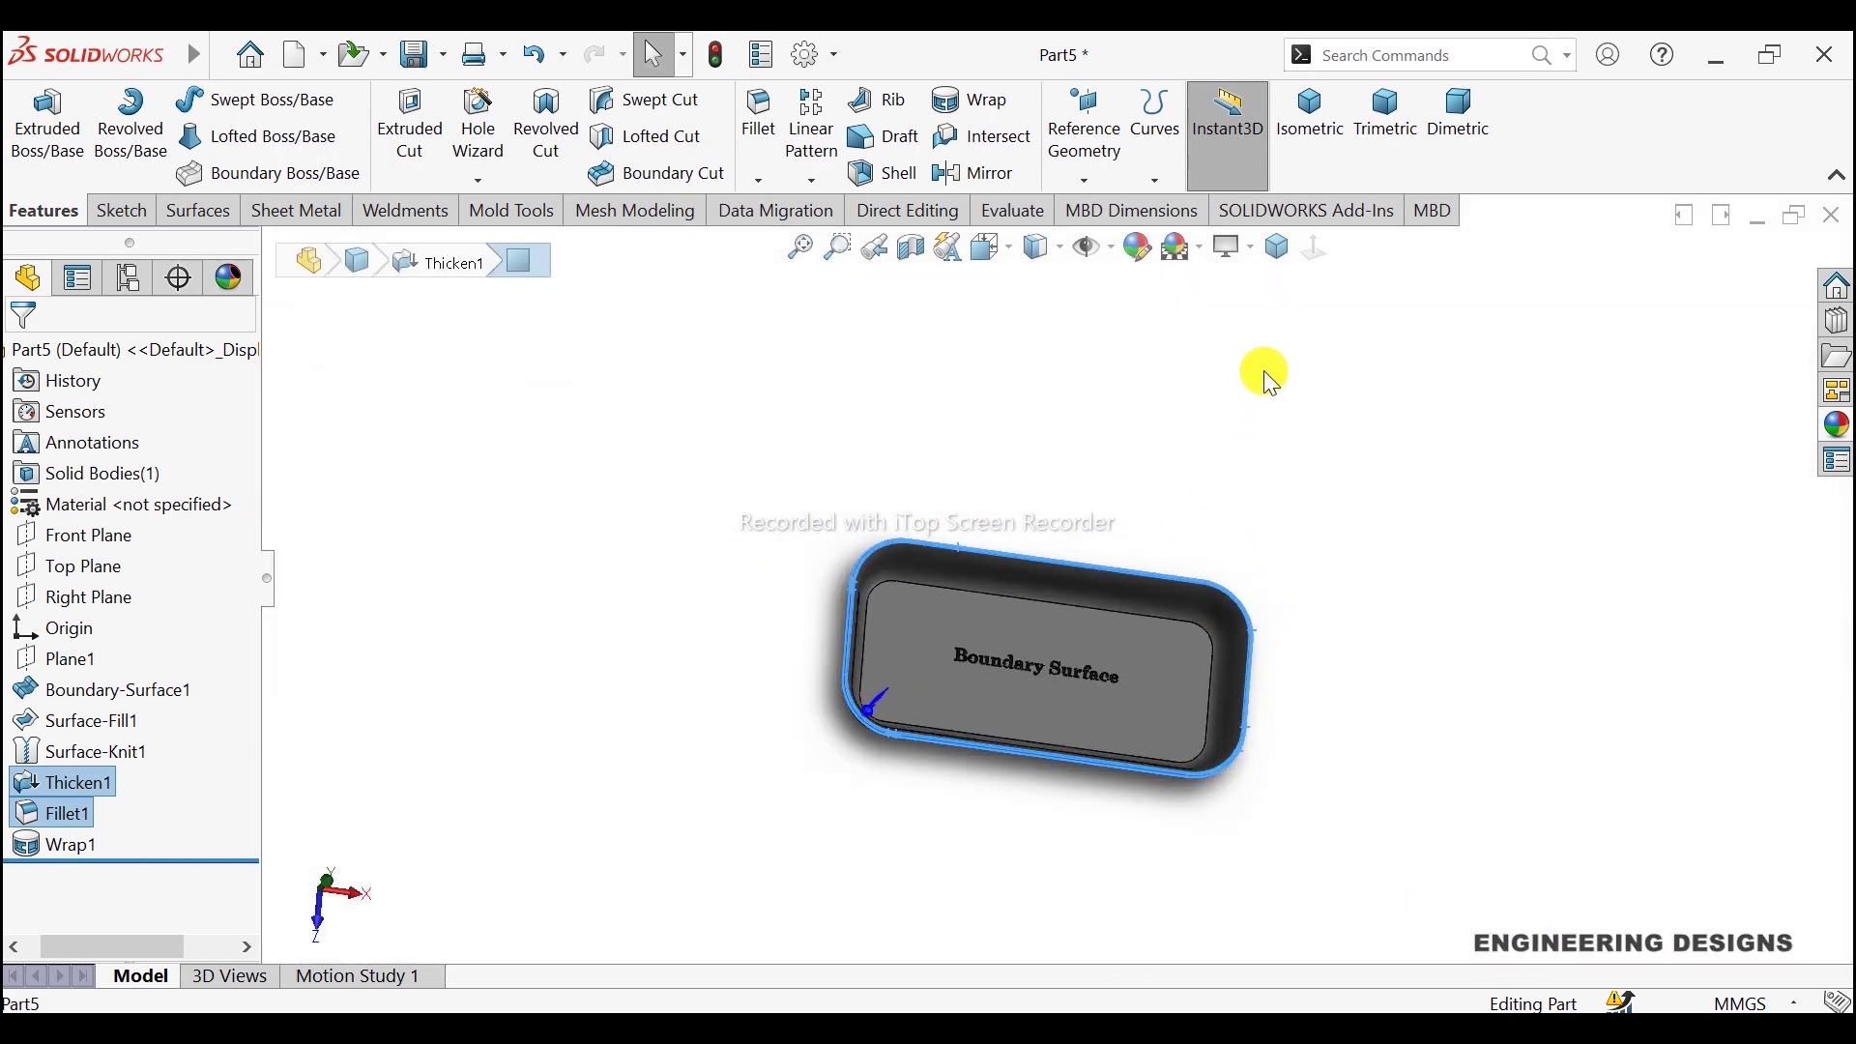
left_click(1278, 248)
scroll(1011, 497, "down", 1)
scroll(745, 622, "down", 2)
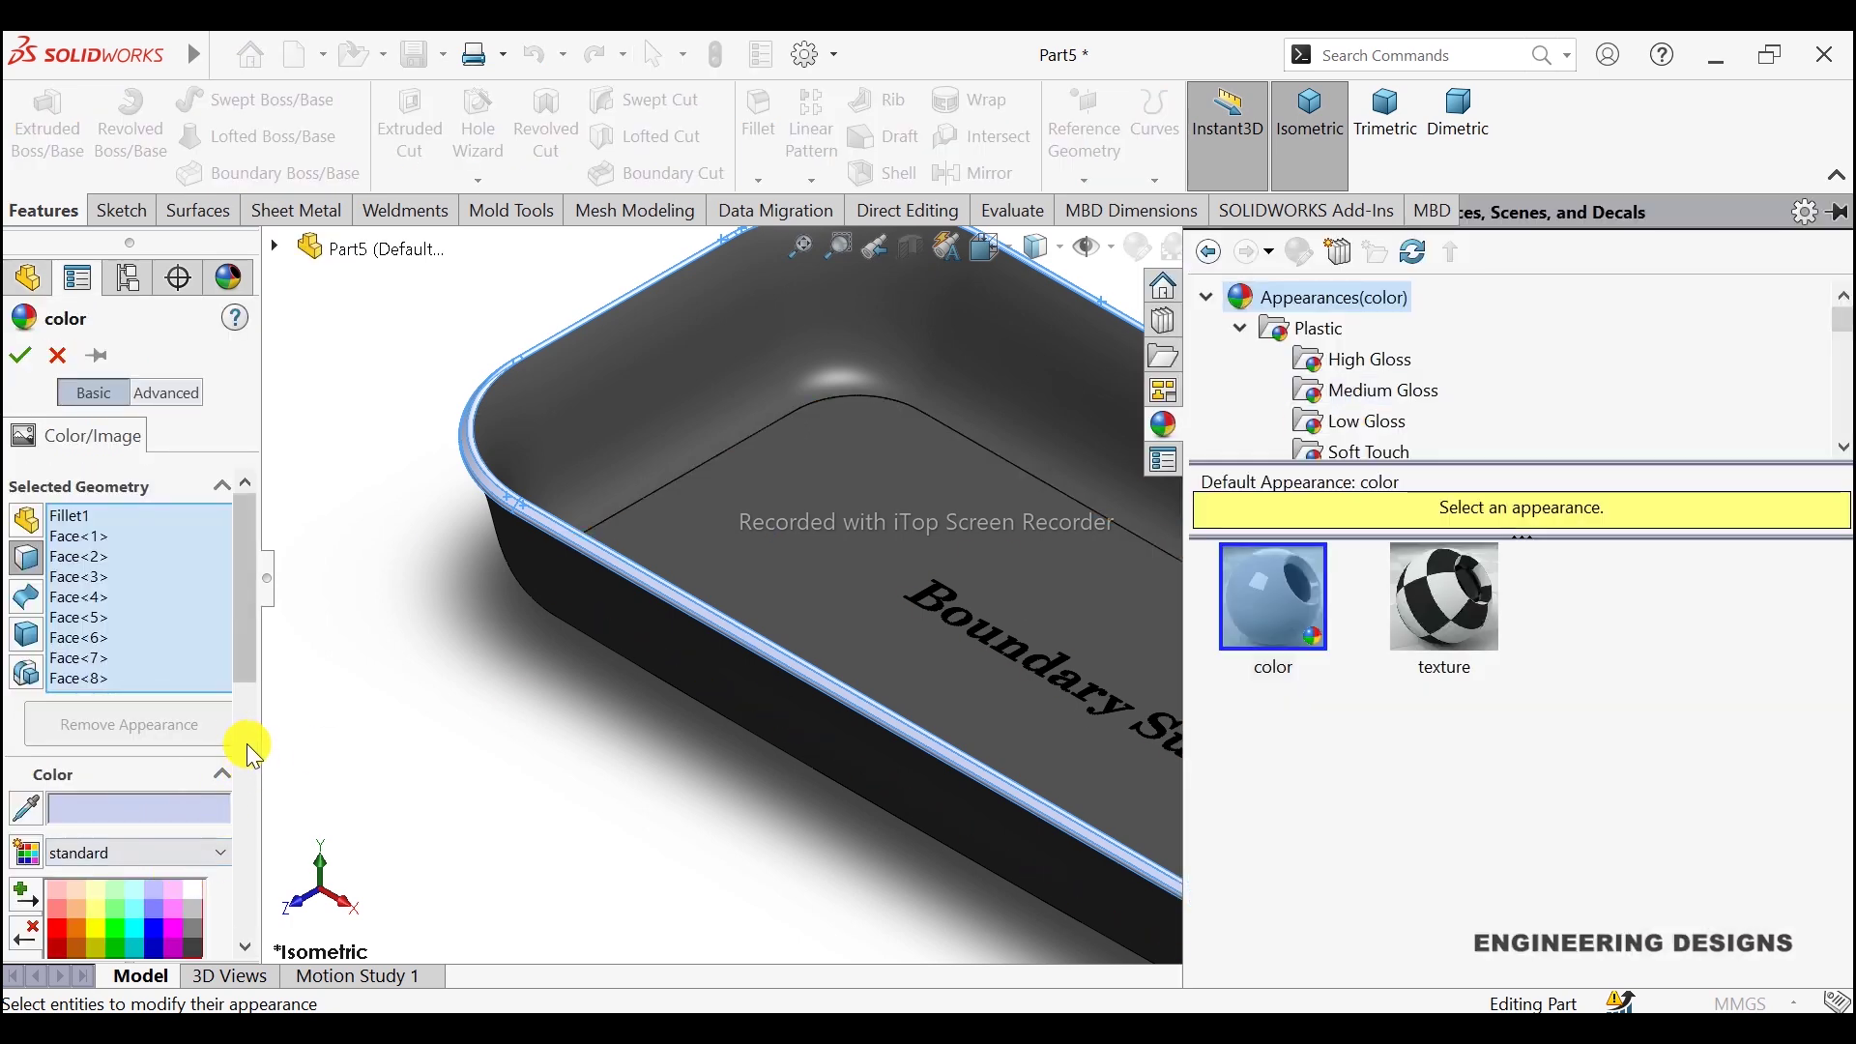
Step: Pick the red palette swatch for the rim faces and apply it
left_click_drag(254, 655, 248, 710)
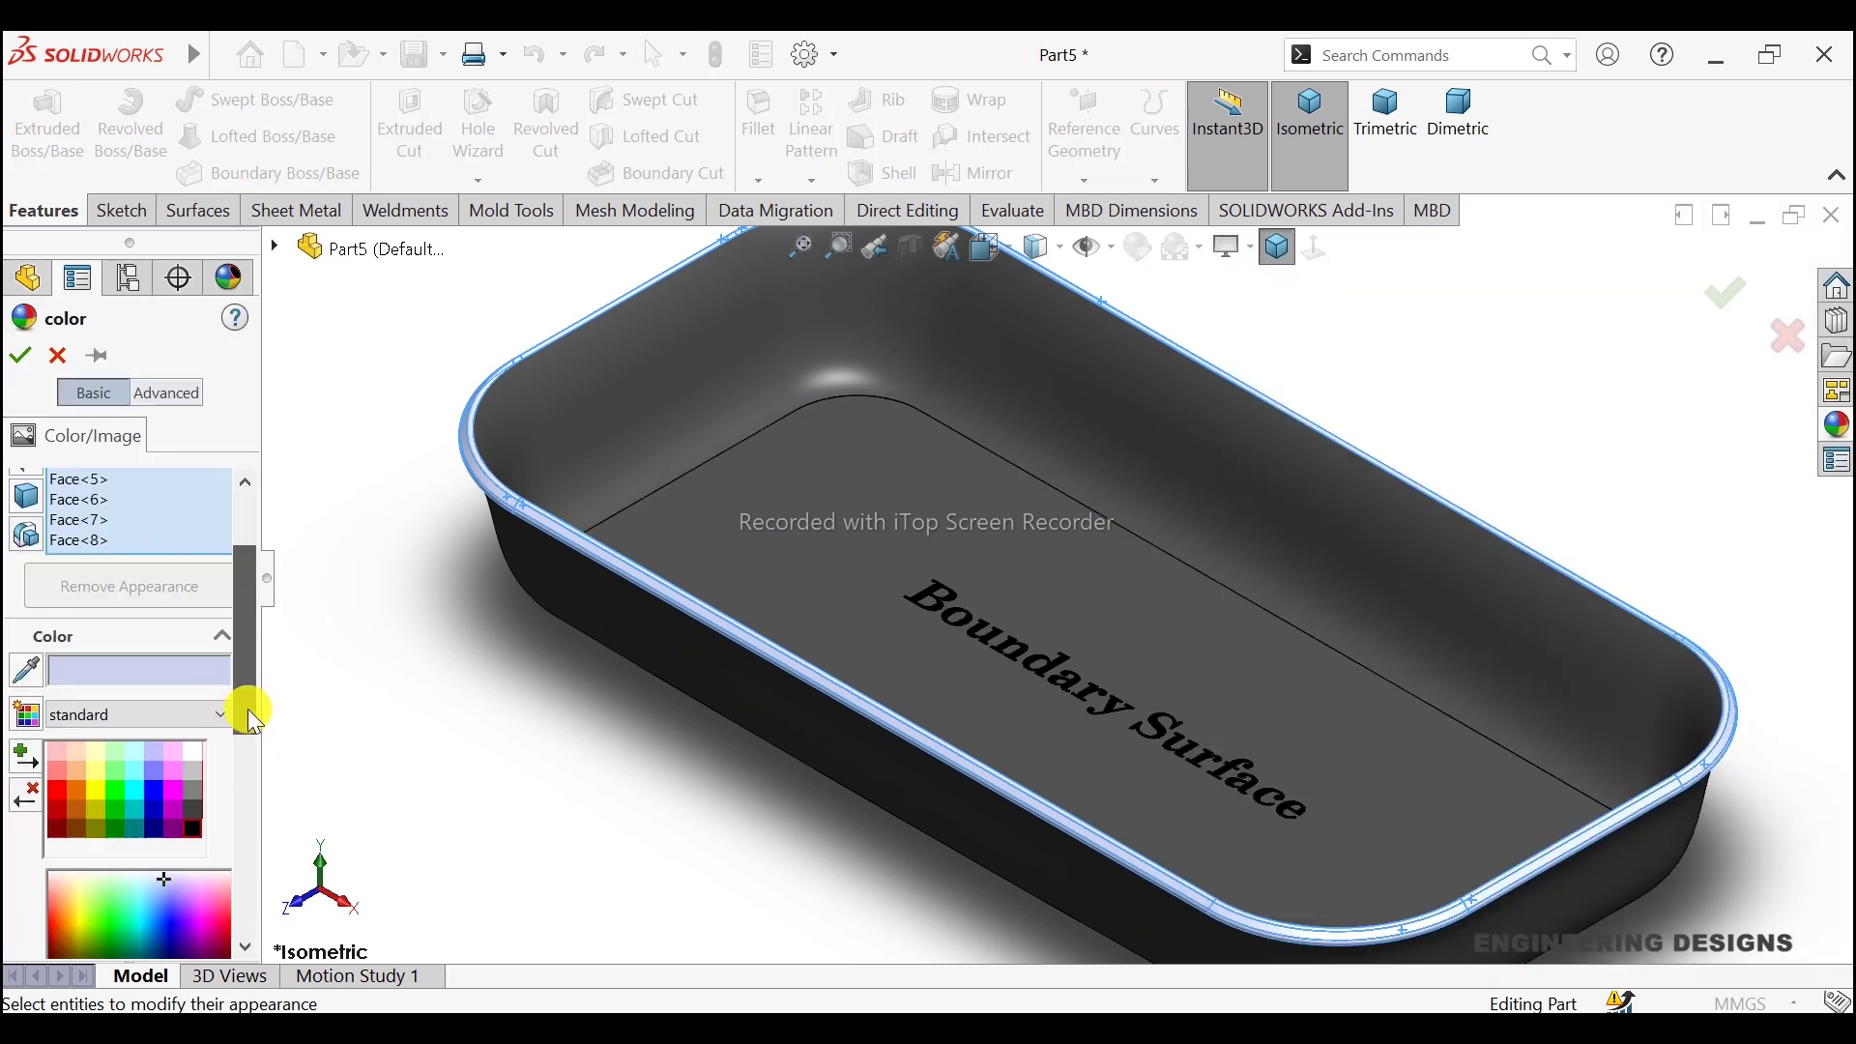
left_click(55, 779)
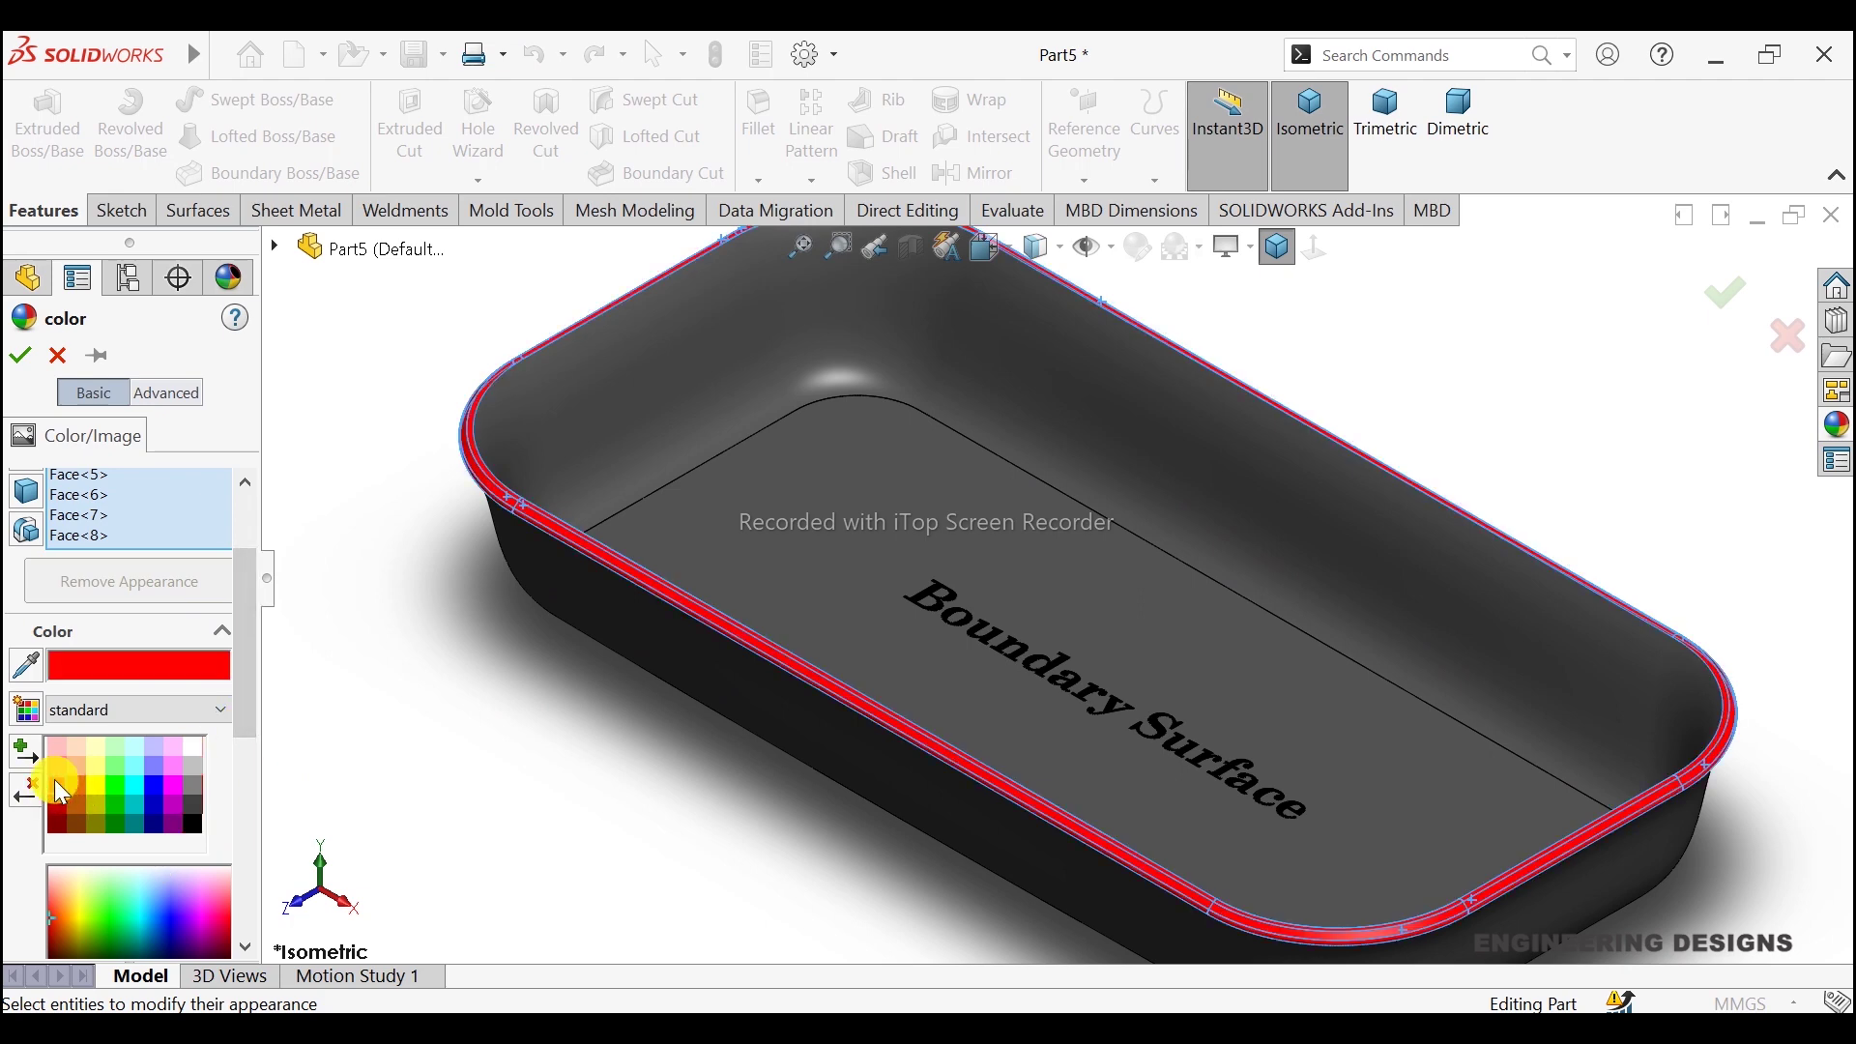
left_click(19, 355)
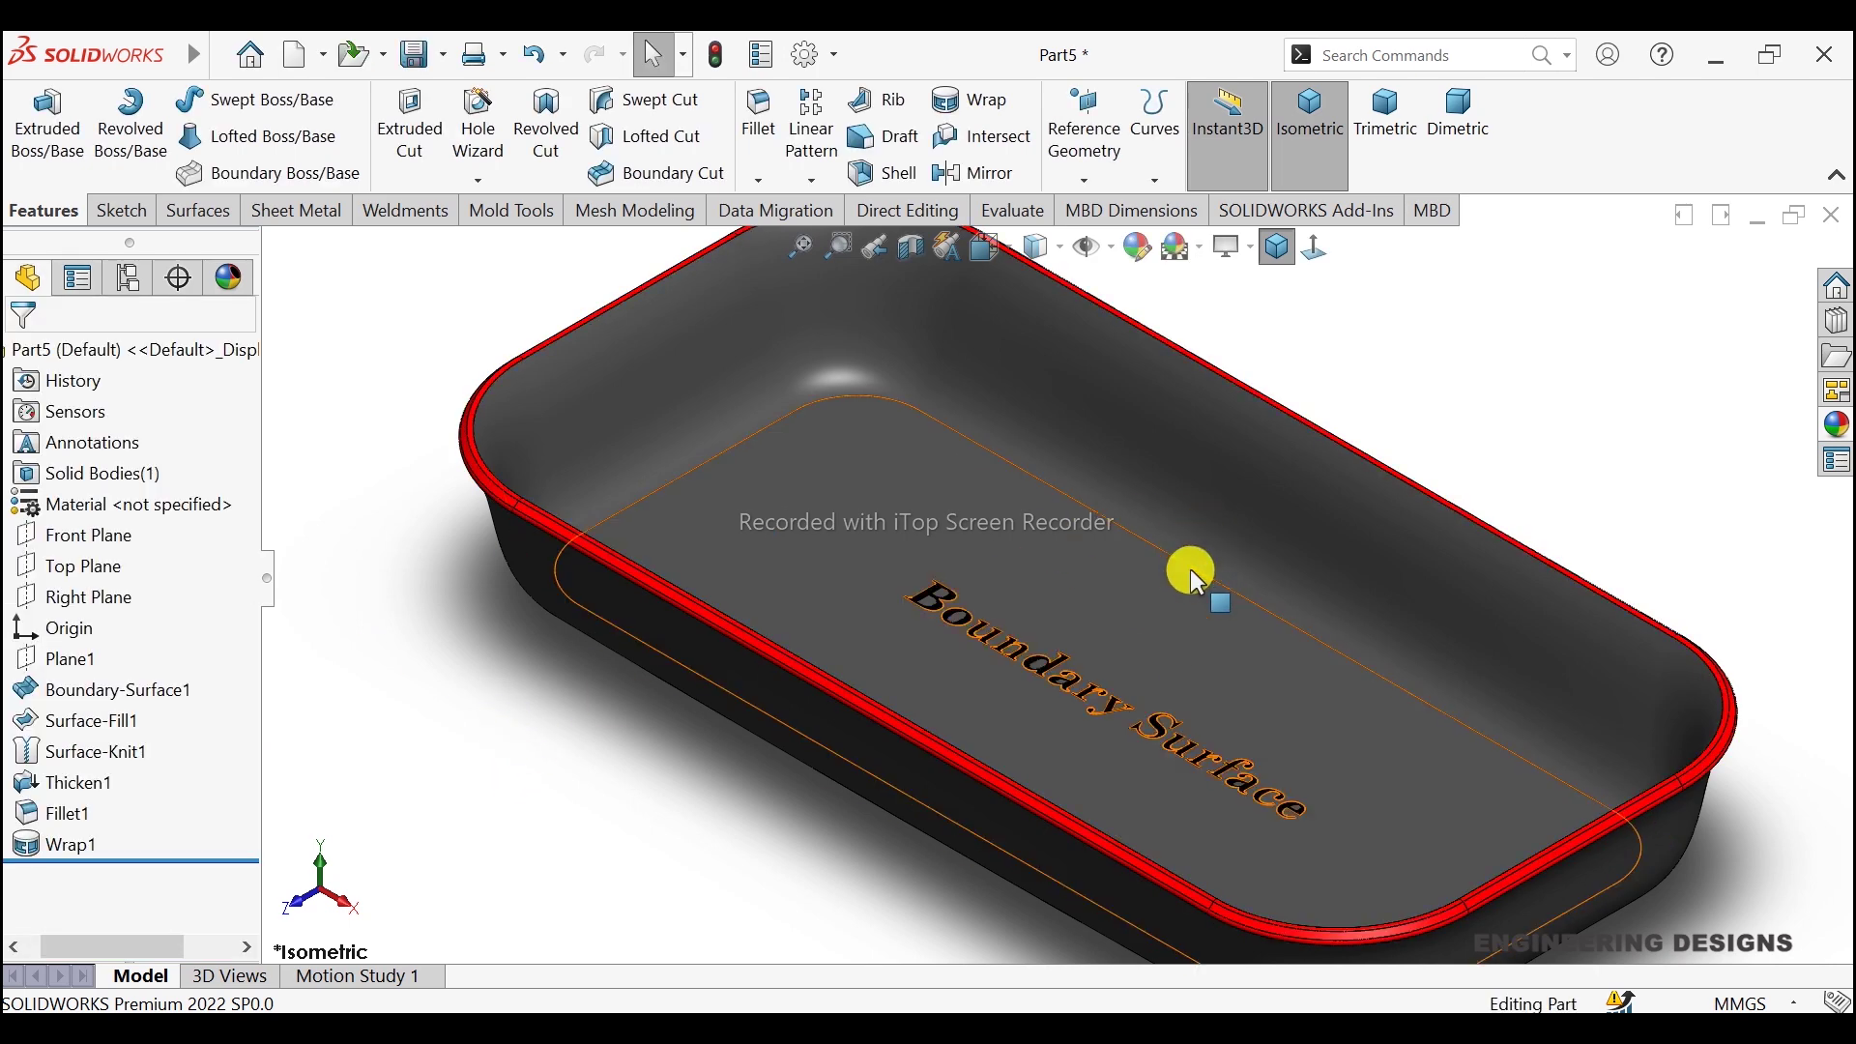
scroll(1058, 580, "up", 3)
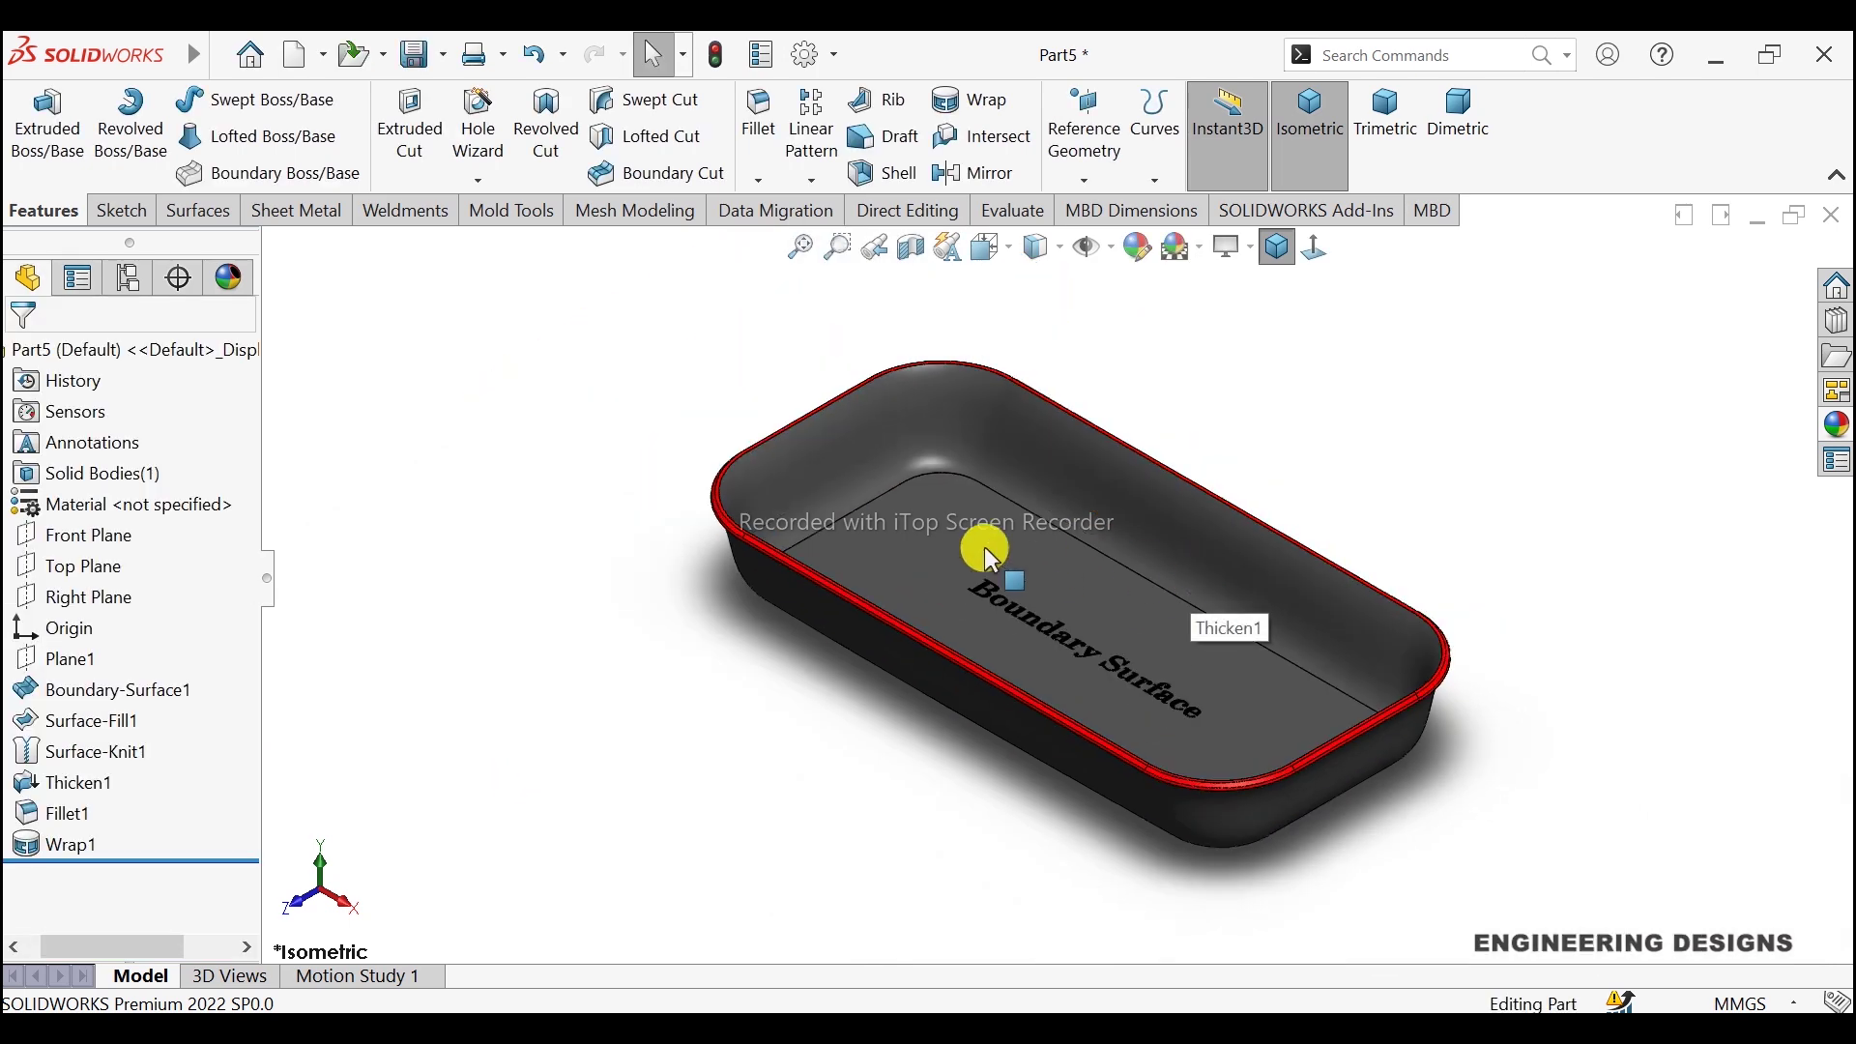
left_click(1371, 143)
scroll(960, 512, "down", 2)
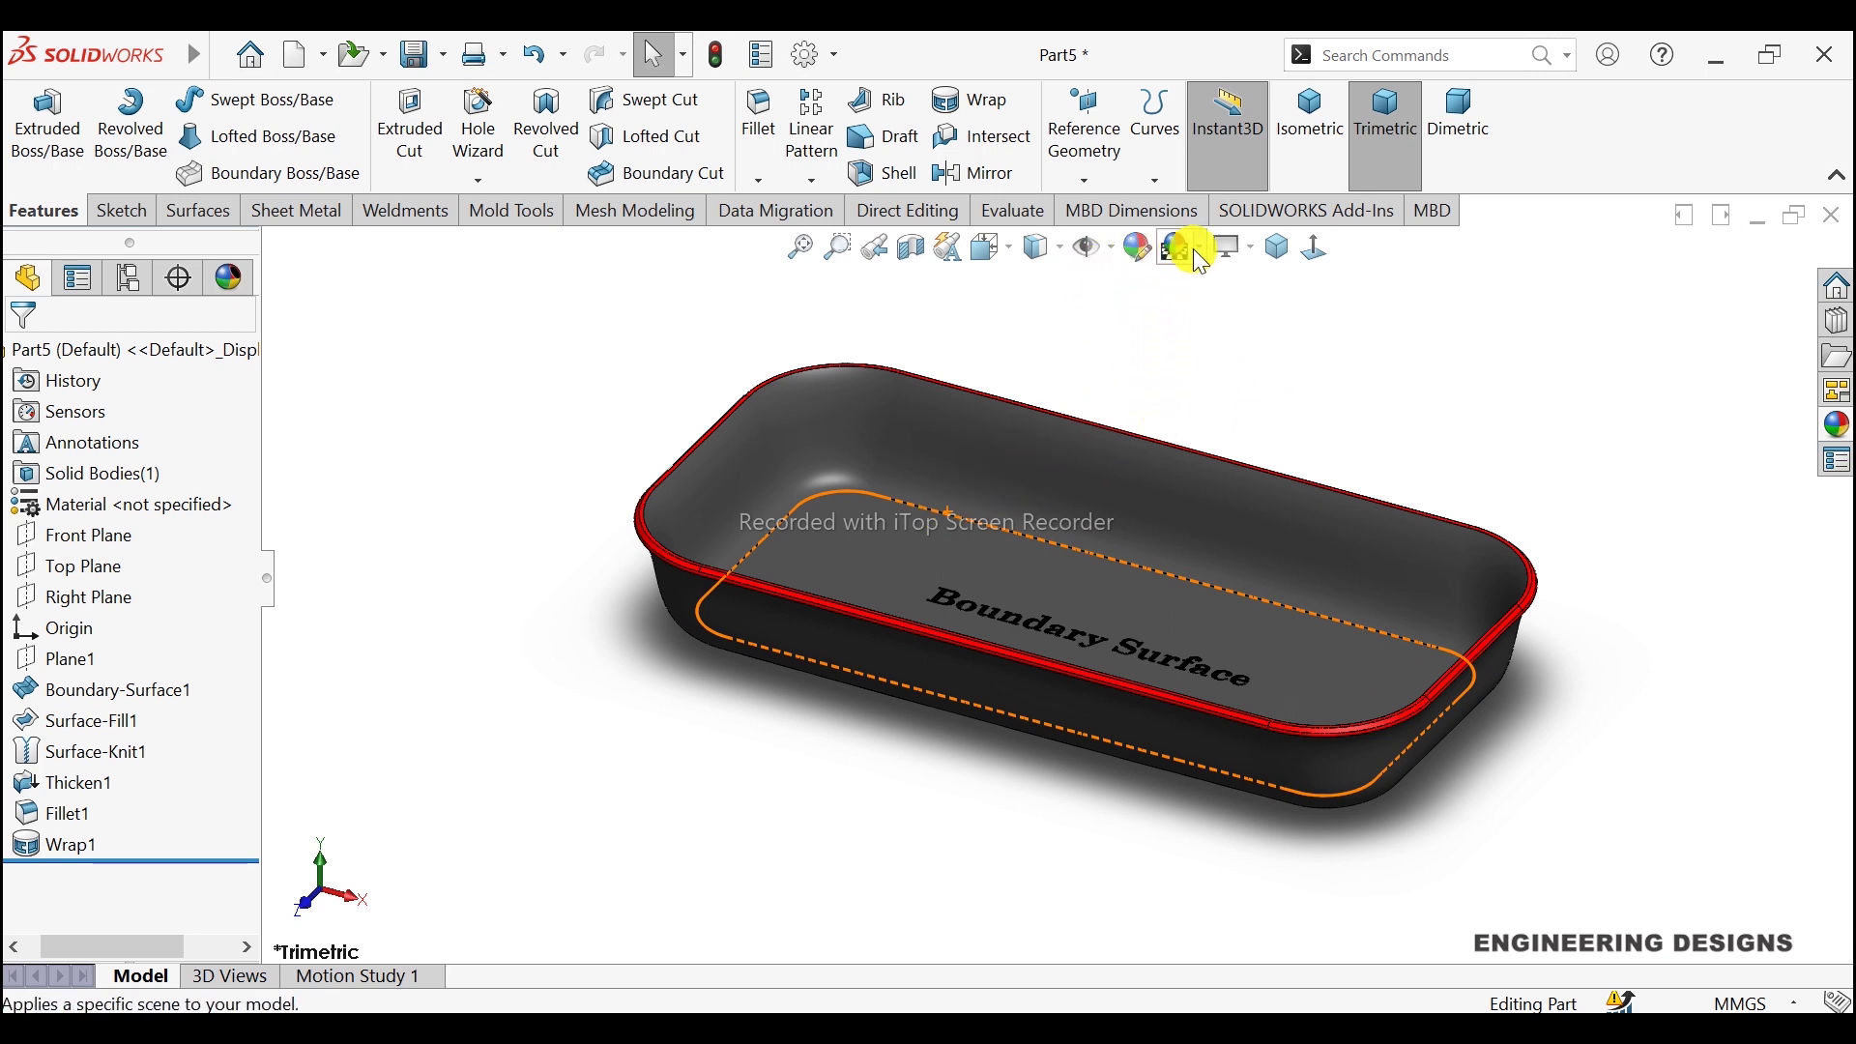
left_click(1042, 246)
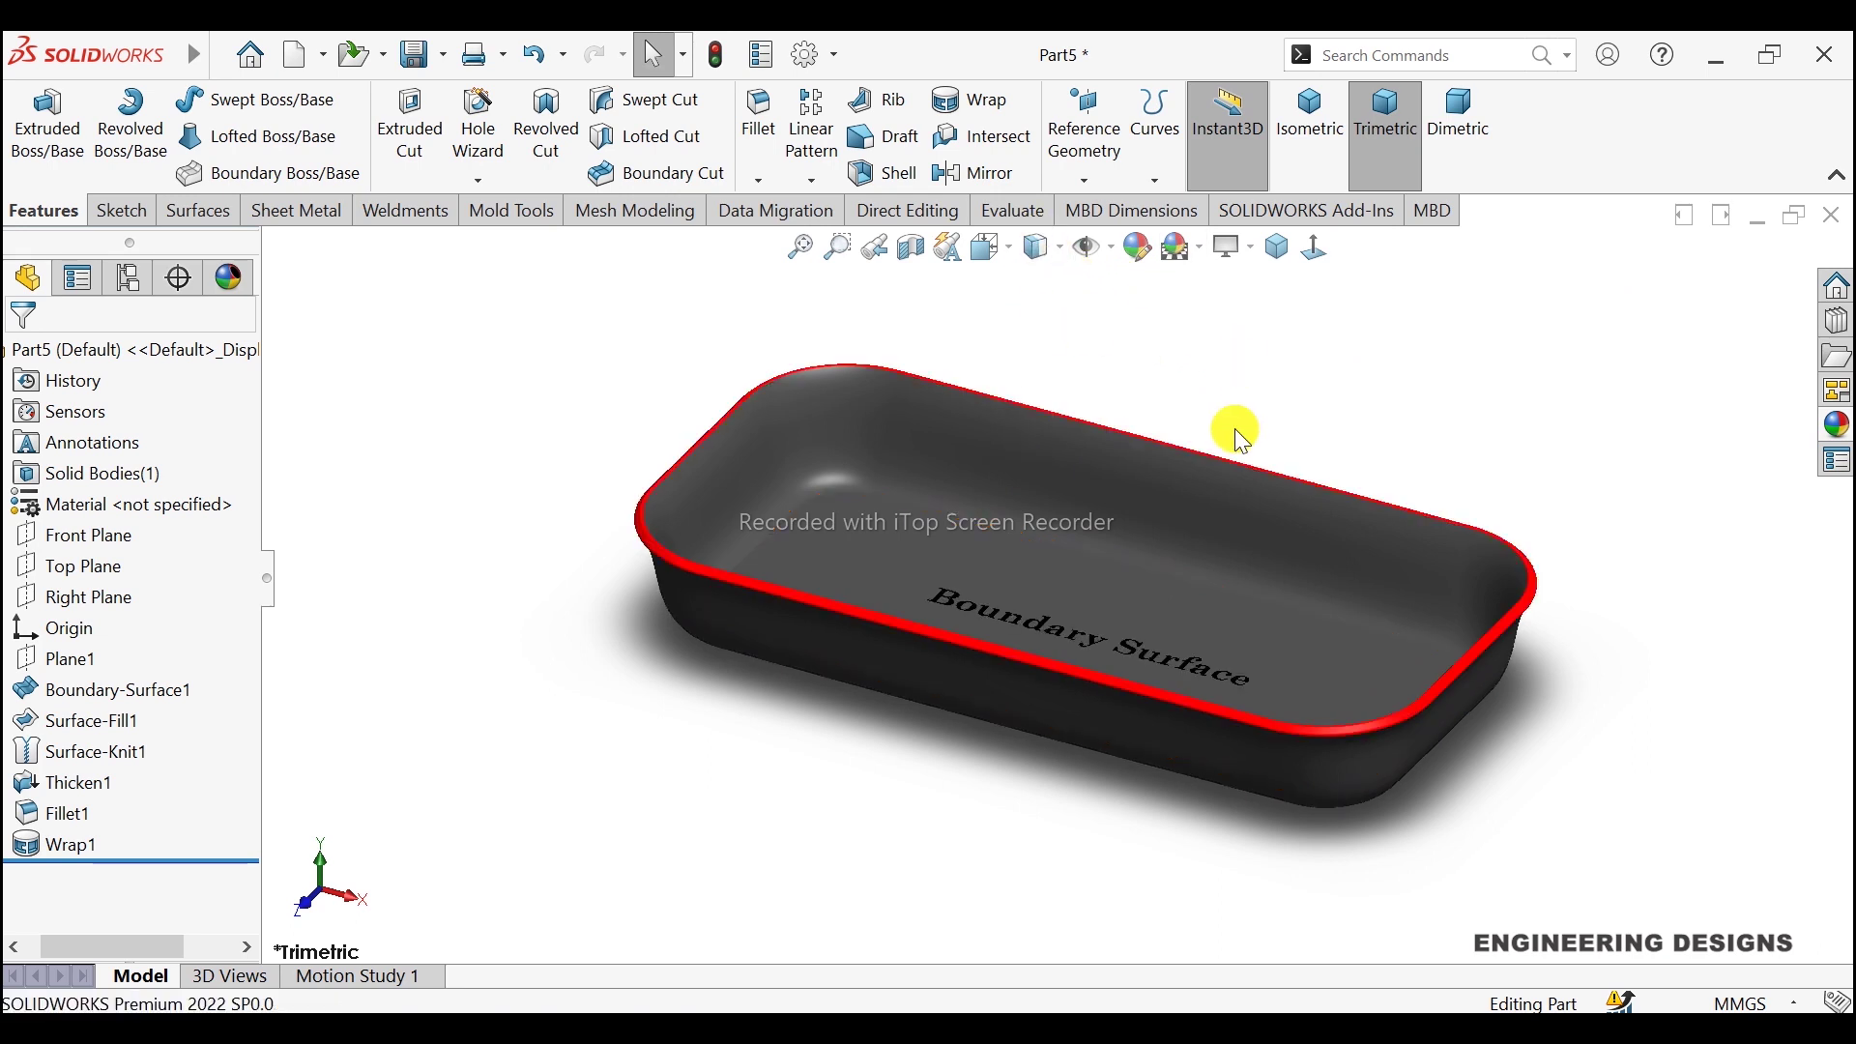
scroll(1036, 424, "down", 2)
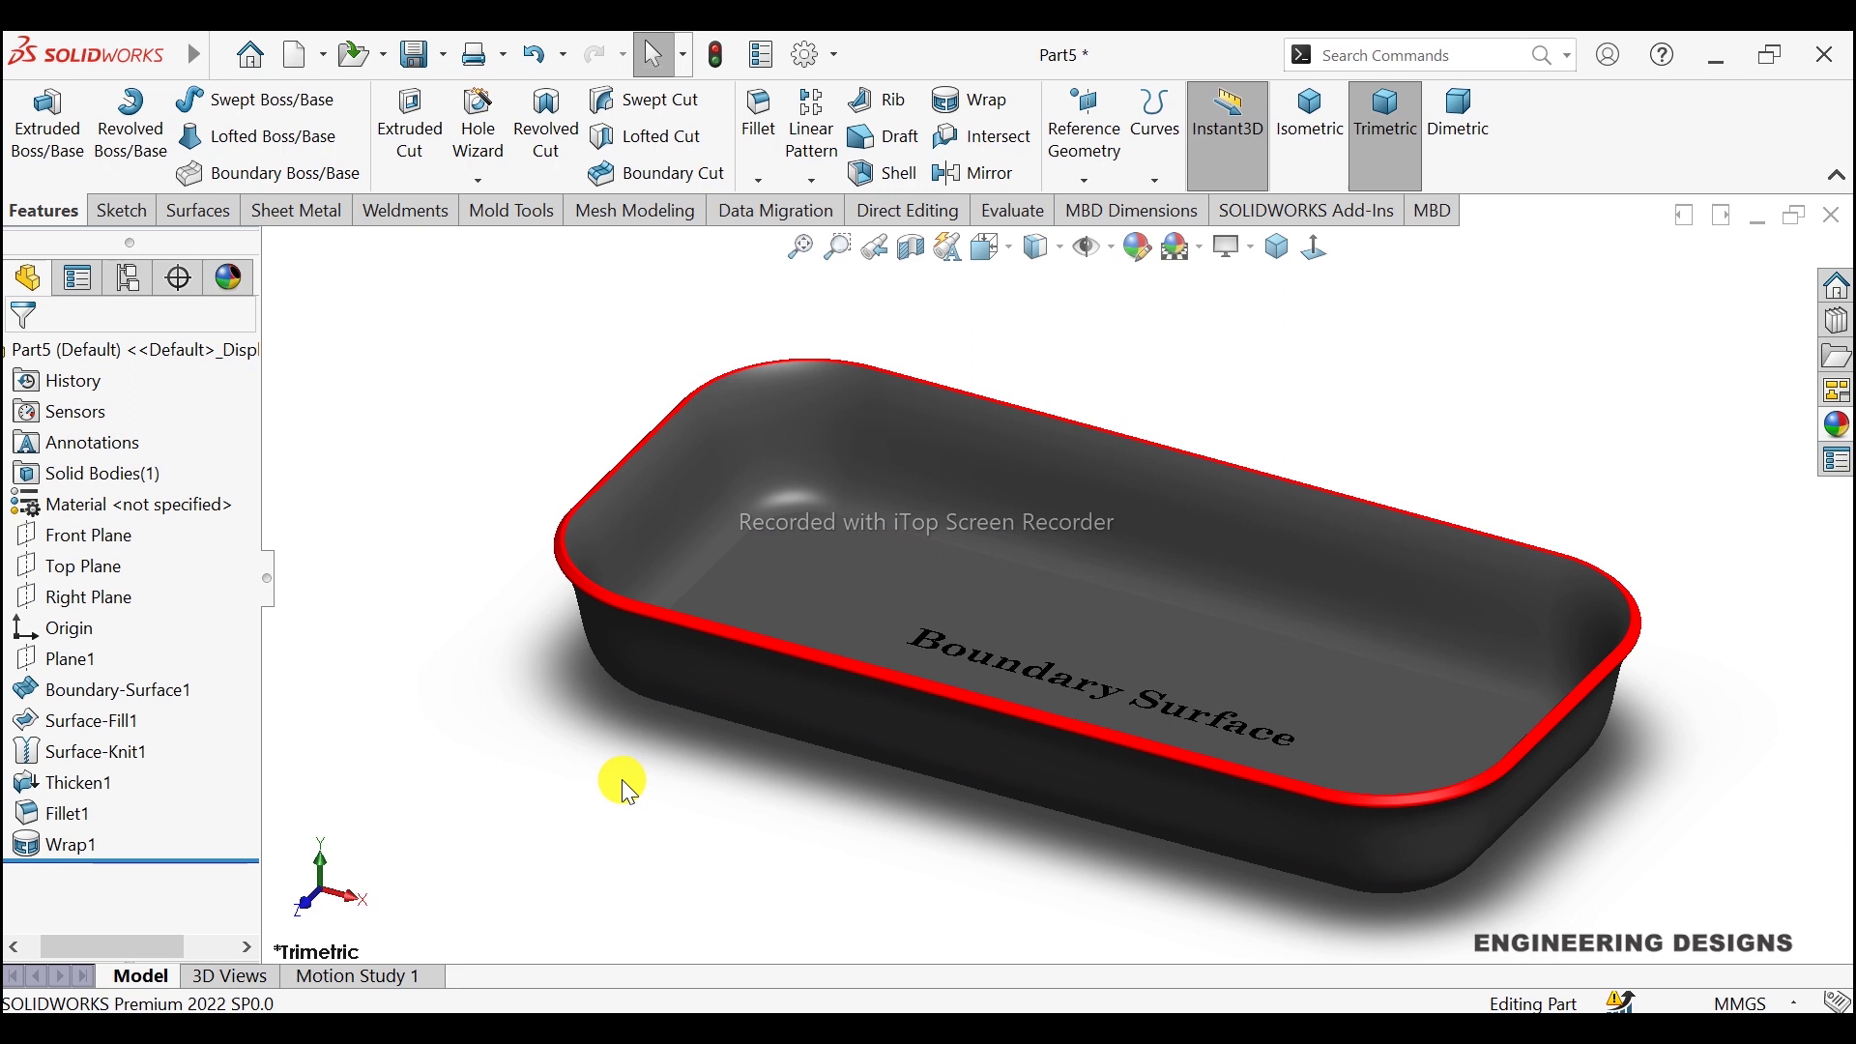
scroll(1396, 651, "up", 1)
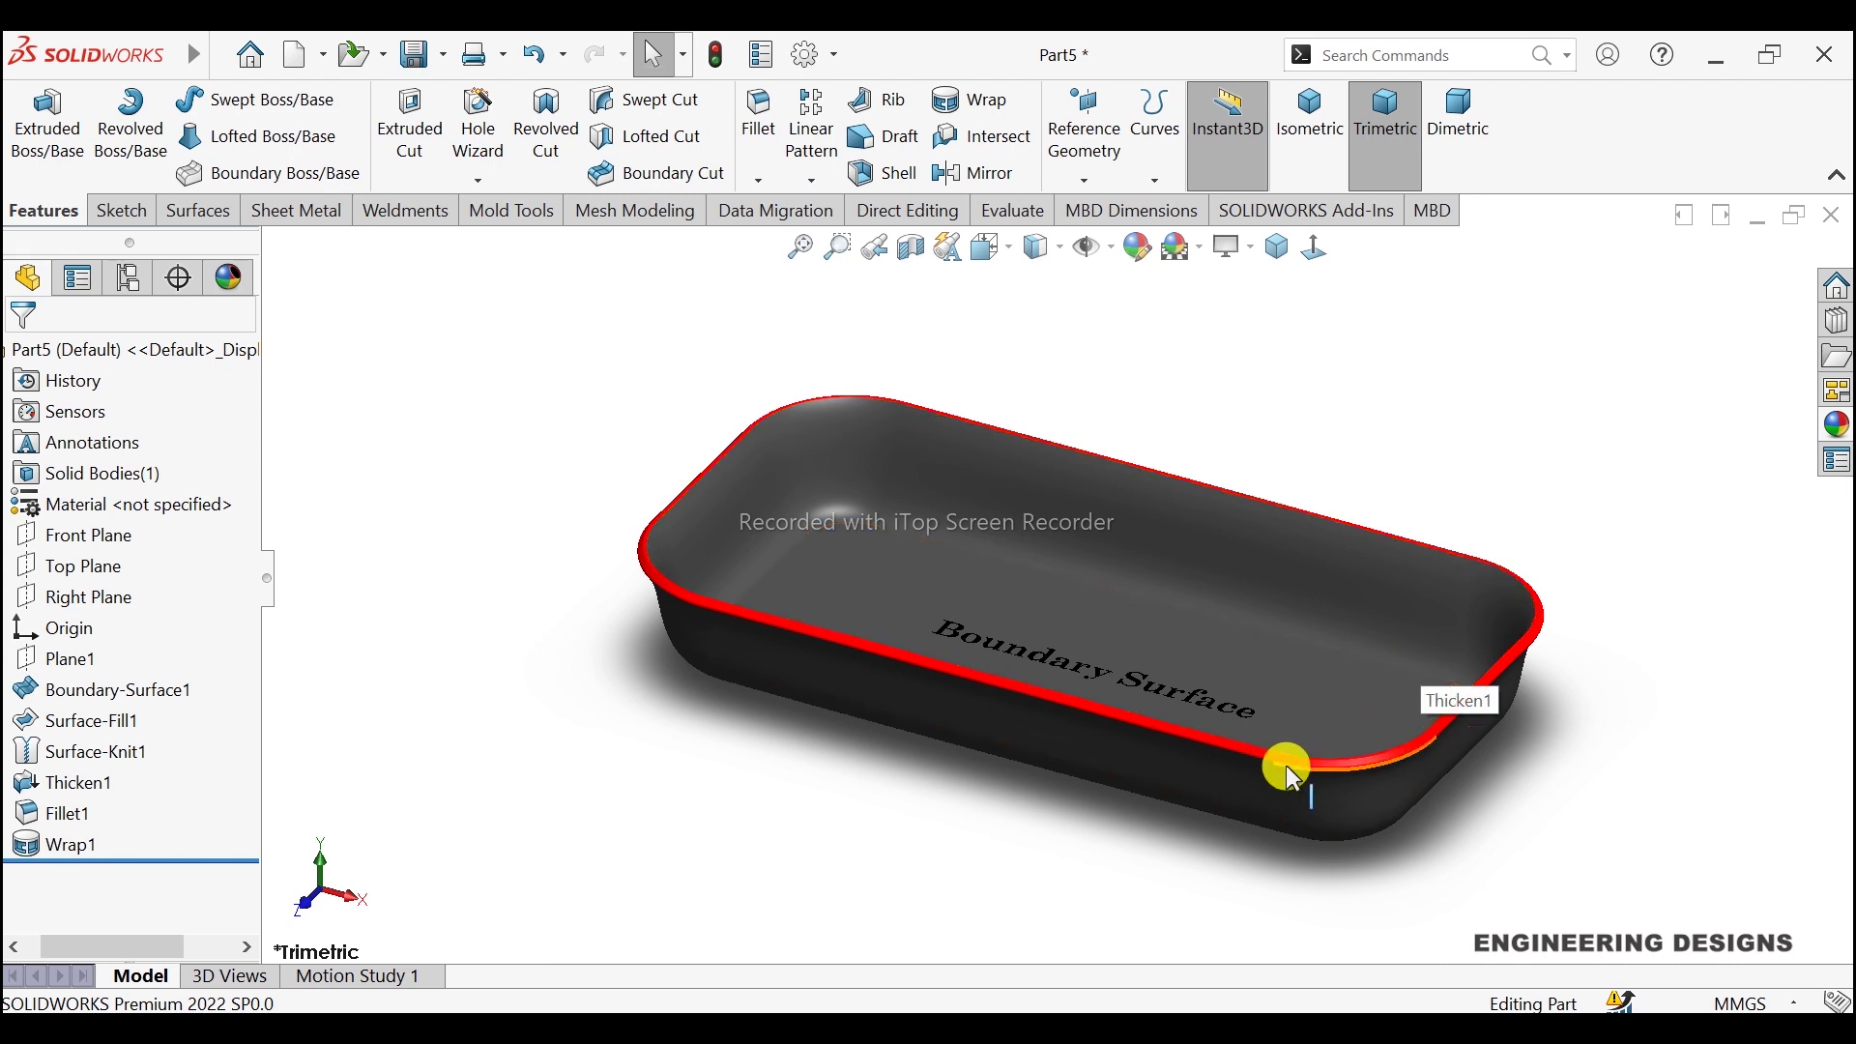
scroll(1314, 609, "down", 1)
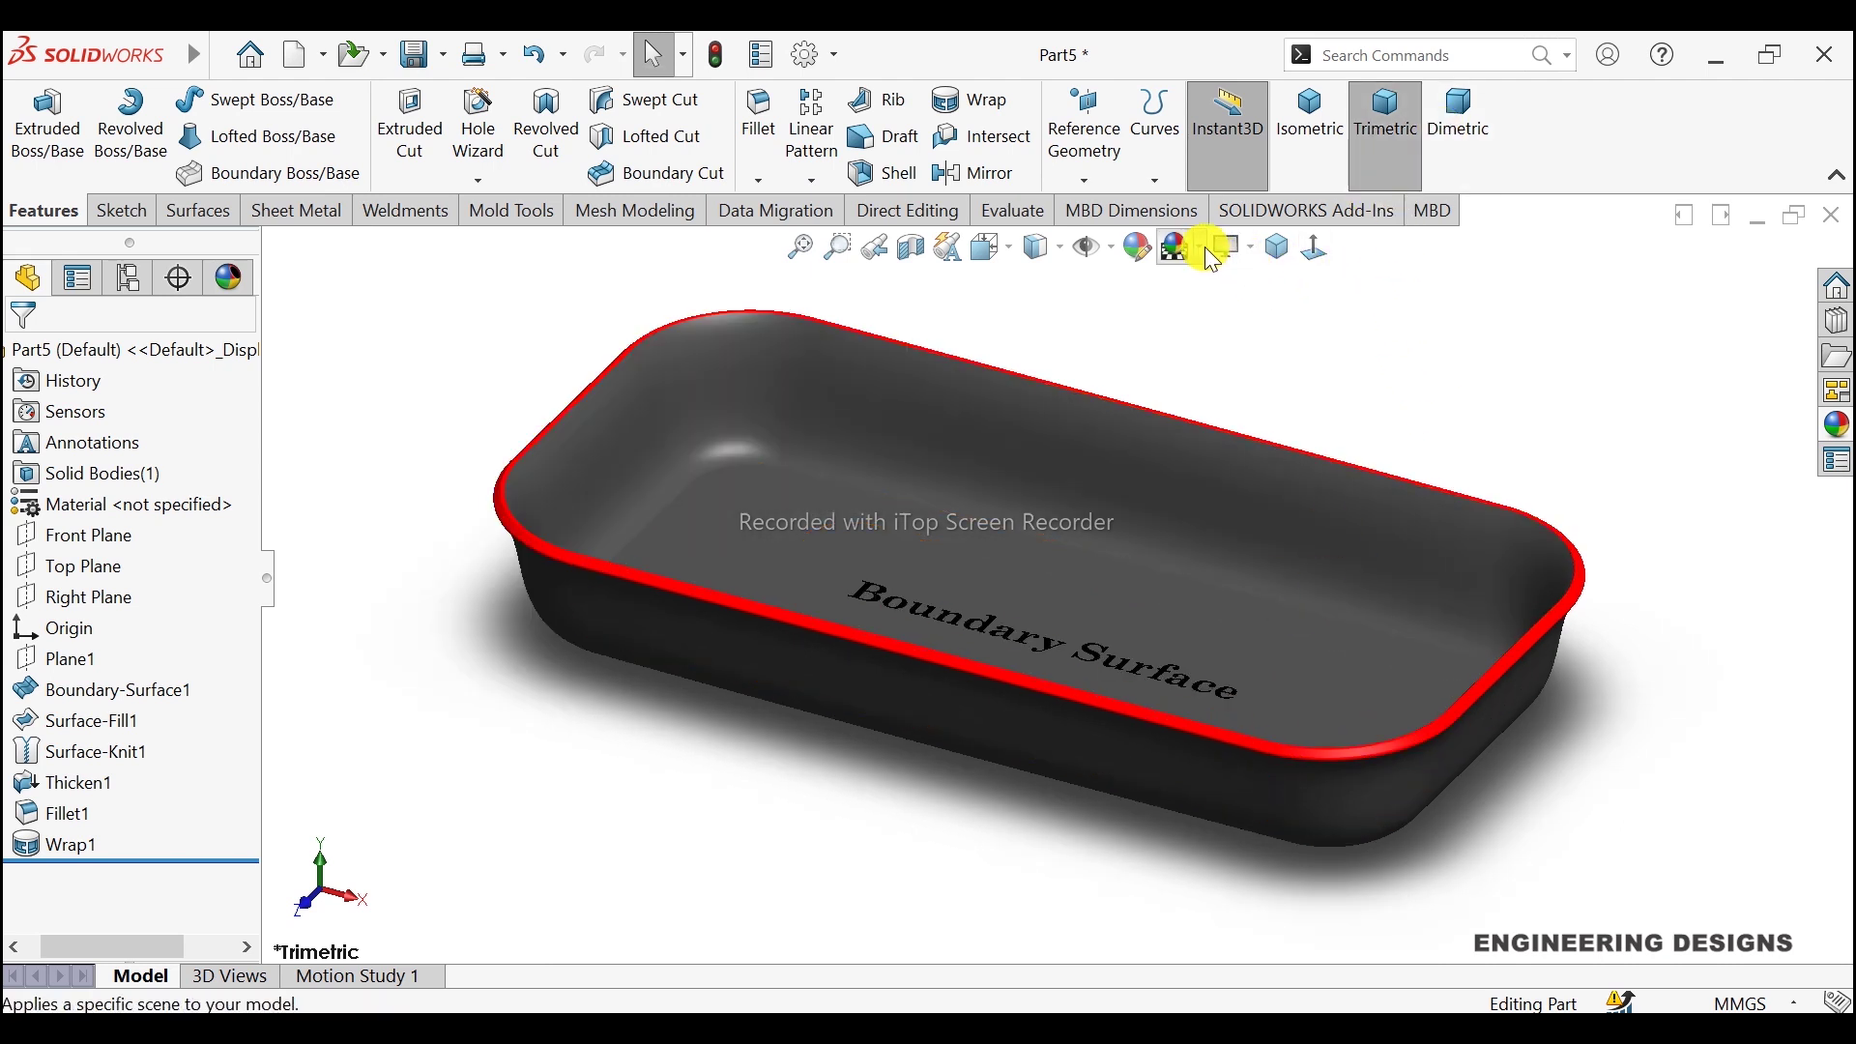
Step: Show the tray in perspective, ending in trimetric, with the FeatureManager hidden and zoomed to fit
left_click(1237, 247)
left_click(1272, 358)
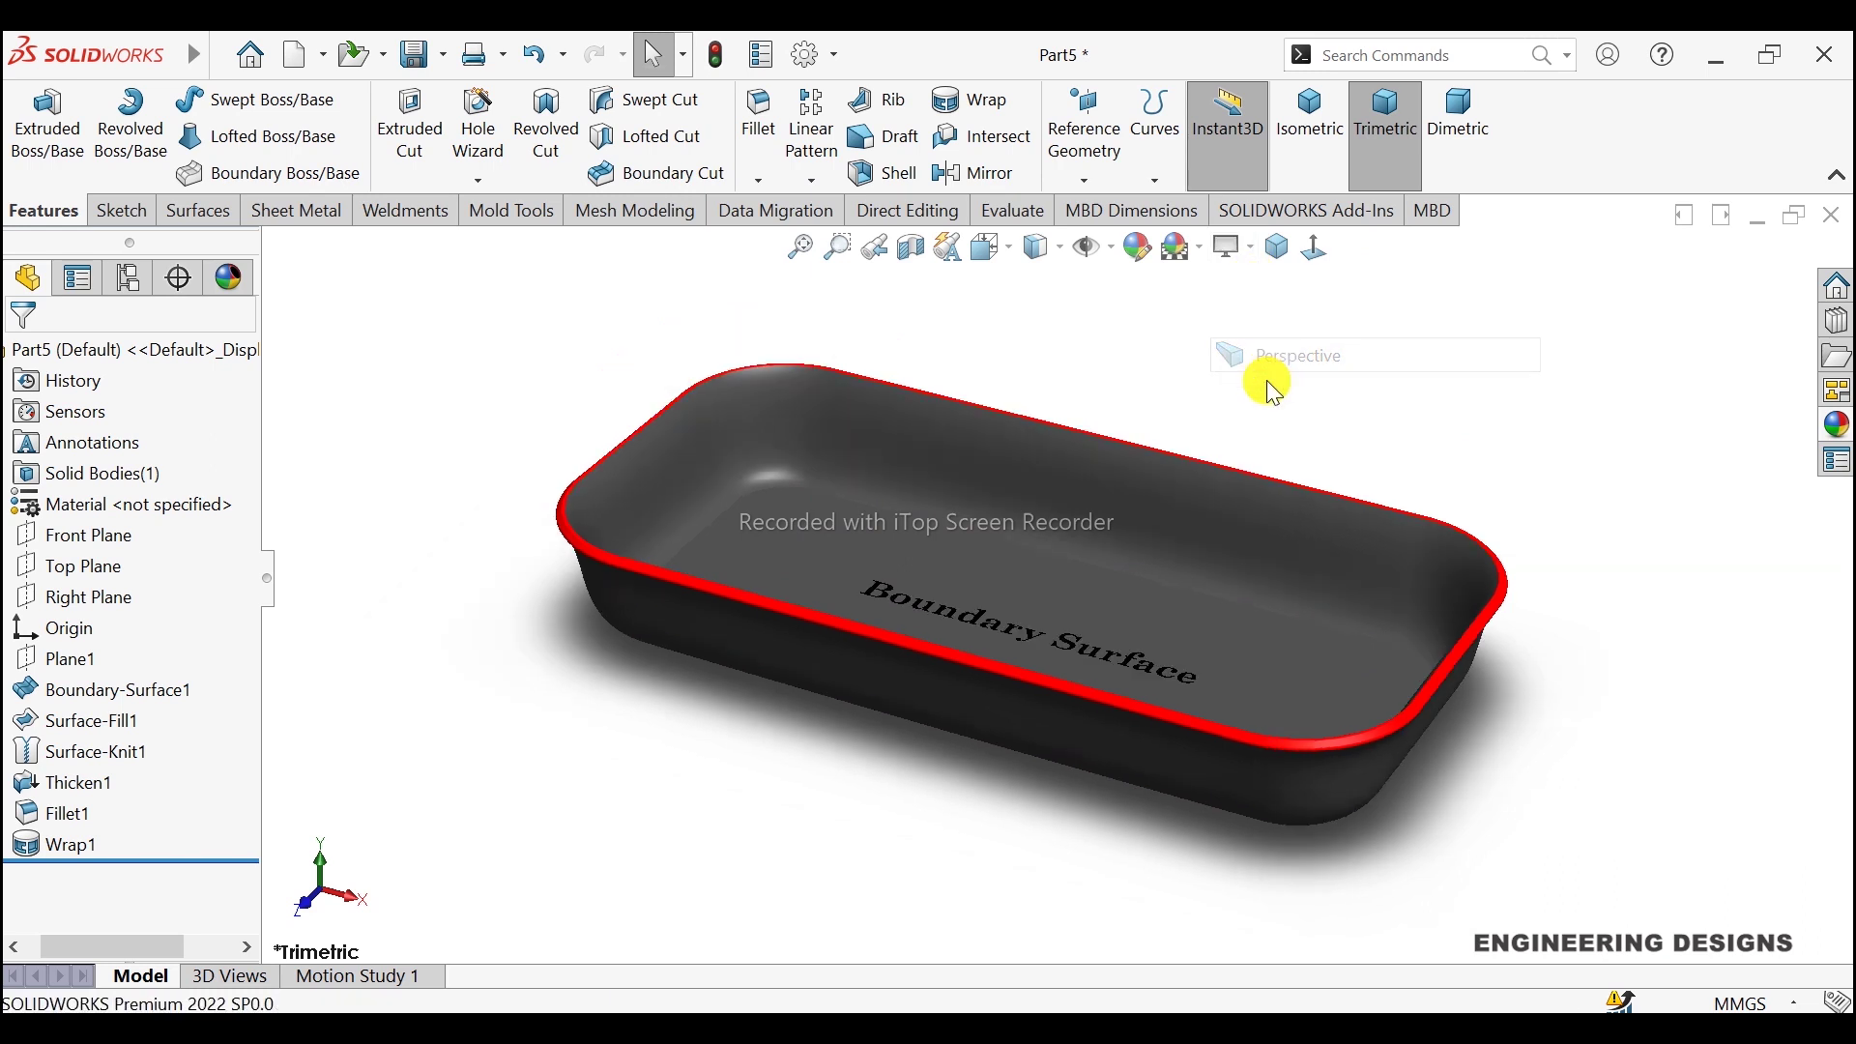
scroll(841, 557, "down", 1)
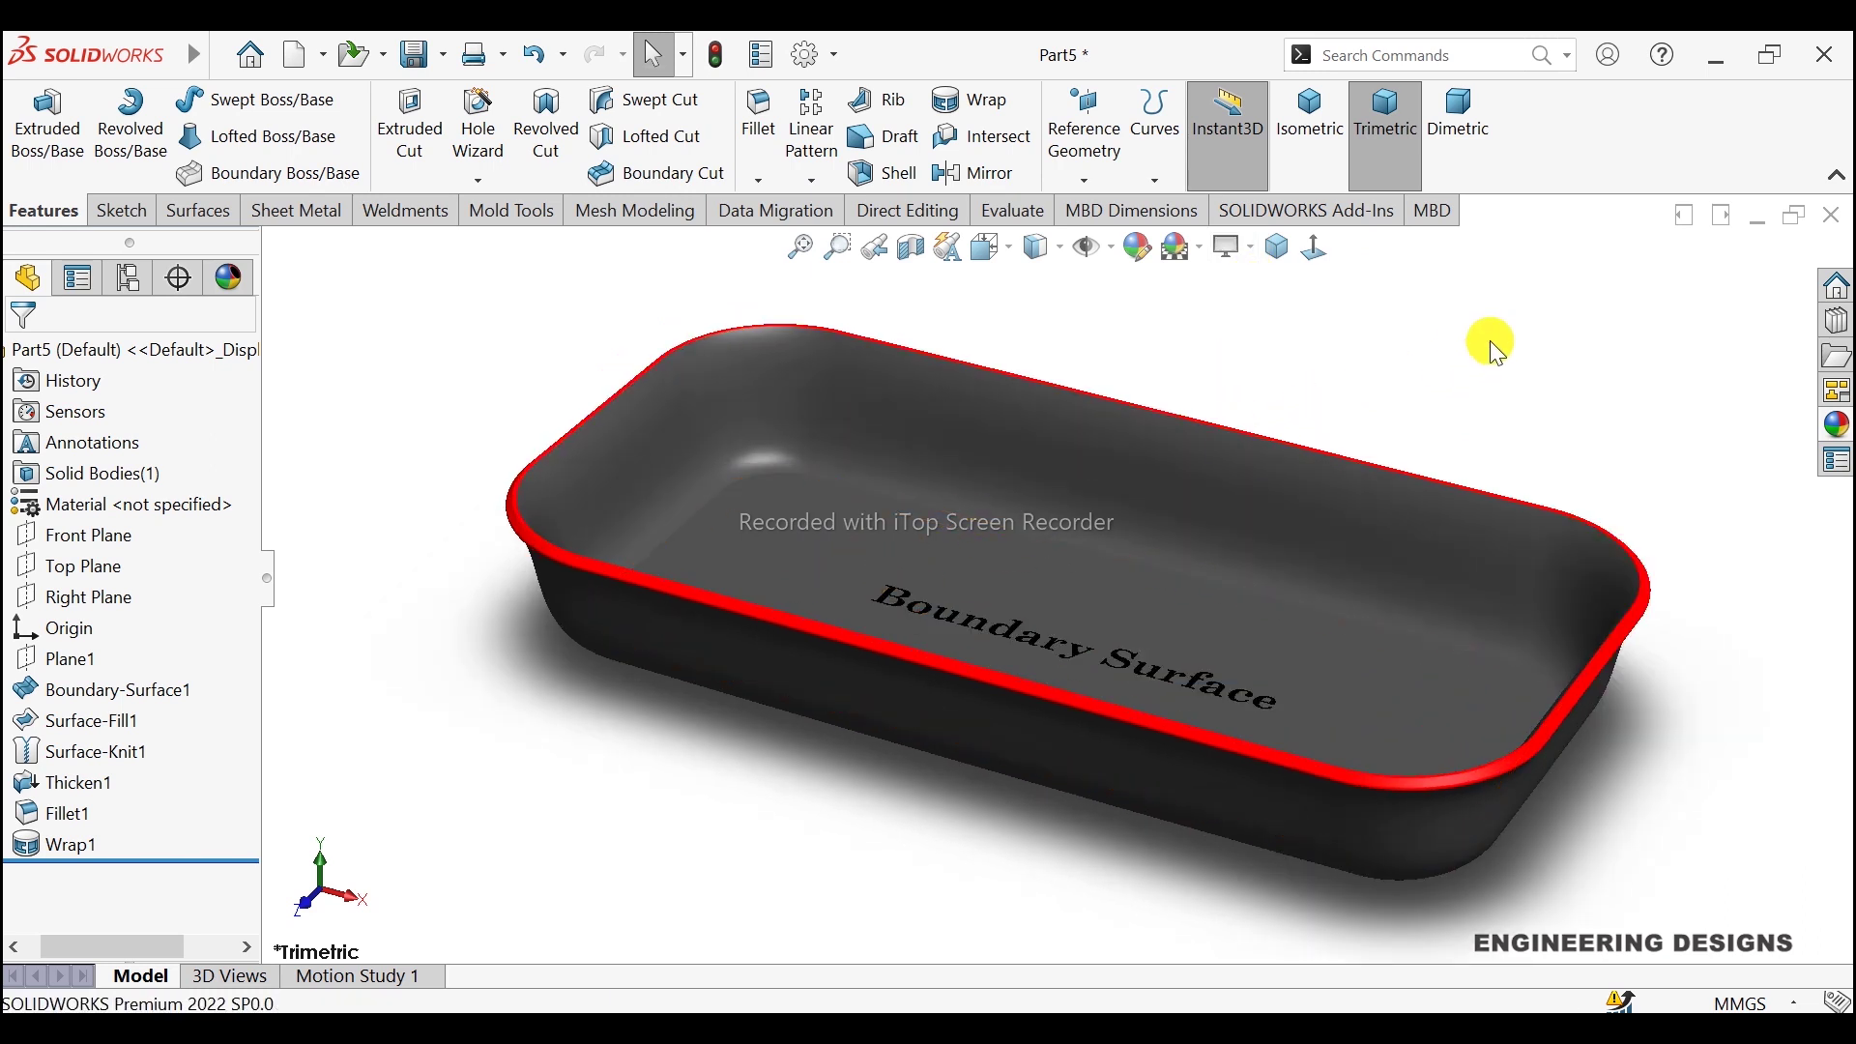
left_click(1445, 134)
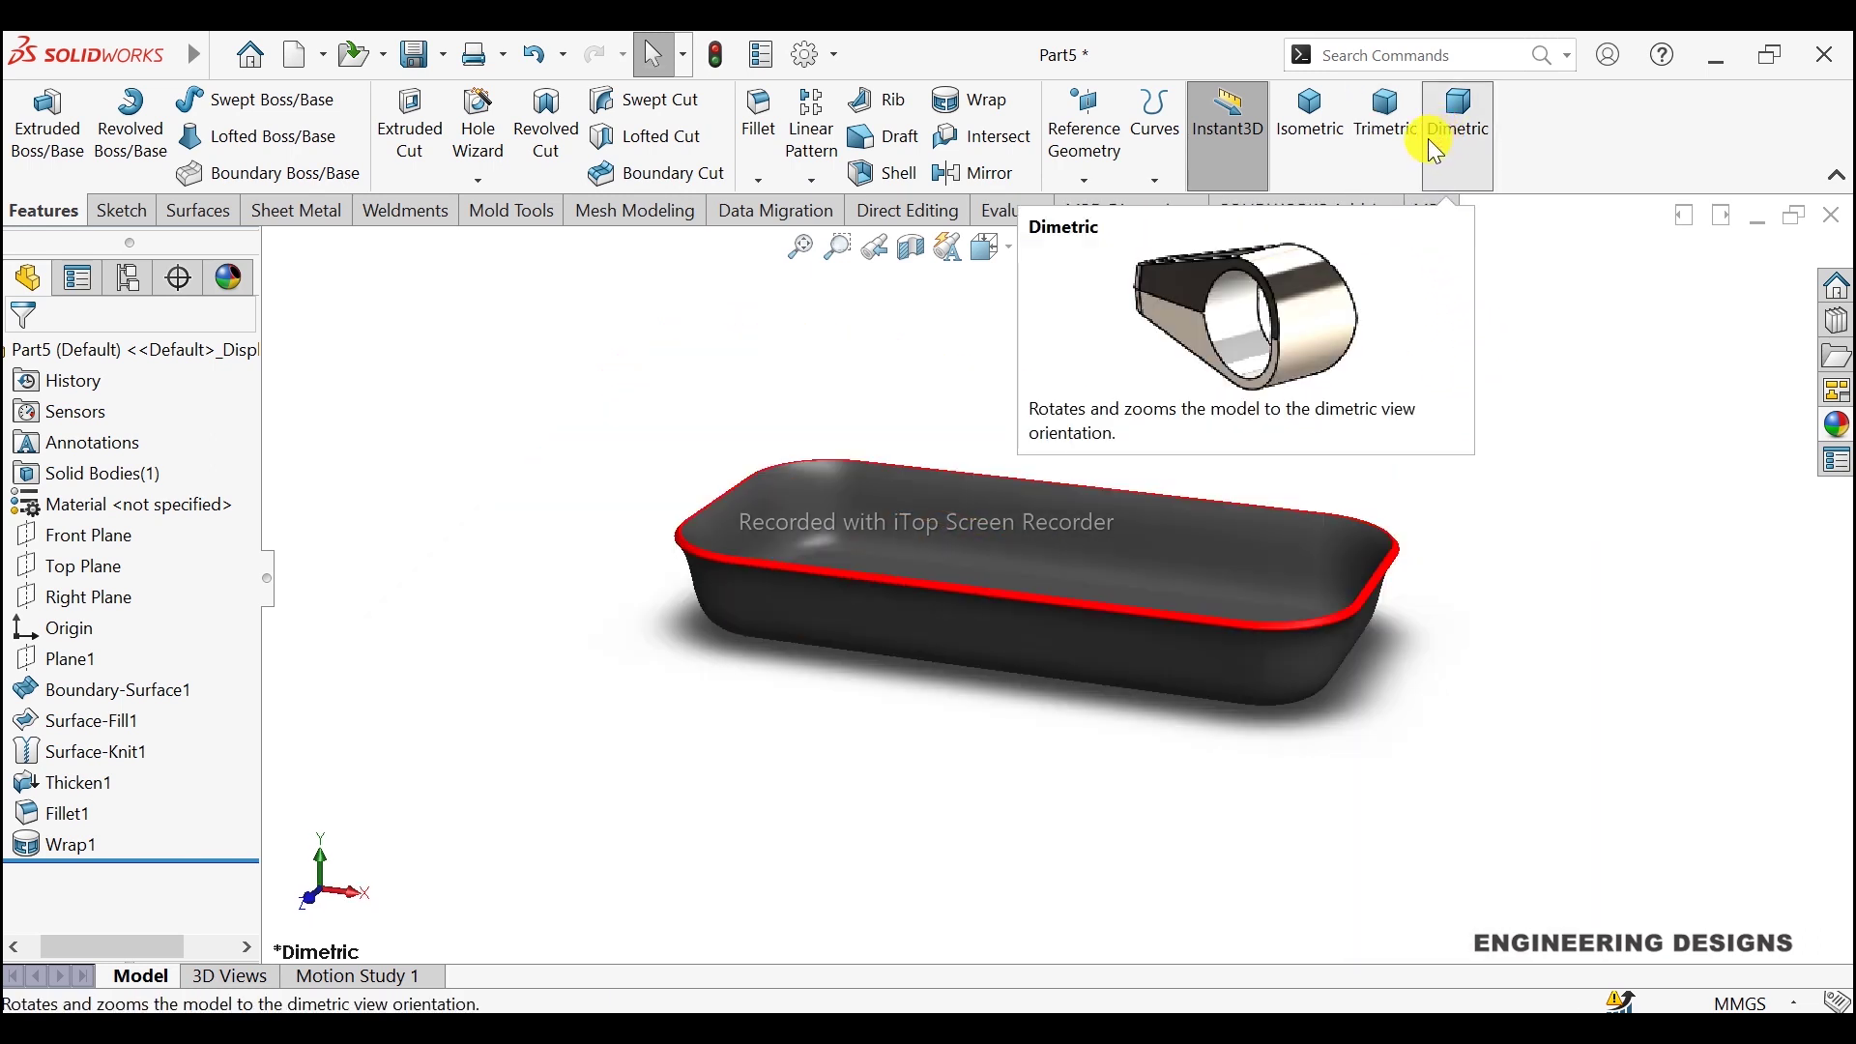
left_click(1310, 121)
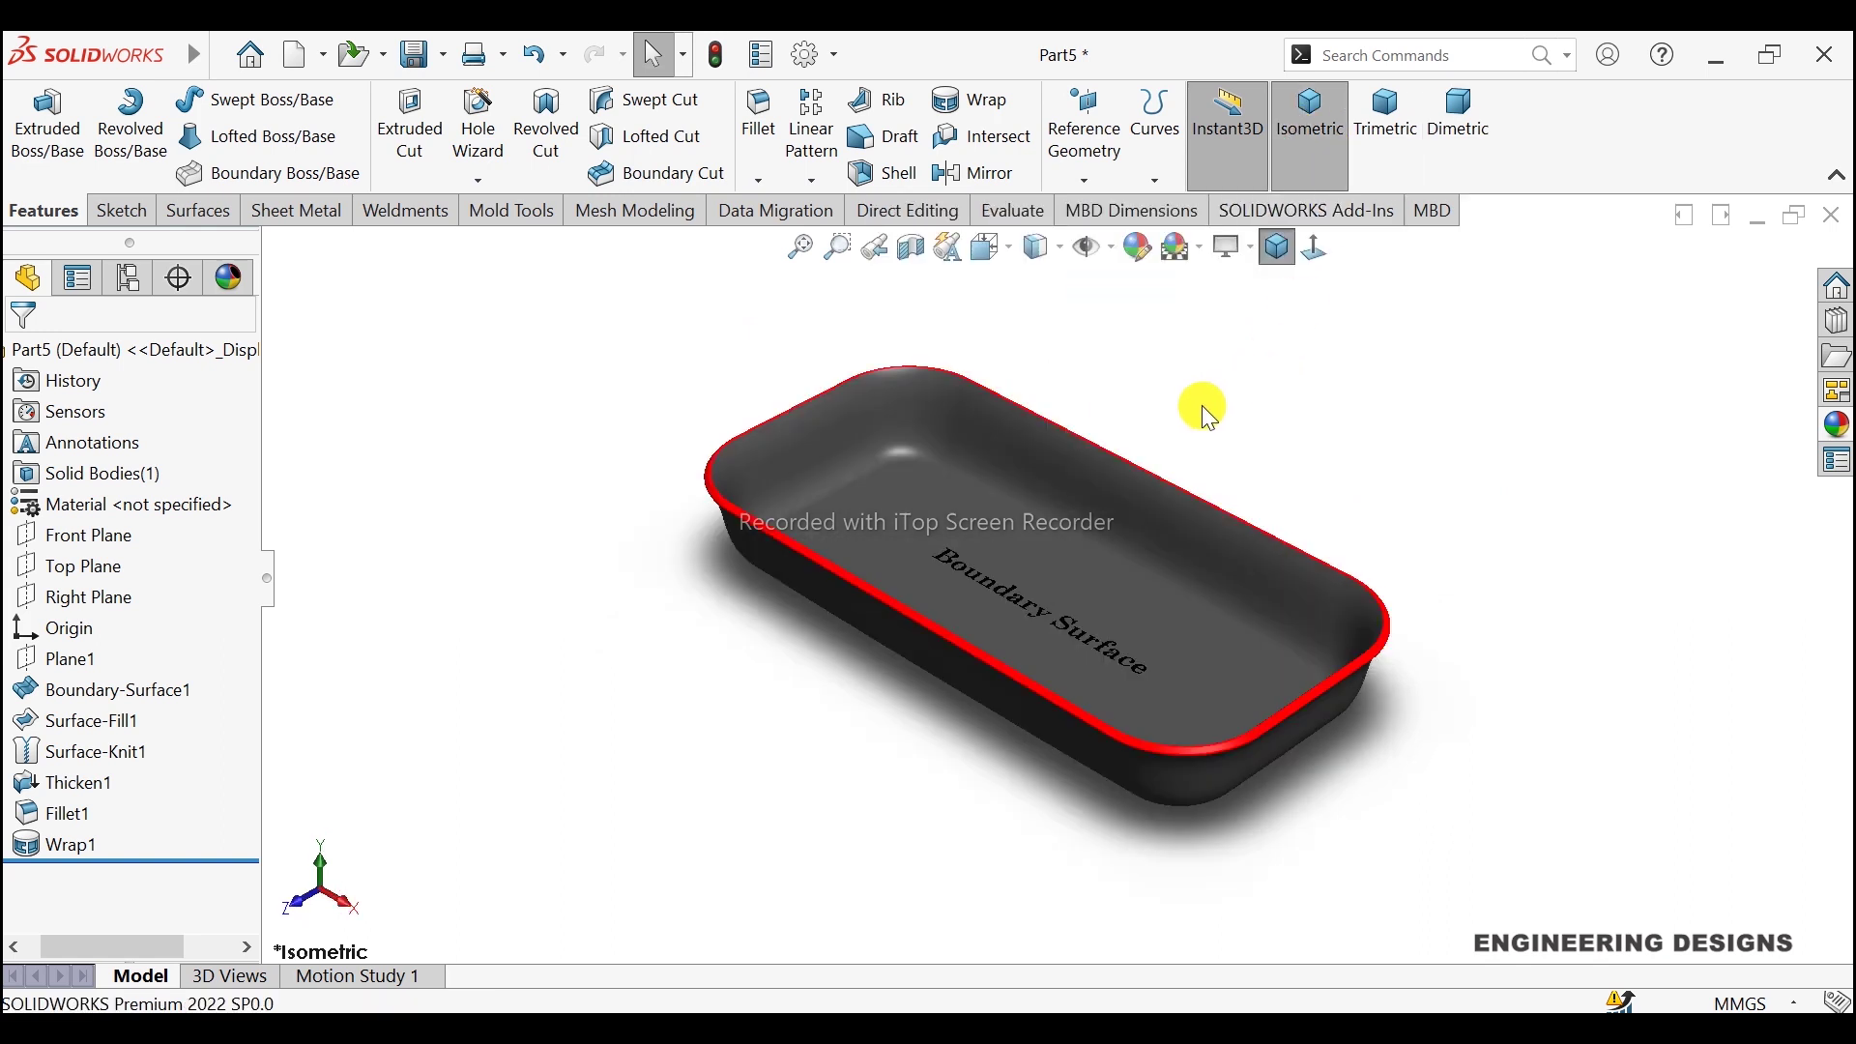
left_click(1383, 112)
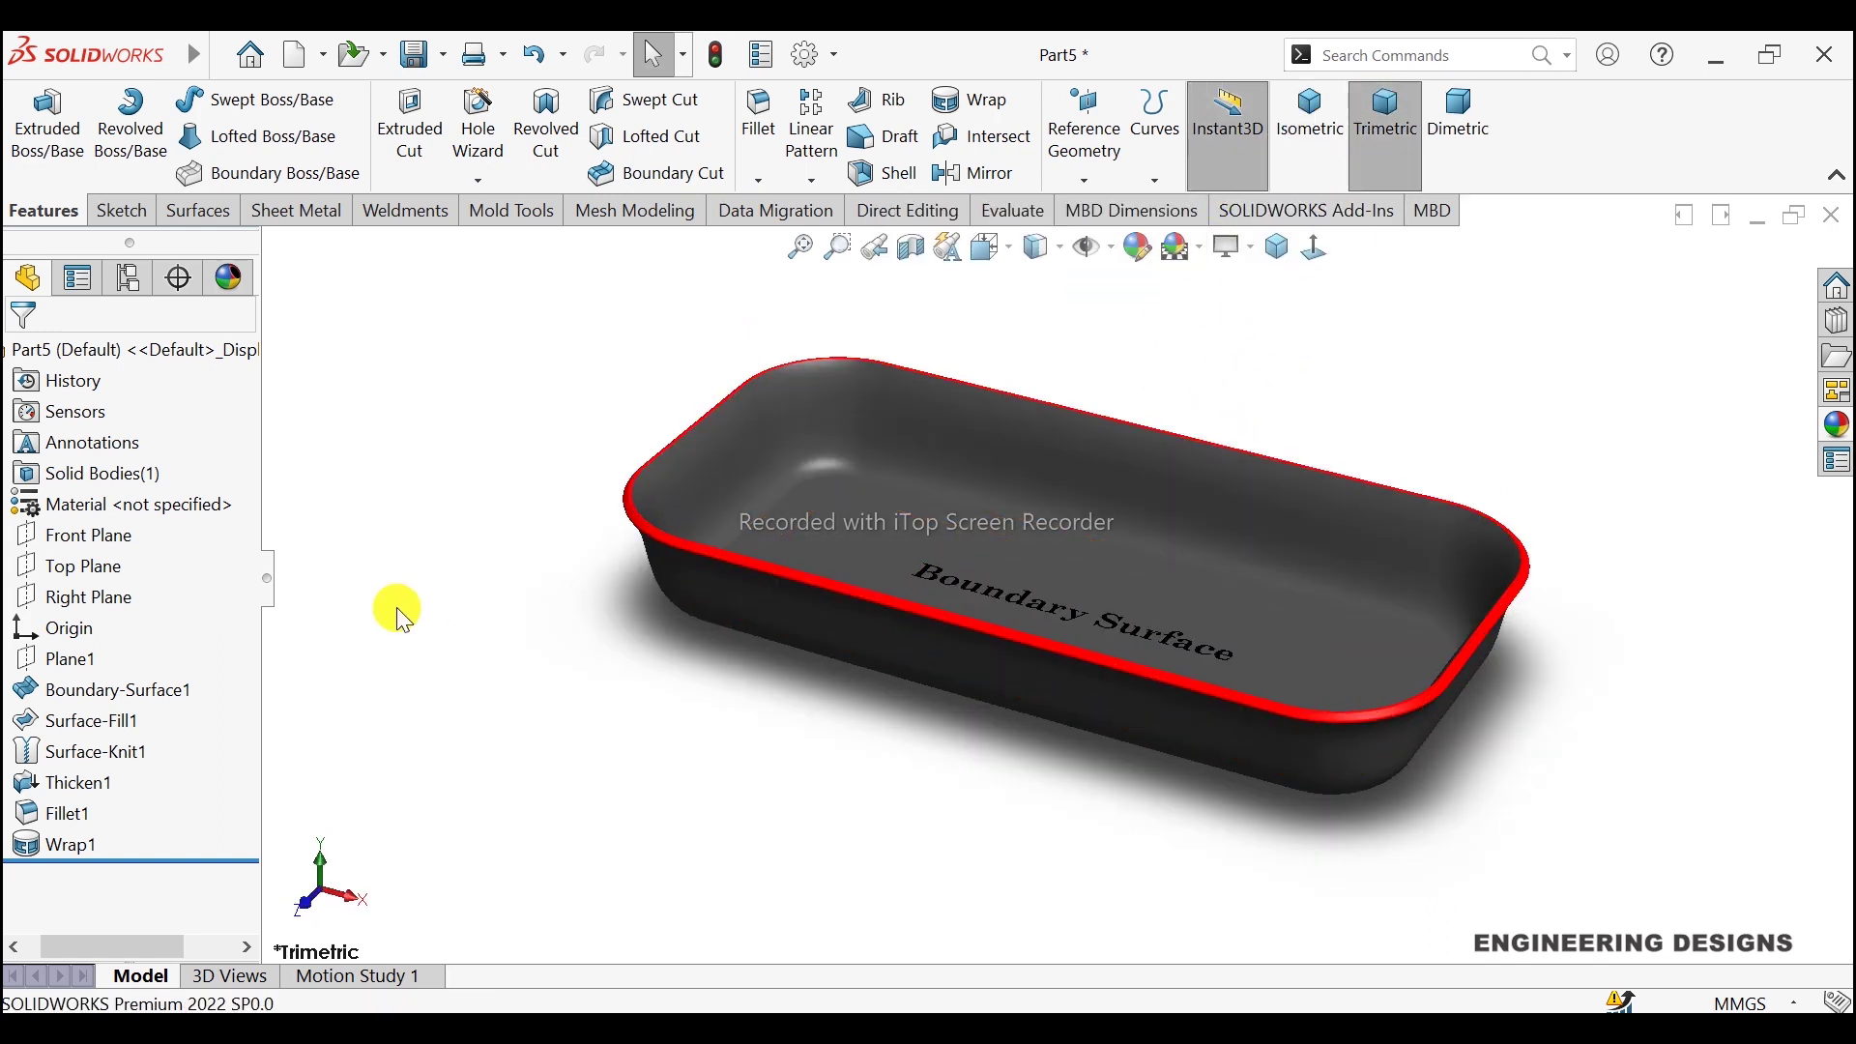
left_click(266, 577)
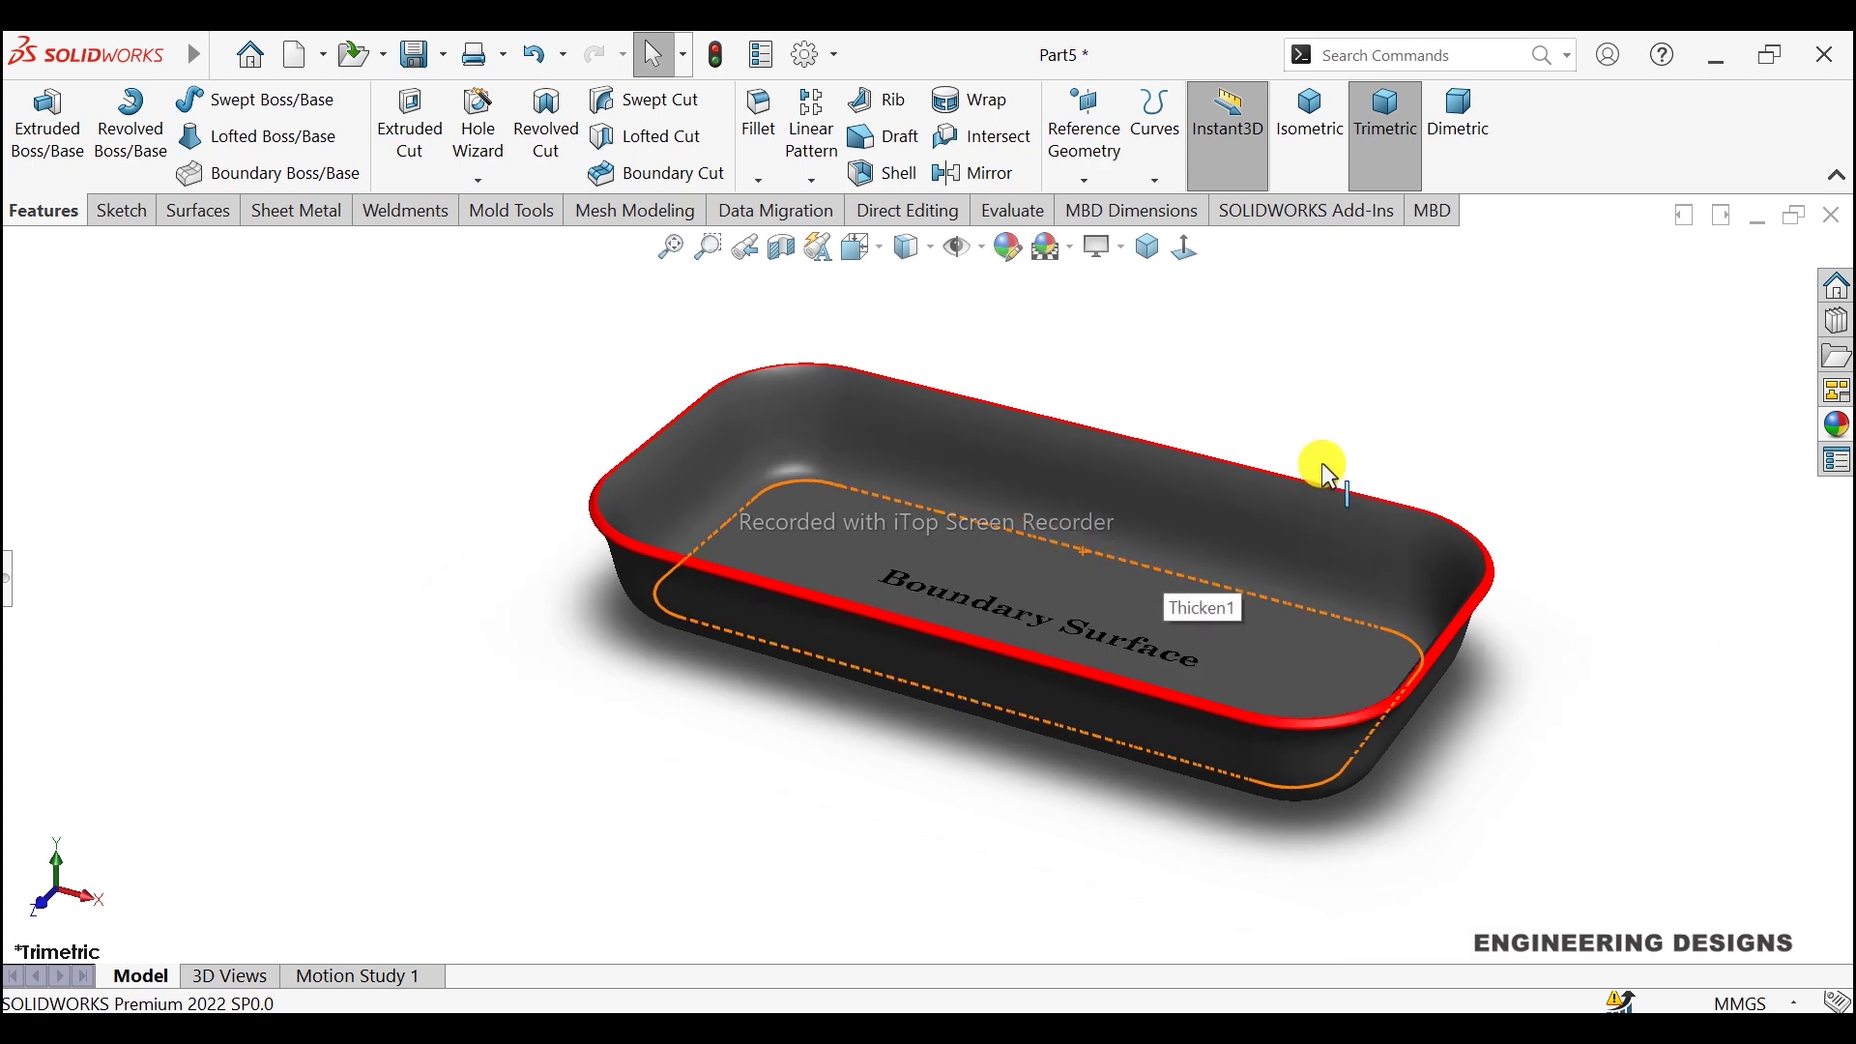
key("f")
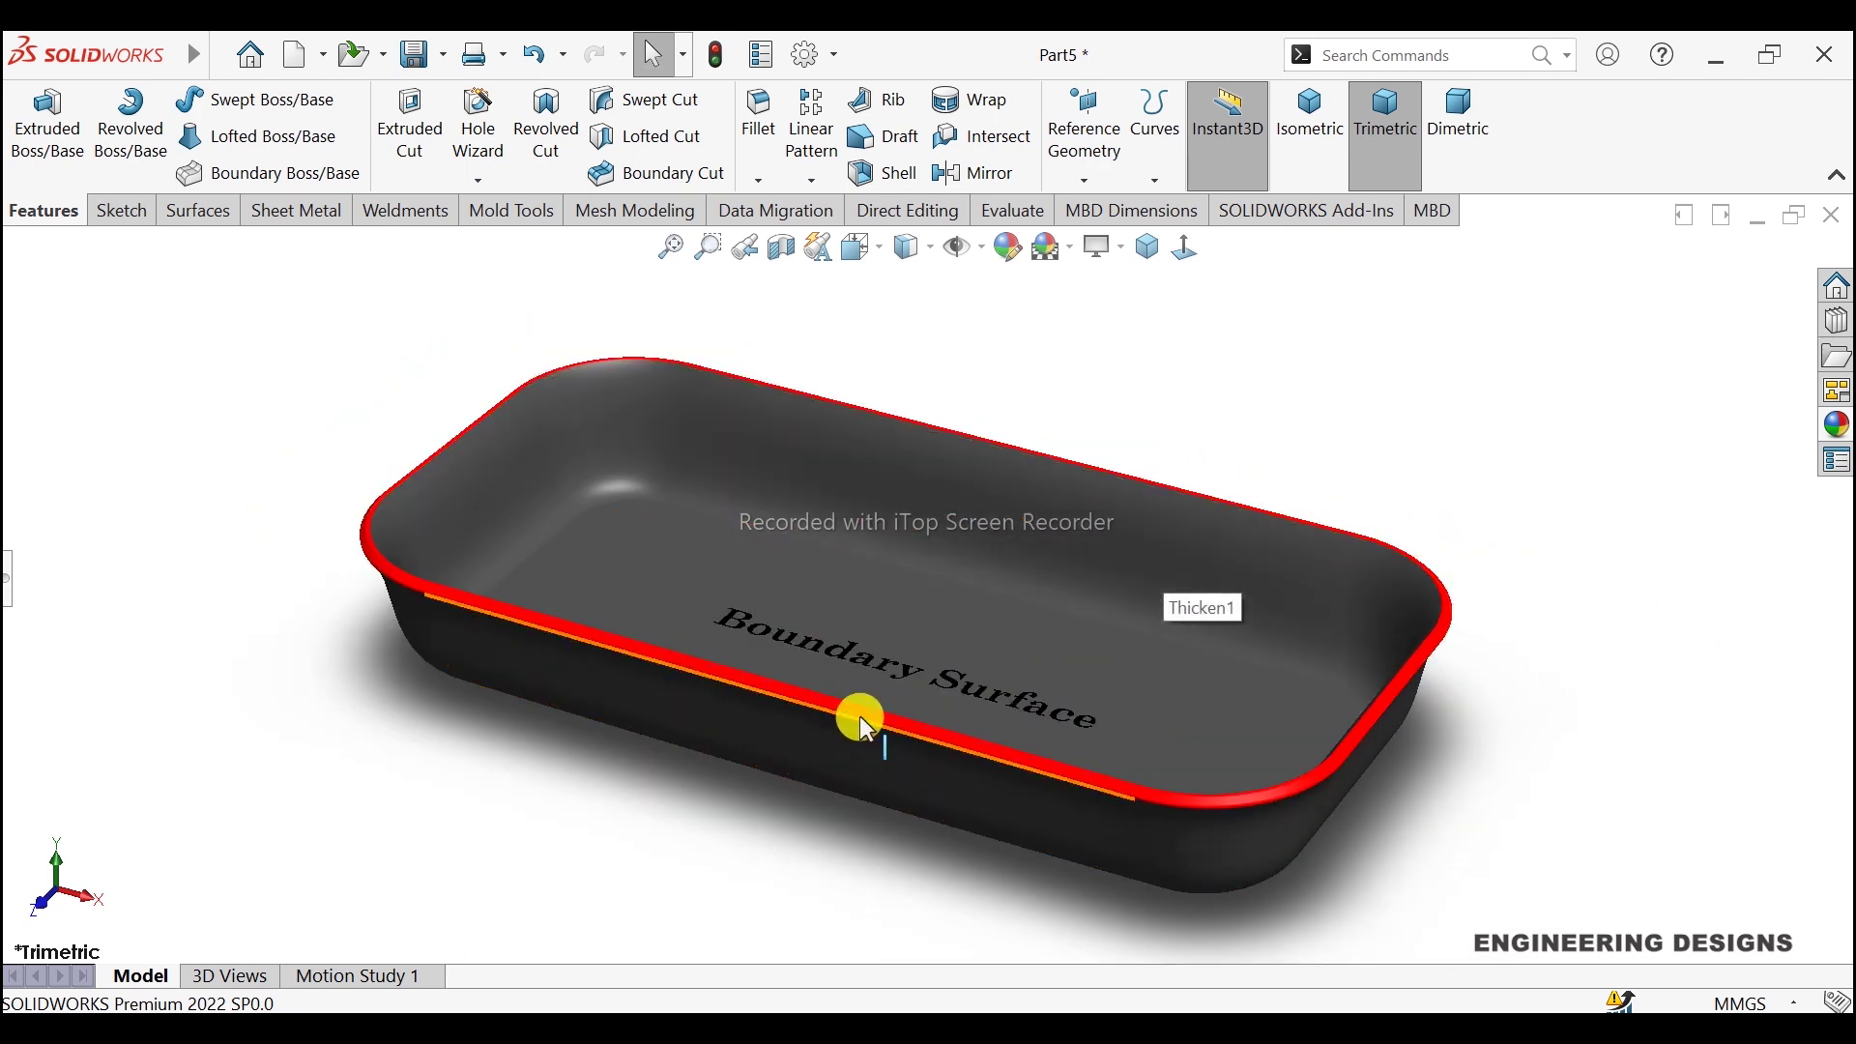